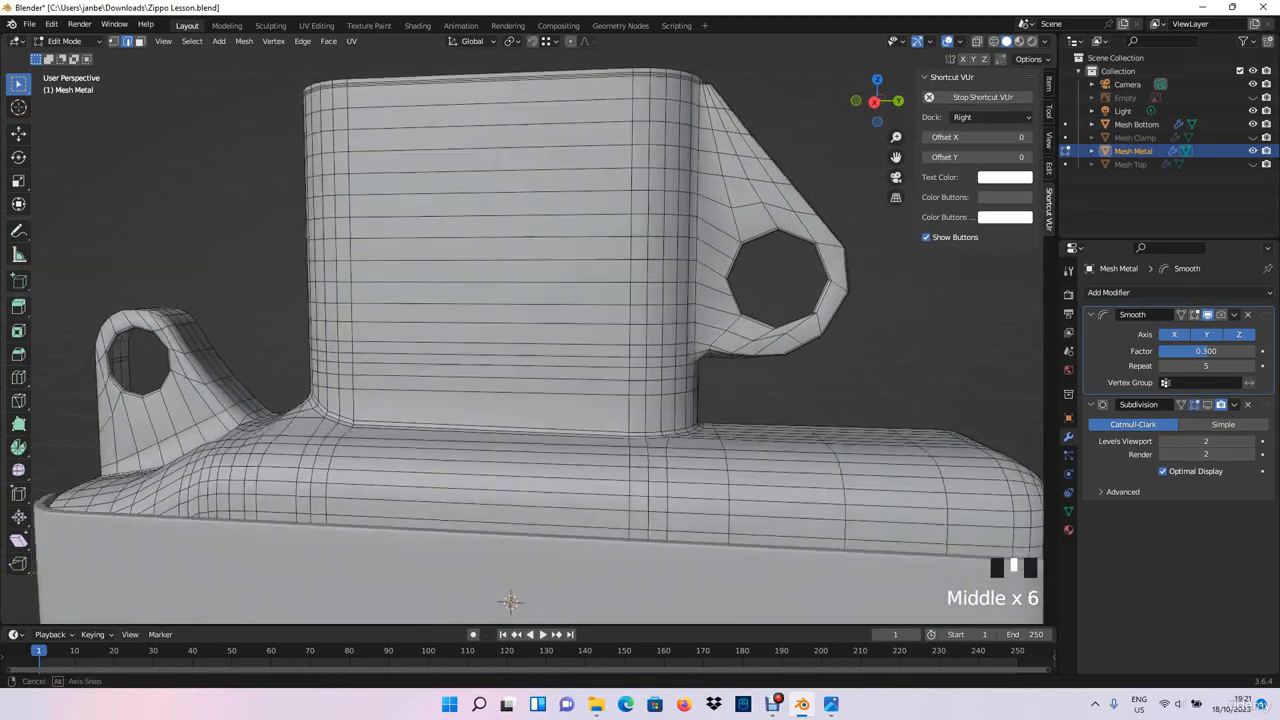
- Select the edge loop crossing the chimney just above the wheel bracket's lower corner and check where it runs
scroll(471, 600, "up", 2)
middle_click_drag(600, 320, 330, 528, "shift")
scroll(380, 525, "up", 3)
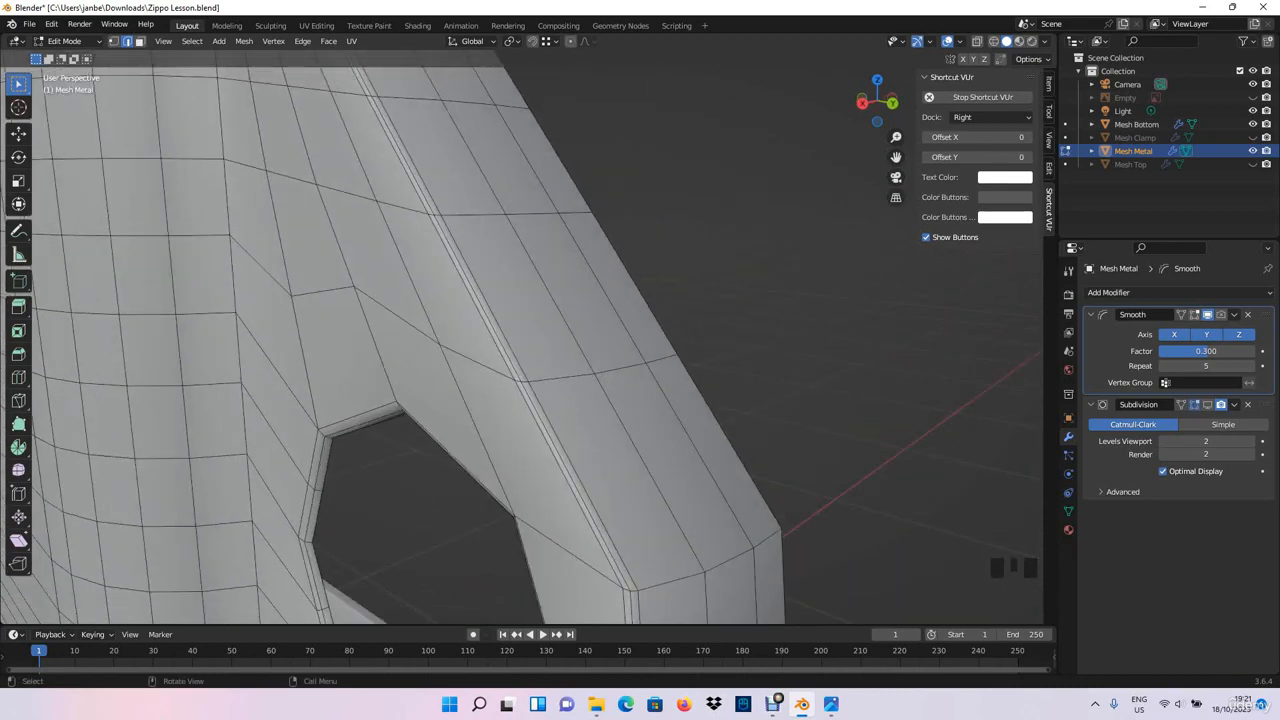
middle_click_drag(420, 500, 461, 256)
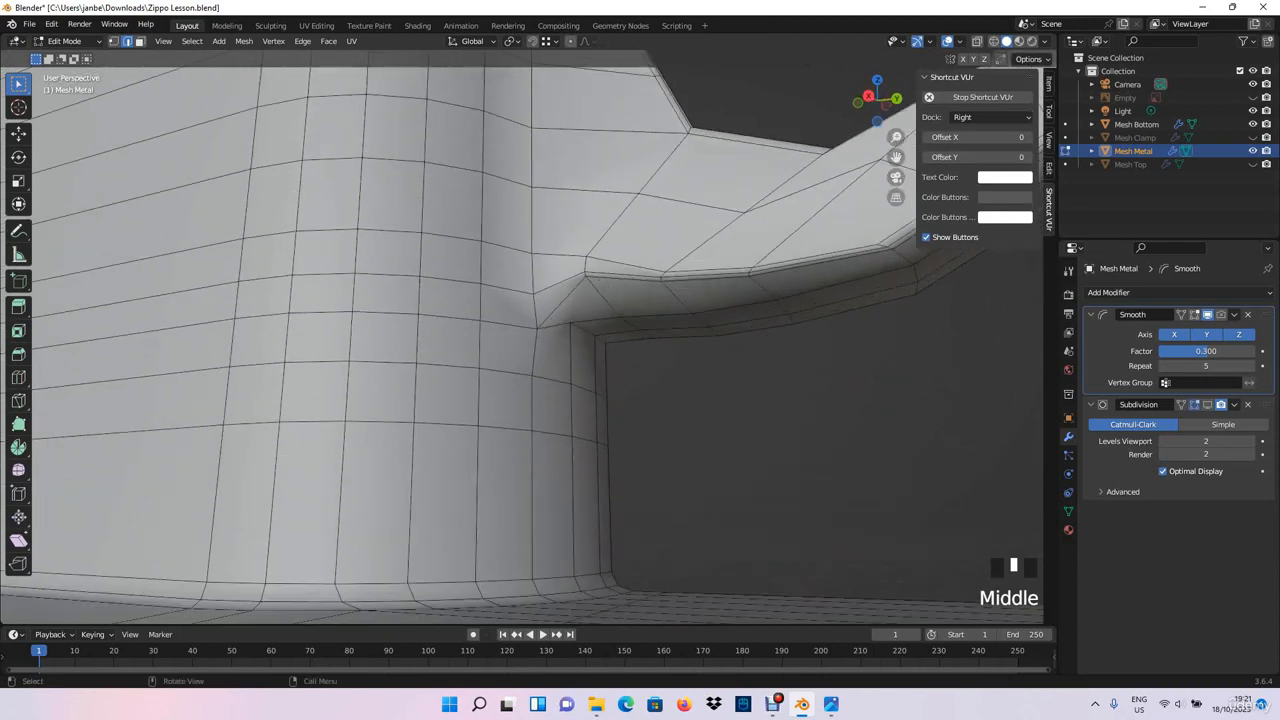
middle_click_drag(560, 290, 450, 322, "shift")
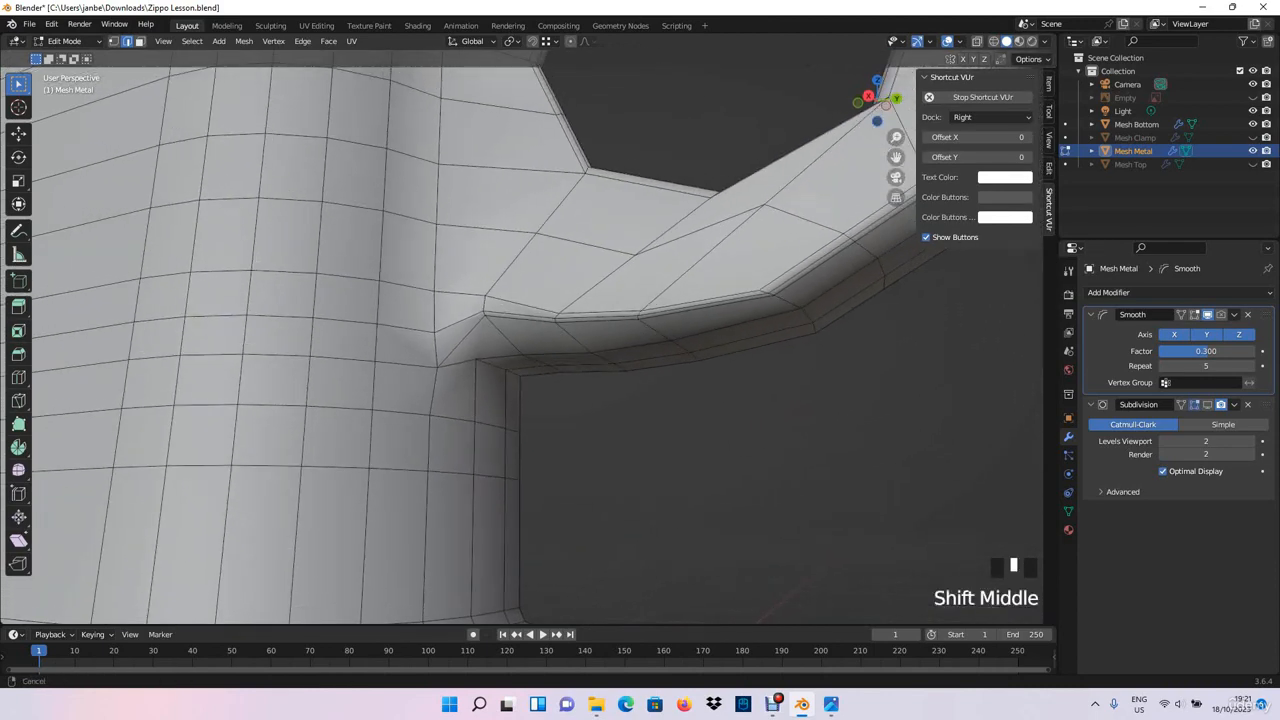
middle_click_drag(400, 280, 650, 326, "shift")
left_click(537, 304)
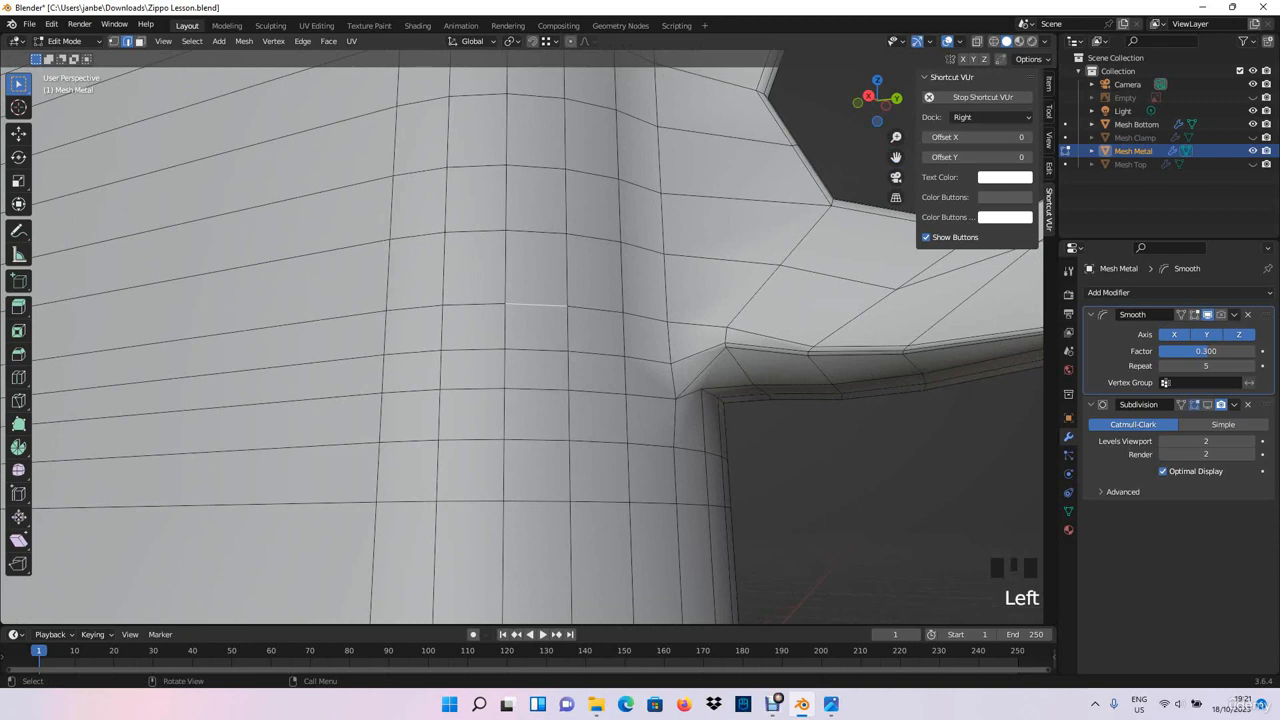
left_click(537, 304, "alt+shift")
scroll(537, 304, "down", 2)
middle_click_drag(537, 304, 470, 300)
mouse_move(500, 392)
middle_mouse_down()
mouse_move(504, 402)
mouse_move(512, 378)
middle_mouse_up()
scroll(504, 402, "up", 5)
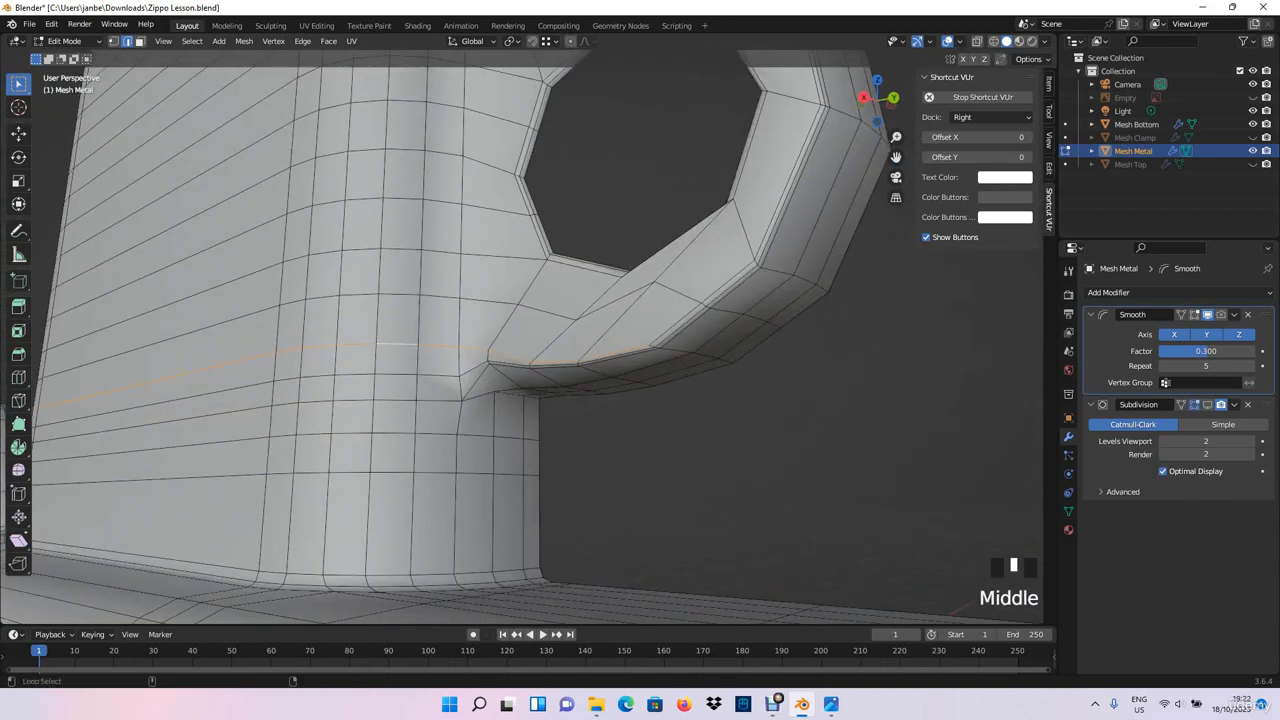
left_click(698, 313, "alt+shift")
middle_click_drag(698, 313, 728, 360)
scroll(700, 372, "down", 3)
- Switch the viewport to wireframe shading and examine the selected edge loop around the chimney and wheel bracket
left_click(994, 41)
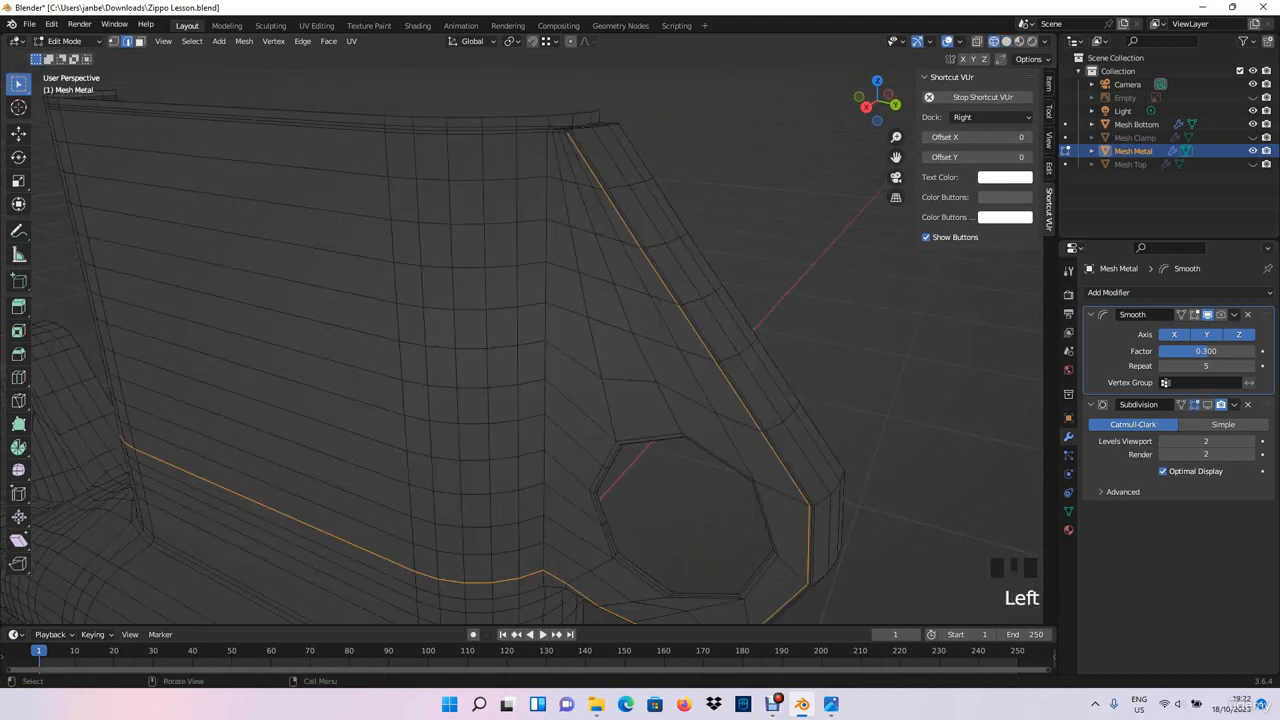
mouse_move(740, 300)
middle_mouse_down()
mouse_move(762, 334)
mouse_move(760, 302)
mouse_move(748, 336)
middle_mouse_up()
scroll(752, 318, "up", 4)
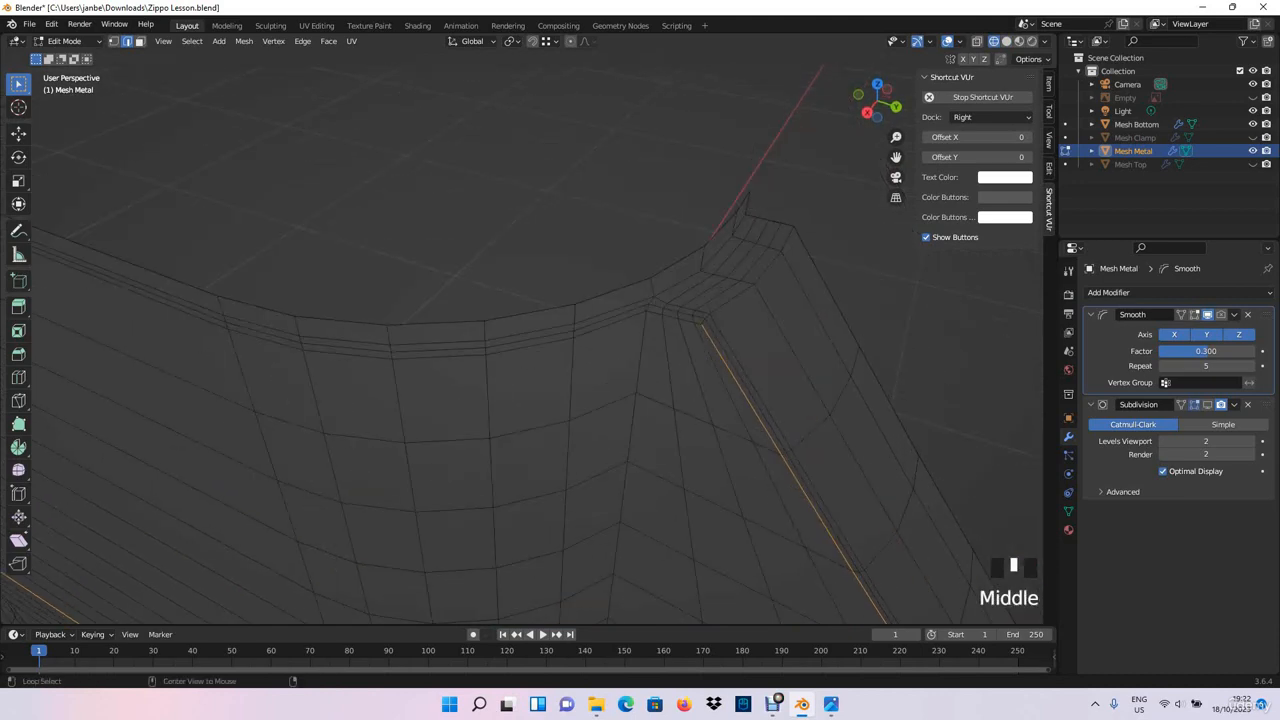
left_click(612, 324, "alt+shift")
scroll(612, 324, "down", 2)
middle_click_drag(612, 324, 610, 274)
scroll(657, 290, "down", 2)
scroll(520, 292, "up", 3)
scroll(465, 286, "up", 3)
scroll(465, 286, "down", 4)
scroll(537, 271, "down", 2)
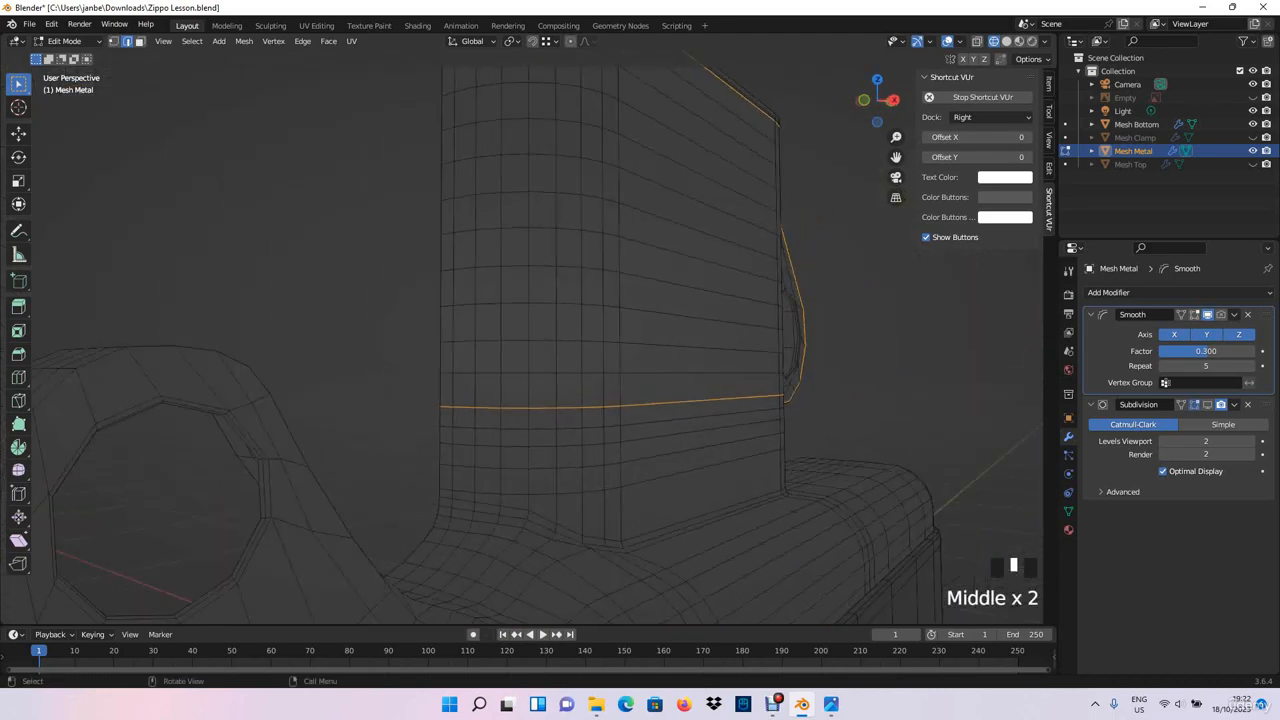
middle_click_drag(610, 274, 712, 273)
scroll(700, 275, "up", 1)
- Select the horizontal chimney edge row just above the bracket's lower corner, excluding the bracket, and raise it about 0.009 m along Z
middle_click_drag(700, 320, 655, 258, "shift")
left_click(614, 343)
left_click(610, 335)
left_click(588, 333, "shift")
left_click_drag(549, 329, 528, 338, "shift")
left_click(457, 332, "shift")
middle_click_drag(457, 332, 590, 345)
left_click(610, 364, "shift")
left_click(580, 363, "shift")
left_click(545, 363, "shift")
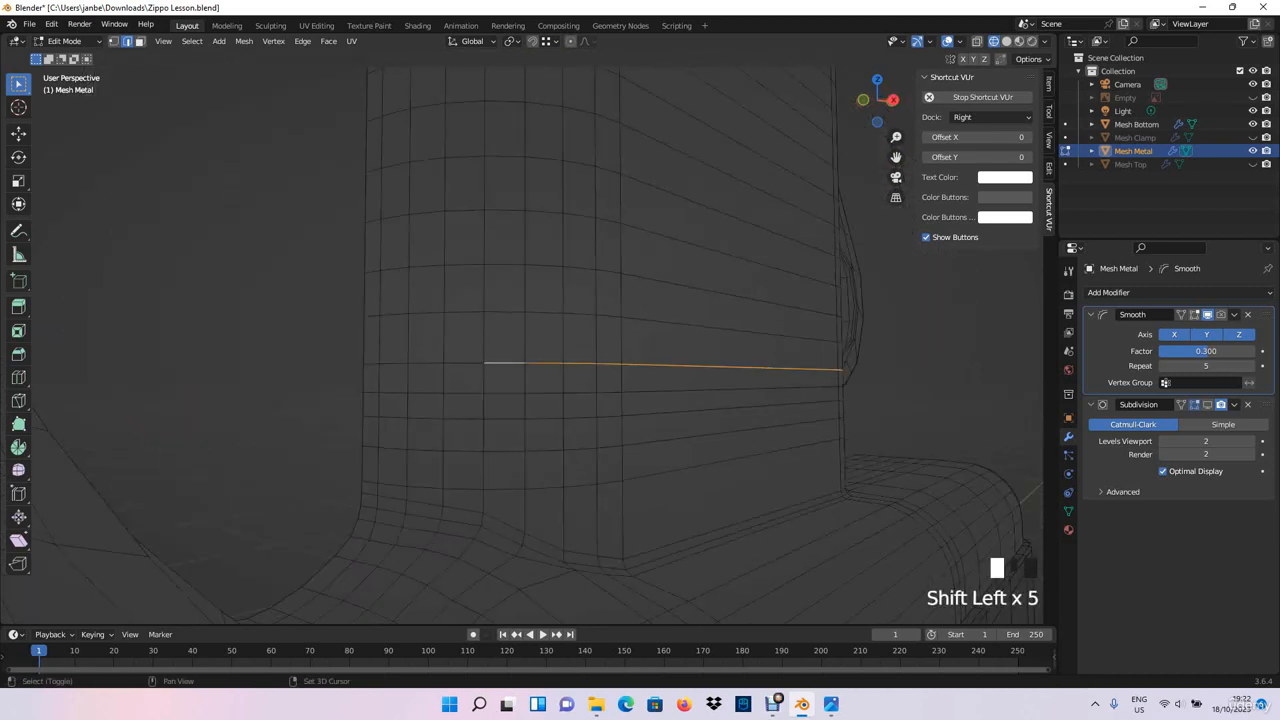
middle_click_drag(380, 364, 470, 358)
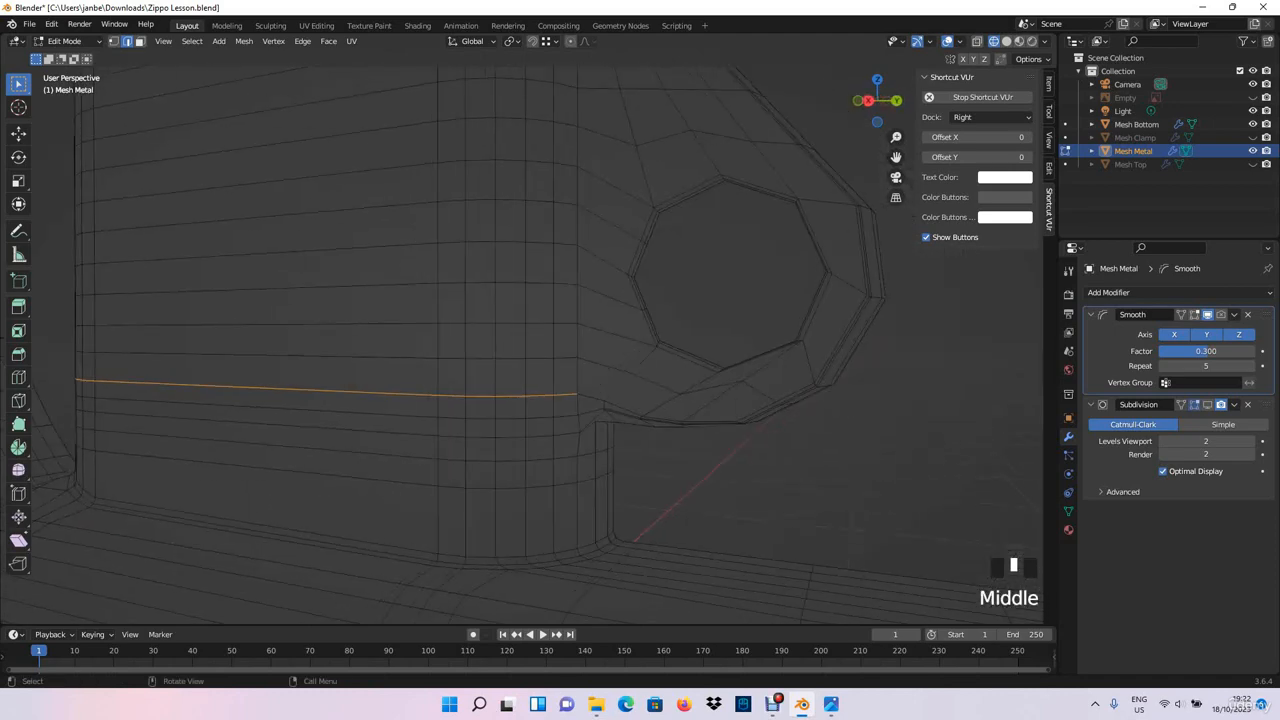
key("g")
key("y")
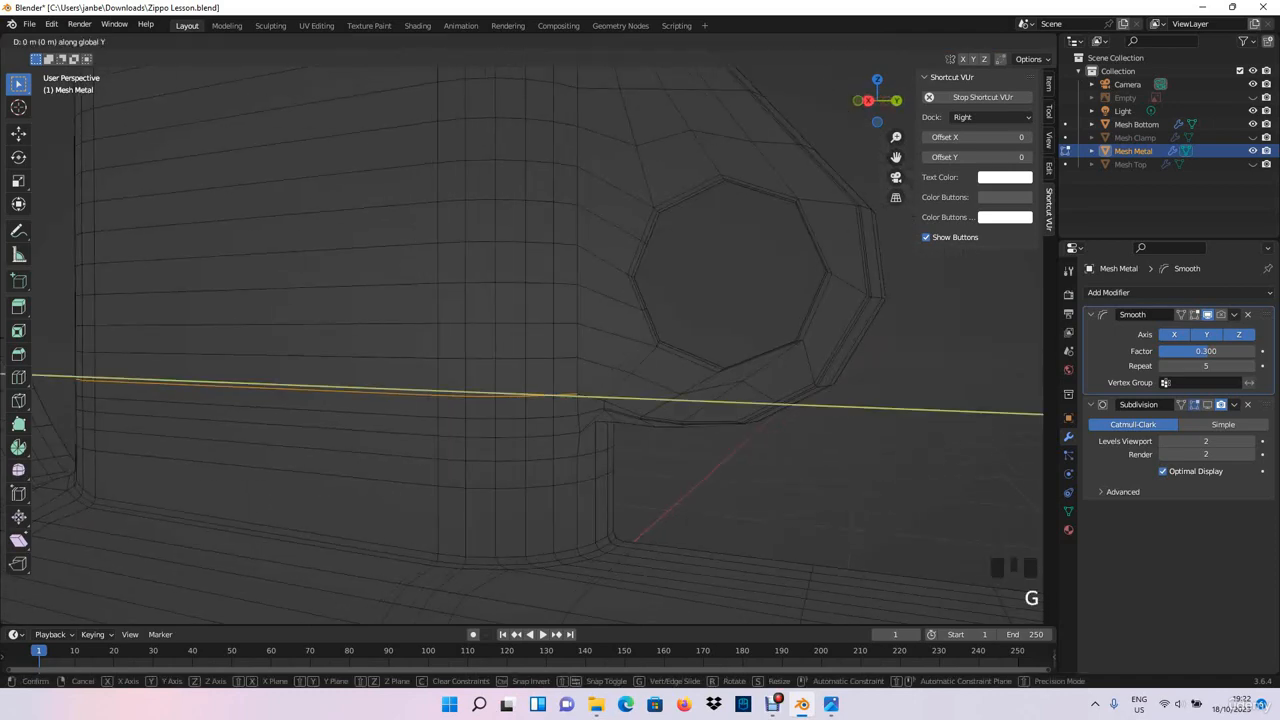
key("z")
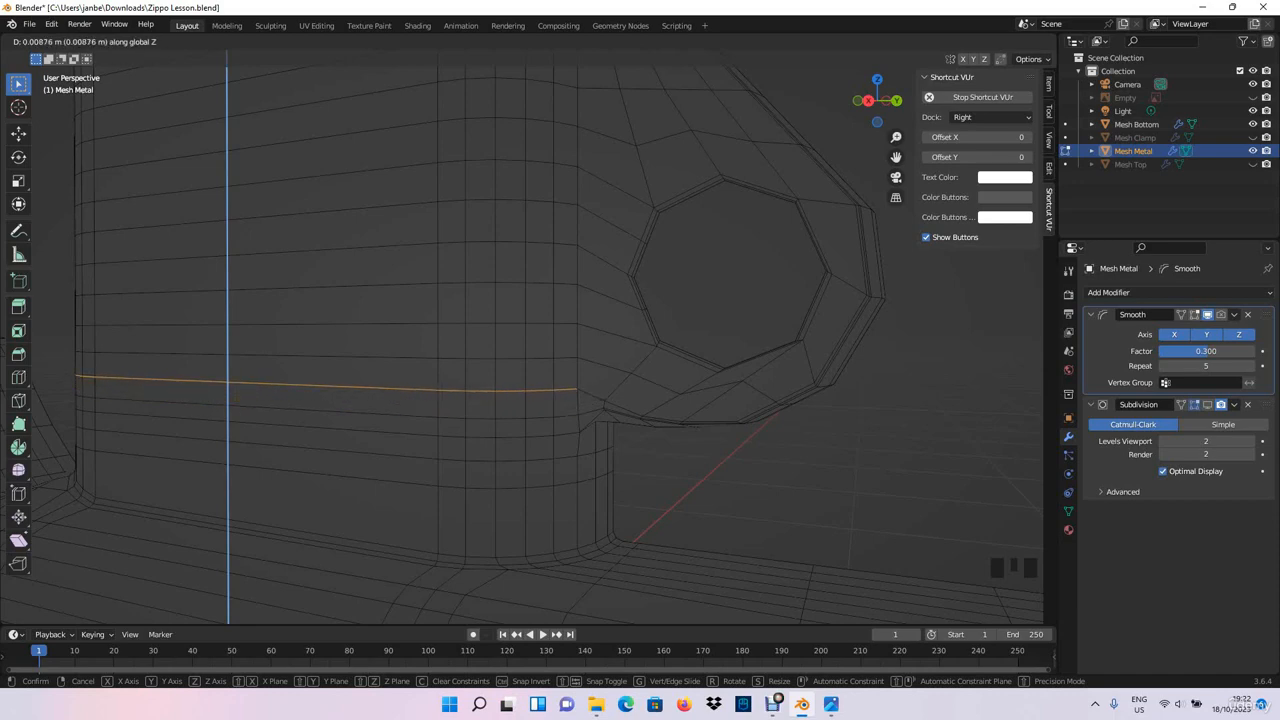
left_click(708, 428)
left_click(716, 426)
middle_click_drag(716, 426, 740, 414)
- Select the next lower horizontal edge row around the chimney and move it down about 0.005 m along Z
left_click(600, 383, "shift")
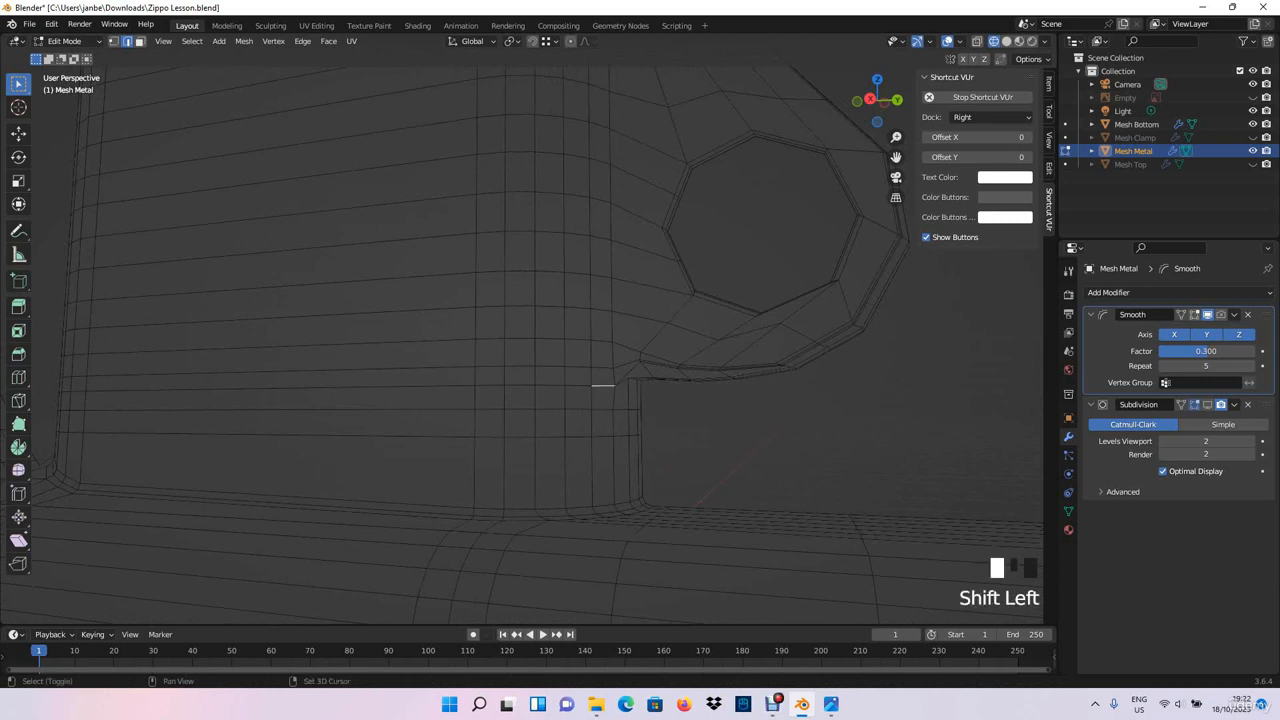
left_click(556, 385, "shift")
left_click(488, 385, "shift")
left_click(448, 386, "shift")
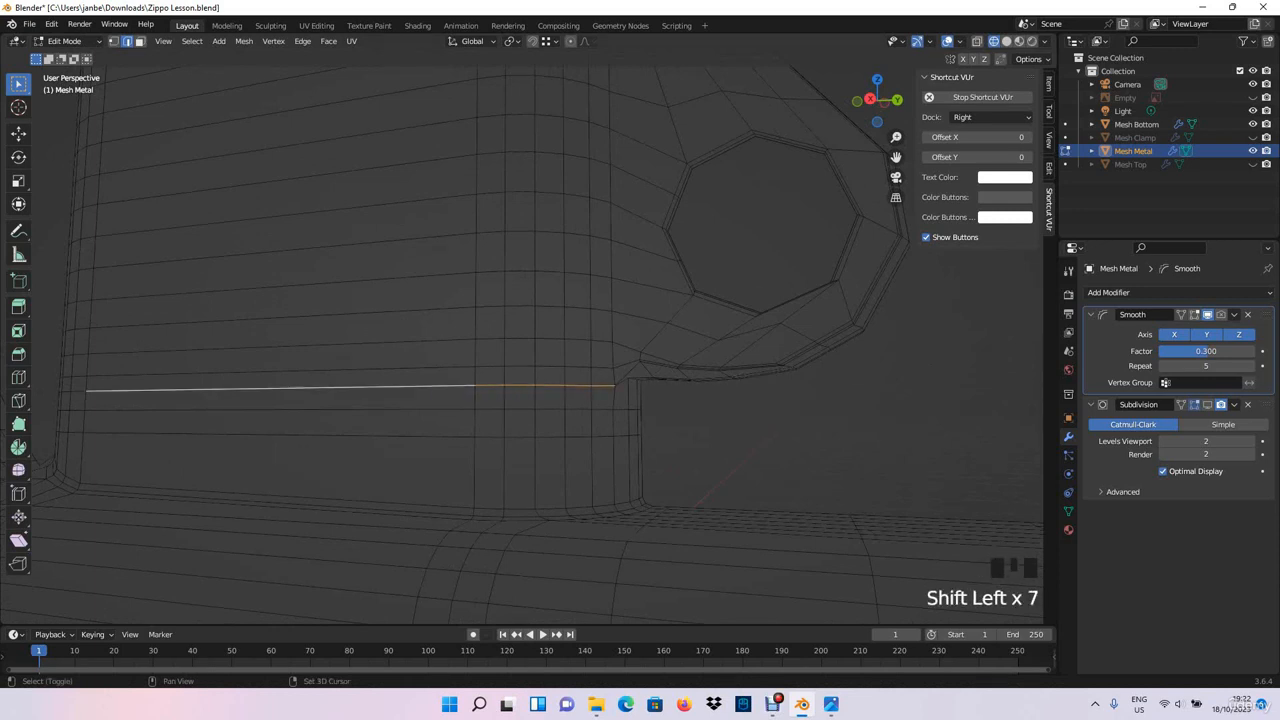
middle_click_drag(448, 386, 590, 400)
left_click(598, 405, "shift")
left_click(570, 406, "shift")
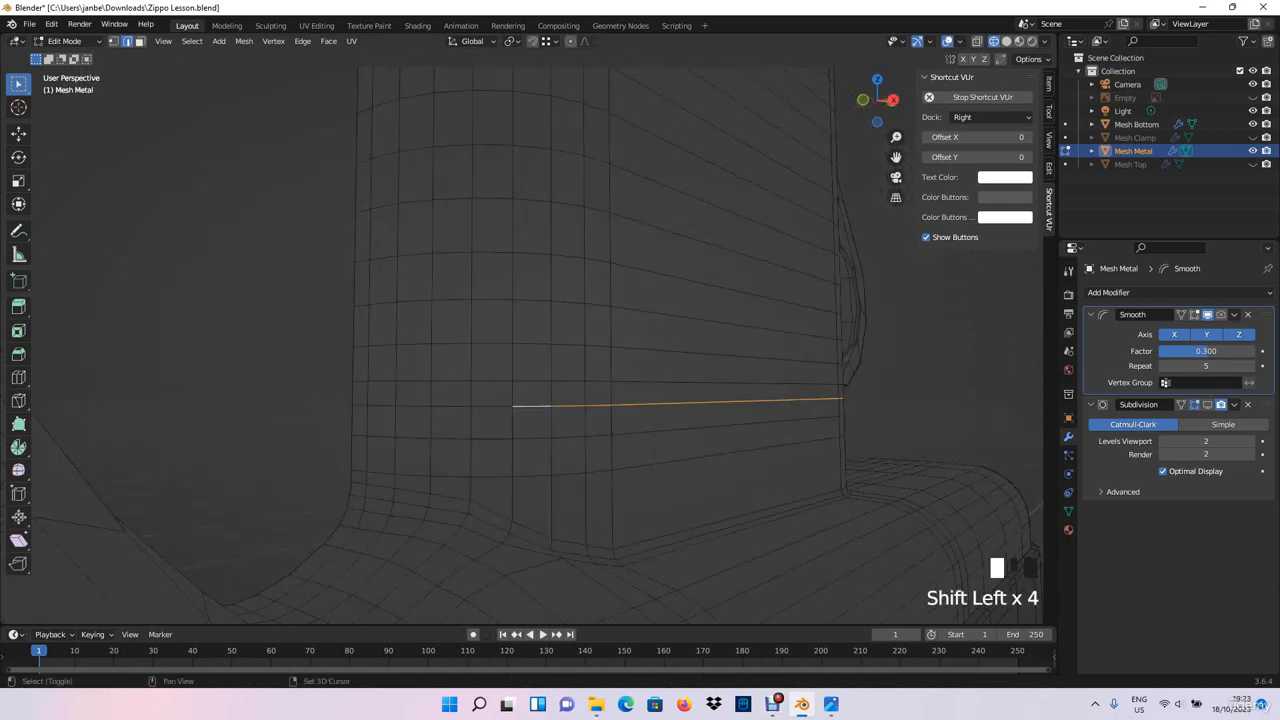
middle_click_drag(360, 406, 284, 406)
key("g")
key("z")
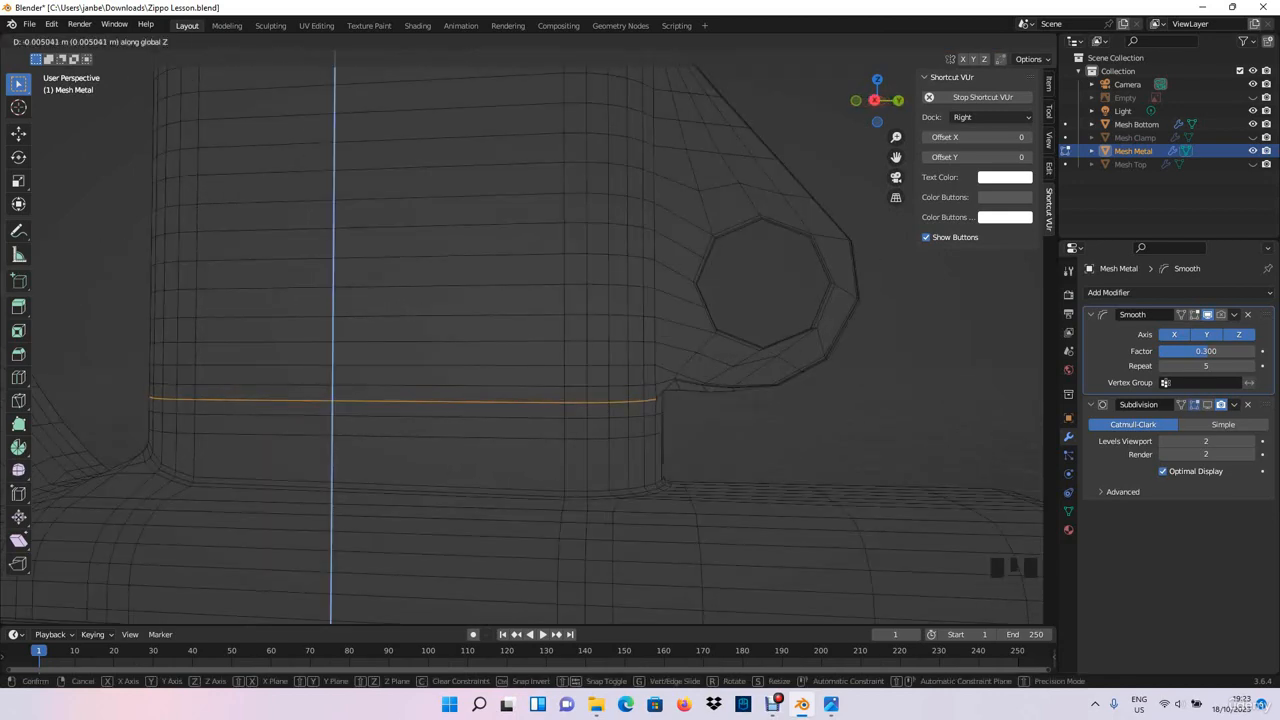
left_click(284, 408)
left_click(727, 389)
- Add 11 evenly spaced vertical loop cuts across the wide front of the chimney, without sliding them
middle_click_drag(727, 389, 786, 388)
scroll(756, 388, "down", 2)
middle_click_drag(530, 603, 489, 600)
middle_click_drag(500, 350, 544, 385)
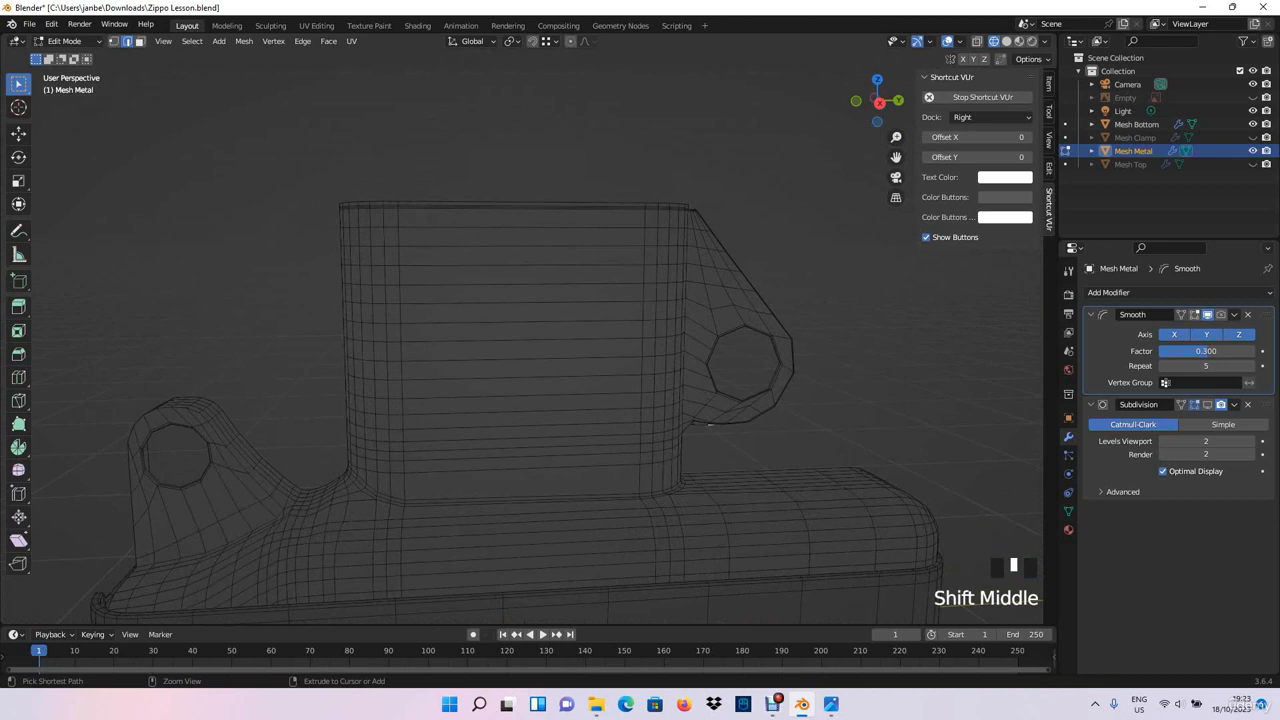
key("ctrl+r")
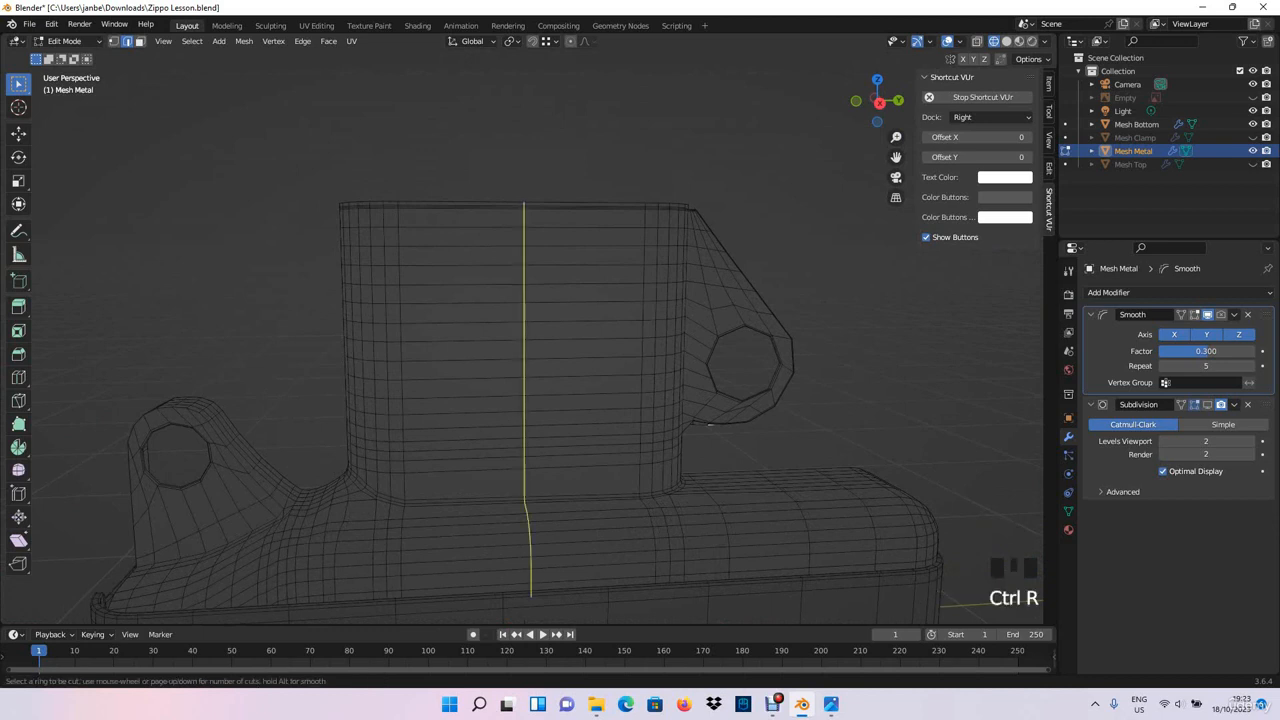
scroll(709, 424, "up", 9)
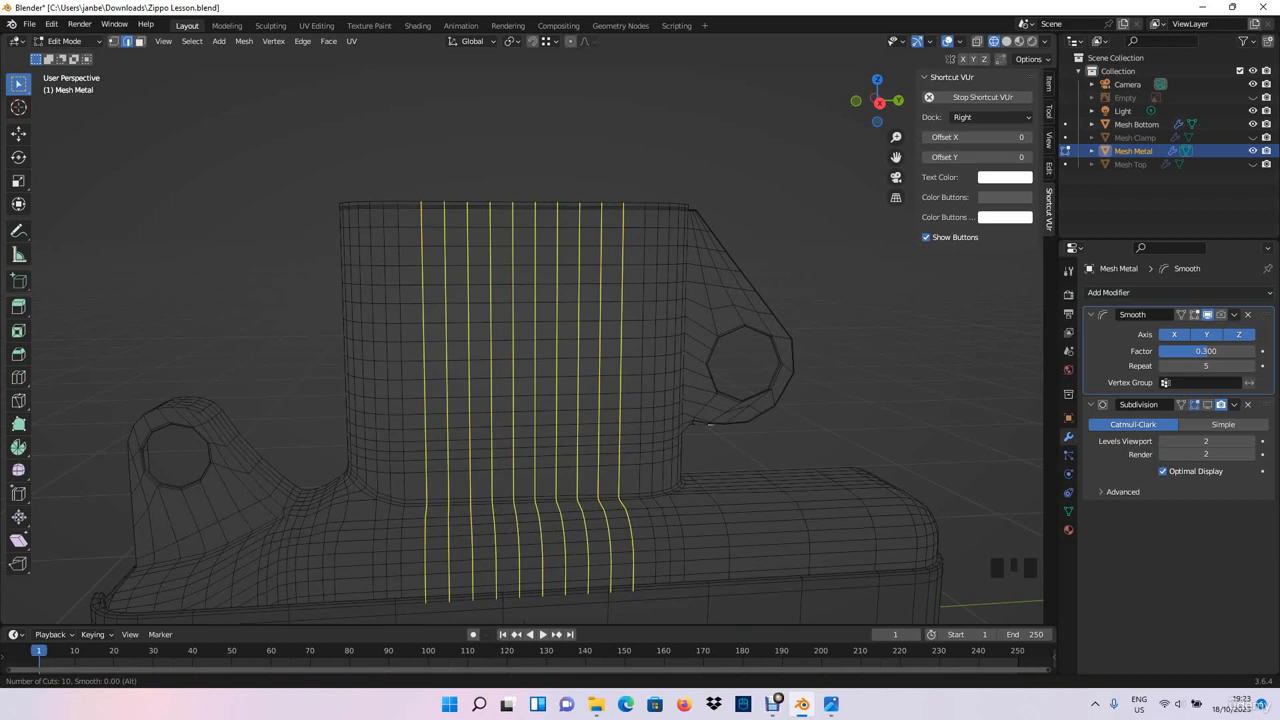
scroll(709, 424, "up", 1)
left_click(536, 249)
right_click(536, 249)
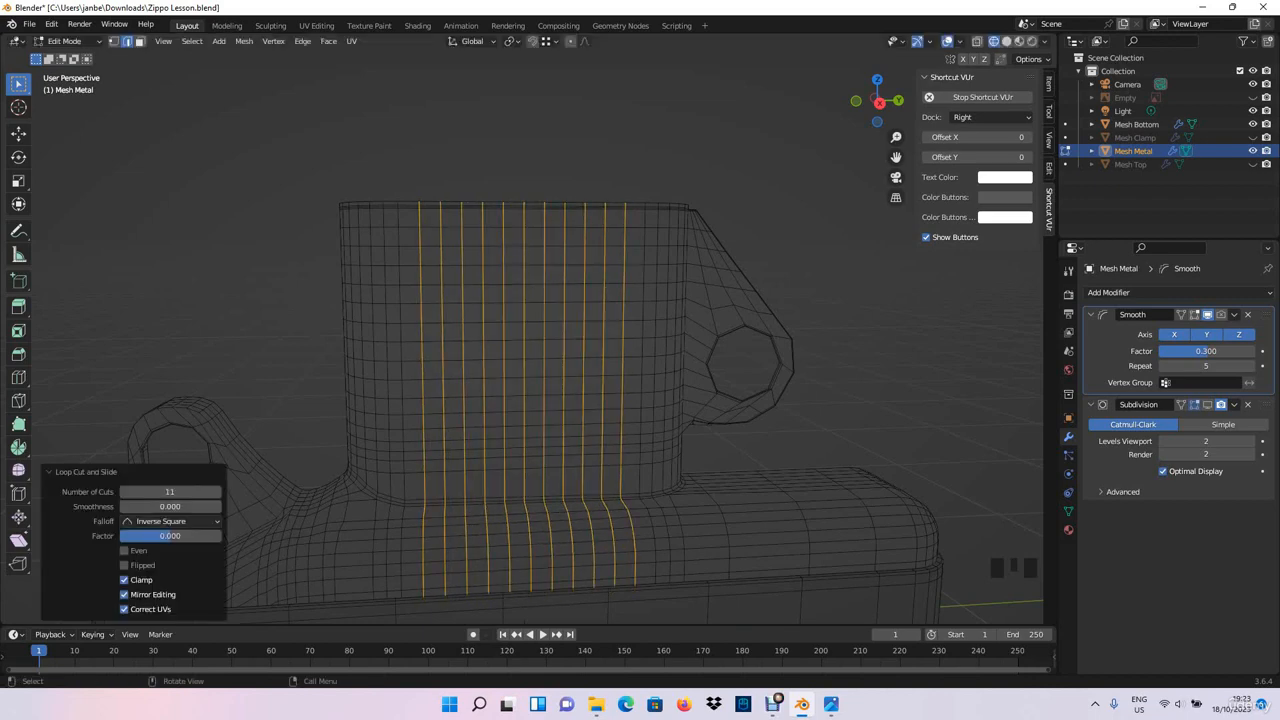
left_click(750, 278)
- Check the layout of the chimney holes in the reference image Ref_Open.jpg
middle_click_drag(750, 278, 775, 305)
scroll(745, 253, "up", 1)
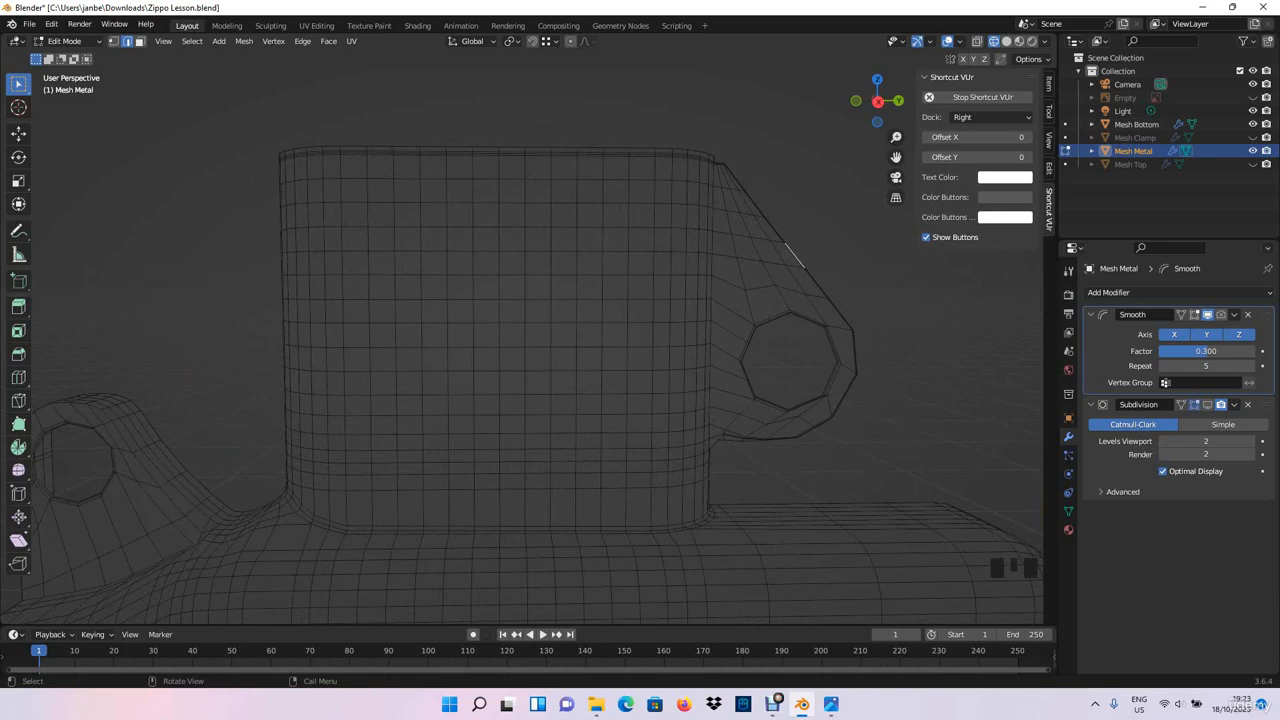
middle_click_drag(775, 305, 770, 305)
left_click(831, 704)
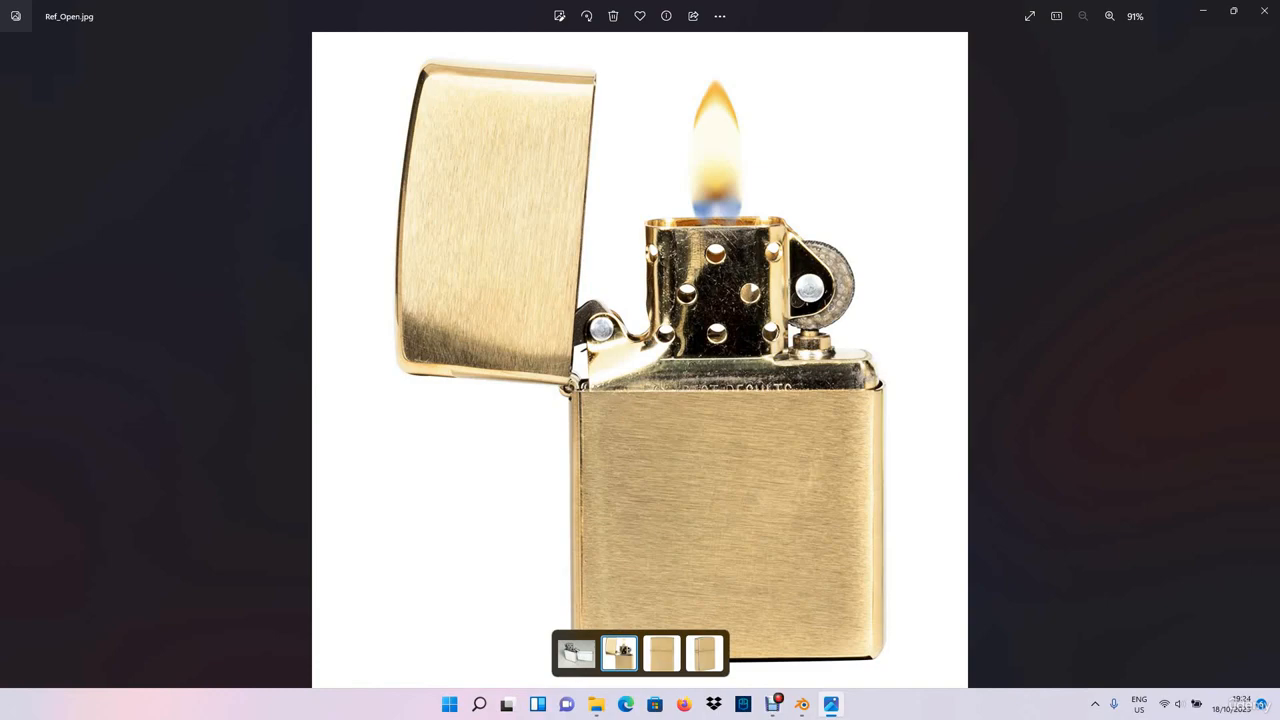
left_click(1203, 11)
- Switch to face selection and select a three-by-three block of faces on the chimney's rounded corner near its base
middle_click_drag(690, 300, 800, 237)
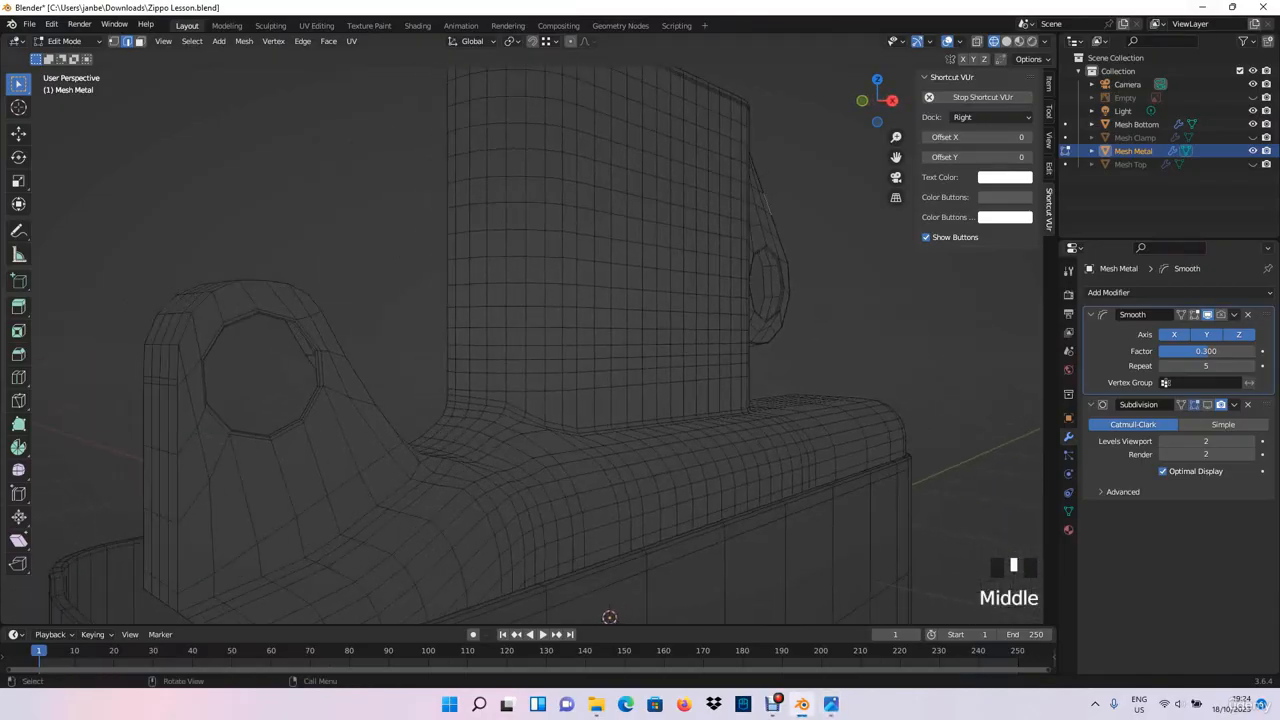
scroll(520, 340, "up", 2)
left_click(483, 360)
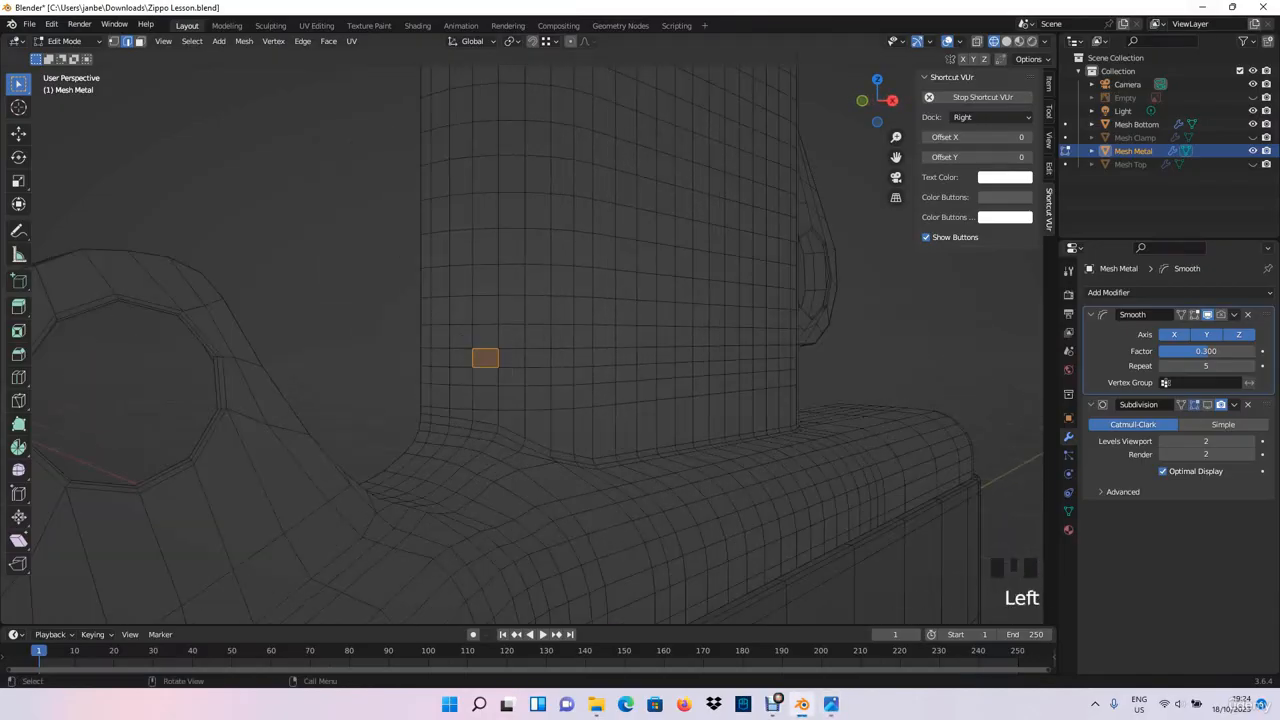
left_click(485, 358)
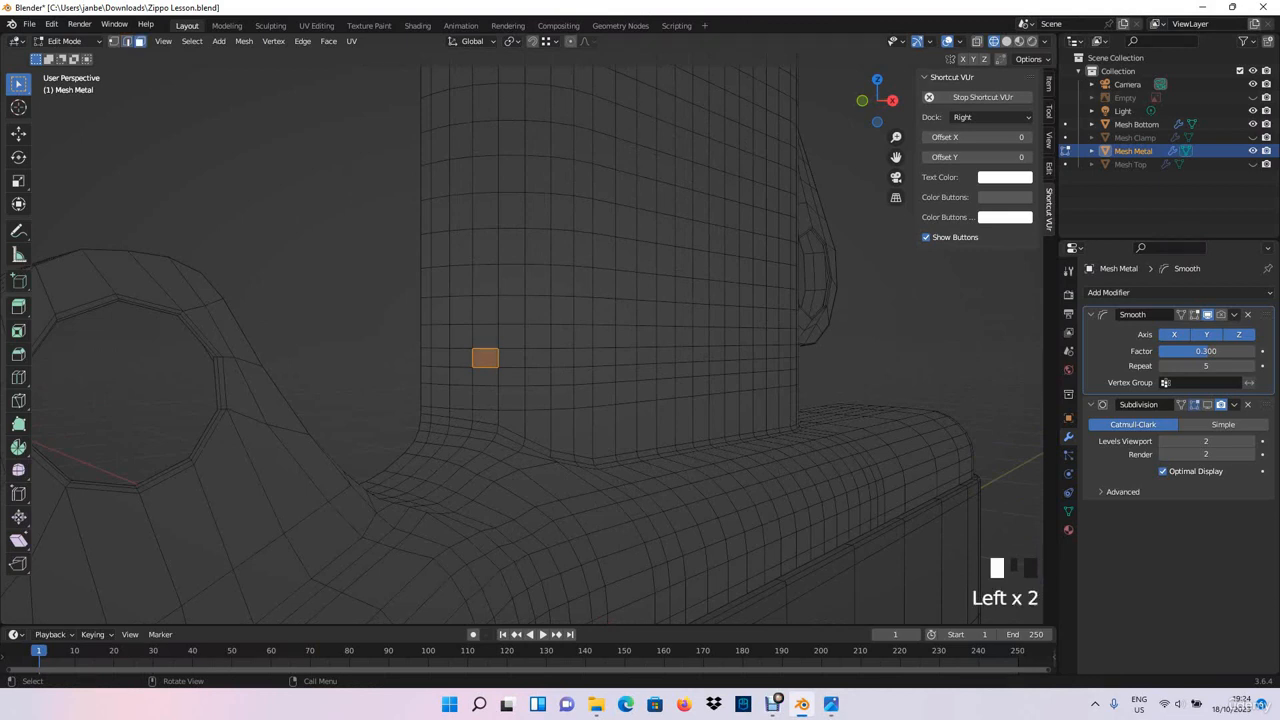
left_click_drag(497, 350, 454, 377)
left_click_drag(509, 340, 518, 330)
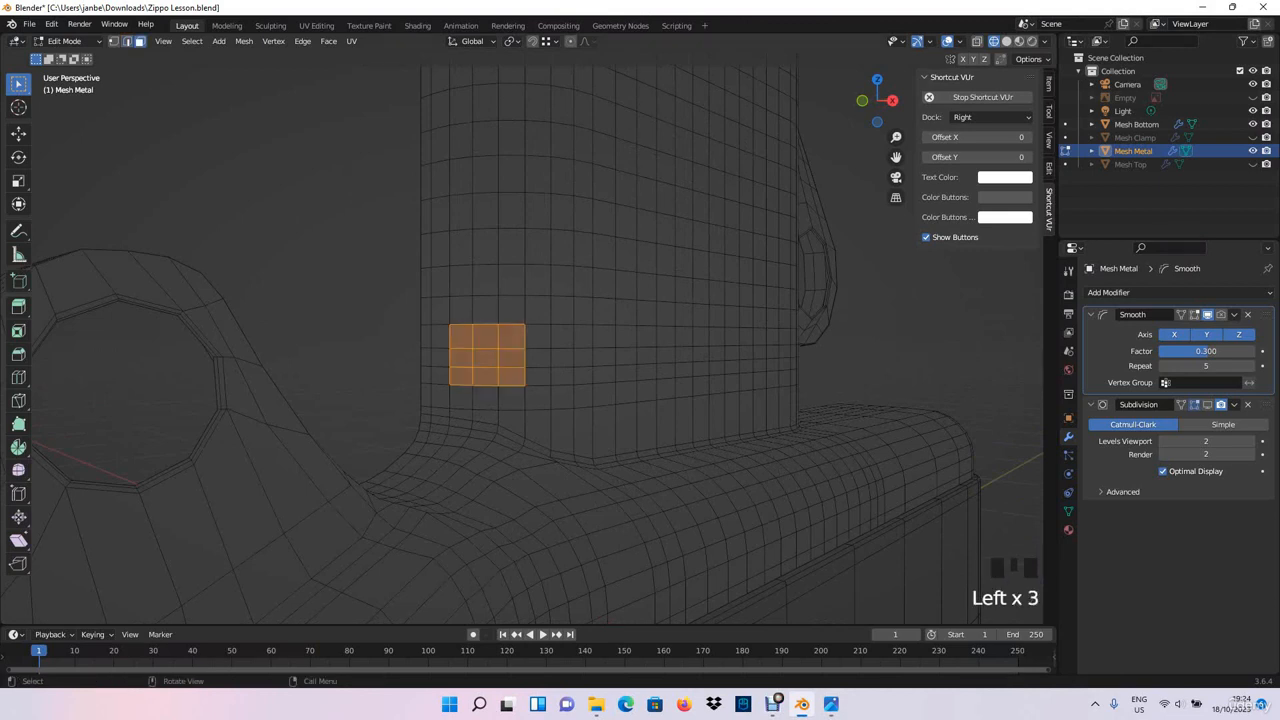
- Extend the corner selection to four by four faces and add a block three faces wide and four high on the chimney front
middle_click_drag(500, 350, 380, 313)
middle_click(530, 340)
left_click(490, 306, "shift")
left_click(516, 306, "shift")
left_click(541, 306, "shift")
left_click(497, 380, "shift")
left_click(497, 361, "shift")
left_click(497, 340, "shift")
left_click(497, 313, "shift")
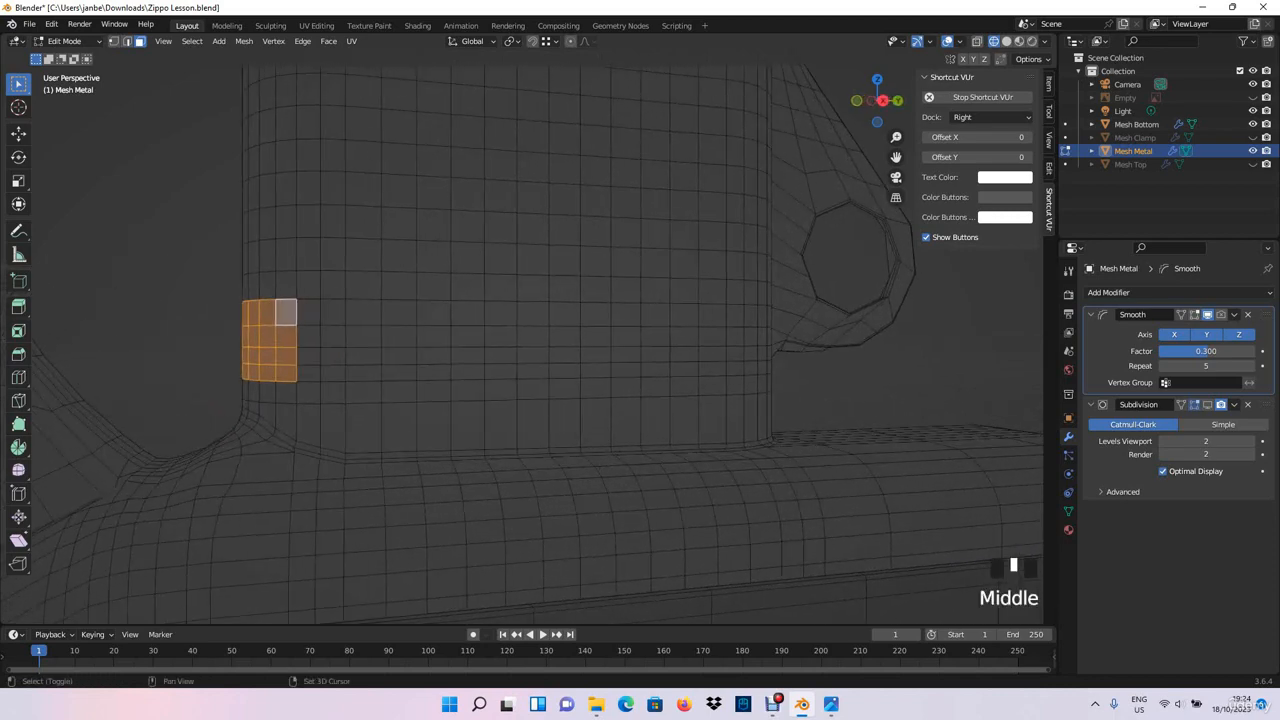
left_click_drag(429, 371, 495, 308, "shift")
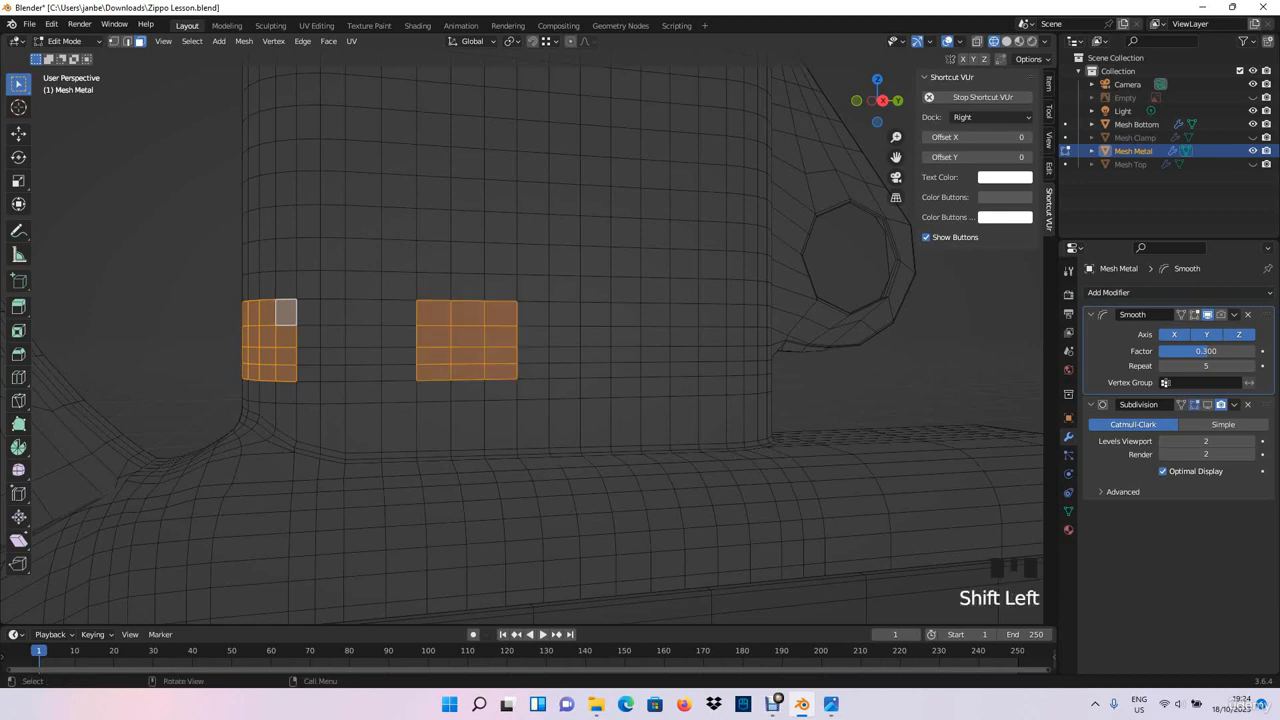
middle_click_drag(495, 308, 470, 314)
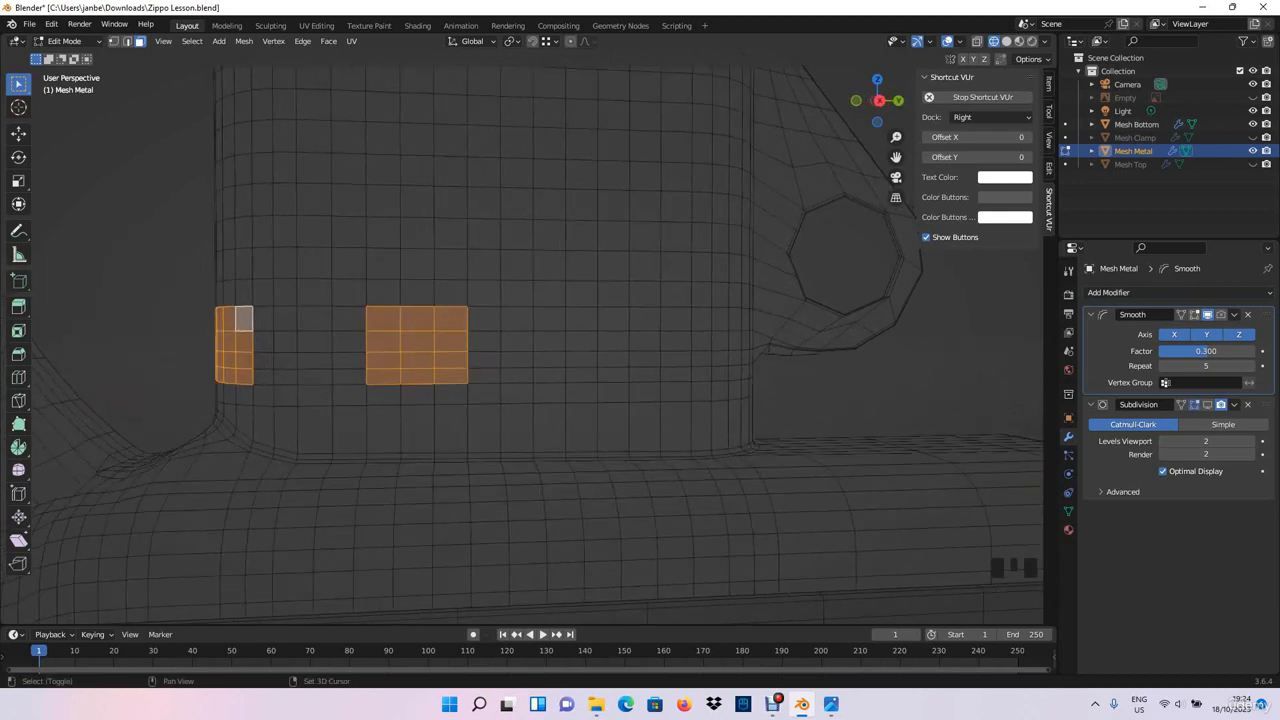
- Try adding another face block, three wide and four high, nearer the wheel bracket and adjusting its side columns
left_click_drag(610, 378, 690, 308, "shift")
middle_click_drag(690, 308, 590, 308)
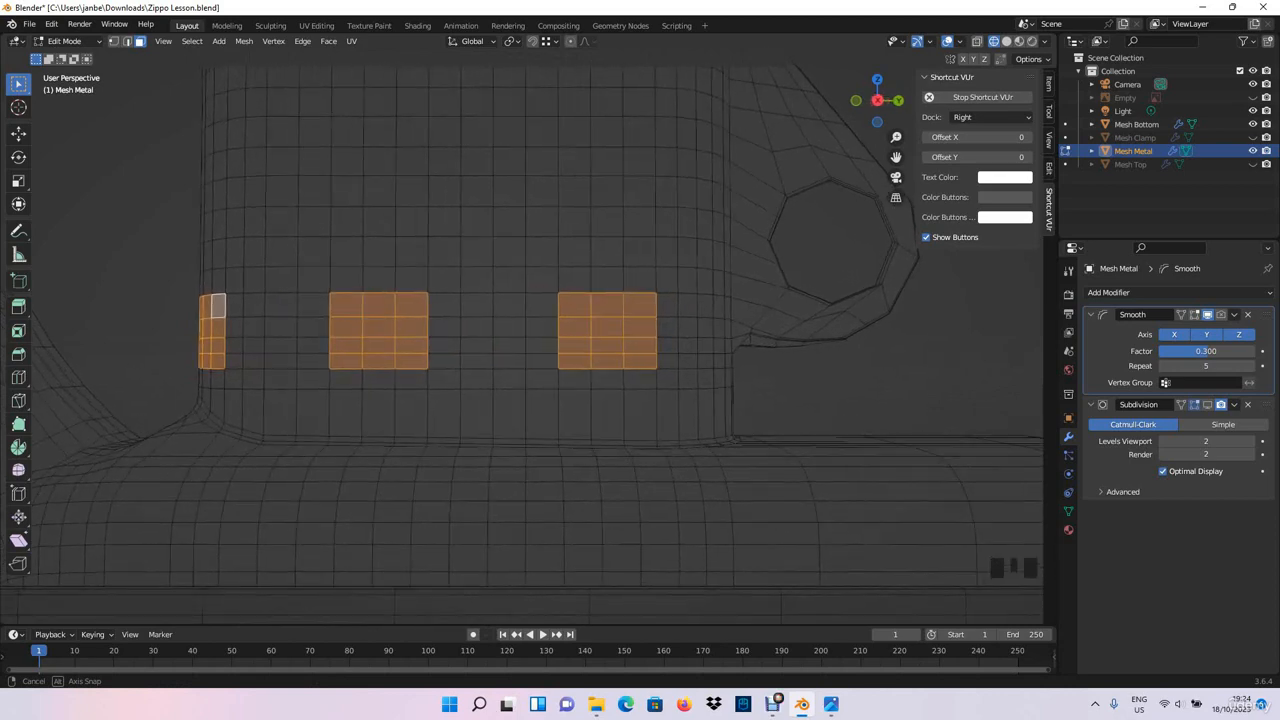
left_click_drag(538, 368, 555, 303, "shift")
left_click(640, 305, "shift")
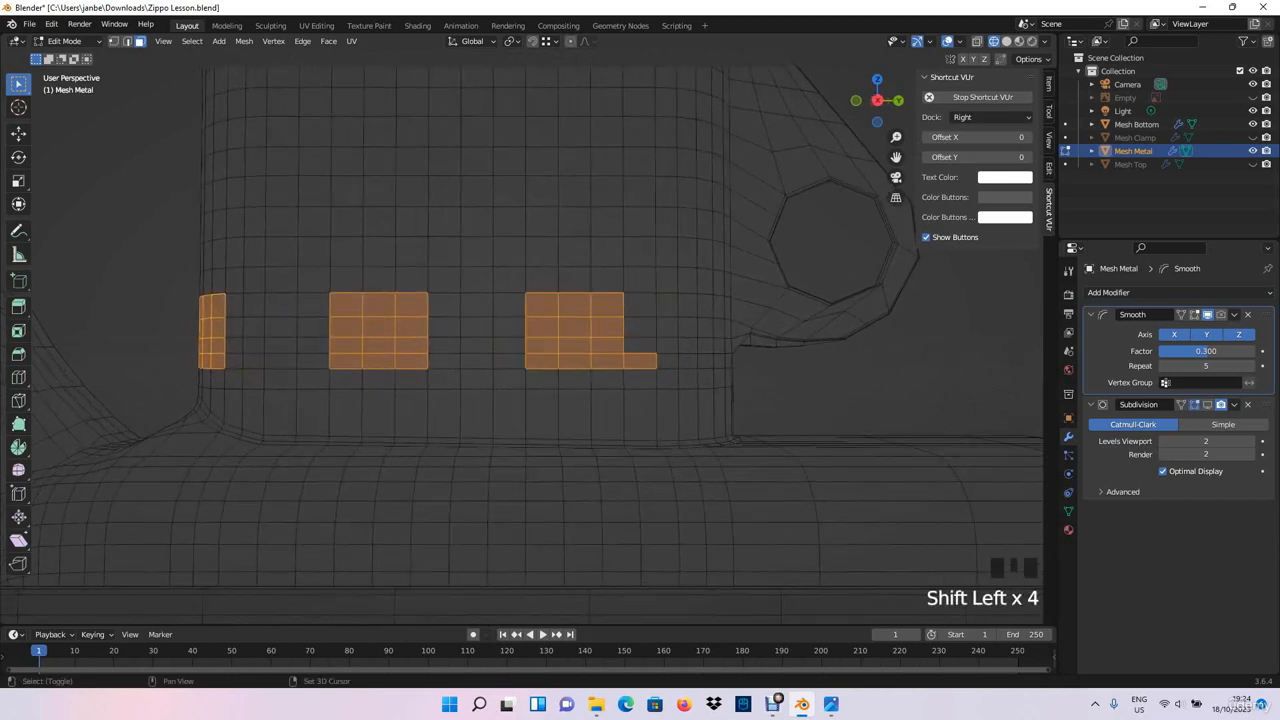
left_click(640, 361, "shift")
middle_click_drag(640, 361, 600, 370)
left_click(509, 381, "shift")
left_click(509, 365, "shift")
left_click(509, 347, "shift")
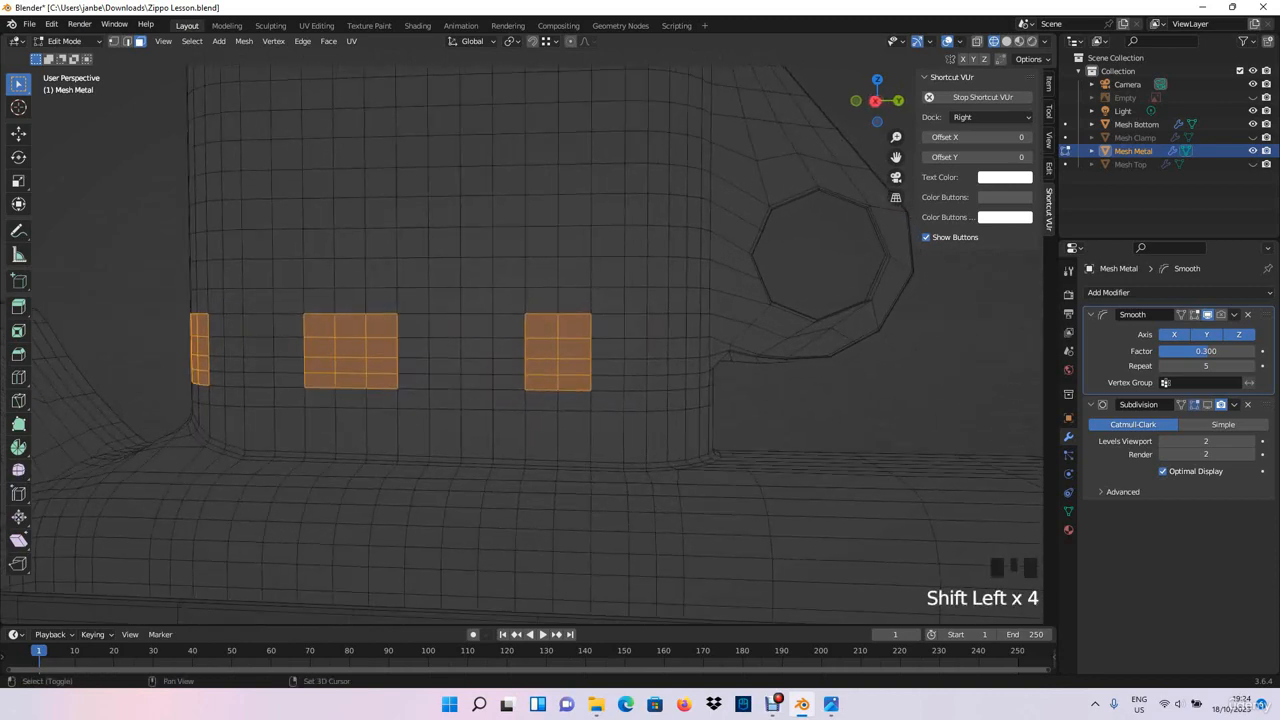
left_click(607, 348, "shift")
left_click(607, 327, "shift")
mouse_move(607, 327)
middle_mouse_down()
mouse_move(580, 322)
mouse_move(665, 325)
mouse_move(630, 324)
middle_mouse_up()
- Remove the face block nearest the wheel bracket from the selection
left_click(597, 368, "shift")
left_click(597, 352, "shift")
left_click(597, 334, "shift")
left_click(597, 312, "shift")
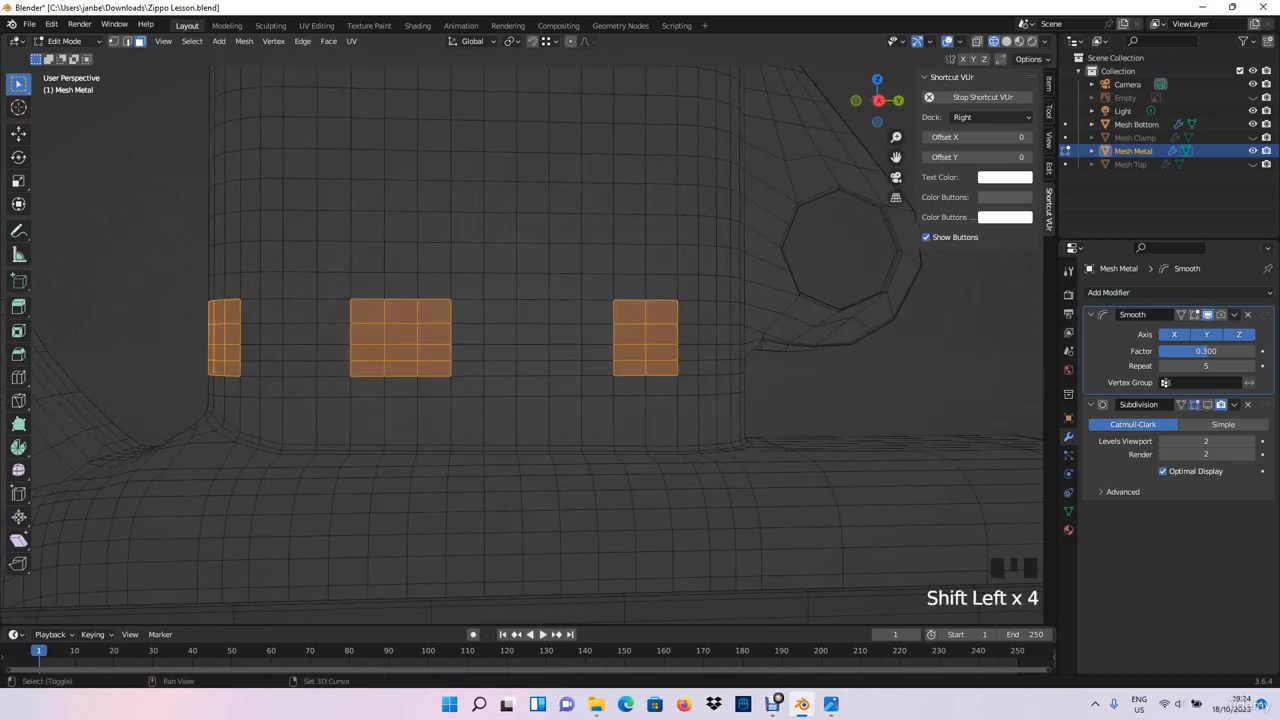
left_click(629, 312, "shift")
left_click(629, 334, "shift")
left_click(661, 352, "shift")
left_click(661, 334, "shift")
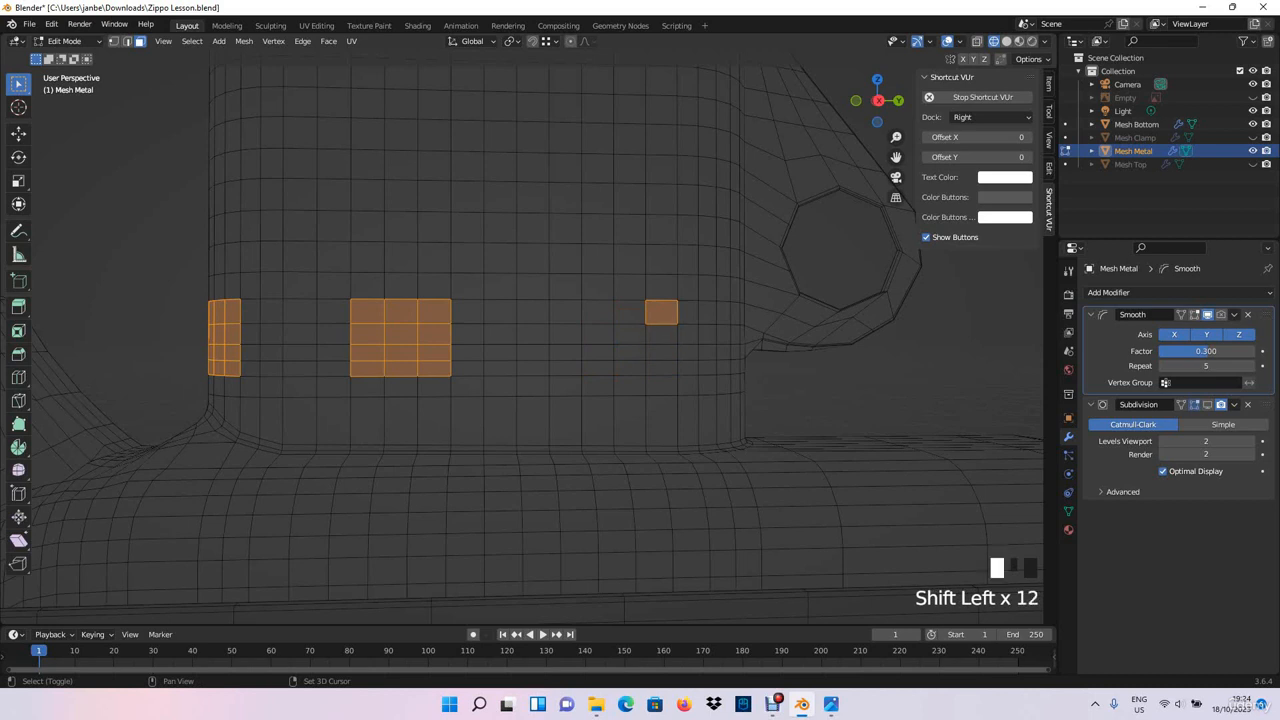
left_click(661, 287, "shift")
left_click(661, 287, "shift")
left_click(661, 312, "shift")
- Shift the three-by-four face block on the chimney front one column closer to the wheel bracket
left_click(367, 334, "shift")
left_click(367, 311, "shift")
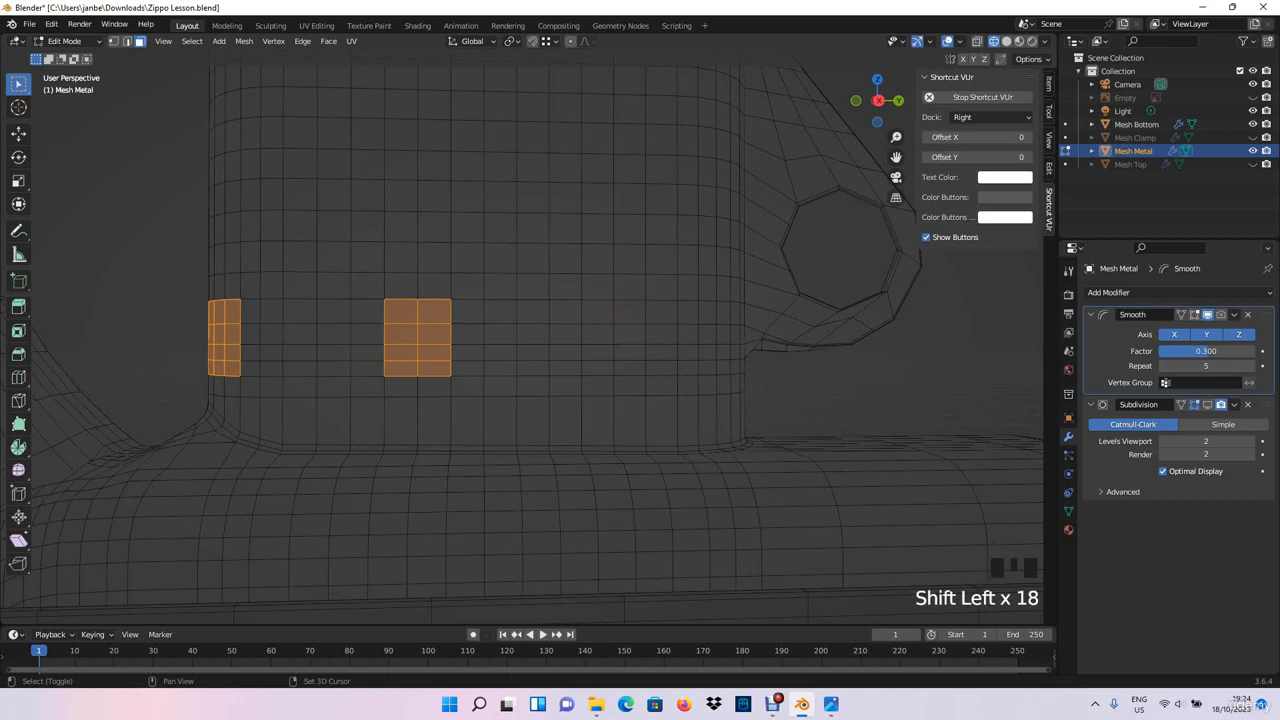
left_click(468, 311, "shift")
left_click(468, 334, "shift")
left_click(468, 352, "shift")
left_click(468, 368, "shift")
middle_click_drag(468, 368, 391, 369, "shift")
- Add a block four faces wide and four high to the selection in the lower row nearest the wheel bracket
left_click_drag(556, 317, 610, 370, "shift")
middle_click_drag(610, 370, 561, 362)
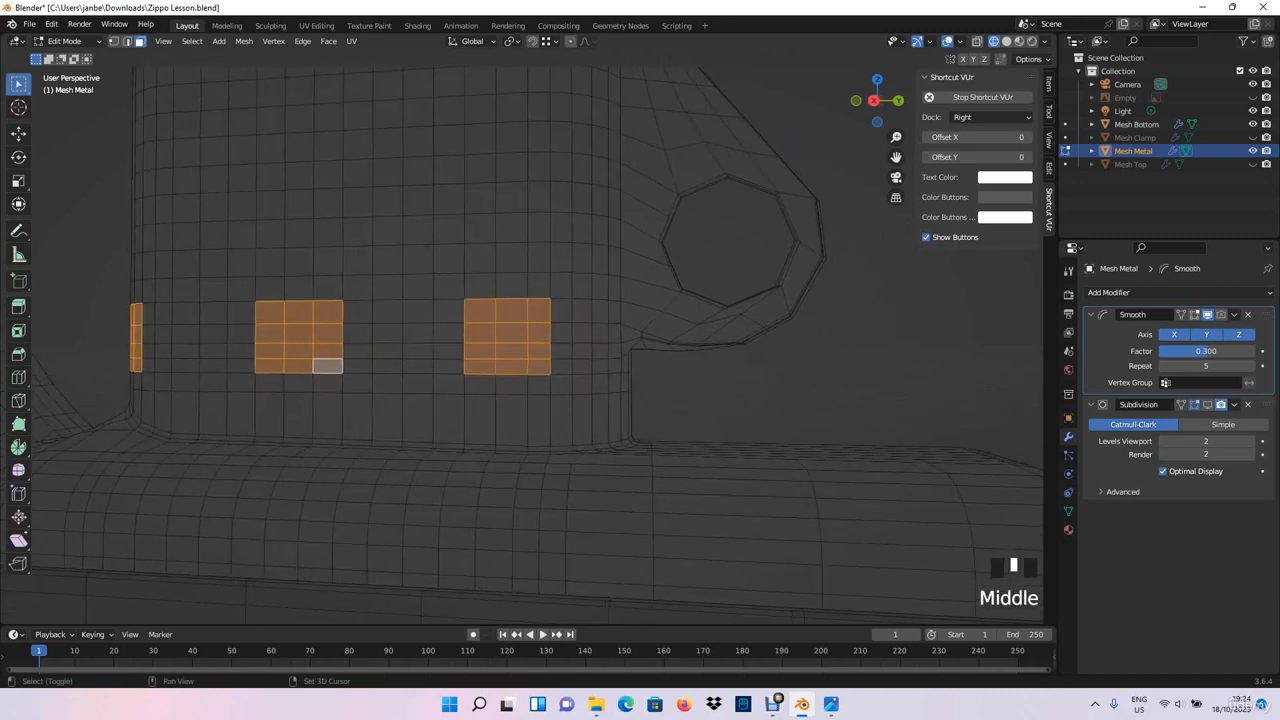
left_click(561, 362, "shift")
left_click(561, 345, "shift")
left_click(561, 327, "shift")
left_click(561, 308, "shift")
middle_click_drag(561, 308, 540, 312)
scroll(470, 575, "down", 2)
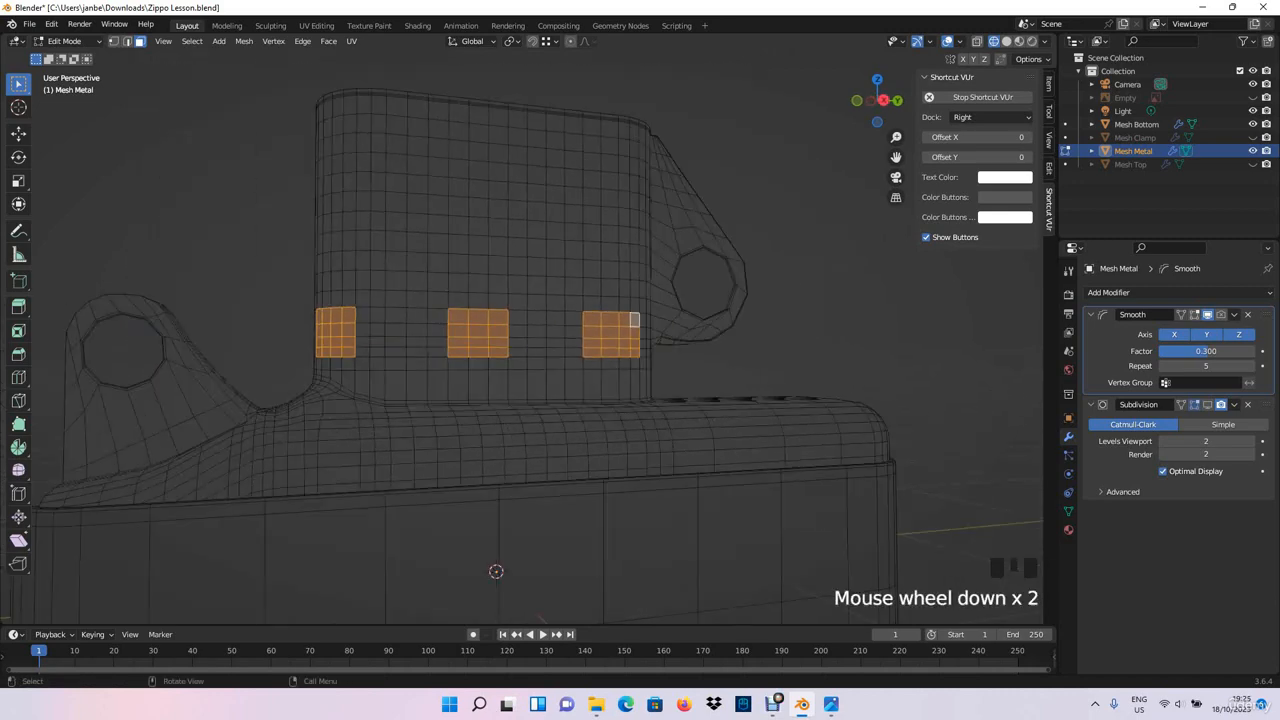
- Compare the lower row of selected blocks with the air hole layout in the reference photo Ref_Open.jpg
middle_click_drag(470, 575, 520, 580)
key("alt+Tab")
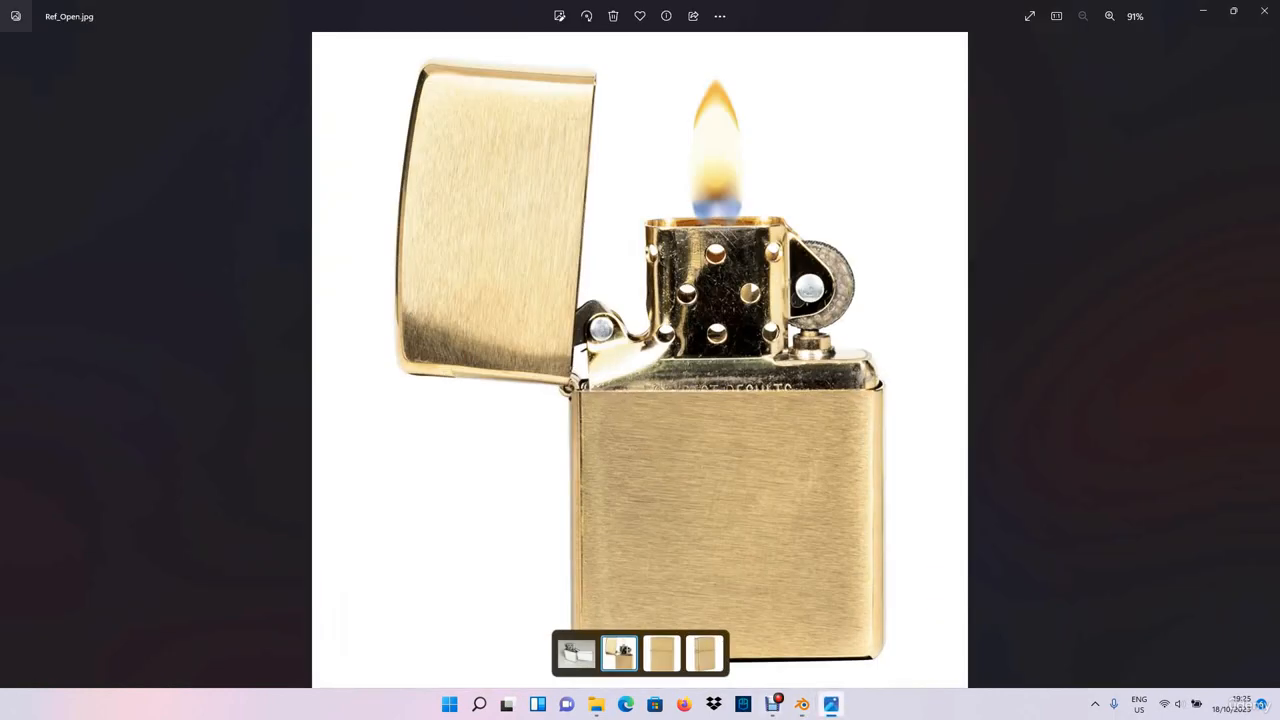
key("alt+Tab")
middle_click_drag(465, 570, 494, 571)
scroll(494, 571, "up", 2)
key("alt+Tab")
key("alt+Tab")
middle_click_drag(494, 571, 508, 573)
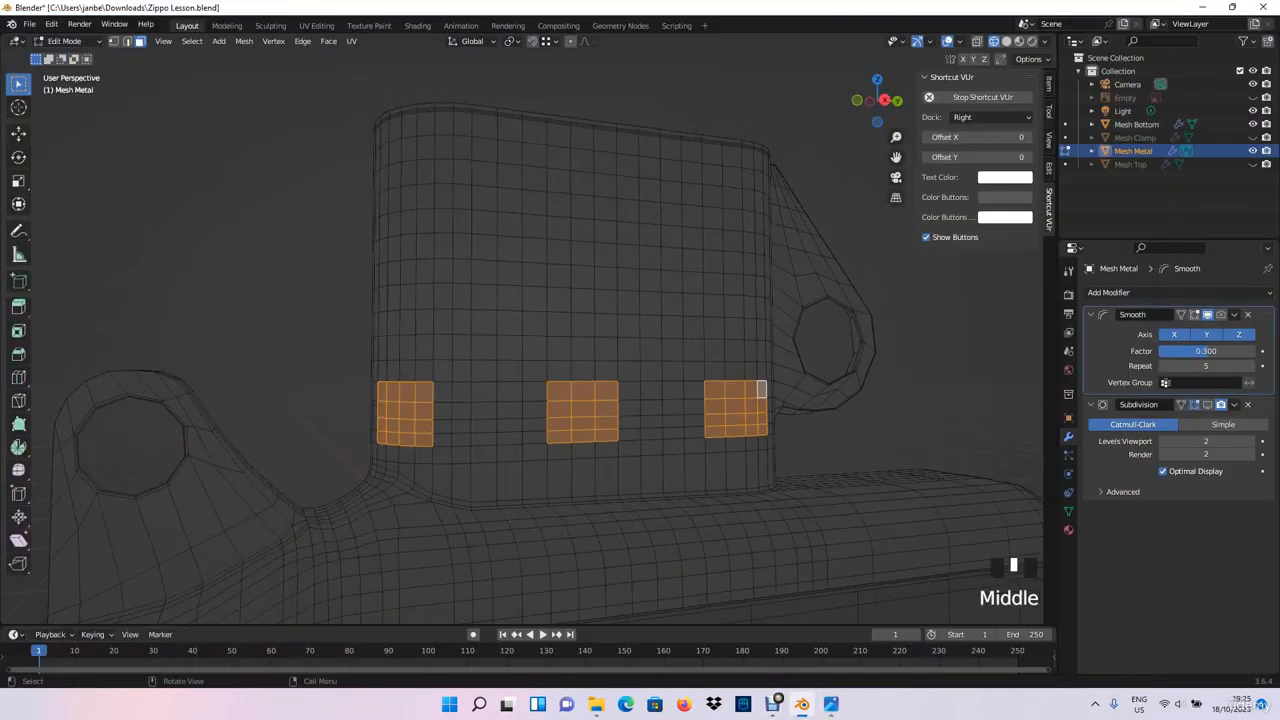
- Add a three-by-three face block in the middle row, between the lower corner block and the central front block
scroll(508, 573, "up", 1)
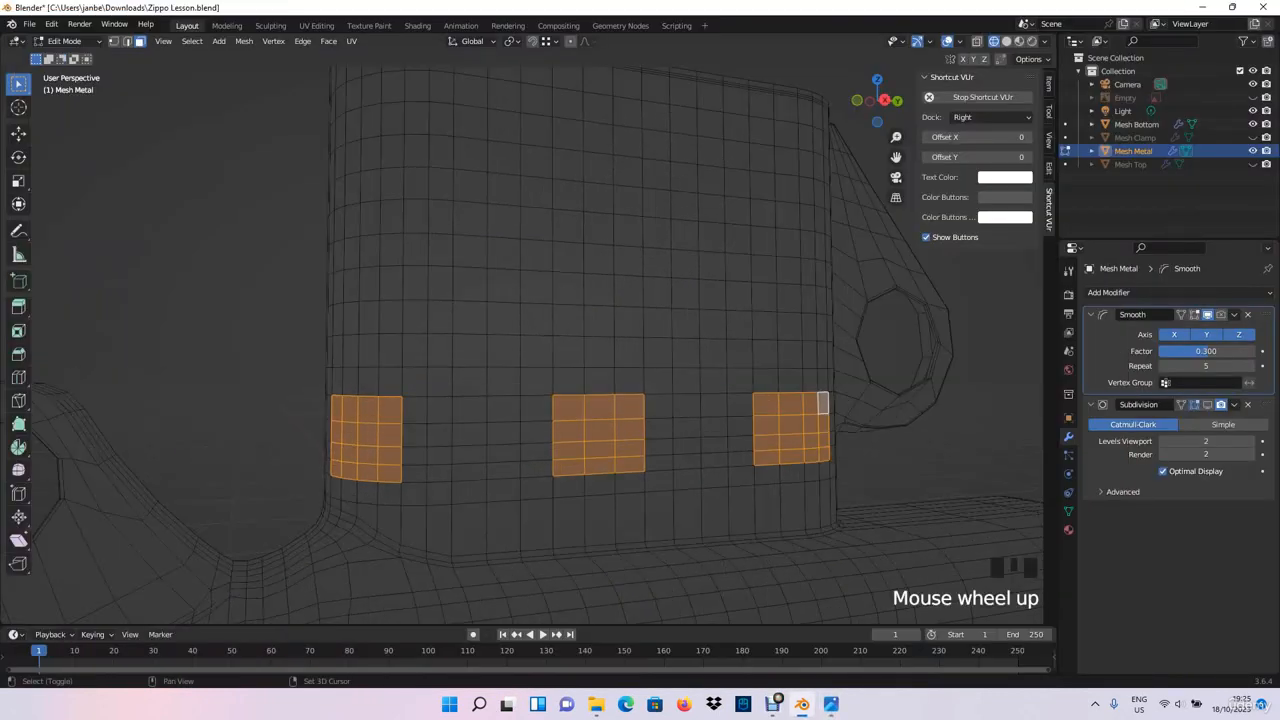
left_click_drag(443, 290, 503, 354, "shift")
left_click(442, 351, "shift")
left_click(475, 351, "shift")
left_click(506, 351, "shift")
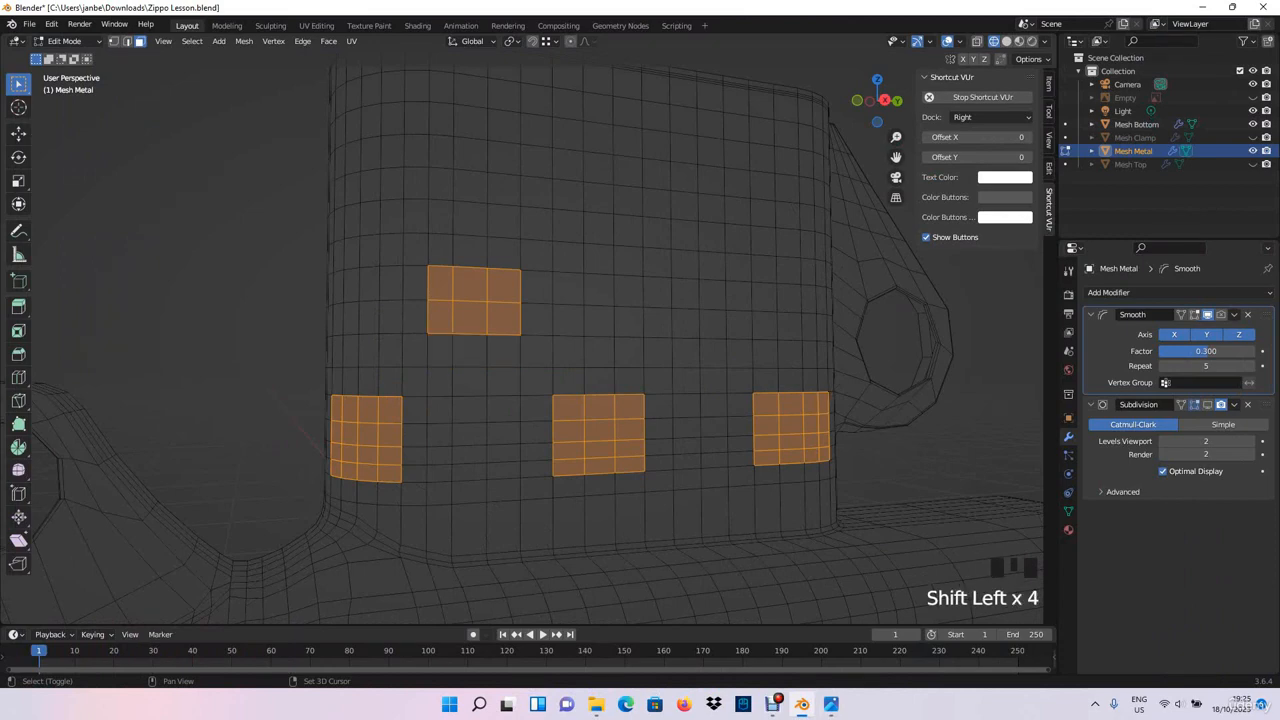
left_click(441, 250, "shift")
left_click(470, 252, "shift")
left_click(504, 254, "shift")
middle_click_drag(504, 254, 471, 256)
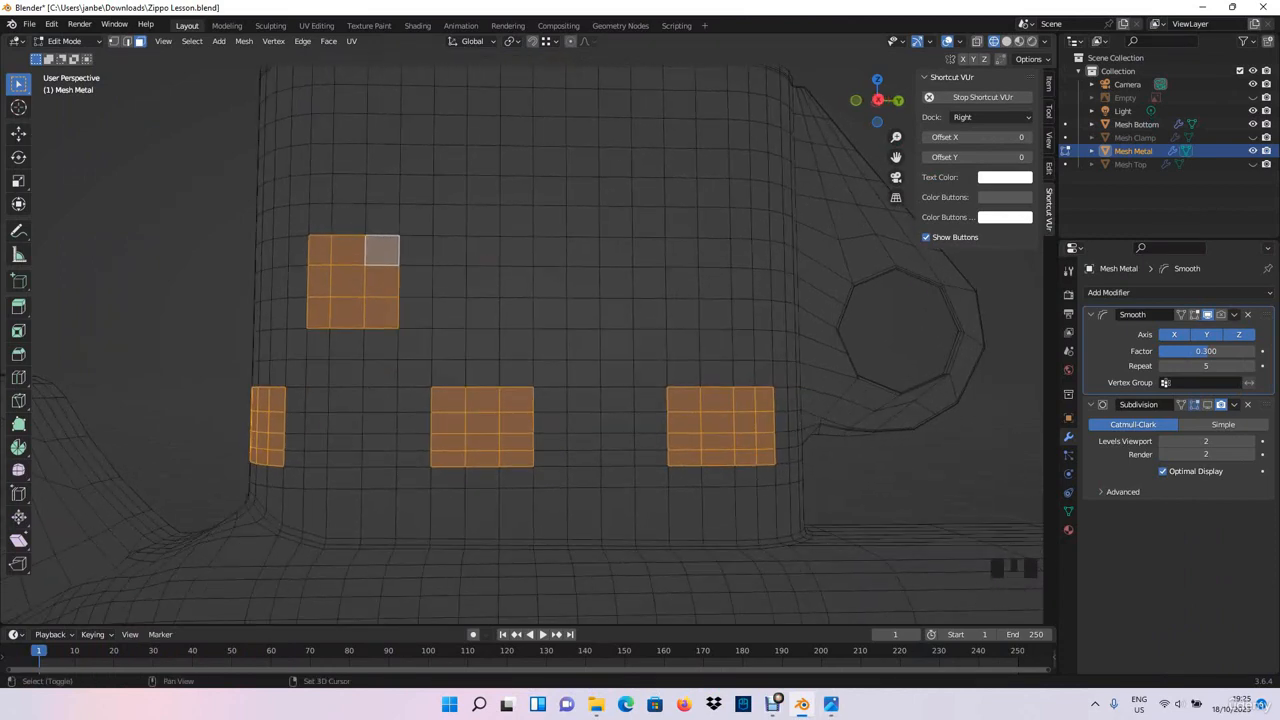
- Add a second three-by-three face block in the middle row, on the side nearer the wheel bracket
left_click_drag(578, 256, 645, 318, "shift")
middle_click_drag(645, 318, 678, 372)
scroll(630, 318, "down", 1)
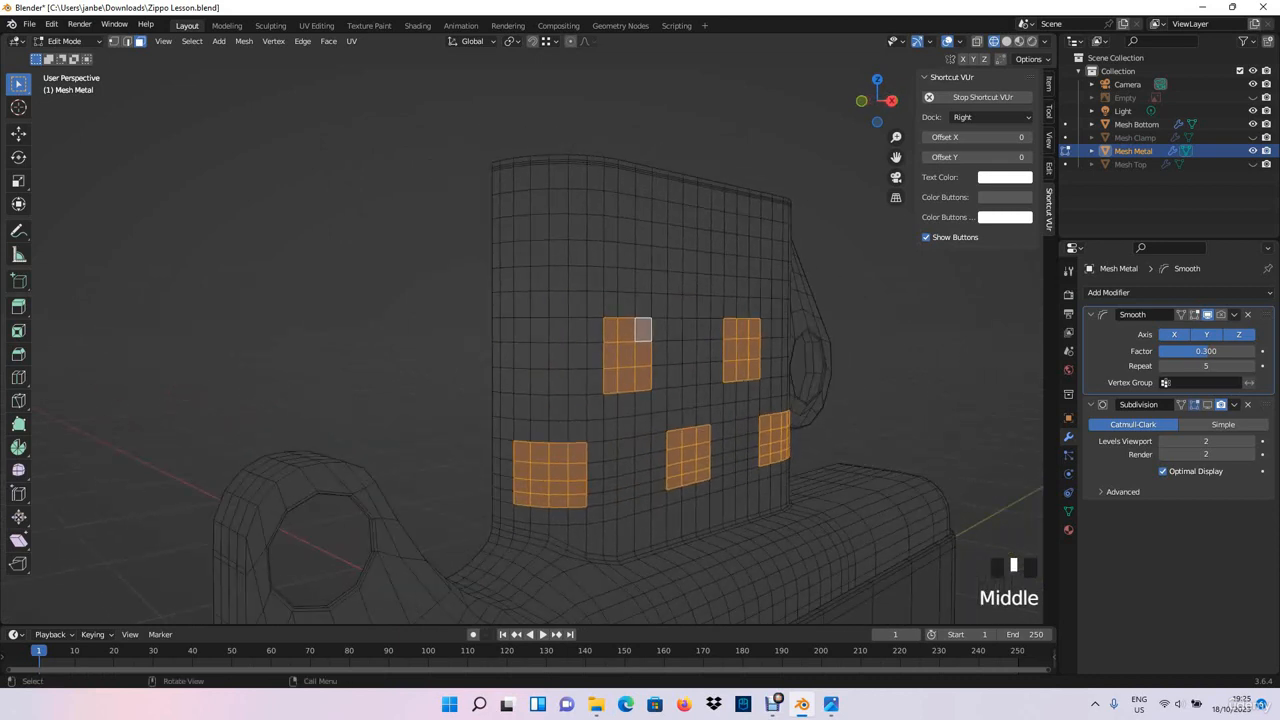
- Add two upper-row blocks: four wide by three high on the hinge-side corner, and three by three above the central lower block
left_click_drag(520, 256, 587, 200, "shift")
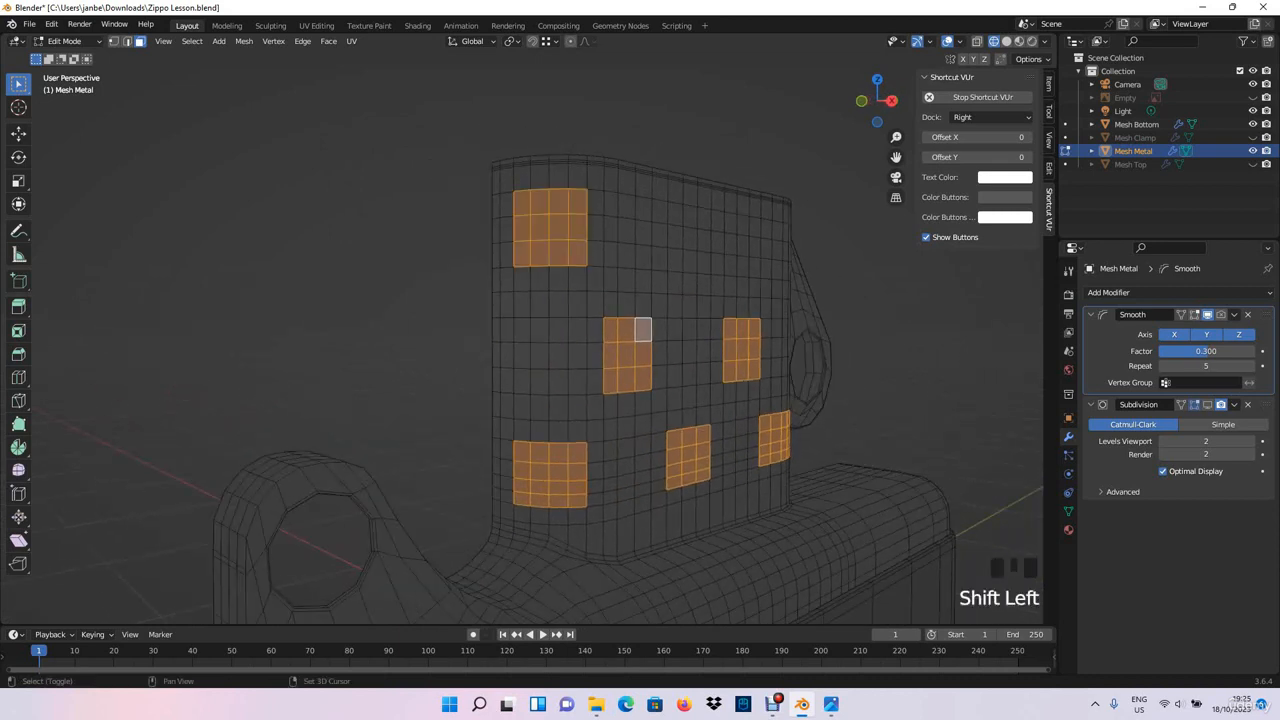
middle_click_drag(600, 400, 790, 400)
left_click_drag(476, 264, 544, 214, "shift")
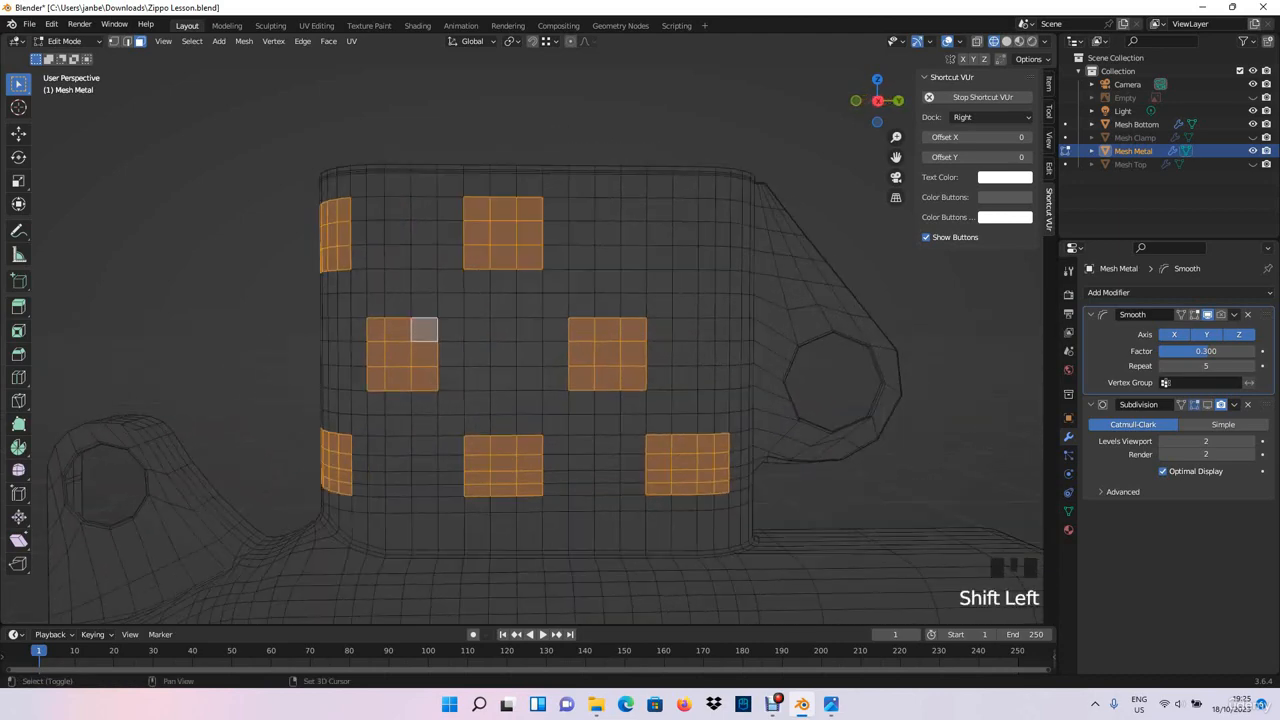
- Shift the lower block nearest the wheel bracket one column farther around the chimney corner, keeping it four by four faces
middle_click_drag(600, 400, 690, 400)
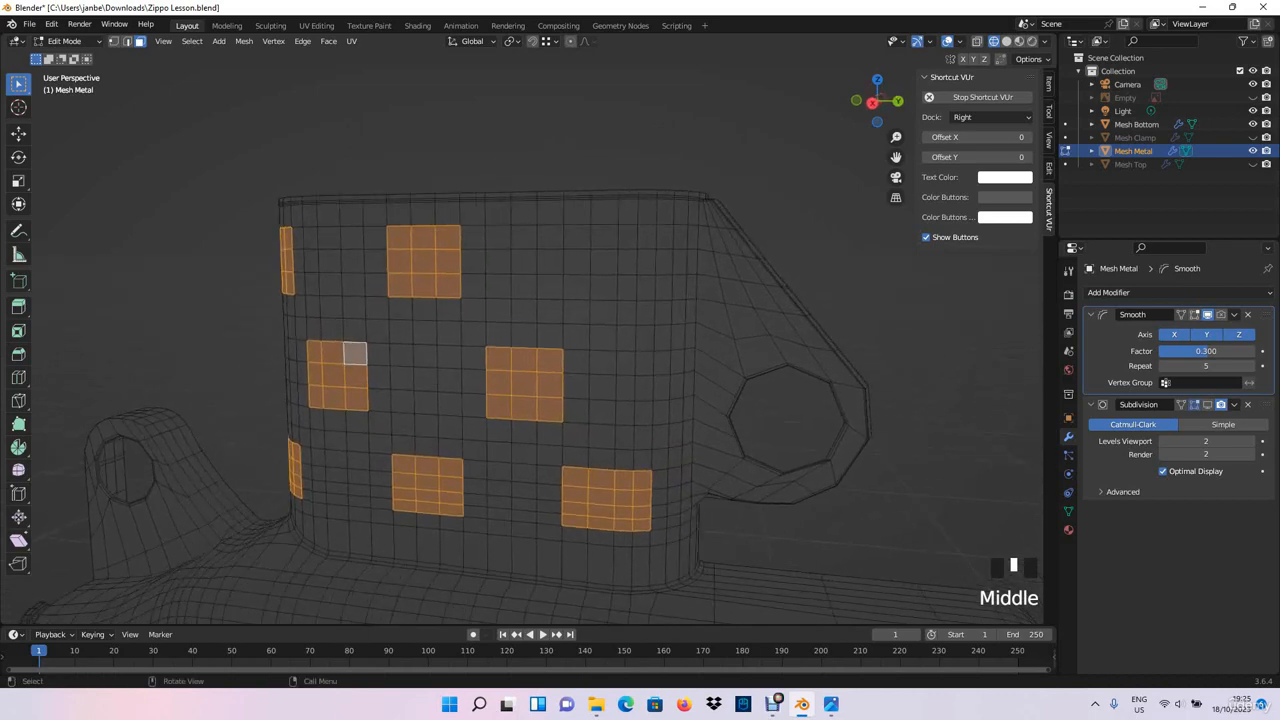
middle_click_drag(600, 400, 715, 400)
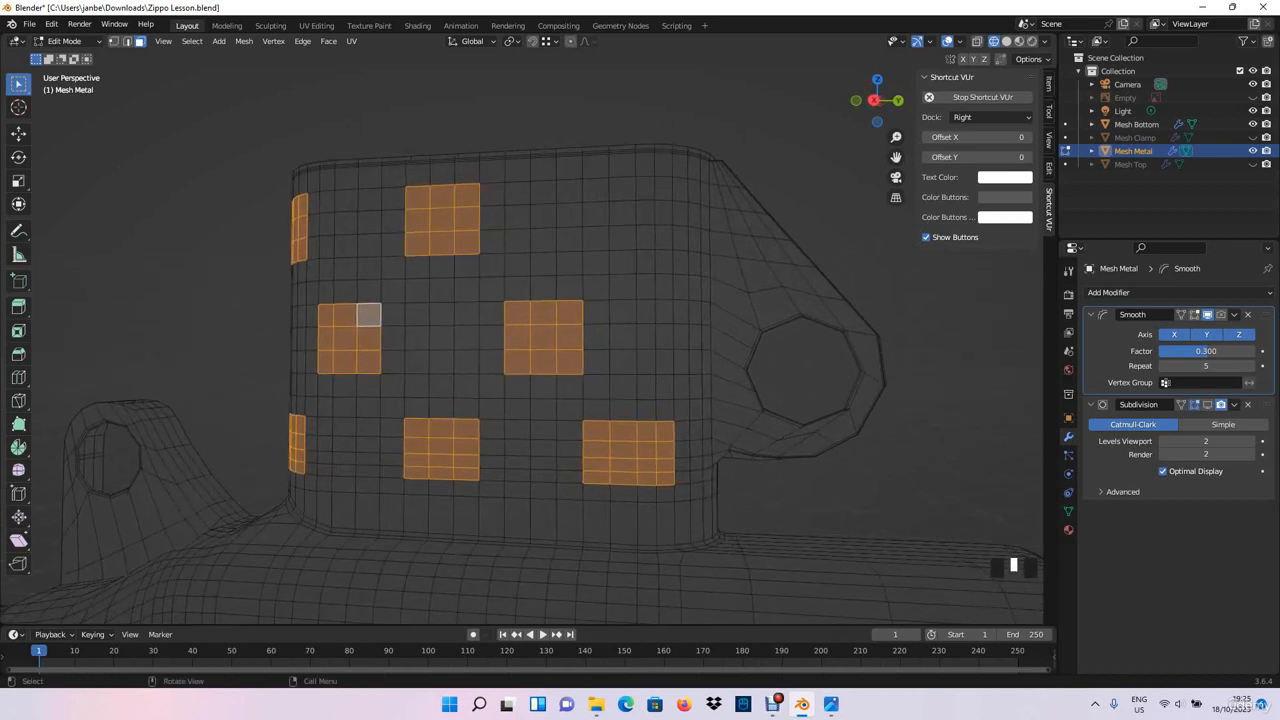
left_click(590, 471, "shift")
left_click(603, 471, "shift")
middle_click_drag(665, 475, 565, 469, "shift")
left_click(523, 467, "shift")
left_click(523, 454, "shift")
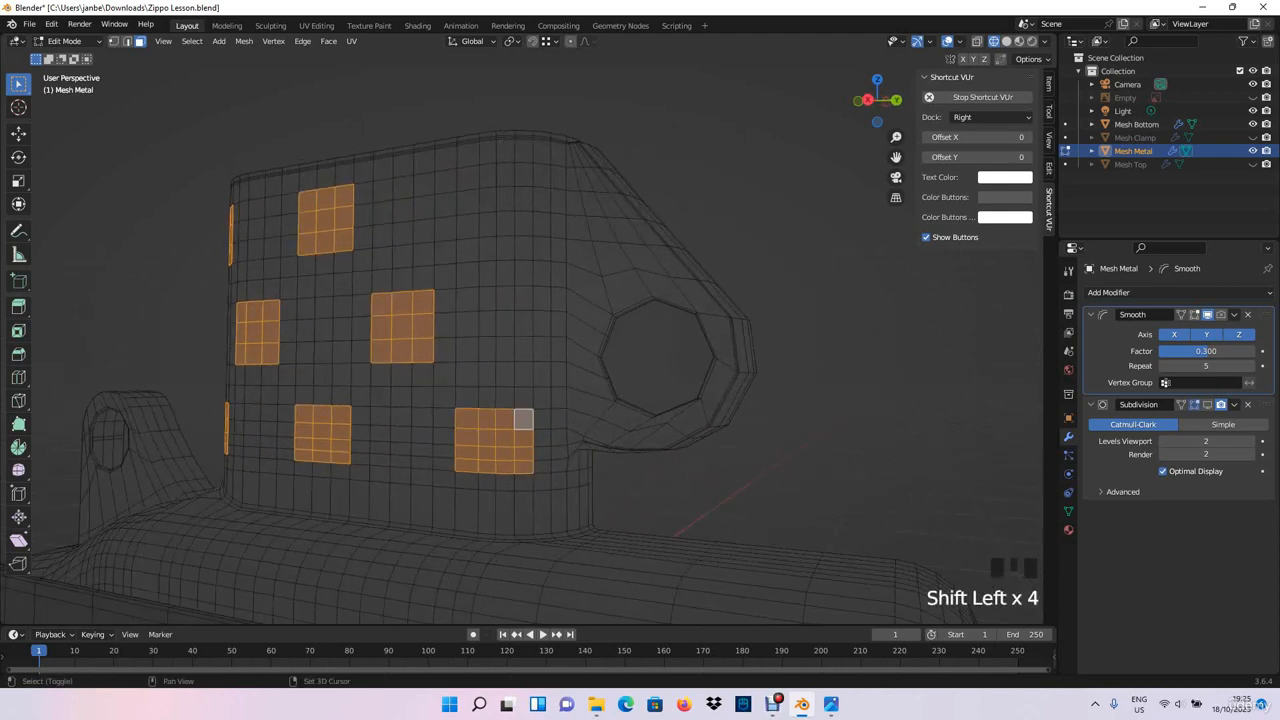
middle_click_drag(524, 420, 564, 418)
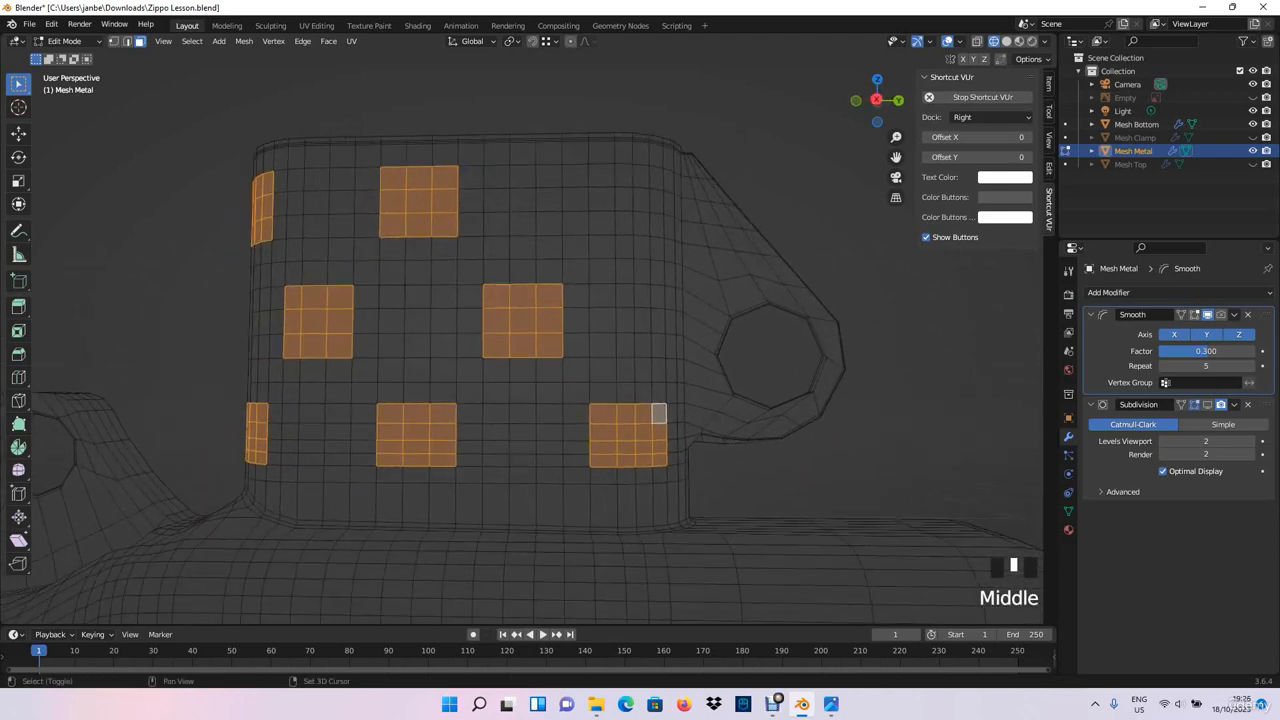
- Add an upper-row block four faces wide and three high on the chimney corner nearest the wheel bracket
left_click_drag(604, 188, 611, 225, "shift")
middle_click_drag(611, 225, 566, 229)
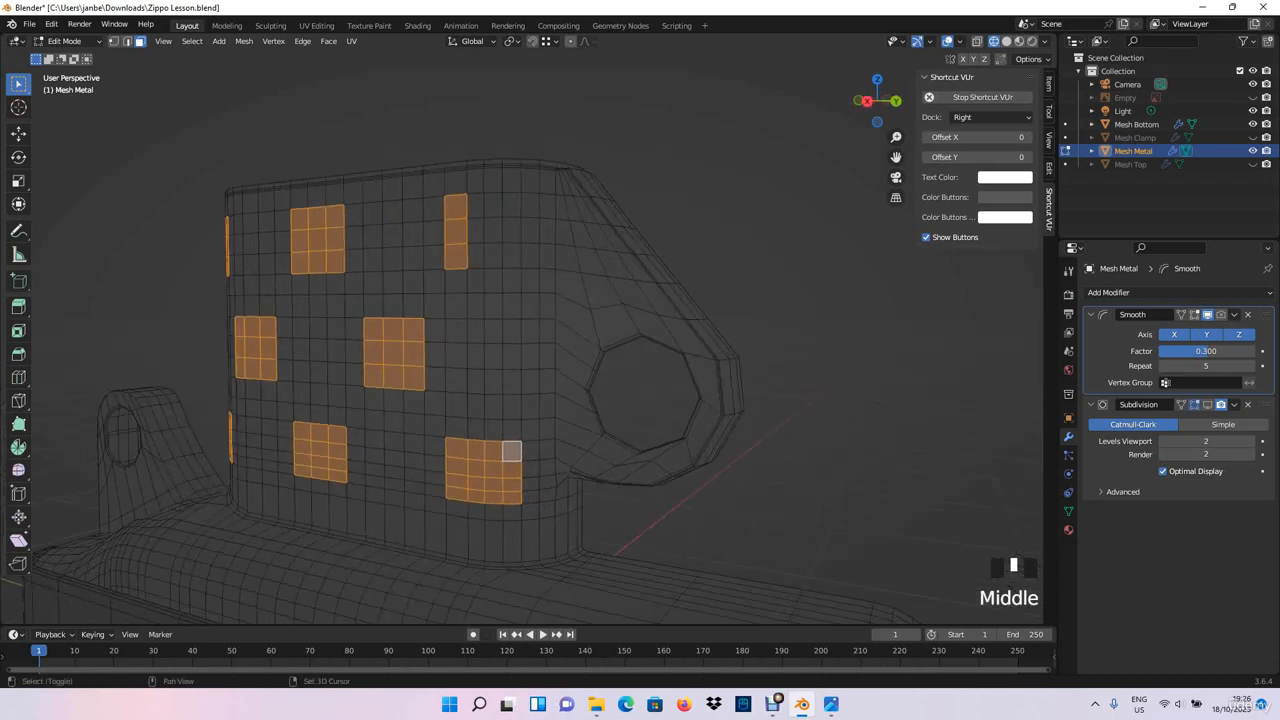
left_click_drag(478, 218, 512, 258, "shift")
left_click(531, 255, "shift")
left_click(530, 231, "shift")
left_click(531, 206, "shift")
middle_click_drag(531, 208, 595, 208)
scroll(588, 207, "down", 4)
scroll(528, 208, "down", 1)
scroll(540, 208, "up", 1)
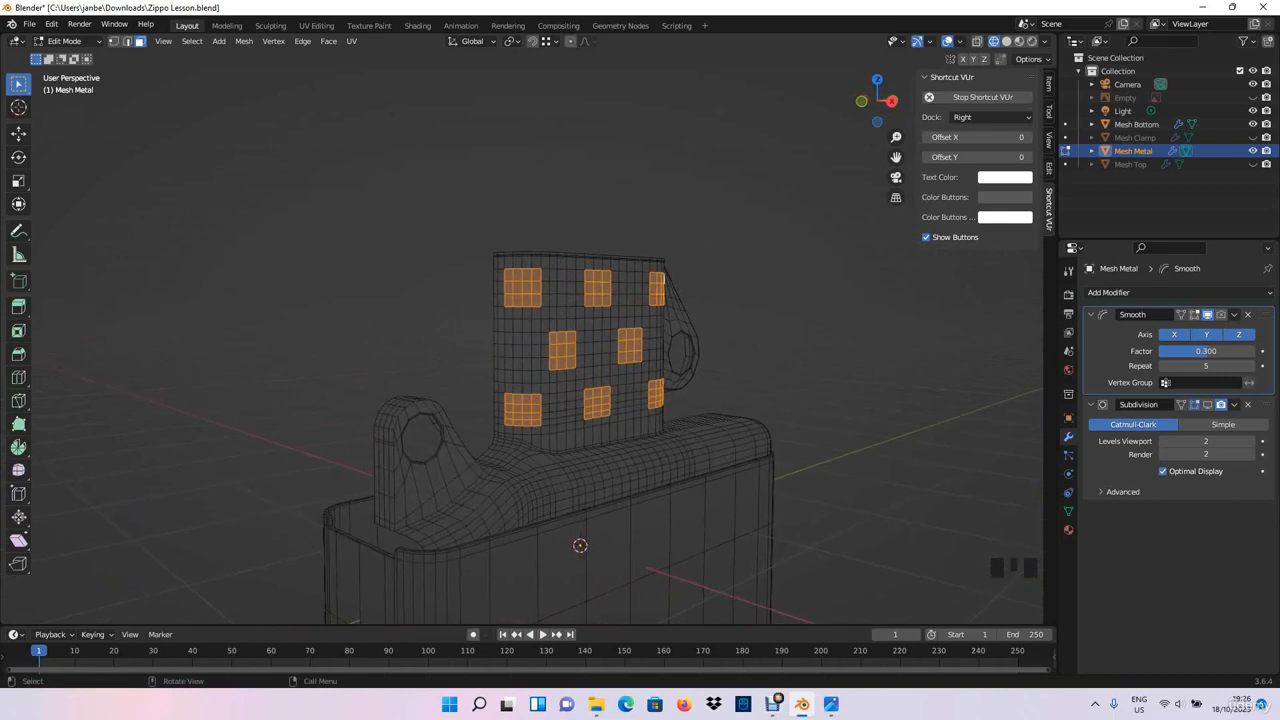
middle_click_drag(595, 208, 620, 224)
scroll(575, 208, "up", 1)
left_click(546, 261, "shift")
left_click(546, 241, "shift")
left_click(546, 221, "shift")
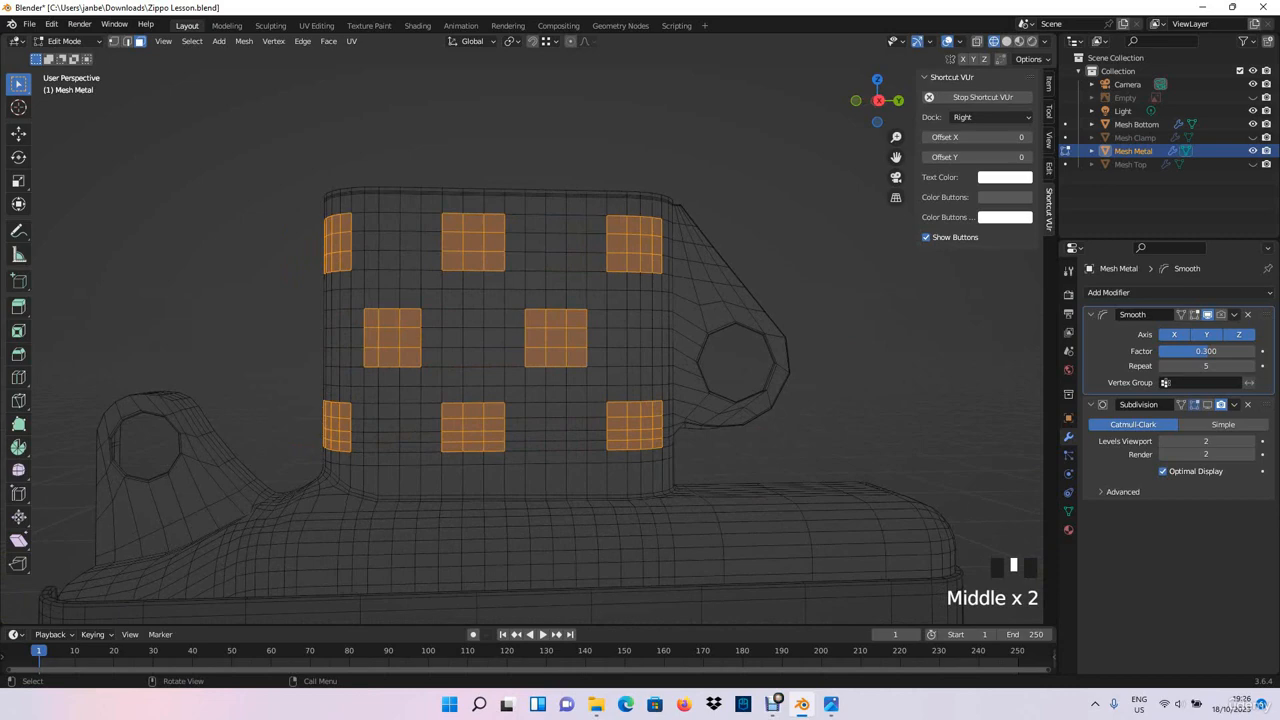
- Check the complete pattern of eight face blocks against the air holes in the reference photo
left_click(831, 704)
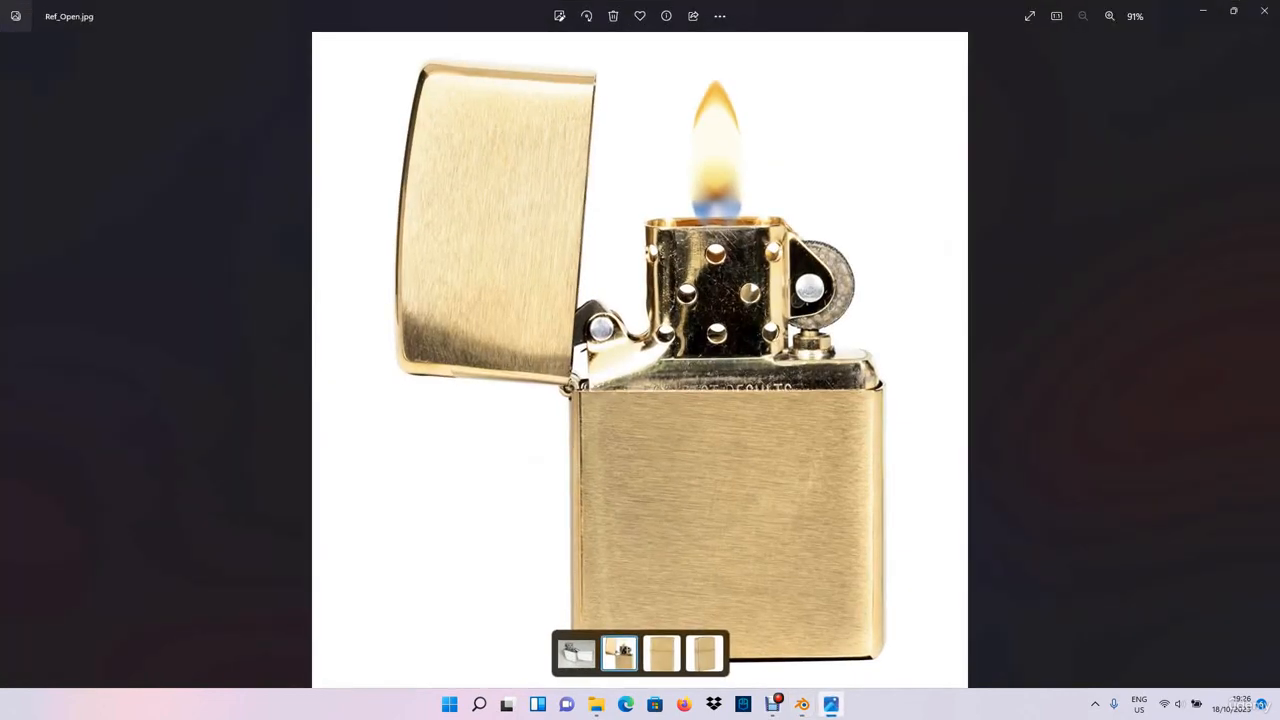
left_click(1203, 11)
middle_click_drag(640, 260, 682, 333)
scroll(700, 258, "up", 2)
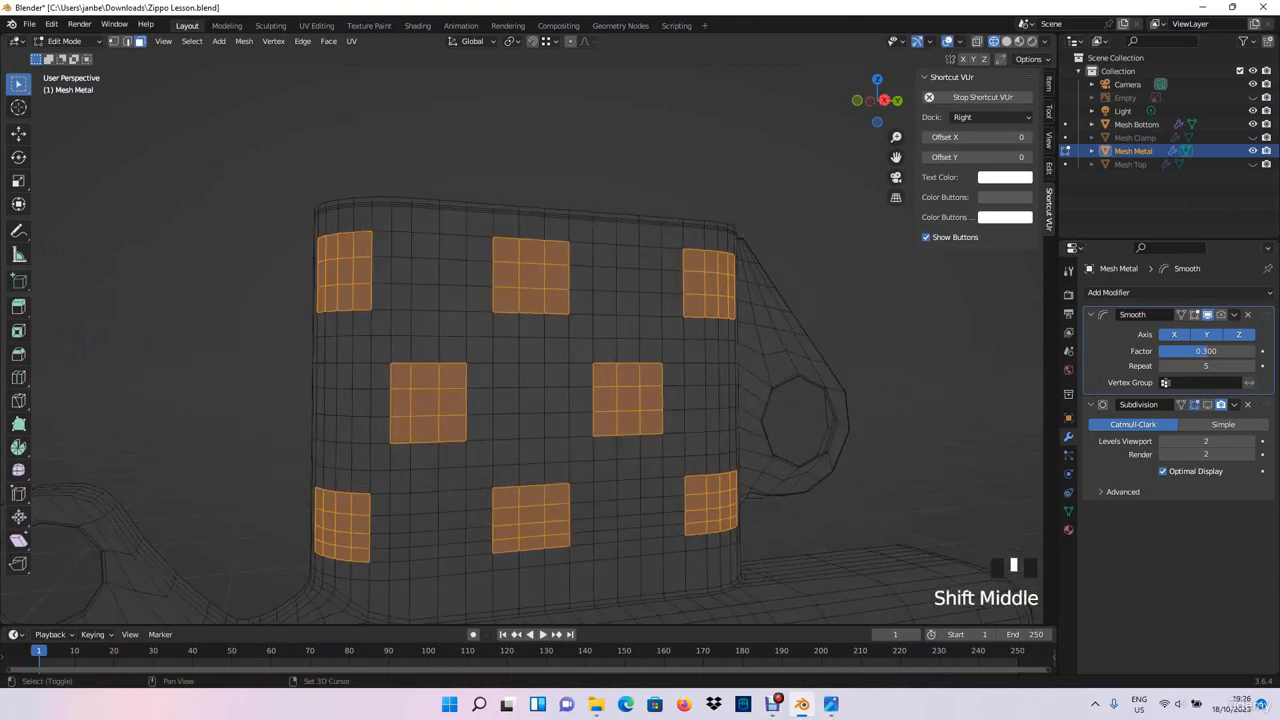
right_click(485, 267)
mouse_move(485, 267)
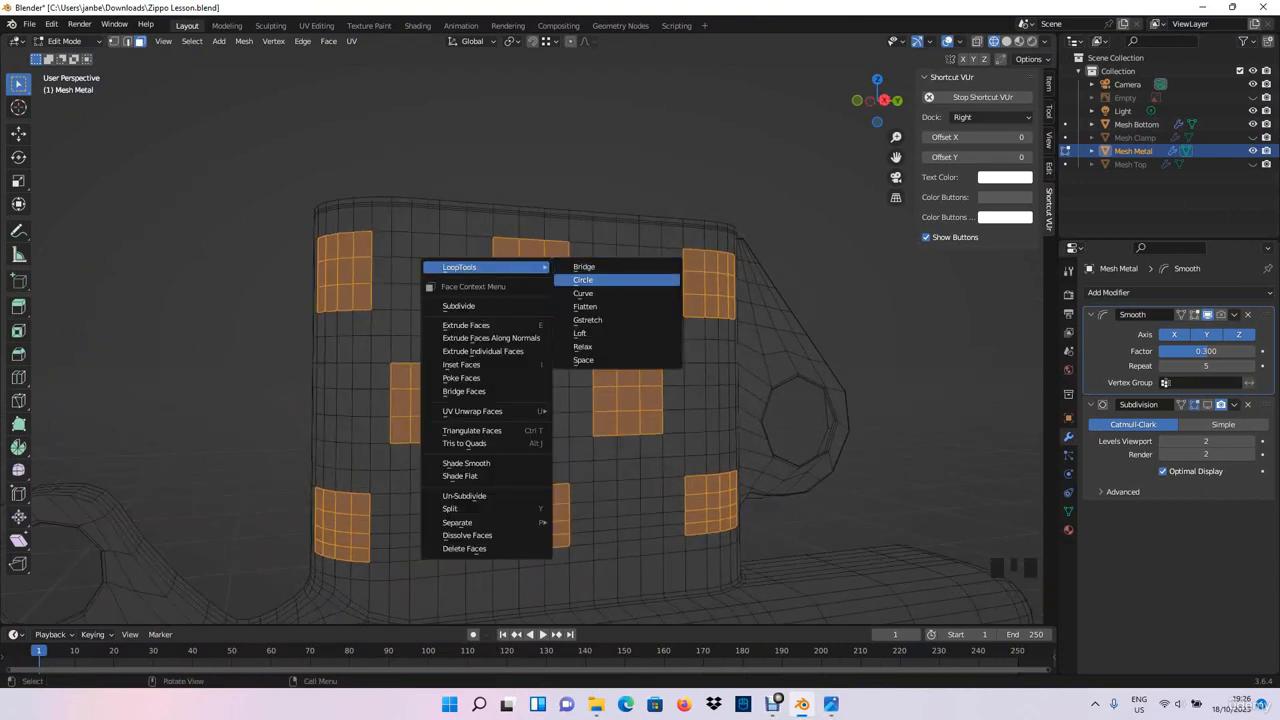
left_click(600, 279)
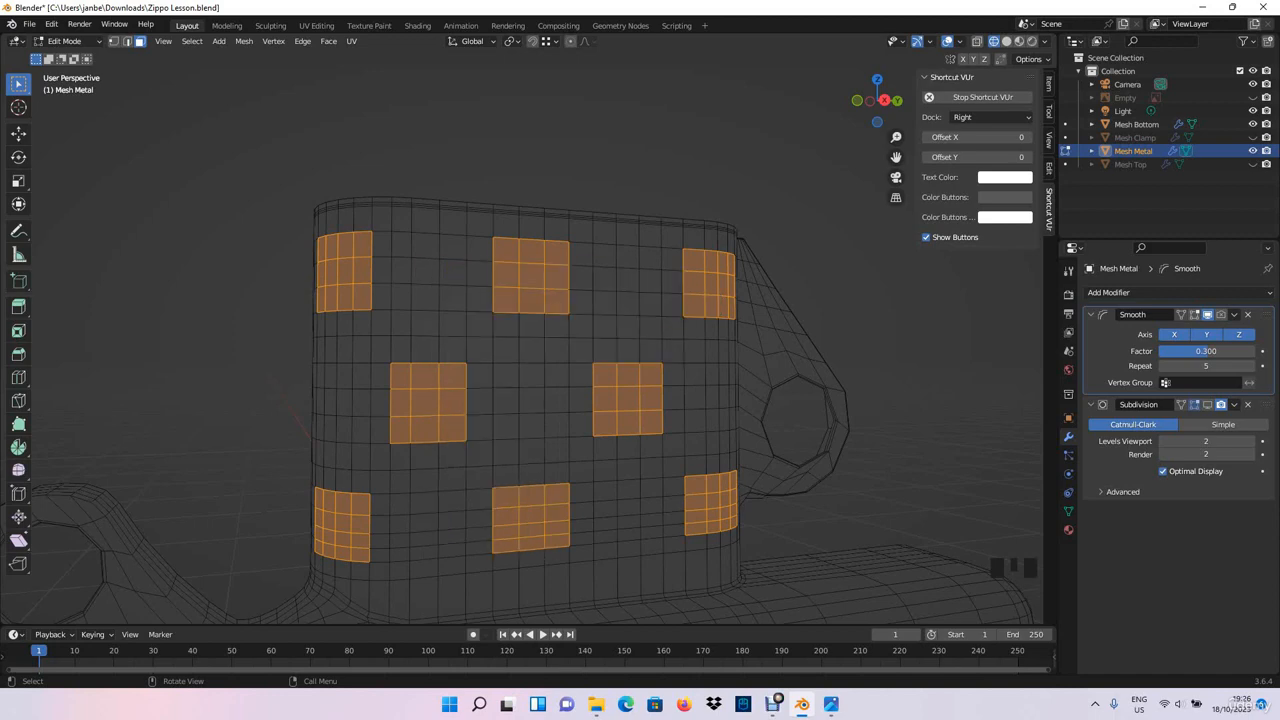
middle_click_drag(520, 400, 577, 316)
- Search the add-on preferences for "loop" to check whether LoopTools is enabled, and close the preferences
left_click(51, 23)
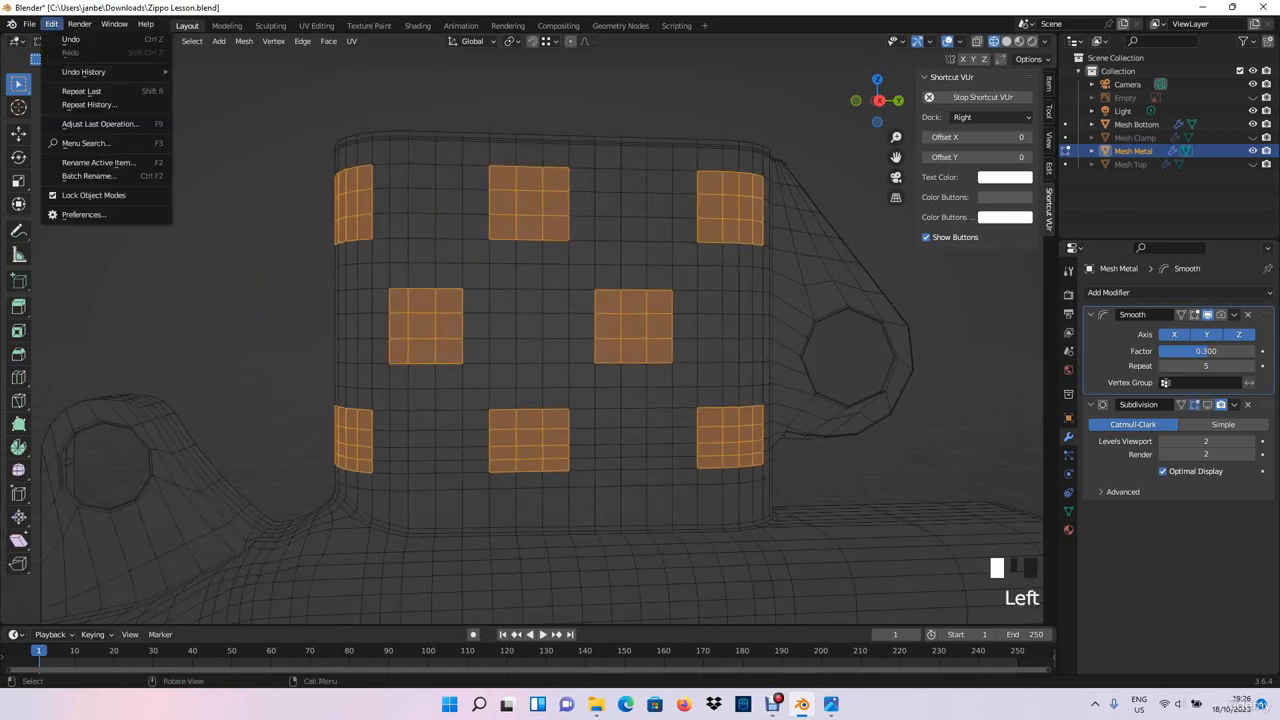
left_click(80, 215)
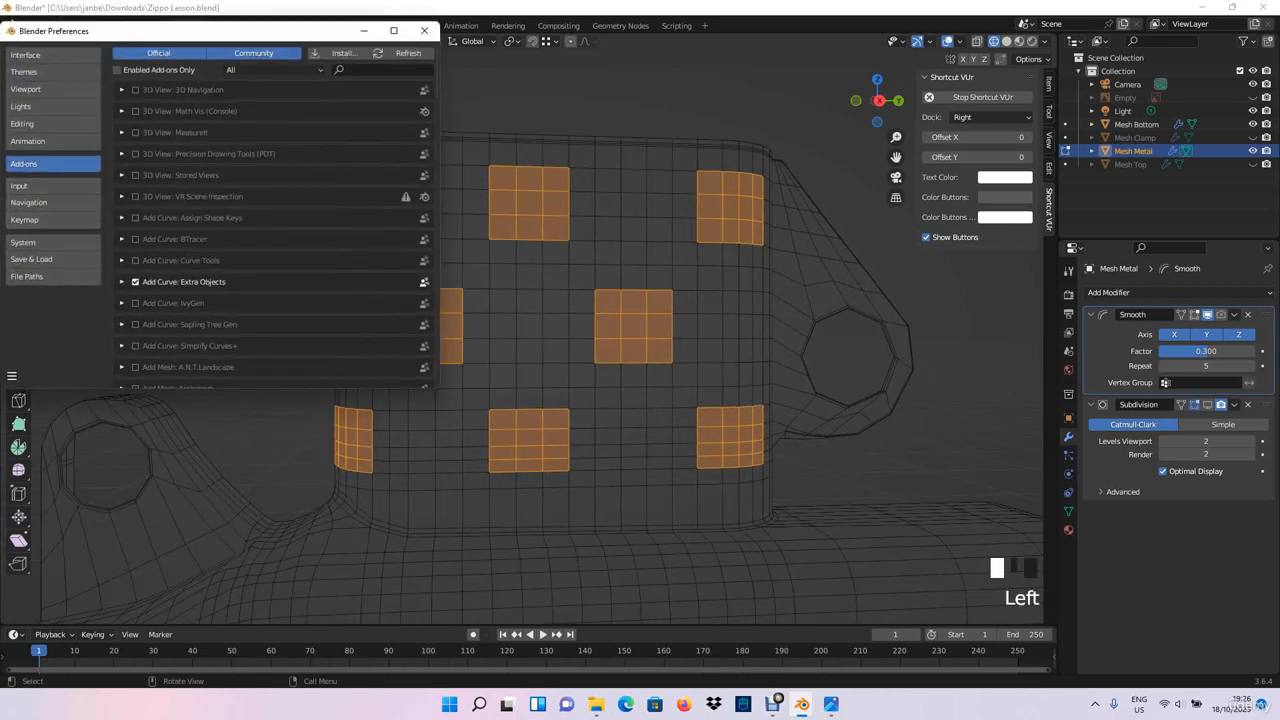
left_click(380, 70)
type("loop")
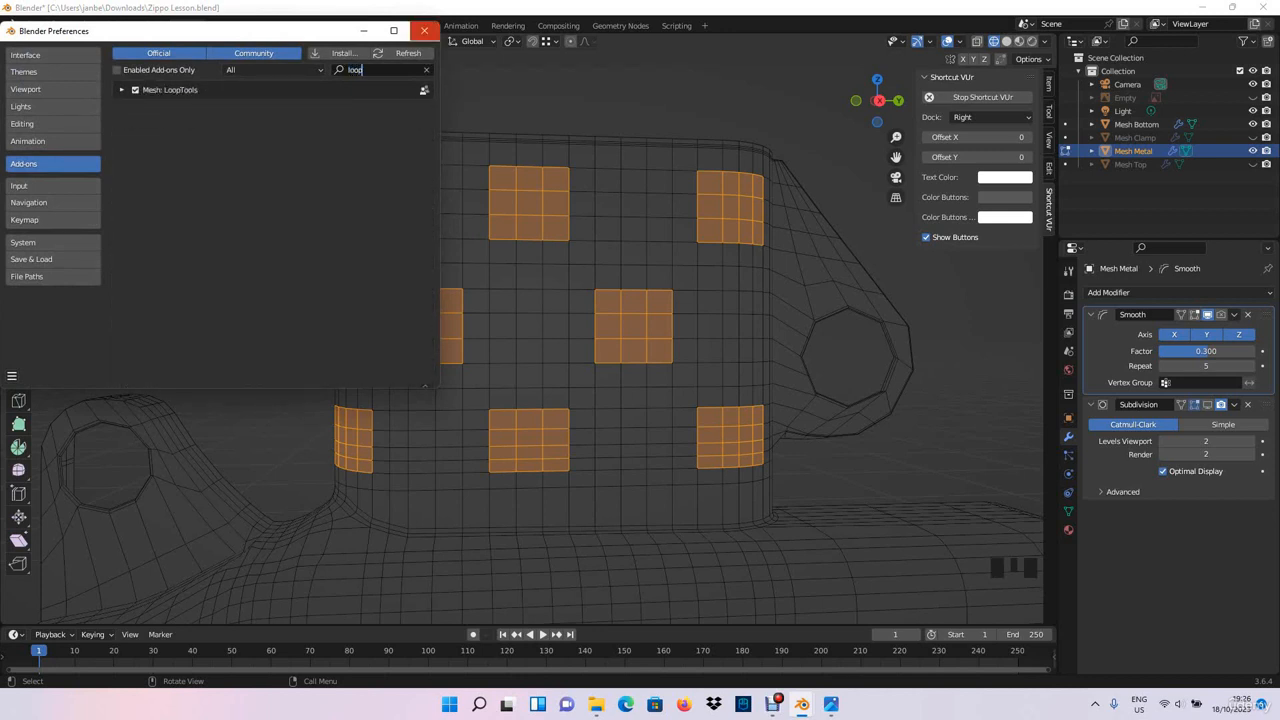
left_click(424, 30)
- Apply the LoopTools Circle operation to all selected face blocks on the chimney
middle_click_drag(600, 350, 480, 190)
right_click(470, 177)
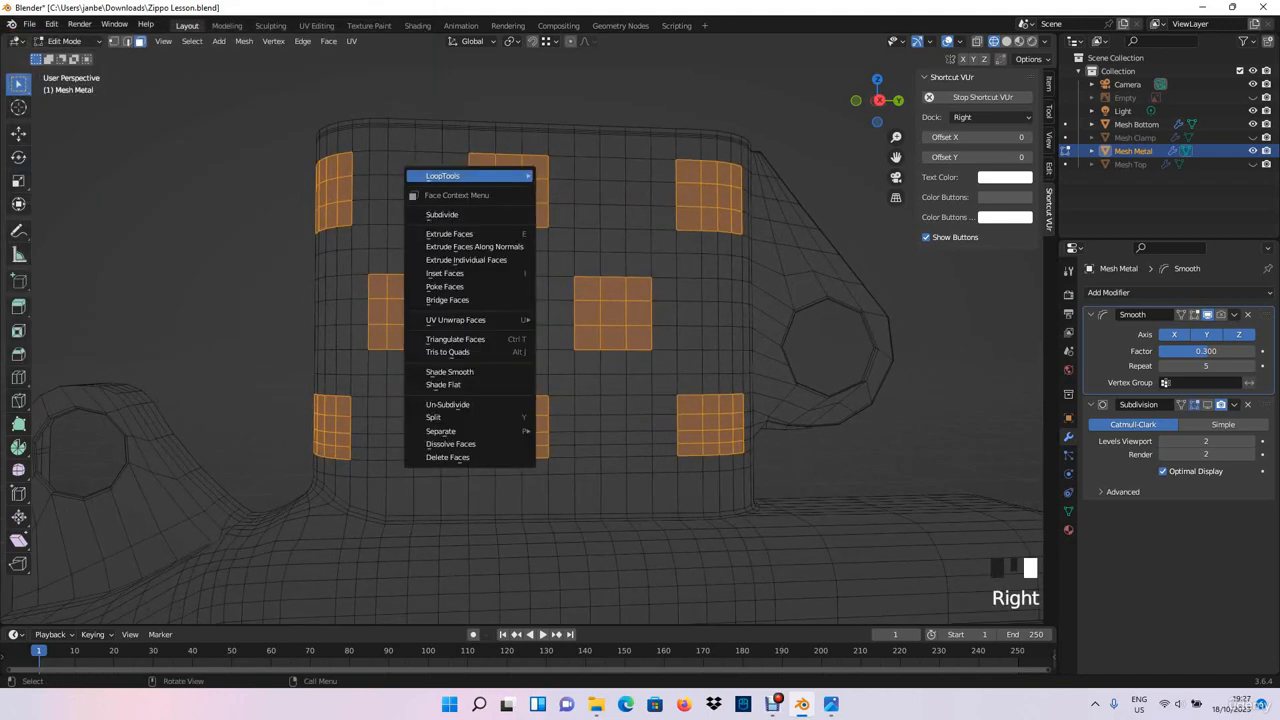
mouse_move(470, 176)
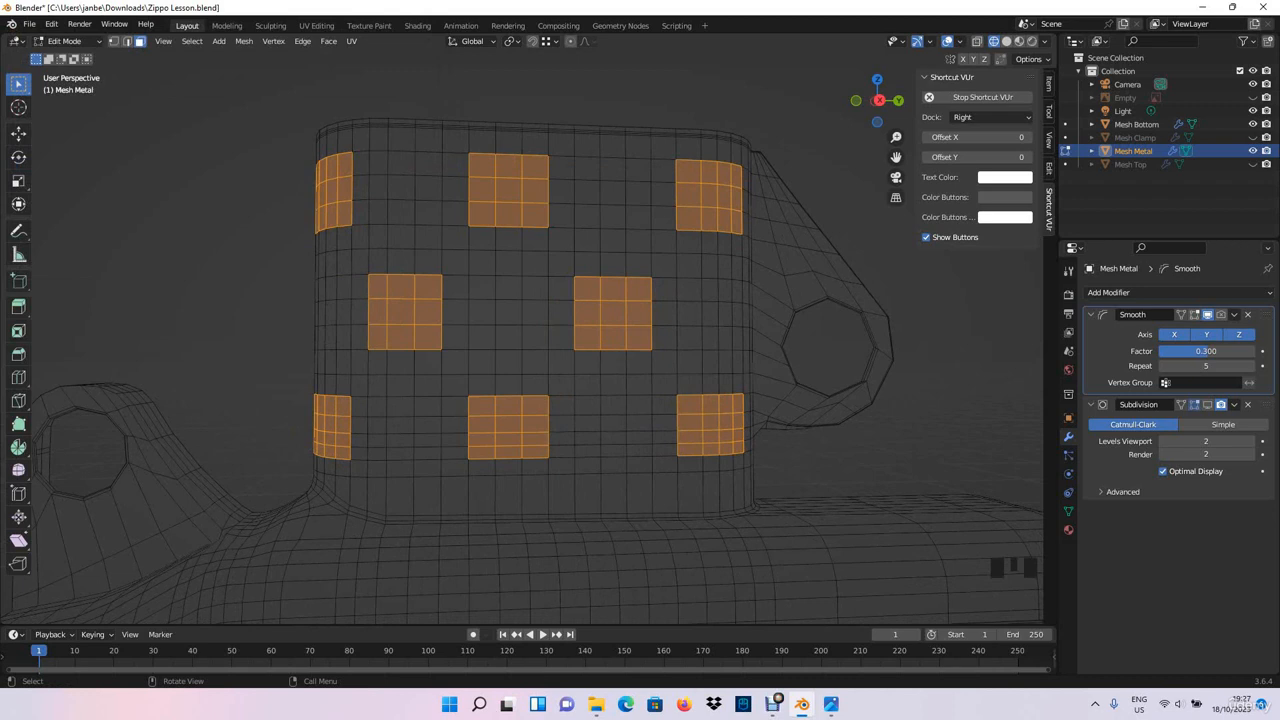
right_click(470, 177)
mouse_move(470, 176)
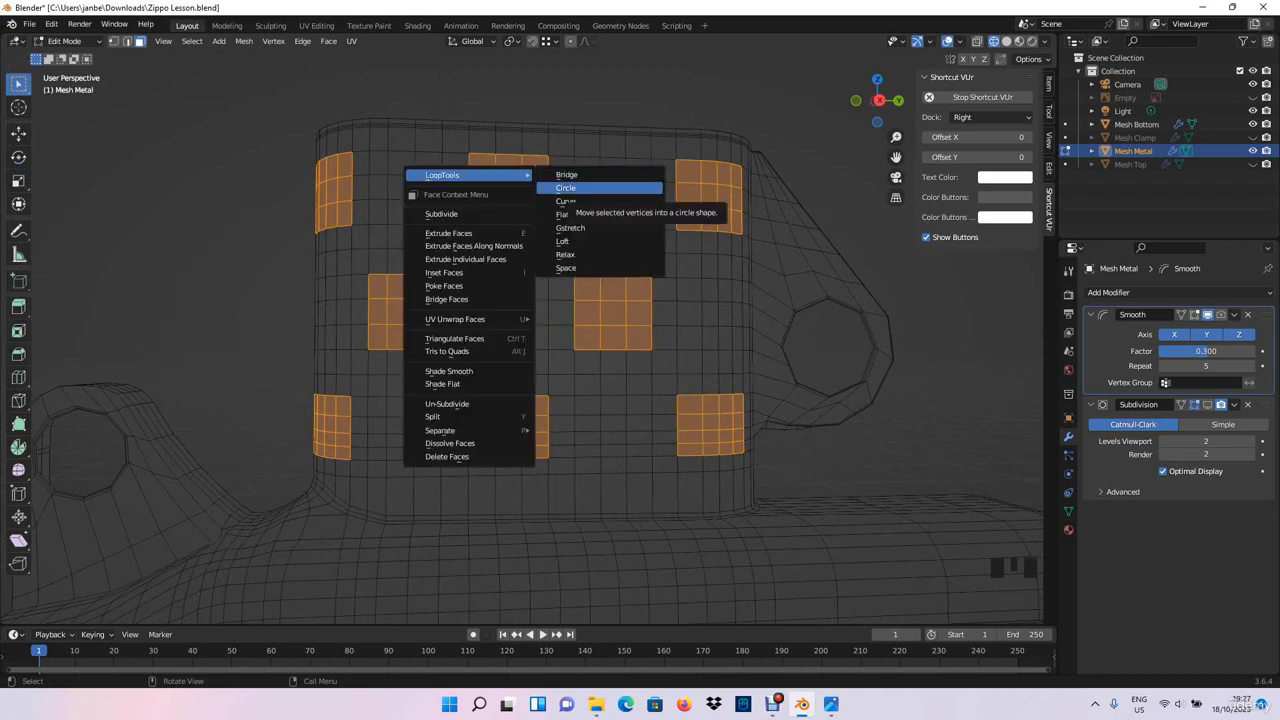
left_click(566, 188)
middle_click_drag(566, 190, 600, 192)
scroll(560, 310, "up", 1)
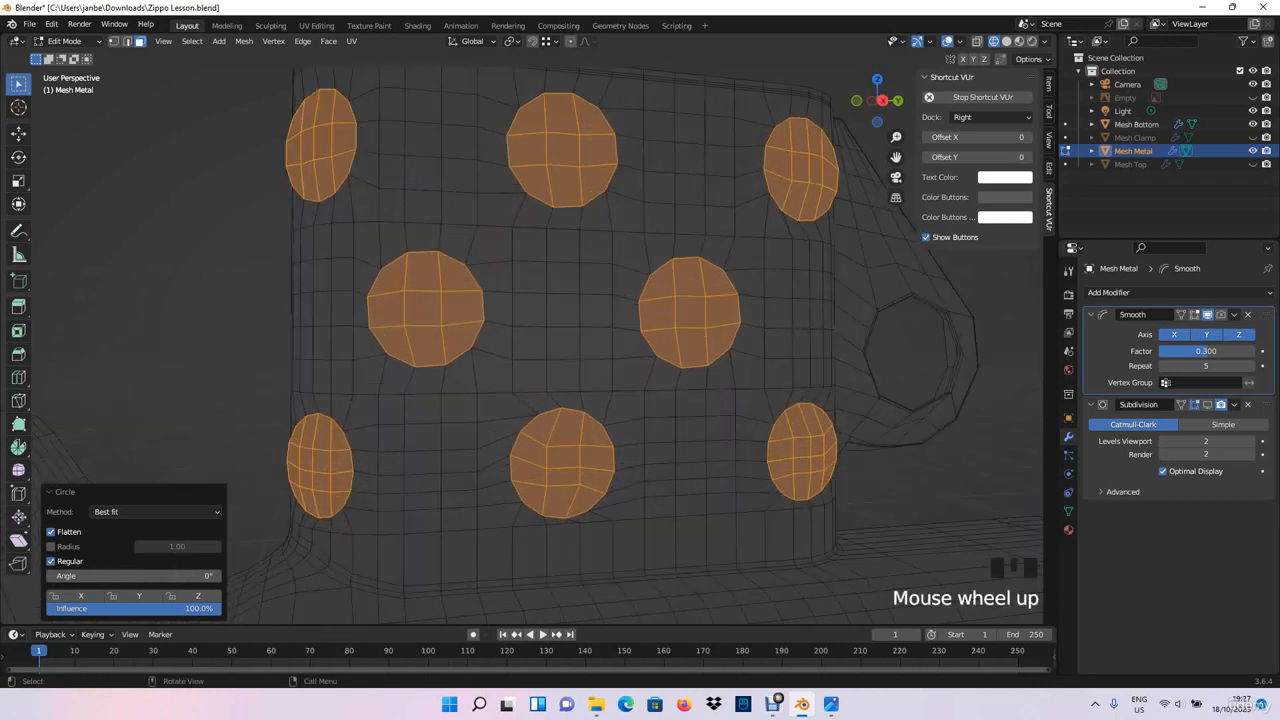
- In the right orthographic view, select only the middle-row circle farther from the wheel bracket and rotate it about 5.3°
left_click(392, 343)
left_click(392, 343)
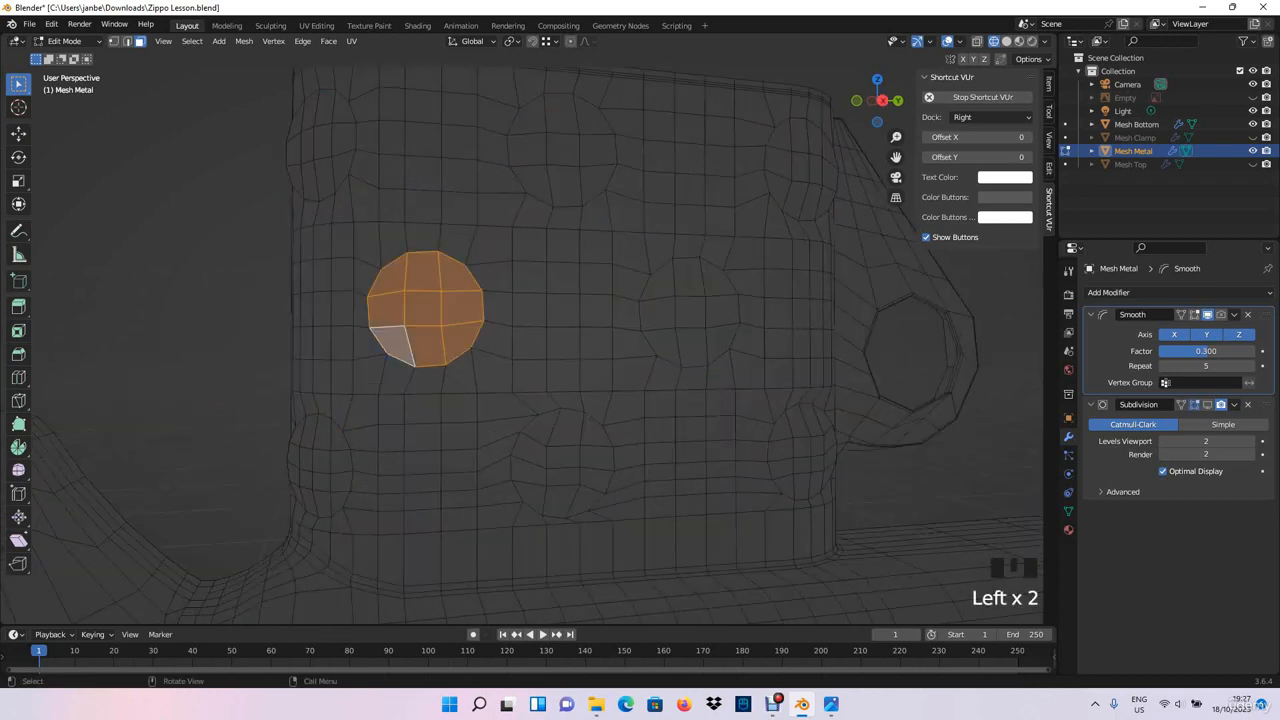
key("KP_3")
scroll(392, 343, "up", 2)
middle_click_drag(392, 343, 493, 317, "shift")
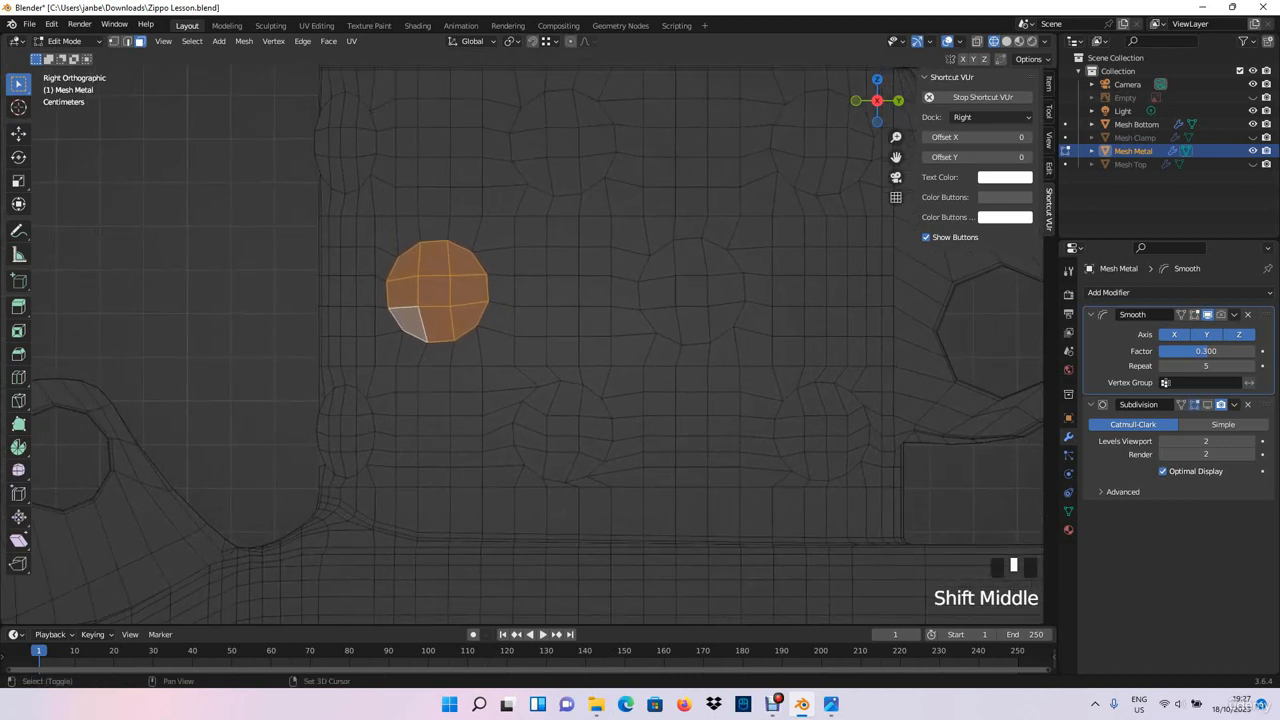
key("r")
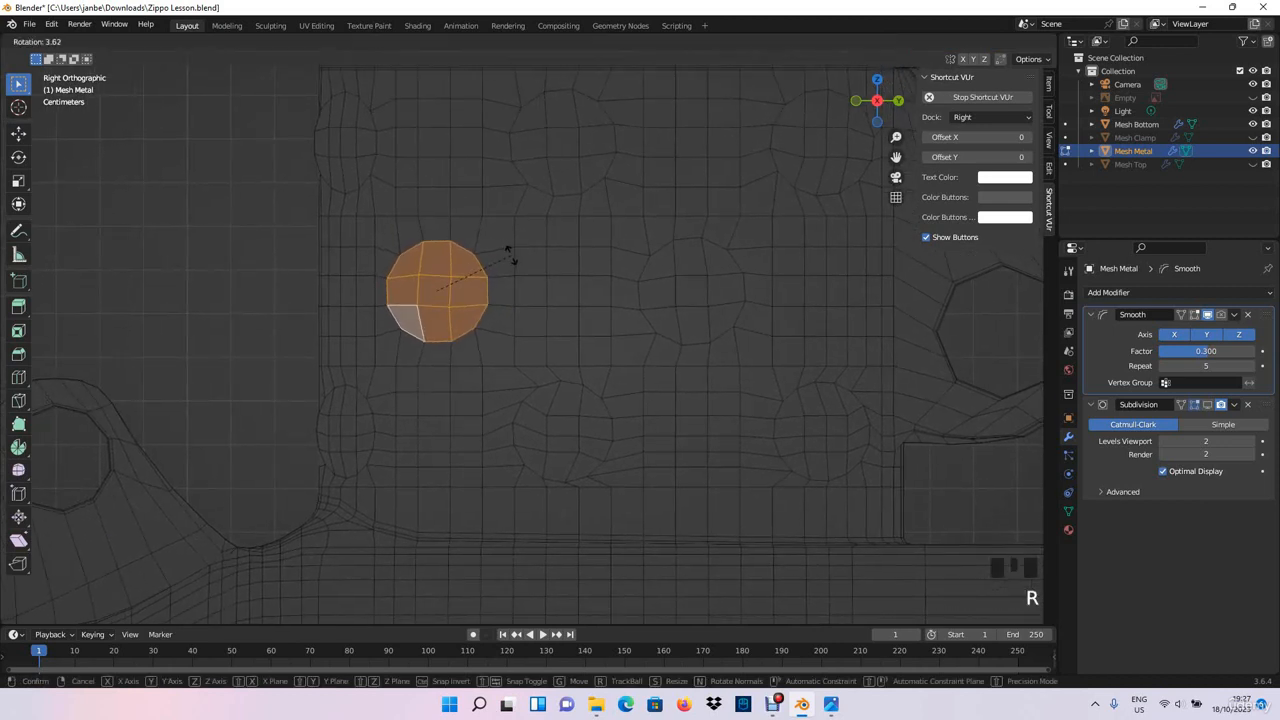
left_click(510, 255)
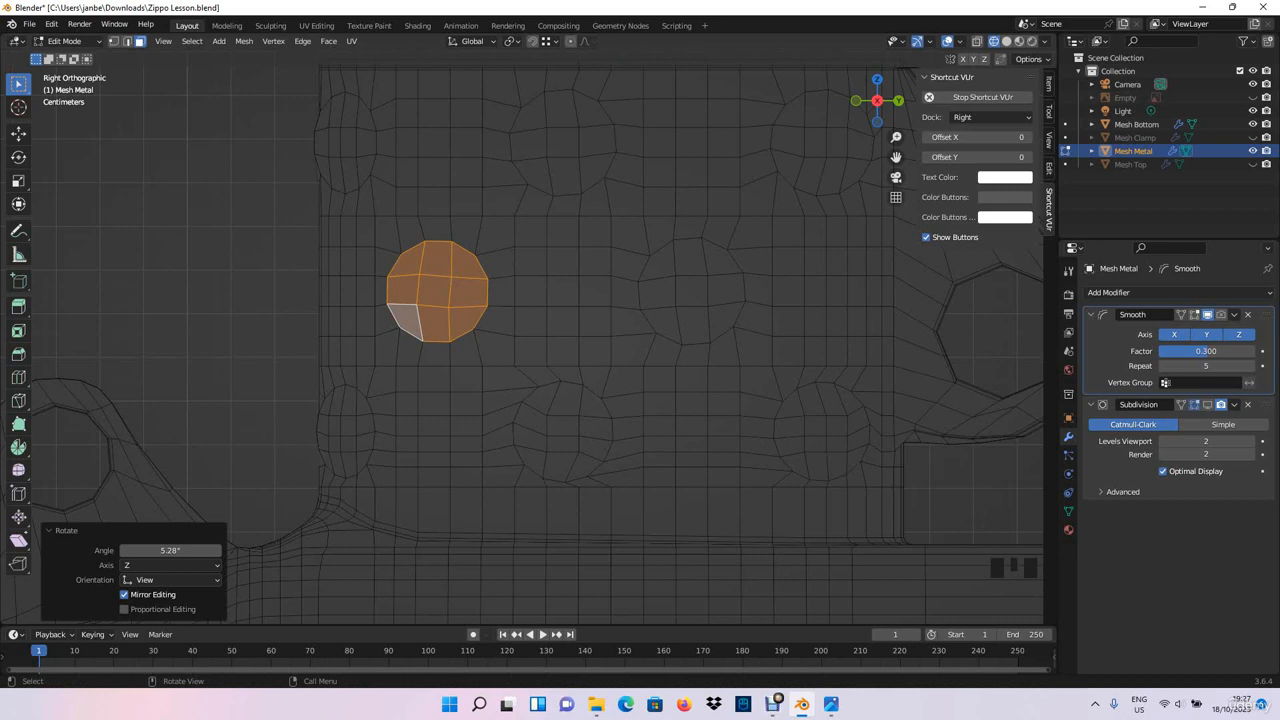
- Select the middle-row circle nearer the wheel bracket and rotate it about 5.8°
middle_click_drag(664, 269, 576, 271, "shift")
left_click_drag(579, 271, 632, 325)
key("r")
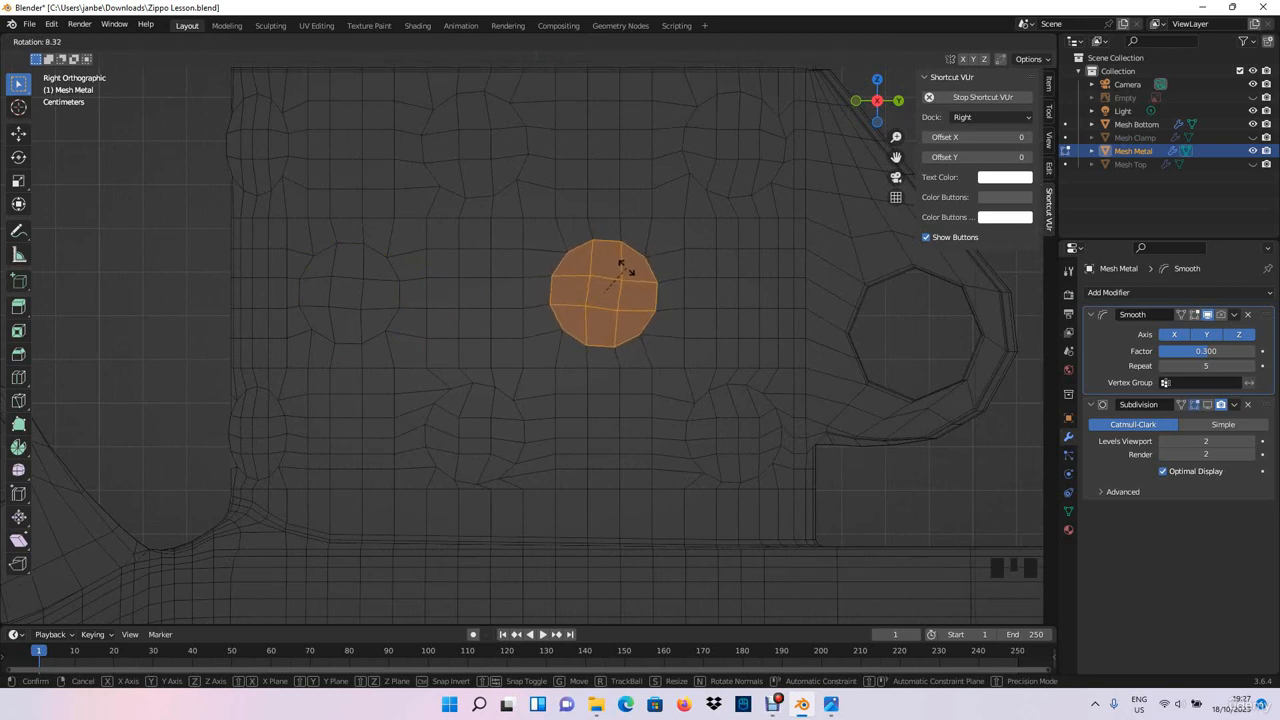
left_click(620, 266)
middle_click_drag(620, 266, 544, 349, "shift")
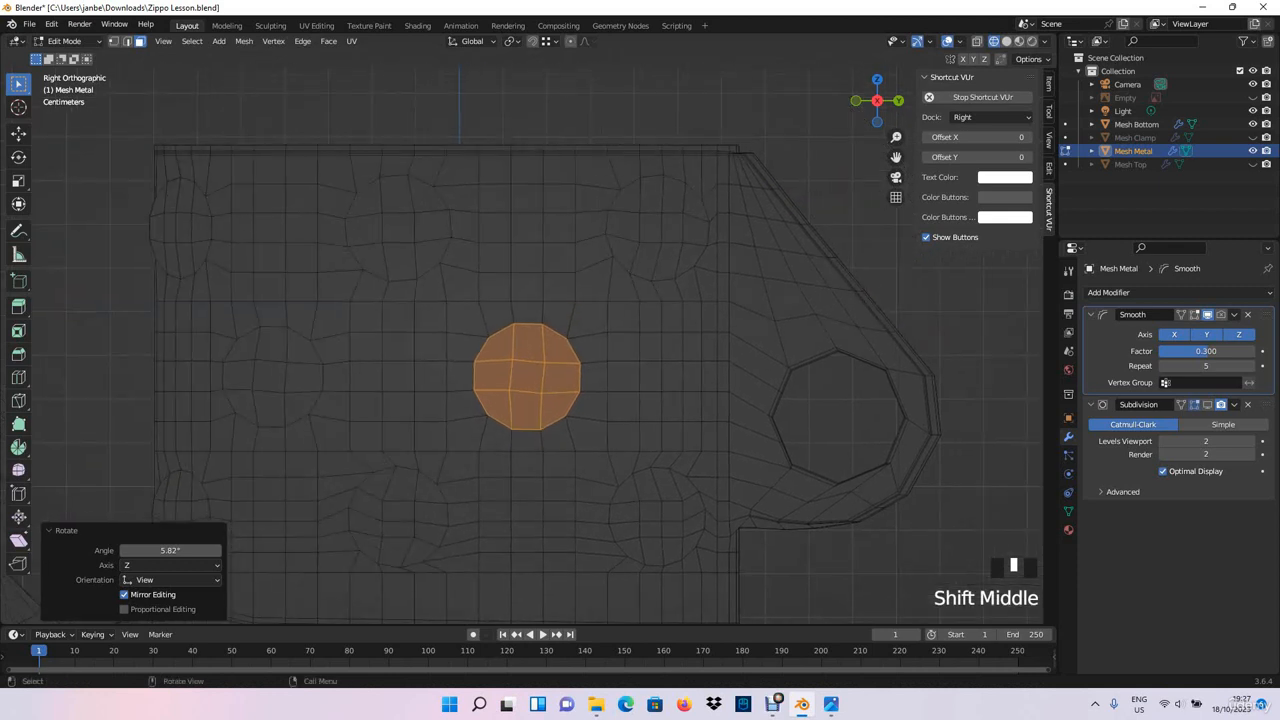
- Select all faces of the top-row circle nearest the wheel bracket and rotate it about 3.4° to straighten its edges
left_click(620, 252)
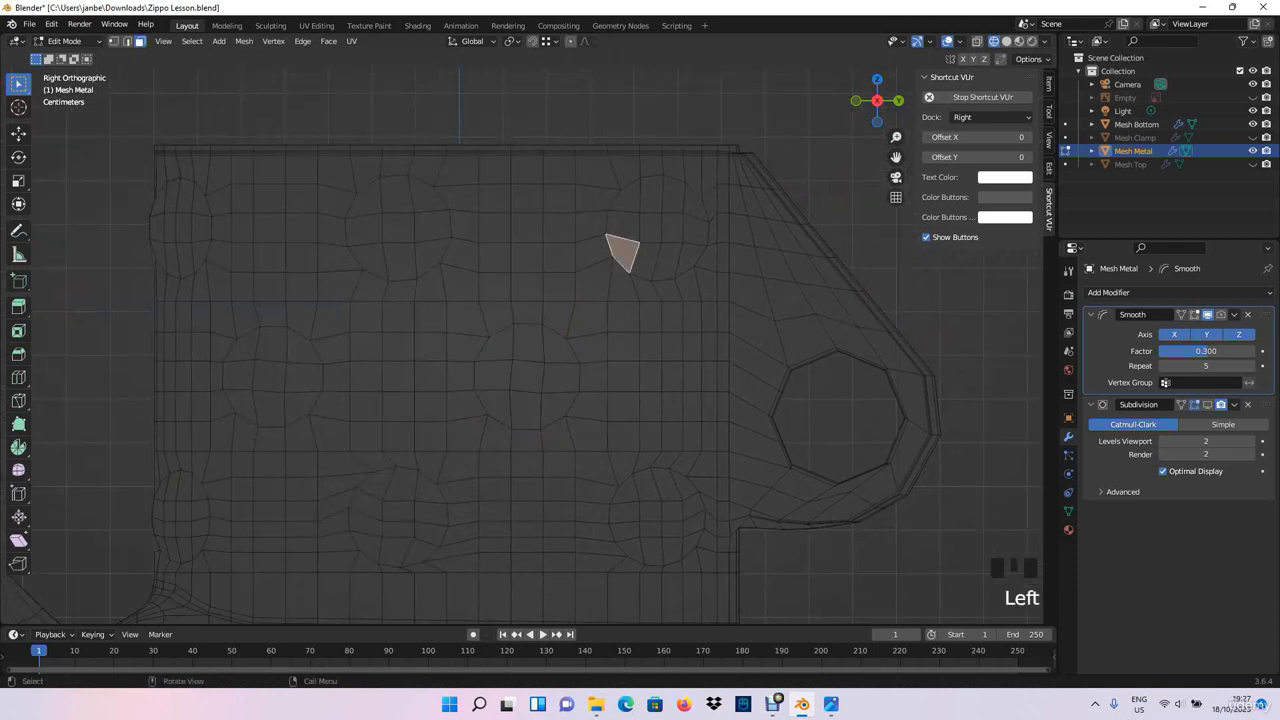
left_click(651, 258, "shift")
left_click(688, 256, "shift")
left_click_drag(681, 244, 612, 180, "shift")
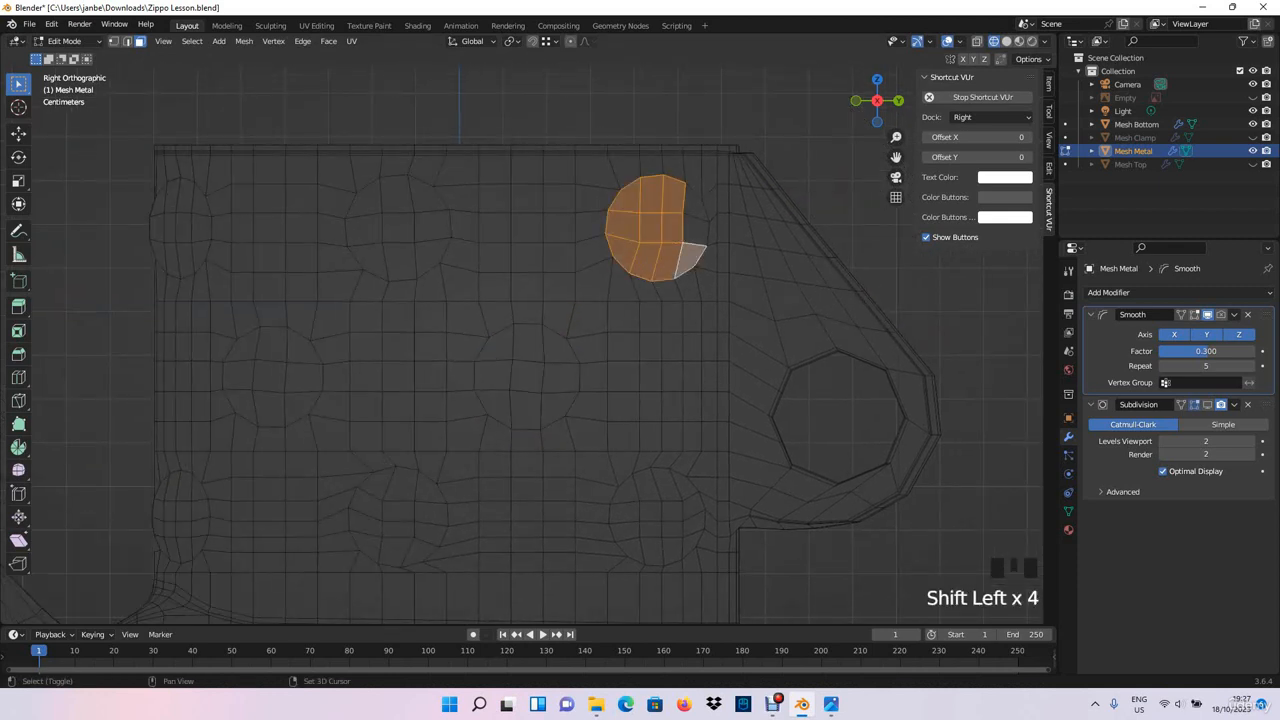
left_click(693, 255, "shift")
left_click(693, 207, "shift")
key("r")
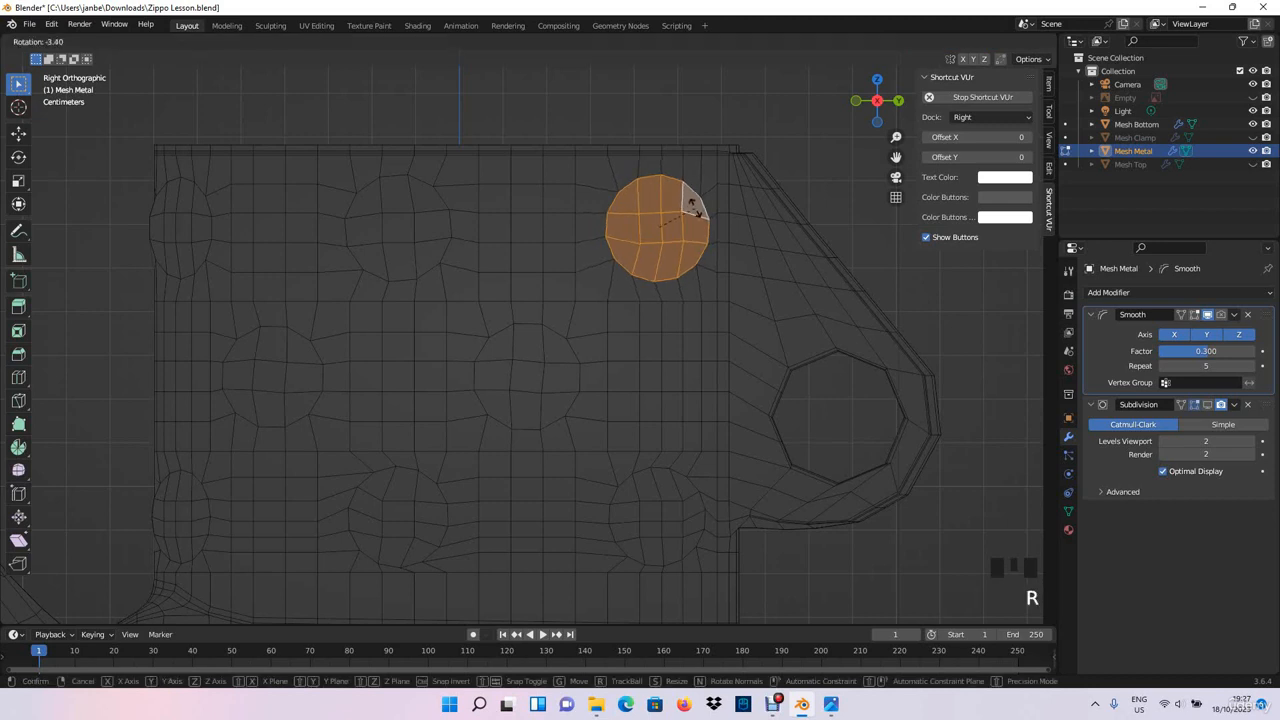
left_click(692, 206)
- Select the bottom-row circle nearest the wheel bracket and rotate it about 3.8°
middle_click_drag(692, 206, 664, 88, "shift")
left_click_drag(606, 420, 657, 366)
key("r")
left_click(668, 352)
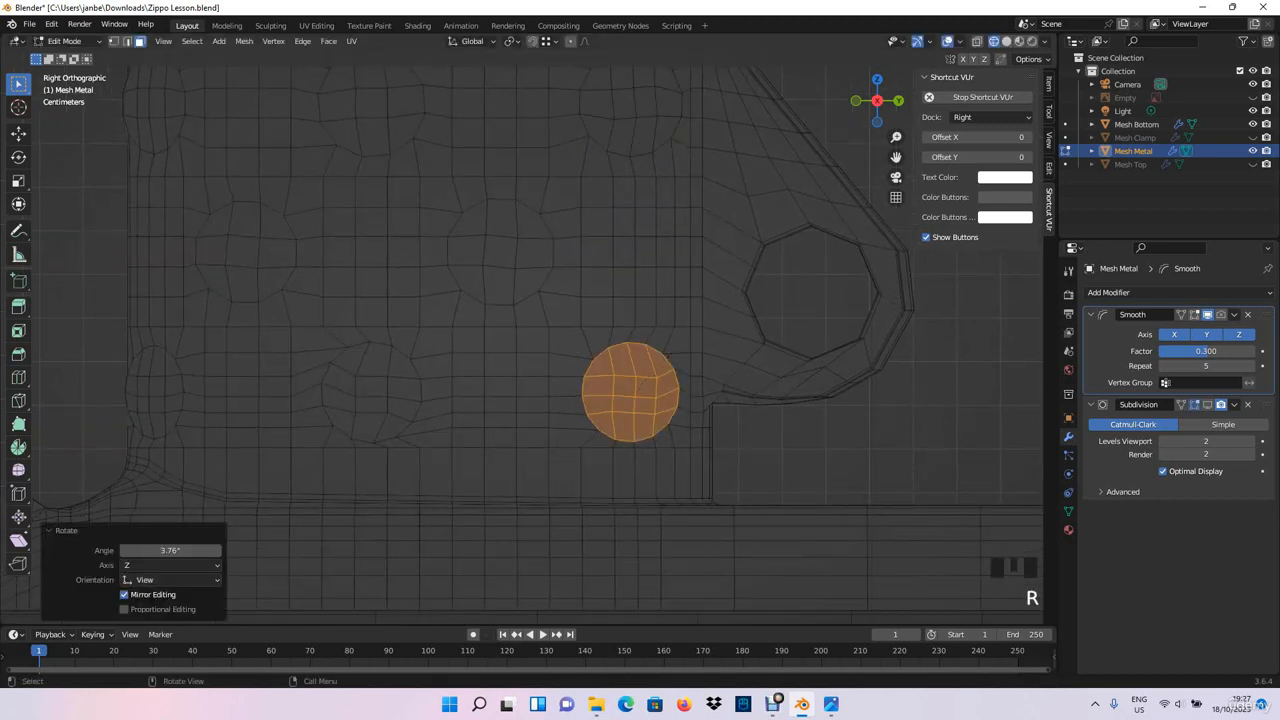
- In the right orthographic view, add the other circles on the chimney's flat side to the selection
middle_click_drag(668, 352, 880, 455, "shift")
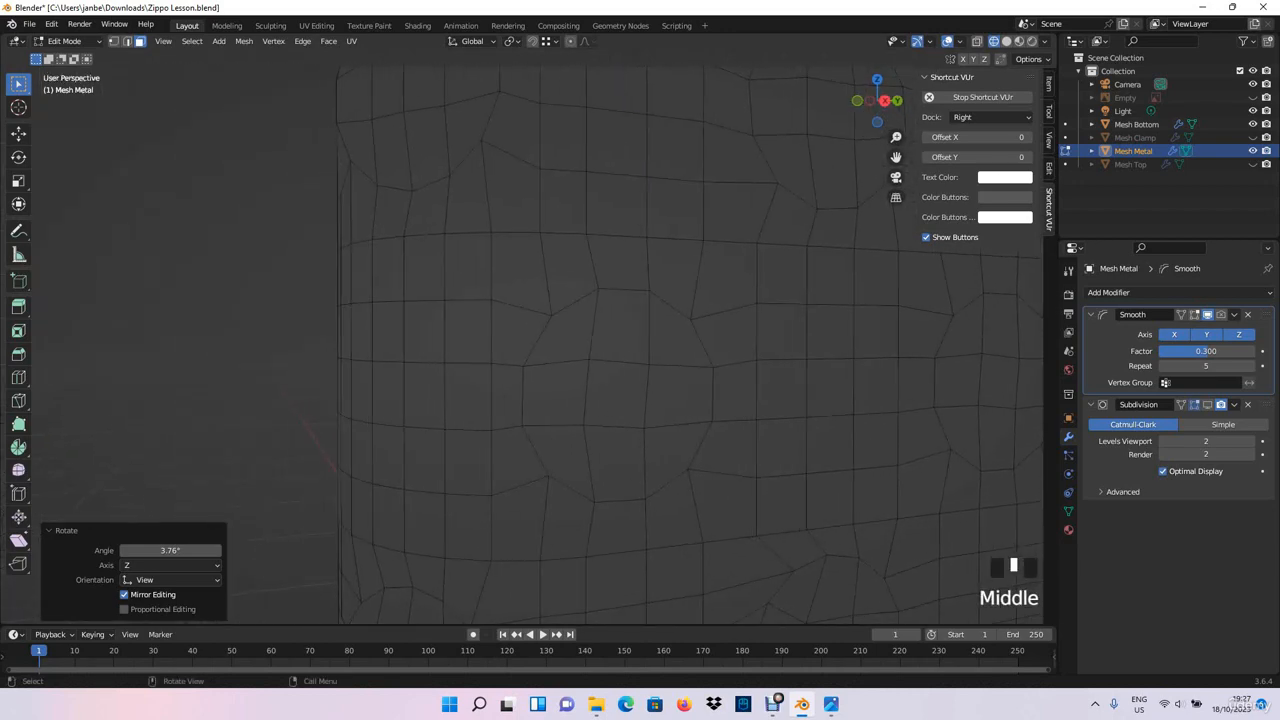
scroll(880, 455, "down", 2)
key("KP_3")
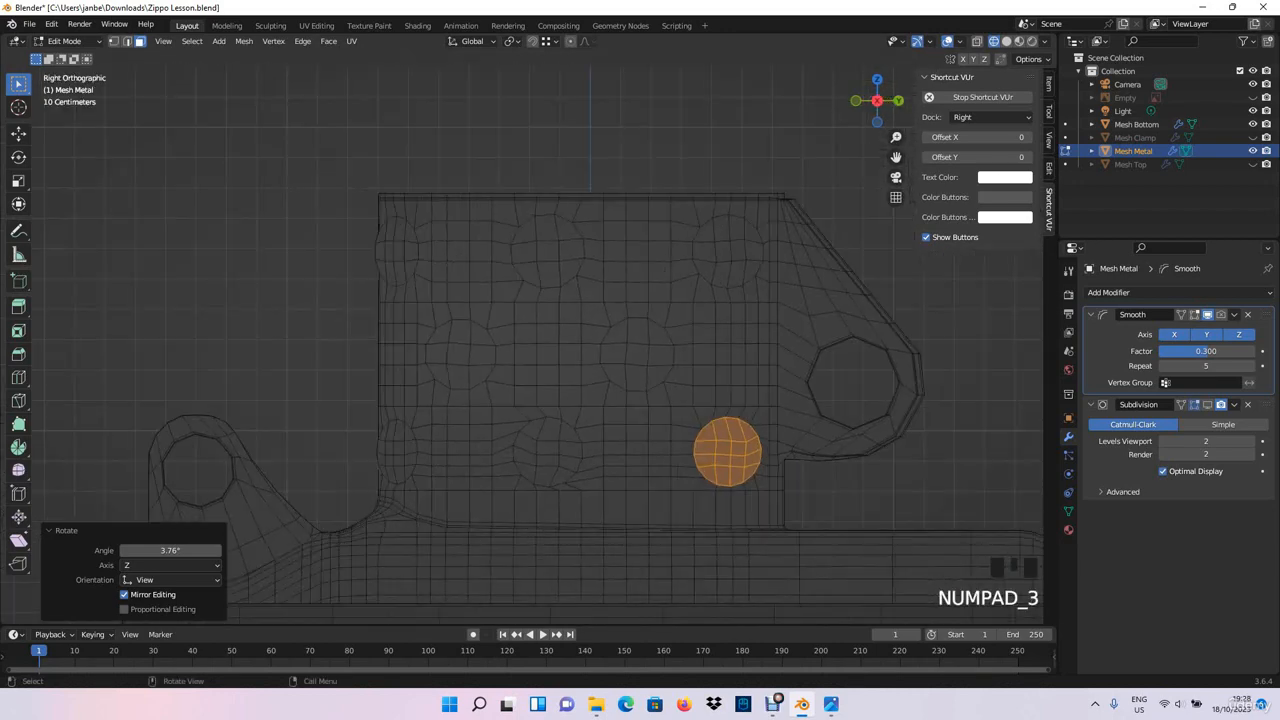
middle_click_drag(590, 170, 615, 620, "shift")
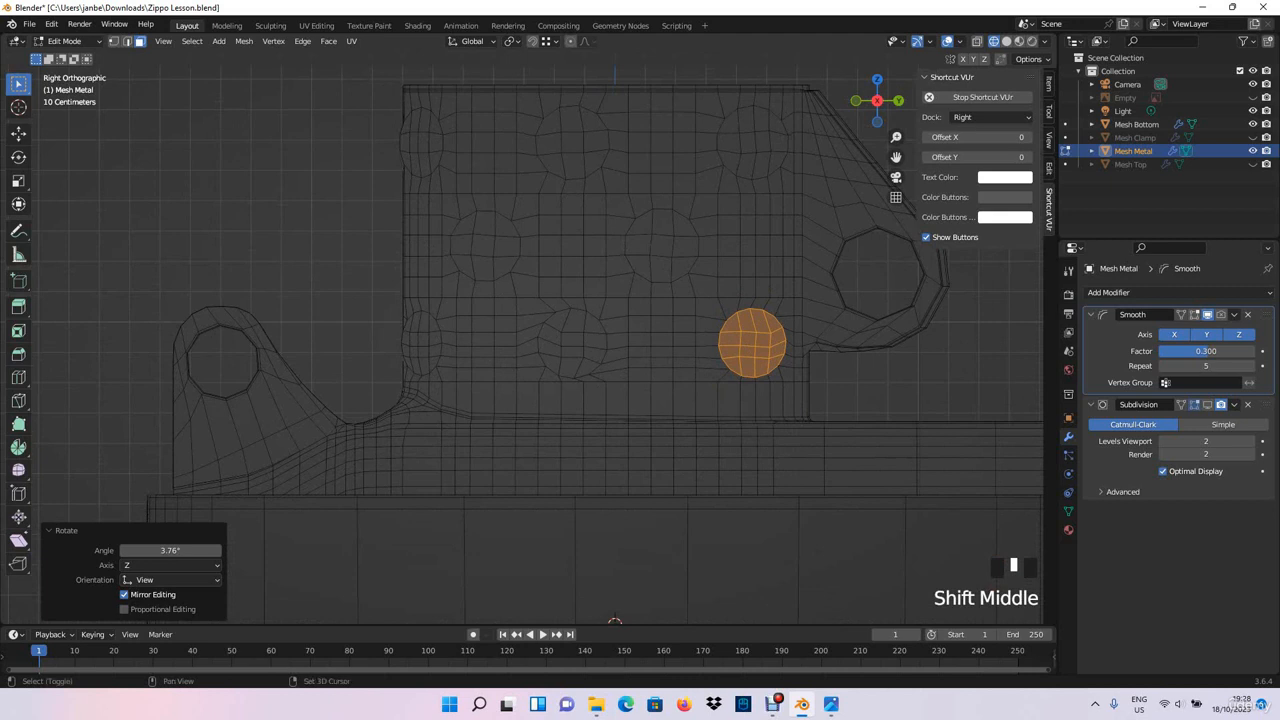
left_click(572, 343, "shift")
left_click(661, 247, "shift")
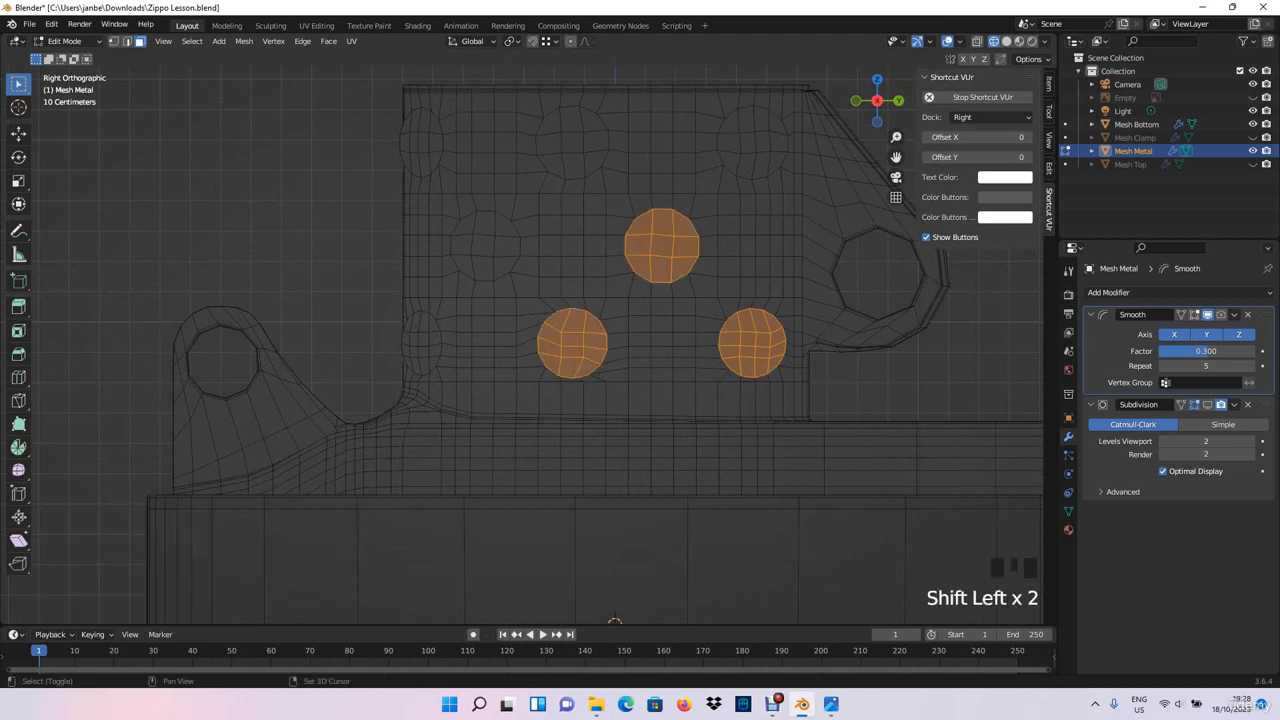
left_click(752, 142, "shift")
left_click(570, 145, "shift")
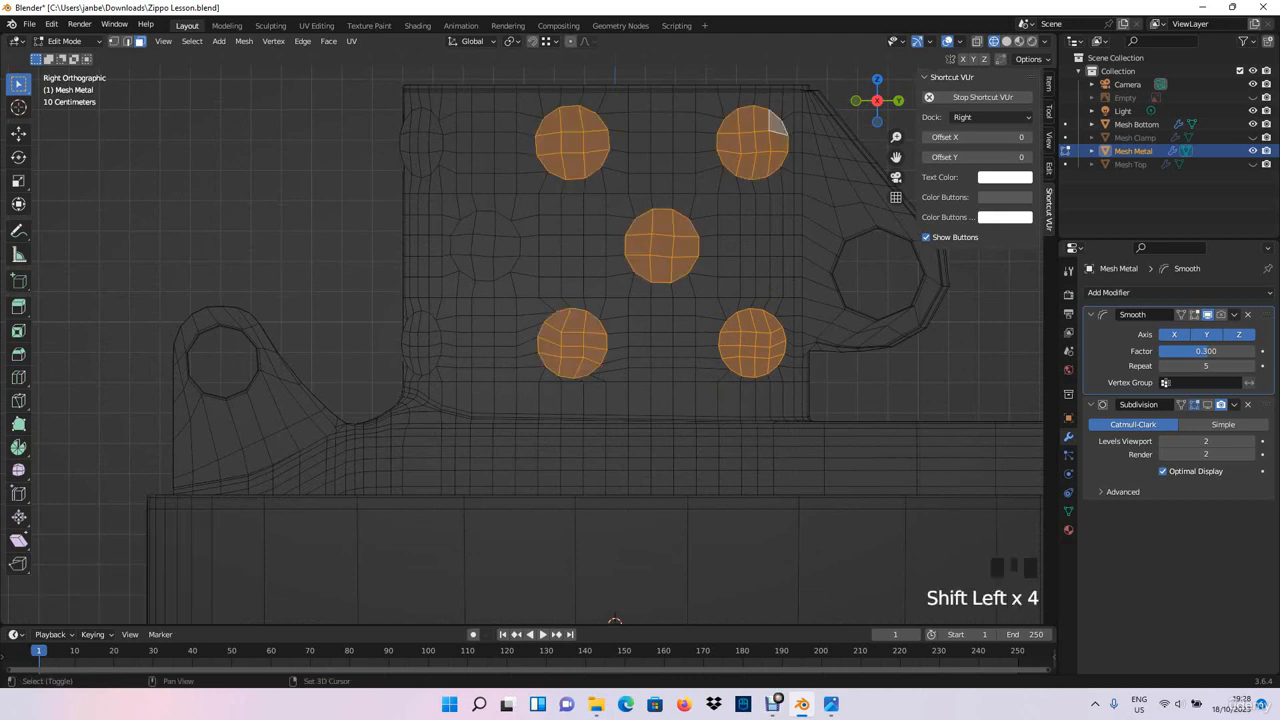
left_click(478, 250, "shift")
- Add the top and bottom circles on the chimney's curved end to the selection and delete the faces of all selected circles
middle_click_drag(478, 250, 525, 235)
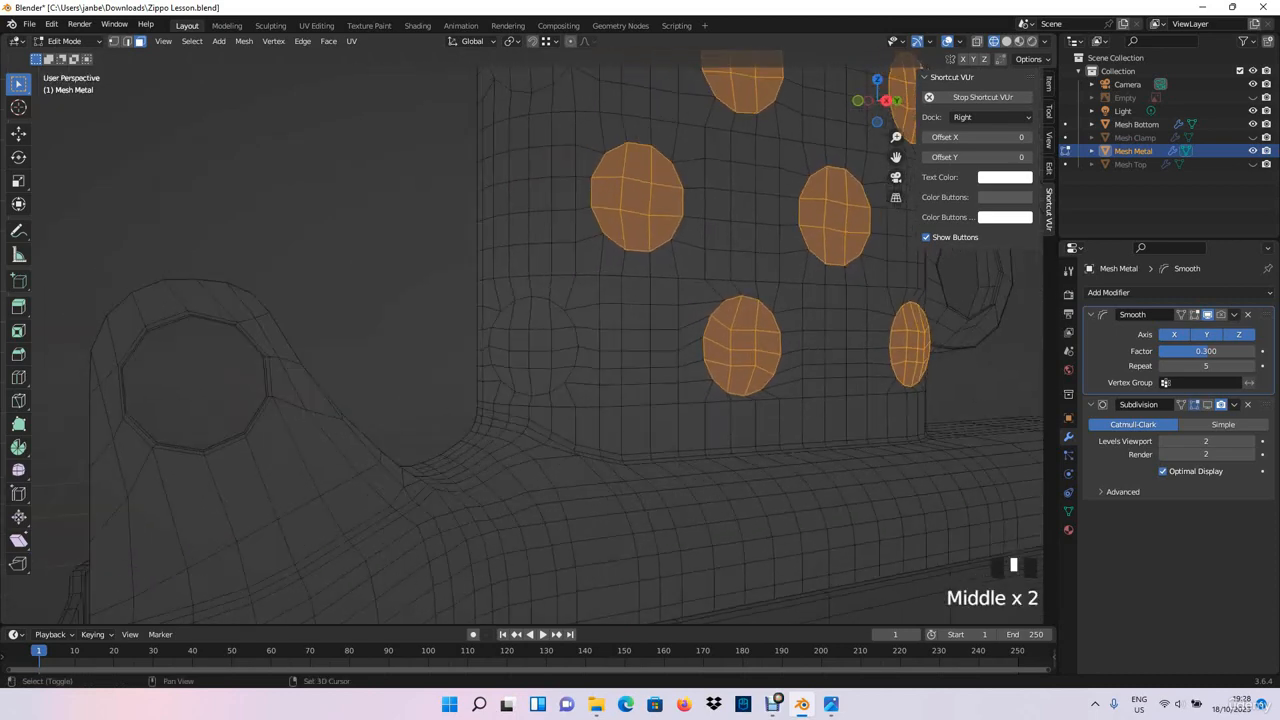
left_click_drag(507, 375, 556, 322, "shift")
middle_click_drag(550, 322, 537, 529, "shift")
left_click_drag(490, 271, 544, 216, "shift")
middle_click_drag(544, 216, 515, 212)
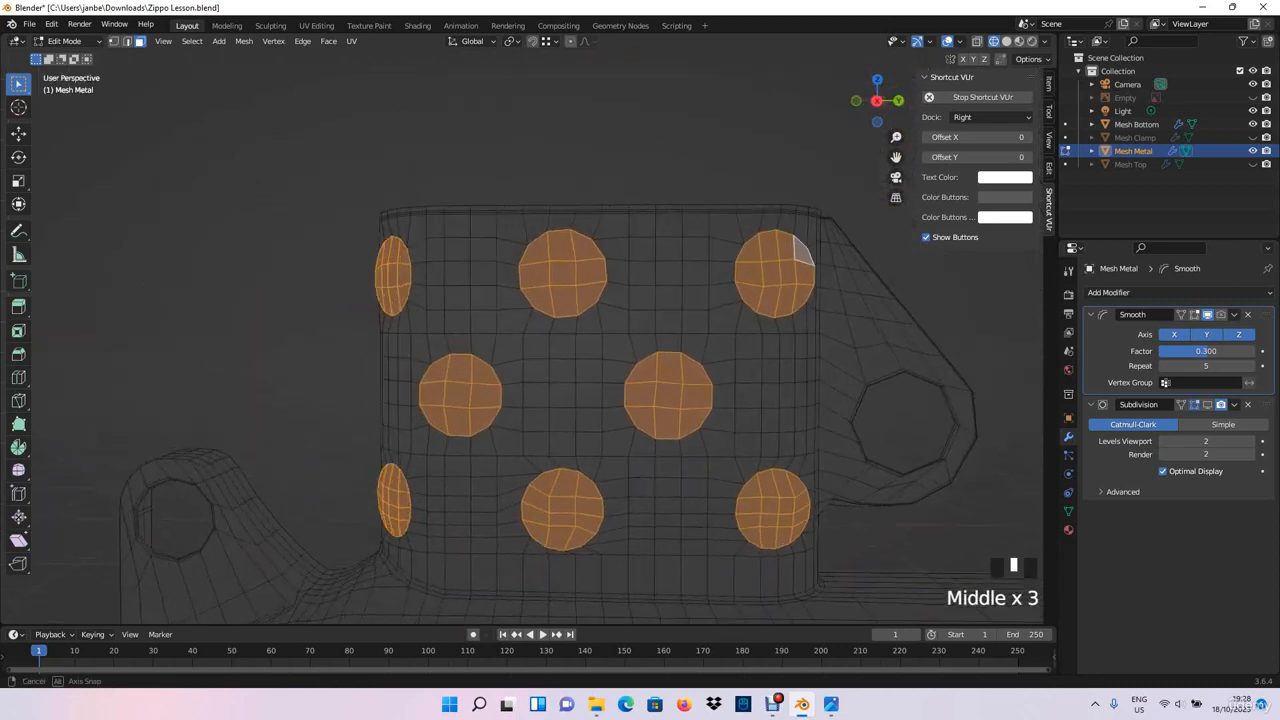
middle_click_drag(800, 245, 838, 258)
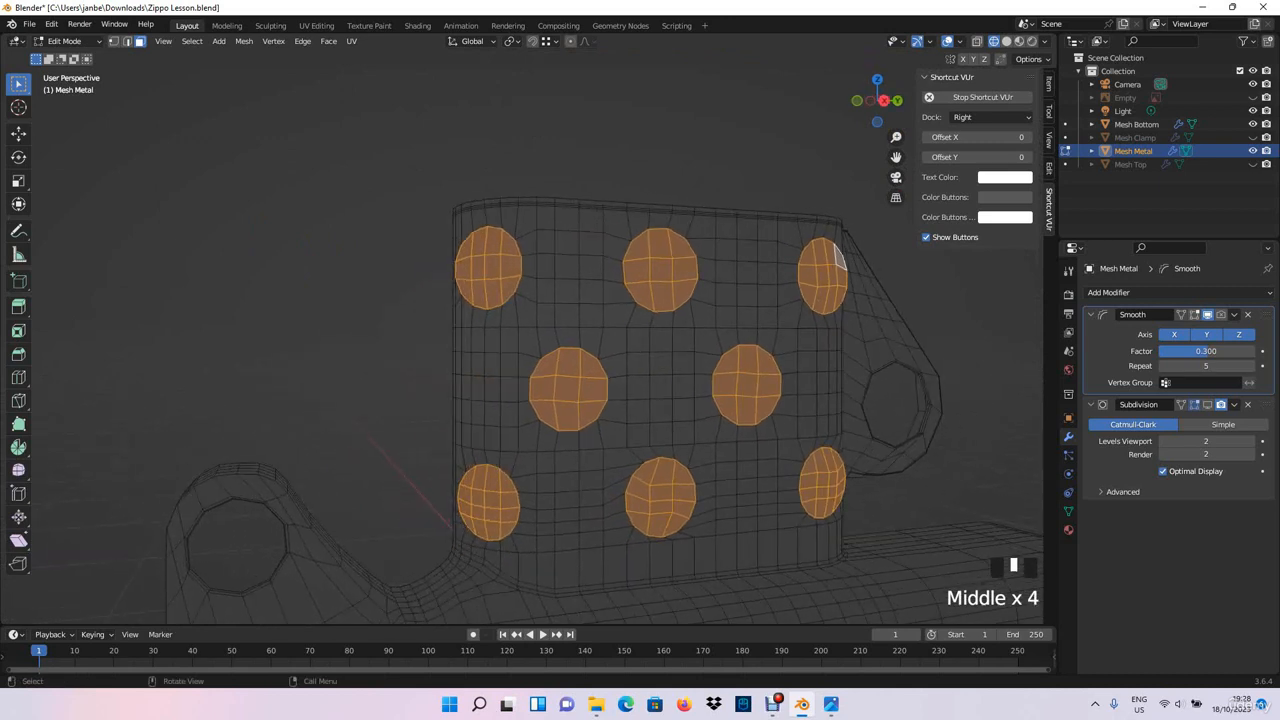
key("Delete")
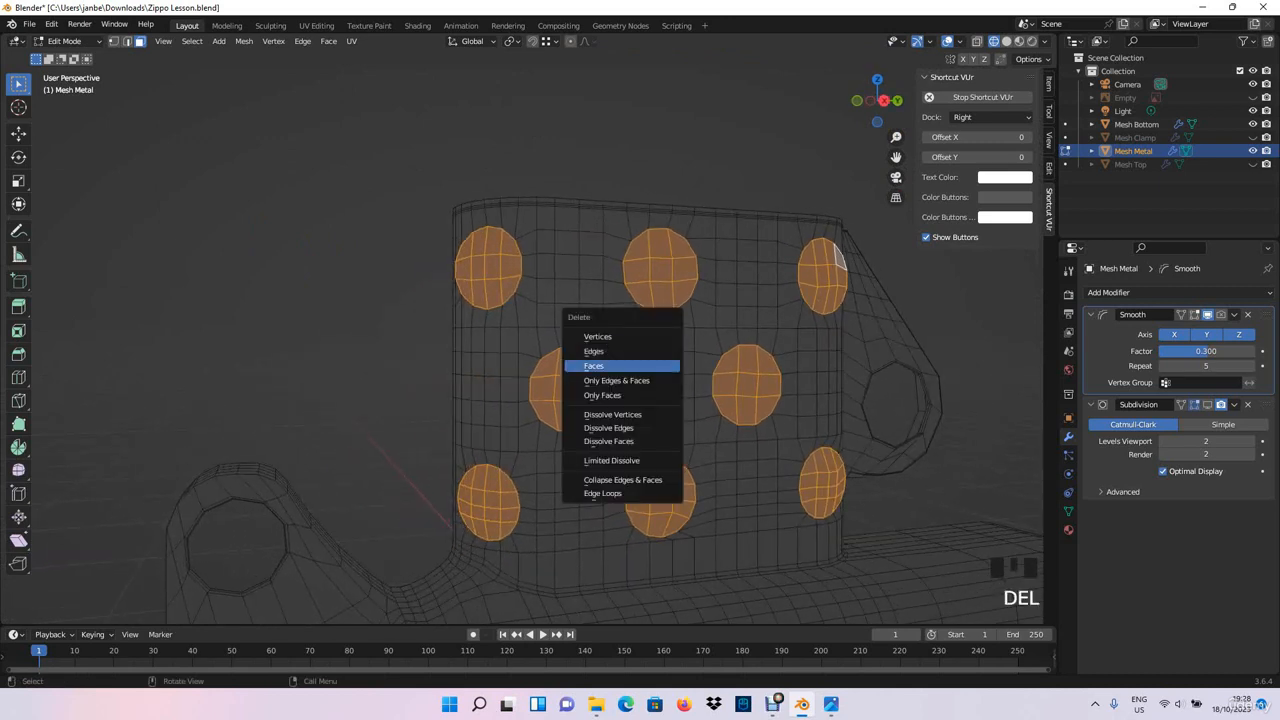
left_click(594, 366)
middle_click_drag(594, 366, 435, 378)
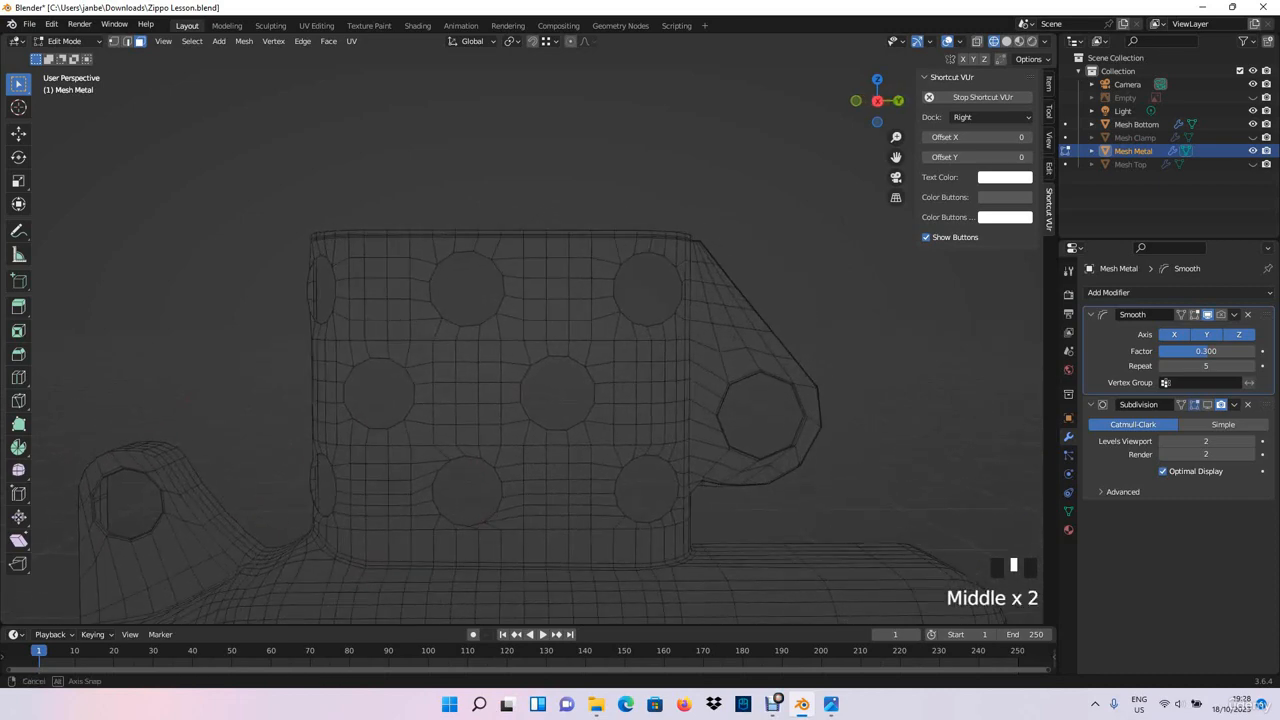
- Switch to Object Mode and toggle the Subdivision modifier's viewport display to compare the holes with and without subdivision
key("Tab")
left_click(560, 160)
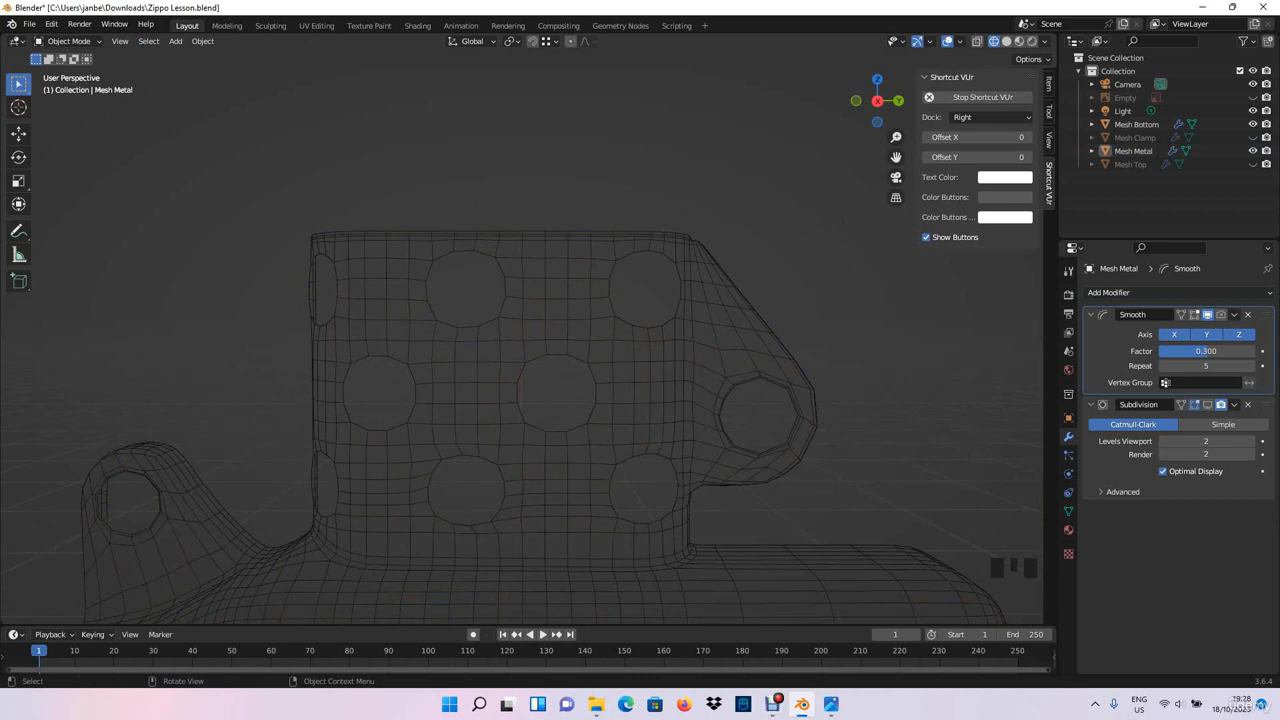
middle_click_drag(560, 160, 515, 168)
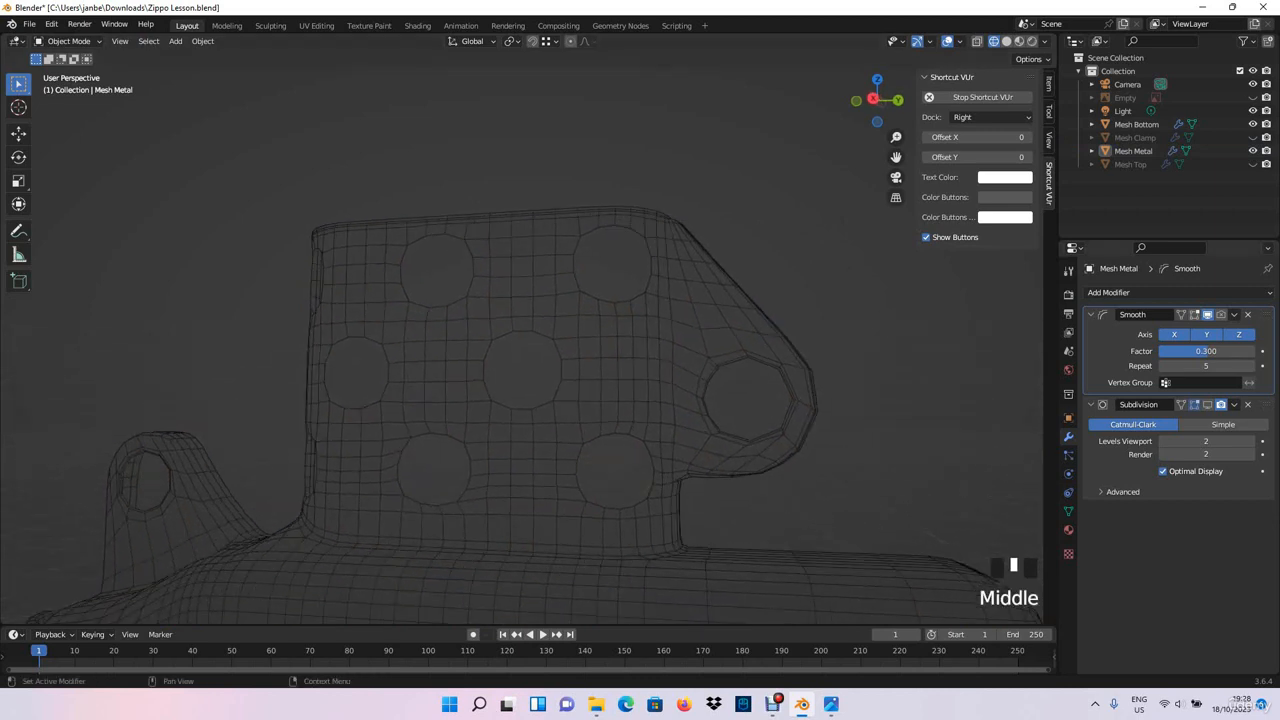
left_click(1207, 405)
middle_click_drag(640, 370, 548, 368)
scroll(640, 372, "down", 1)
scroll(580, 368, "up", 2)
left_click(1207, 405)
left_click(1207, 405)
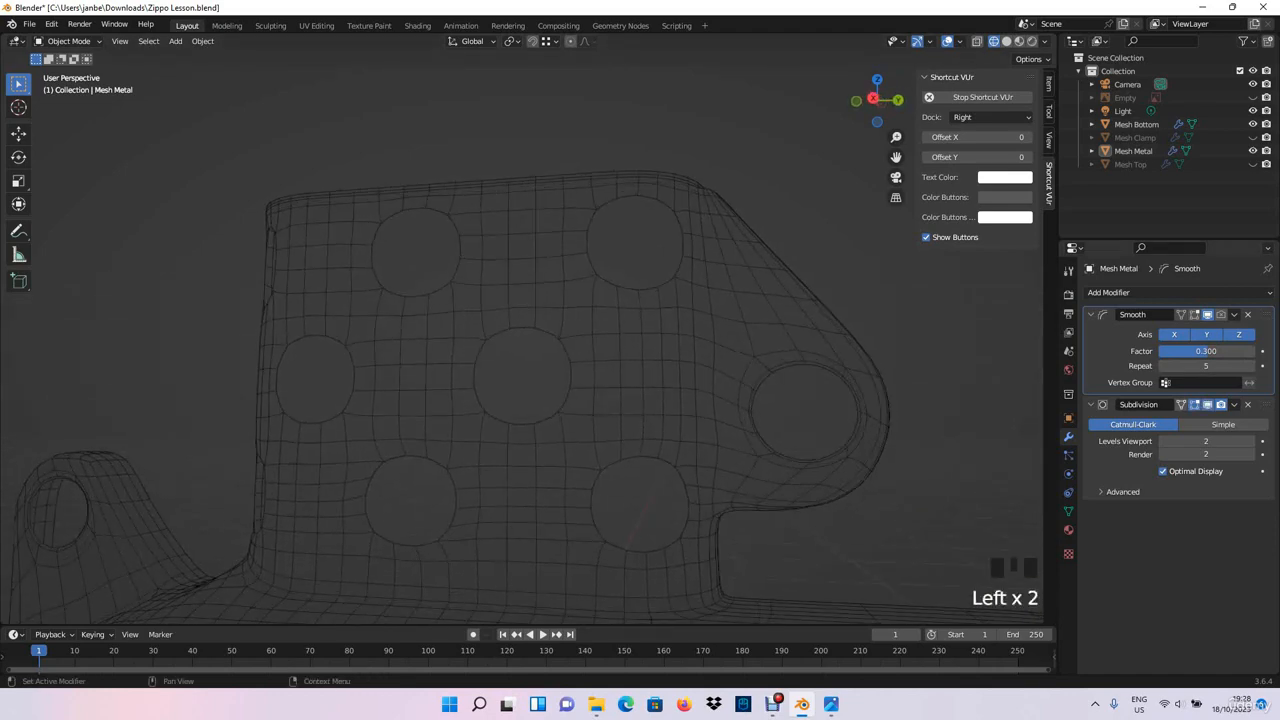
left_click(1207, 405)
left_click(1207, 405)
left_click(1207, 405)
left_click(1207, 405)
left_click(1207, 405)
left_click(1207, 405)
- Examine the subdivided holes in the right orthographic view, and turn off the Subdivision modifier's viewport display
middle_click_drag(760, 420, 620, 382, "shift")
key("KP_3")
scroll(520, 345, "up", 5)
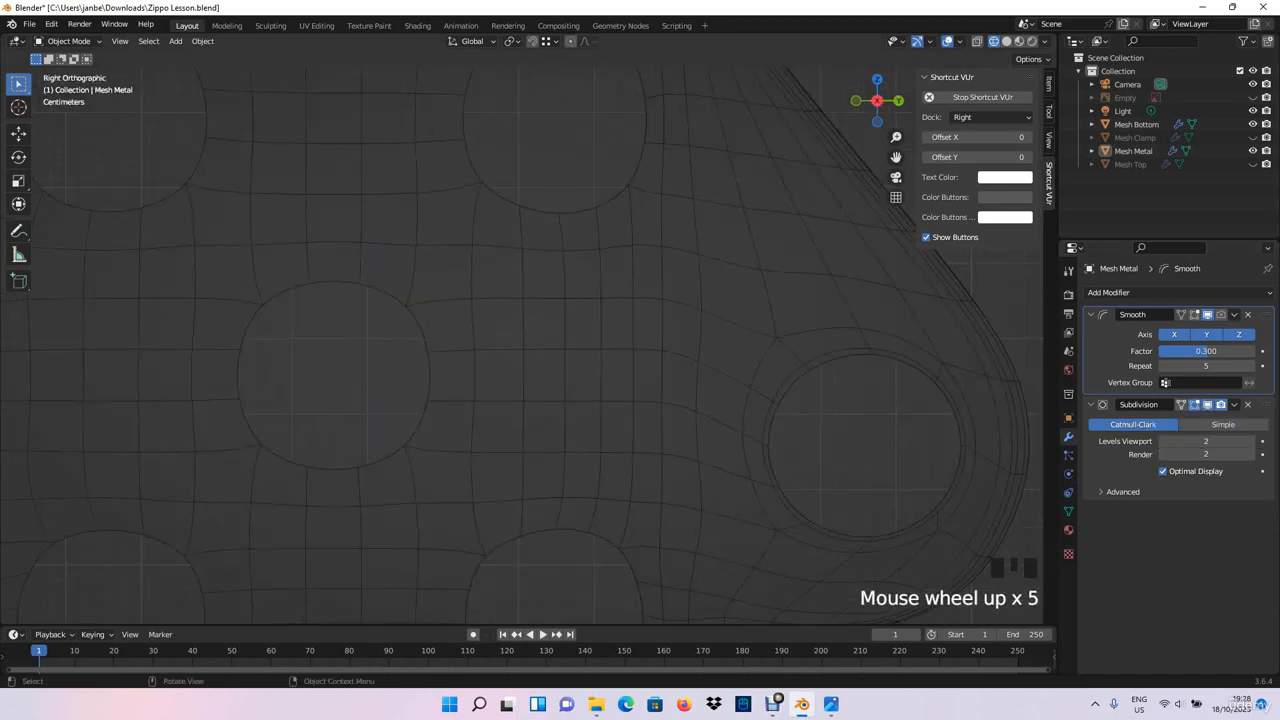
middle_click_drag(520, 345, 465, 345, "shift")
scroll(350, 340, "down", 4)
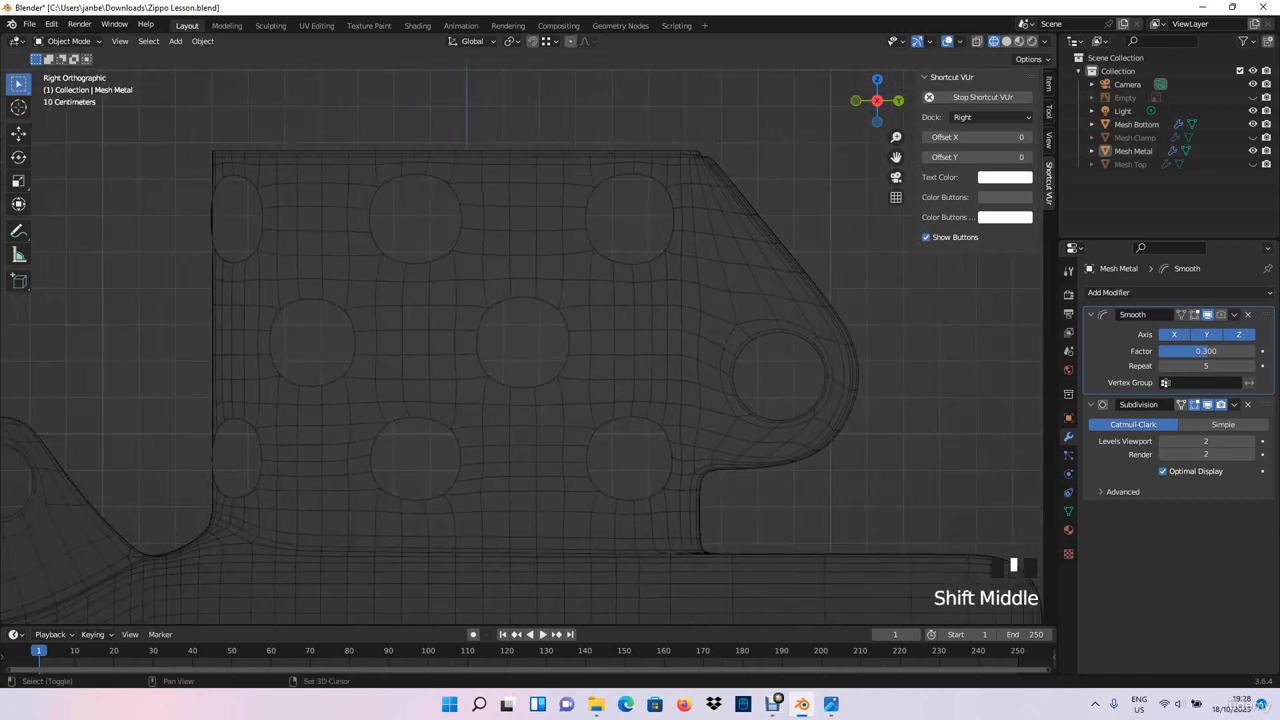
scroll(465, 345, "up", 1)
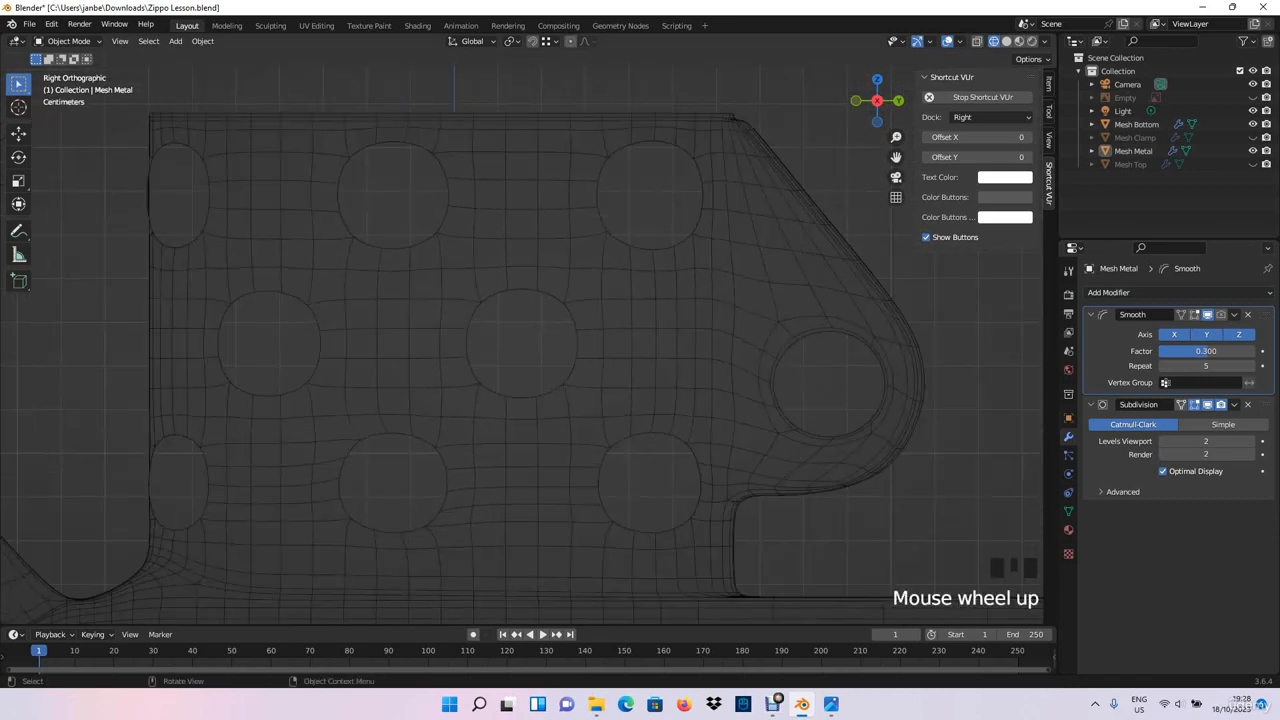
left_click(1208, 404)
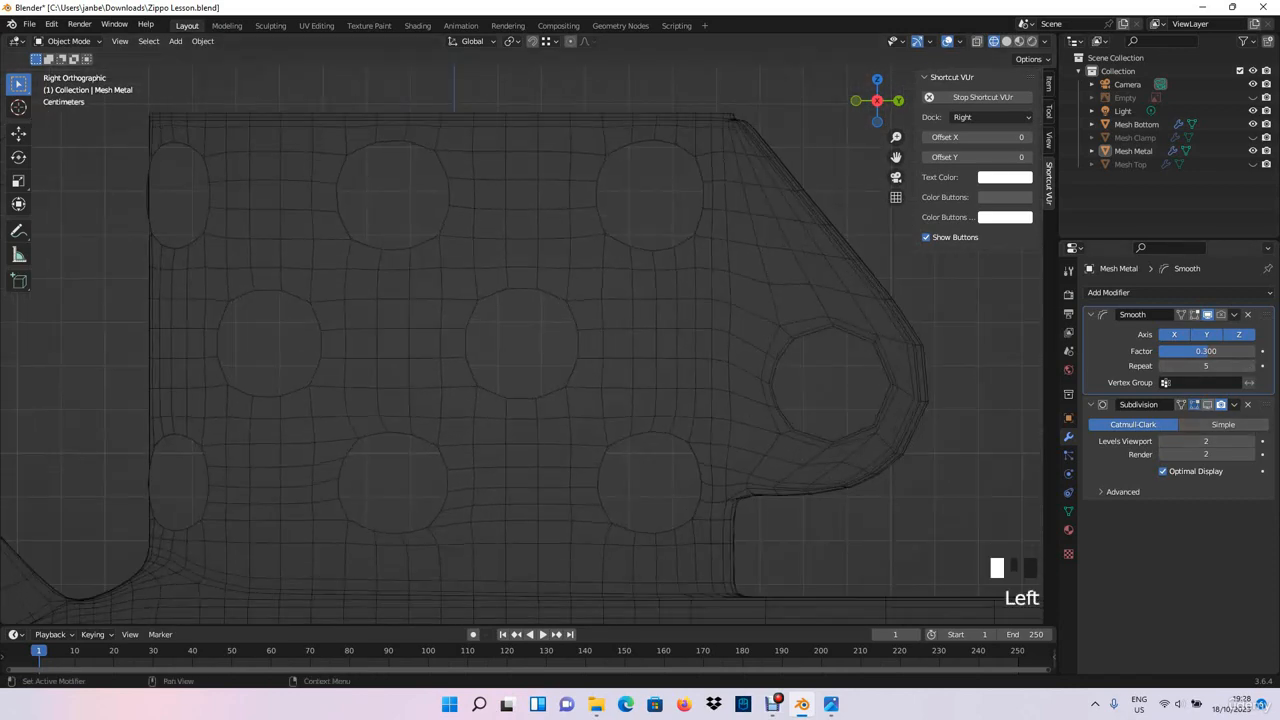
scroll(520, 340, "down", 1)
- Return to Edit Mode and, with X-ray on in the right orthographic view, box-select the faces along the chimney's top rim
middle_click_drag(520, 340, 680, 360)
key("Tab")
key("KP_3")
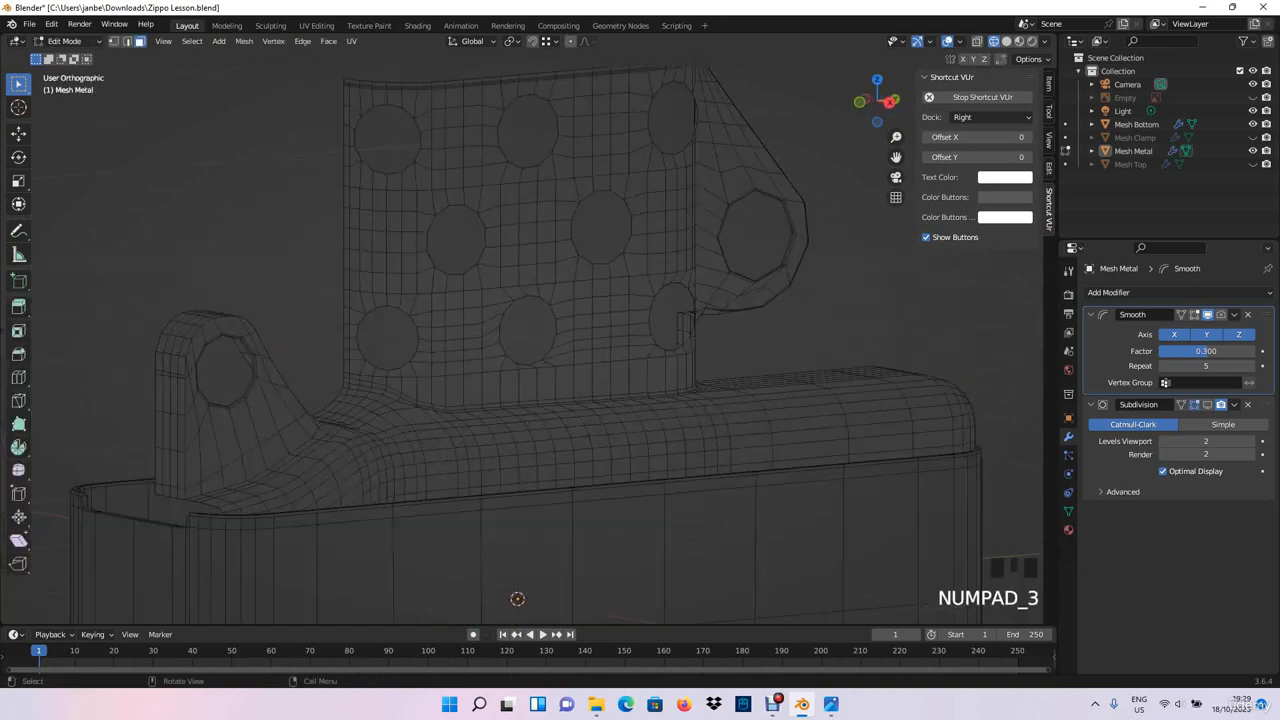
key("alt+z")
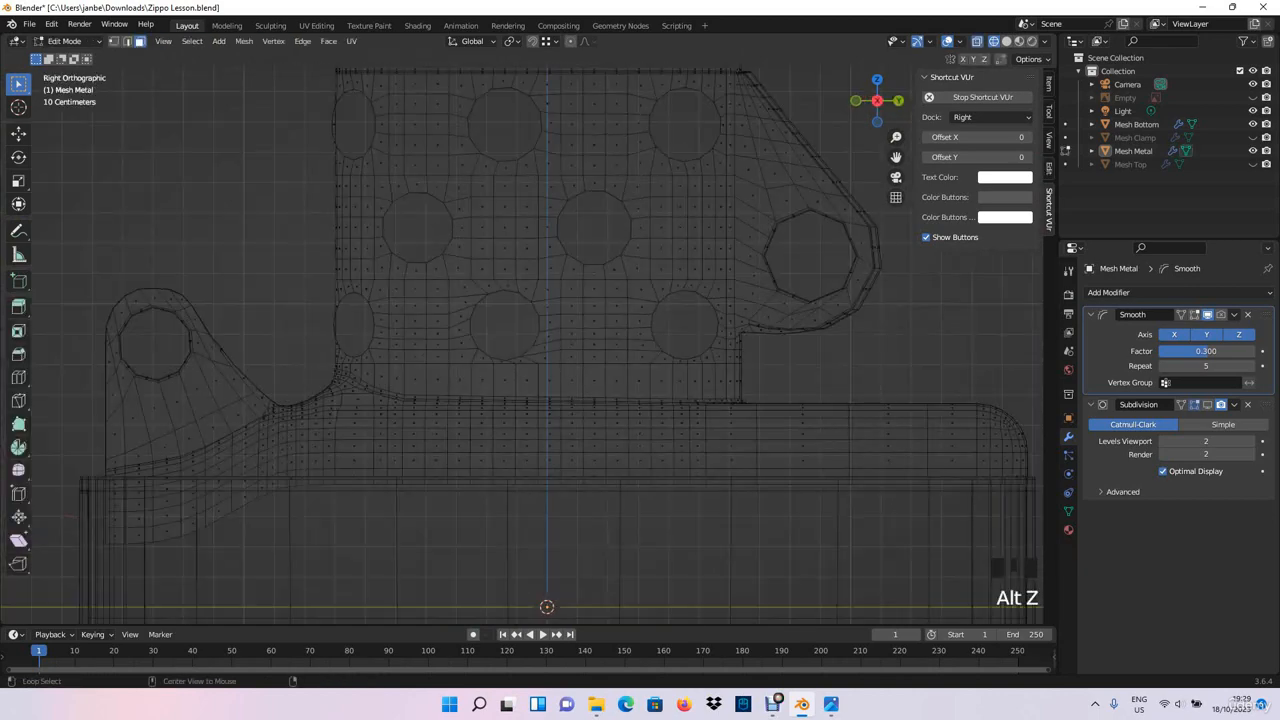
middle_click_drag(520, 340, 454, 380, "shift")
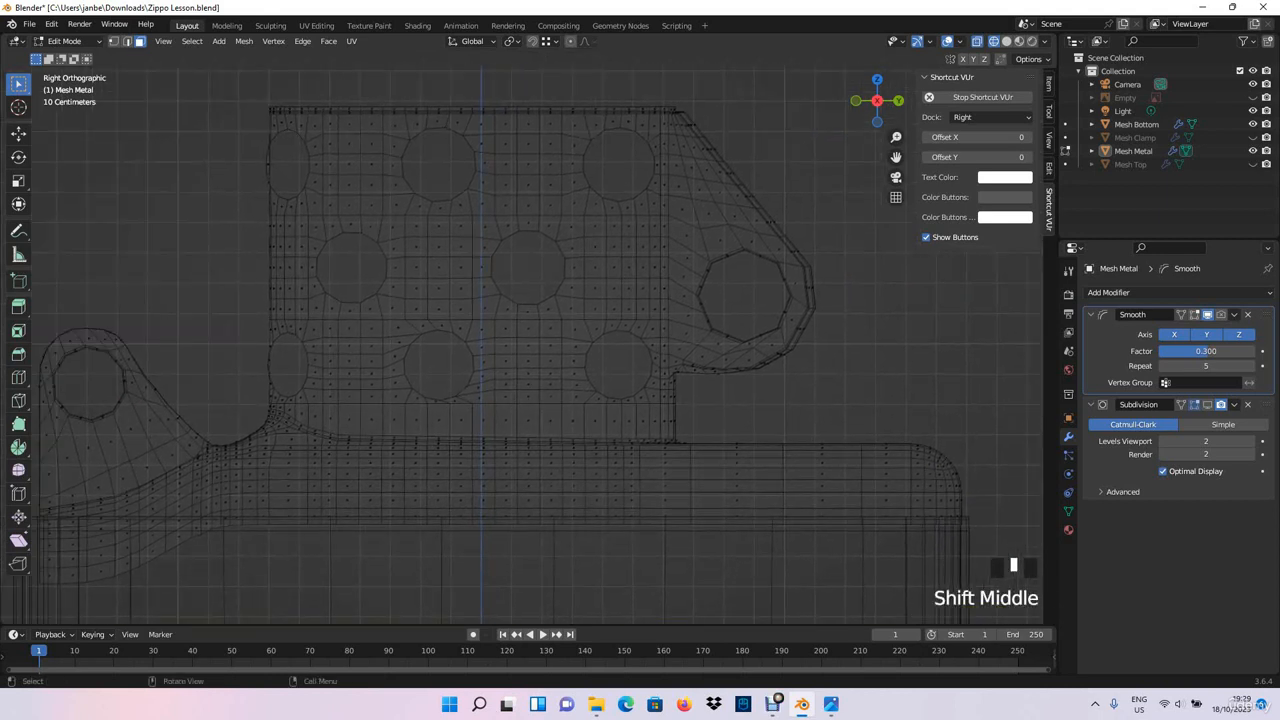
left_click_drag(252, 122, 742, 76, "shift")
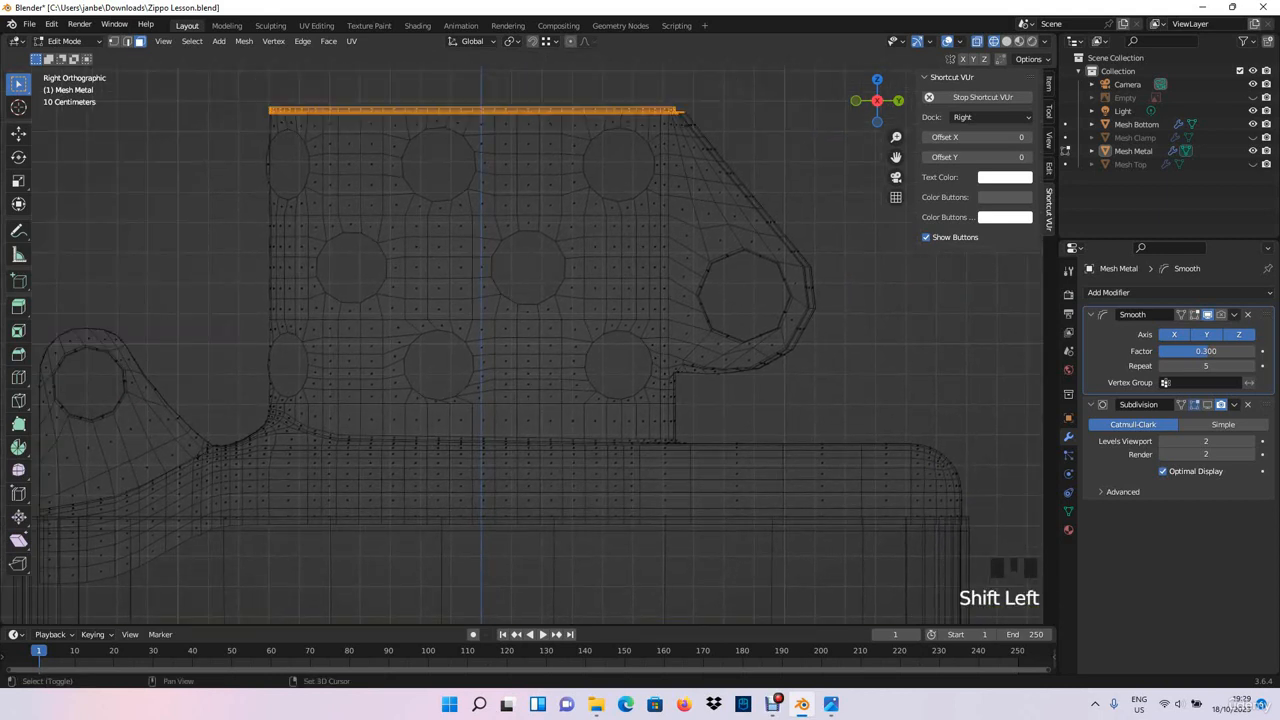
- Grow the face selection repeatedly from the rim down to the chimney's base, and shrink it by one step to keep off the base
key("ctrl+KP_Add")
key("ctrl+KP_Add")
key("ctrl+KP_Add")
key("ctrl+KP_Add")
key("ctrl+KP_Add")
key("ctrl+KP_Add")
key("ctrl+KP_Add")
key("ctrl+KP_Add")
key("ctrl+KP_Add")
key("ctrl+KP_Add")
key("ctrl+KP_Add")
key("ctrl+KP_Add")
key("ctrl+KP_Add")
key("ctrl+KP_Add")
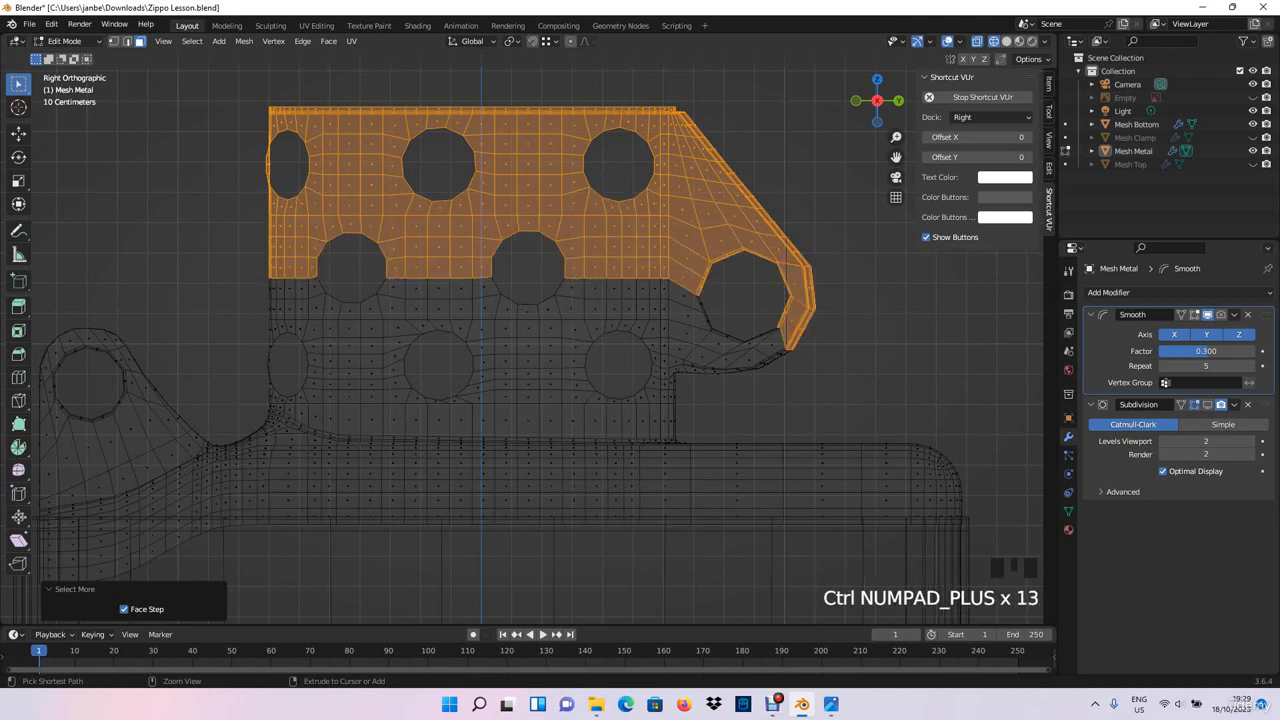
key("ctrl+KP_Add")
key("ctrl+KP_Add")
key("ctrl+KP_Add")
key("ctrl+KP_Add")
key("ctrl+KP_Add")
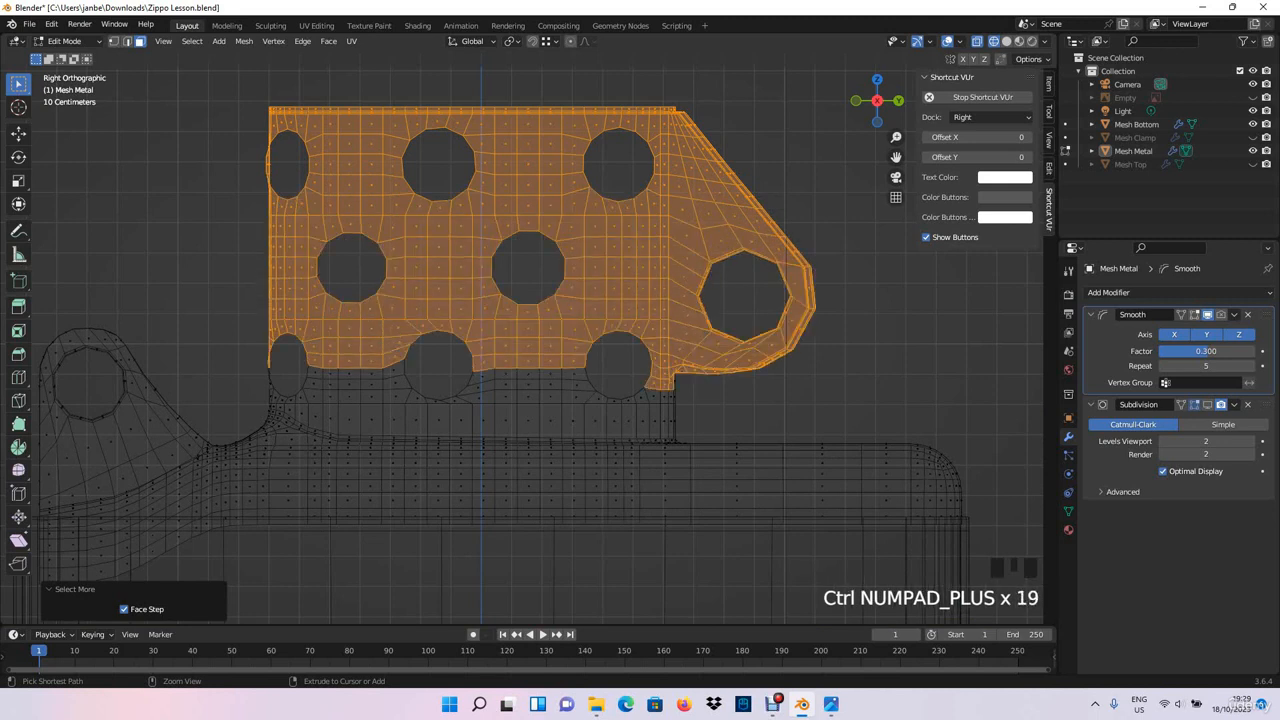
key("ctrl+KP_Add")
key("ctrl+KP_Add")
key("ctrl+KP_Add")
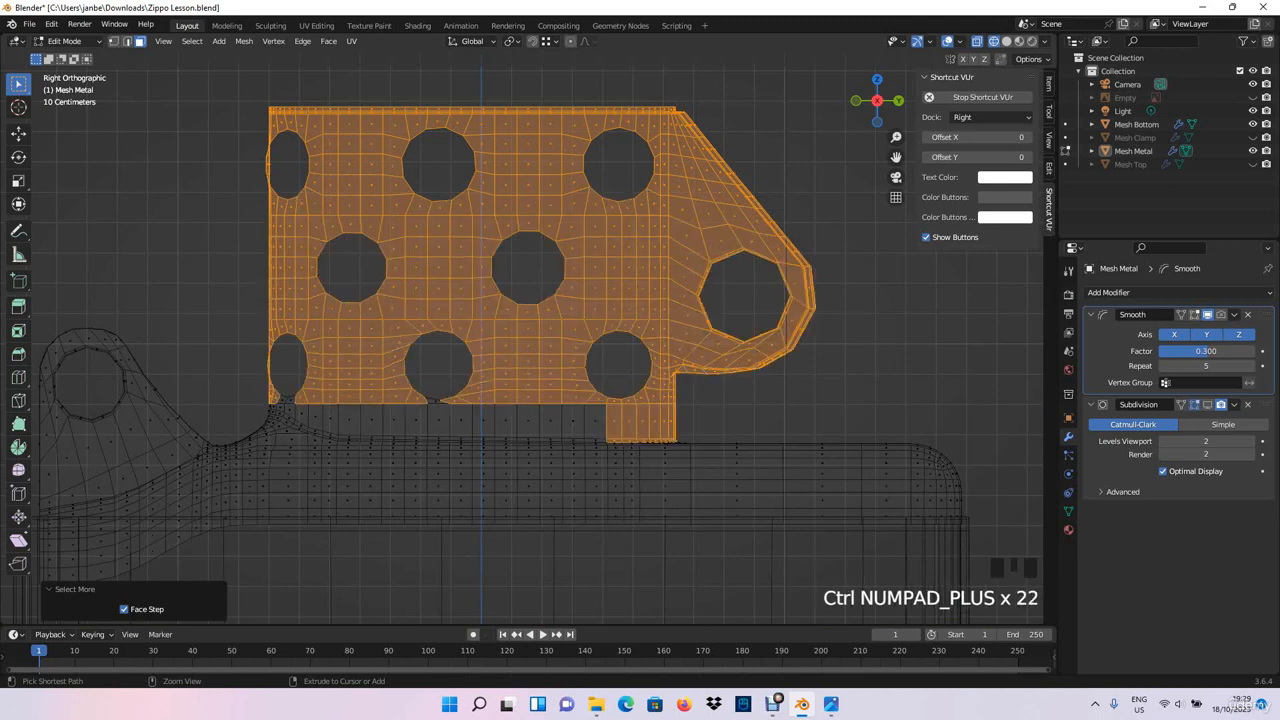
middle_click_drag(520, 400, 535, 330, "shift")
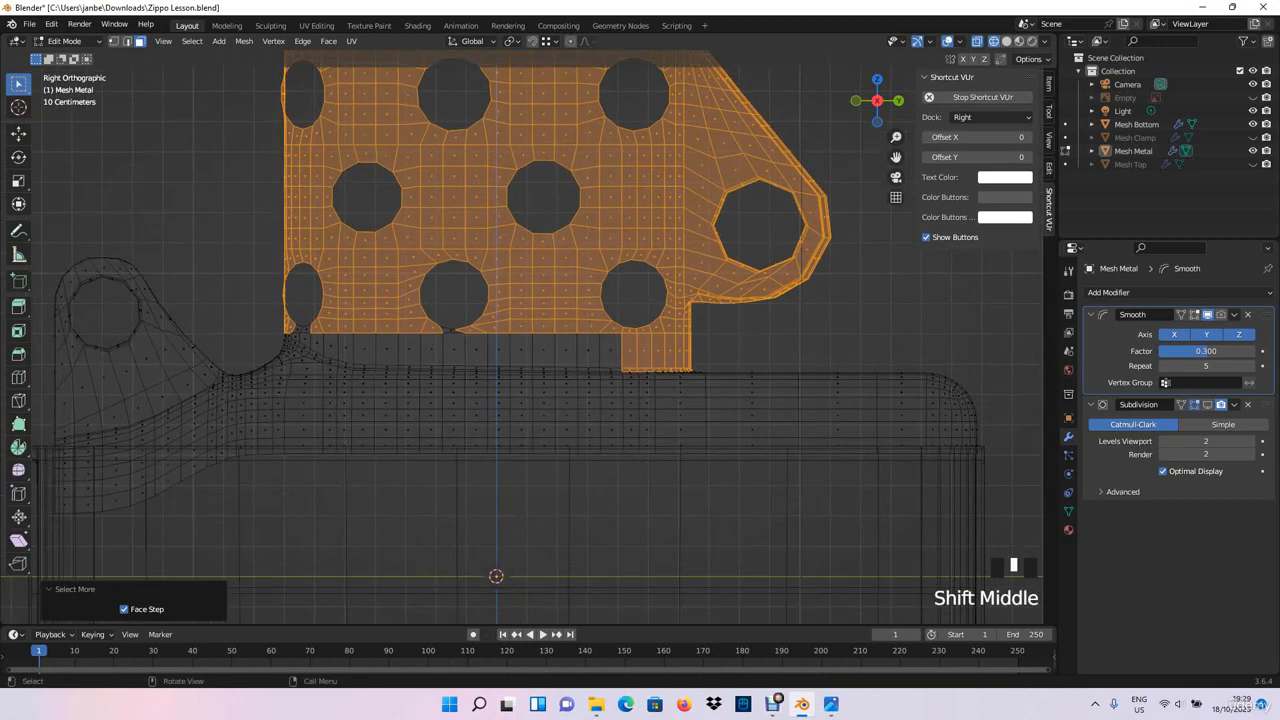
key("ctrl+KP_Subtract")
middle_click_drag(520, 400, 430, 380)
middle_click_drag(520, 400, 480, 395)
key("KP_3")
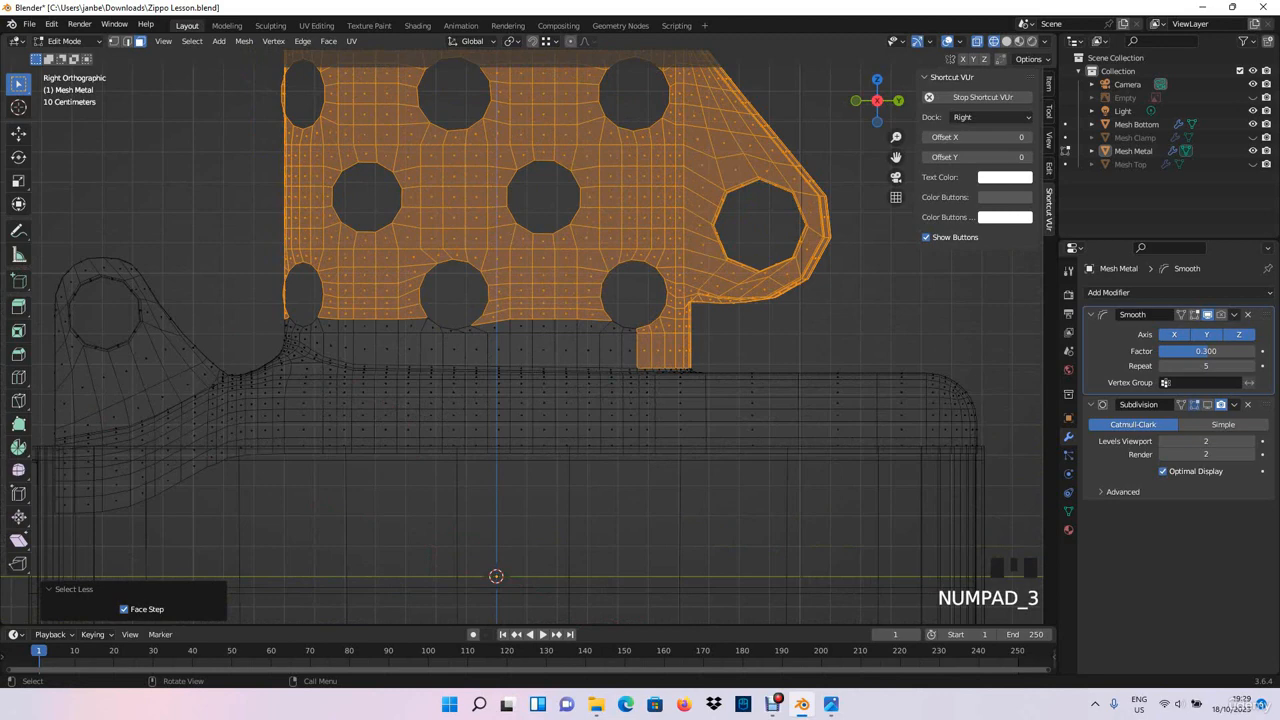
- Box-select the unselected strip of faces along the chimney's lower edge into the selection, and turn off X-ray
left_click_drag(335, 302, 640, 366, "shift")
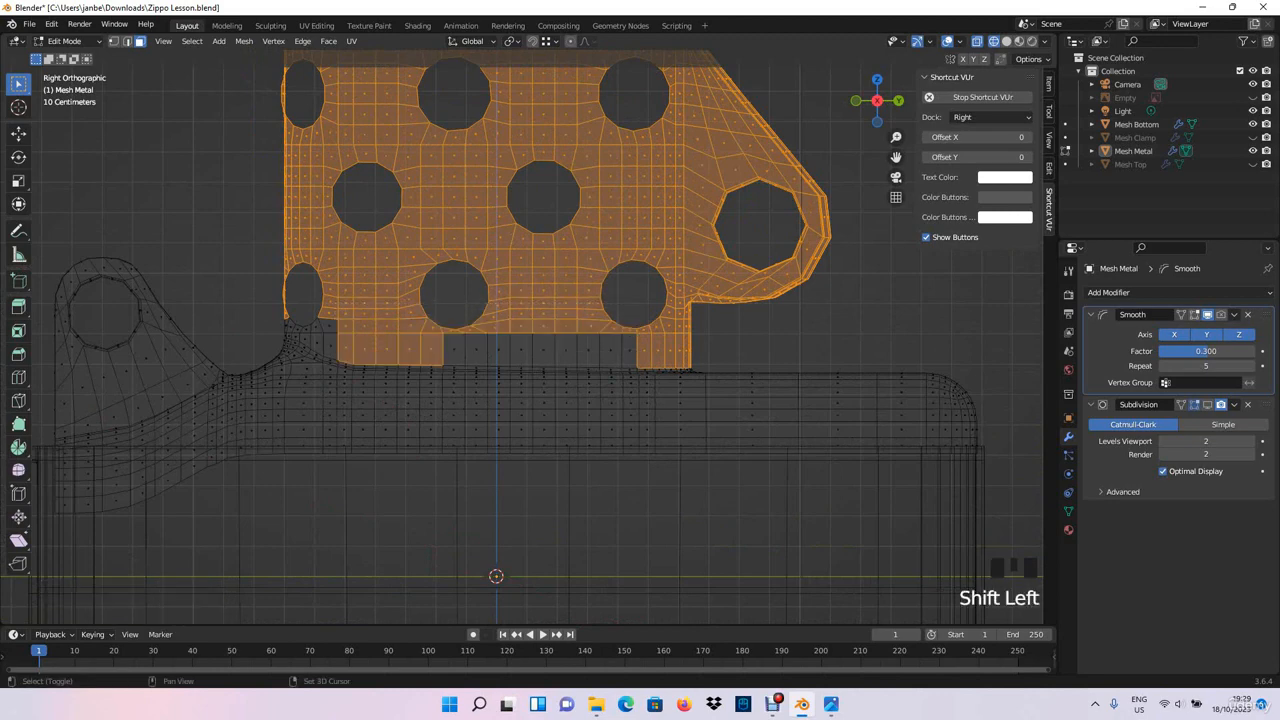
left_click_drag(444, 356, 646, 314, "shift")
middle_click_drag(520, 330, 560, 340)
key("alt+z")
- Add the remaining faces below the lower hole at the chimney's curved end, and check the selection's lower border on the other side
scroll(560, 340, "down", 2)
middle_click_drag(405, 375, 438, 385)
middle_click_drag(438, 385, 460, 395)
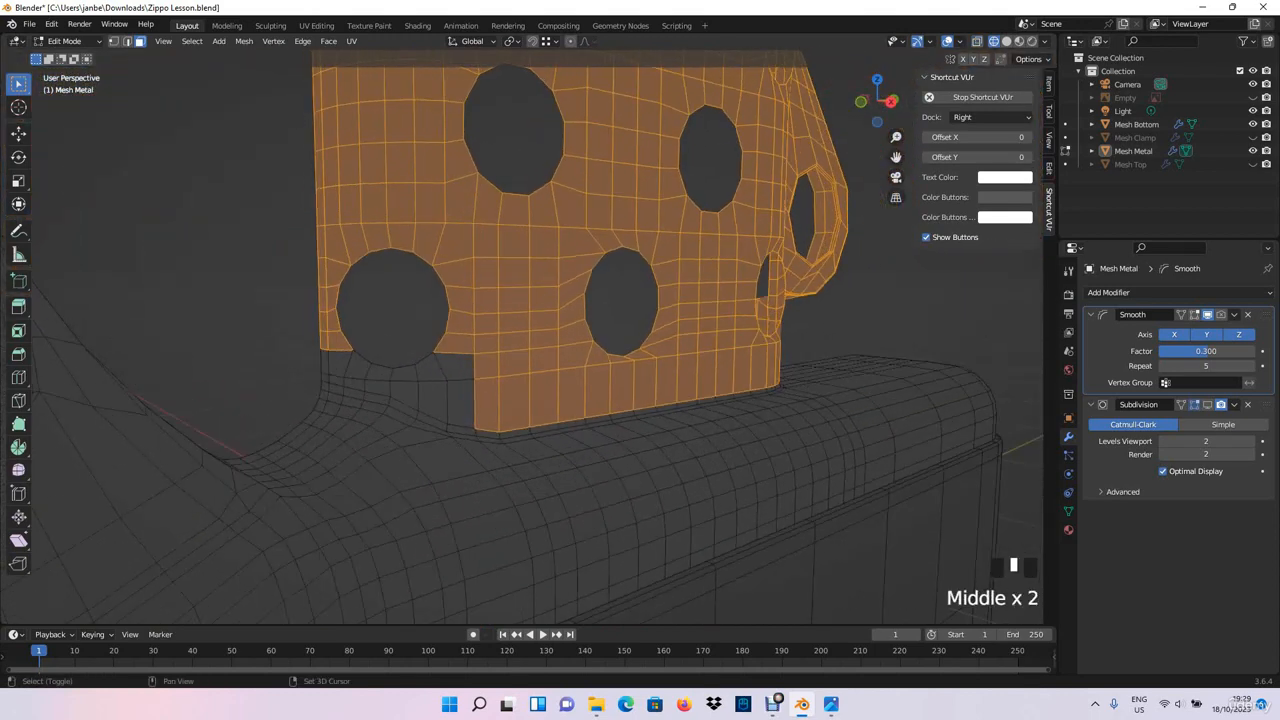
left_click(461, 403, "shift")
left_click(456, 367, "shift")
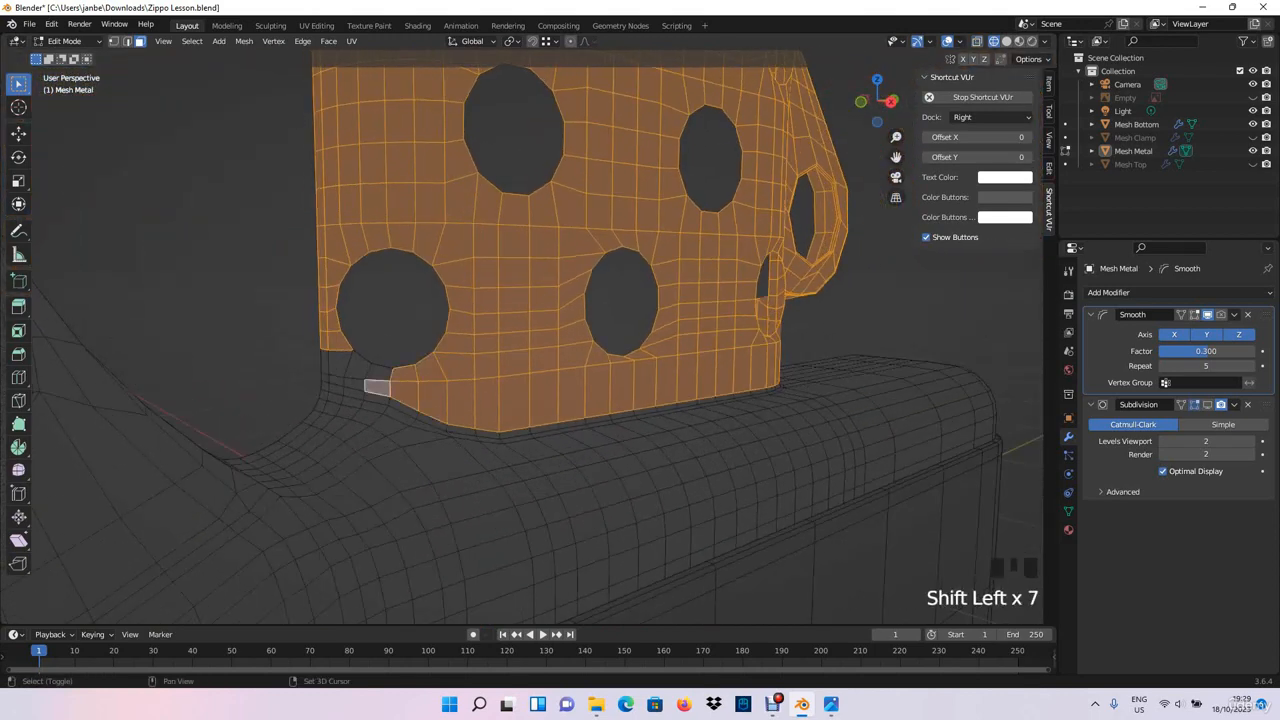
left_click(353, 383, "shift")
left_click(325, 362, "shift")
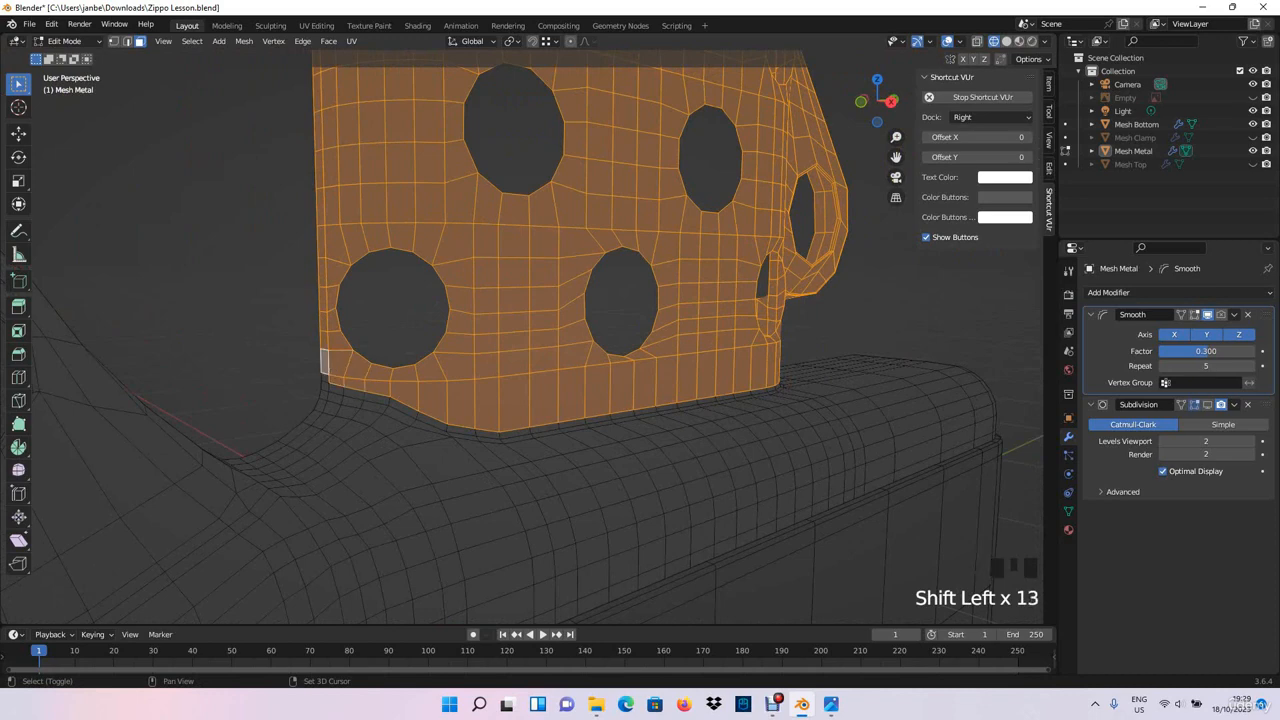
middle_click_drag(571, 560, 628, 532)
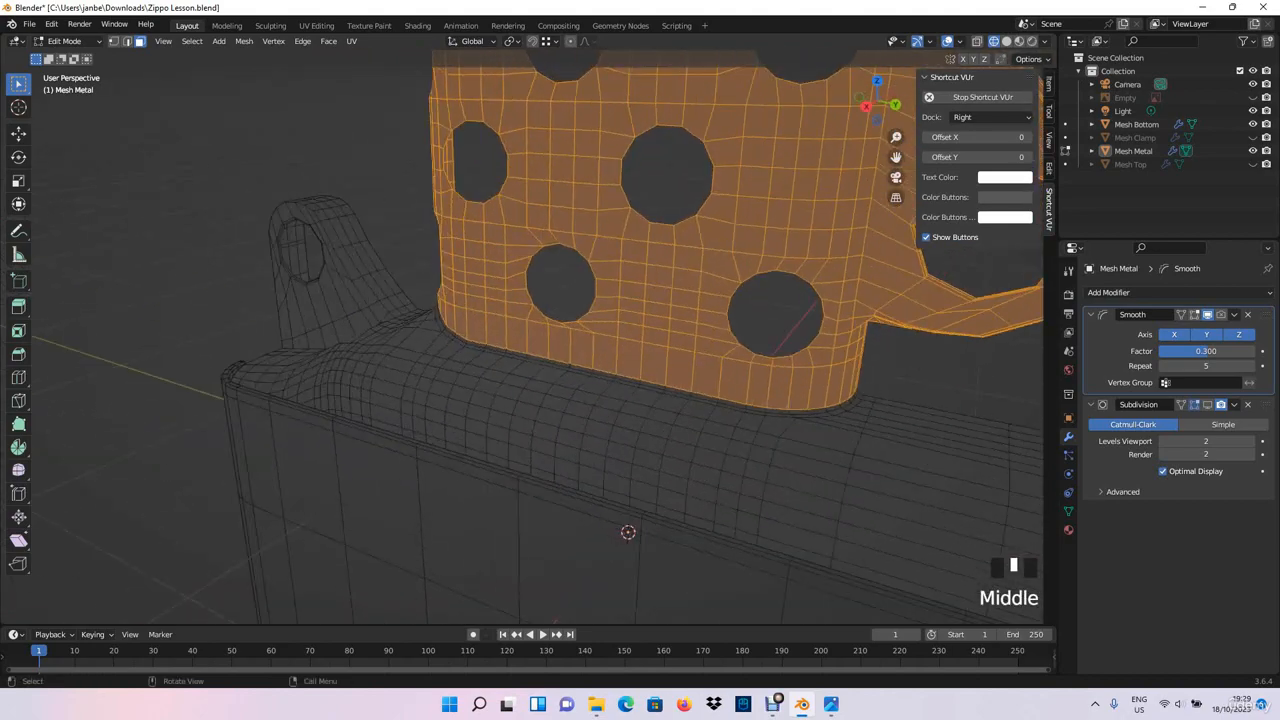
- In the right orthographic view with X-ray on, replace the selection by box-selecting the upper half of the chimney's faces, excluding the protruding lug
middle_click_drag(600, 310, 512, 440, "shift")
middle_click_drag(512, 440, 368, 621)
key("KP_3")
key("alt+z")
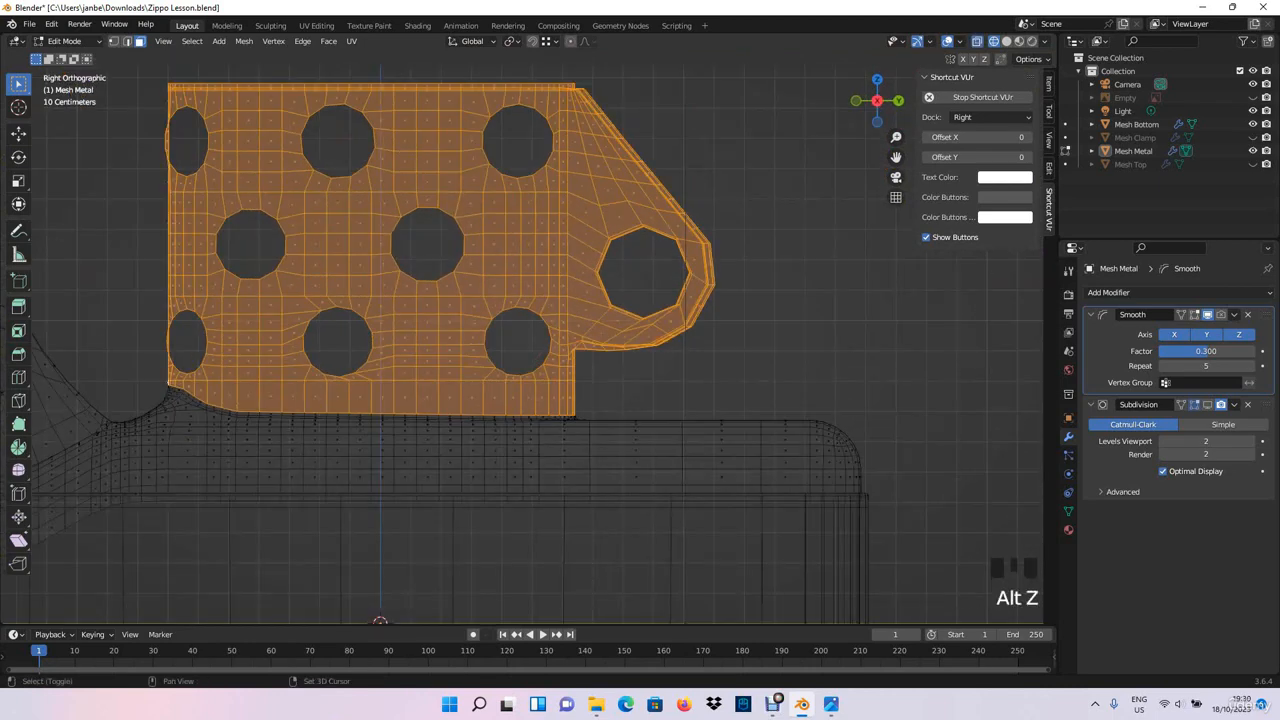
middle_click_drag(500, 400, 614, 380, "shift")
left_click(272, 313)
middle_click_drag(250, 275, 229, 330, "shift")
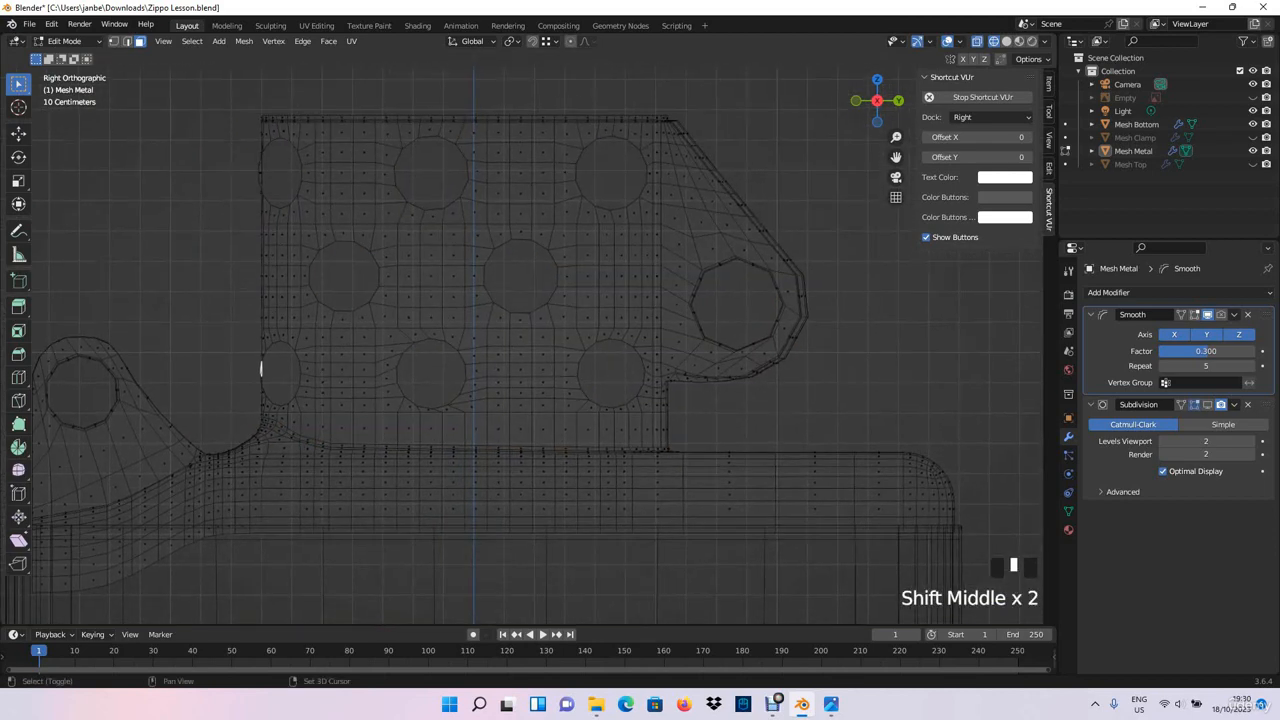
left_click_drag(215, 297, 661, 63, "shift")
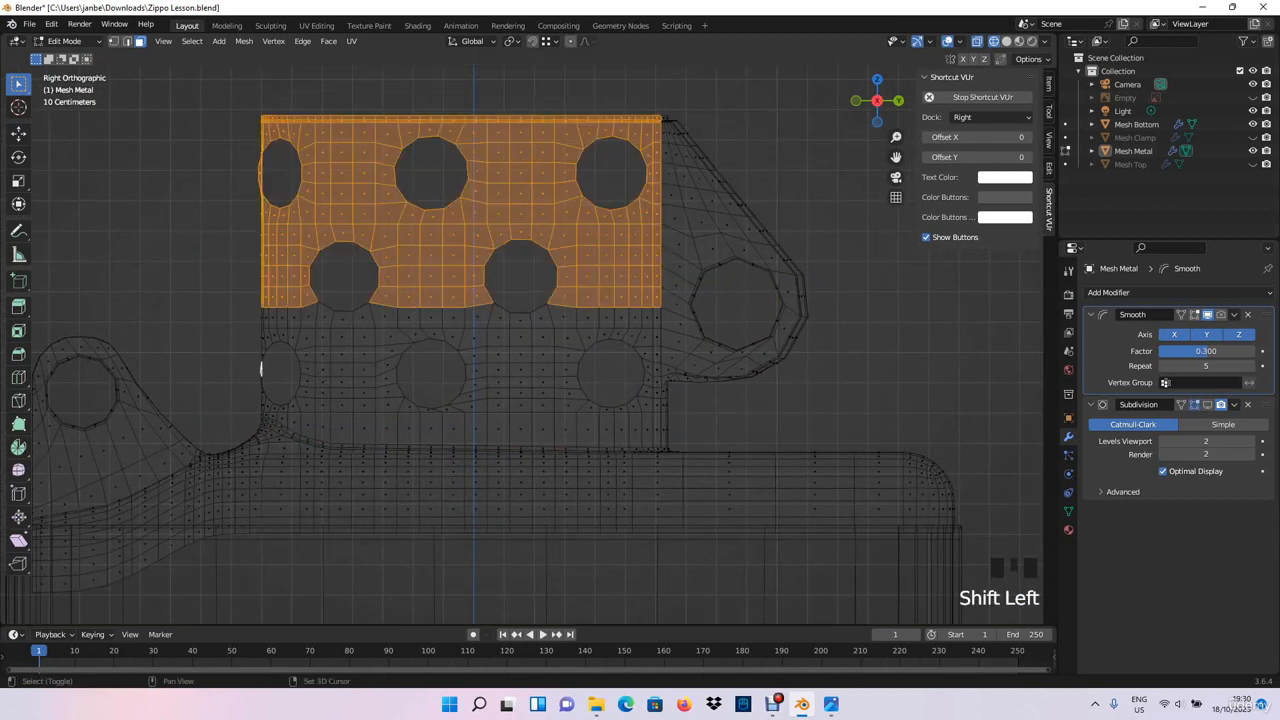
- Extend the box selection down over the chimney's lower faces to just above the base, and turn off X-ray
middle_click_drag(600, 300, 611, 272, "shift")
left_click_drag(272, 336, 671, 249, "shift")
left_click_drag(267, 384, 672, 279, "shift")
left_click_drag(330, 408, 686, 380, "shift")
middle_click_drag(686, 380, 520, 390)
key("alt+z")
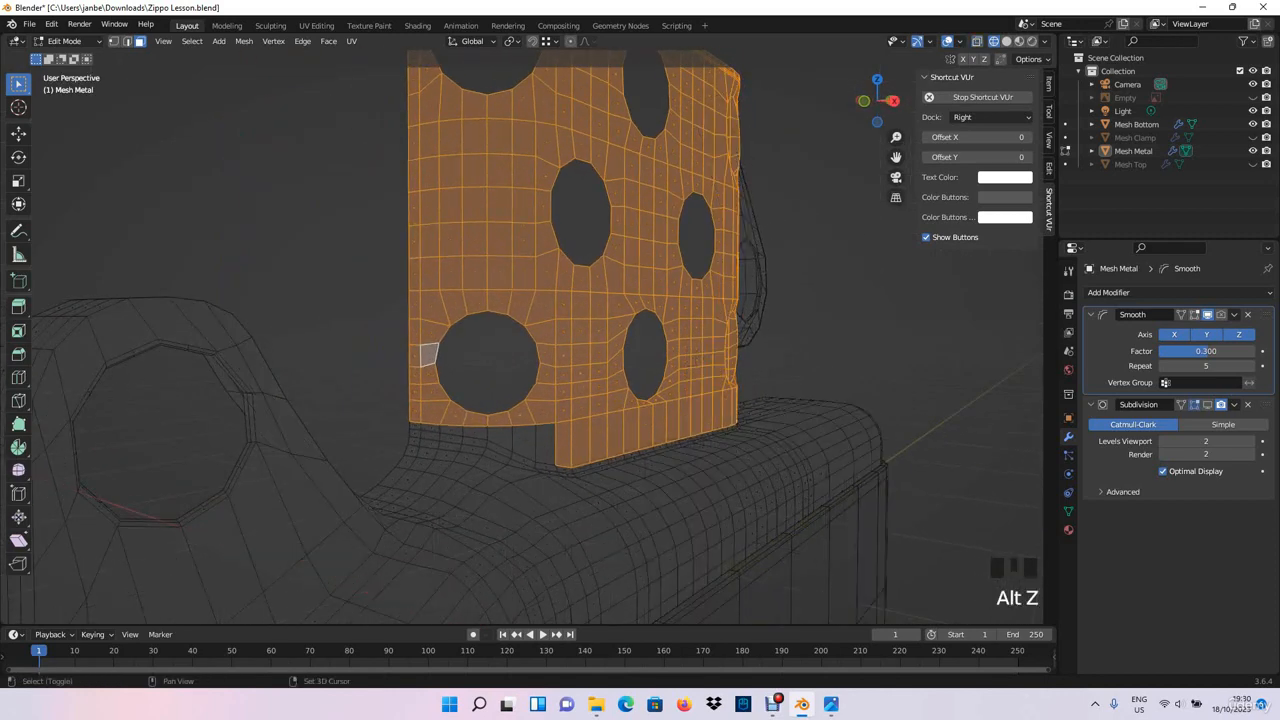
- Add the remaining faces below the lowest hole at the chimney's curved end to the selection
left_click(545, 445, "shift")
left_click(518, 440, "shift")
left_click(495, 437, "shift")
left_click(472, 433, "shift")
left_click(450, 430, "shift")
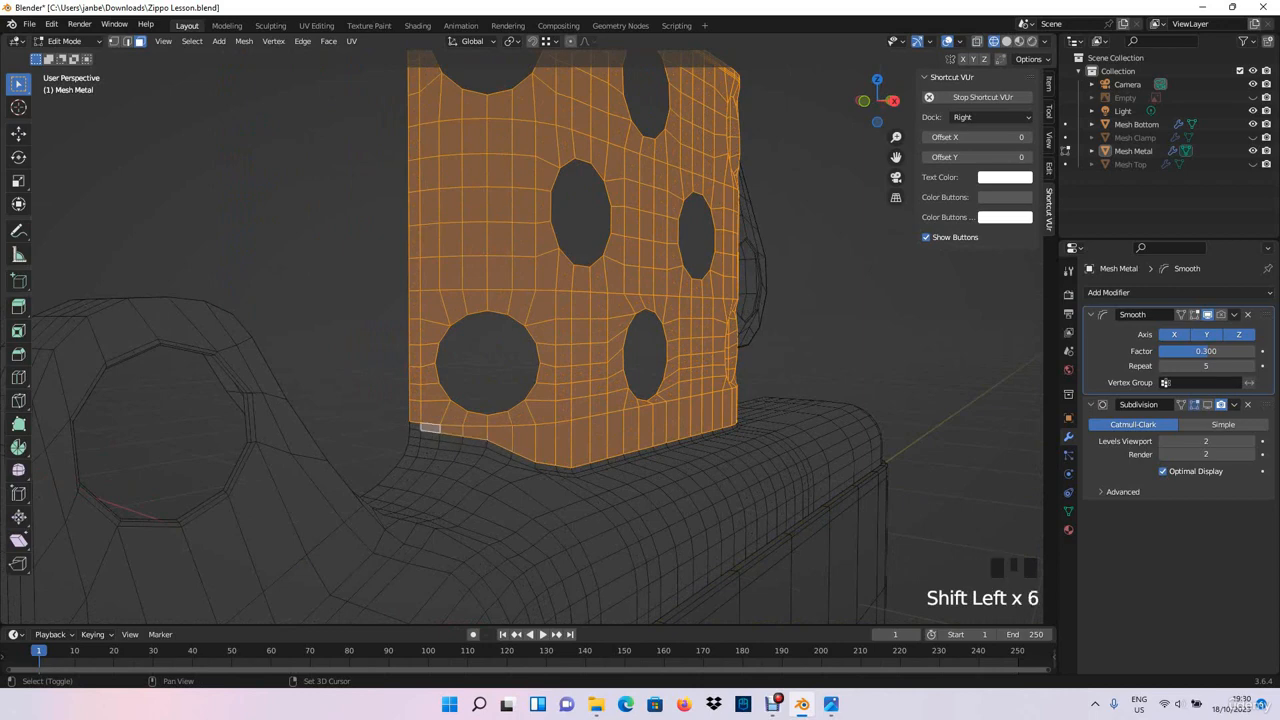
- Add the missing top-rim faces at the lug end of the chimney to the selection, leaving out the faces below the lug
middle_click_drag(417, 427, 262, 424)
left_click(547, 425, "shift")
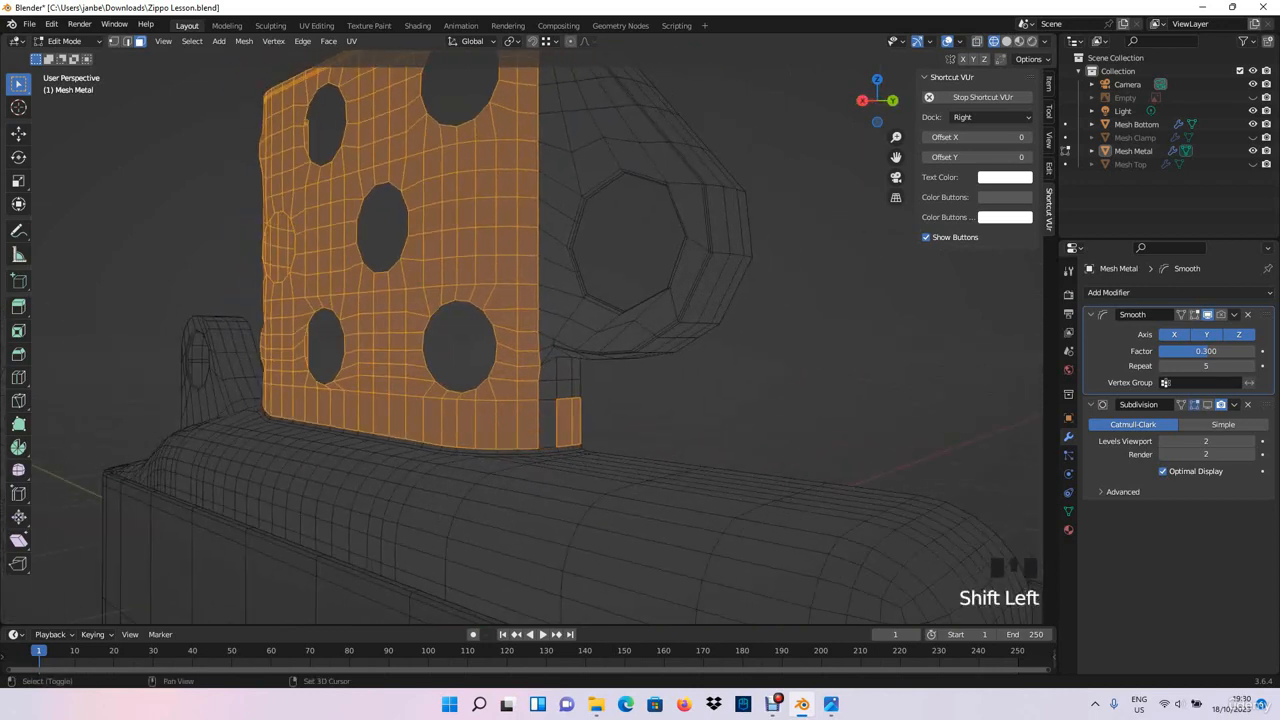
left_click(566, 424, "shift")
middle_click_drag(550, 420, 525, 460)
scroll(635, 480, "up", 2)
left_click(458, 342, "shift")
left_click(422, 353, "shift")
left_click(394, 367, "shift")
- In the top view, duplicate the selected chimney faces and move the copy inward about -0.037 m along X
middle_click_drag(394, 367, 360, 355)
key("KP_7")
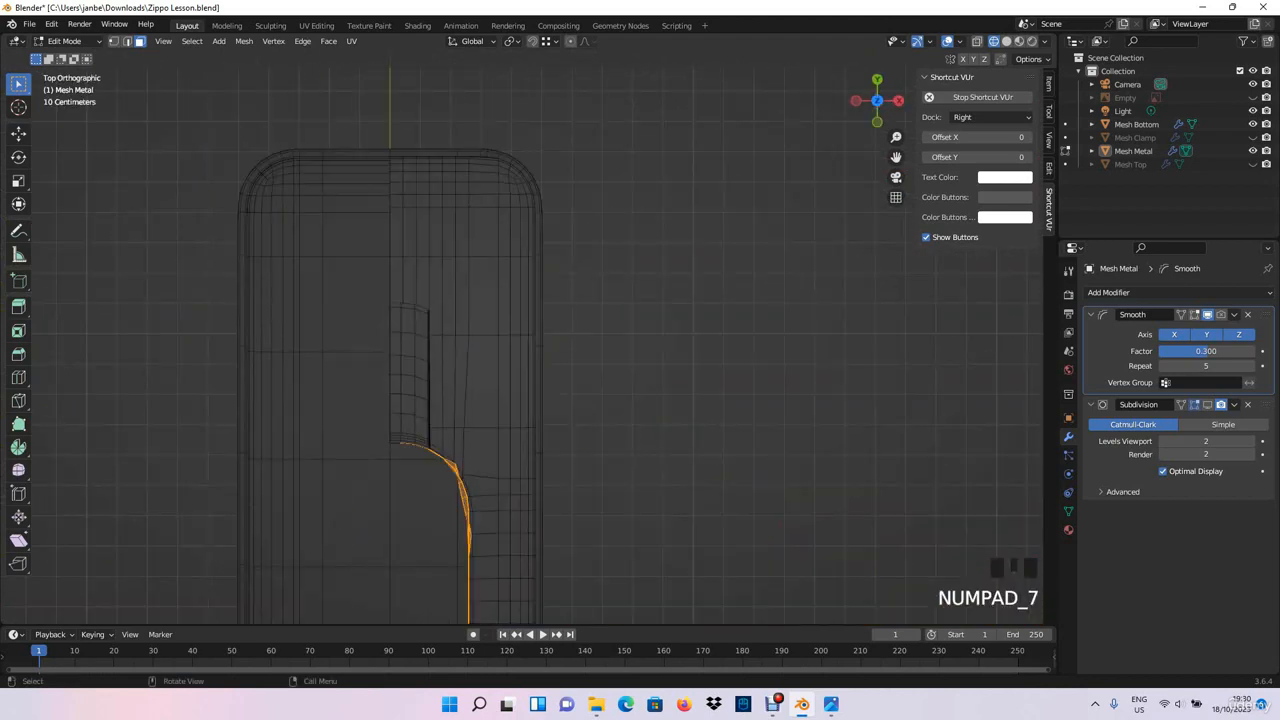
middle_click_drag(450, 450, 516, 270, "shift")
scroll(520, 345, "down", 1)
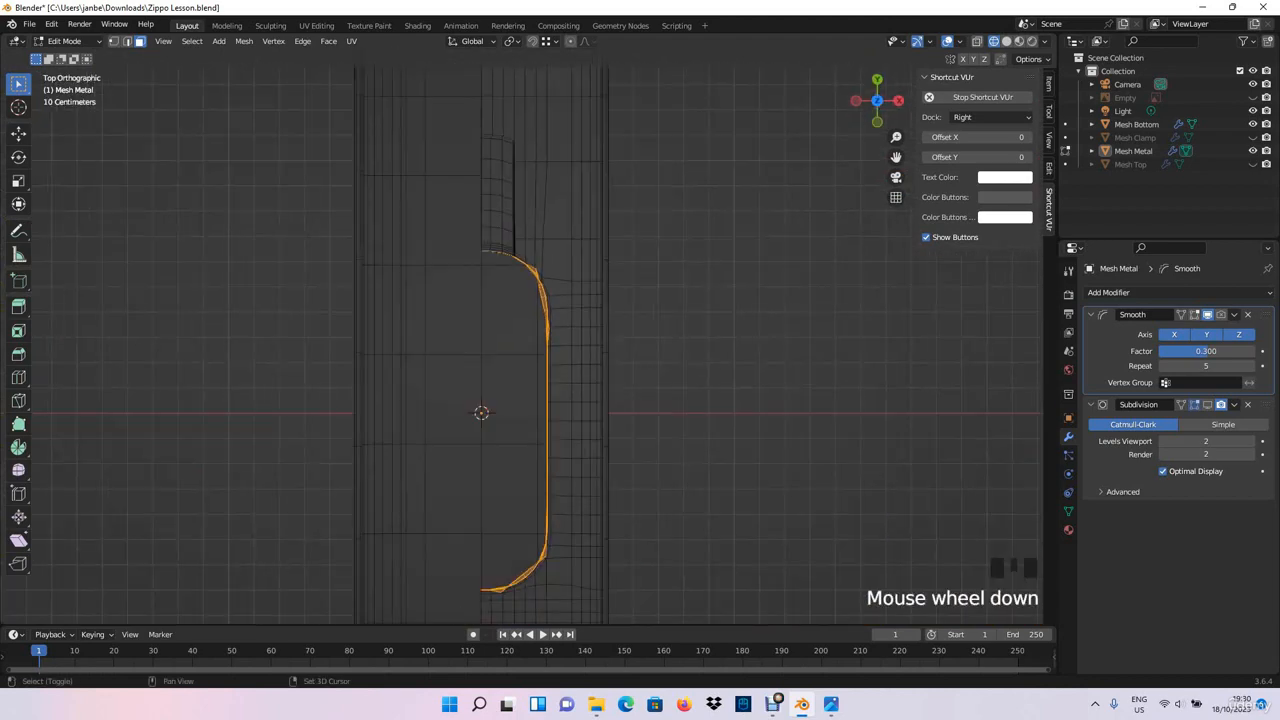
middle_click_drag(520, 345, 547, 267, "shift")
scroll(522, 345, "up", 1)
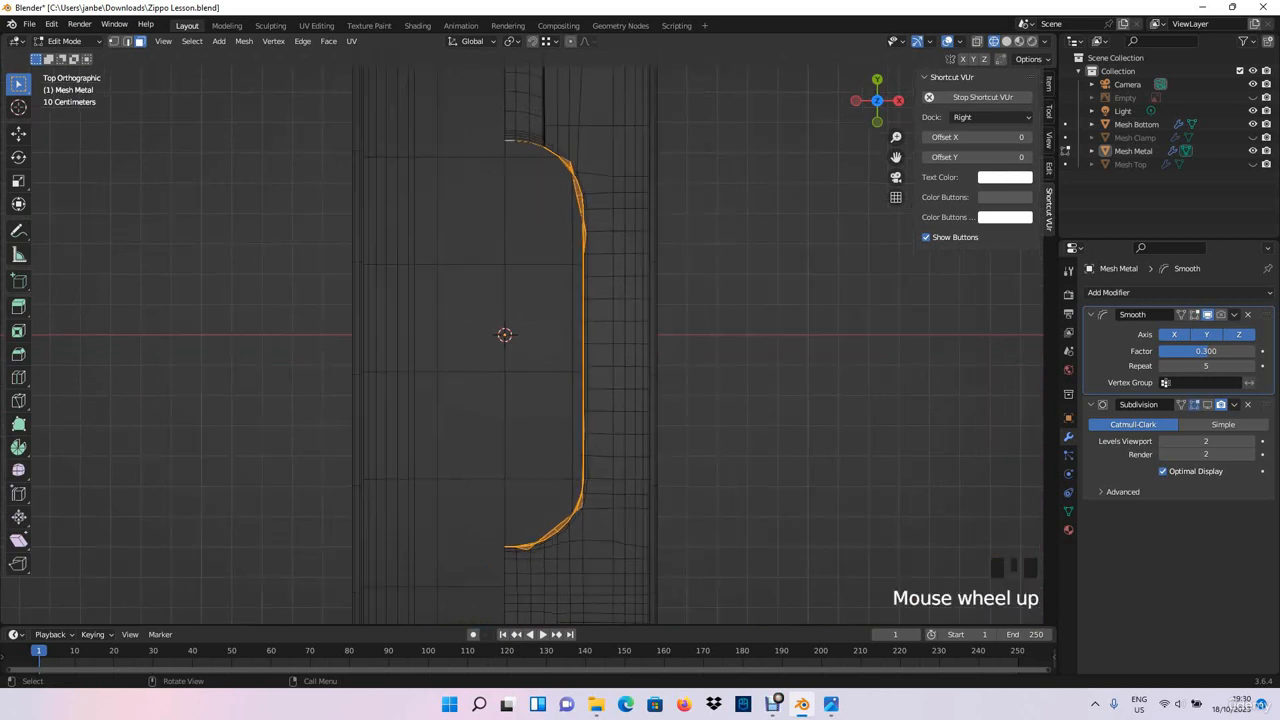
scroll(522, 345, "up", 1)
middle_click_drag(522, 345, 535, 371, "shift")
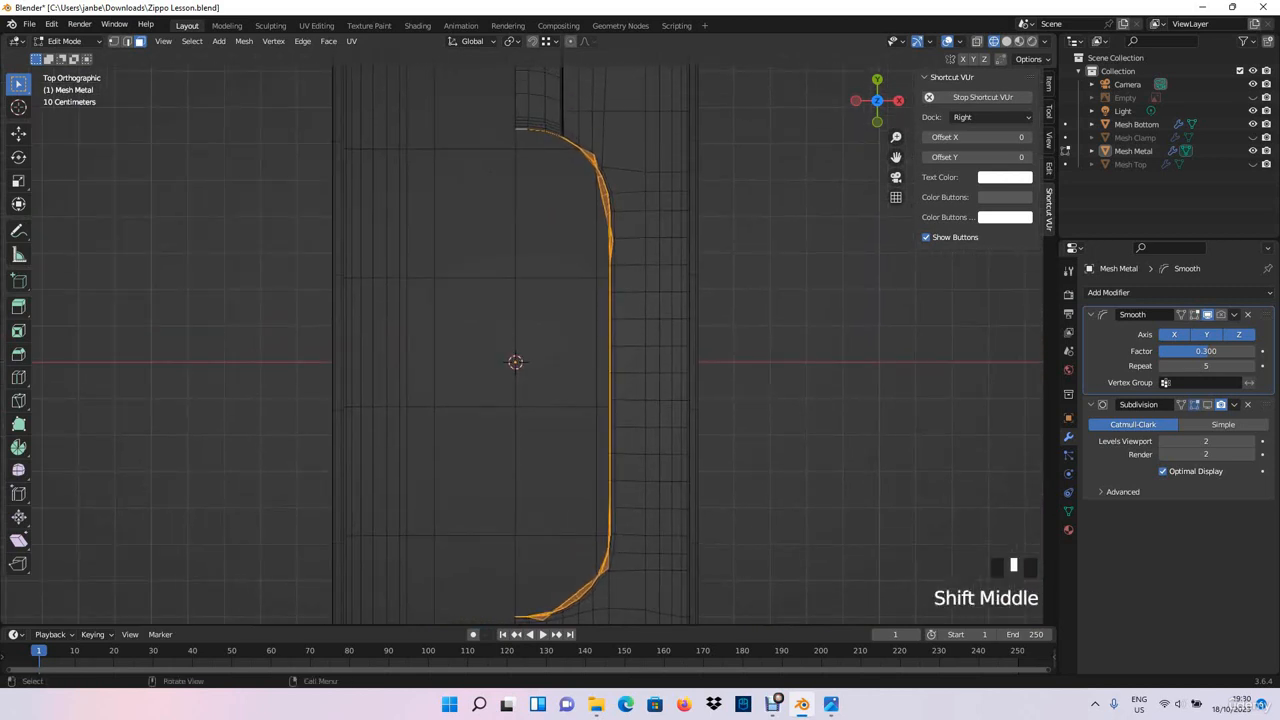
key("shift+d")
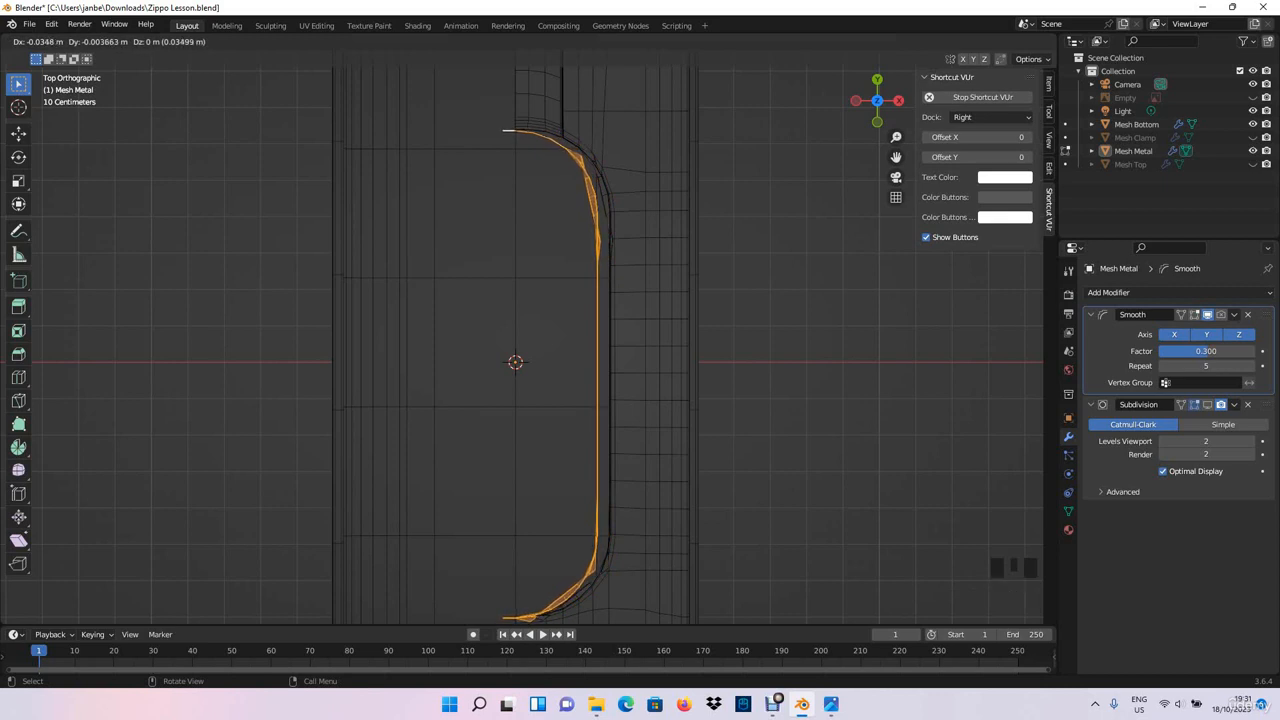
key("x")
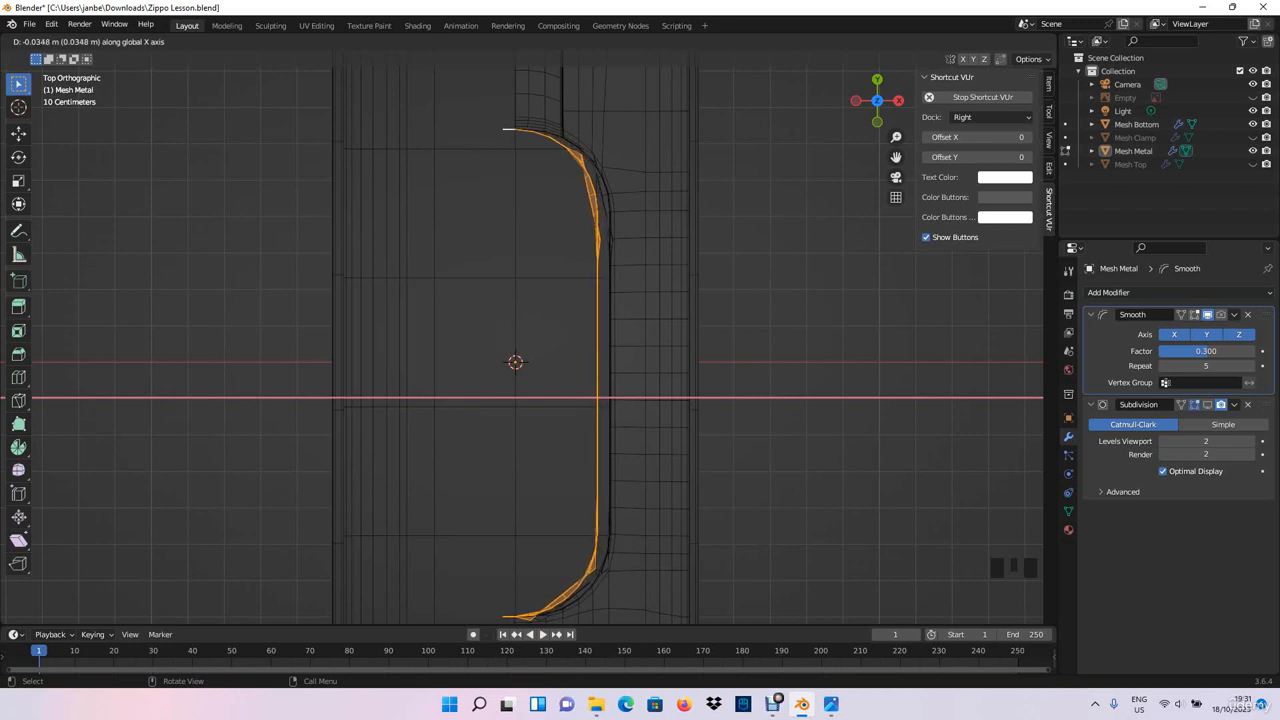
key("Return")
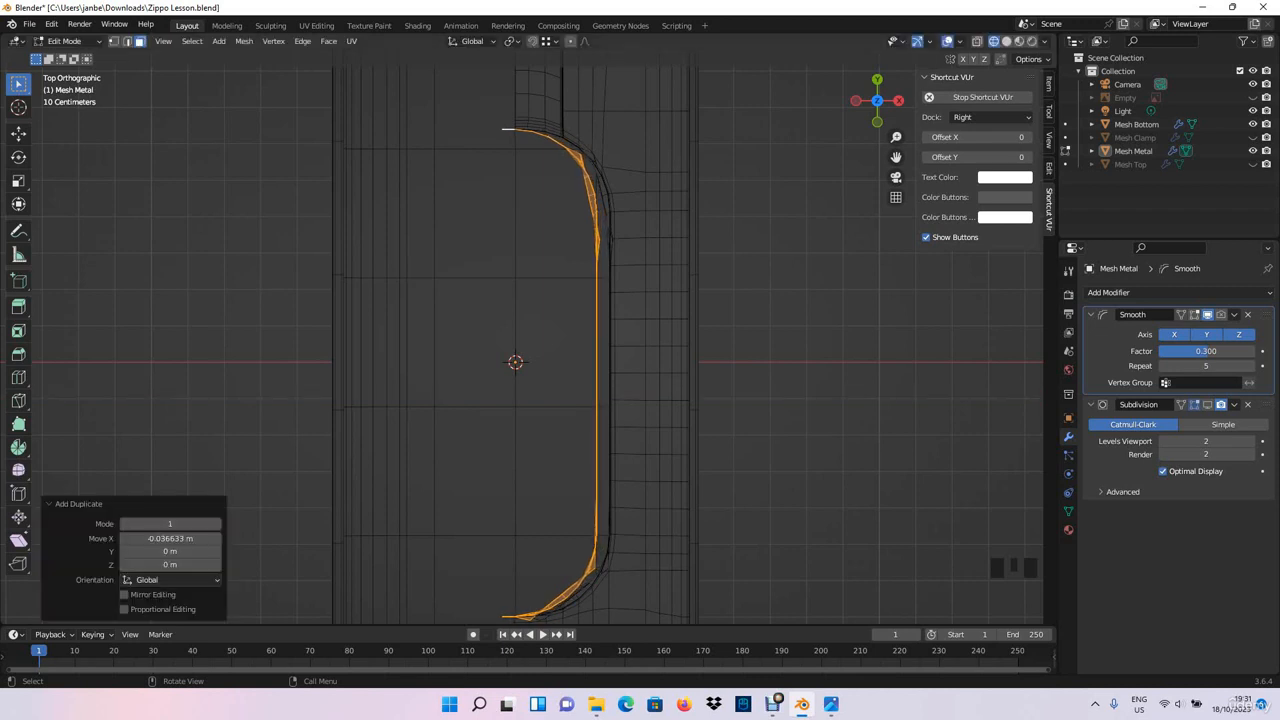
- Scale the duplicated inner wall to about 0.961 along Y
key("s")
key("y")
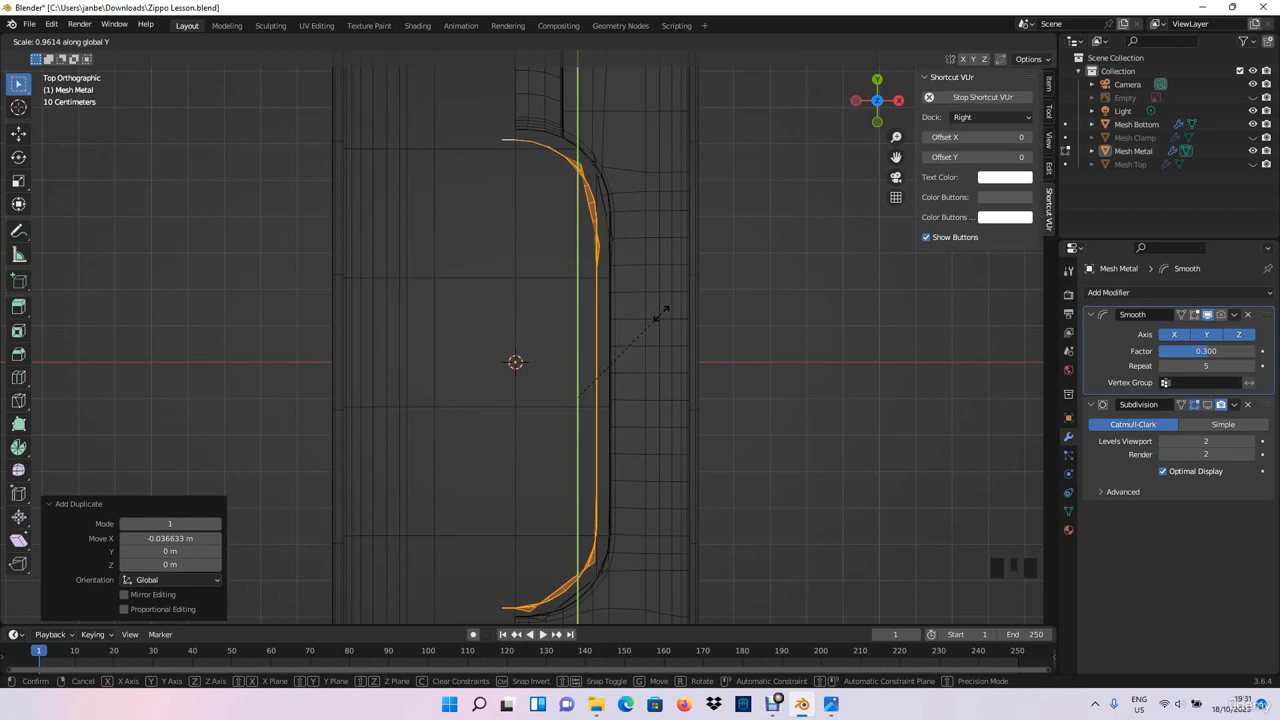
left_click(663, 311)
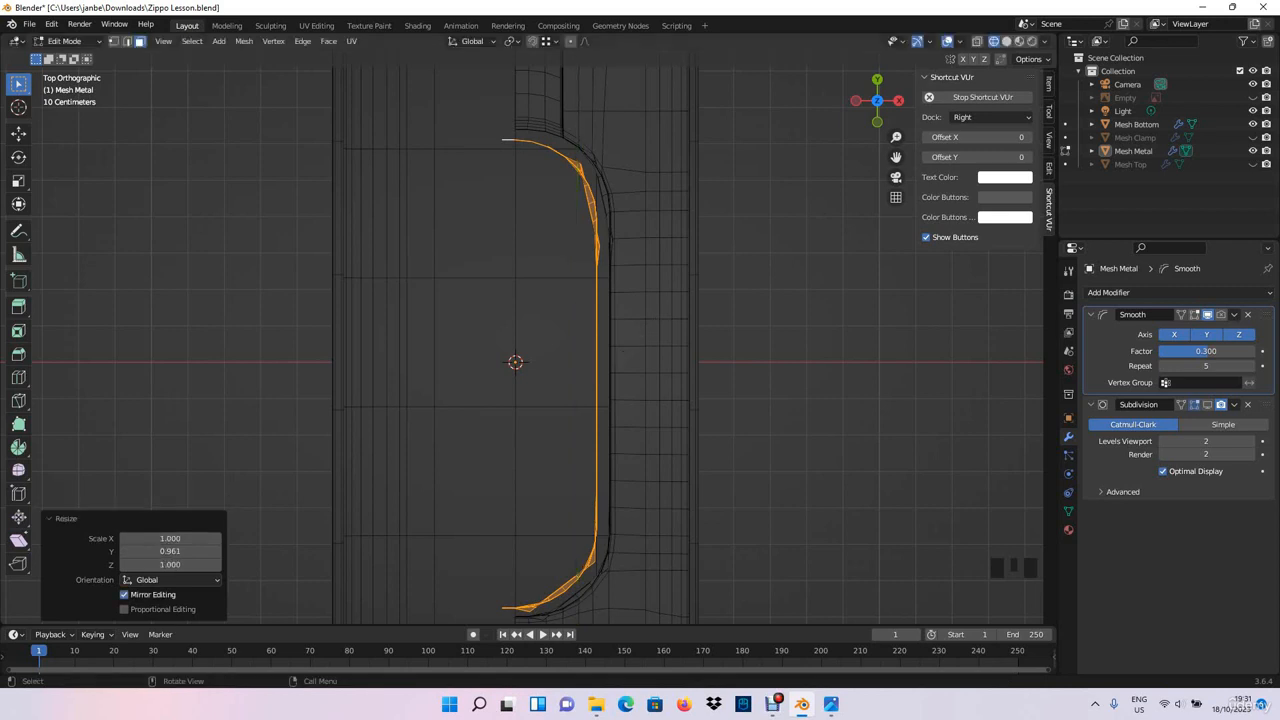
- Scale the inner wall to about 0.9 along X and move it about 0.015 m along X so its ends meet the centre line
middle_click_drag(520, 360, 640, 330)
scroll(640, 330, "up", 4)
middle_click_drag(540, 240, 484, 355, "shift")
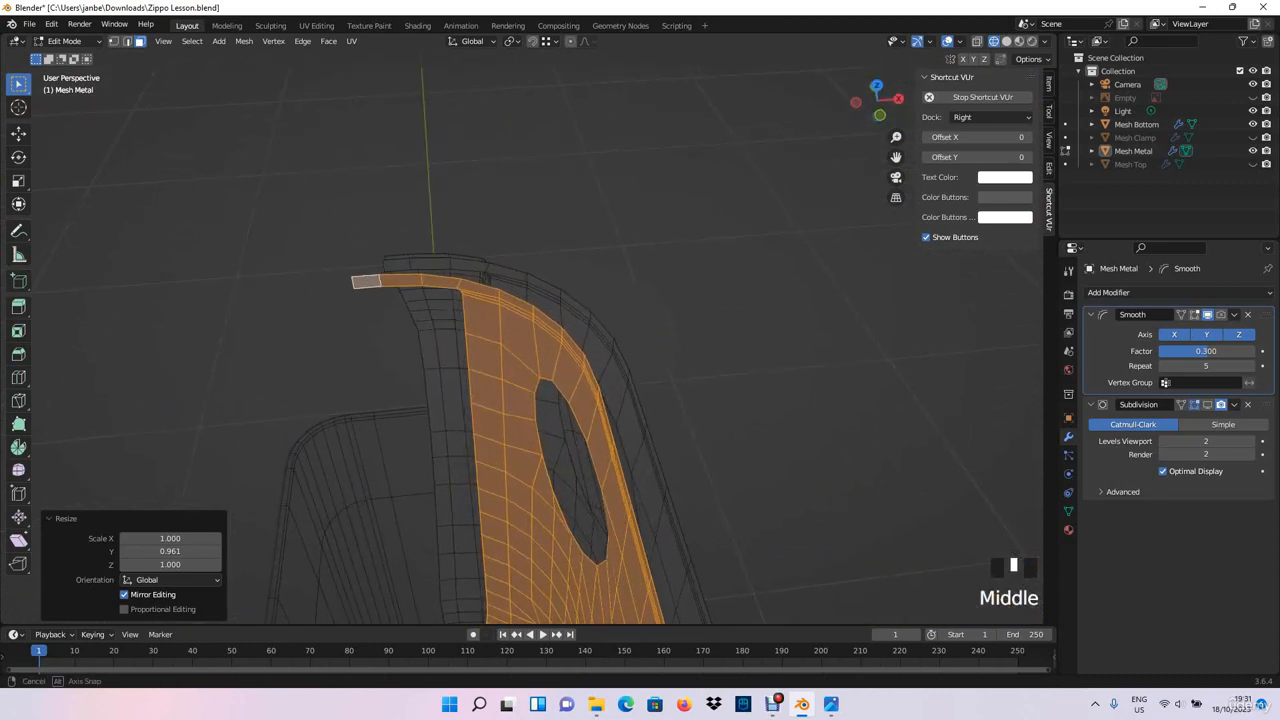
scroll(520, 340, "down", 3)
key("KP_7")
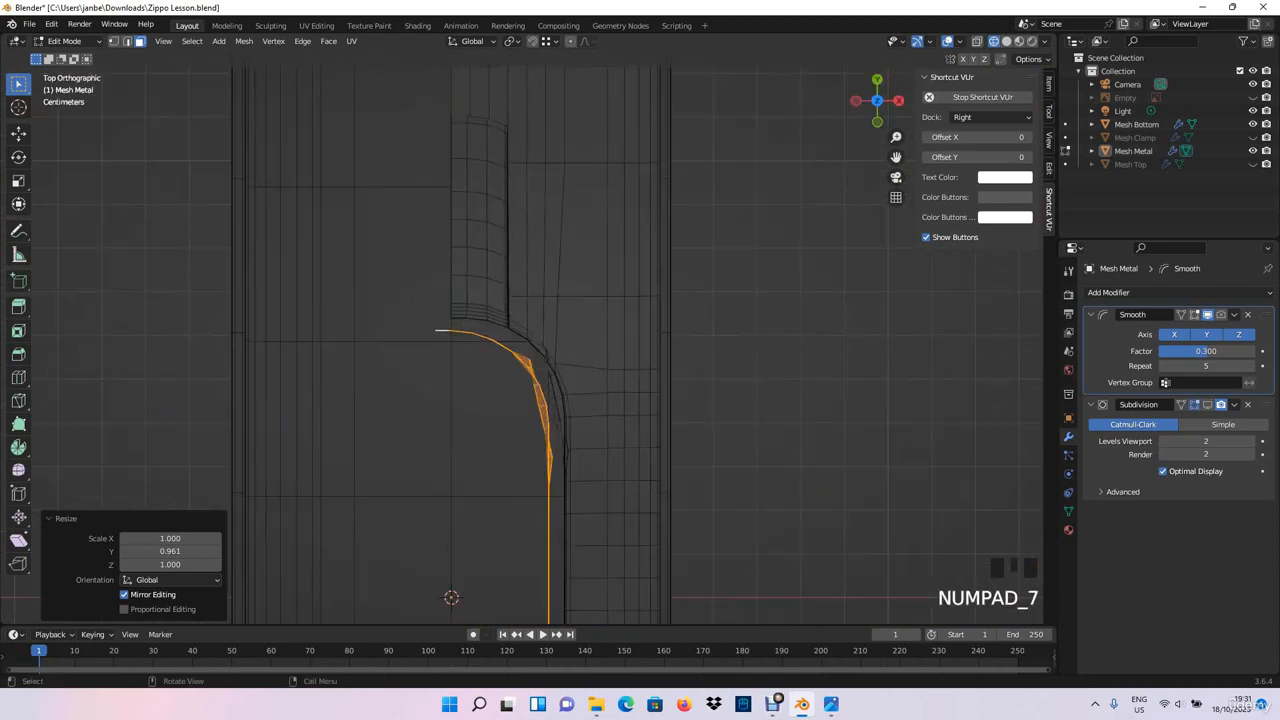
middle_click_drag(500, 400, 526, 250, "shift")
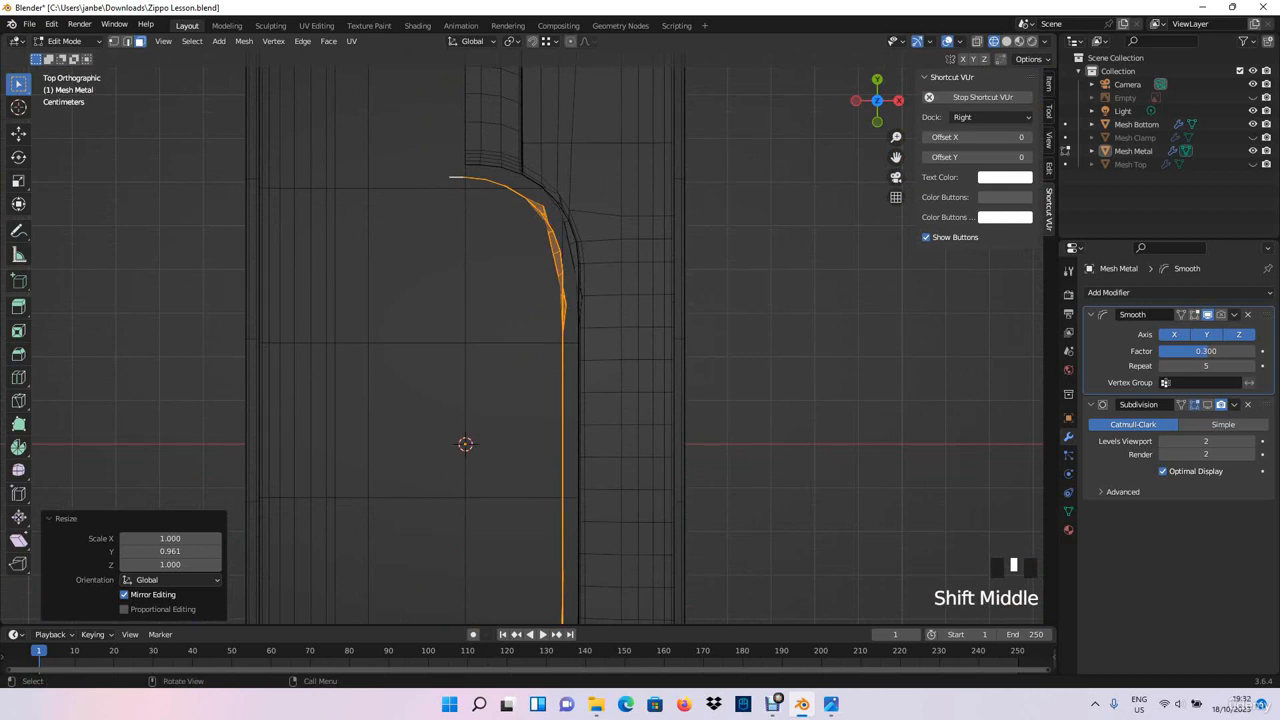
key("s")
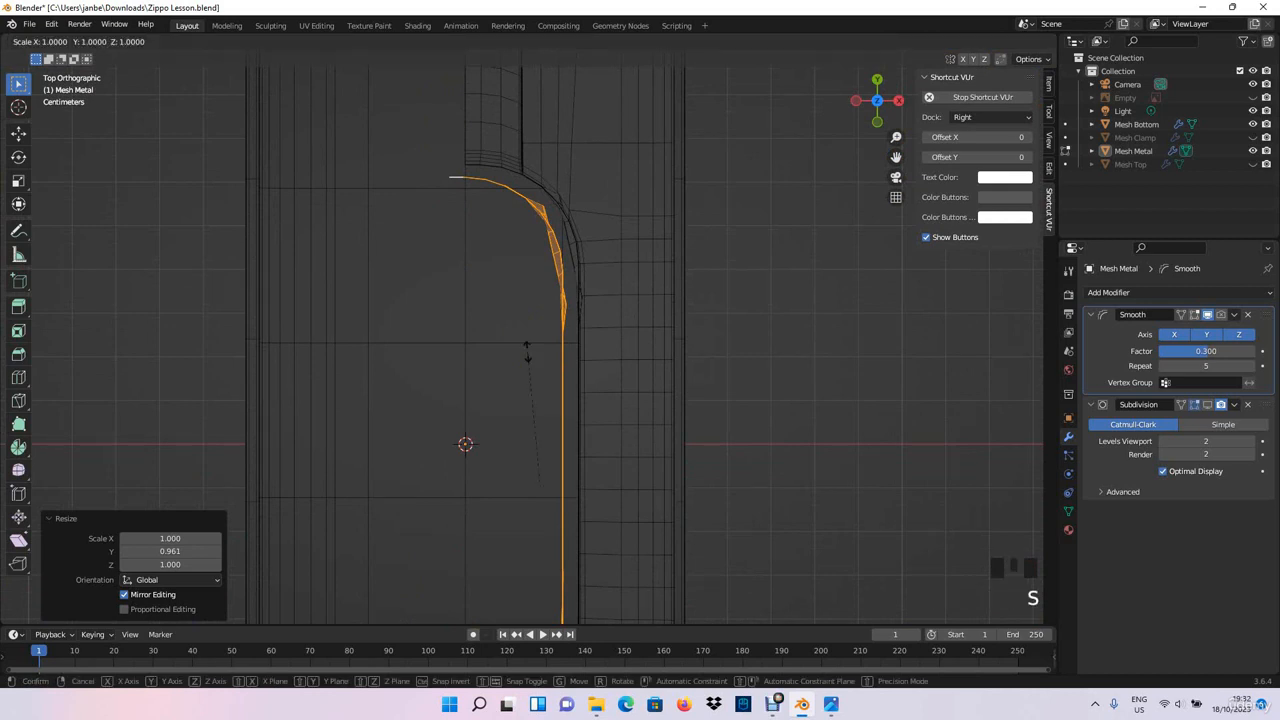
key("x")
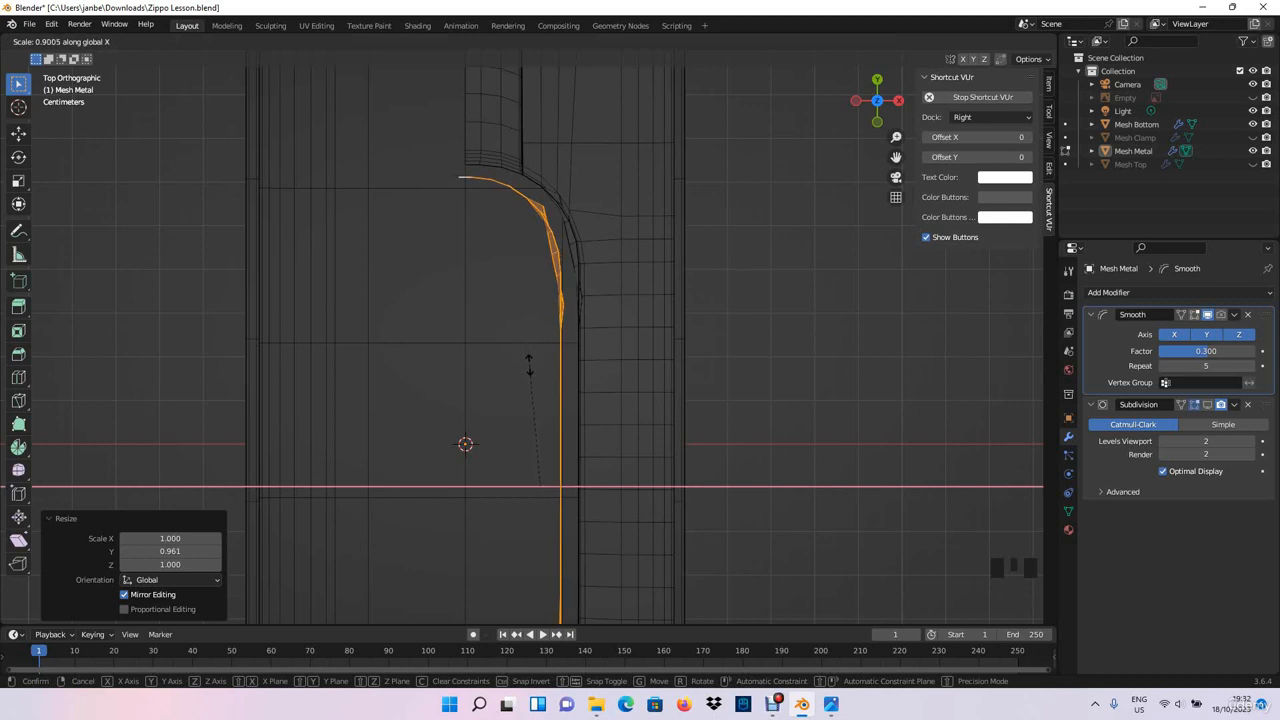
left_click(529, 366)
key("g")
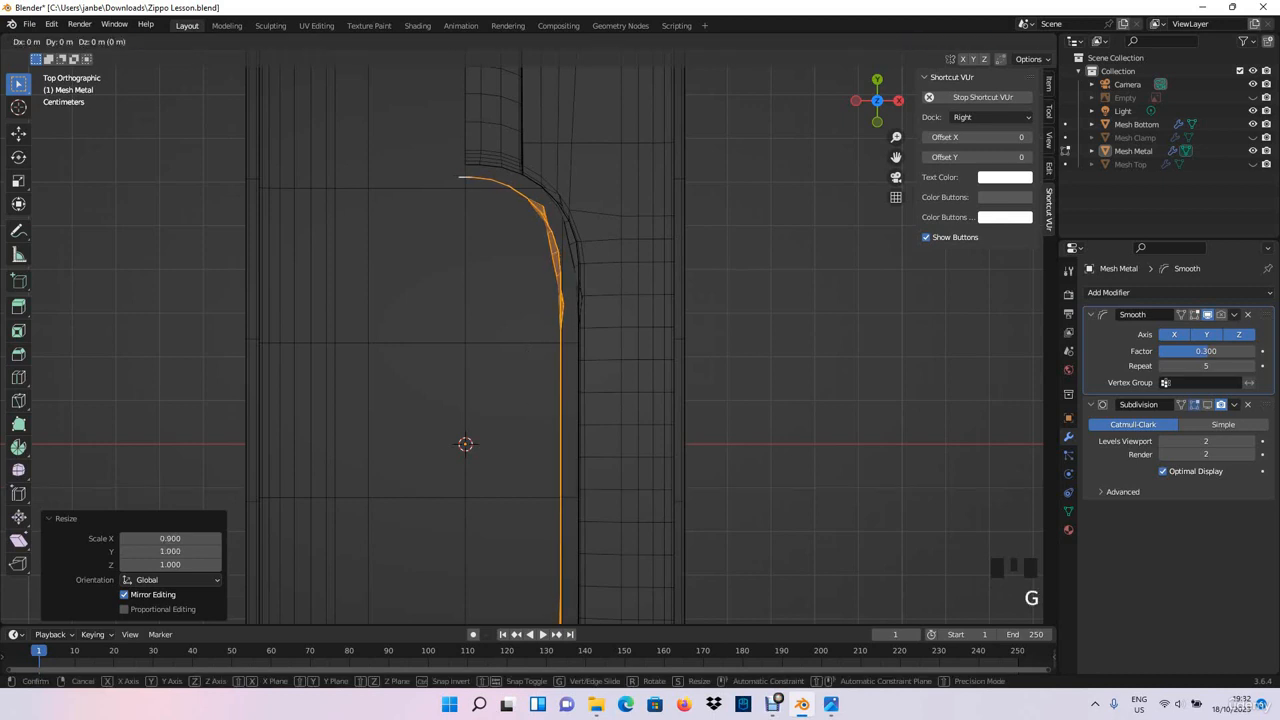
key("x")
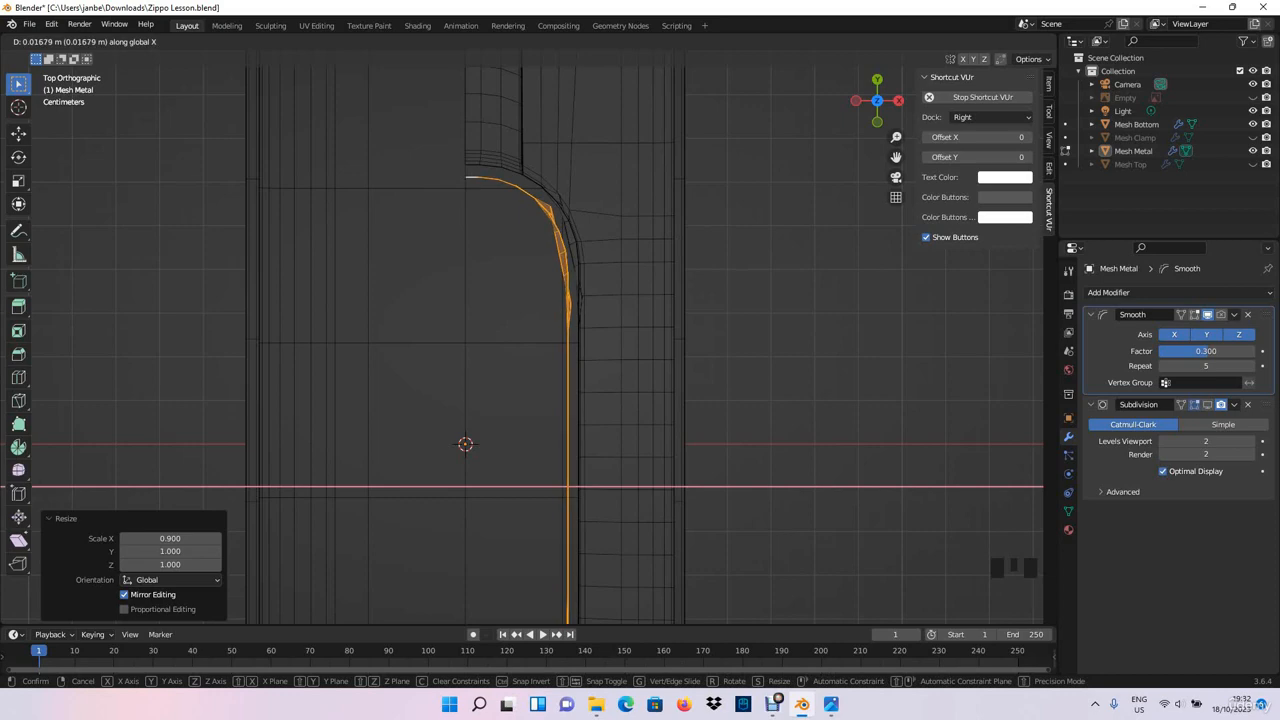
left_click(465, 444)
- Switch to edge selection and select the inner wall's top edge nearest the centre line at the curved end
middle_click_drag(465, 444, 320, 320)
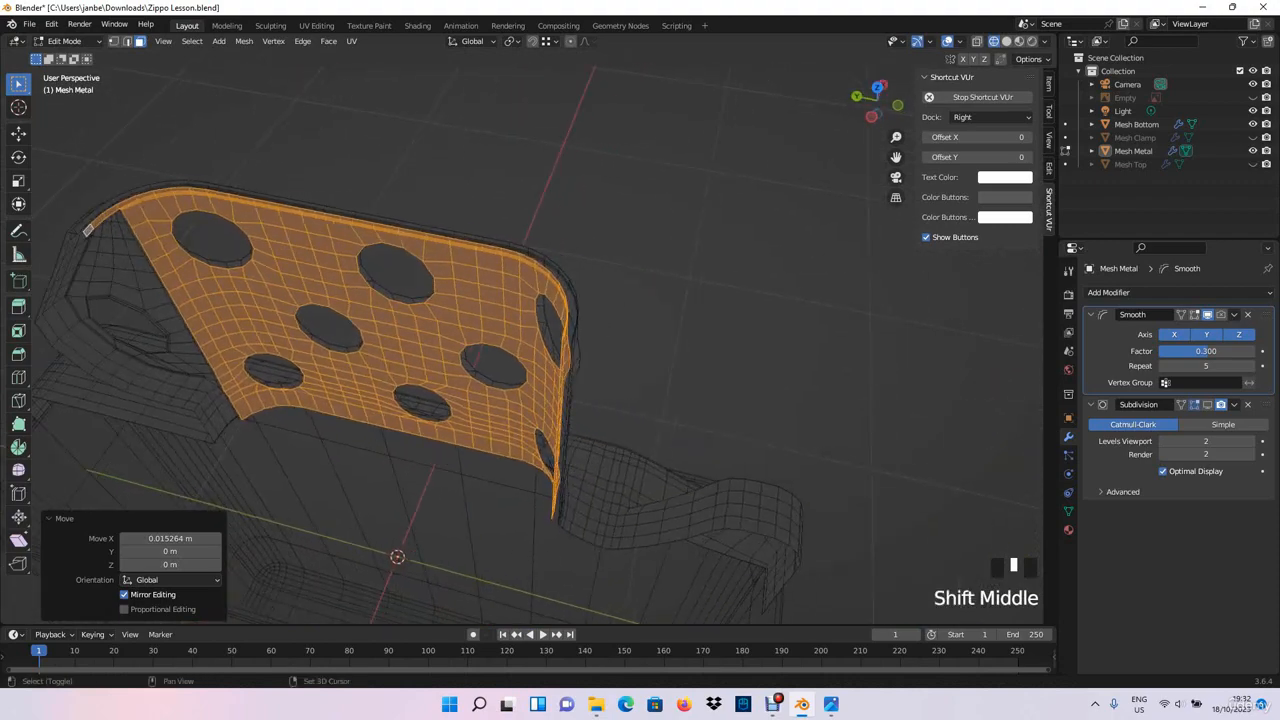
scroll(320, 320, "up", 2)
scroll(522, 340, "up", 8)
middle_click_drag(522, 340, 405, 190)
left_click(127, 41)
left_click(620, 288)
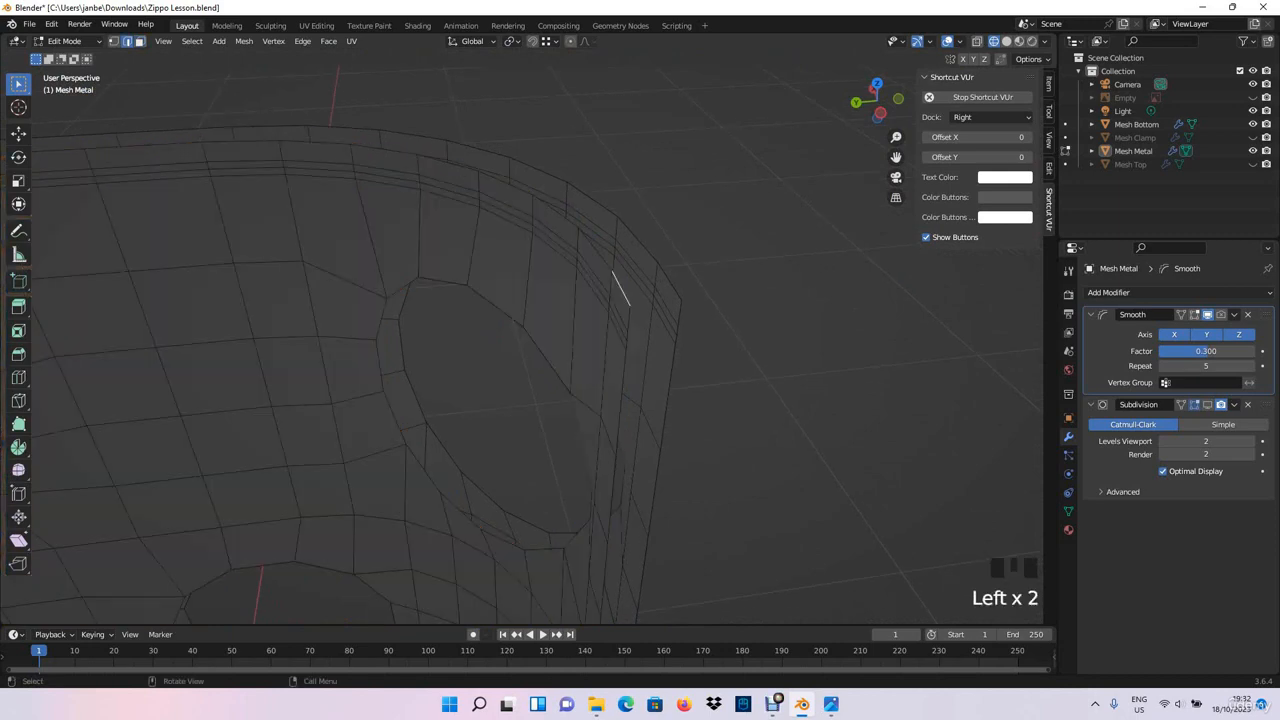
- Examine the spacing between the inner and outer walls around the chimney's curved end and base
middle_click_drag(620, 288, 400, 290)
scroll(430, 262, "down", 4)
middle_click_drag(400, 290, 430, 235, "shift")
middle_click_drag(430, 235, 430, 180, "shift")
scroll(430, 180, "up", 1)
scroll(430, 180, "up", 3)
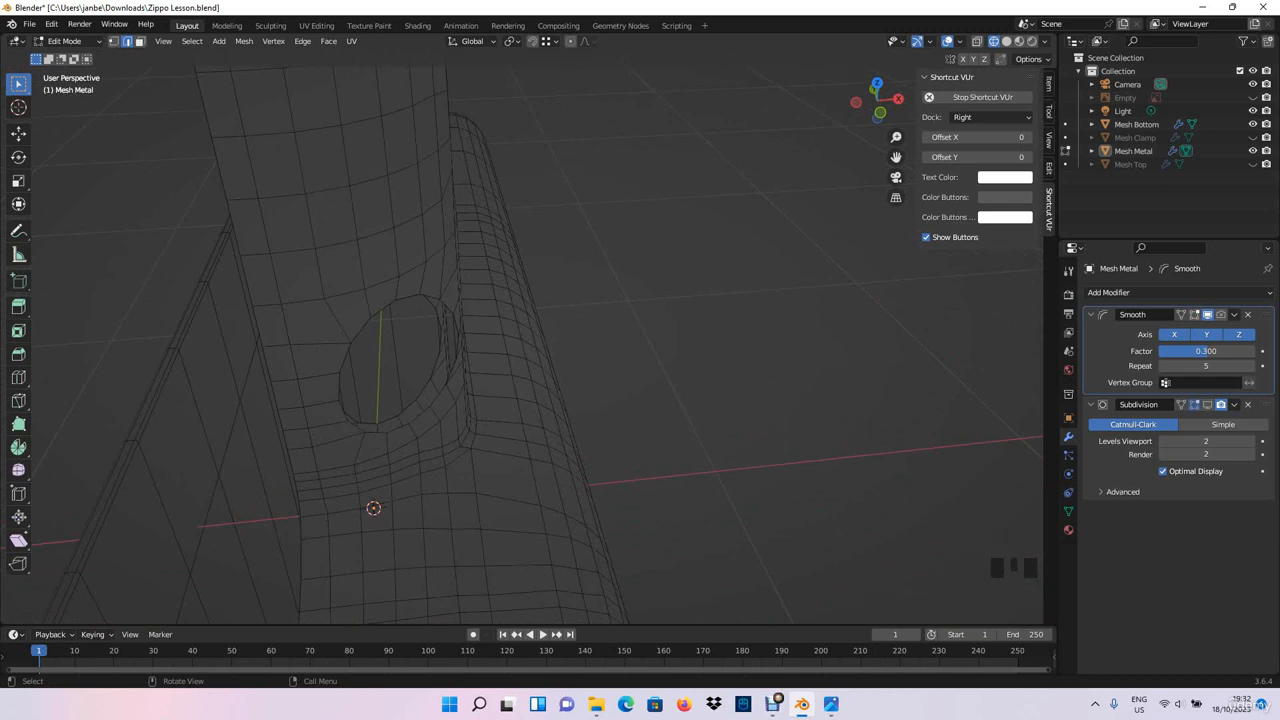
mouse_move(430, 300)
middle_mouse_down()
mouse_move(340, 310)
mouse_move(440, 290)
middle_mouse_up()
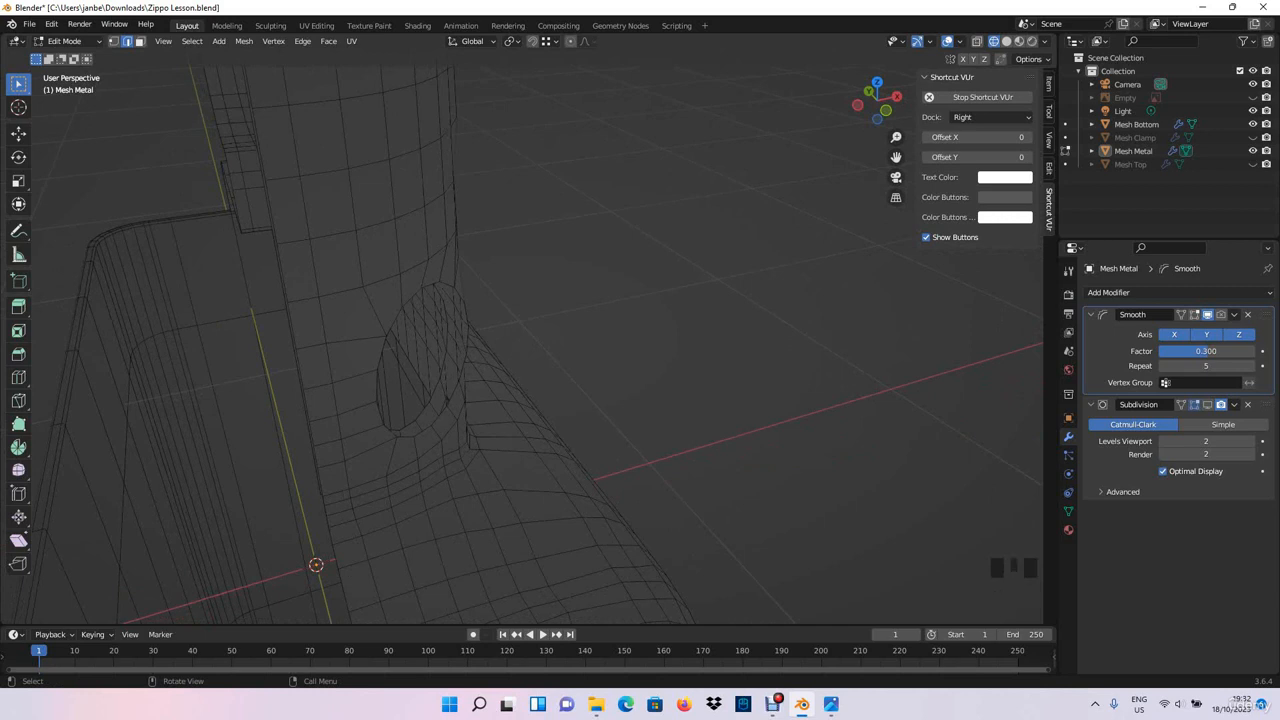
- Fill the first two rim faces between the inner and outer top edges, starting at the centre line of the curved end
scroll(430, 250, "down", 4)
middle_click_drag(430, 250, 600, 310, "shift")
scroll(440, 240, "up", 2)
scroll(645, 345, "up", 4)
left_click(593, 304, "shift")
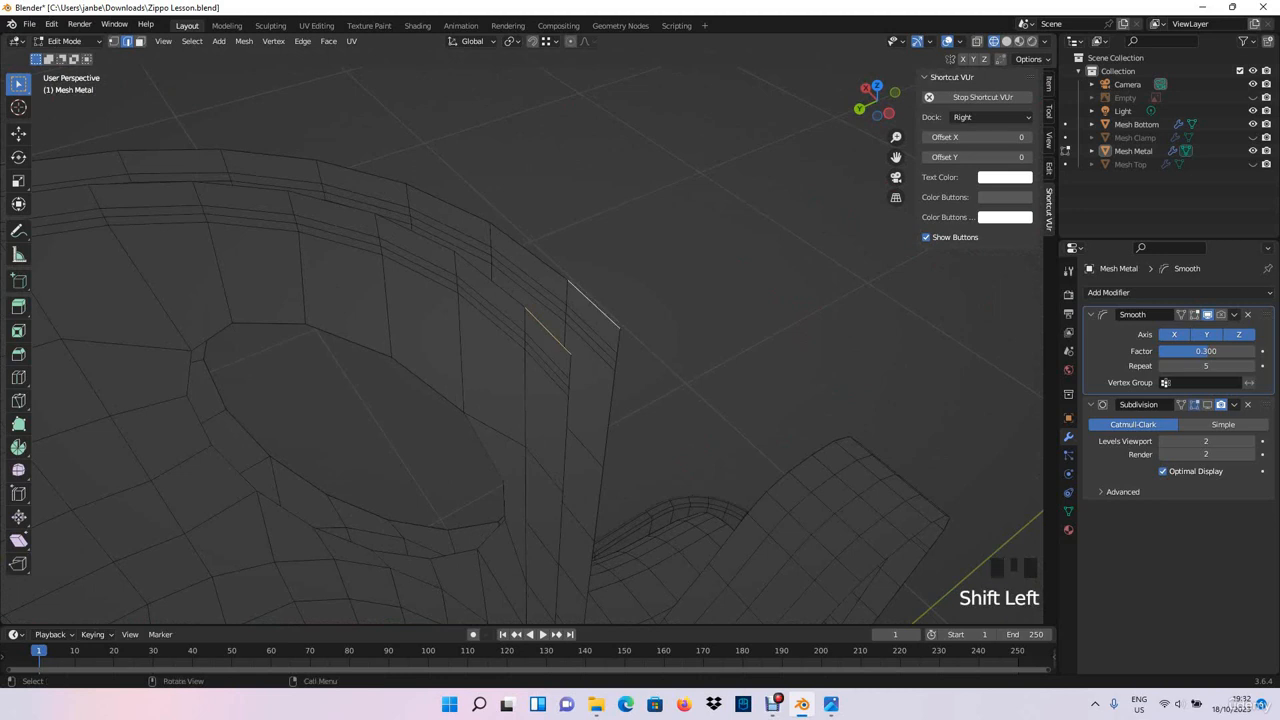
key("f")
left_click(490, 279)
left_click(529, 252, "shift")
key("f")
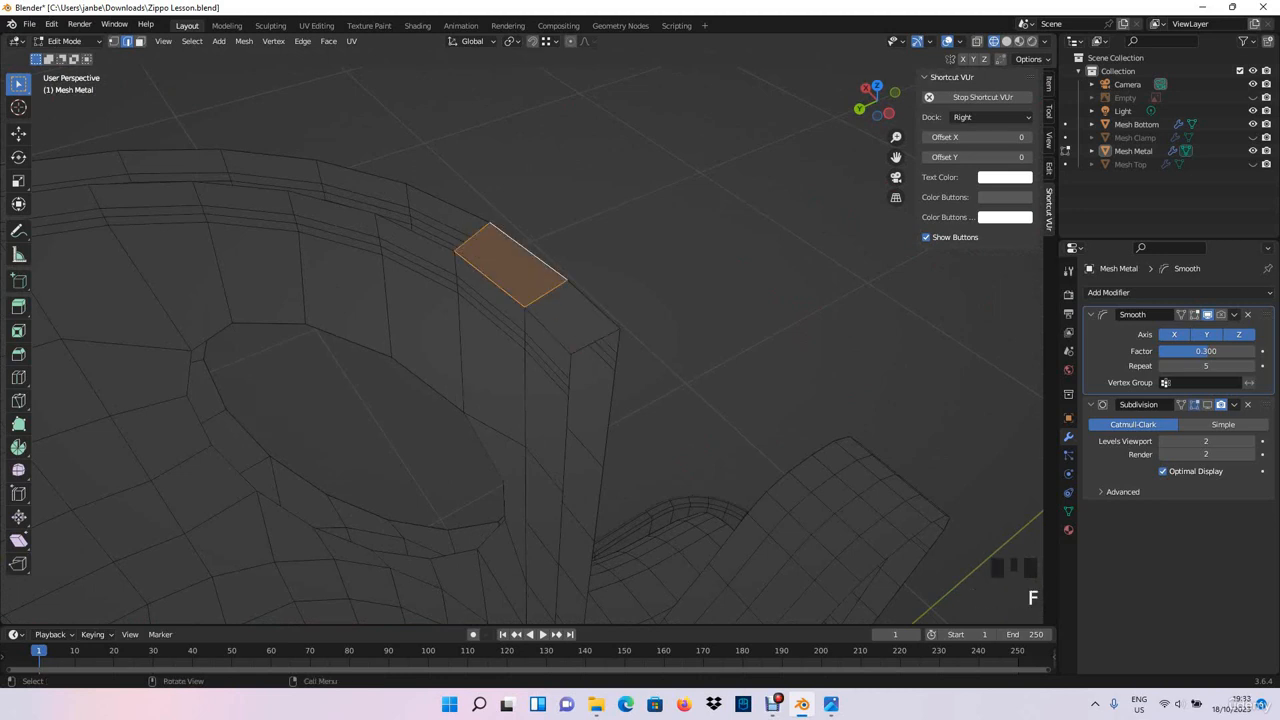
- Fill the next three faces along the rim between the inner and outer walls, above the curved end's upper hole
middle_click_drag(530, 254, 620, 309, "shift")
left_click(537, 309)
key("f")
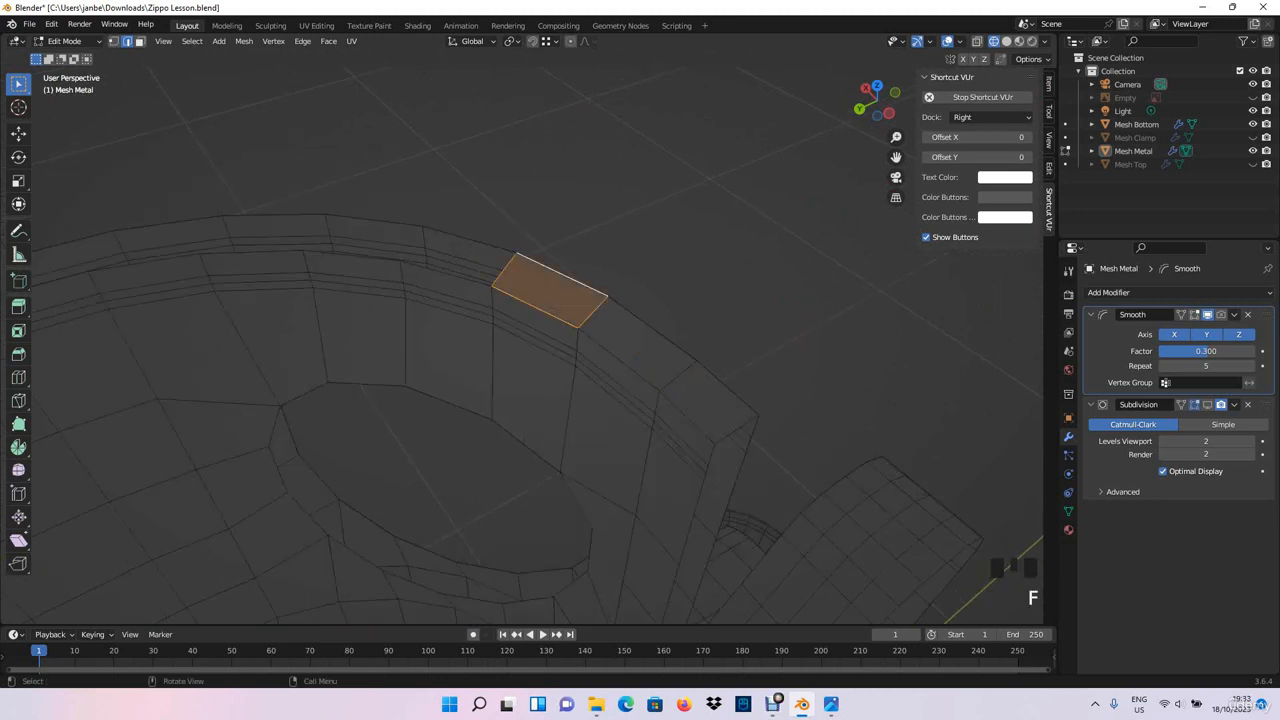
left_click(447, 275)
key("f")
left_click(352, 256)
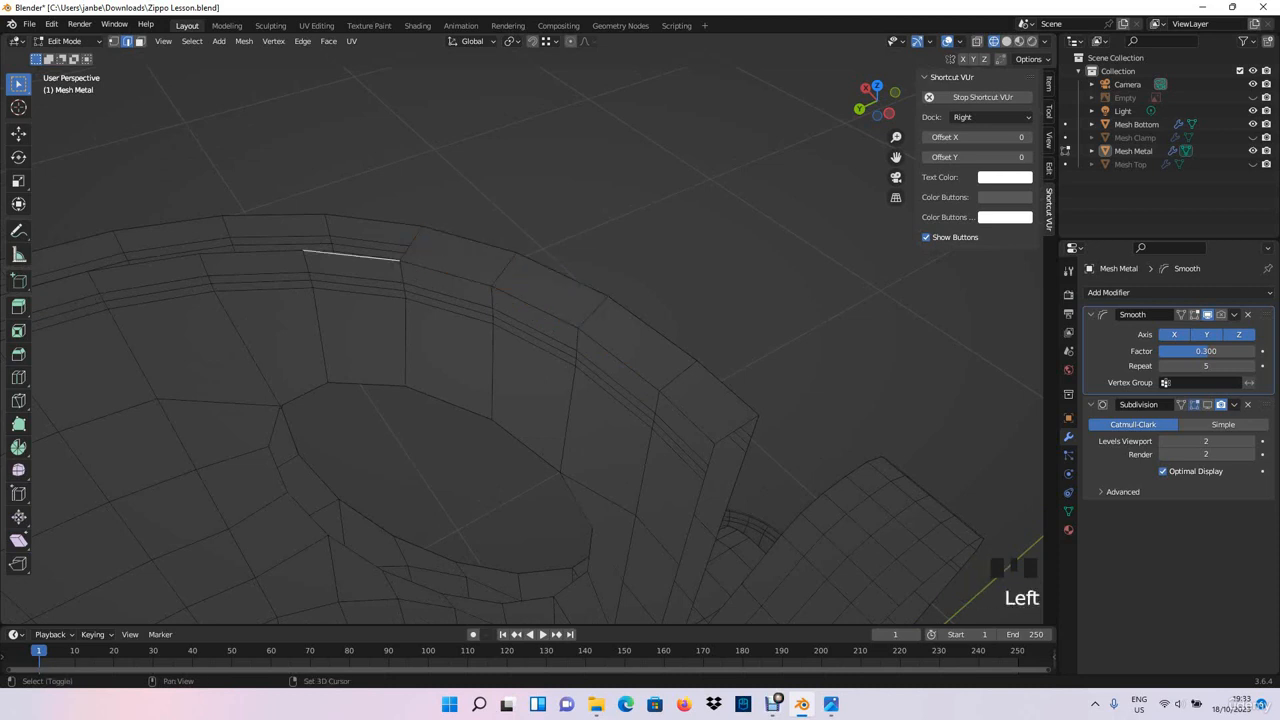
left_click(377, 220, "shift")
key("f")
- Fill two more faces between the inner and outer top edges, continuing around the chimney's rounded corner
middle_click_drag(377, 222, 617, 268, "shift")
left_click(497, 301)
left_click(503, 263, "shift")
key("f")
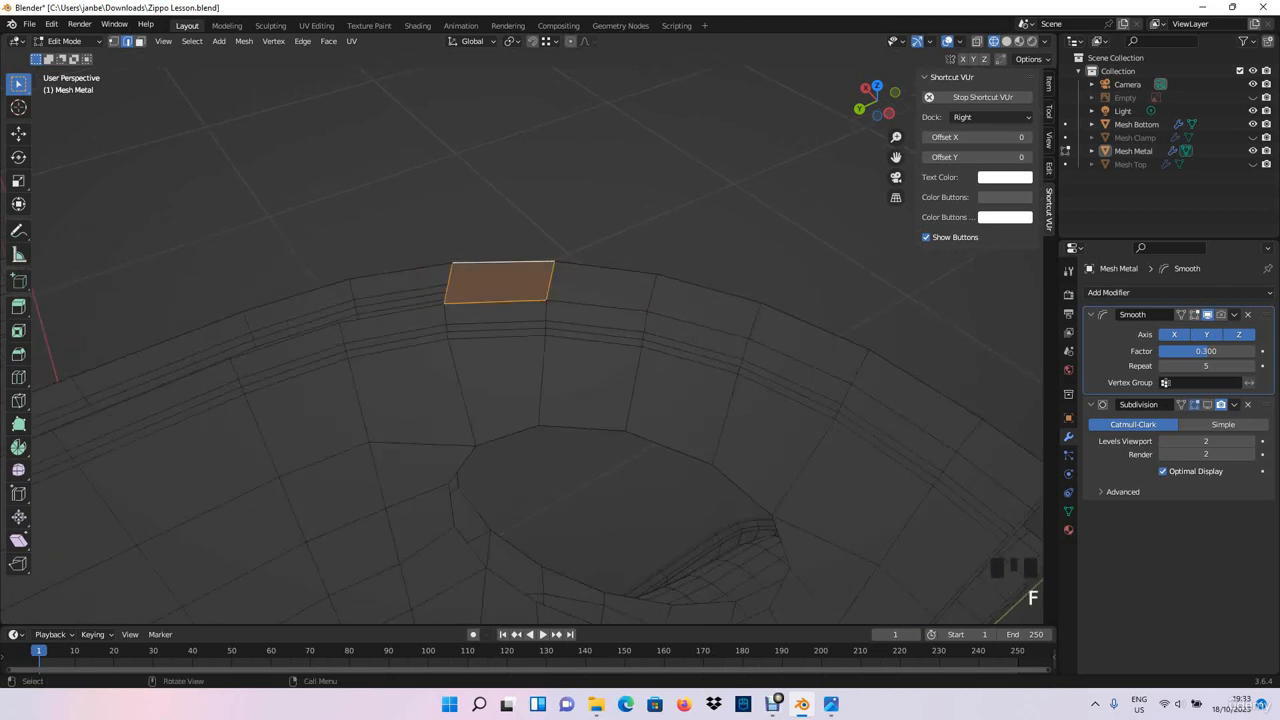
left_click(401, 307)
left_click(401, 272, "shift")
key("f")
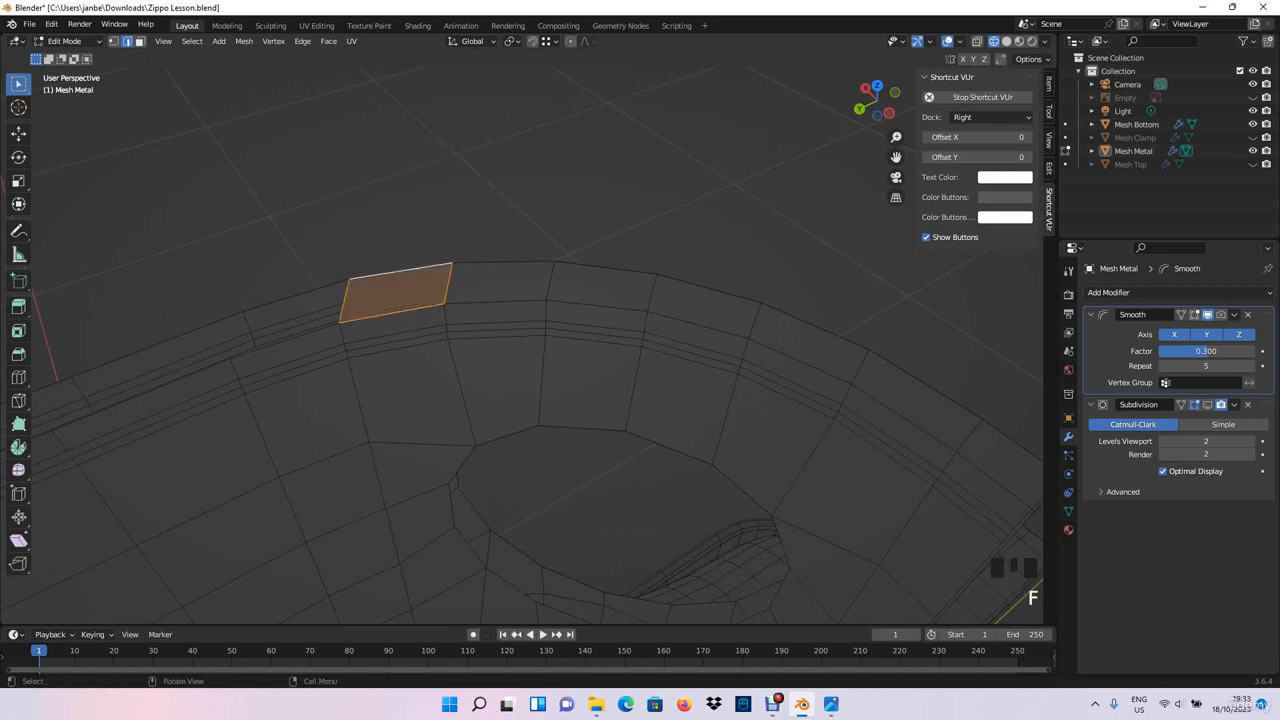
- Fill the next two rim faces between the inner and outer top edges, leaving the rounded corner toward the long straight side
middle_click_drag(401, 272, 462, 267)
left_click(484, 340)
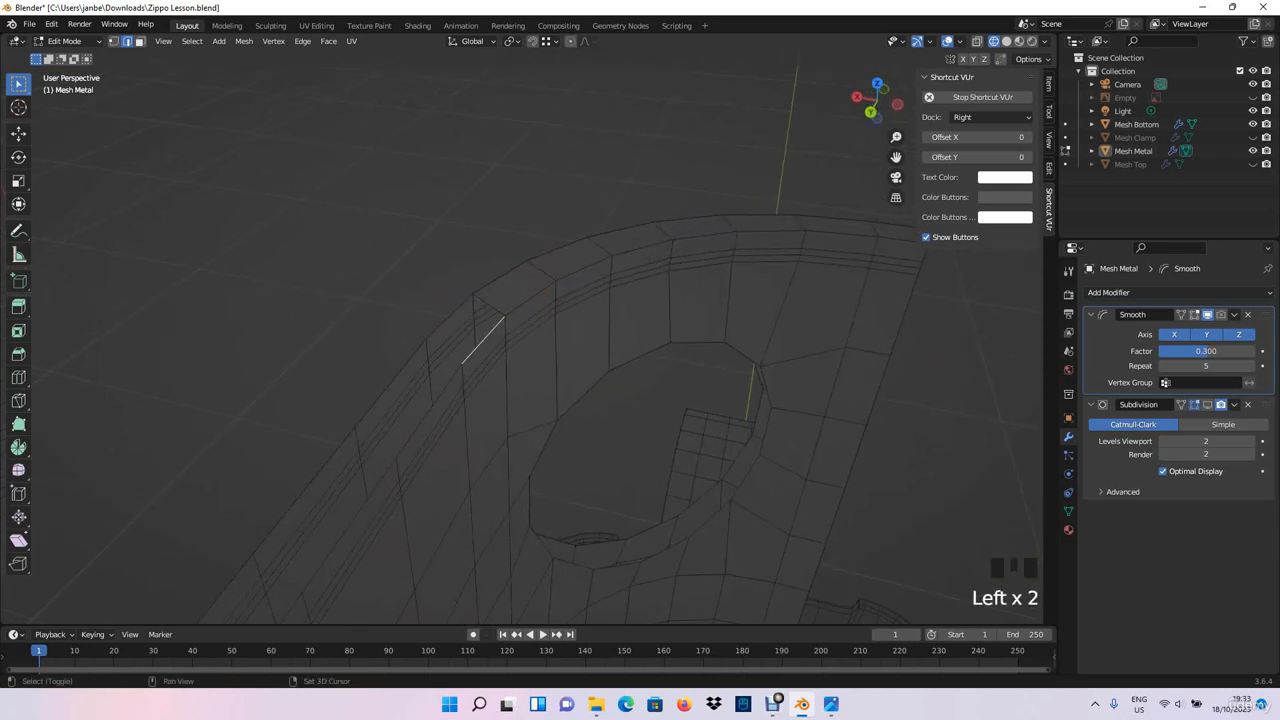
left_click(449, 317, "shift")
key("f")
left_click(430, 409)
left_click(392, 383, "shift")
key("f")
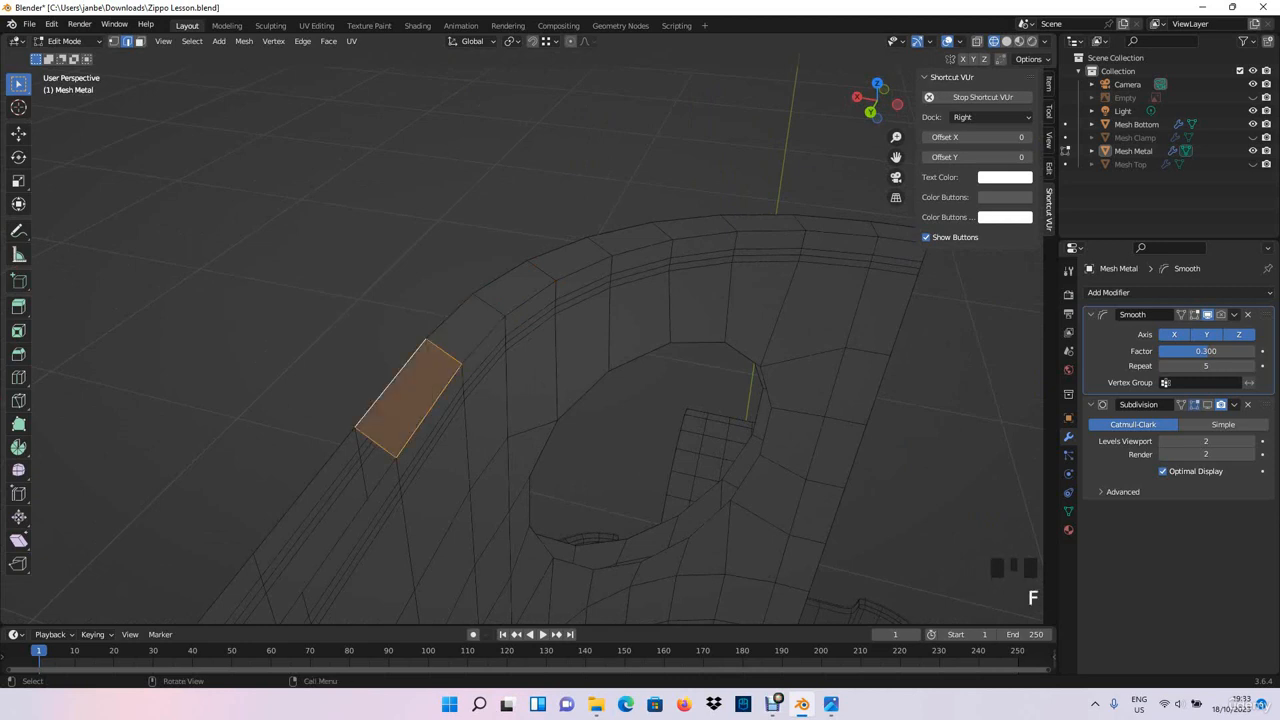
- Fill two more faces between the inner and outer top edges at the start of the long straight side
middle_click_drag(392, 383, 402, 350)
left_click(367, 411)
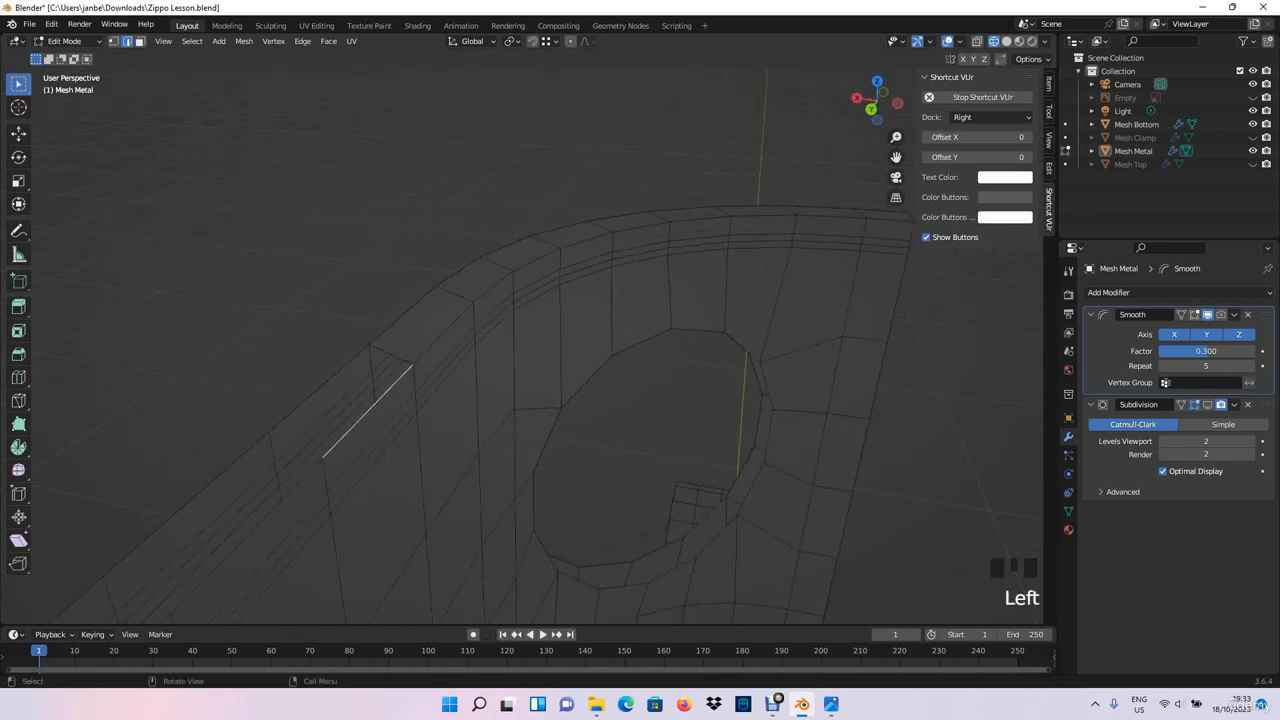
left_click(320, 388, "shift")
key("f")
left_click(250, 533)
left_click(190, 515, "shift")
key("f")
scroll(190, 515, "down", 2)
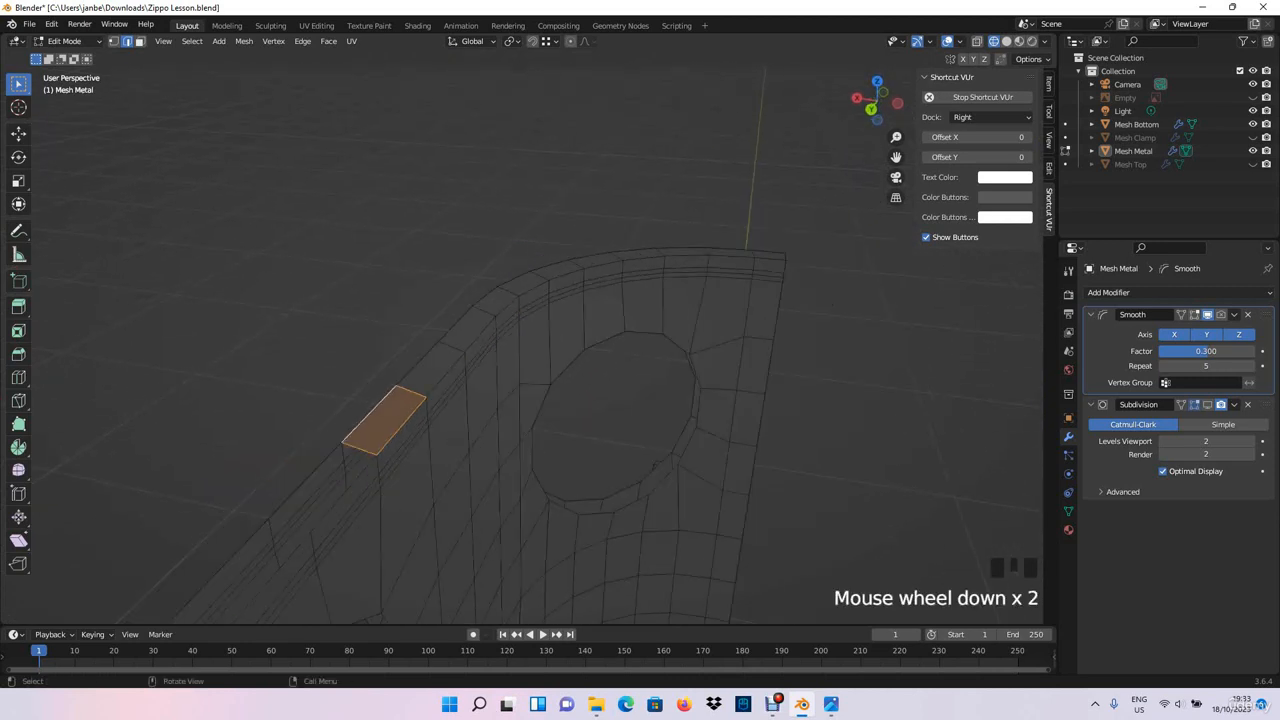
- Fill the next three rim faces along the straight side, above its first hole
middle_click_drag(370, 425, 440, 330, "shift")
left_click(420, 386)
left_click(379, 376, "shift")
key("f")
left_click(355, 459)
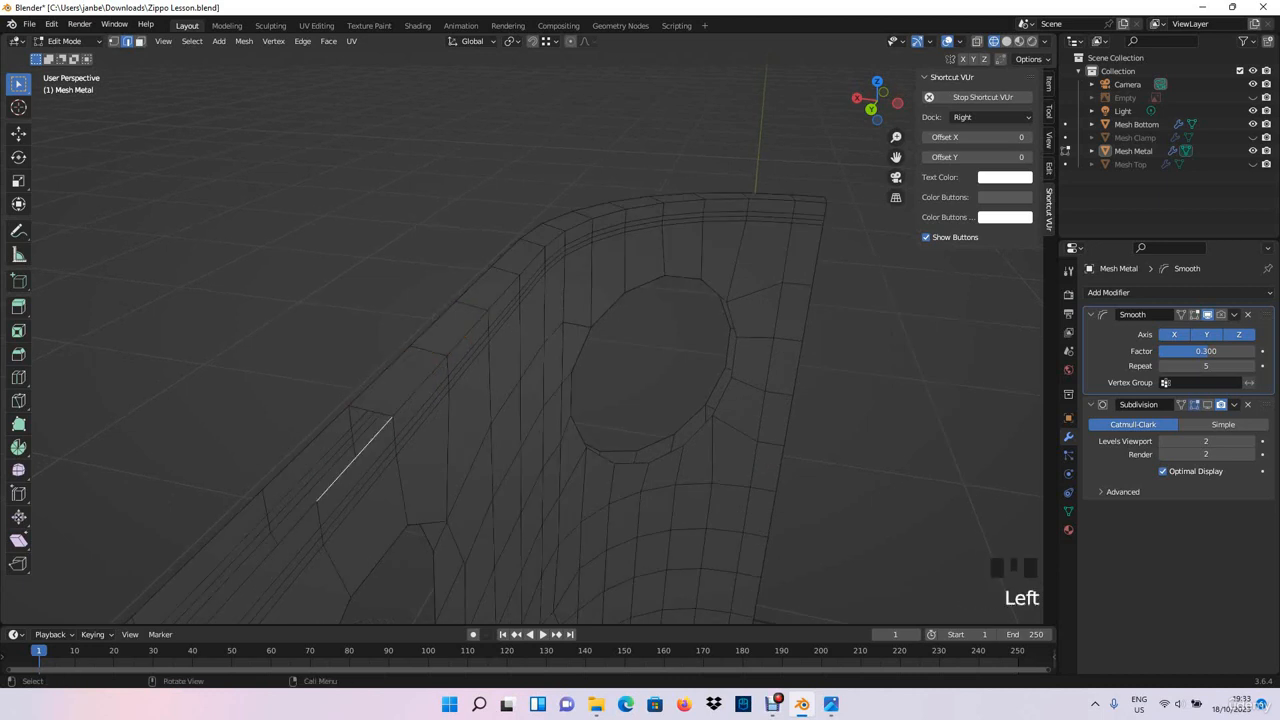
key("f")
middle_click_drag(305, 447, 364, 372, "shift")
left_click(468, 382)
left_click(402, 373, "shift")
key("f")
- Continue filling faces between the two walls' top edges along the middle of the straight side
middle_click_drag(240, 385, 510, 374, "shift")
scroll(388, 376, "down", 4)
left_click(486, 382)
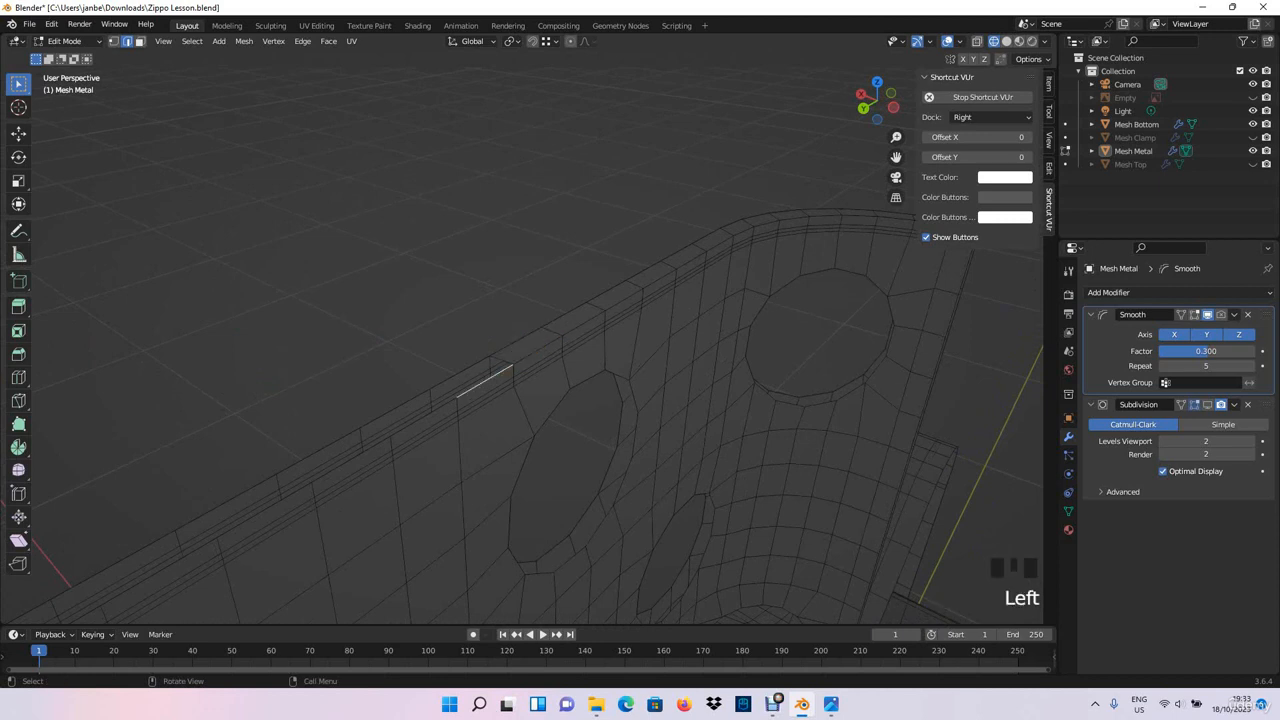
key("f")
left_click(411, 423)
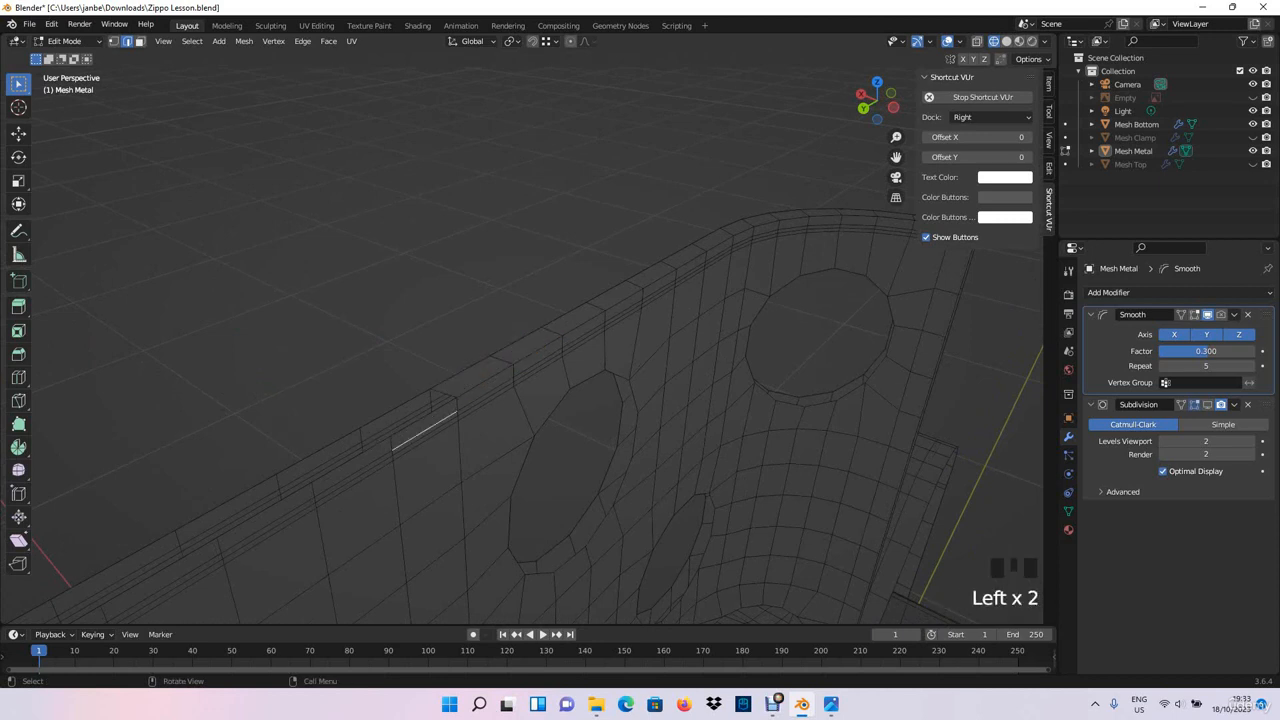
mouse_move(411, 423)
middle_mouse_down()
mouse_move(570, 430)
mouse_move(640, 400)
mouse_move(560, 410)
mouse_move(307, 389)
mouse_move(430, 420)
middle_mouse_up()
key("f")
middle_click_drag(430, 420, 375, 455)
middle_click_drag(375, 455, 425, 455, "shift")
left_click(354, 457)
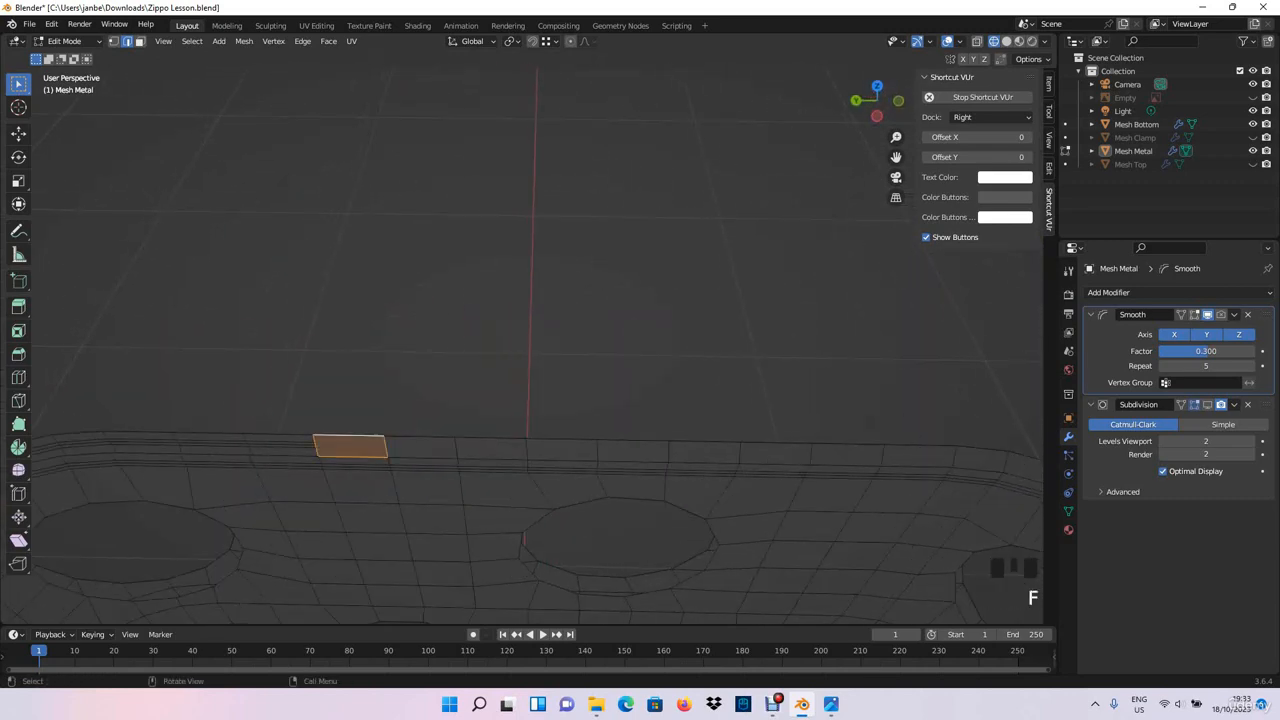
- Fill the rim faces from beyond the straight side's midpoint up to the far rounded corner
middle_click_drag(520, 340, 545, 330)
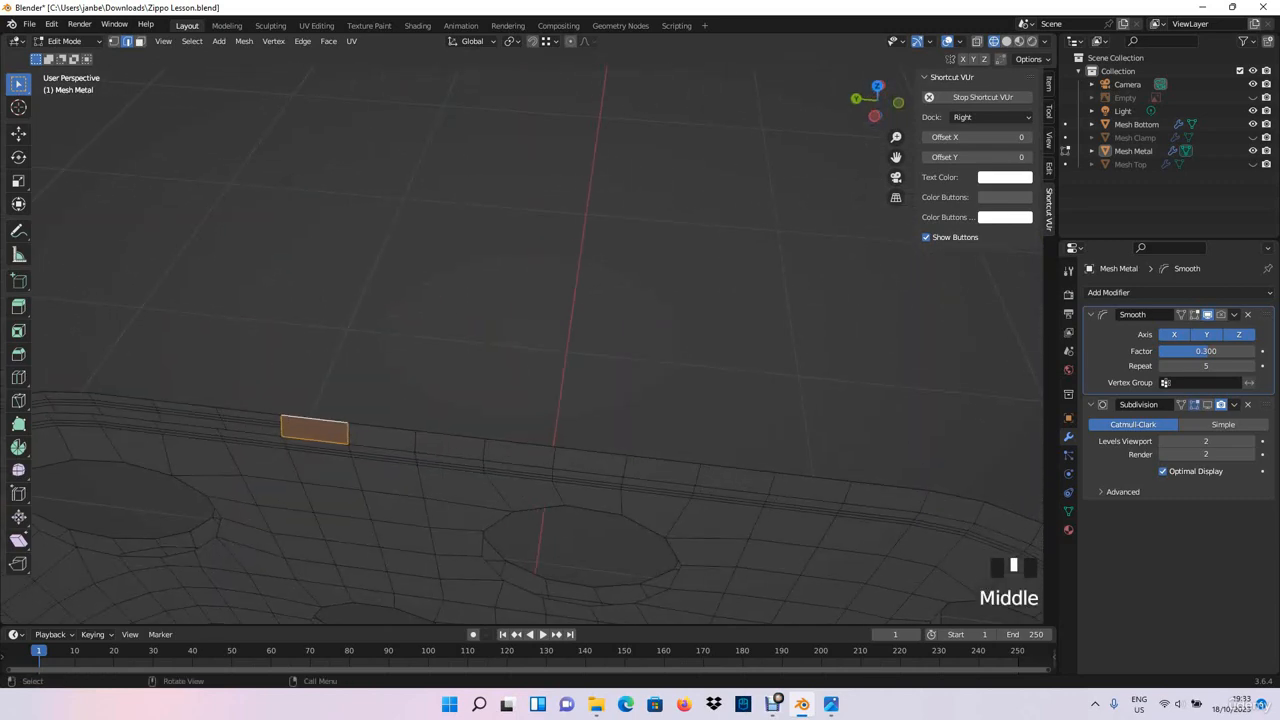
key("KP_7")
middle_click_drag(450, 300, 716, 547, "shift")
scroll(560, 378, "up", 4)
middle_click_drag(396, 568, 482, 508)
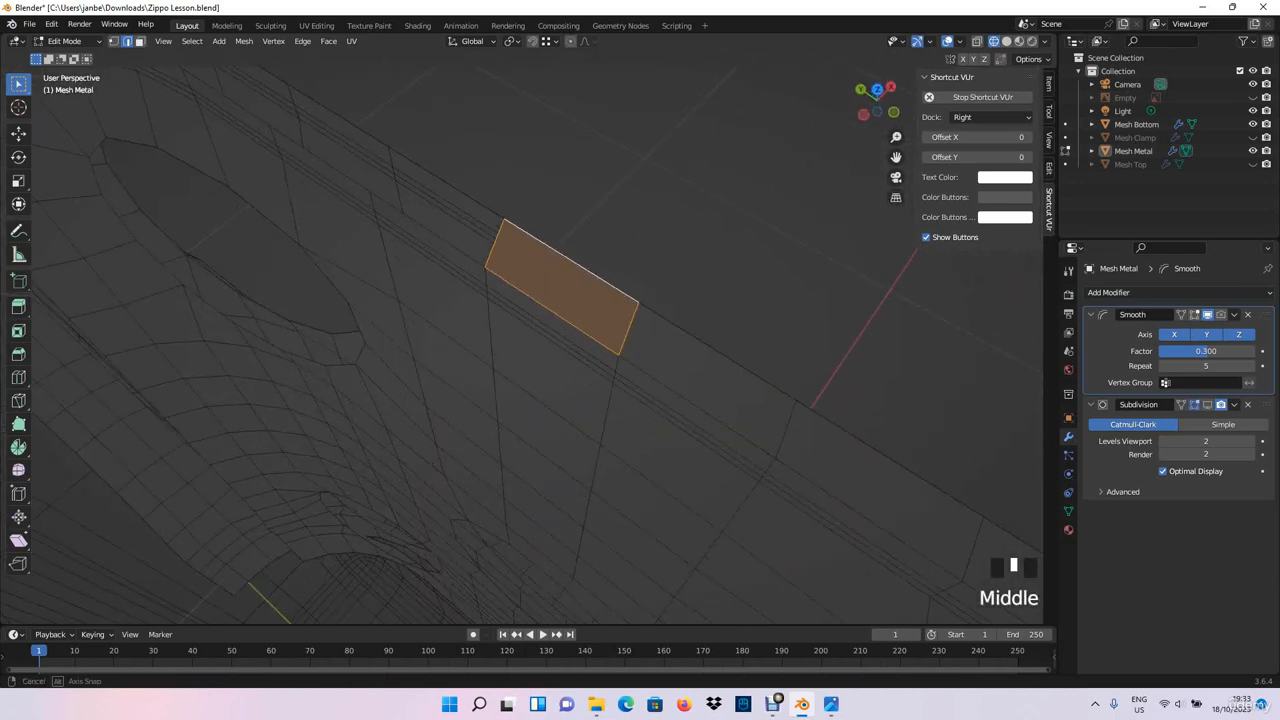
left_click(430, 231)
key("f")
middle_click_drag(446, 190, 680, 330, "shift")
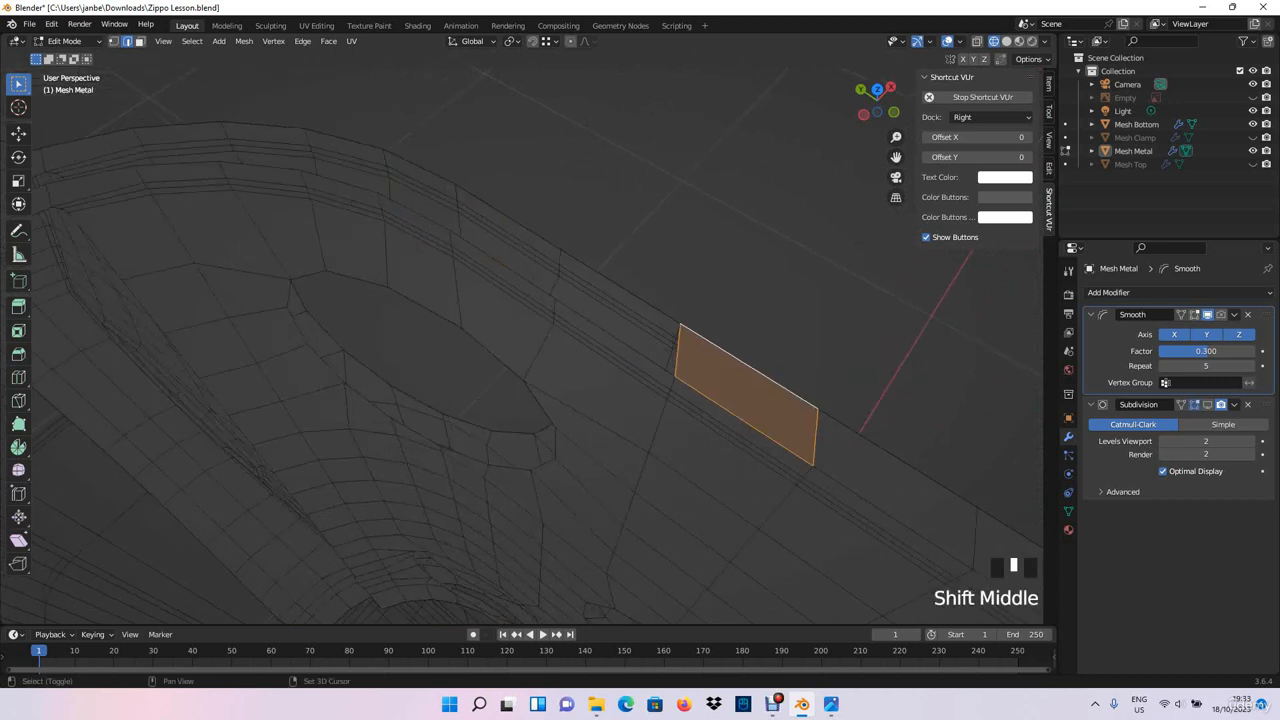
left_click(616, 338)
key("f")
left_click(504, 264)
left_click(510, 218, "shift")
key("f")
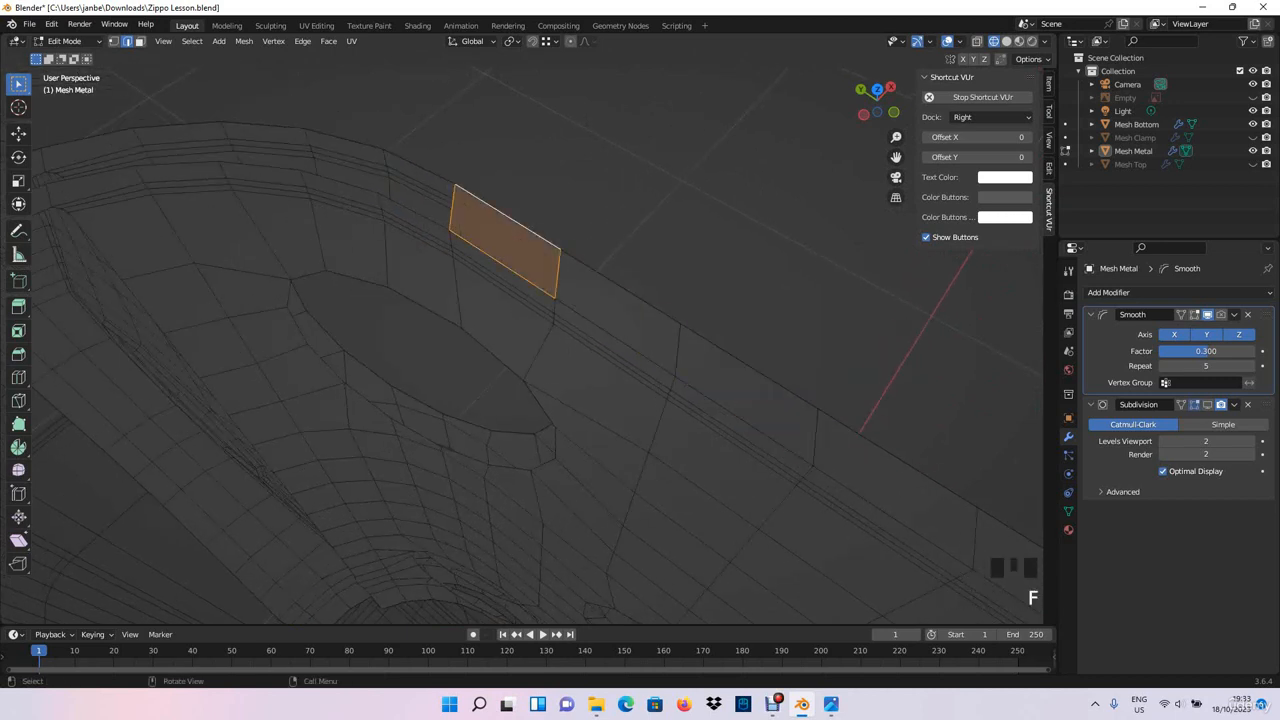
- Fill the remaining rim faces around the far rounded corner, above the last hole and on toward the chimney's other end
left_click(415, 211)
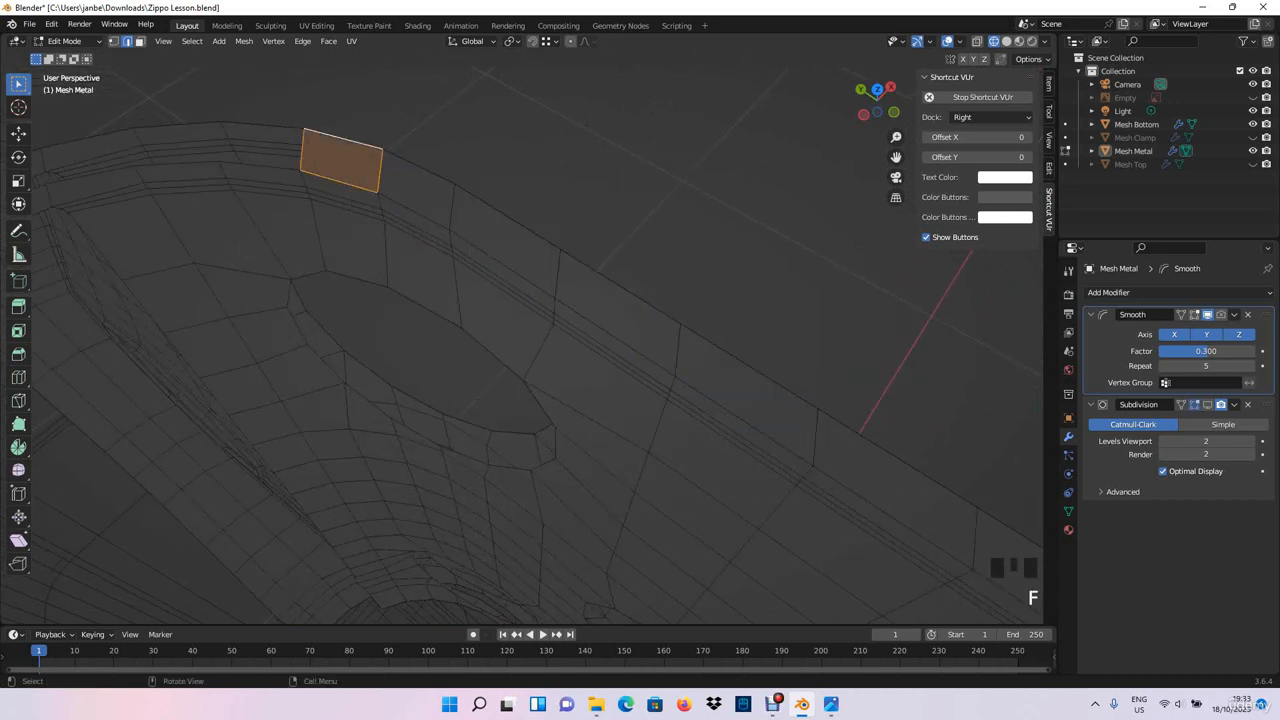
middle_click_drag(180, 170, 434, 239, "shift")
left_click(435, 240)
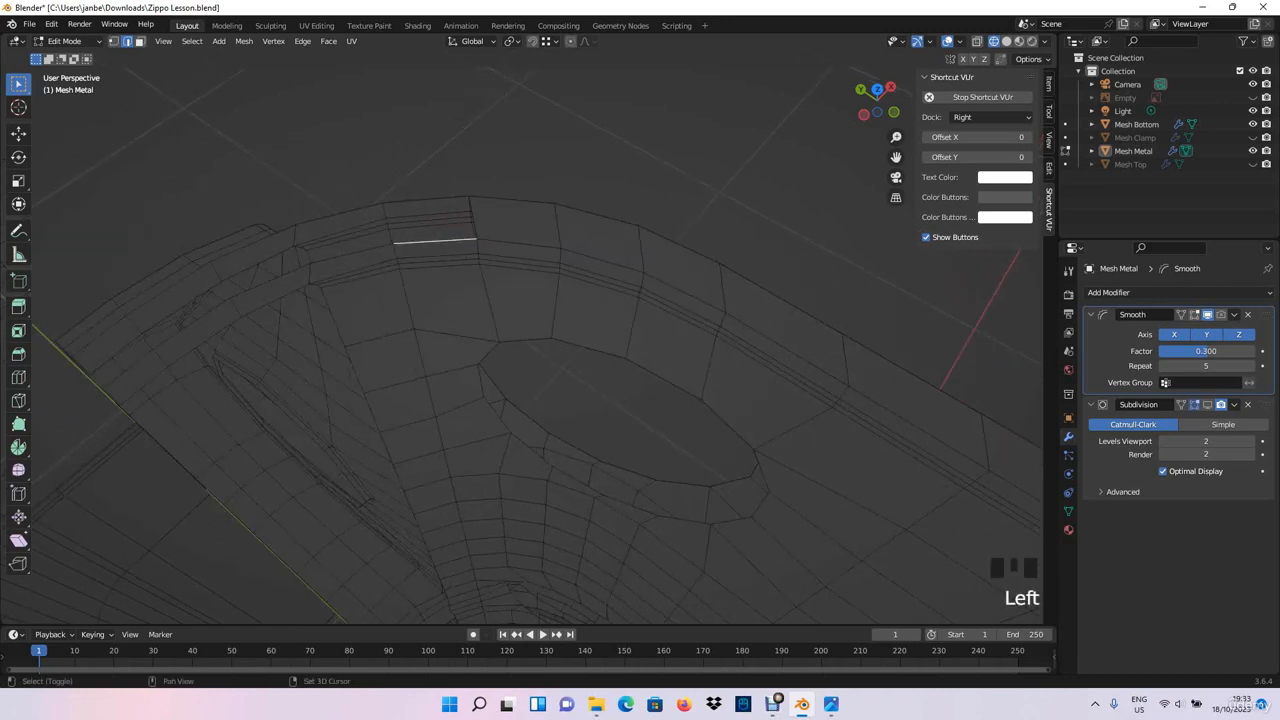
left_click(350, 252)
left_click(341, 213, "shift")
key("f")
middle_click_drag(341, 213, 532, 168, "shift")
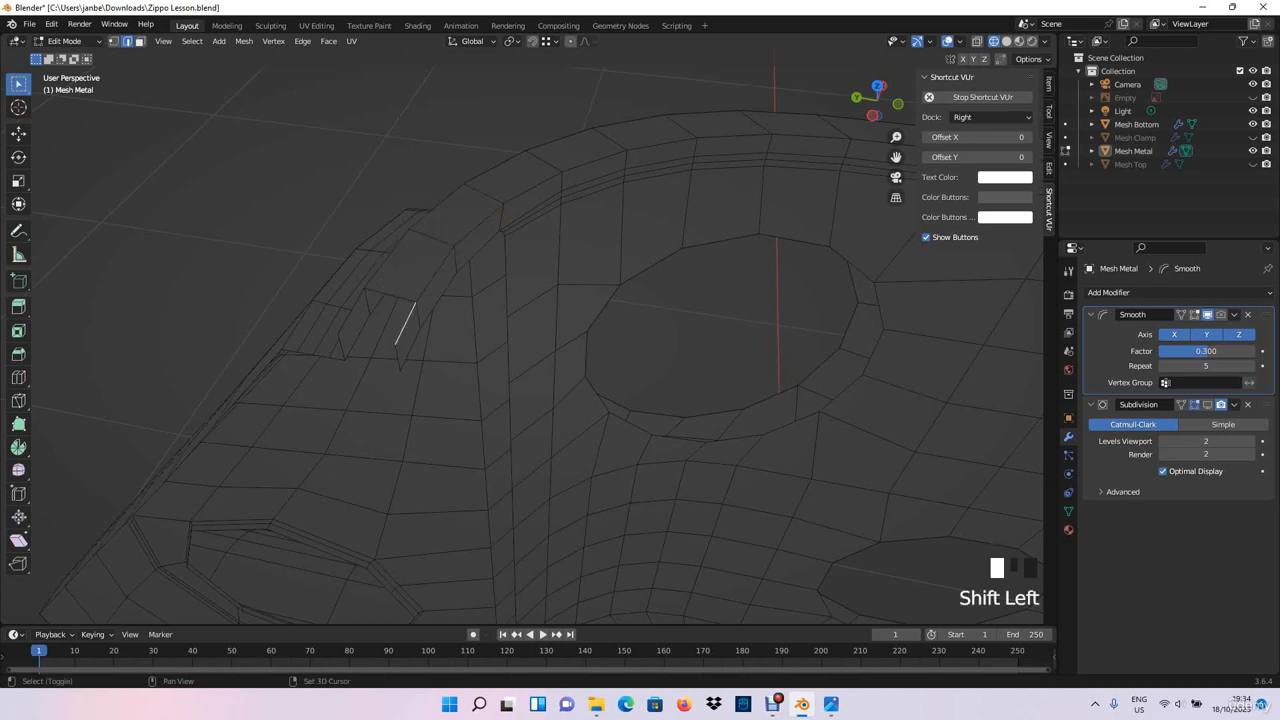
middle_click_drag(352, 311, 390, 302)
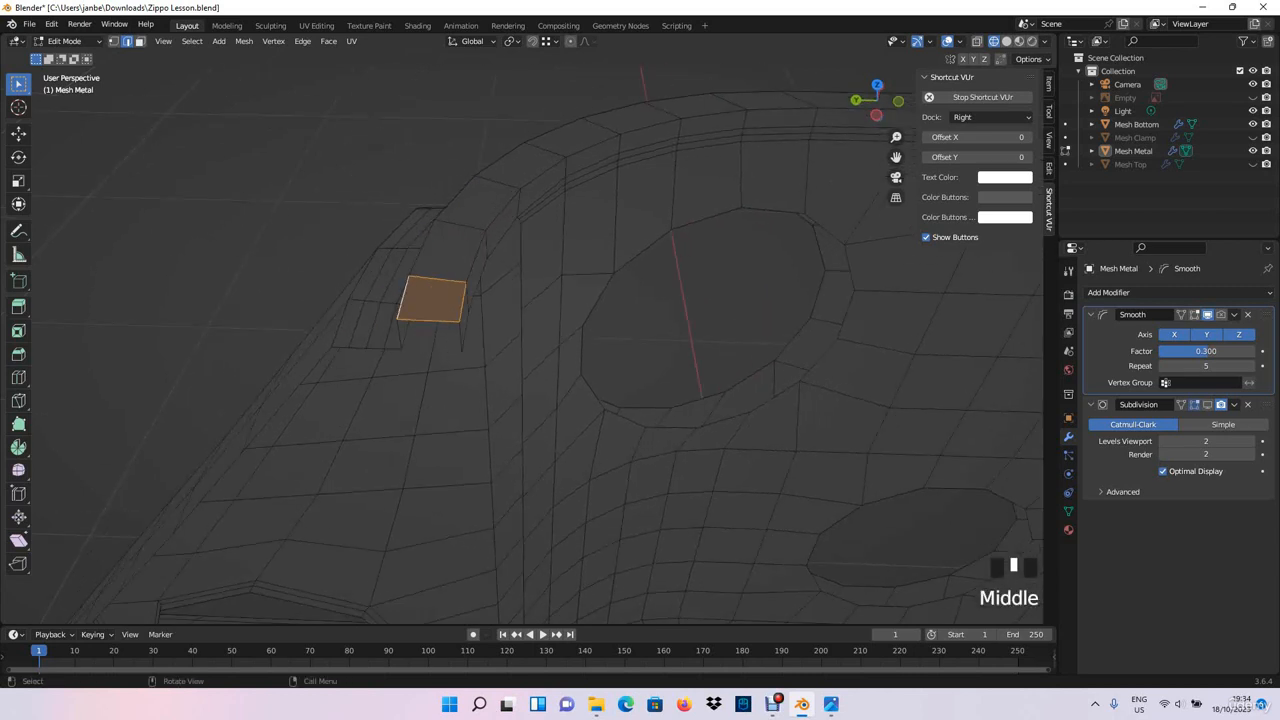
- Move the inner rim vertex and the one beneath it into line with the inner wall's last vertical edge
mouse_move(432, 312)
middle_mouse_down()
mouse_move(325, 290)
mouse_move(322, 261)
mouse_move(406, 328)
mouse_move(436, 319)
mouse_move(440, 385)
mouse_move(400, 340)
mouse_move(420, 345)
mouse_move(400, 326)
mouse_move(422, 302)
middle_mouse_up()
scroll(436, 319, "up", 2)
scroll(440, 385, "up", 1)
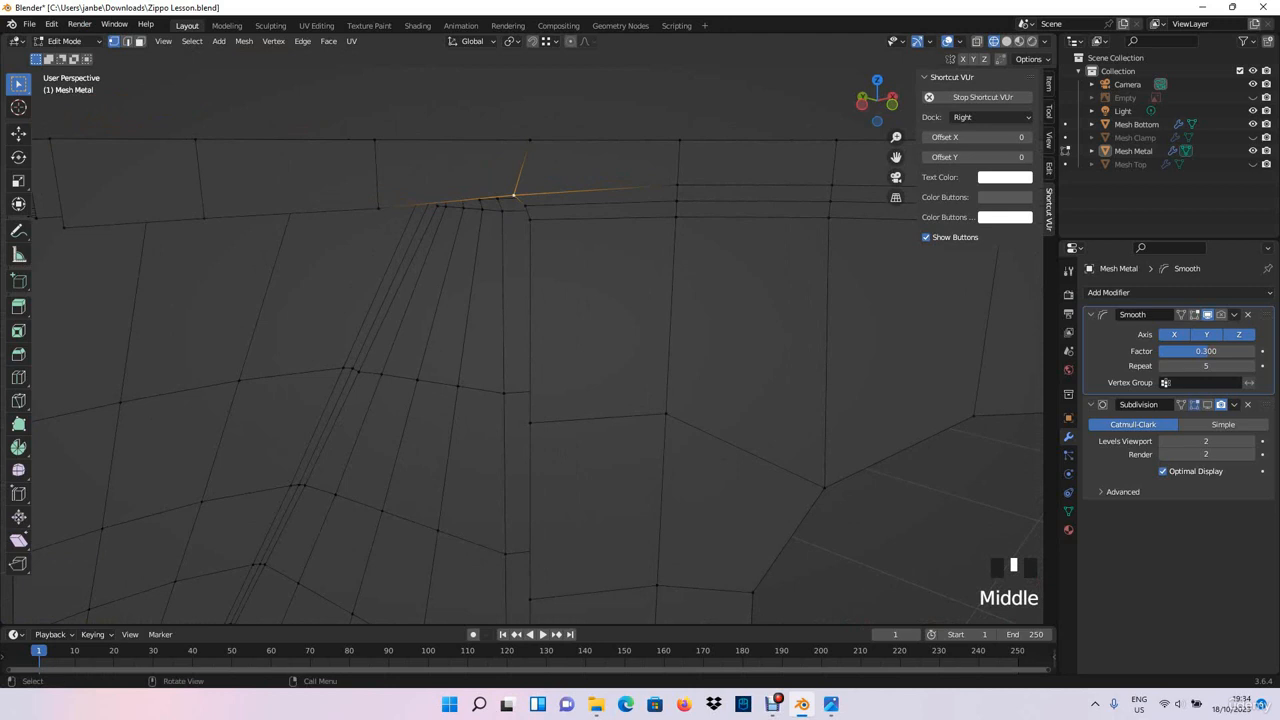
key("g")
left_click(522, 195)
left_click(522, 195)
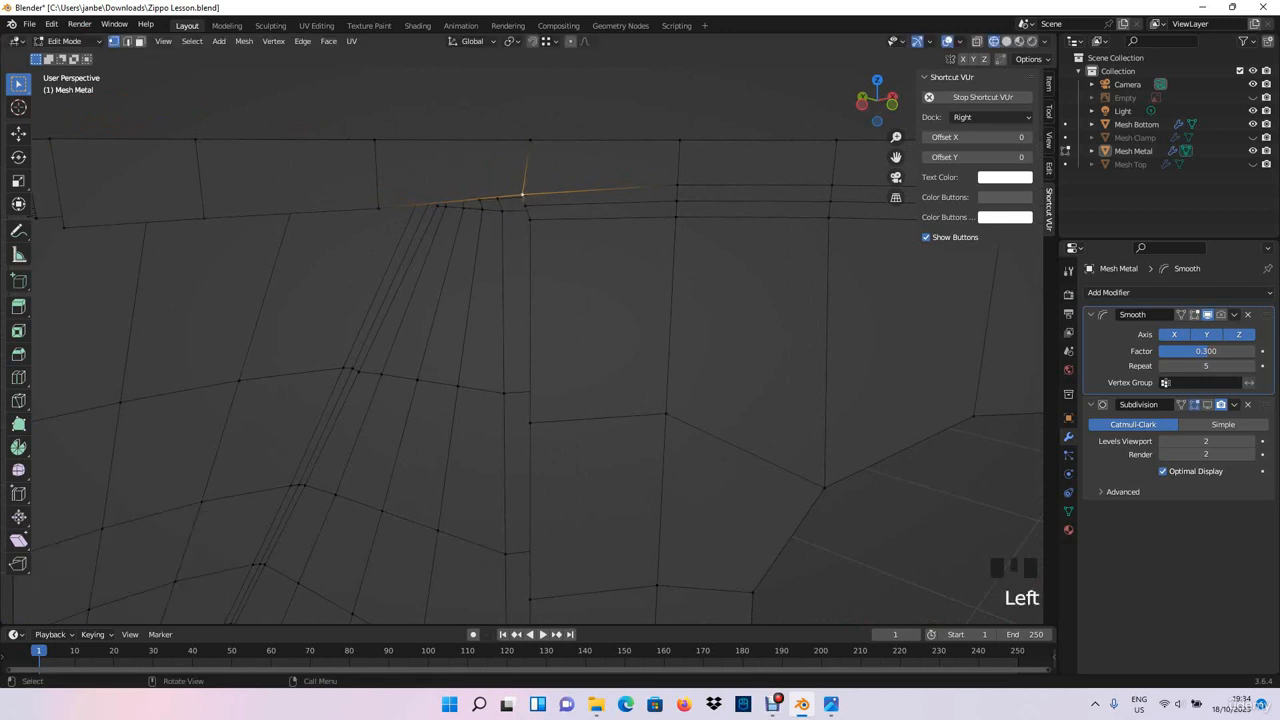
key("g")
left_click(525, 198)
left_click(525, 206)
key("g")
left_click(527, 208)
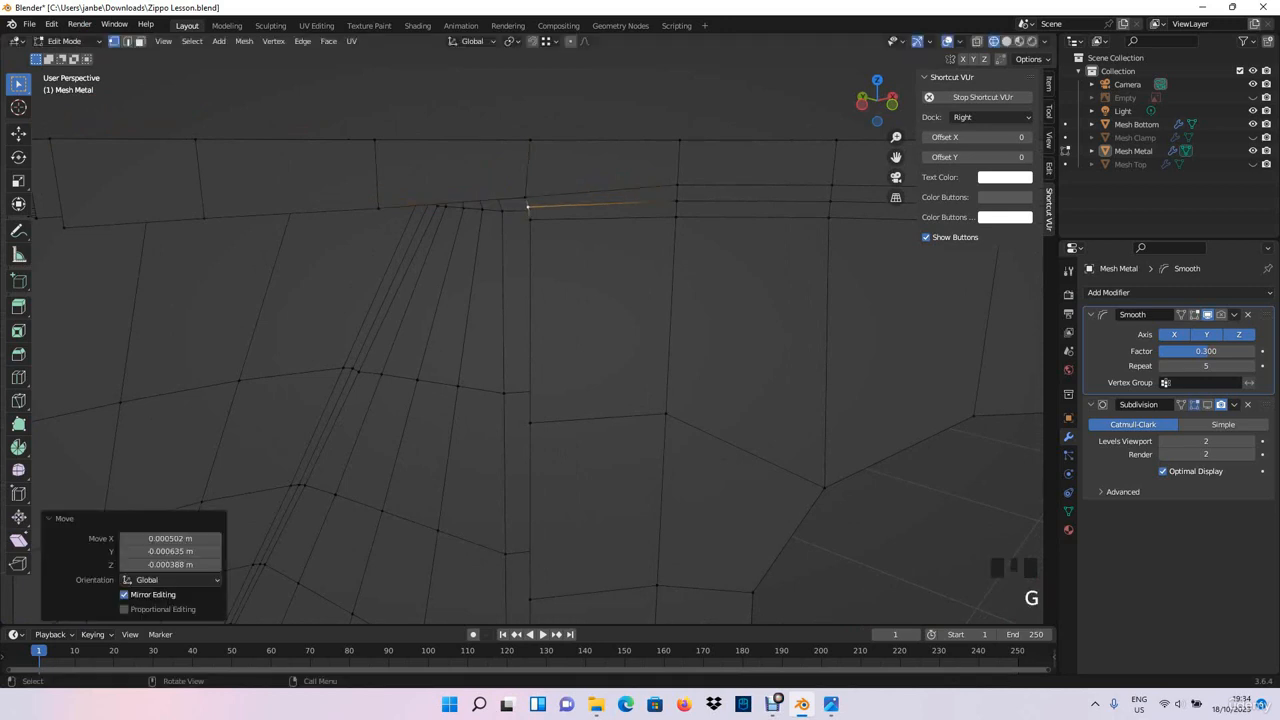
key("g")
left_click(527, 199)
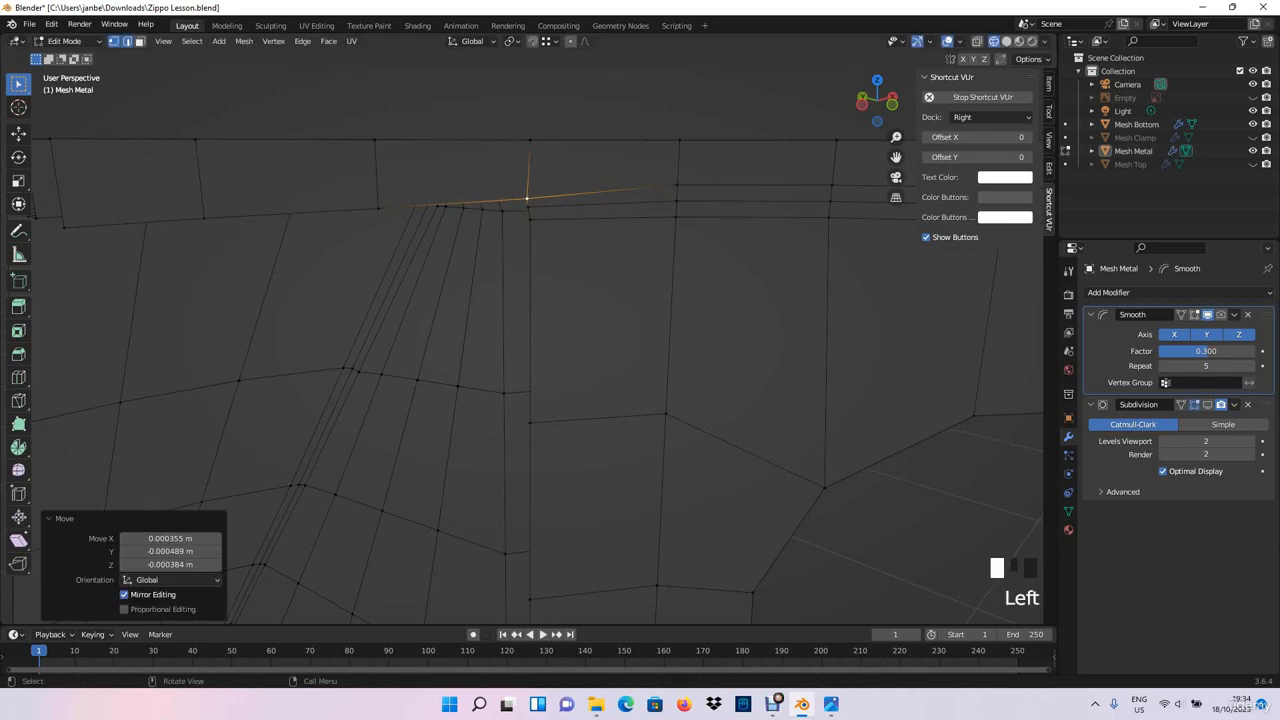
- Turn on vertex snapping and extrude the inner rim edge beside the open wall down twice, onto the neighbouring loop vertices
left_click(127, 41)
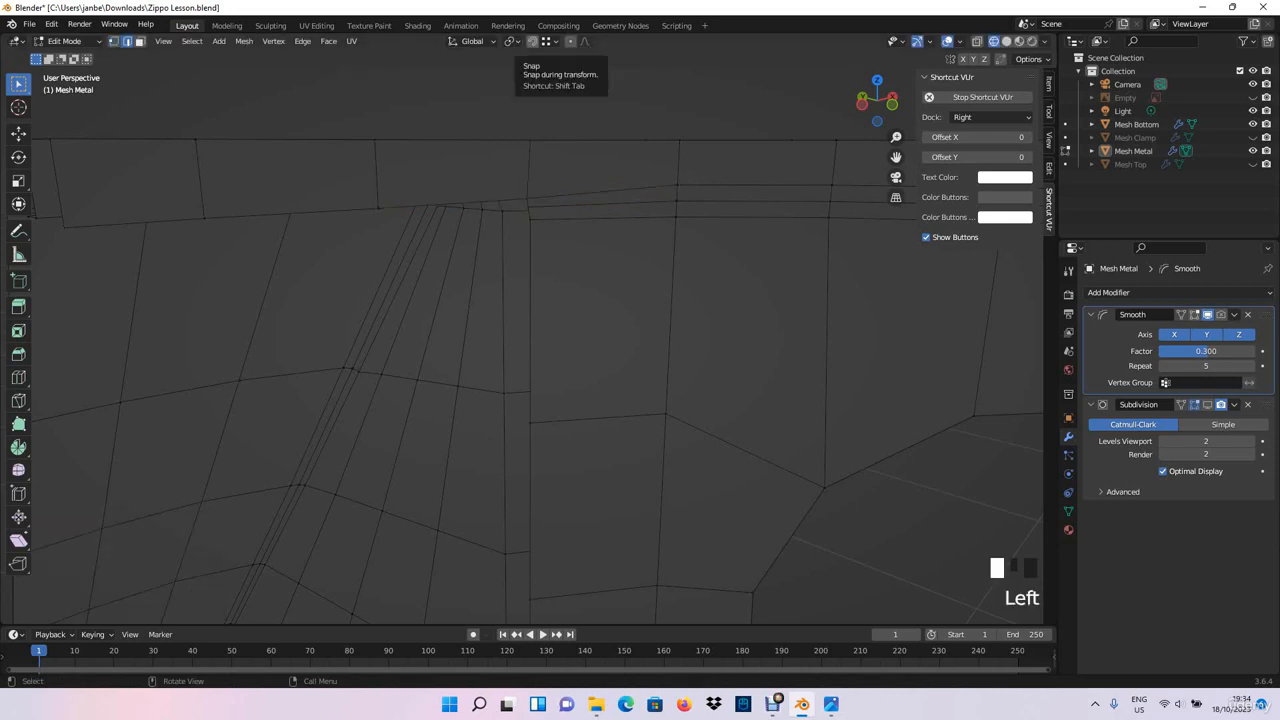
left_click(531, 41)
left_click(549, 41)
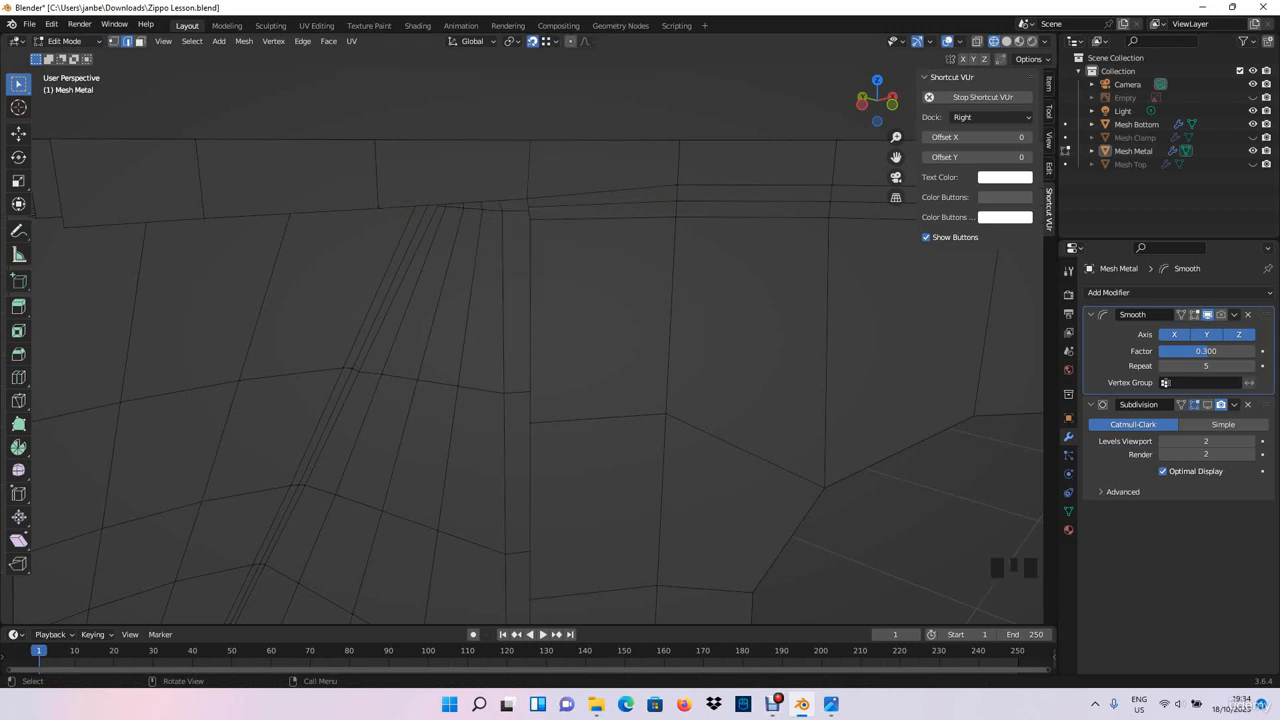
middle_click_drag(455, 210, 488, 452)
scroll(470, 212, "up", 4)
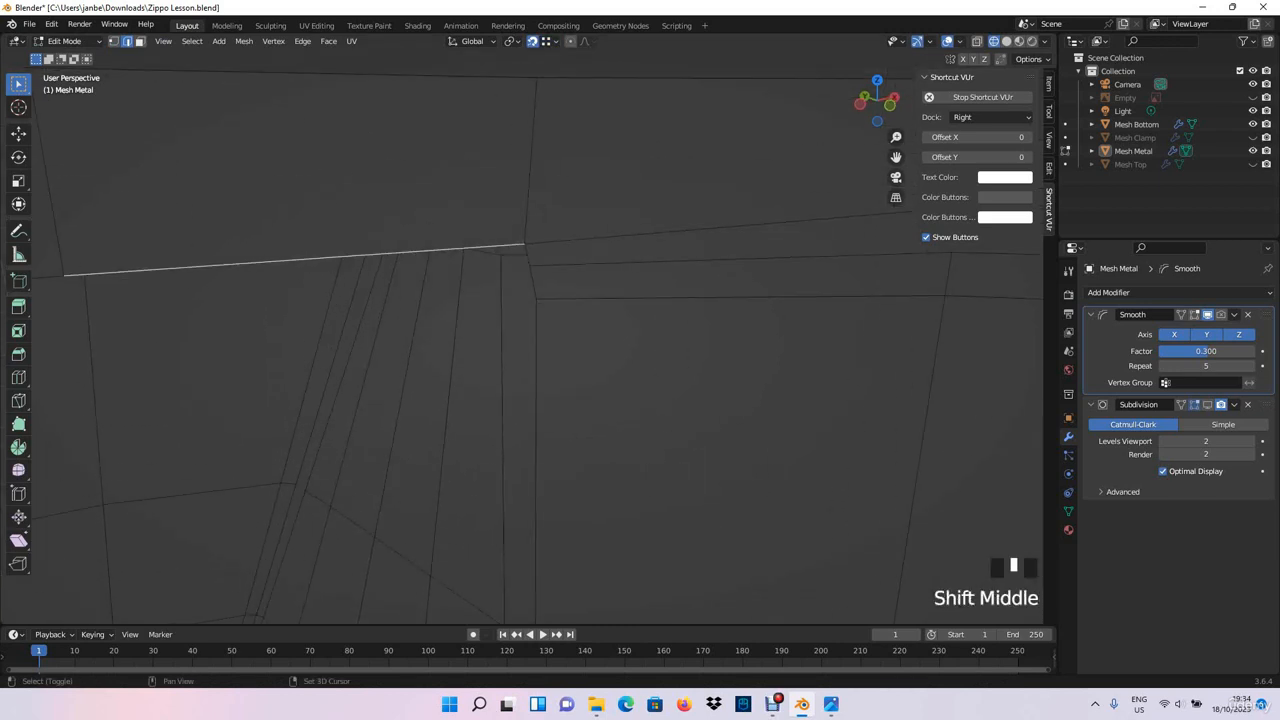
key("e")
left_click(529, 266)
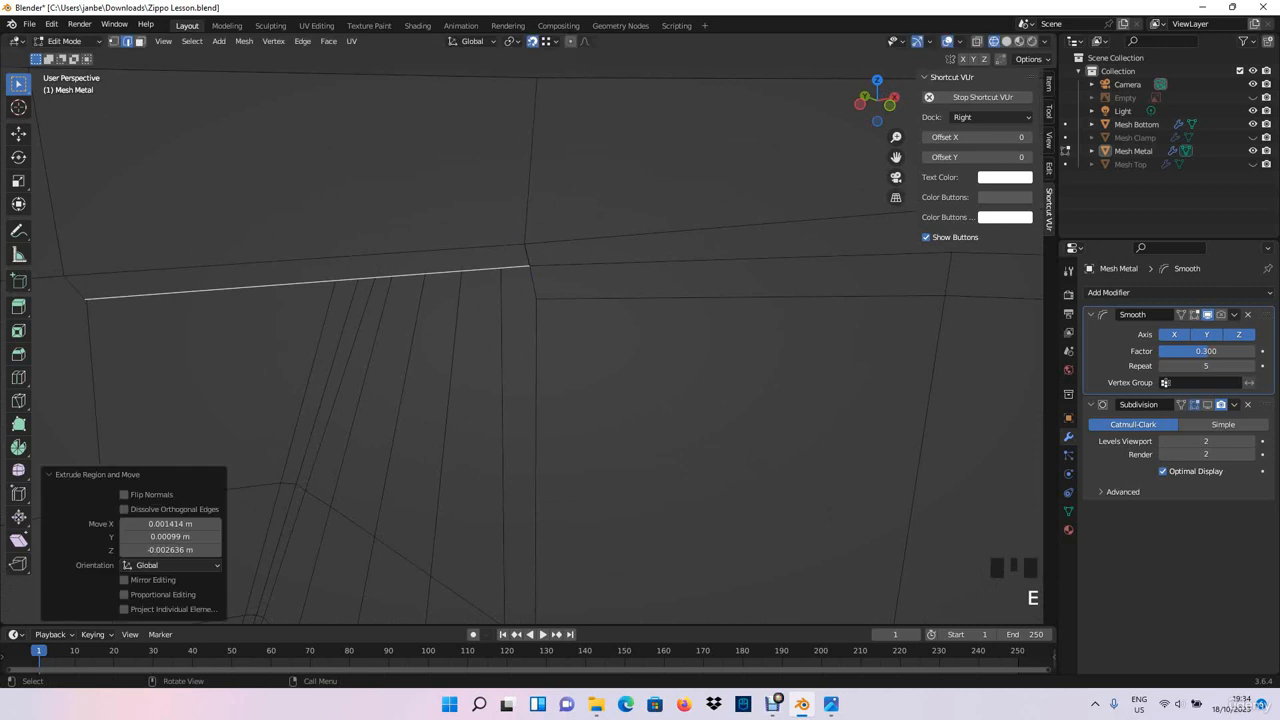
left_click(535, 299)
middle_click_drag(535, 299, 860, 256, "shift")
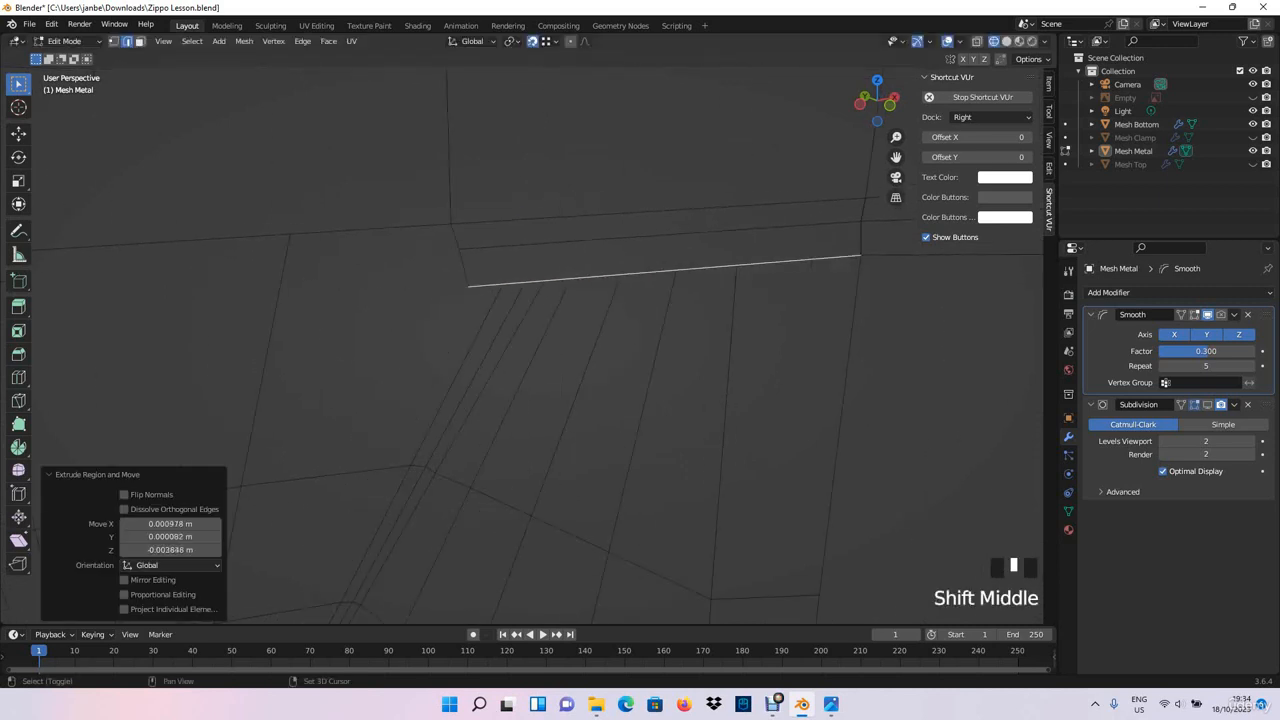
- Extrude the second open inner rim edge down in two strips, snapping each to the first column's vertices
left_click(385, 228)
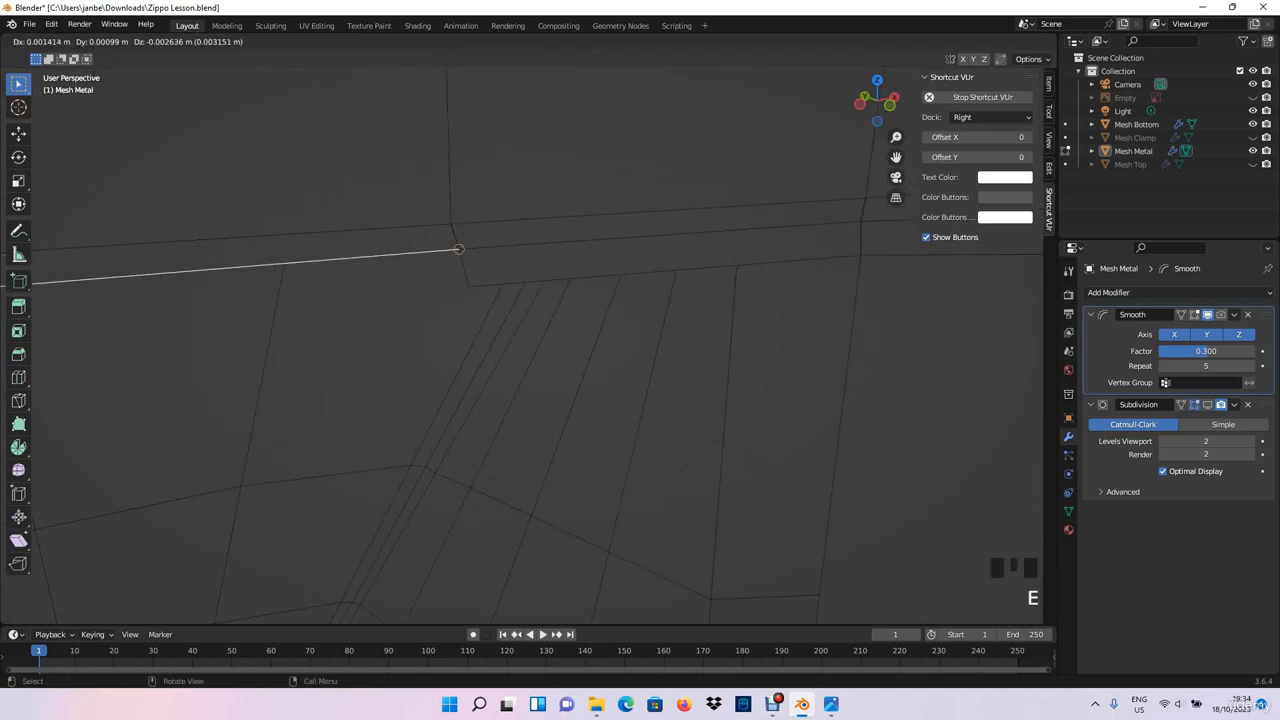
key("e")
left_click(468, 287)
scroll(468, 287, "down", 3)
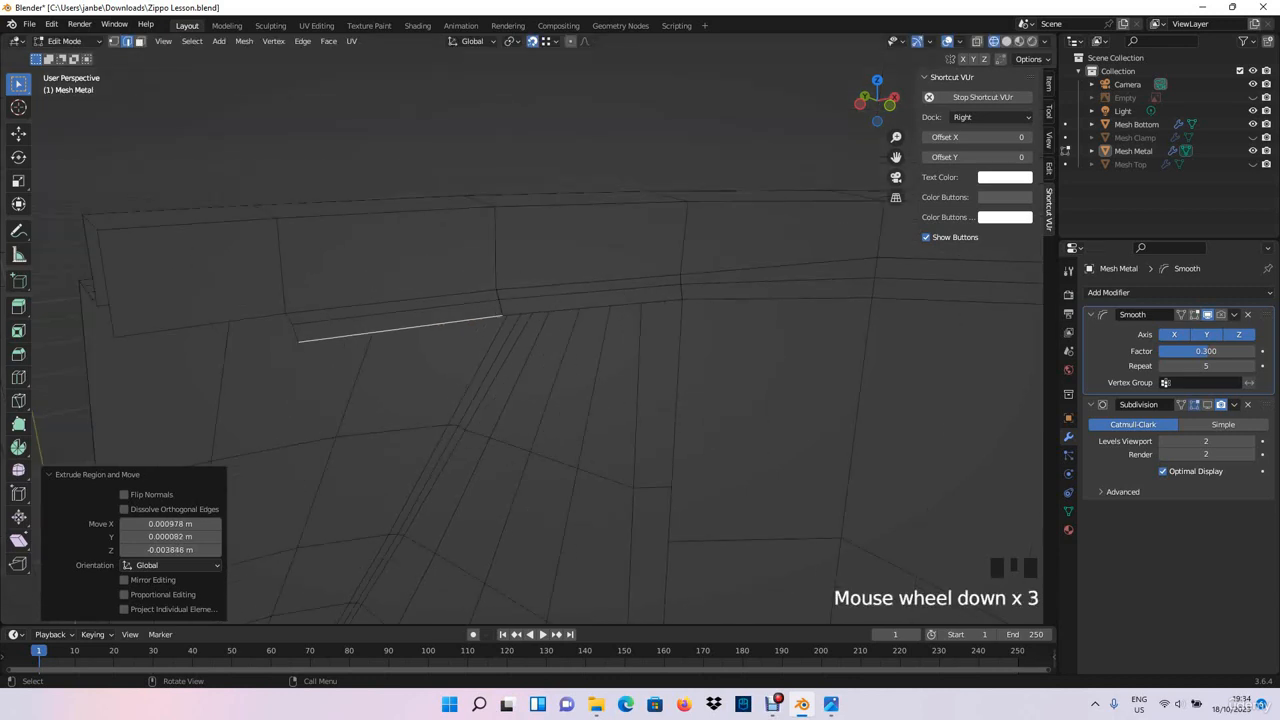
- Extrude the third open inner rim edge down in two strips, snapped to the second column's loop vertices
middle_click_drag(468, 287, 732, 247)
left_click(490, 260)
scroll(490, 260, "up", 2)
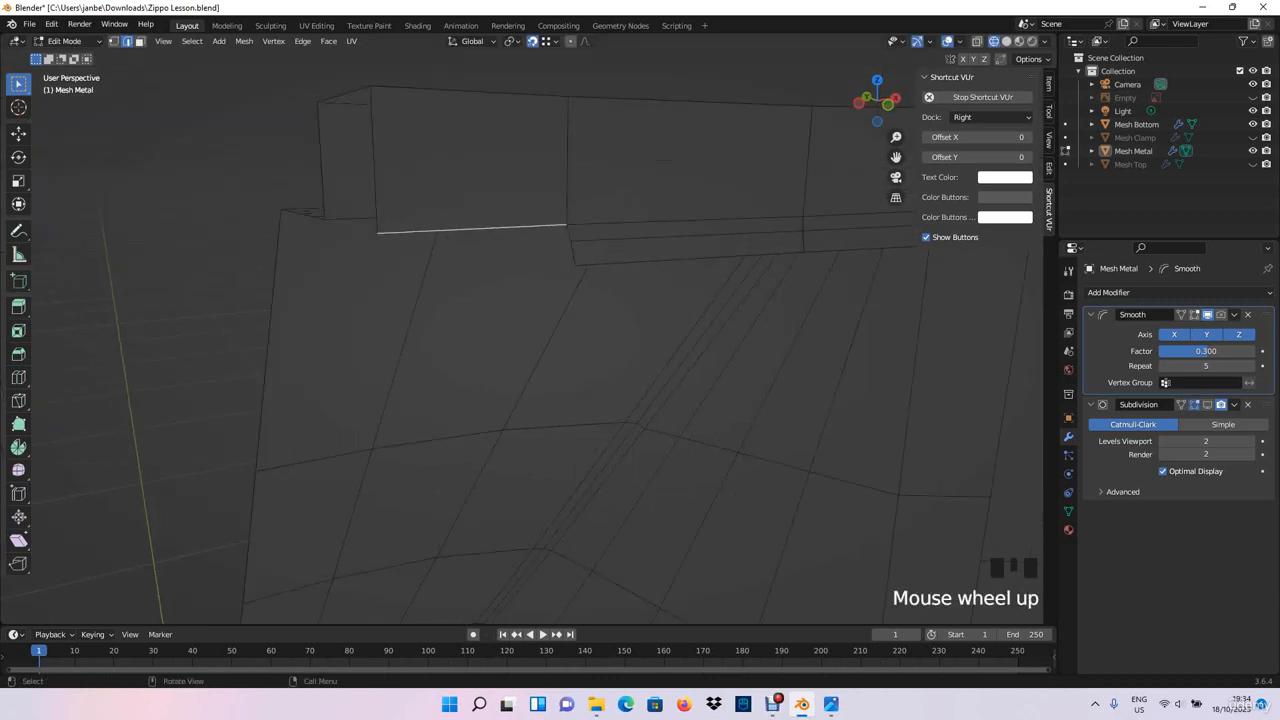
key("e")
left_click(588, 204)
key("e")
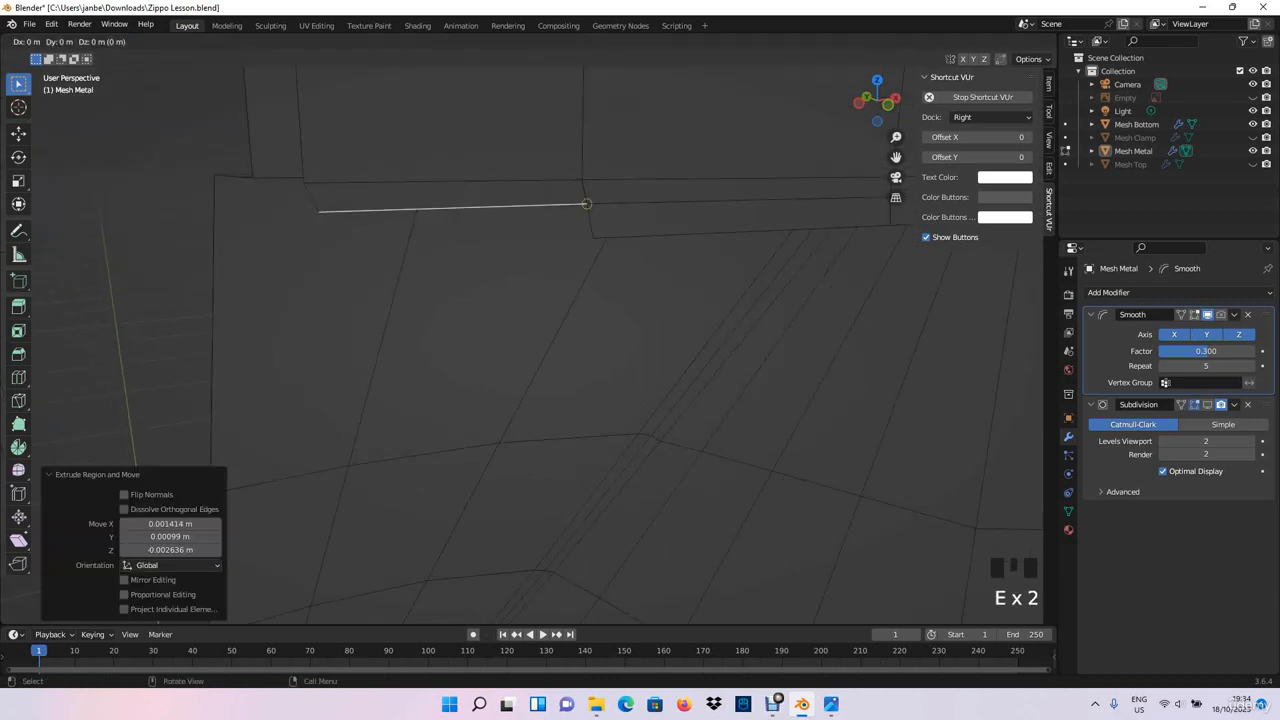
left_click(593, 238)
- Extrude the first column's lower edge down 0.065808 m, snapped to the next vertex of the existing inner wall
scroll(593, 238, "down", 4)
middle_click_drag(593, 238, 583, 239)
scroll(520, 330, "down", 2)
middle_click_drag(520, 360, 540, 270, "shift")
scroll(520, 330, "up", 2)
middle_click_drag(640, 190, 590, 236, "shift")
left_click(552, 231)
key("e")
left_click(609, 405)
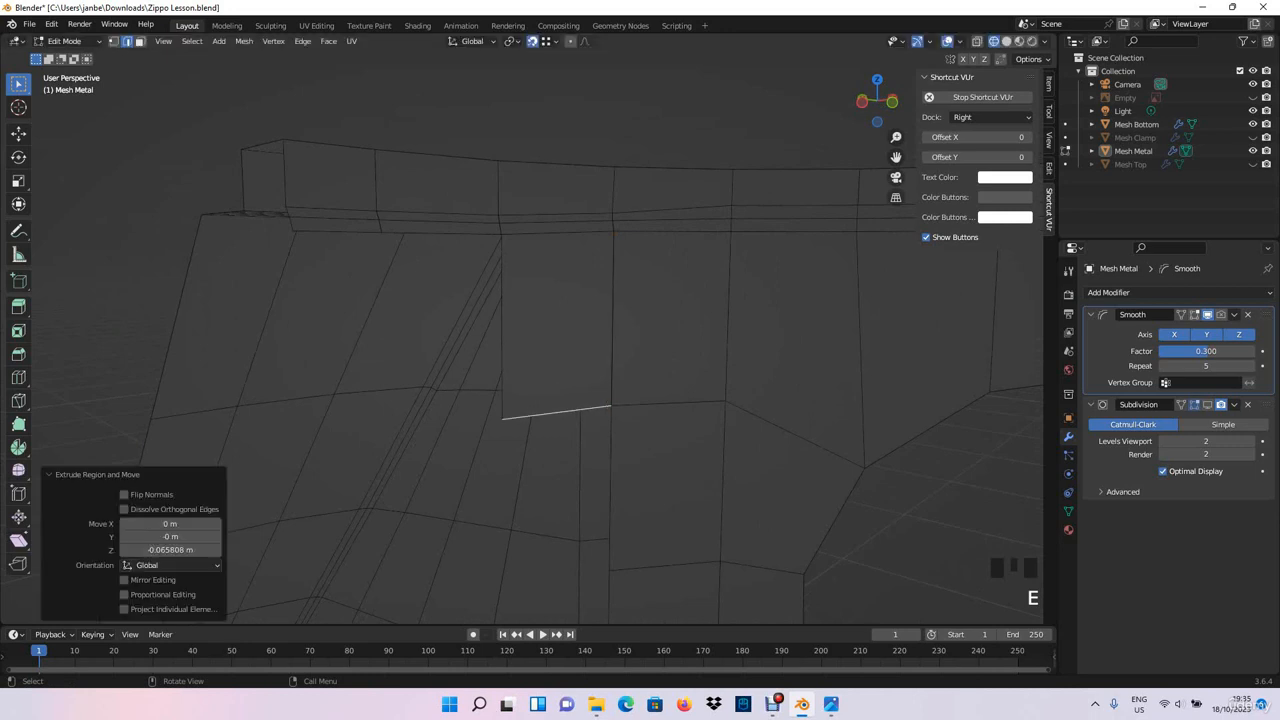
- Extrude the second and third columns' lower edges down to the same level, snapping each to the neighbouring column's corner
middle_click_drag(609, 405, 587, 328, "shift")
left_click(415, 143)
key("e")
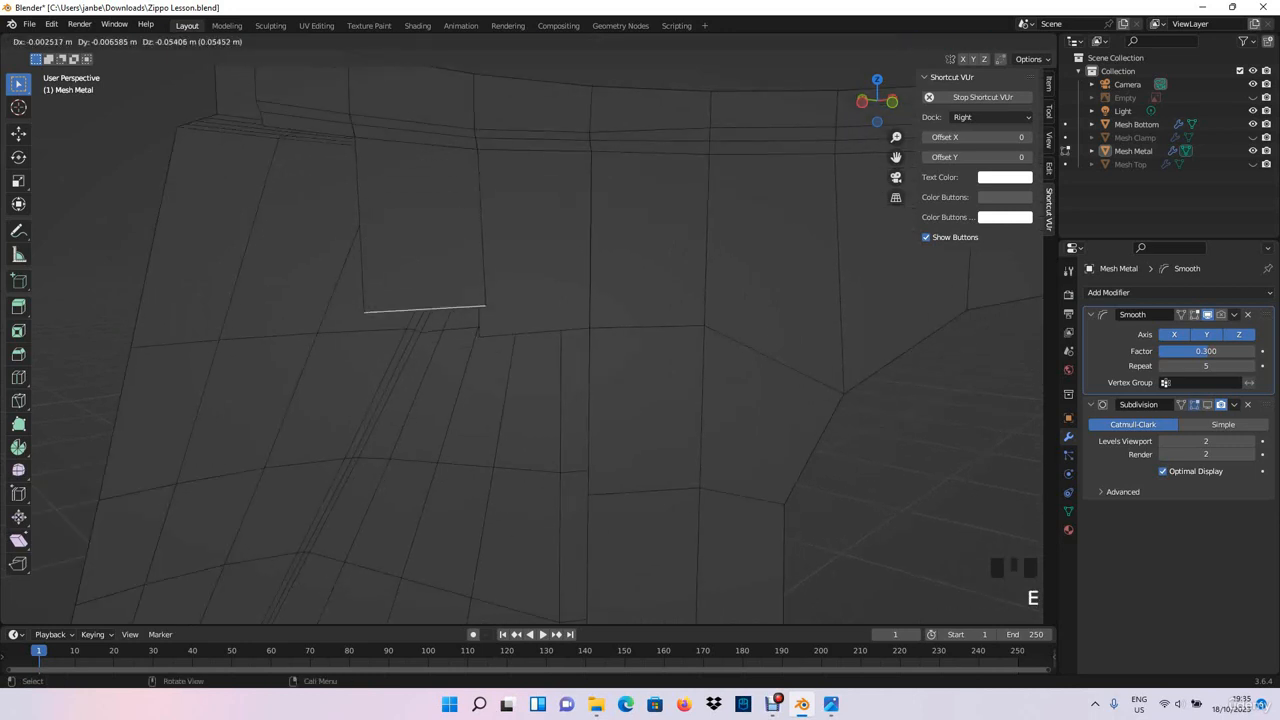
left_click(478, 335)
left_click(312, 140)
key("e")
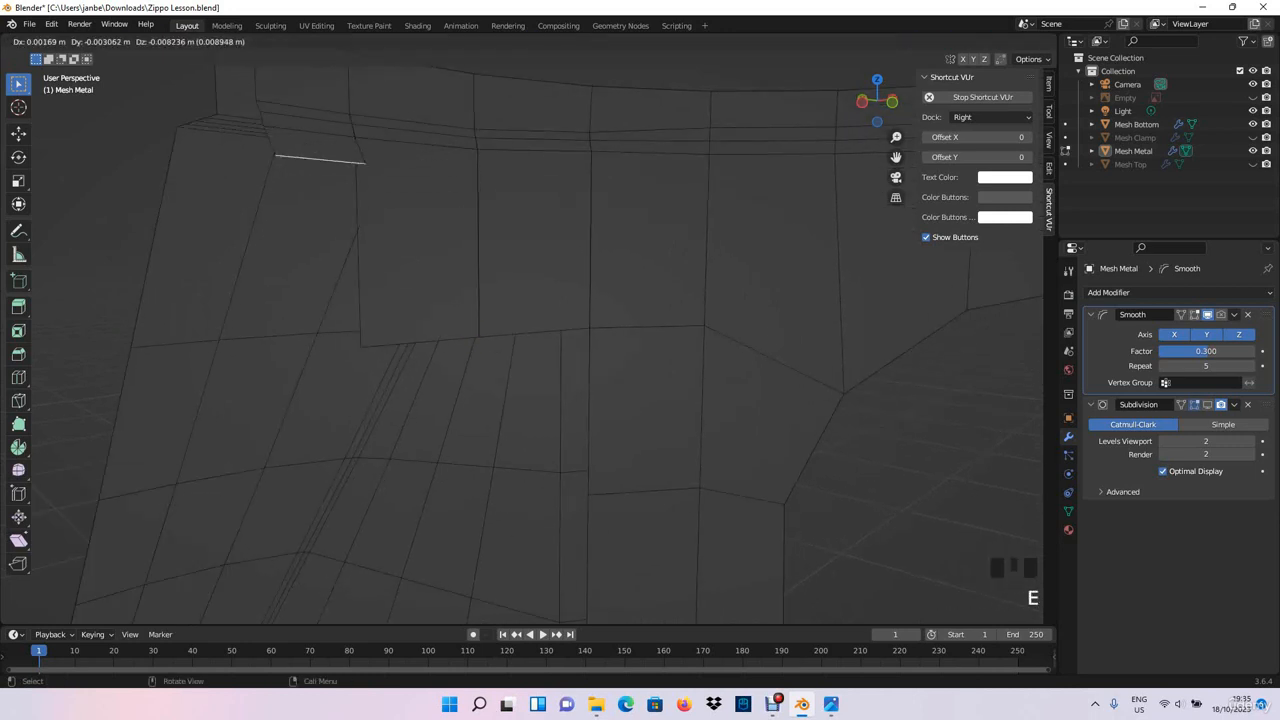
left_click(360, 347)
- Extrude all three columns' lower edges down another row, snapping each to the adjacent inner wall vertex
middle_click_drag(360, 347, 317, 317)
left_click(468, 260)
key("e")
left_click(516, 430)
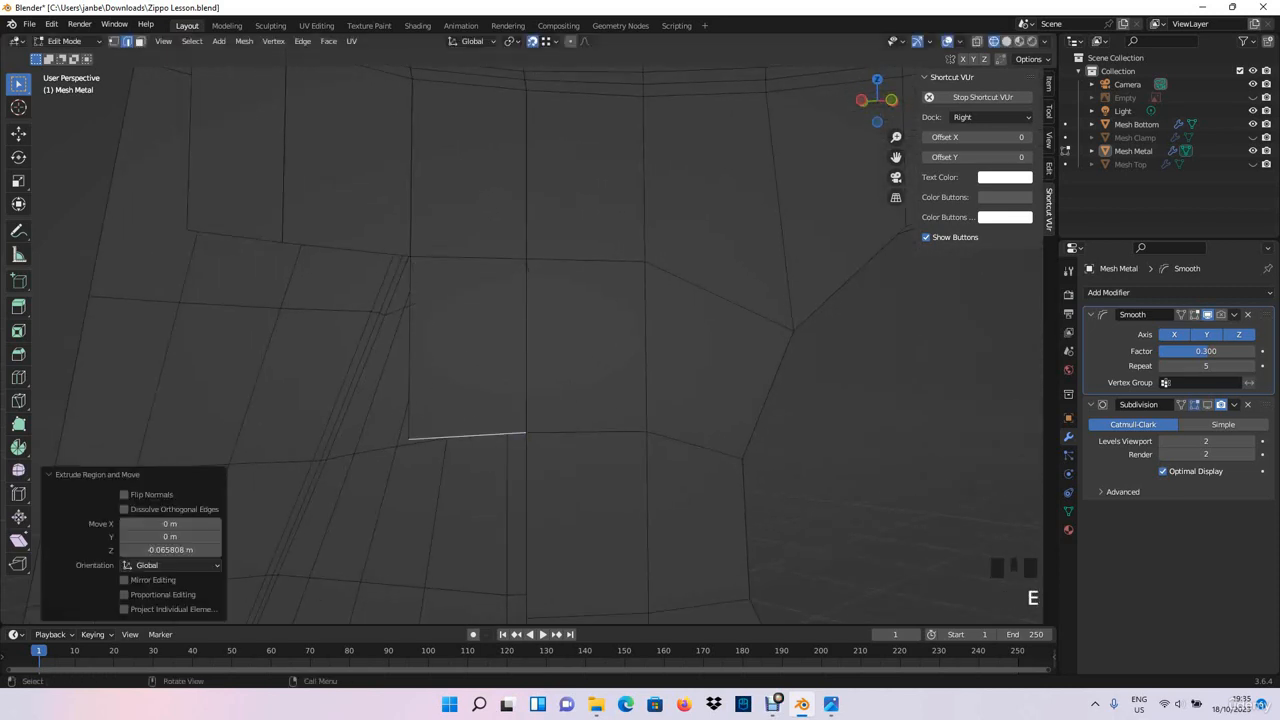
left_click(348, 251)
key("e")
left_click(345, 444)
left_click(233, 236)
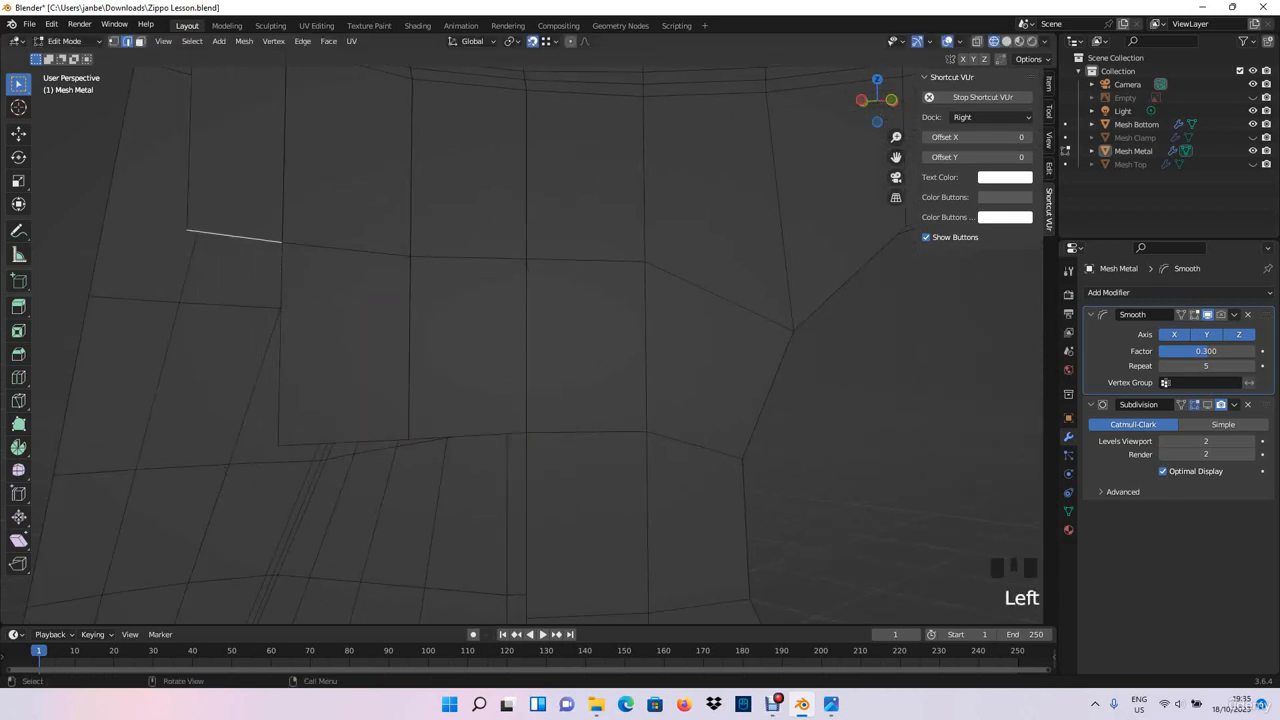
key("e")
left_click(278, 445)
- Extrude the three columns' lower edges down 0.06829 m beside the large round hole, snapping each to the neighbouring inner wall vertex
scroll(272, 366, "down", 1)
middle_click_drag(278, 445, 298, 242, "shift")
left_click(464, 256)
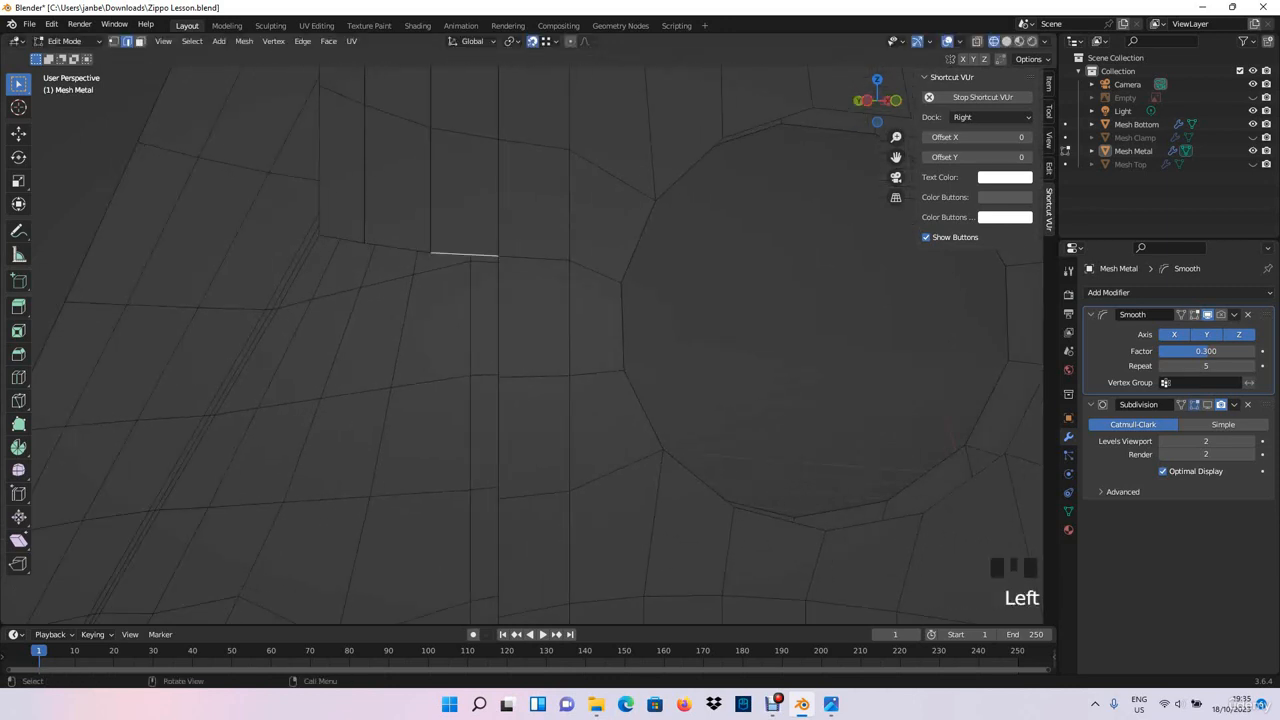
key("e")
left_click(498, 378)
left_click(398, 248)
key("e")
left_click(430, 382)
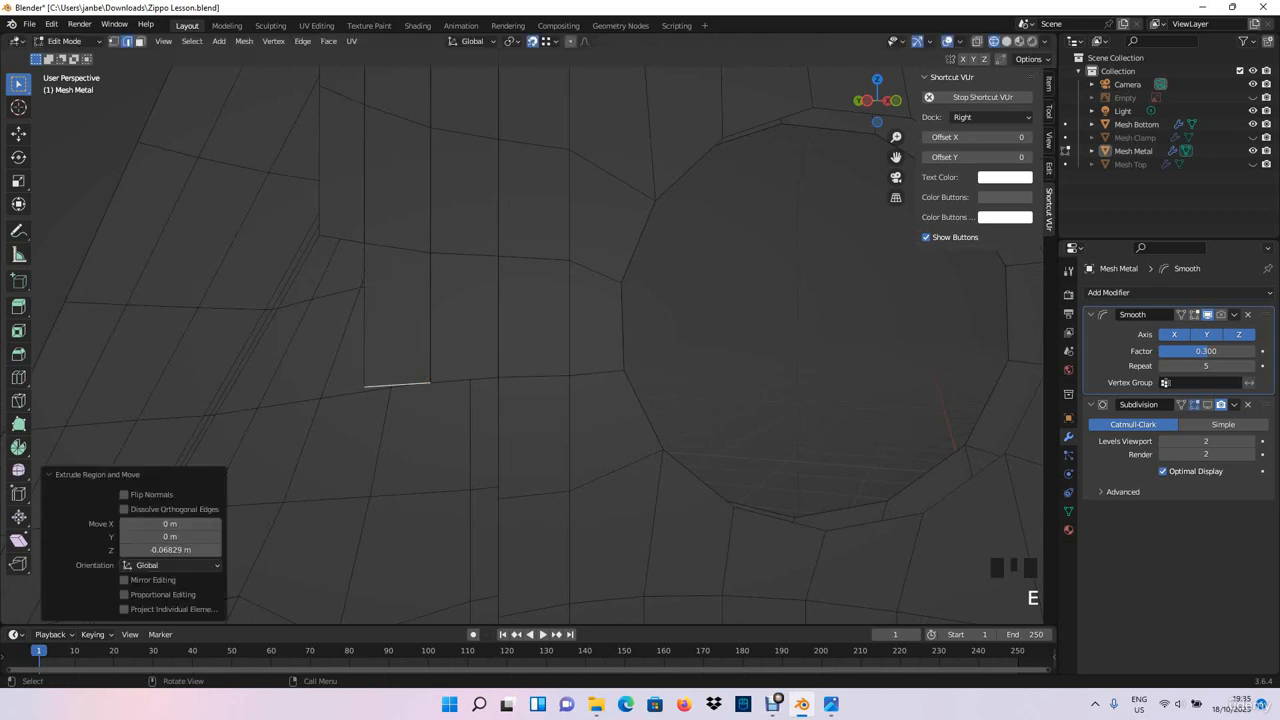
left_click(343, 240)
key("e")
left_click(364, 386)
- Extrude the three columns' lower edges down to the level of the large hole's lower corner vertex, snapped to the adjacent loop
middle_click_drag(364, 386, 309, 244, "shift")
left_click(413, 247)
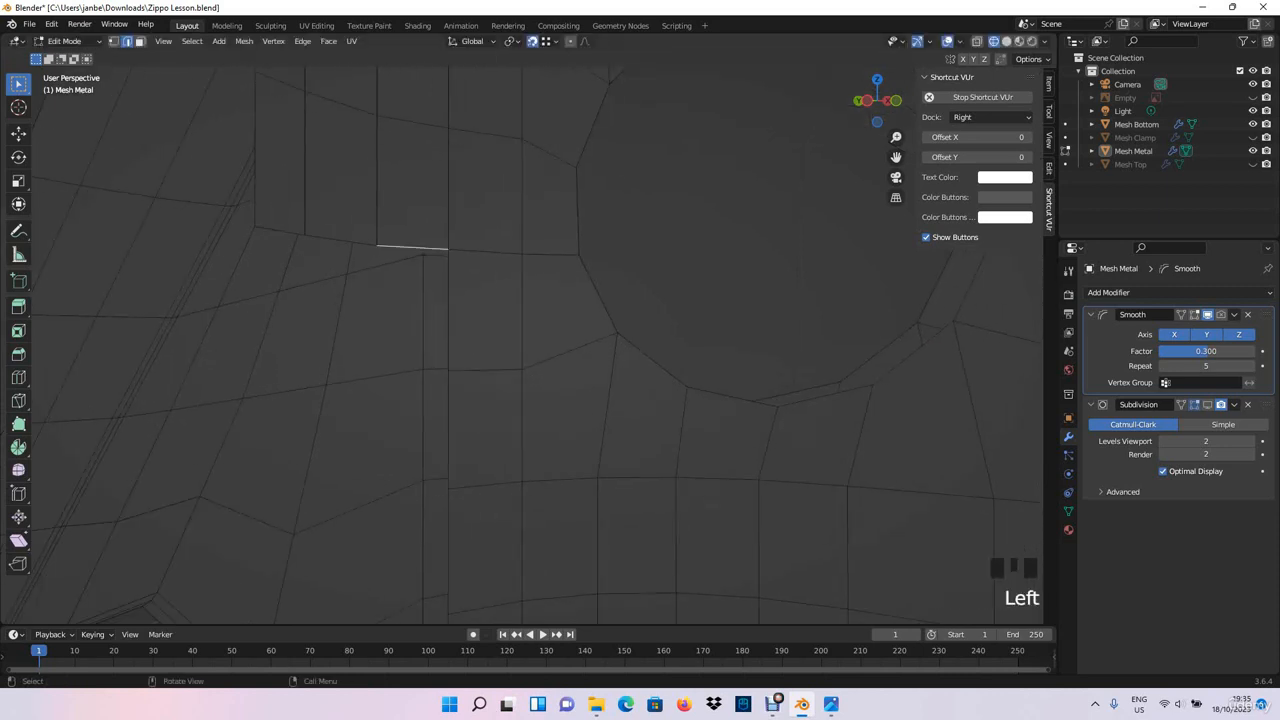
key("e")
left_click(448, 371)
left_click(341, 241)
key("e")
left_click(377, 375)
left_click(280, 232)
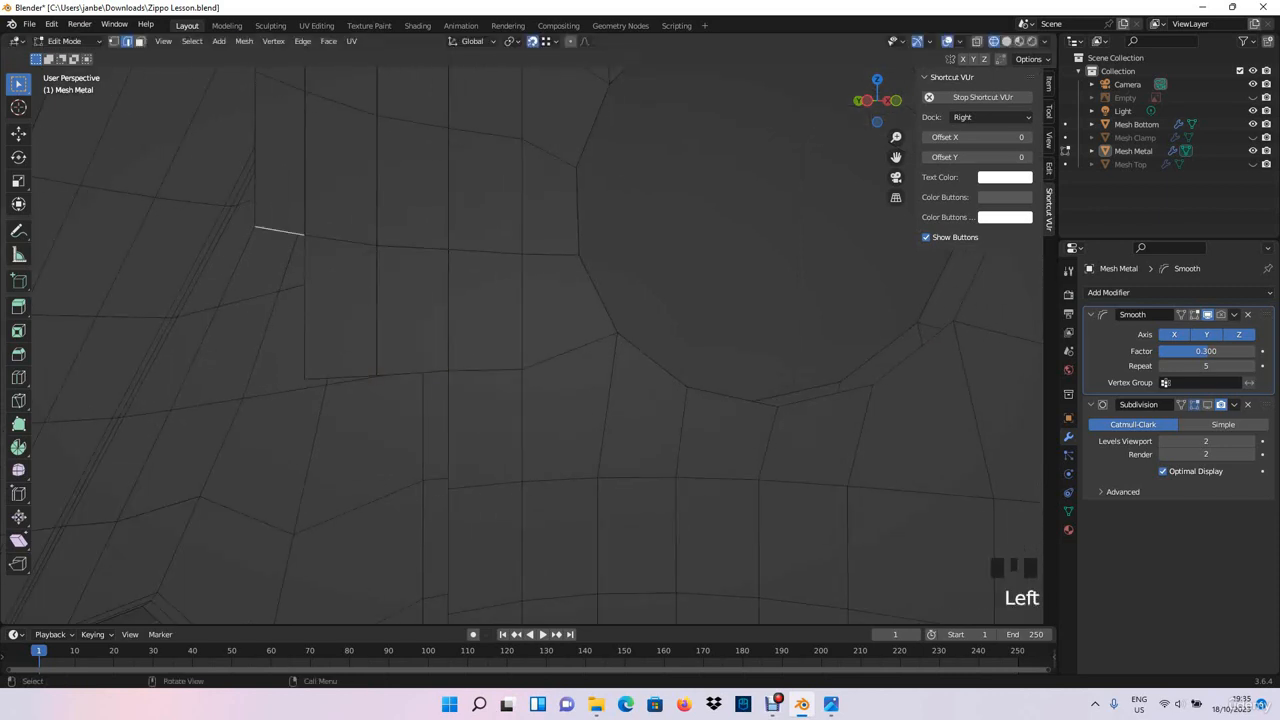
key("e")
left_click(300, 377)
- Extrude the three columns' lower edges down to the edge loop directly beneath the large round hole, snapping to its vertices
middle_click_drag(300, 377, 286, 170, "shift")
left_click(430, 198)
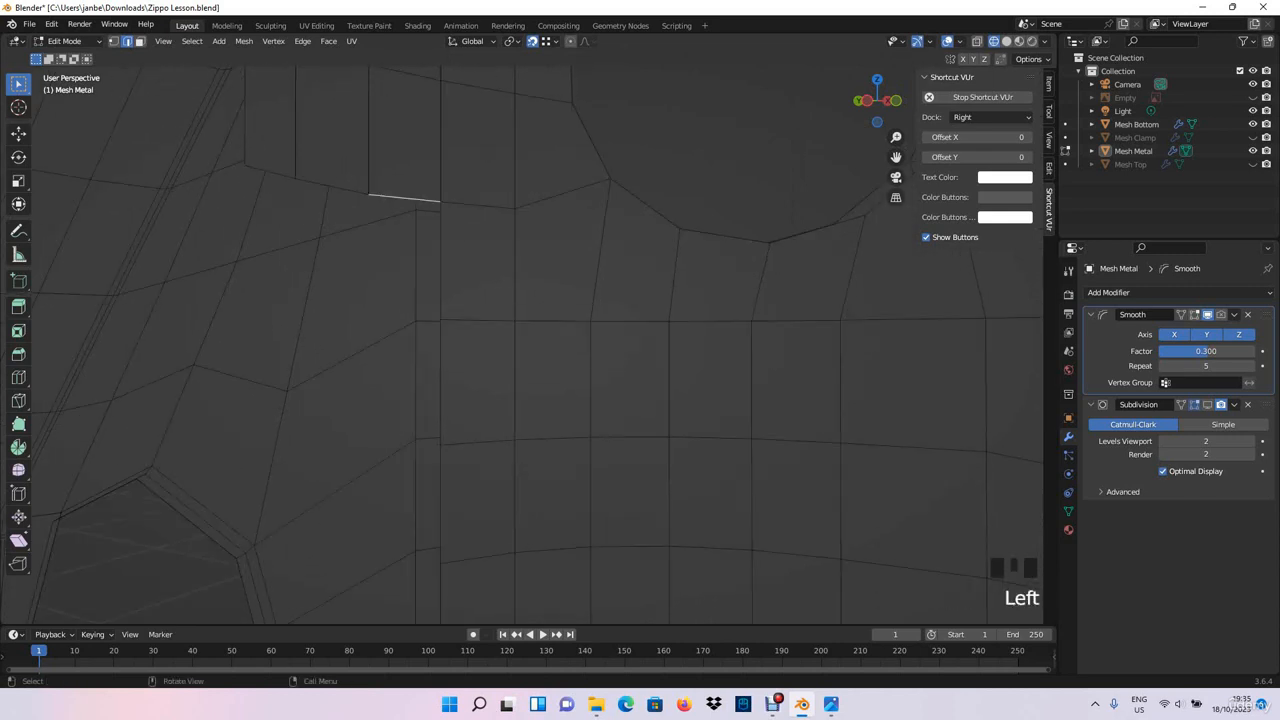
key("e")
left_click(440, 319)
left_click(334, 199)
key("e")
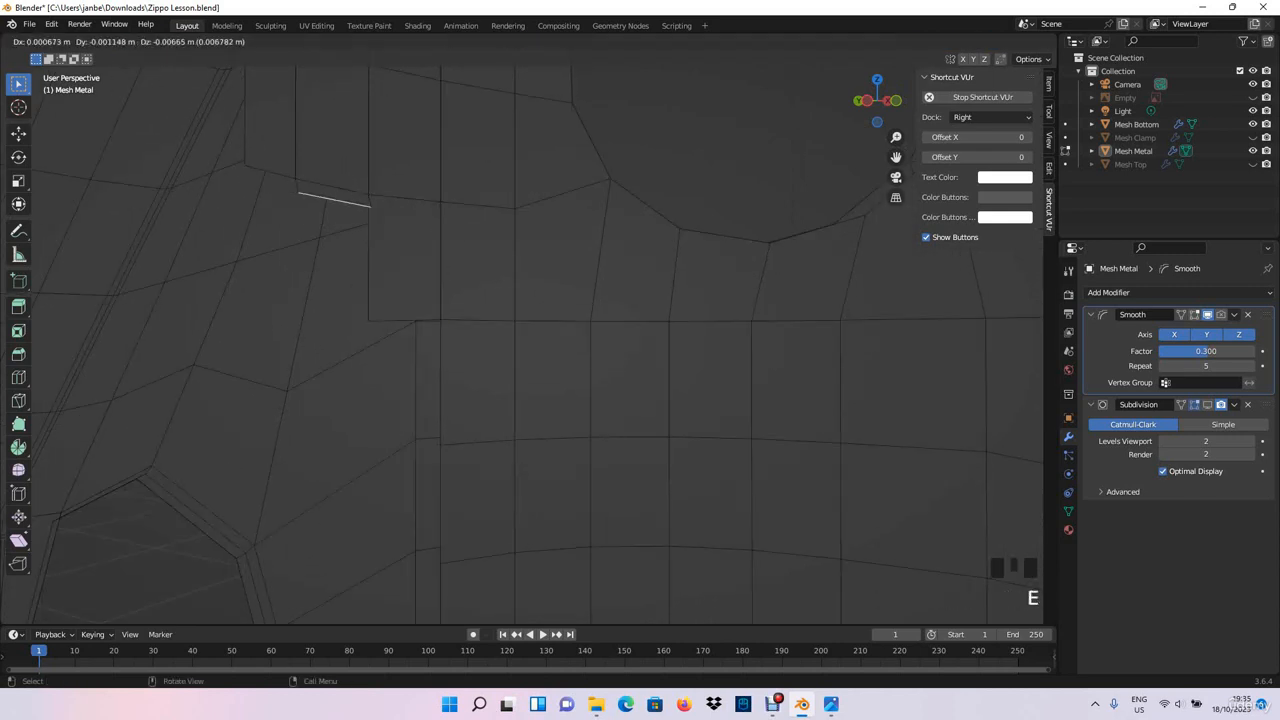
left_click(367, 320)
left_click(270, 171)
key("e")
left_click(272, 320)
- Extrude the three columns' lower edges down 0.070298 m, snapped to the second edge loop beneath the large hole
middle_click_drag(272, 320, 232, 225, "shift")
left_click(363, 225)
key("e")
left_click(365, 354)
left_click(288, 213)
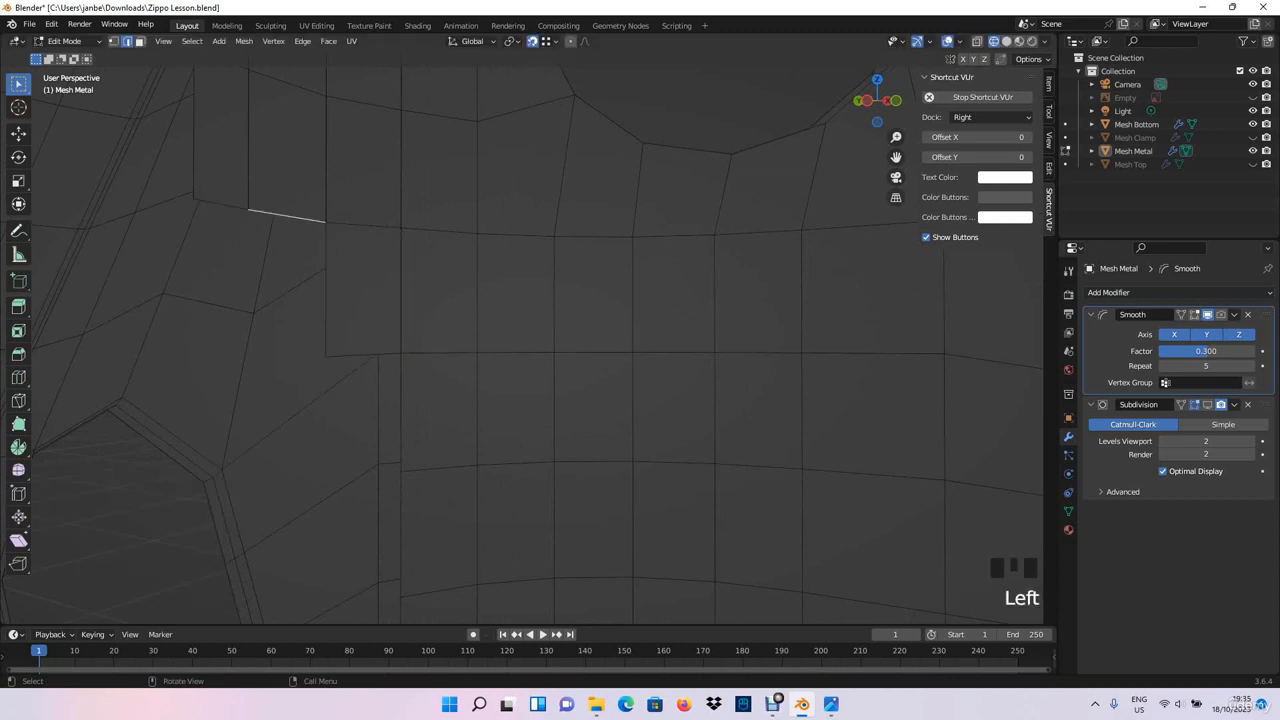
key("e")
left_click(322, 357)
left_click(222, 206)
key("e")
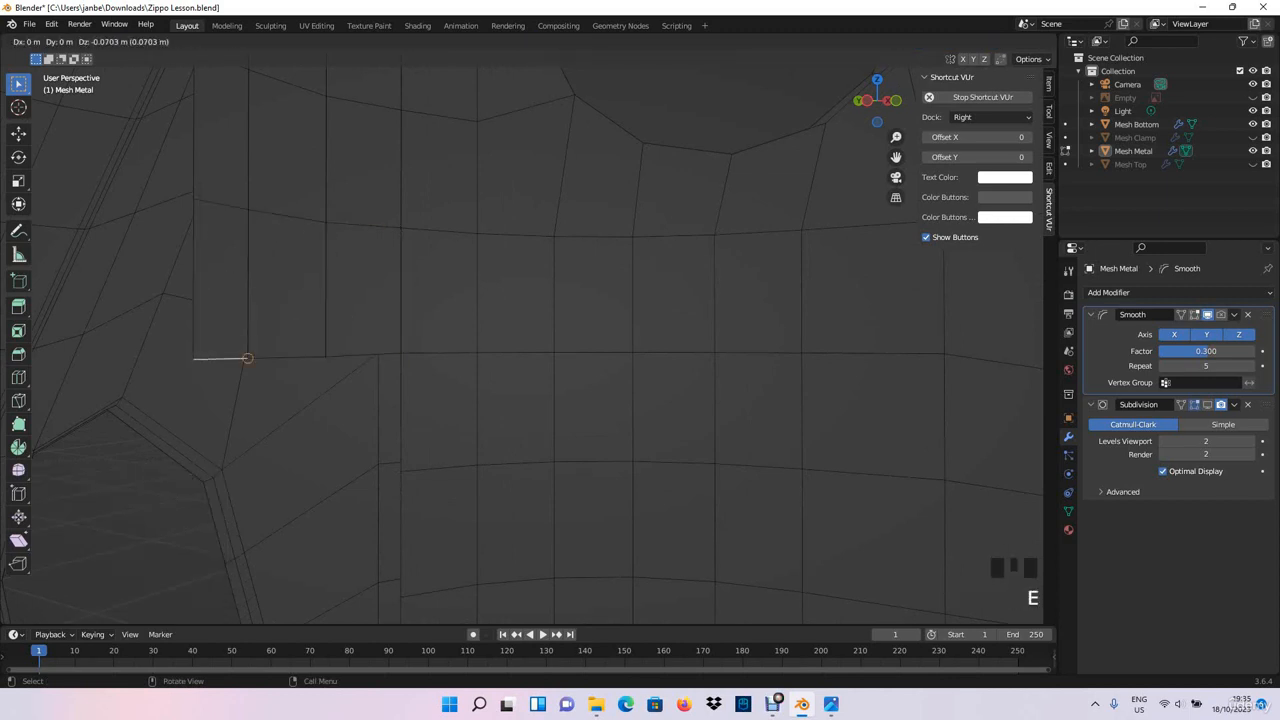
left_click(247, 358)
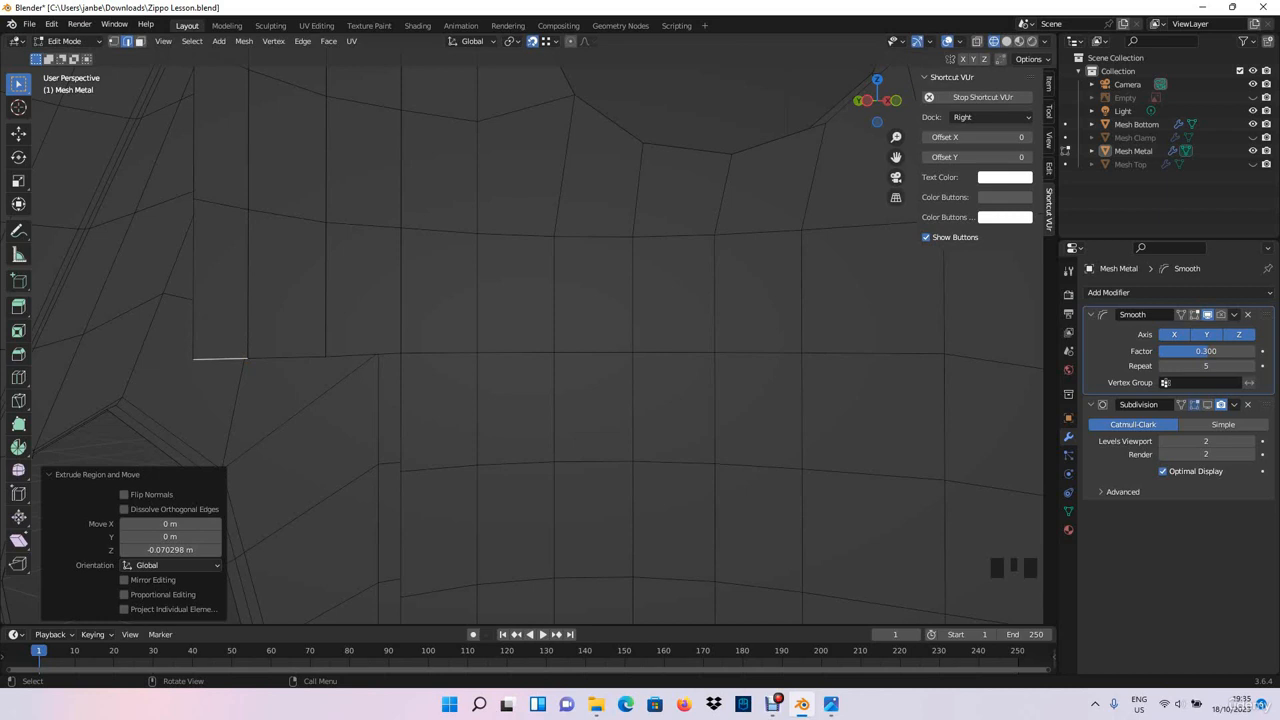
- Extrude the three columns' lower edges down 0.06634 m, snapping each to the neighbouring column's corner on the next loop
middle_click_drag(345, 372, 310, 208, "shift")
left_click(310, 218)
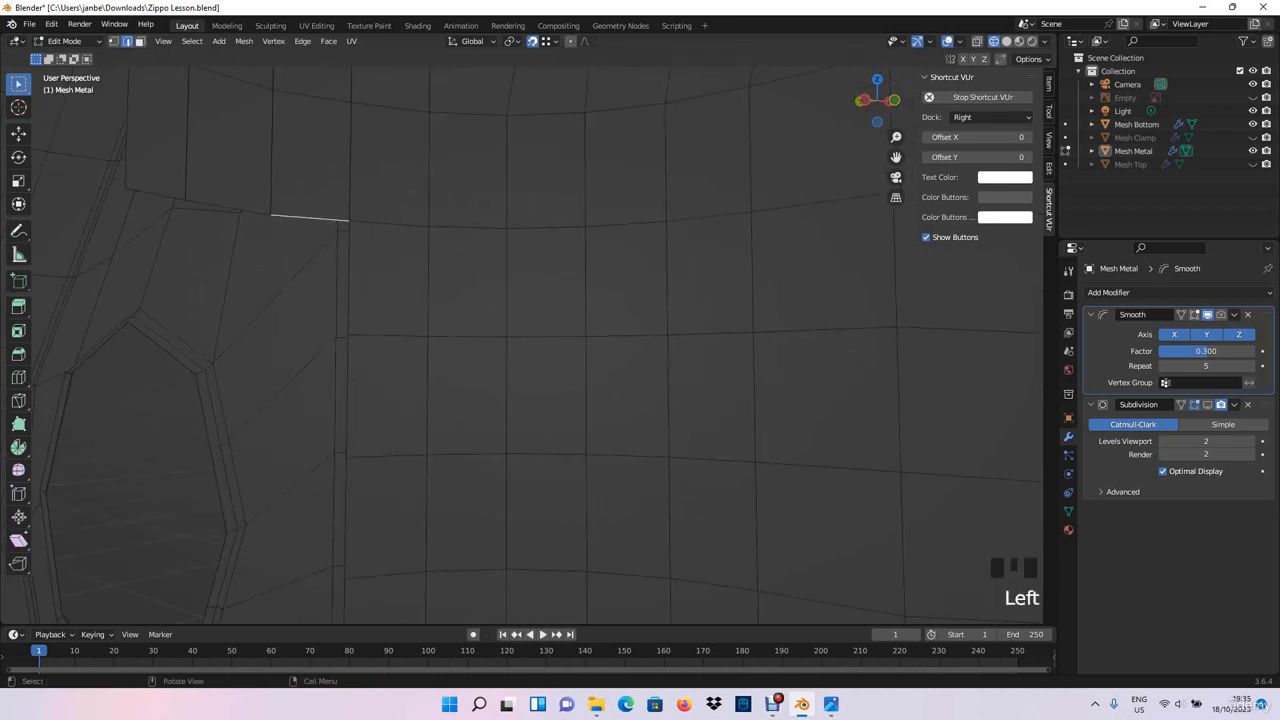
key("e")
left_click(346, 336)
left_click(226, 209)
key("e")
left_click(267, 336)
left_click(156, 195)
key("e")
left_click(183, 332)
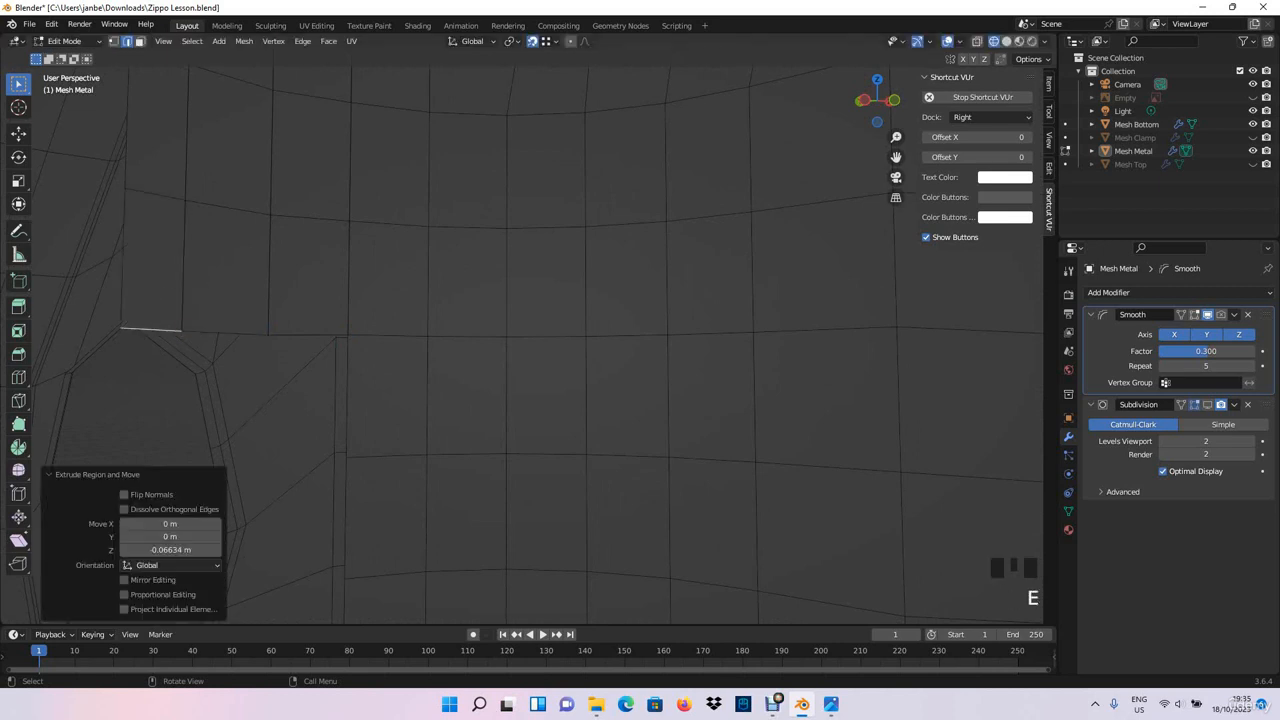
- Extrude the three columns' lower edges down another 0.070239 m, snapped to the adjacent inner wall loop
middle_click_drag(190, 340, 182, 222, "shift")
middle_click_drag(182, 222, 250, 222)
left_click(315, 198)
key("e")
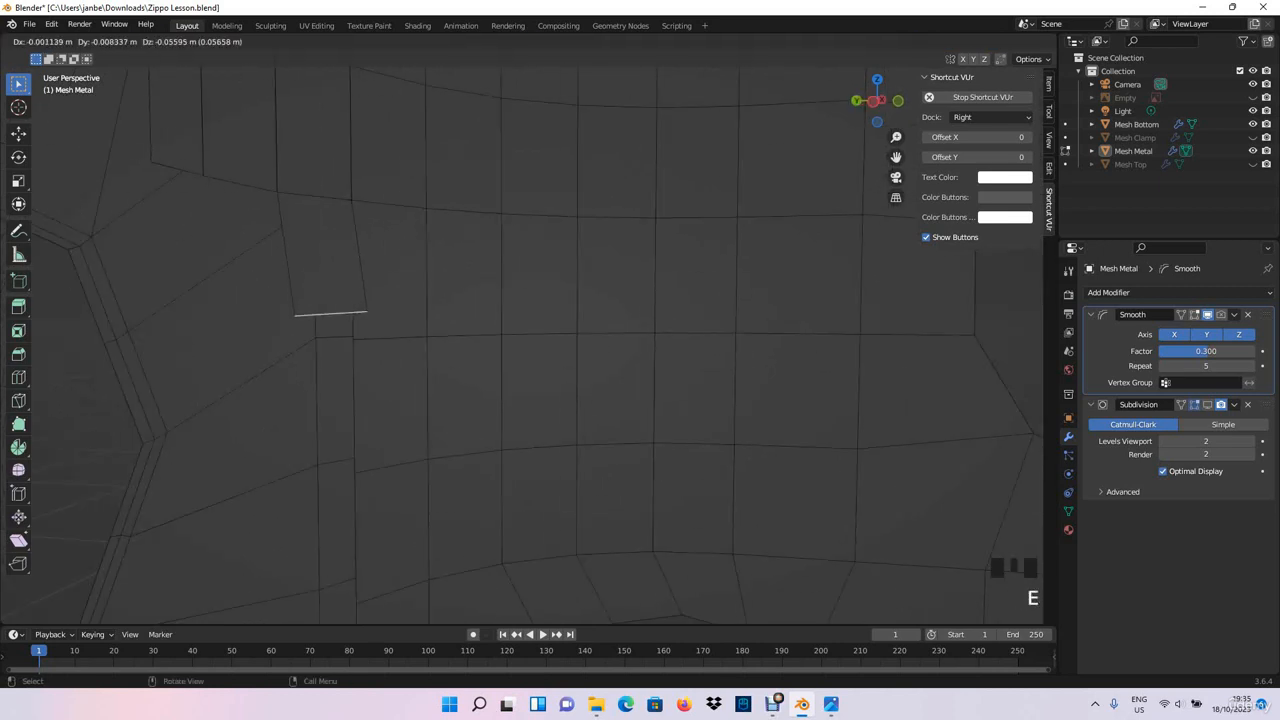
left_click(347, 338)
left_click(242, 186)
key("e")
left_click(278, 346)
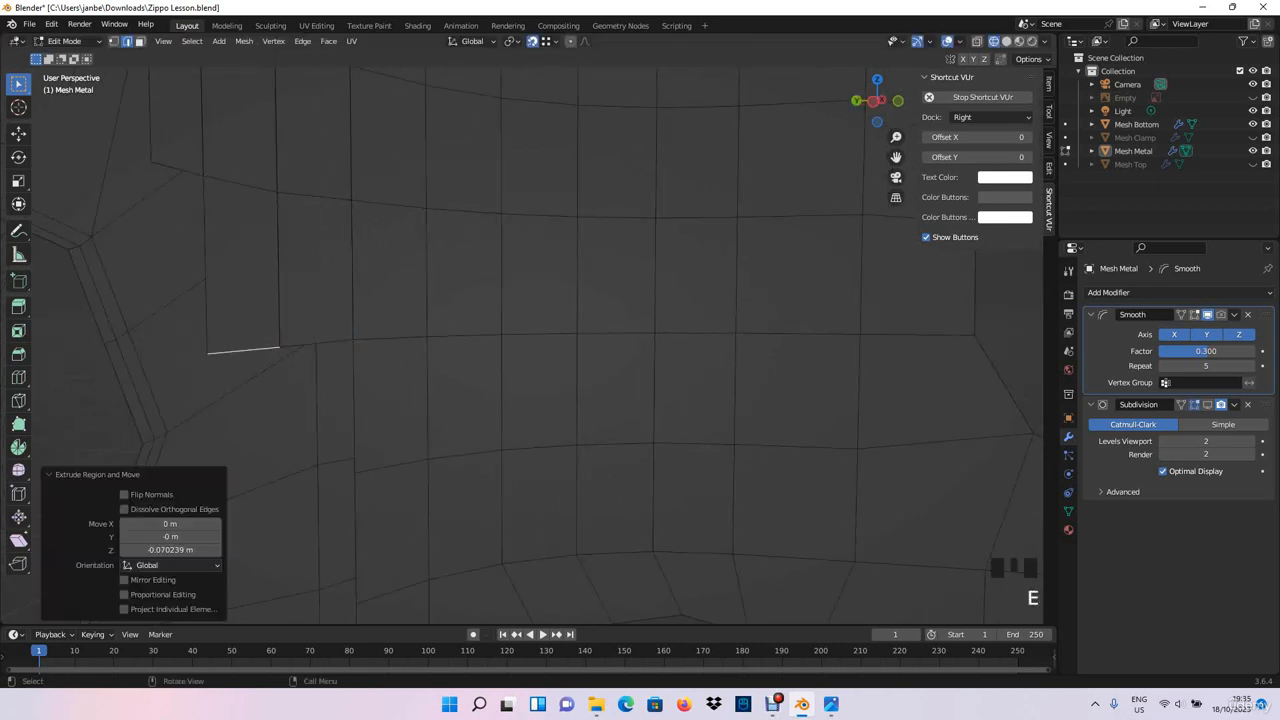
left_click(178, 170)
key("e")
left_click(206, 354)
- Extrude the three columns' lower edges down to the second edge loop above the lower round hole, snapping to its vertices
middle_click_drag(206, 354, 161, 180, "shift")
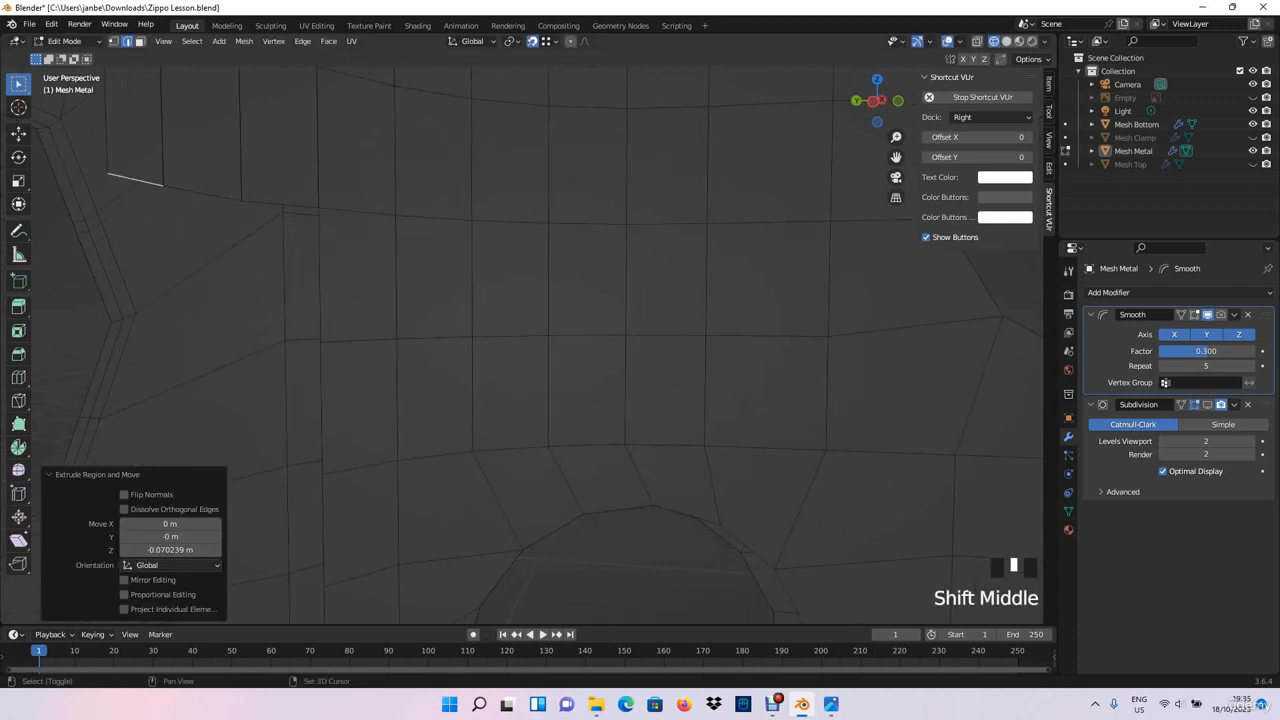
left_click(277, 200)
key("e")
left_click(286, 350)
left_click(203, 214)
key("e")
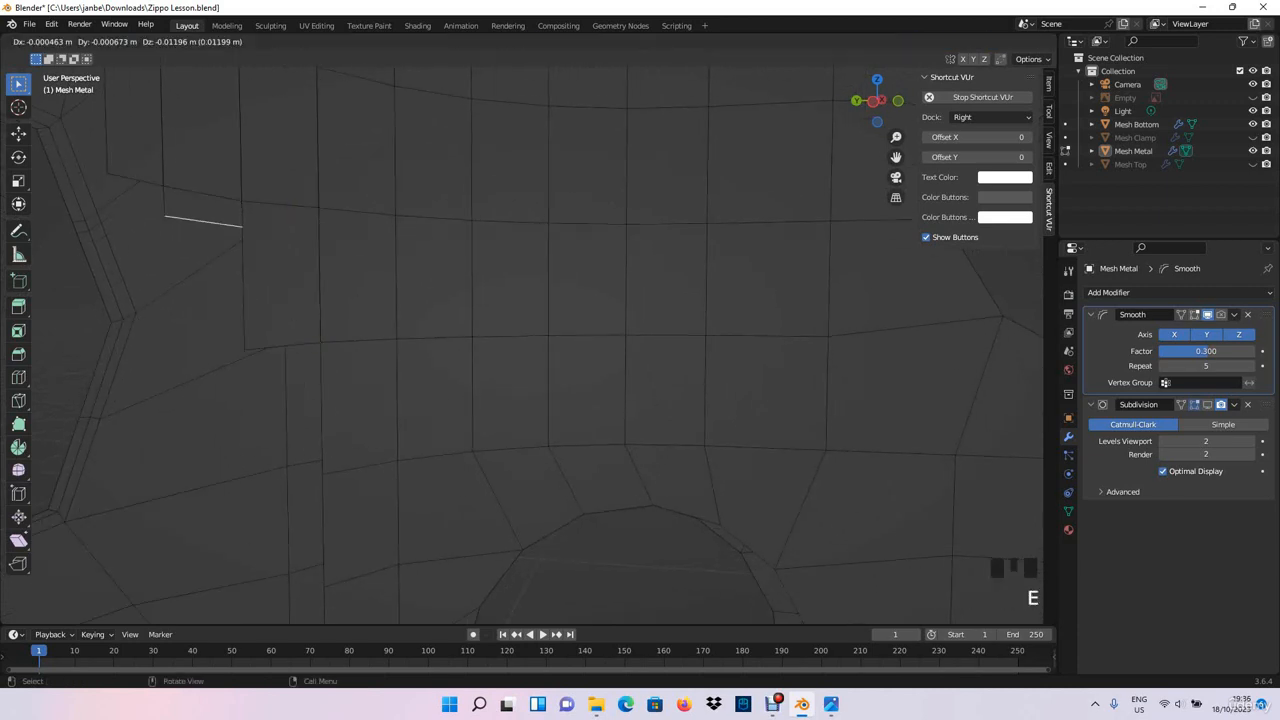
left_click(205, 352)
left_click(136, 181)
key("e")
left_click(166, 357)
- Extrude the three columns' lower edges down 0.06829 m to the edge loop directly above the lower round hole
middle_click_drag(166, 357, 130, 175, "shift")
left_click(248, 184)
key("e")
left_click(251, 323)
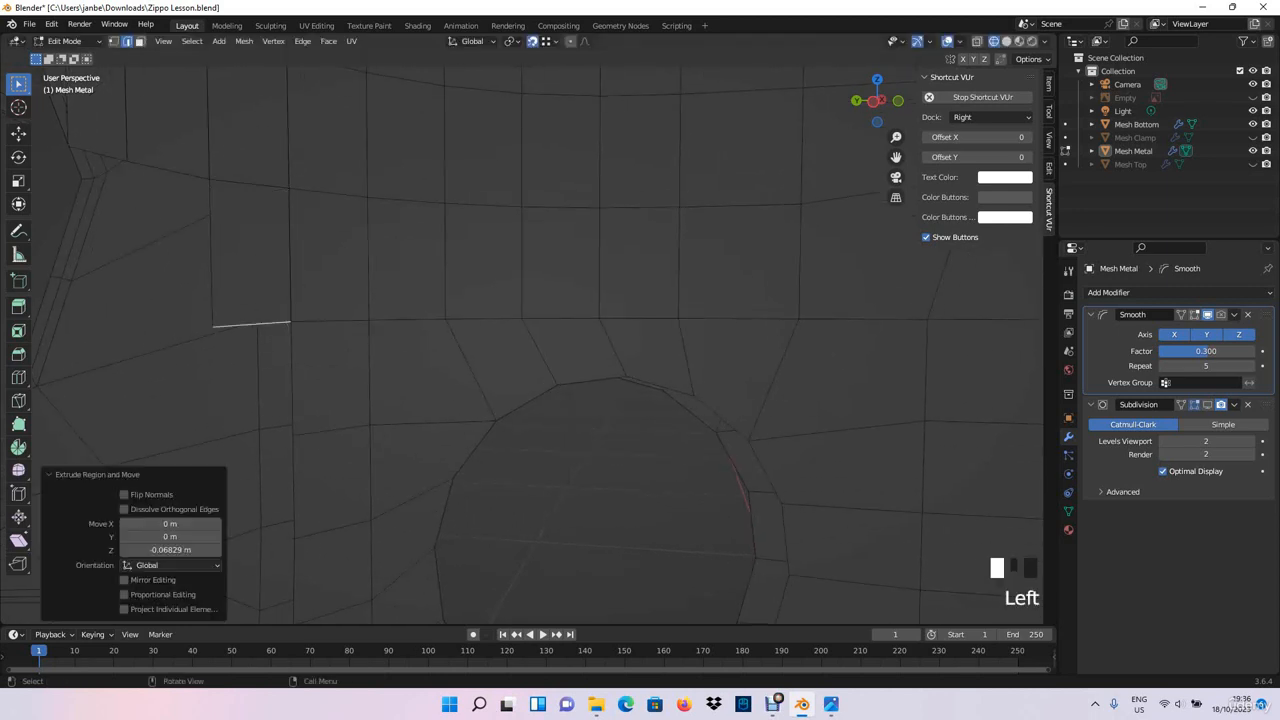
left_click(168, 170)
key("e")
left_click(205, 327)
left_click(98, 153)
key("e")
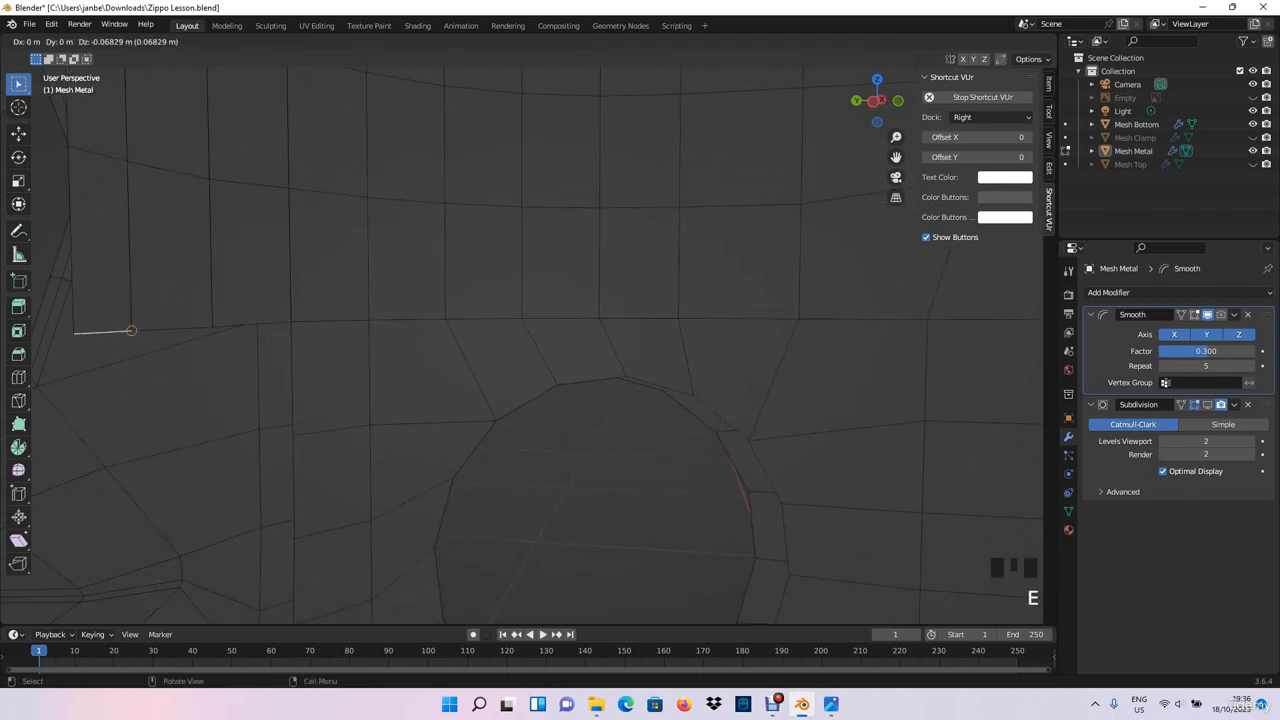
left_click(128, 331)
- Extrude the three columns' lower edges down 0.059224 m, snapped to the loop meeting the lower hole's upper corner vertex
middle_click_drag(128, 331, 80, 220, "shift")
left_click(207, 213)
key("e")
left_click(240, 301)
middle_click_drag(240, 301, 218, 262, "shift")
left_click(240, 82)
key("e")
left_click(275, 219)
middle_click_drag(218, 262, 246, 334, "shift")
left_click(185, 257)
left_click(218, 373)
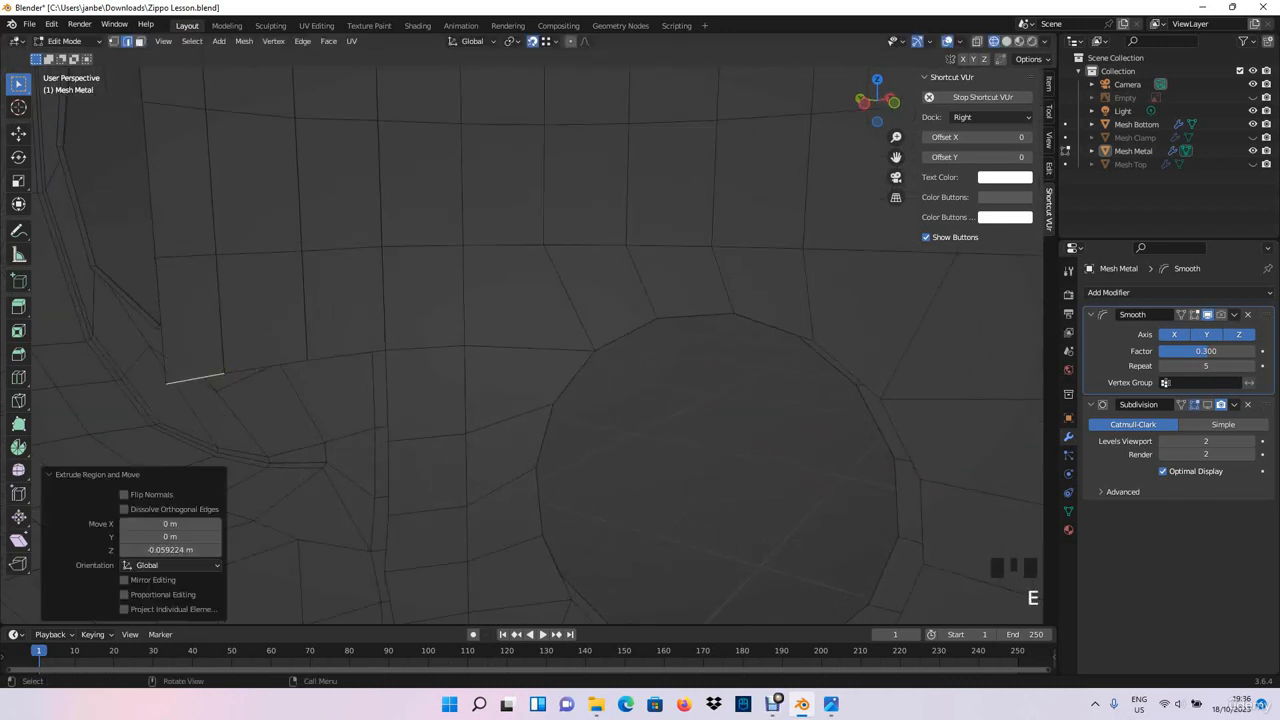
- Extrude the three columns' lower edges down 0.054412 m beside the lower hole's upper half, snapping each to the adjacent vertex
scroll(309, 294, "down", 2)
middle_click_drag(309, 294, 468, 265)
scroll(377, 560, "down", 3)
scroll(357, 449, "up", 5)
scroll(283, 415, "up", 1)
scroll(334, 421, "down", 3)
middle_click_drag(480, 420, 474, 170, "shift")
scroll(466, 278, "up", 2)
middle_click_drag(474, 170, 508, 172)
key("e")
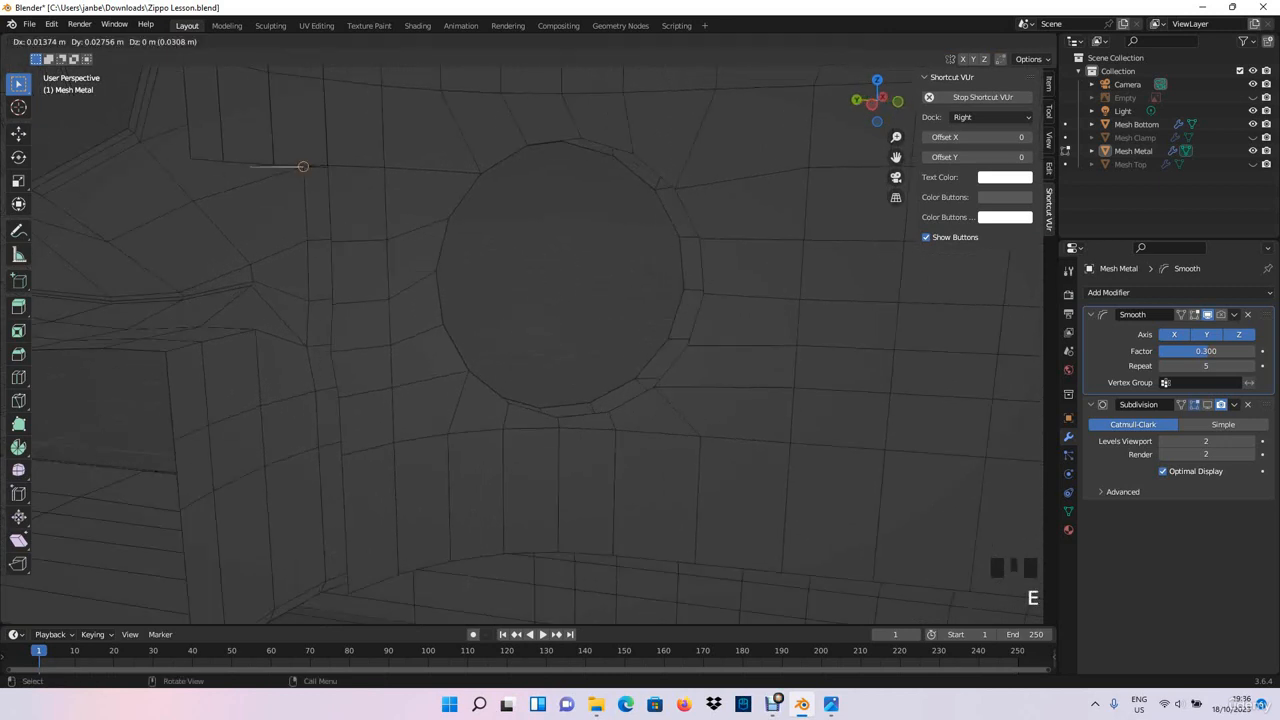
left_click(331, 242)
left_click(250, 164)
key("e")
left_click(279, 246)
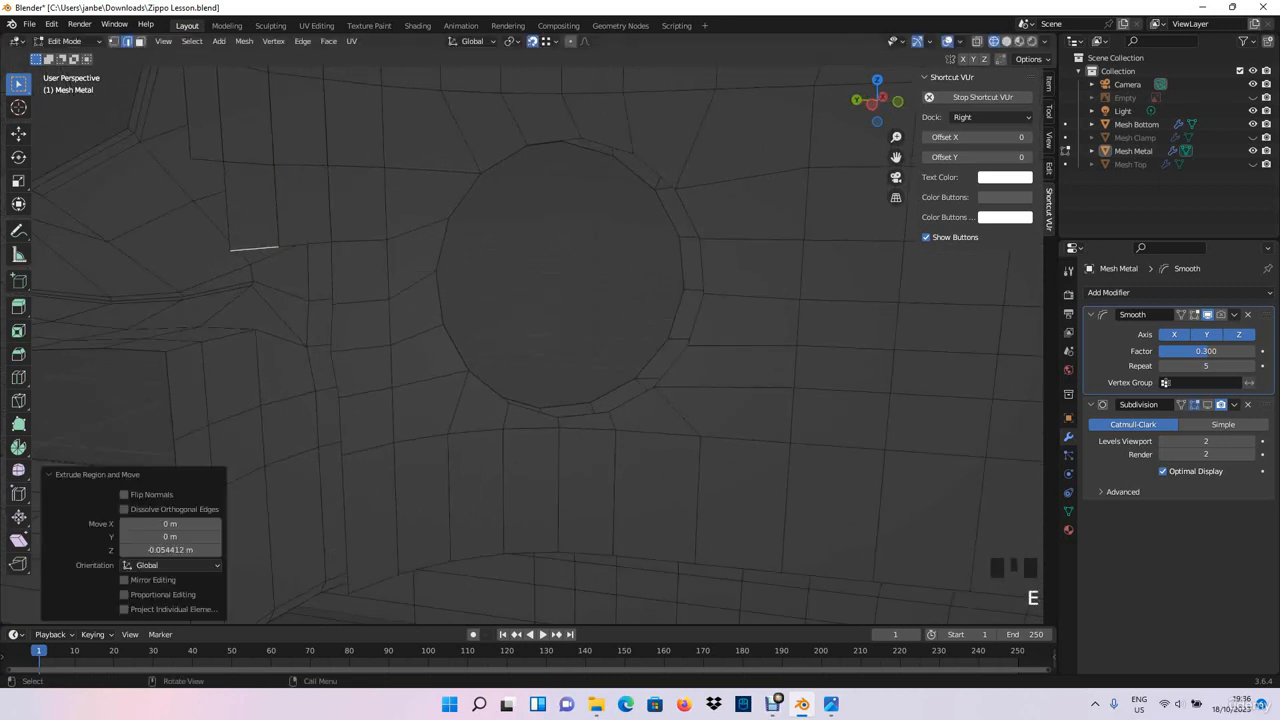
left_click(207, 161)
key("e")
left_click(228, 252)
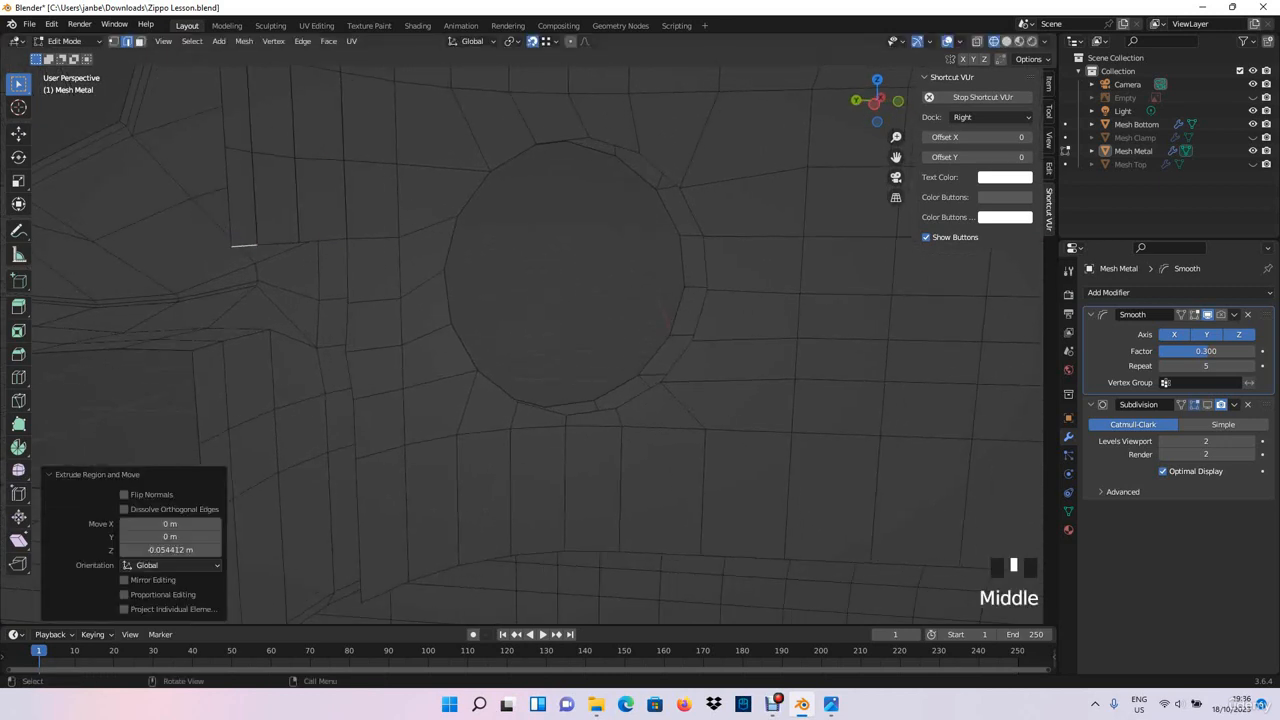
- Extrude the three columns' lower edges down 0.045931 m beside the lower hole's middle, following the slightly slanted neighbouring vertices
key("e")
left_click(343, 304)
key("e")
left_click(300, 312)
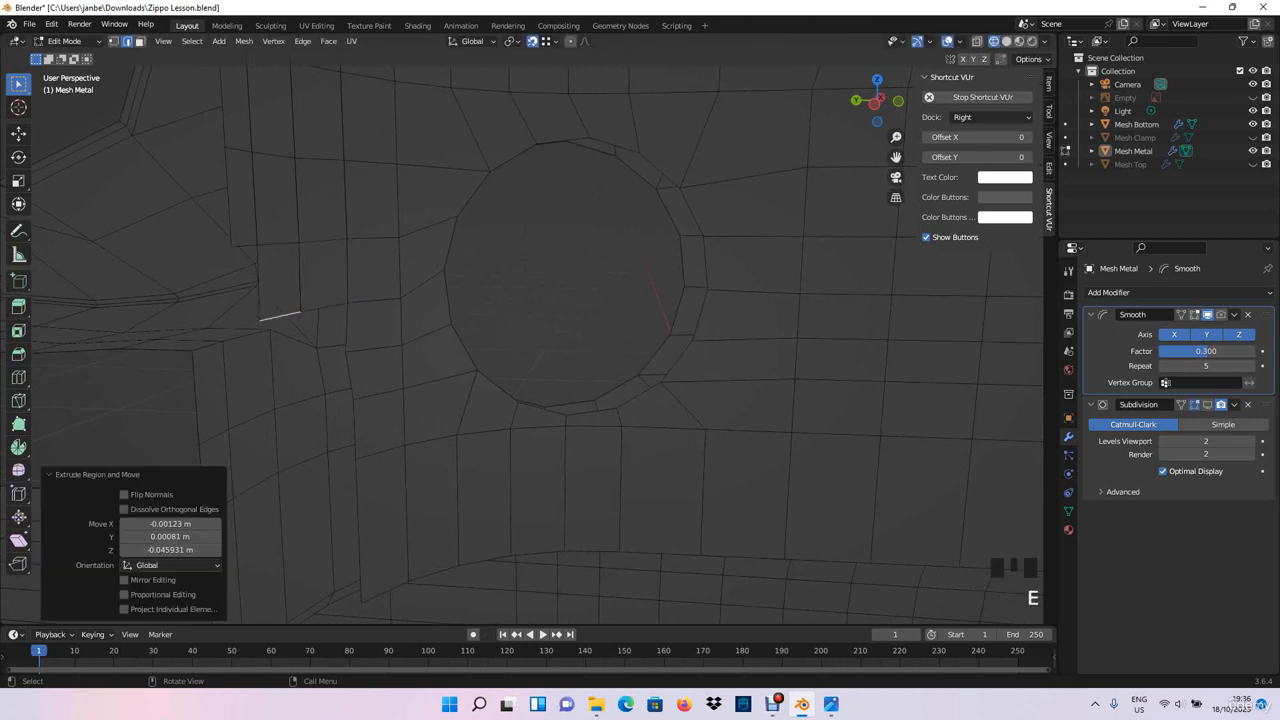
left_click(245, 245)
key("e")
left_click(260, 320)
- Extrude the three columns' lower edges down about 0.0355 m beside the lower hole's lower half, snapped to the adjacent loop
middle_click_drag(260, 320, 328, 330)
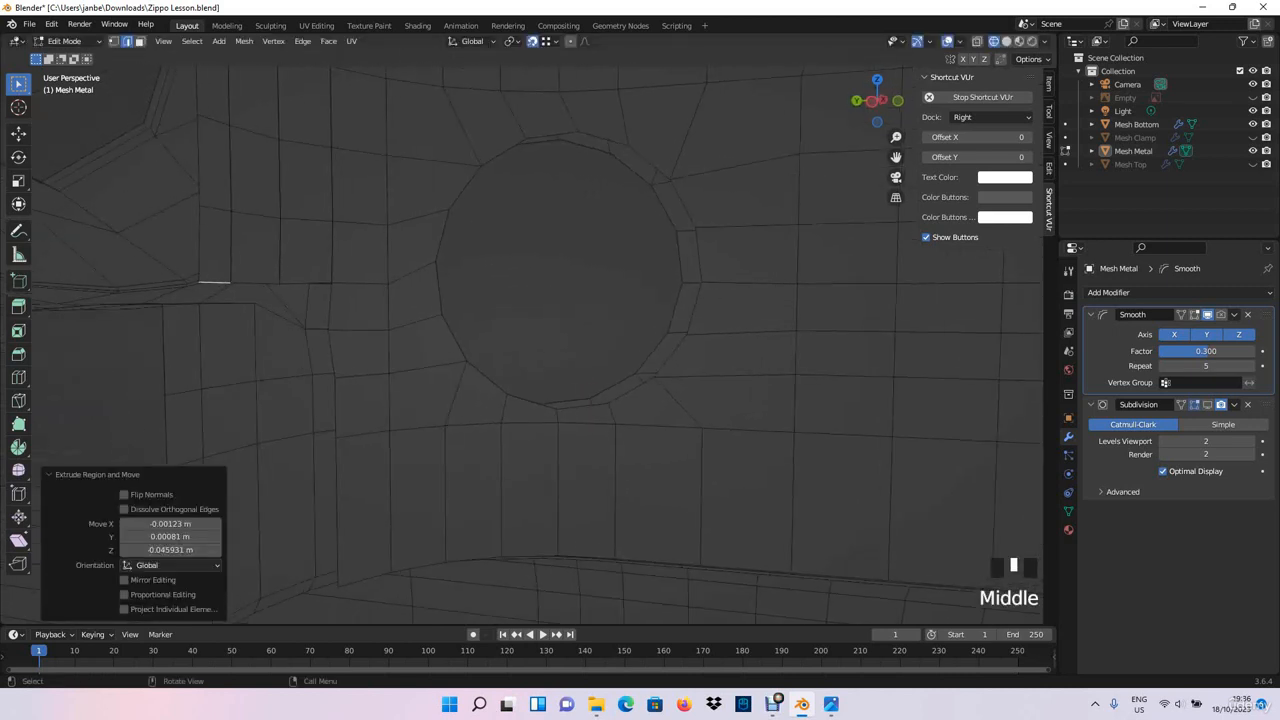
key("e")
left_click(305, 328)
scroll(305, 328, "up", 2)
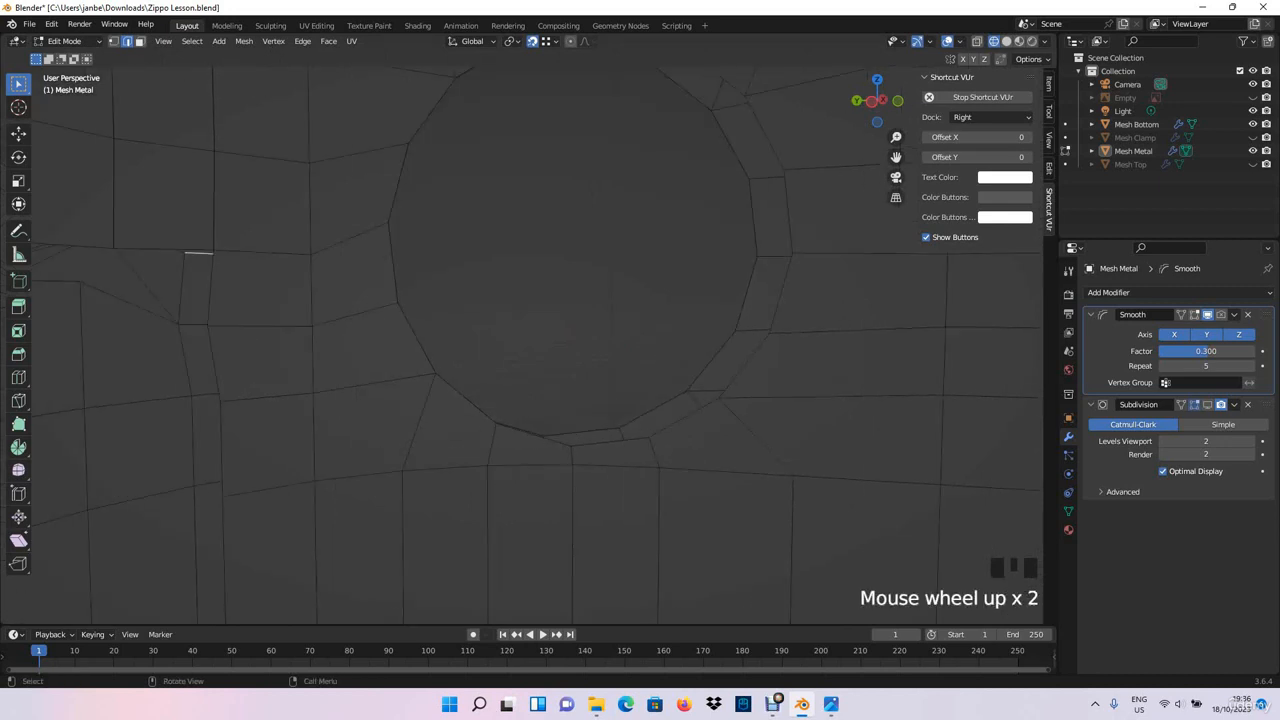
middle_click_drag(305, 328, 343, 326, "shift")
left_click(240, 252)
key("e")
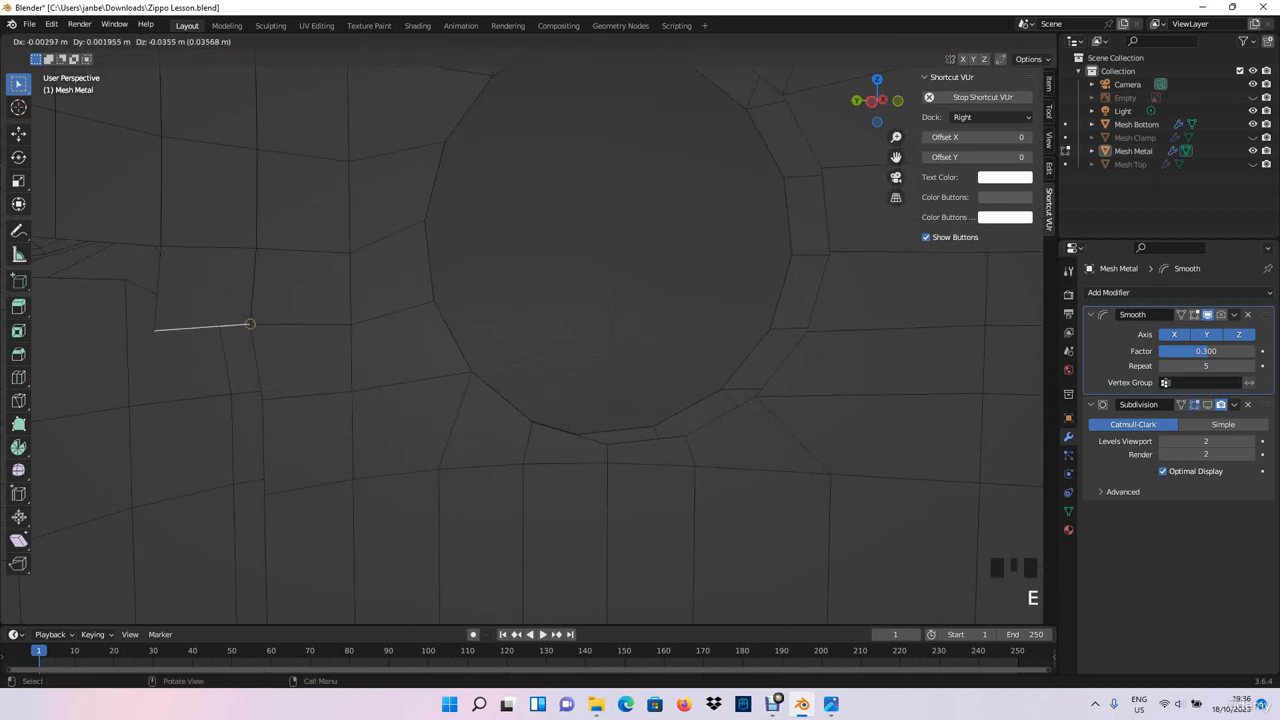
left_click(248, 324)
left_click(135, 244)
key("e")
left_click(153, 331)
- Extrude the three columns' lower edges down 0.036112 m to the loop meeting the lower hole's bottom corner vertex
middle_click_drag(153, 331, 182, 201, "shift")
key("e")
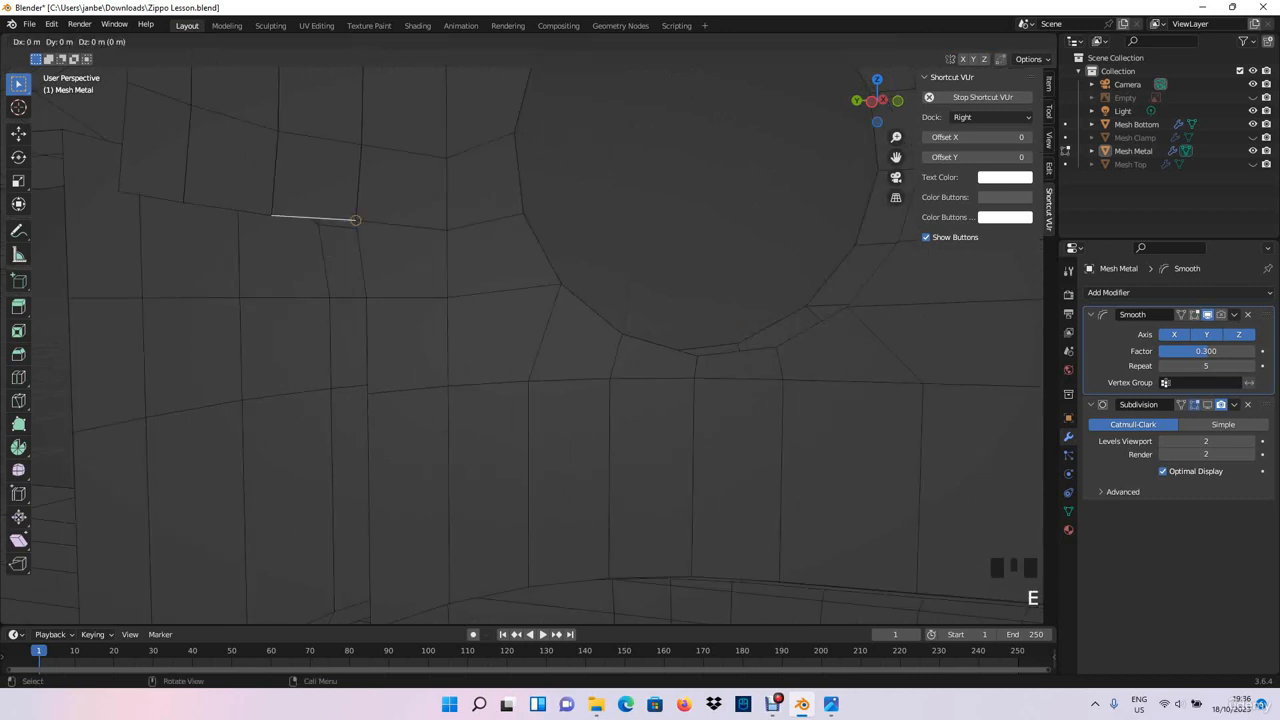
left_click(366, 297)
key("e")
left_click(286, 299)
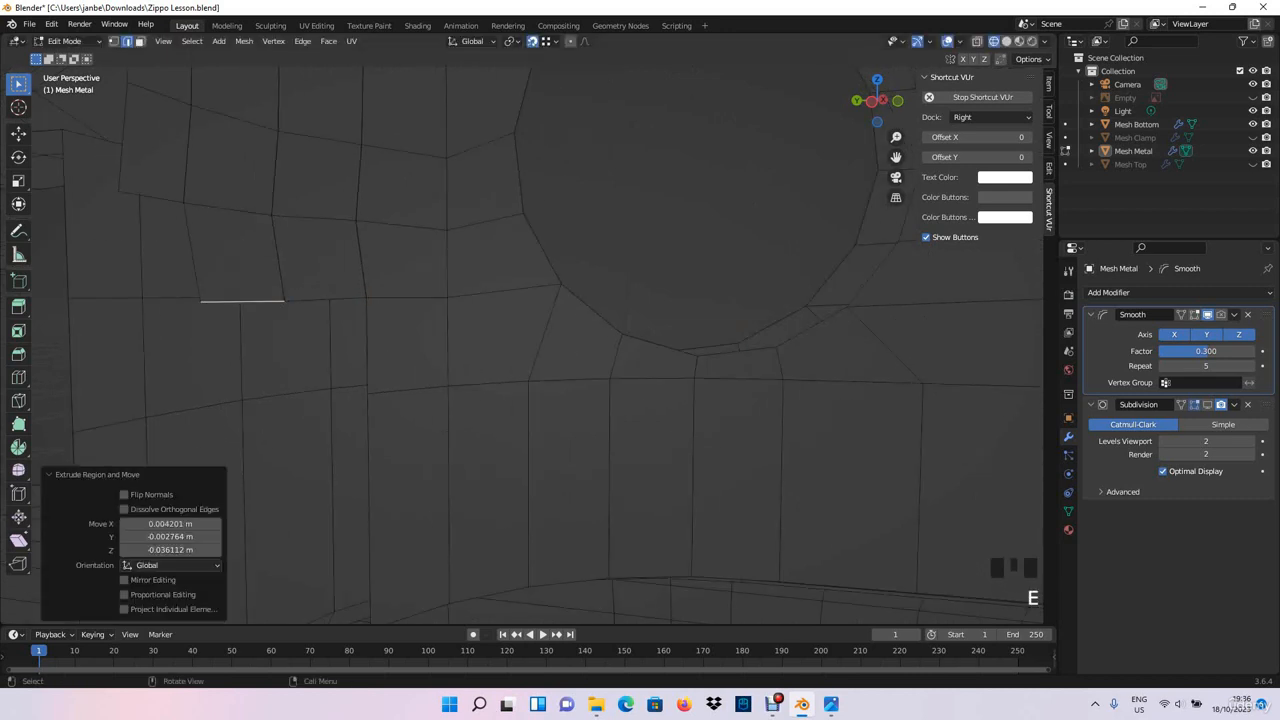
key("e")
left_click(200, 301)
- Extrude the three columns' lower edges down 0.046017 m to the edge loop directly beneath the lower round hole
left_click(326, 299)
key("e")
left_click(368, 393)
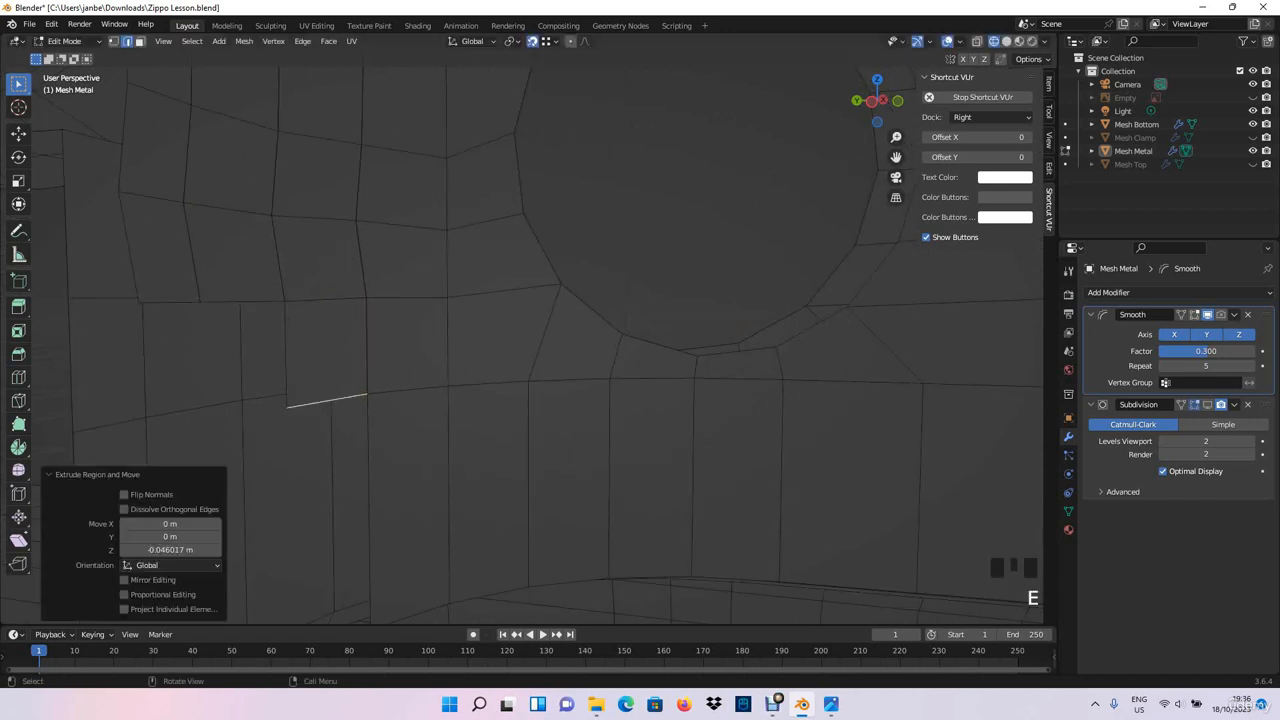
left_click(243, 301)
key("e")
left_click(286, 406)
left_click(171, 302)
key("e")
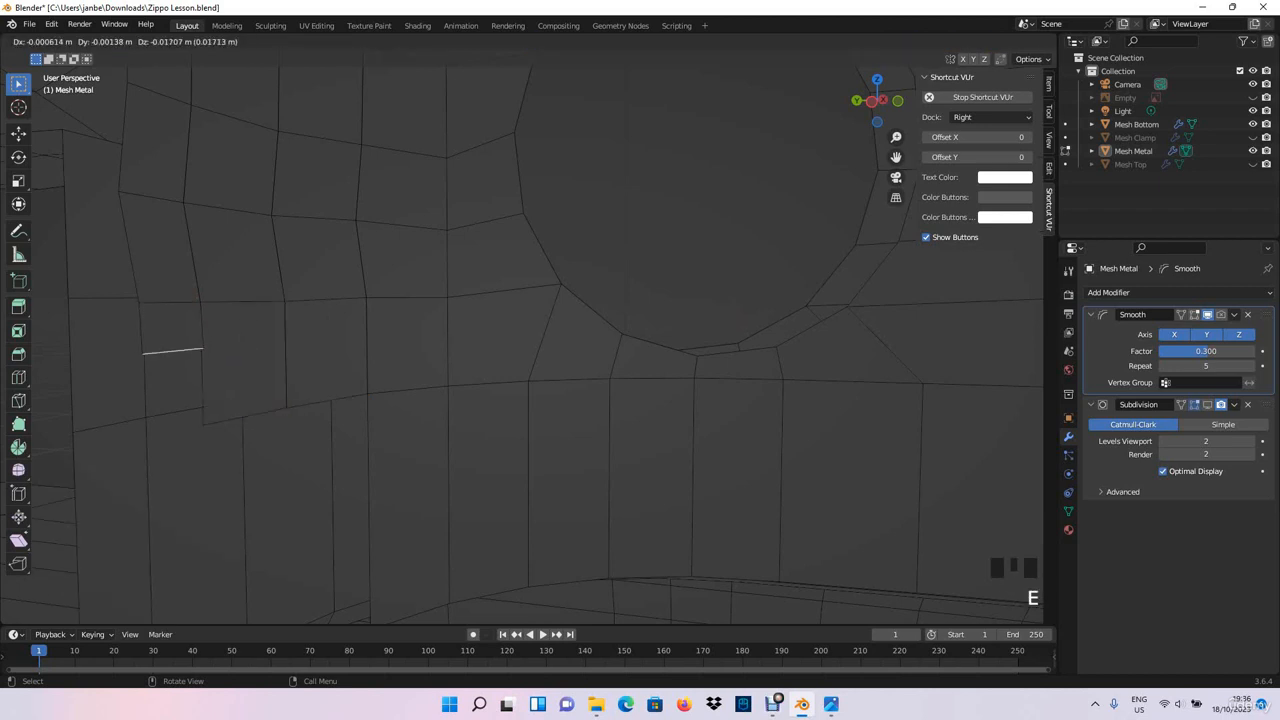
left_click(203, 425)
- Extrude the three columns' lower edges down 0.11576 m to the chimney's bottom rim, snapping each to the neighbouring bottom vertex
middle_click_drag(205, 425, 212, 225, "shift")
left_click(332, 193)
key("e")
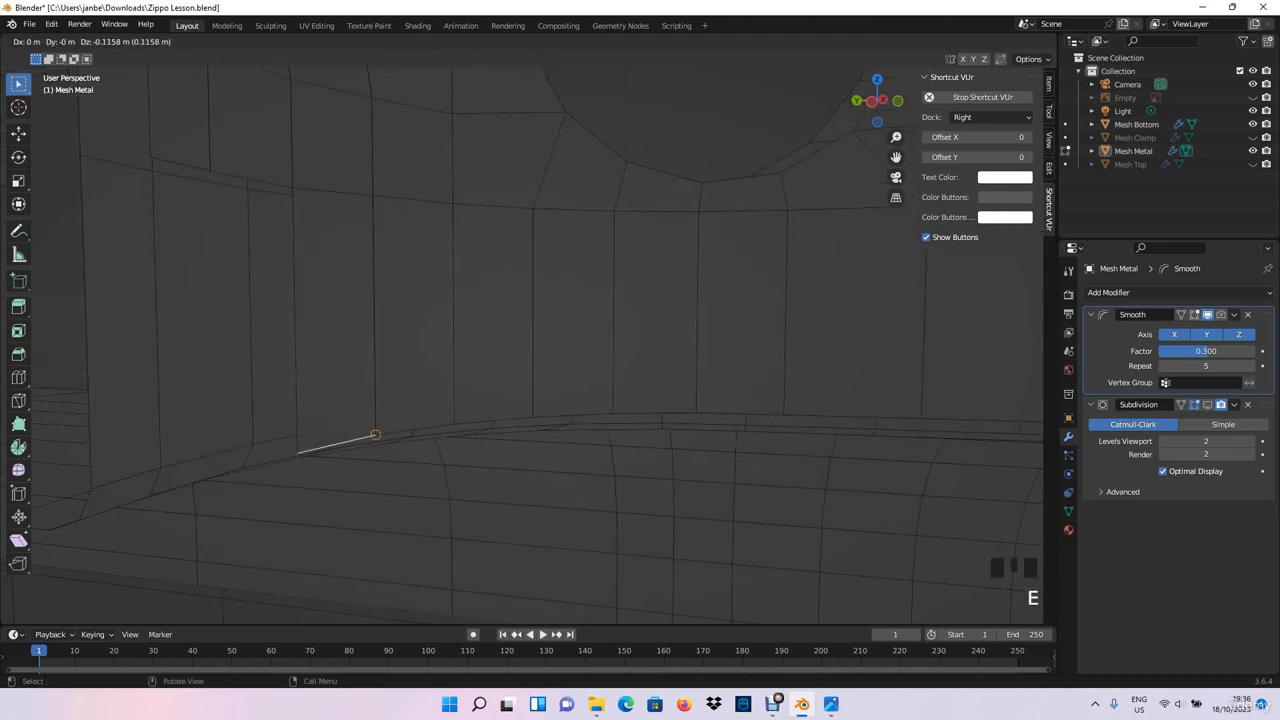
left_click(375, 435)
left_click(251, 181)
key("e")
left_click(296, 453)
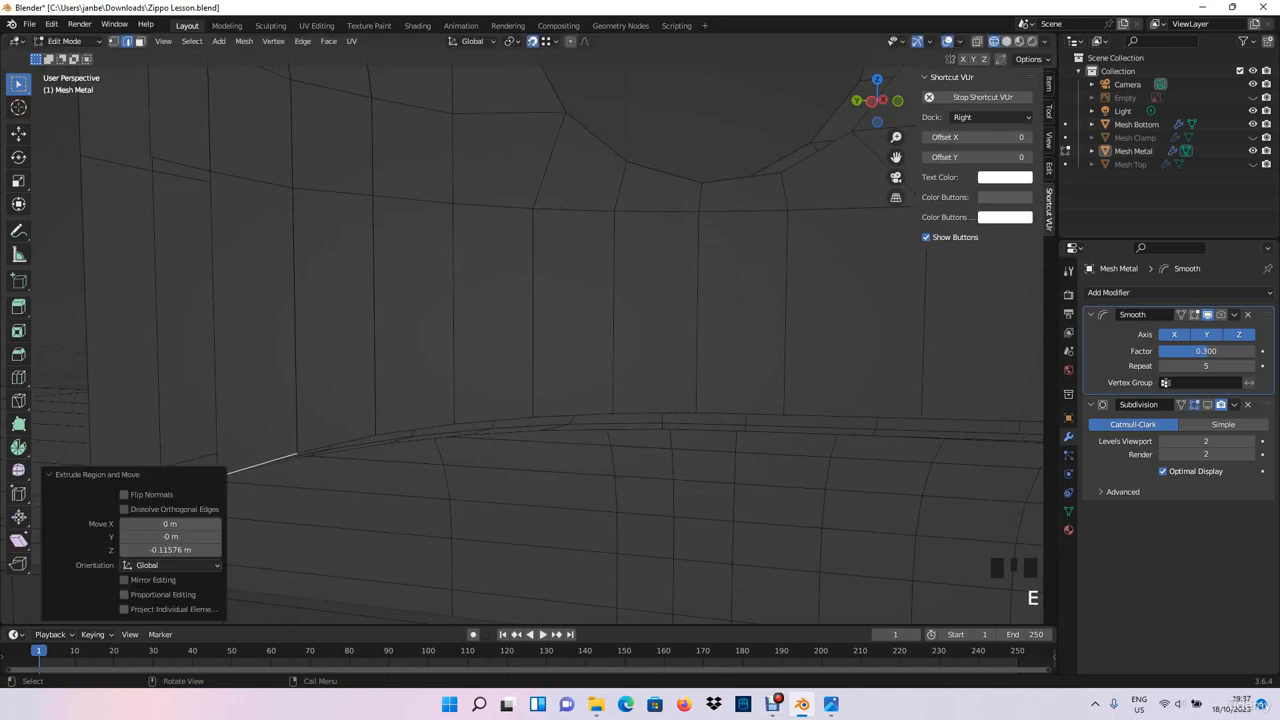
left_click(182, 168)
key("e")
left_click(217, 477)
middle_click_drag(217, 477, 240, 430)
scroll(265, 400, "down", 2)
scroll(265, 400, "down", 2)
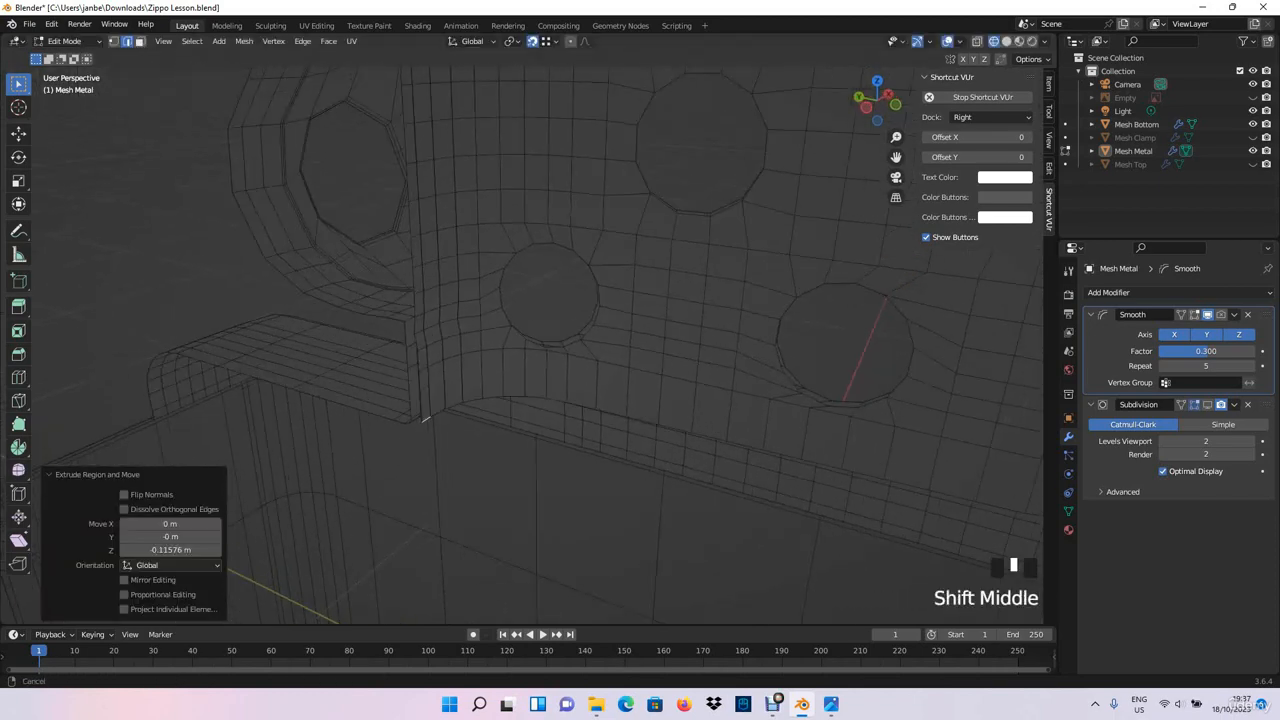
- Select the whole metal chimney insert with see-through selection and merge its duplicate vertices by distance at 0.0001 m
scroll(240, 430, "down", 3)
left_click(220, 300)
middle_click_drag(220, 300, 300, 305)
middle_click_drag(520, 360, 650, 350, "shift")
scroll(540, 280, "up", 4)
scroll(420, 295, "down", 3)
scroll(600, 335, "up", 3)
middle_click_drag(650, 350, 575, 370, "shift")
scroll(690, 420, "down", 5)
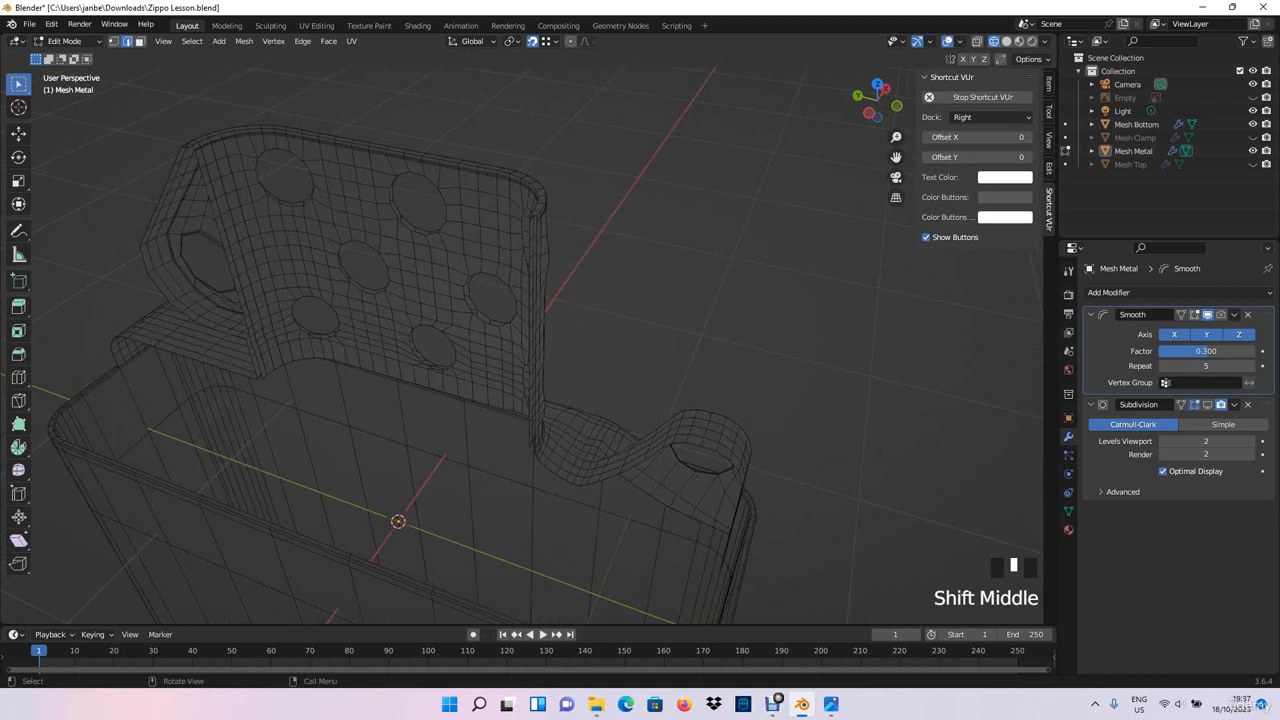
key("alt+z")
scroll(163, 534, "down", 4)
left_click_drag(163, 534, 746, 168)
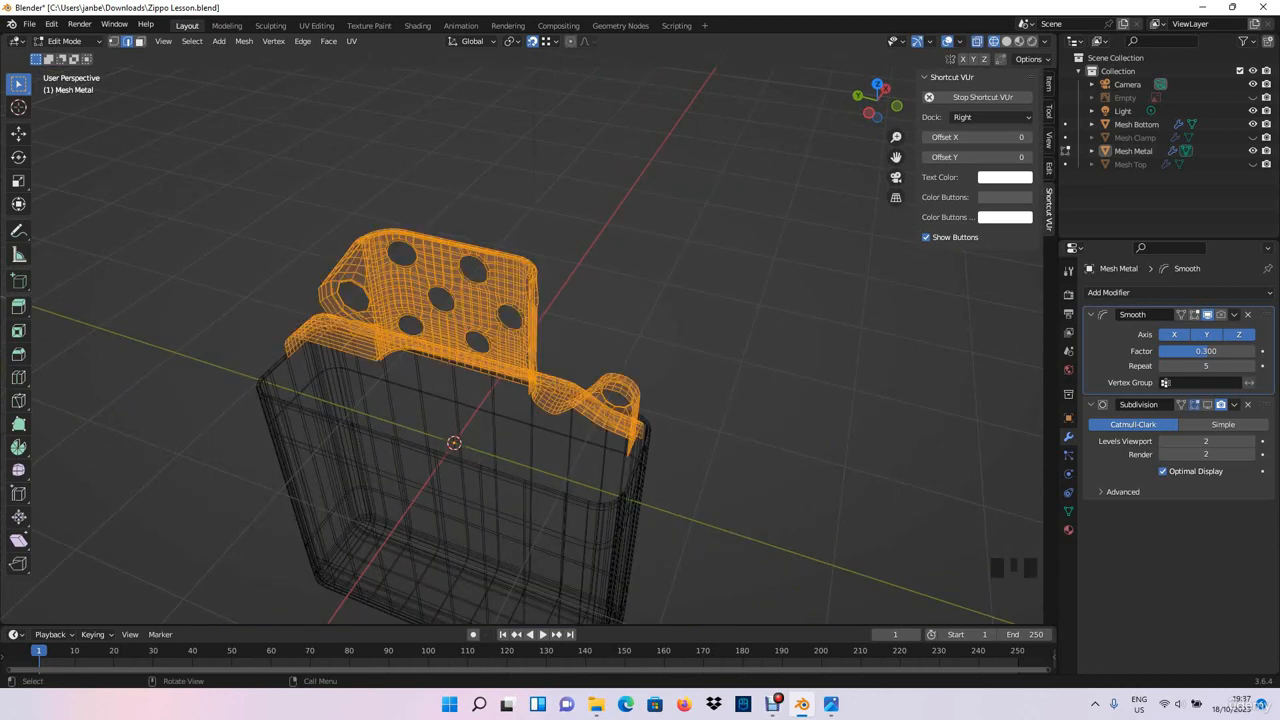
key("Return")
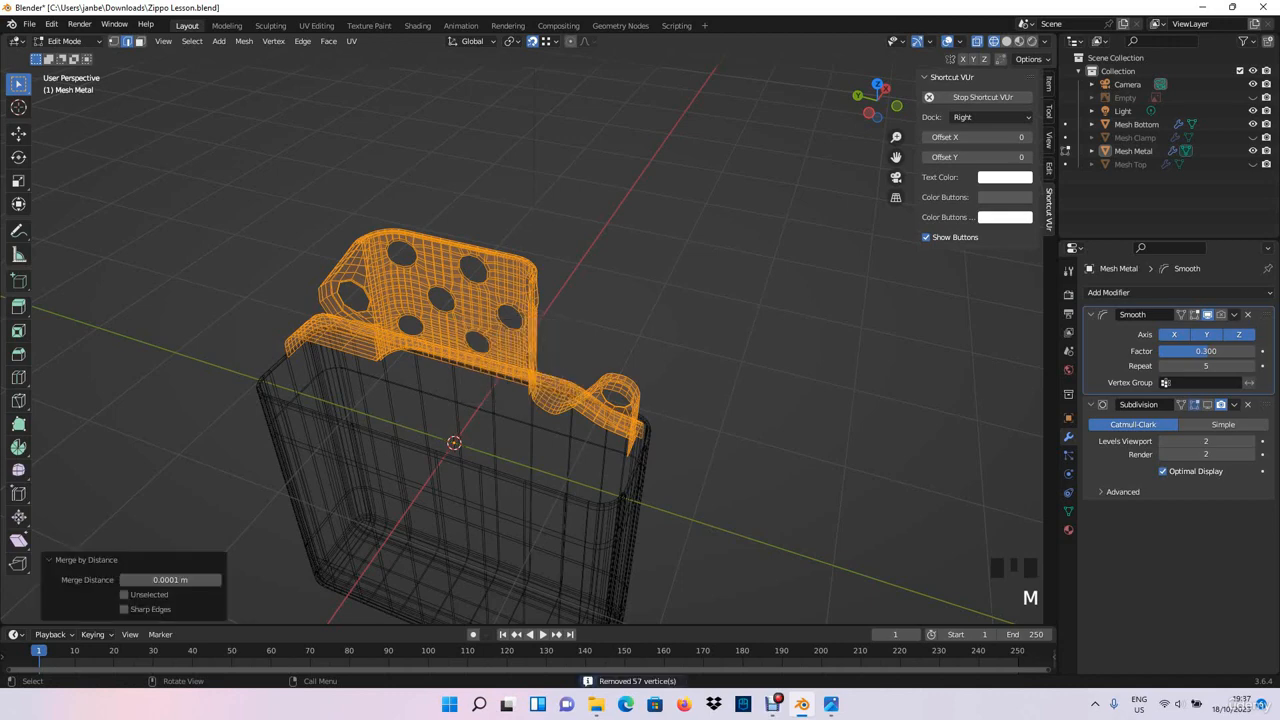
- Examine the merged inner wall, round holes and top rim of the chimney with see-through display turned off
scroll(500, 340, "up", 5)
middle_click_drag(440, 330, 590, 345, "shift")
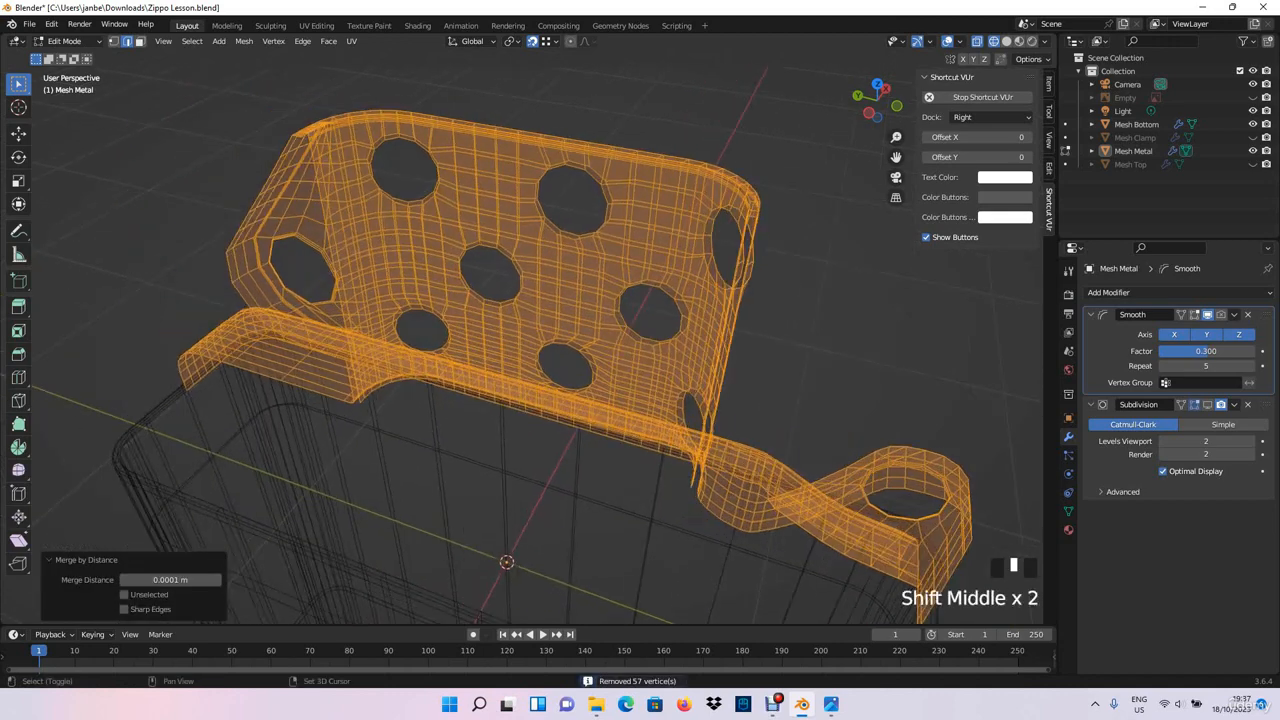
scroll(500, 340, "up", 2)
middle_click_drag(450, 300, 625, 415, "shift")
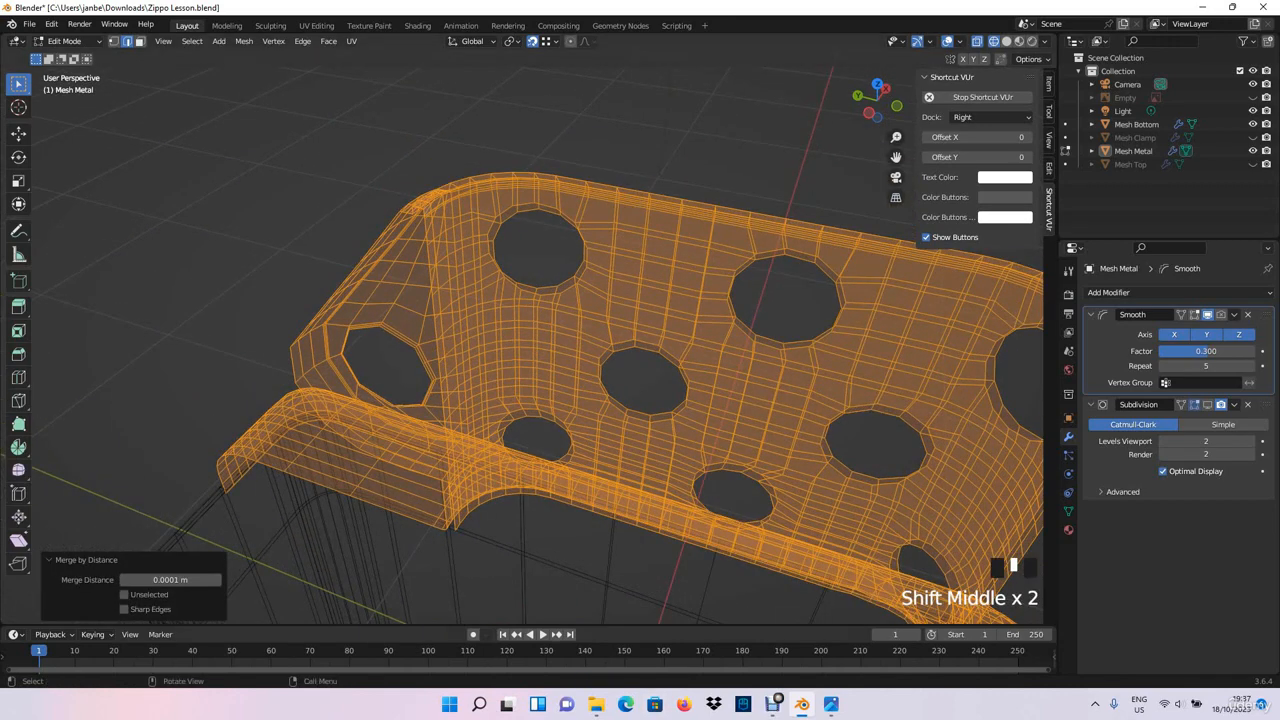
middle_click_drag(500, 330, 565, 345, "shift")
scroll(525, 350, "up", 4)
middle_click_drag(600, 420, 519, 326, "shift")
left_click(560, 140)
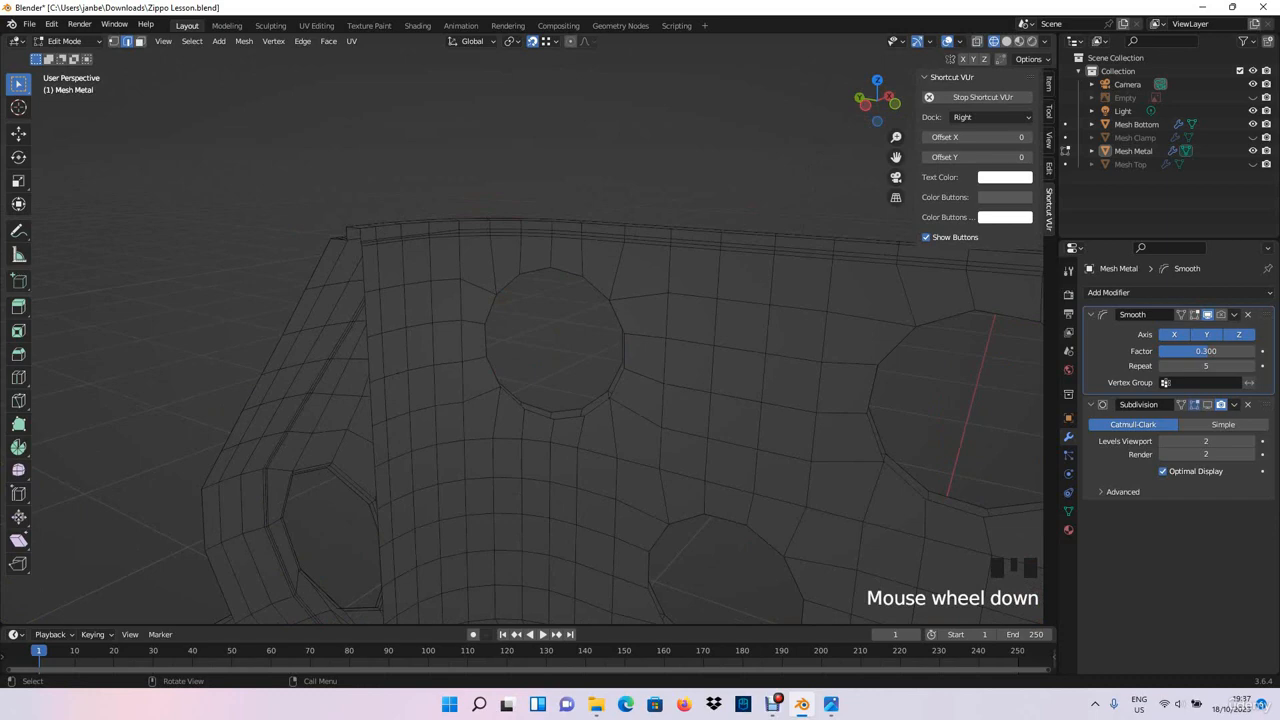
middle_click_drag(520, 340, 680, 430)
scroll(630, 358, "down", 3)
scroll(520, 340, "up", 3)
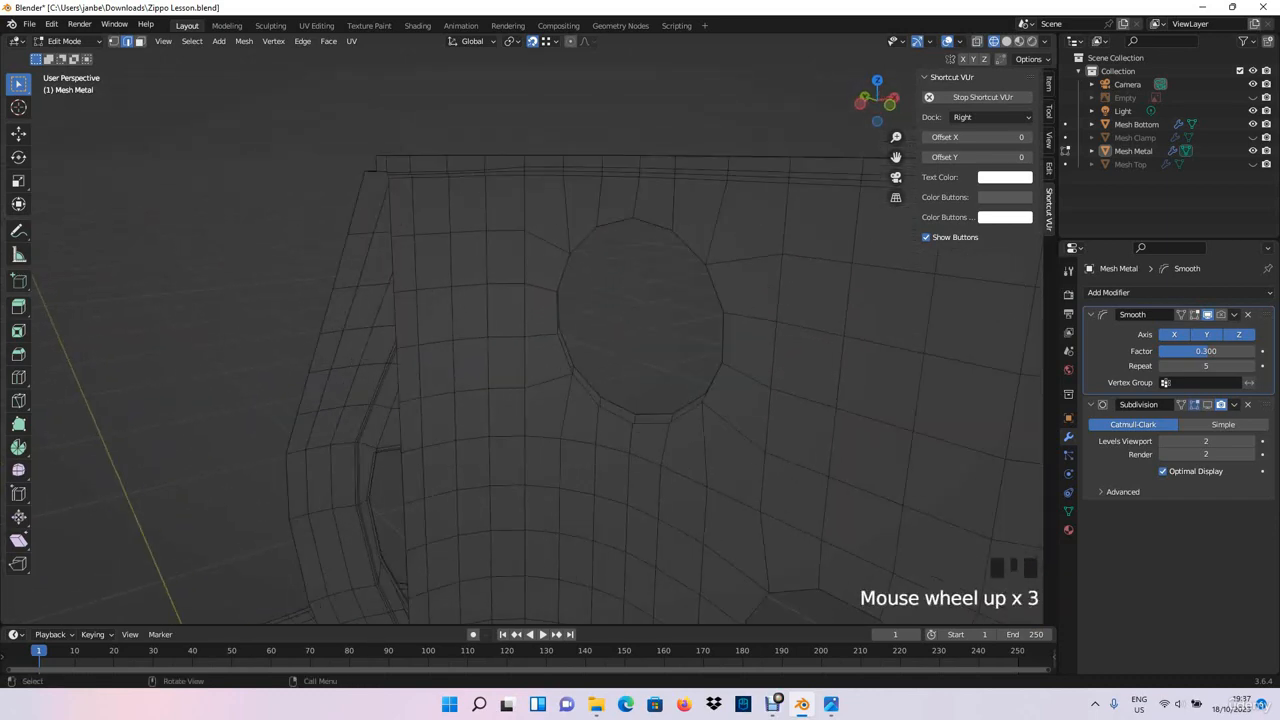
middle_click_drag(520, 300, 530, 480, "shift")
scroll(530, 480, "up", 3)
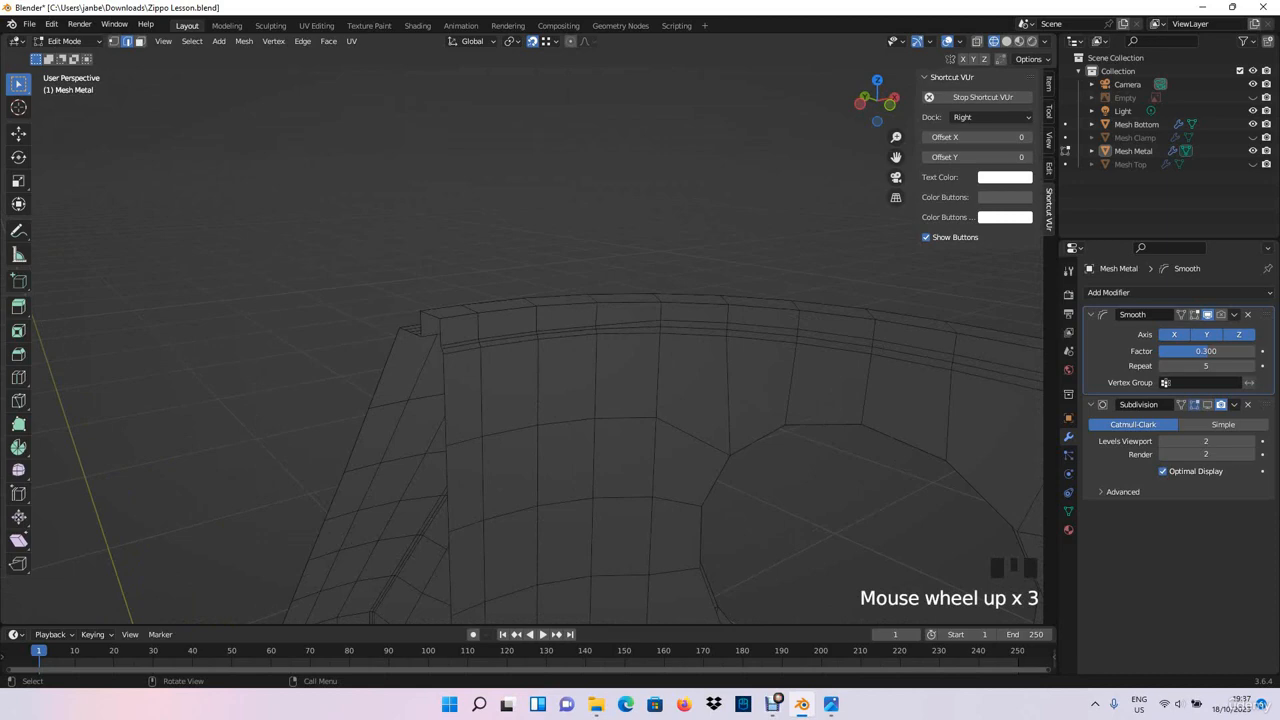
middle_click_drag(530, 480, 565, 72, "shift")
scroll(600, 440, "down", 3)
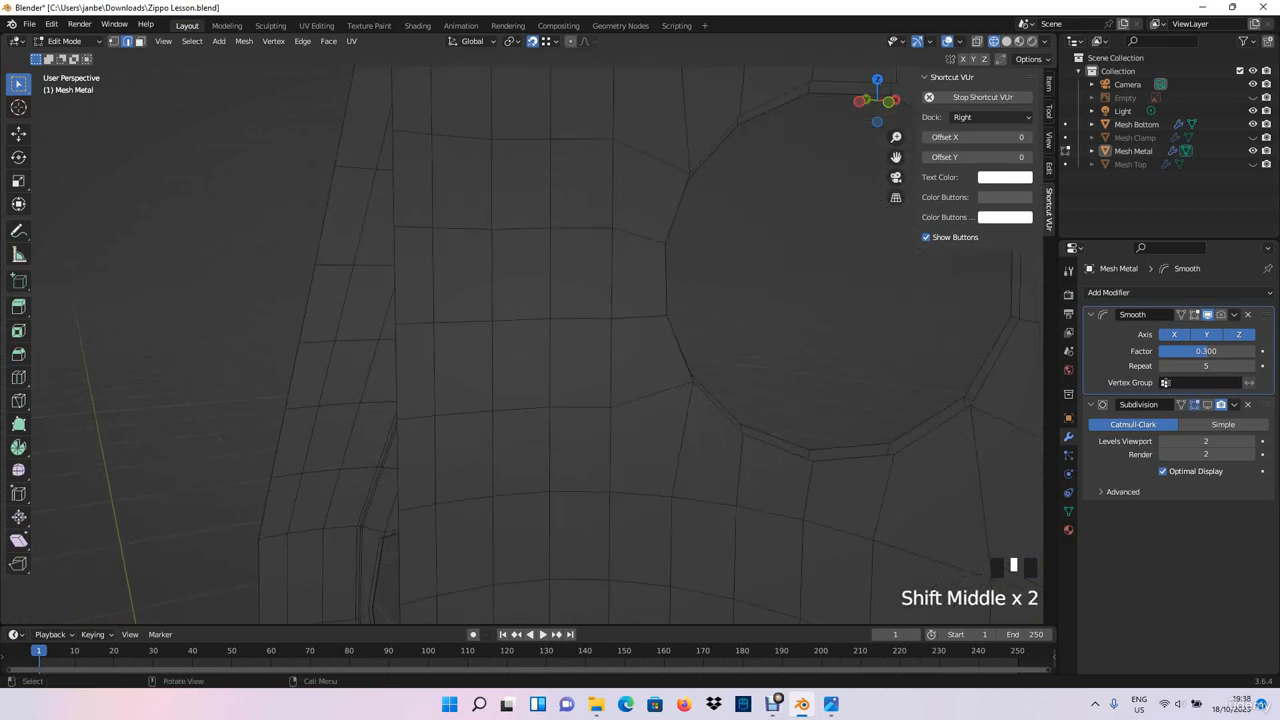
scroll(520, 340, "down", 3)
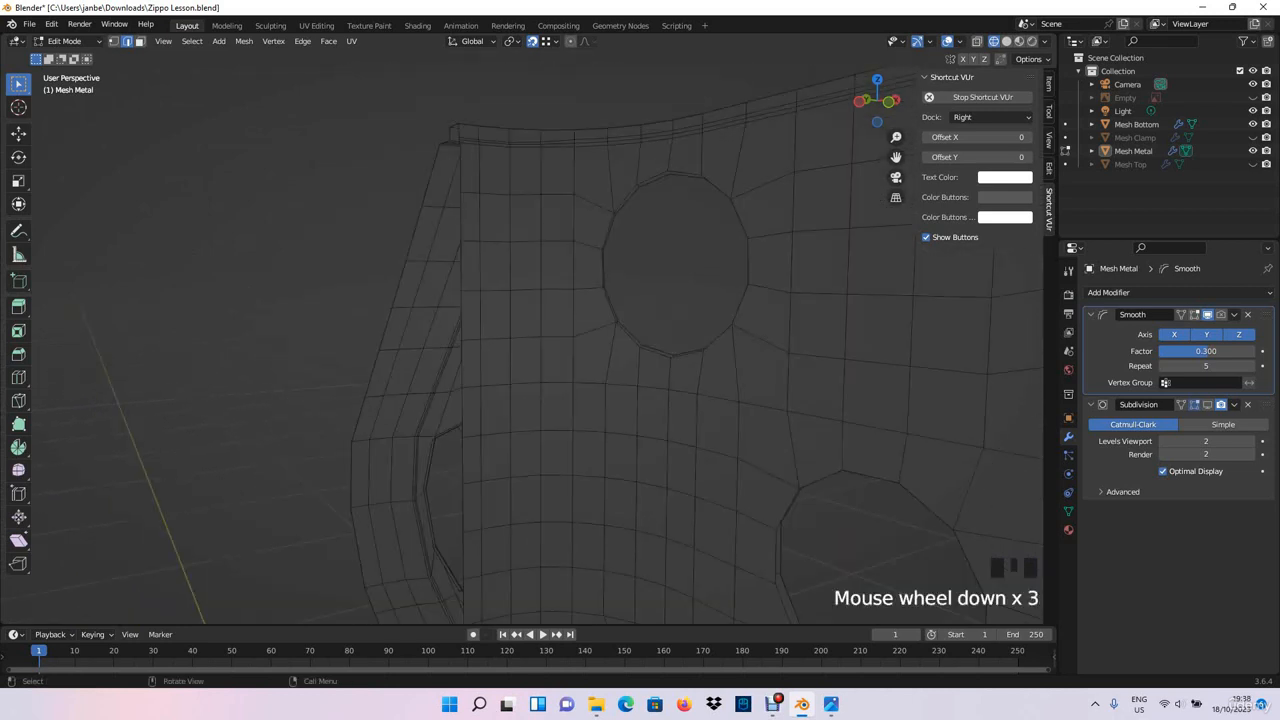
- Flatten the uppermost inner edge loop just below the chimney's top rim by scaling it to 0 along Z
middle_click_drag(520, 300, 520, 400, "shift")
scroll(520, 400, "up", 4)
middle_click_drag(520, 340, 520, 405, "shift")
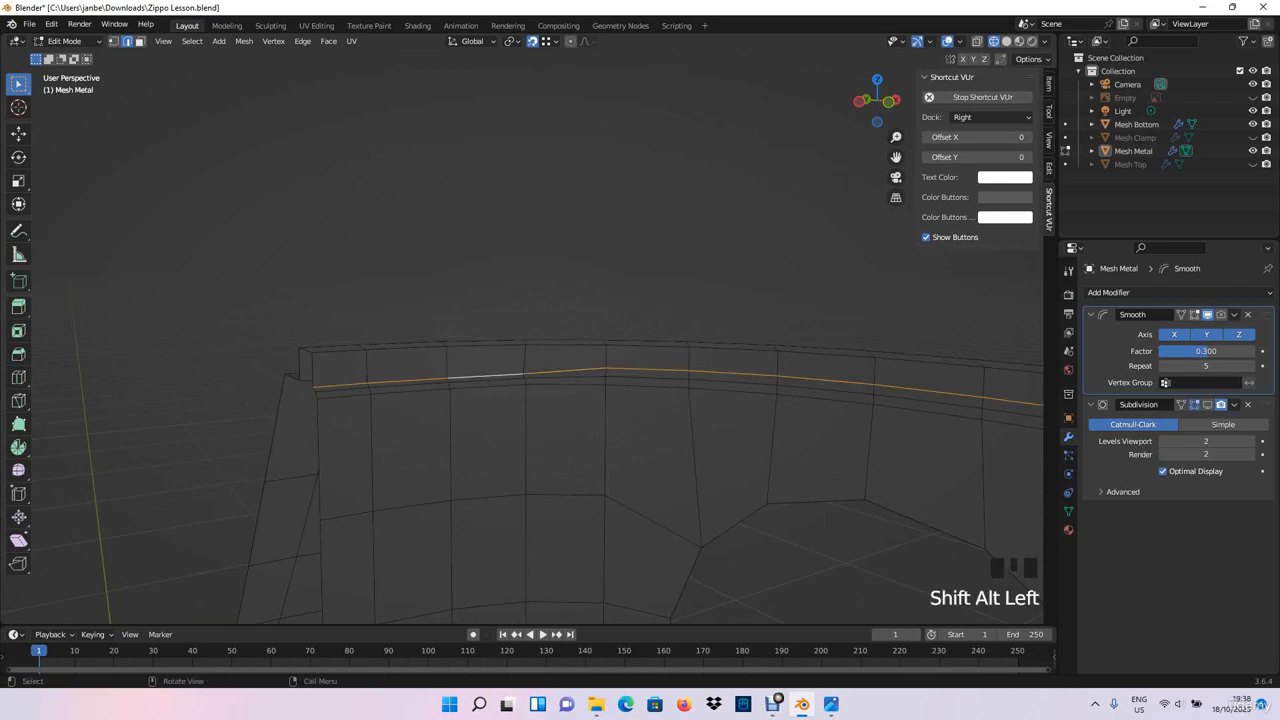
scroll(540, 360, "down", 4)
middle_click_drag(560, 360, 450, 350, "shift")
middle_click_drag(560, 360, 440, 345)
middle_click_drag(760, 350, 160, 345, "shift")
middle_click_drag(760, 350, 310, 310, "shift")
middle_click_drag(450, 350, 700, 345)
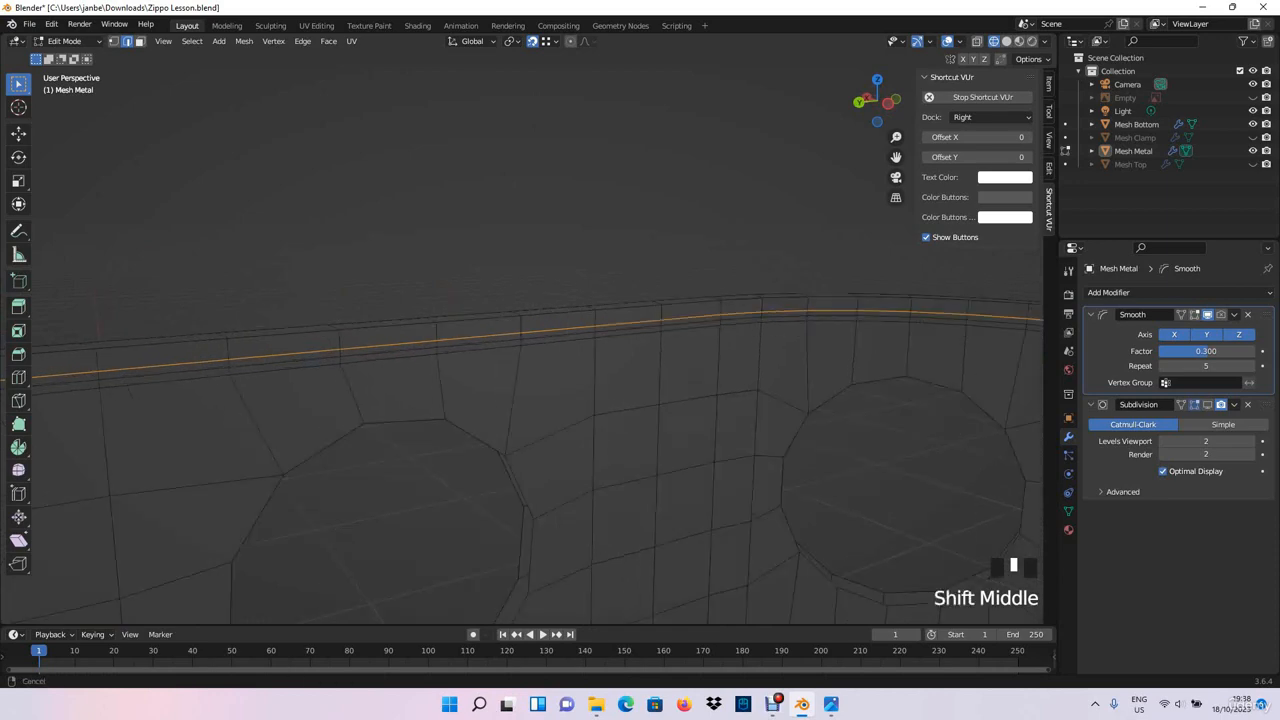
middle_click_drag(560, 350, 700, 350, "shift")
middle_click_drag(400, 350, 700, 365, "shift")
middle_click_drag(400, 350, 640, 355, "shift")
scroll(540, 350, "down", 3)
middle_click_drag(450, 350, 520, 345, "shift")
mouse_move(400, 350)
middle_mouse_down("shift")
mouse_move(770, 355)
mouse_move(700, 400)
mouse_move(400, 375)
middle_mouse_up("shift")
scroll(540, 350, "up", 2)
key("s")
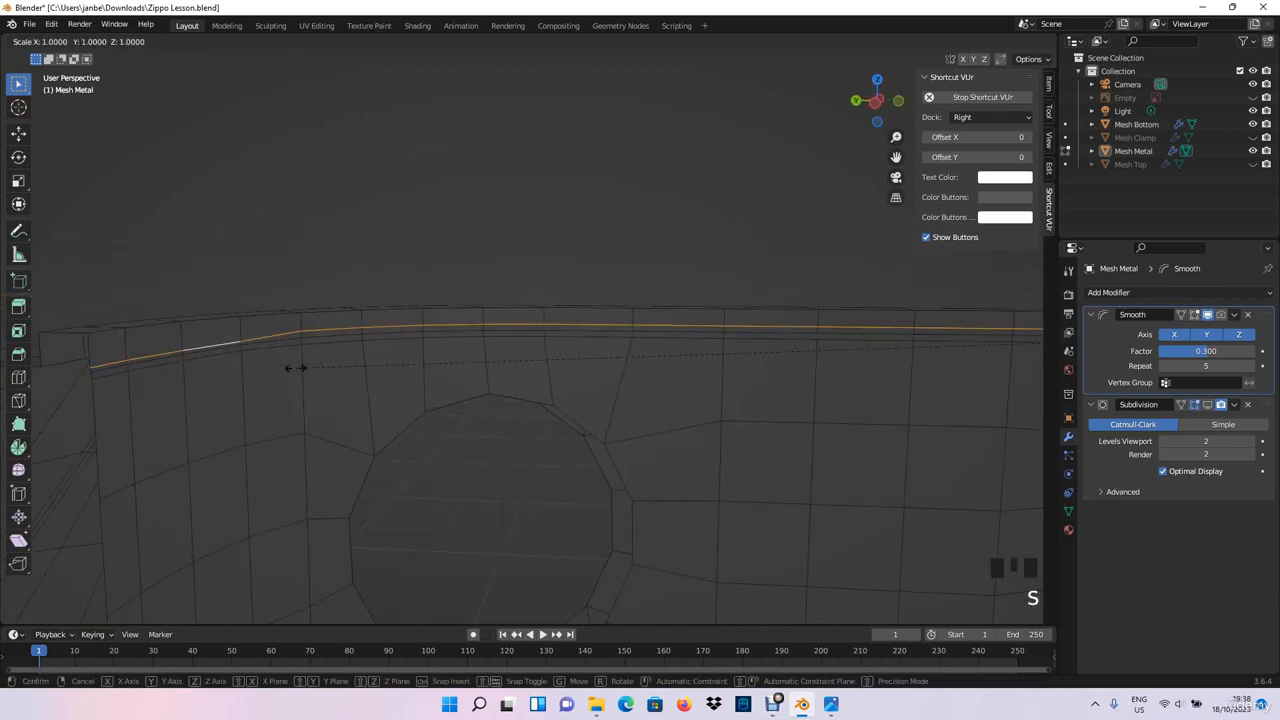
key("y")
key("z")
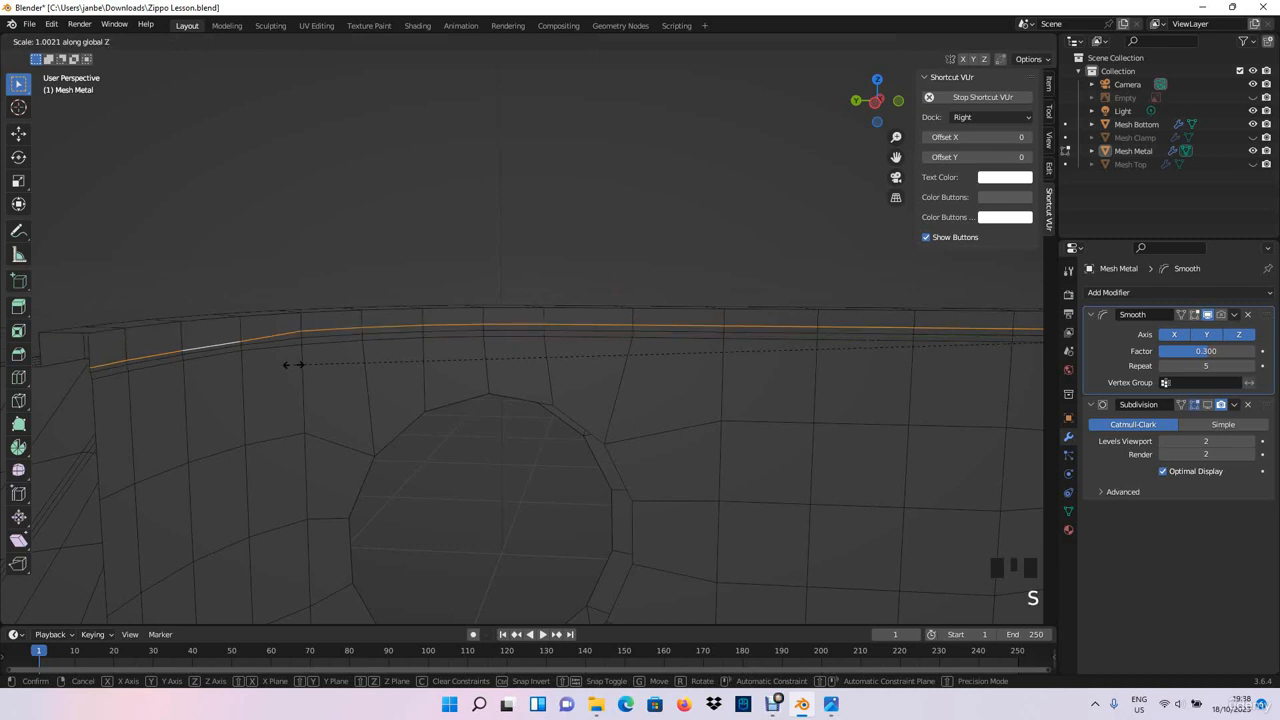
key("0")
key("Return")
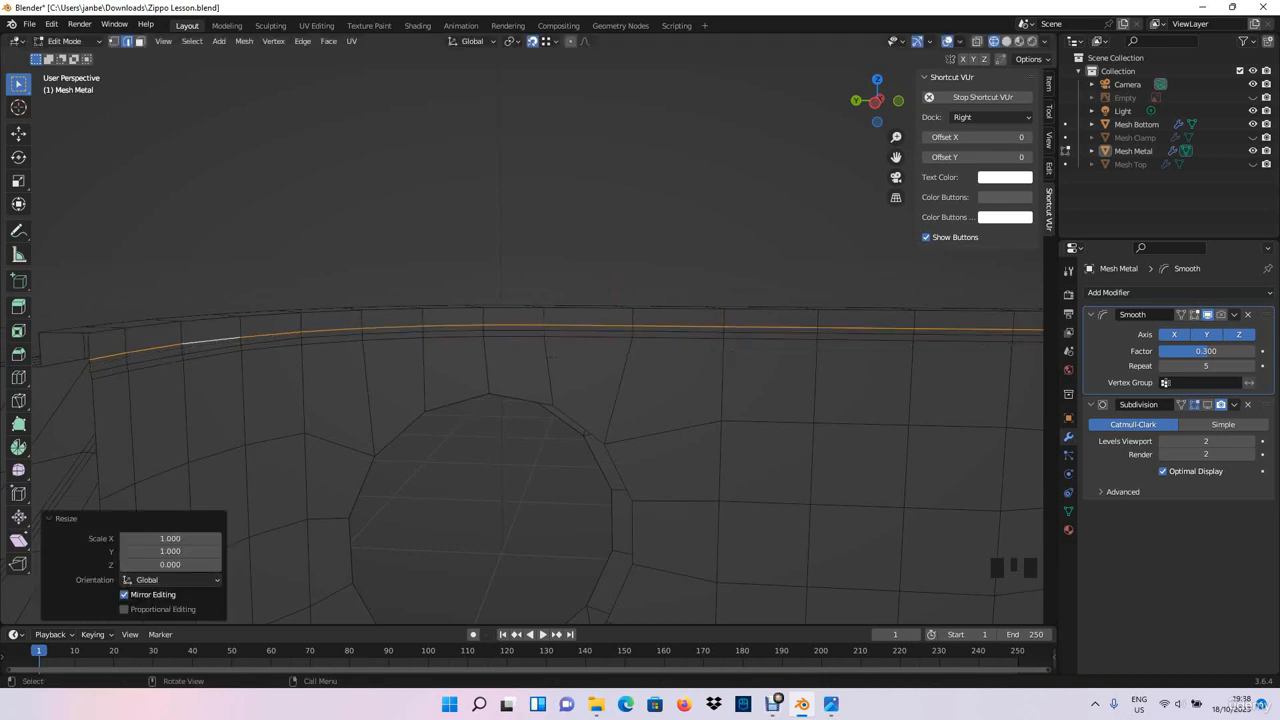
- Flatten the second inner edge loop below the chimney's top rim by scaling it to 0 along Z
left_click(108, 367)
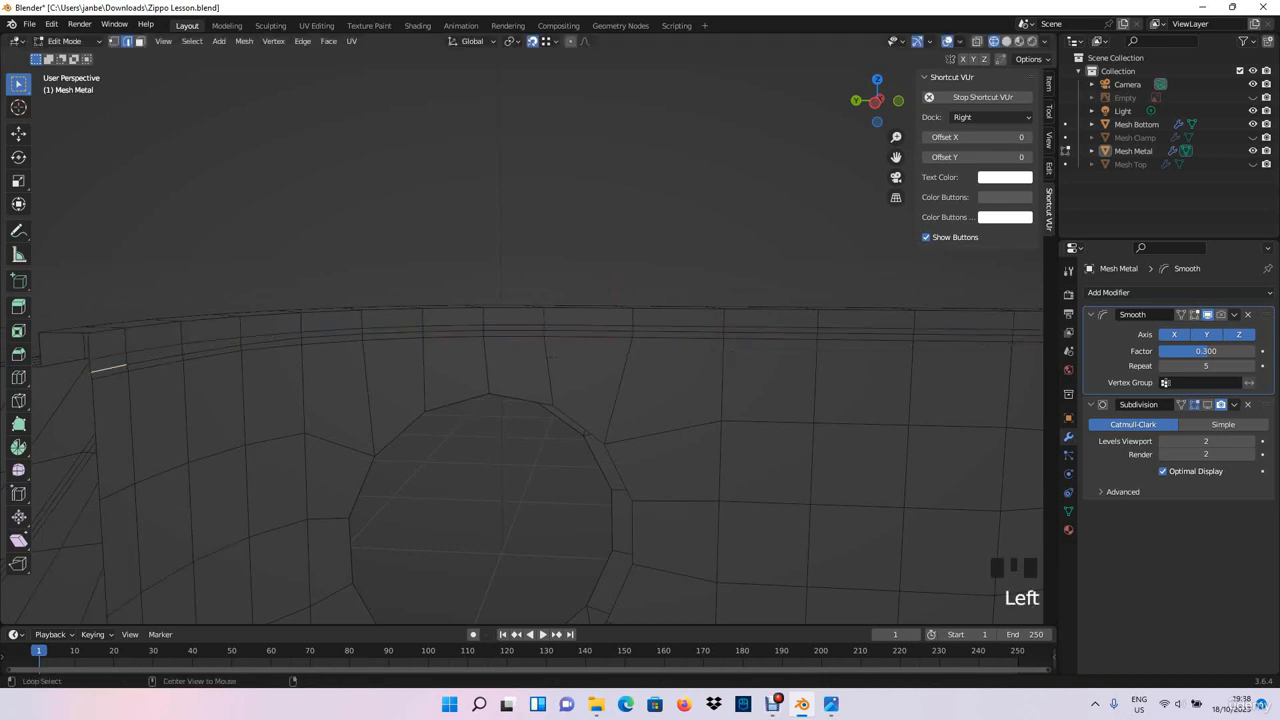
key("s")
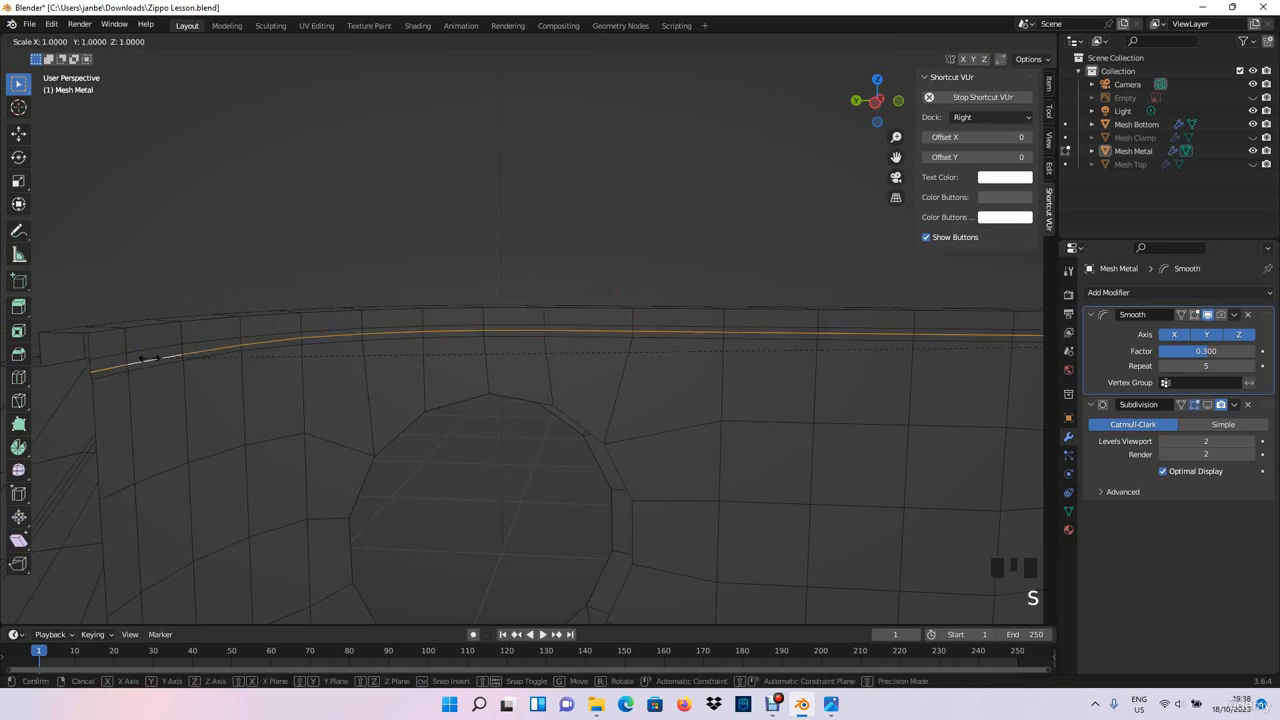
key("Return")
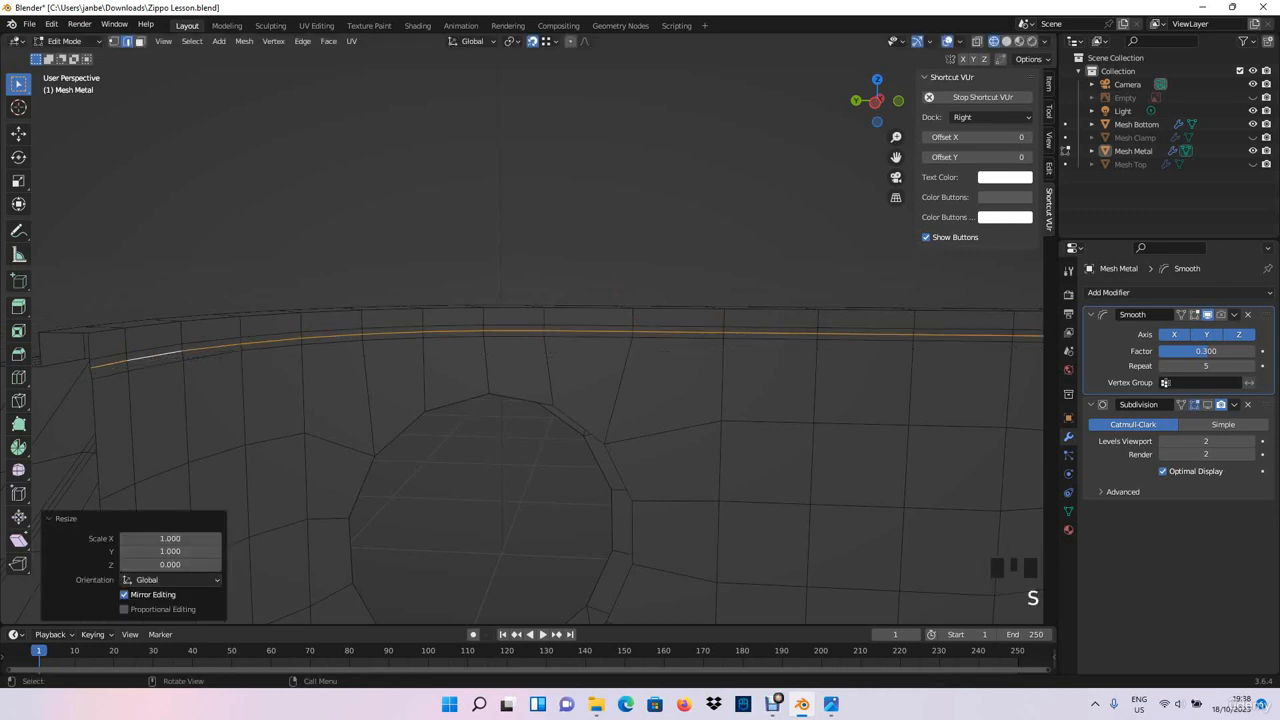
- Flatten the third inner edge loop below the chimney's top rim by scaling it to 0 along Z
left_click(110, 375)
left_click(115, 373, "alt+shift")
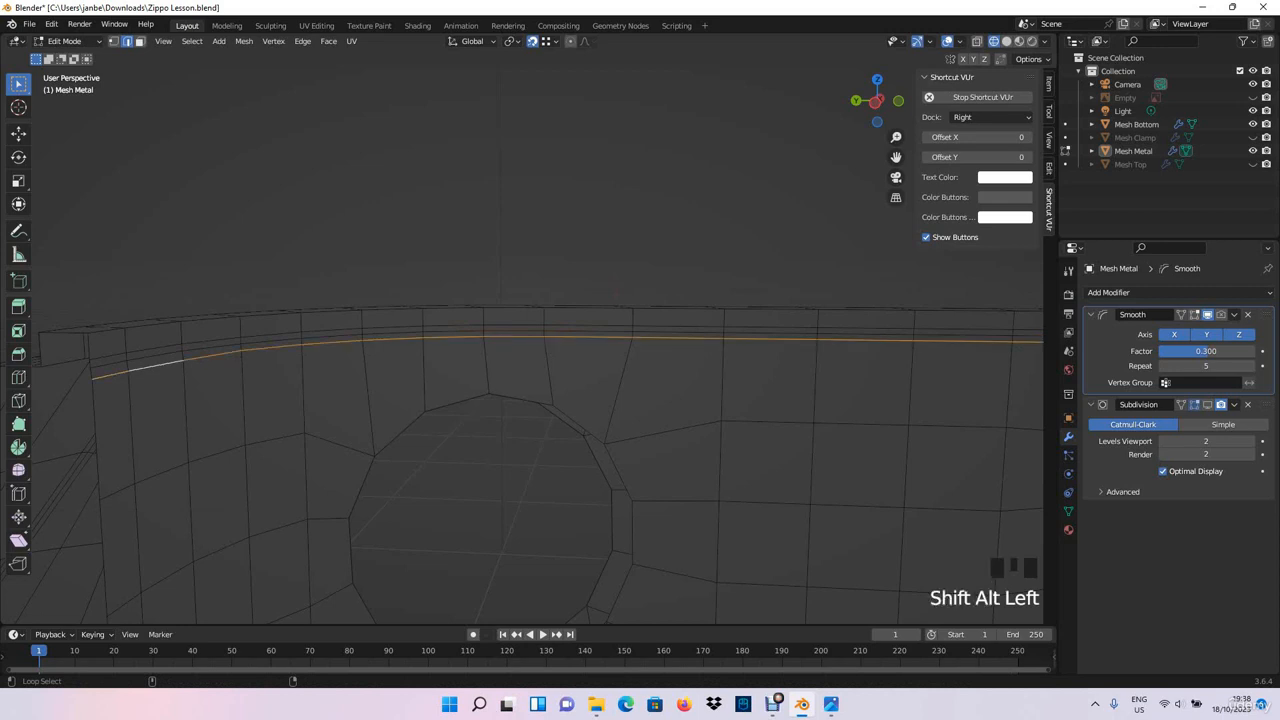
key("s")
key("z")
key("Return")
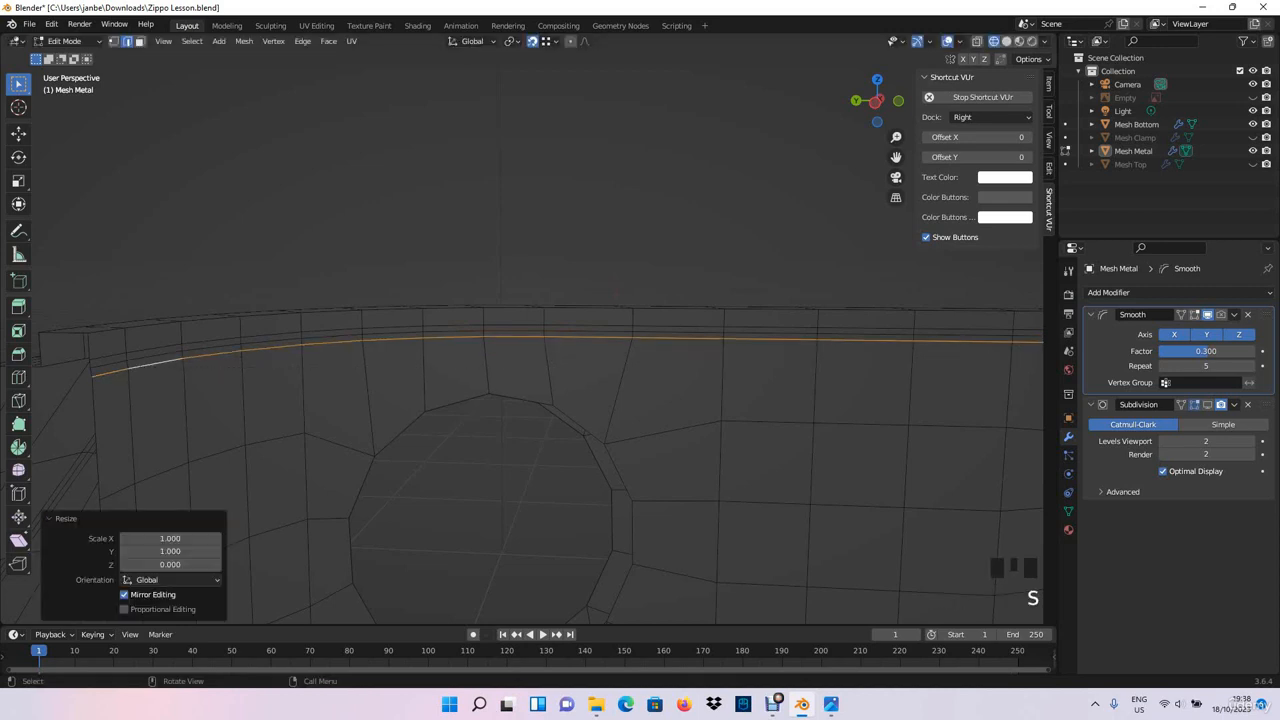
- Check the chimney's rim, rounded corners, end walls and side hole from inside and outside
left_click(560, 220)
scroll(560, 260, "down", 3)
middle_click_drag(760, 300, 400, 275, "shift")
middle_click_drag(608, 455, 685, 542)
scroll(504, 488, "up", 3)
scroll(574, 515, "up", 4)
middle_click_drag(685, 542, 848, 570, "shift")
middle_click_drag(800, 500, 630, 482)
middle_click_drag(630, 482, 205, 485, "shift")
scroll(290, 455, "down", 2)
middle_click_drag(600, 450, 410, 440)
middle_click_drag(410, 440, 200, 470, "shift")
scroll(500, 340, "up", 2)
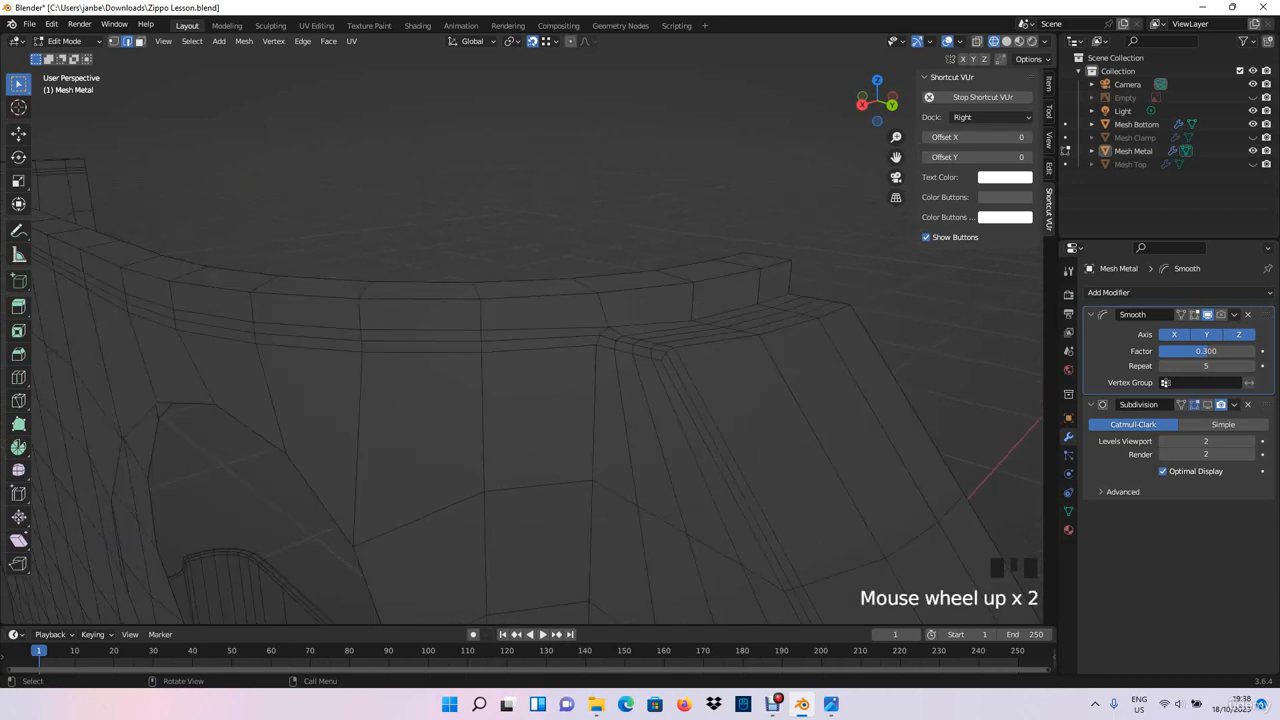
middle_click_drag(500, 340, 530, 190)
scroll(523, 352, "up", 1)
scroll(523, 352, "down", 4)
middle_click_drag(520, 360, 525, 210, "shift")
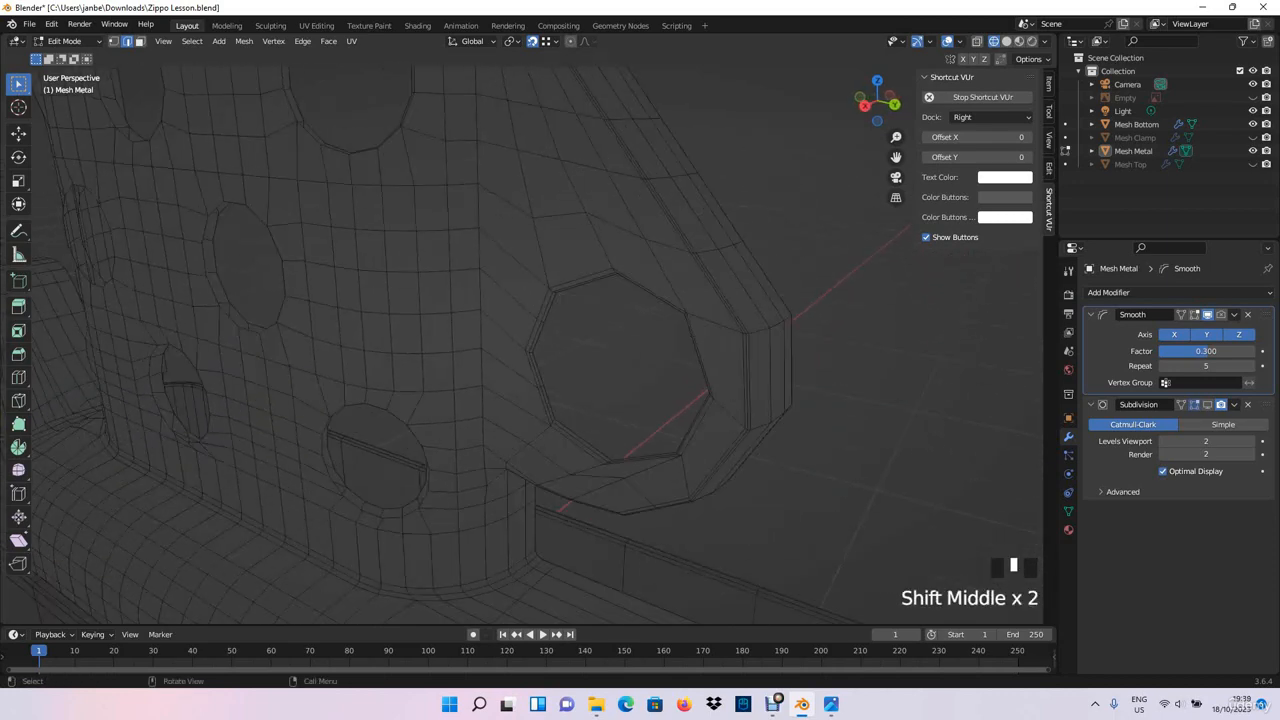
middle_click_drag(520, 360, 630, 372, "shift")
middle_click_drag(630, 372, 660, 375)
scroll(660, 375, "down", 1)
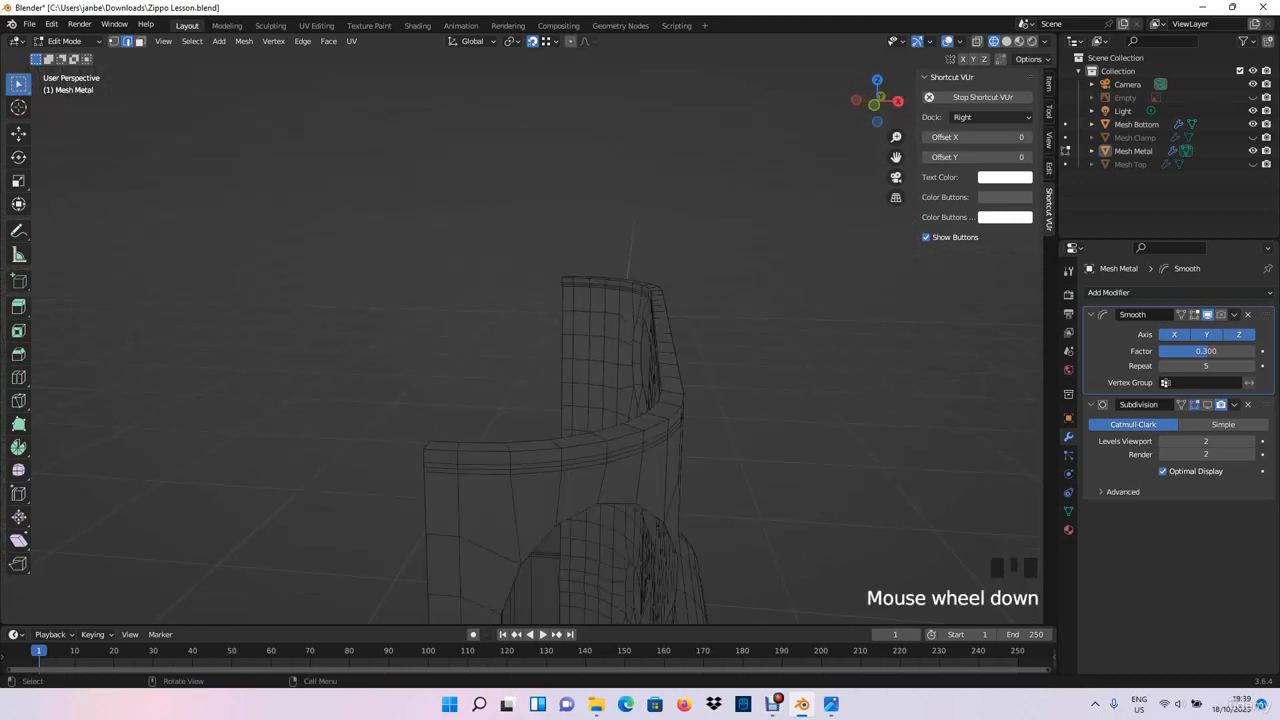
middle_click_drag(660, 375, 540, 379)
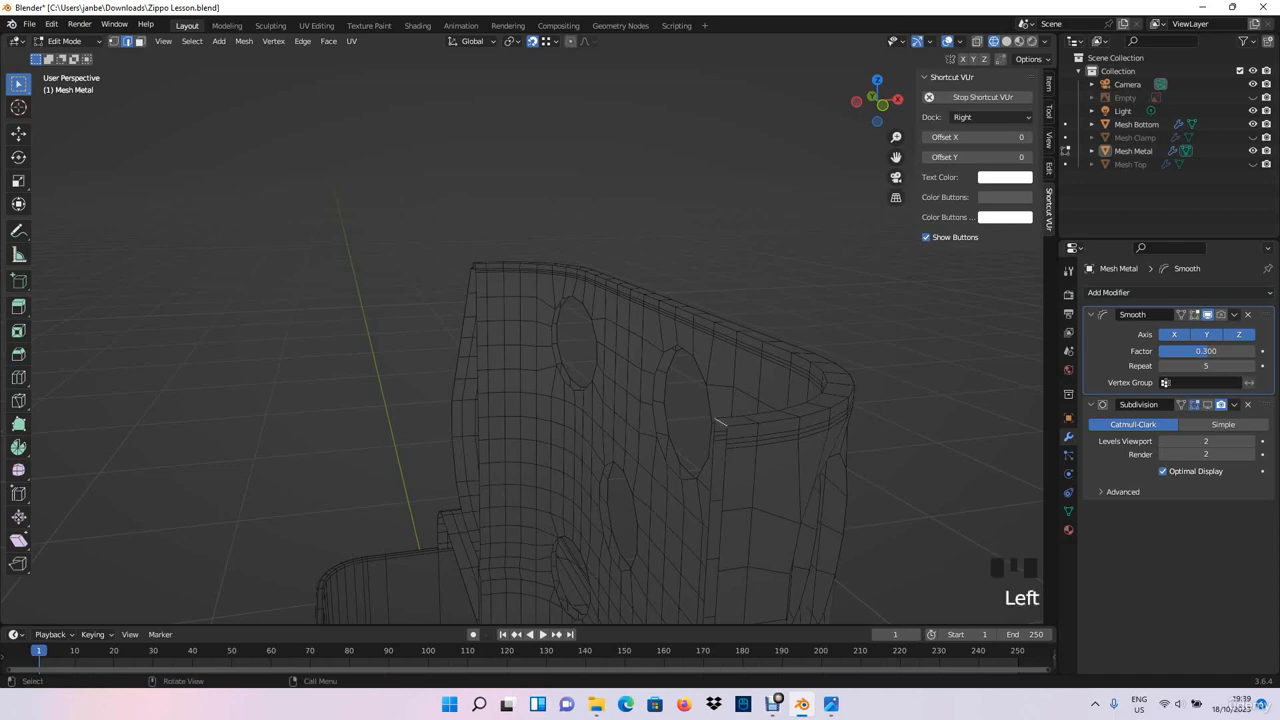
- Try to bevel the edge loop along the inner border of the chimney's top rim
middle_click_drag(716, 421, 690, 445, "shift")
scroll(690, 470, "up", 3)
scroll(690, 470, "up", 1)
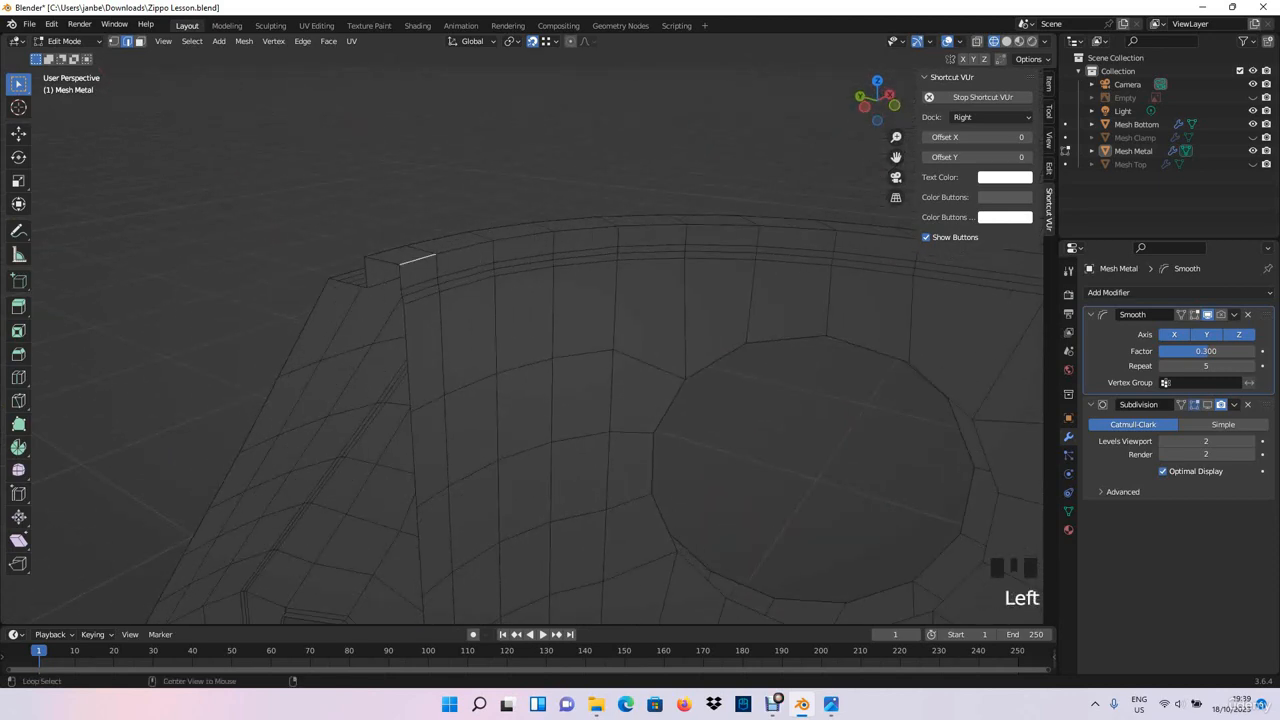
scroll(465, 247, "down", 5)
middle_click_drag(700, 370, 450, 330, "shift")
middle_click_drag(700, 370, 310, 316, "shift")
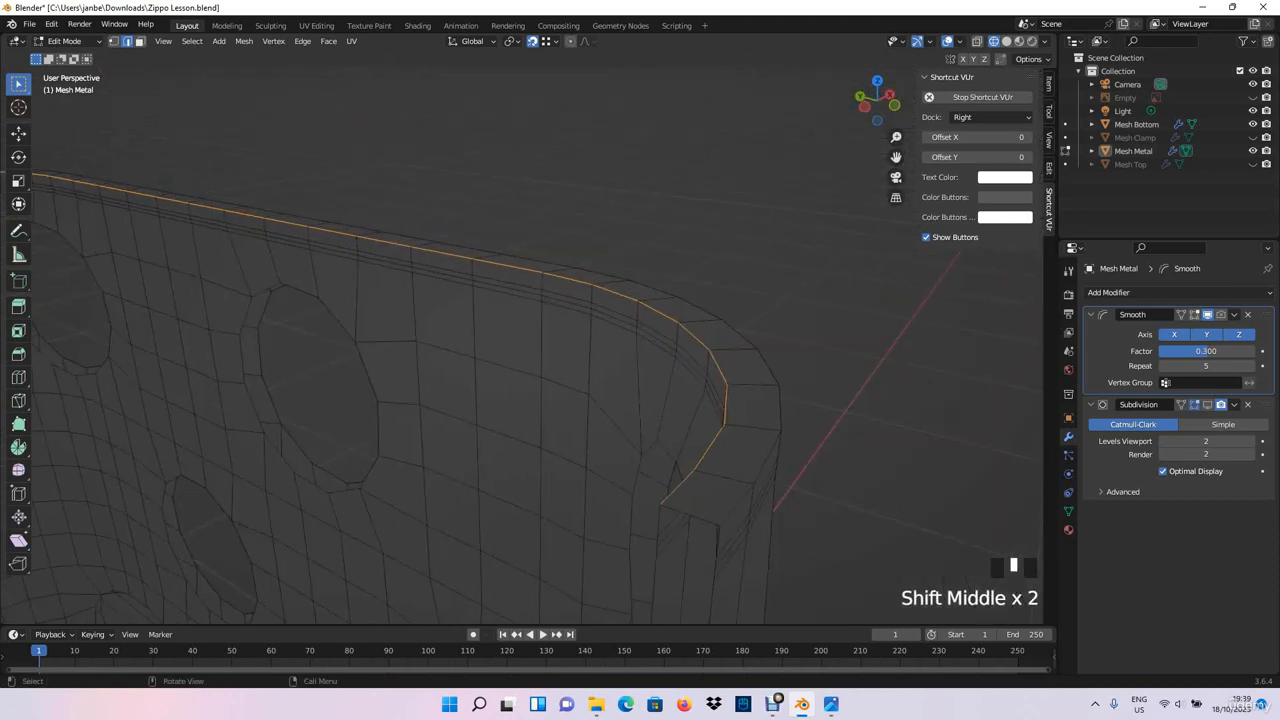
key("ctrl+b")
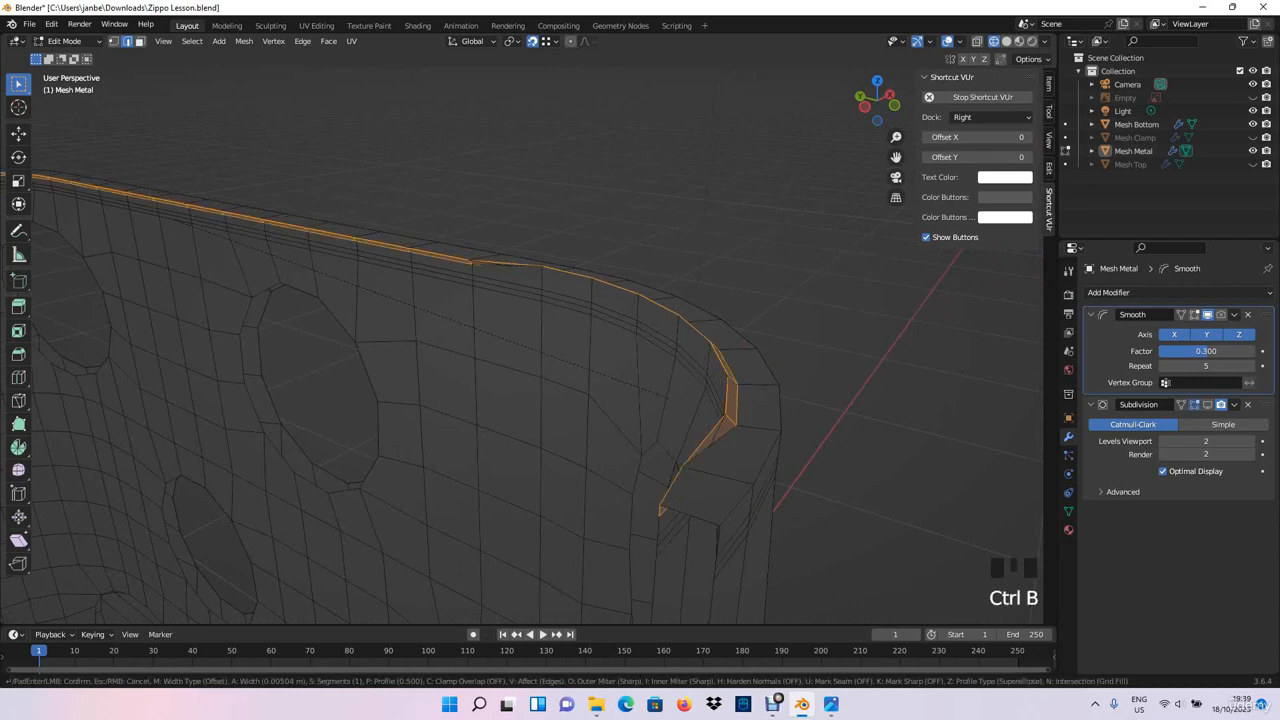
key("Return")
key("ctrl+z")
- Apply the rotation and scale of the Mesh Metal object in Object Mode
middle_click_drag(520, 340, 560, 300)
scroll(520, 340, "down", 3)
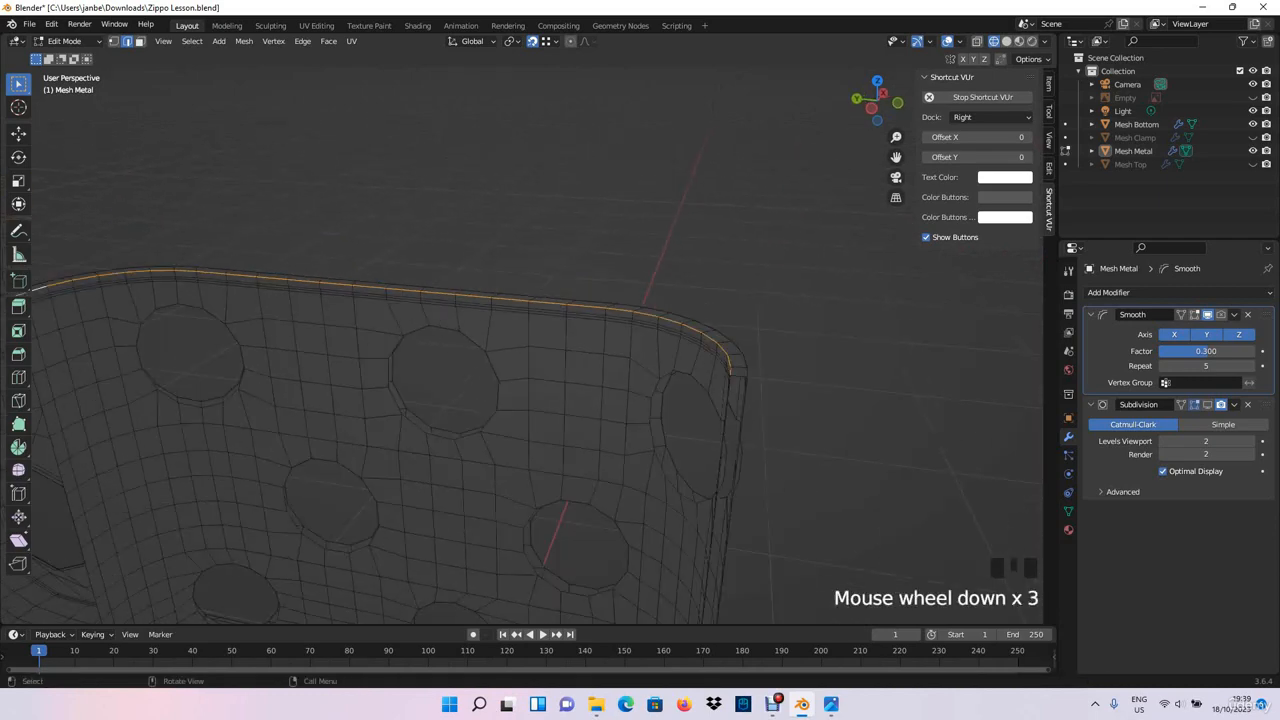
key("Tab")
scroll(520, 340, "down", 3)
left_click(500, 430)
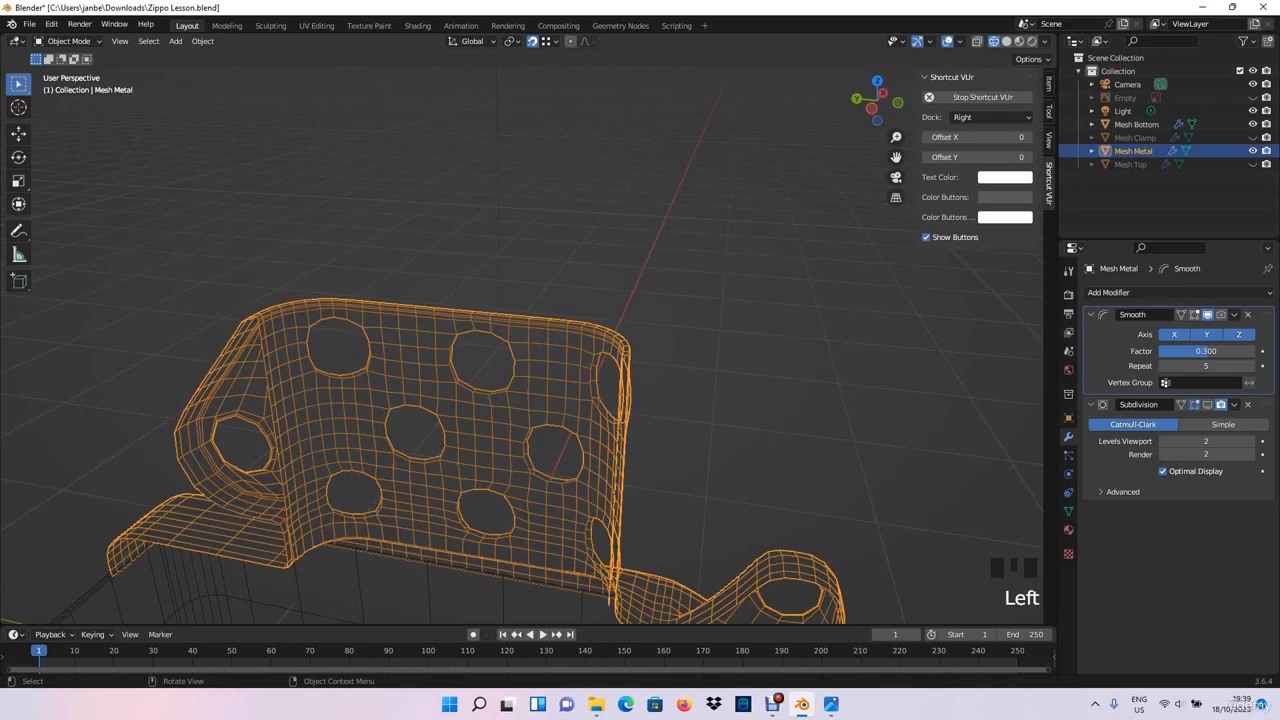
key("ctrl+a")
left_click(428, 416)
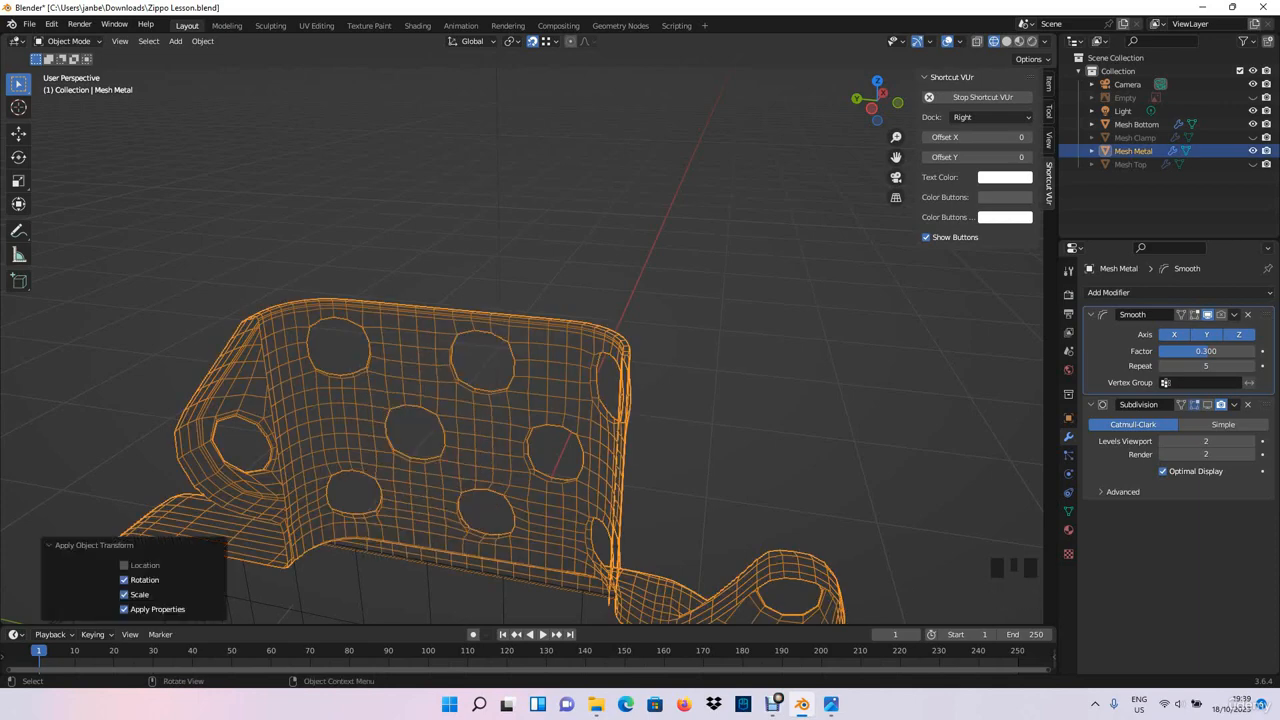
- Return Mesh Metal to Edit Mode and enable the Face Orientation overlay
key("Tab")
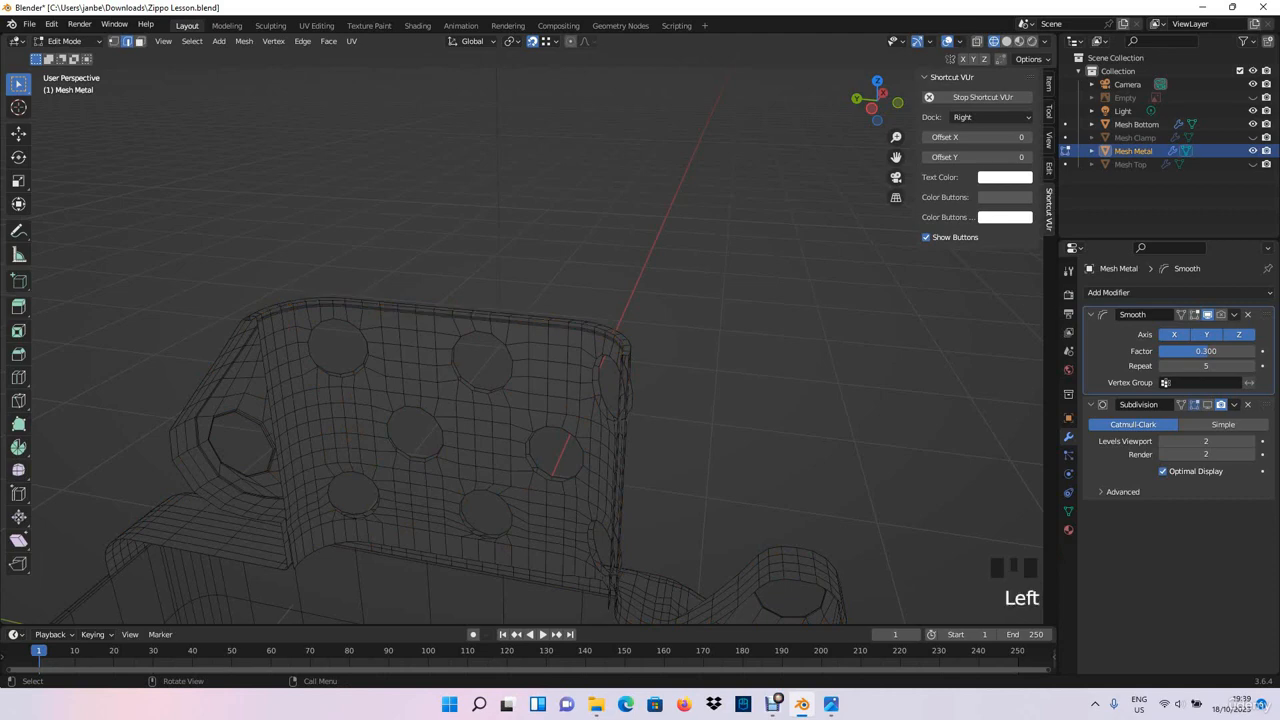
left_click(960, 41)
left_click(878, 311)
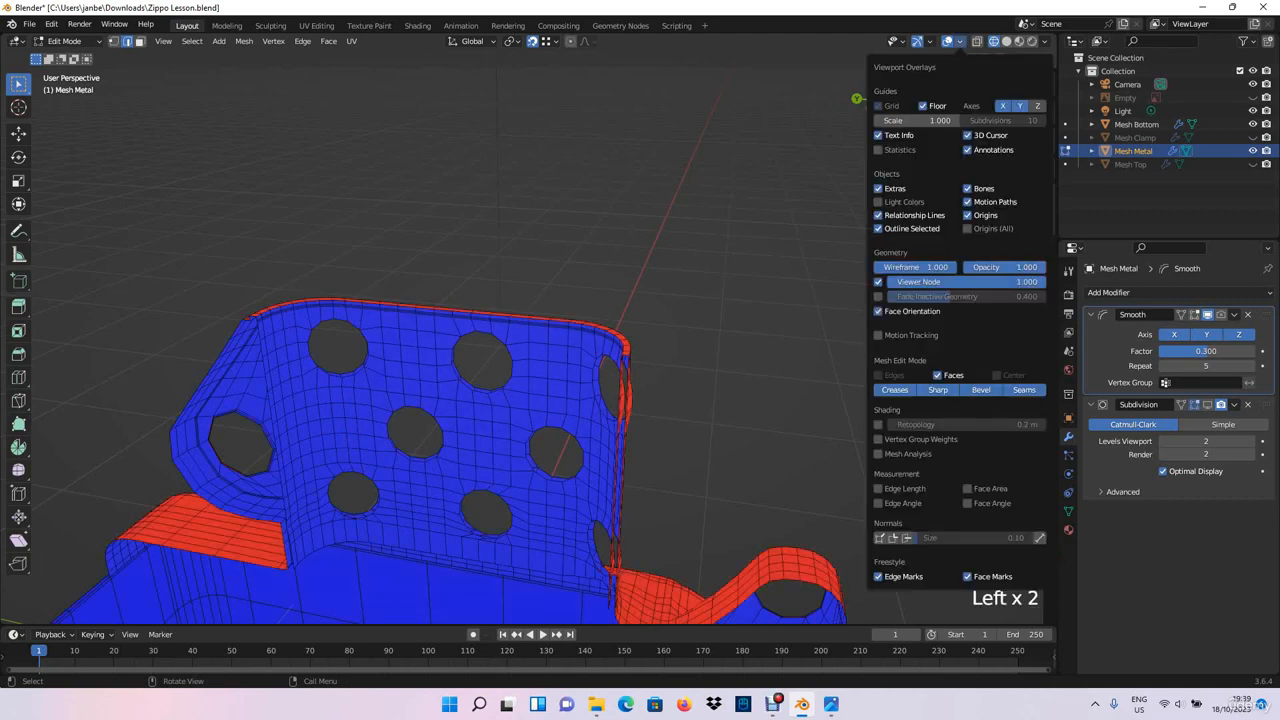
- Select a face on the outer shoulder at the chimney's base and grow the selection across the surrounding red faces
middle_click_drag(640, 380, 995, 362)
middle_click_drag(560, 370, 600, 330)
scroll(550, 374, "down", 3)
scroll(640, 380, "up", 4)
middle_click_drag(520, 380, 600, 370)
middle_click_drag(500, 370, 470, 415, "shift")
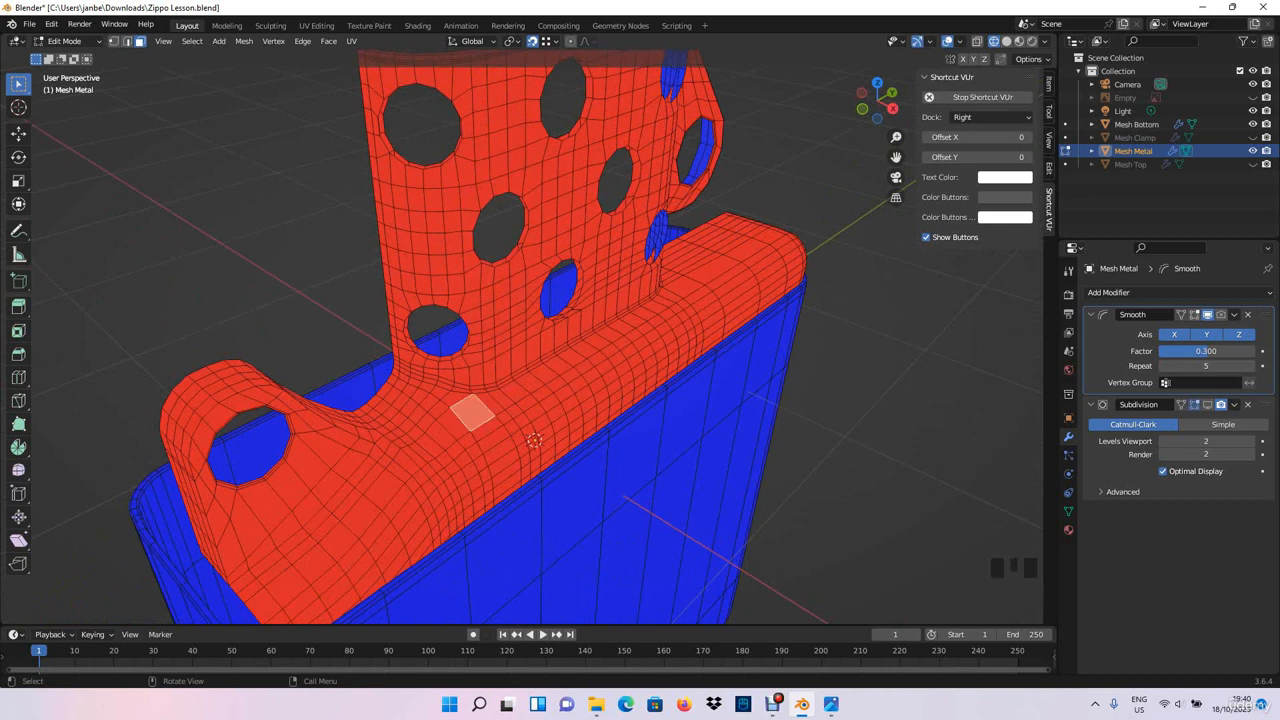
key("ctrl+KP_Add")
key("ctrl+KP_Add")
key("ctrl+KP_Add")
key("ctrl+KP_Add")
key("ctrl+KP_Add")
key("ctrl+KP_Add")
key("ctrl+KP_Add")
key("ctrl+KP_Add")
key("ctrl+KP_Add")
key("ctrl+KP_Add")
key("ctrl+KP_Add")
key("ctrl+KP_Add")
key("ctrl+KP_Add")
key("ctrl+KP_Add")
key("ctrl+KP_Add")
key("ctrl+KP_Add")
key("ctrl+KP_Add")
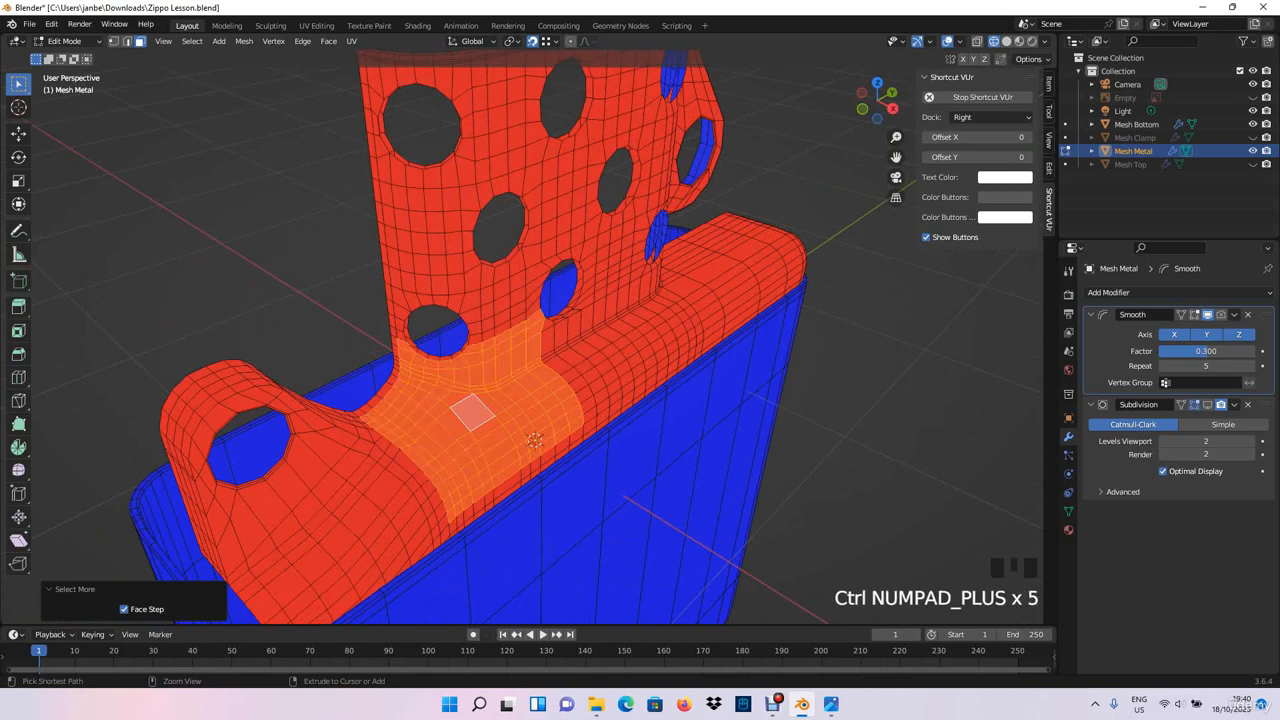
- Grow the selection further over the chimney's outer wall, the long shoulder and the rounded tab
scroll(500, 400, "down", 2)
middle_click_drag(500, 400, 890, 395)
key("ctrl+KP_Add")
key("ctrl+KP_Add")
key("ctrl+KP_Add")
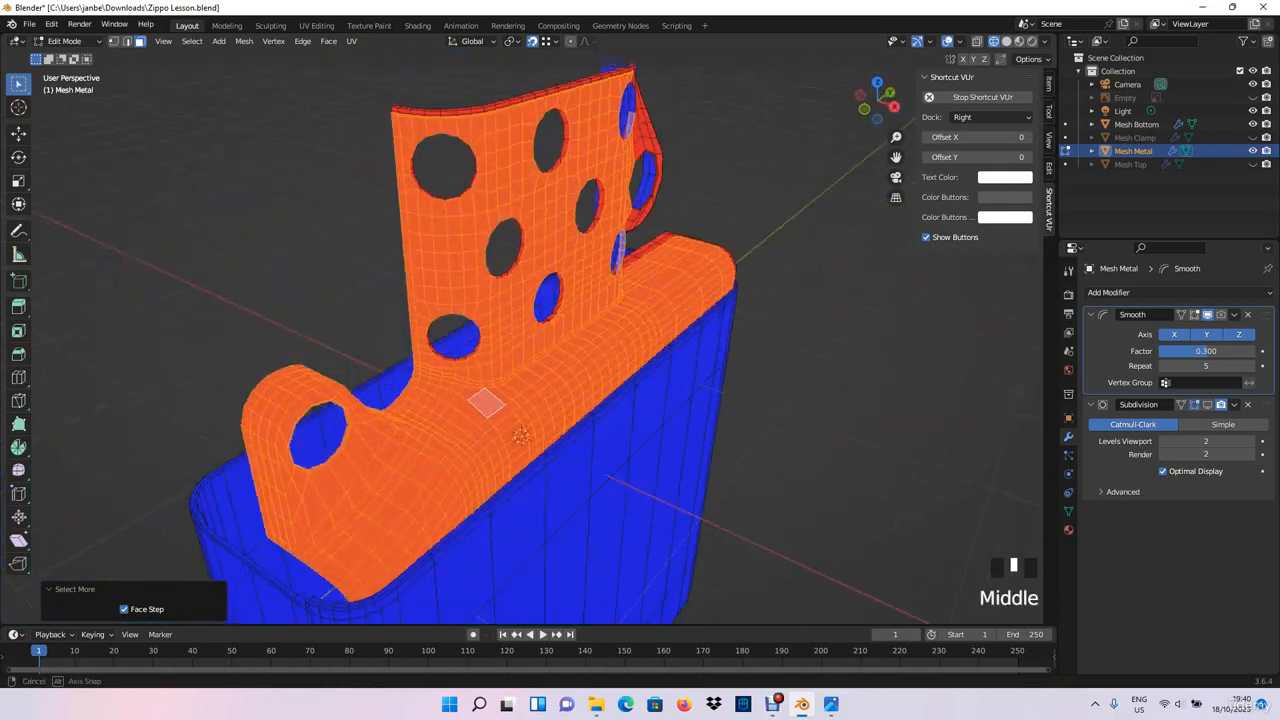
- Add the face loops on the chimney's top rim and the narrow strips just below it to the selection
scroll(520, 400, "up", 4)
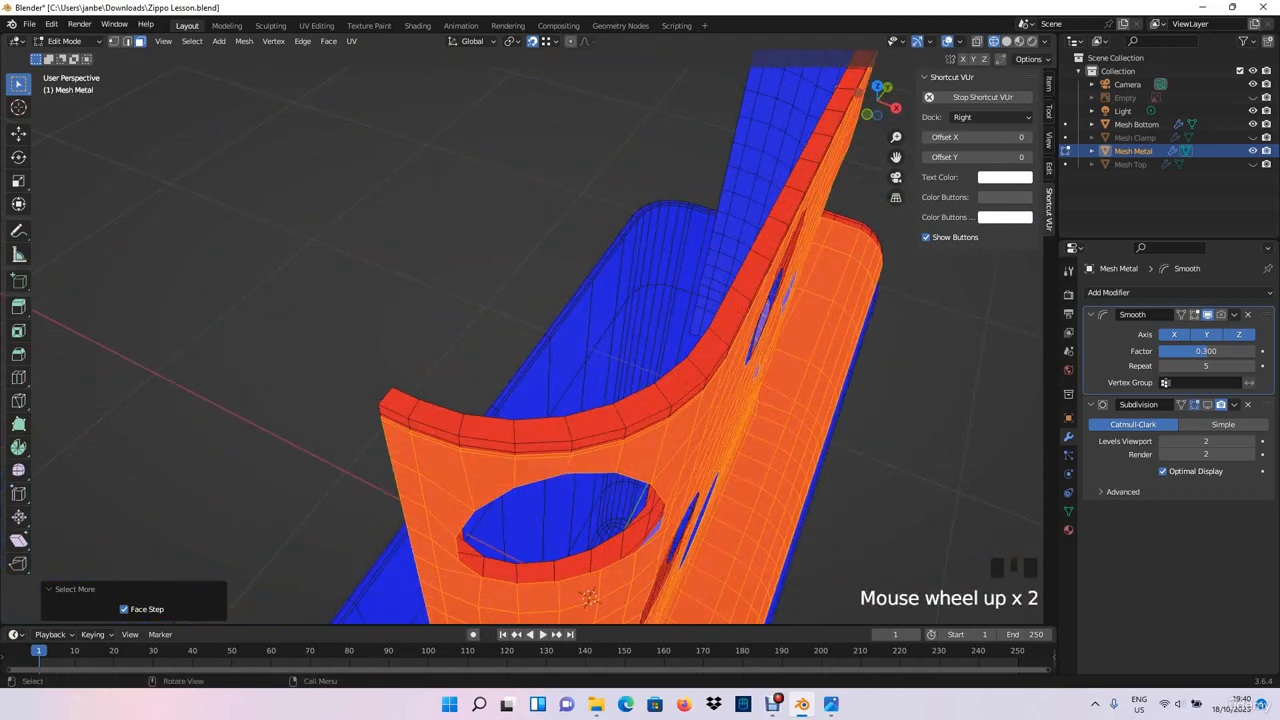
left_click(398, 402, "shift")
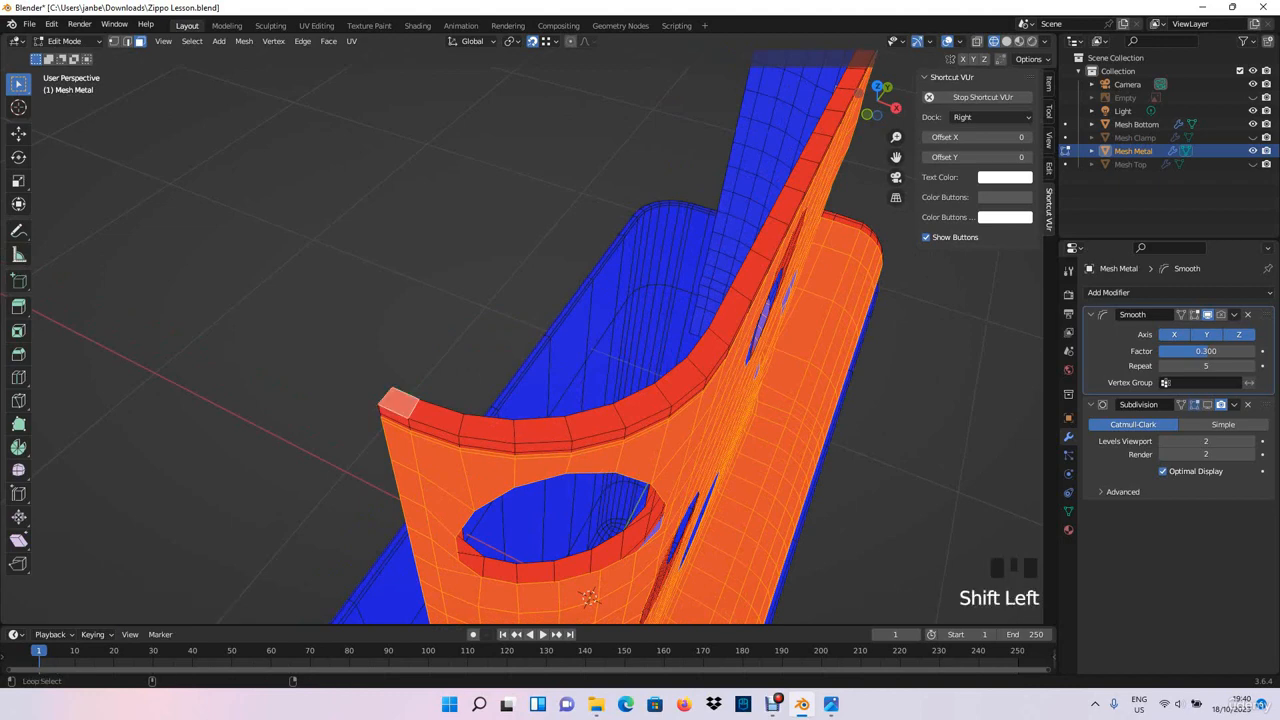
left_click(437, 418, "alt+shift")
middle_click_drag(437, 418, 477, 378)
scroll(480, 375, "up", 2)
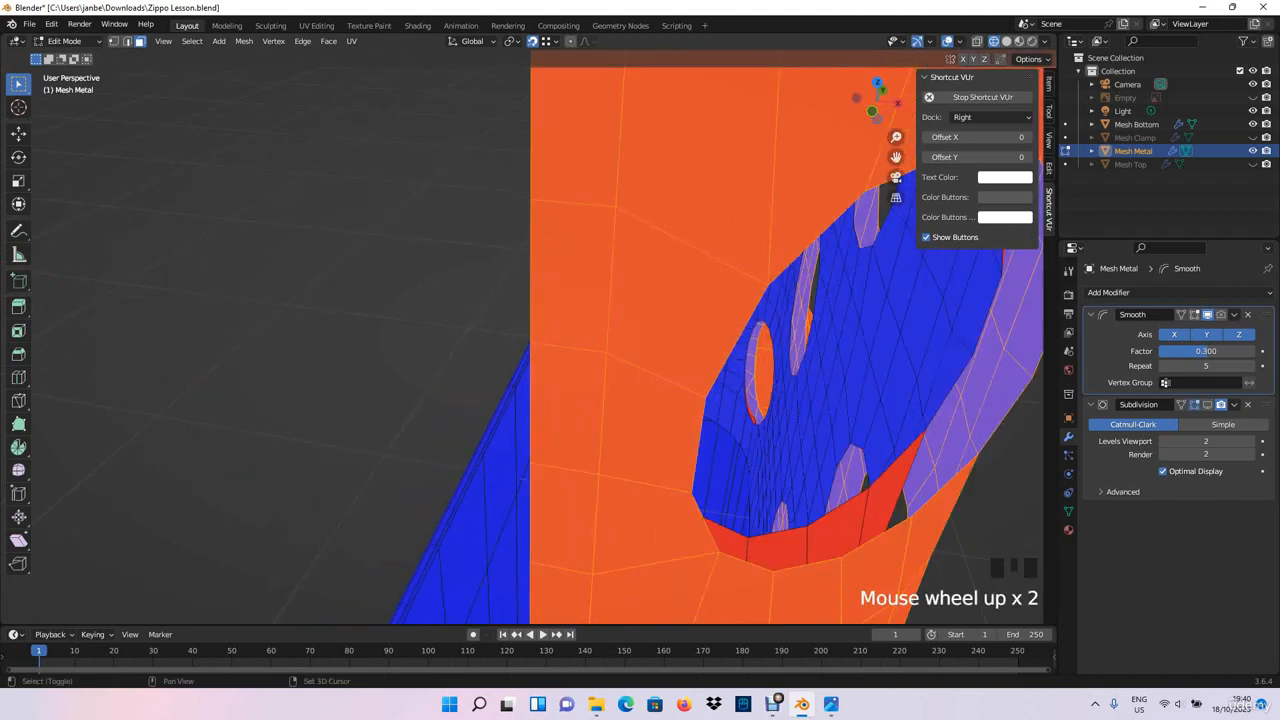
middle_click_drag(545, 150, 450, 325, "shift")
left_click(477, 240, "shift")
left_click(605, 250, "alt+shift")
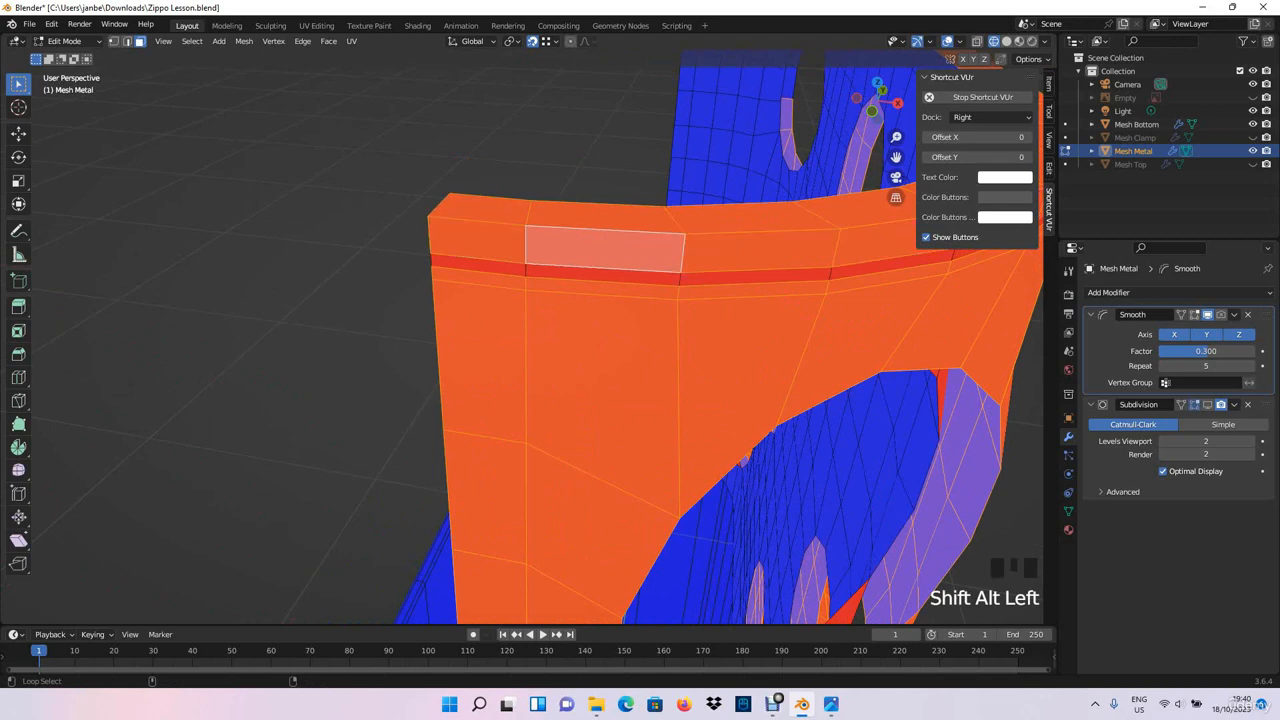
left_click(479, 266, "shift")
left_click(602, 276, "alt+shift")
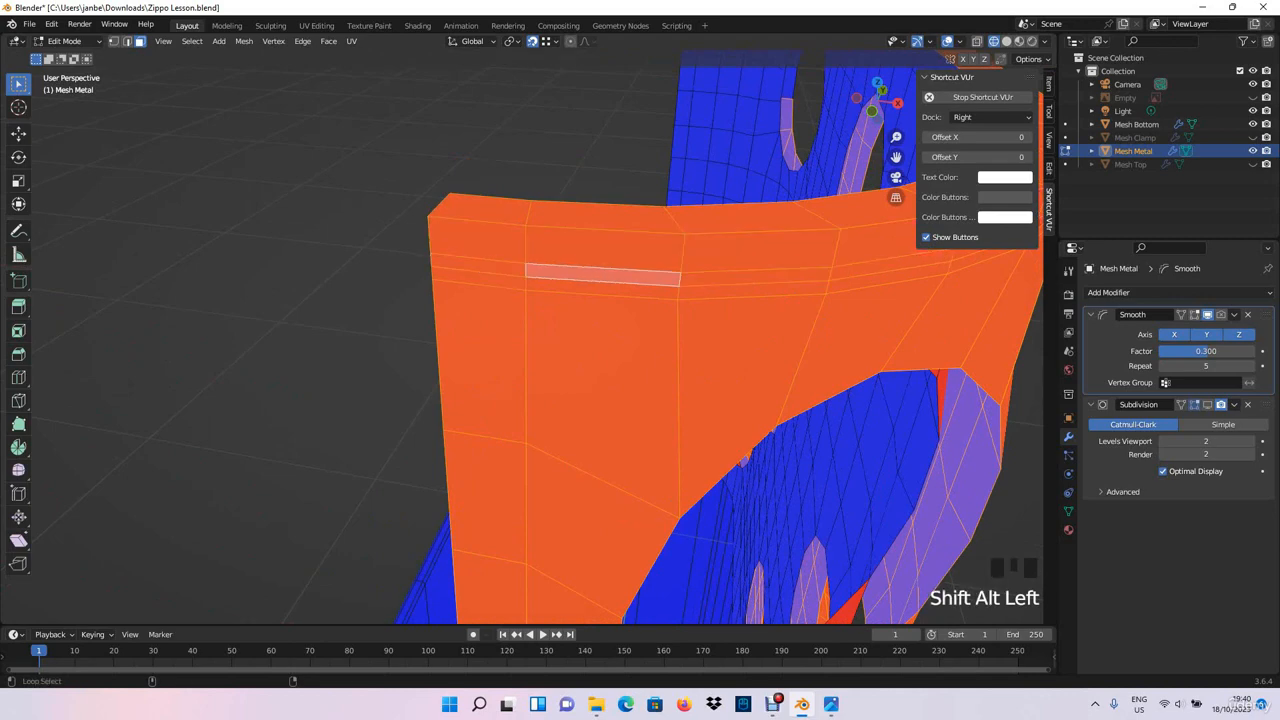
- Add the unselected outer faces between the upper end hole and the chimney's corner to the selection
scroll(520, 340, "down", 3)
middle_click_drag(520, 340, 440, 316)
middle_click_drag(604, 240, 670, 218)
left_click(631, 211, "shift")
left_click(663, 216, "shift")
left_click(679, 222, "shift")
left_click(705, 219, "shift")
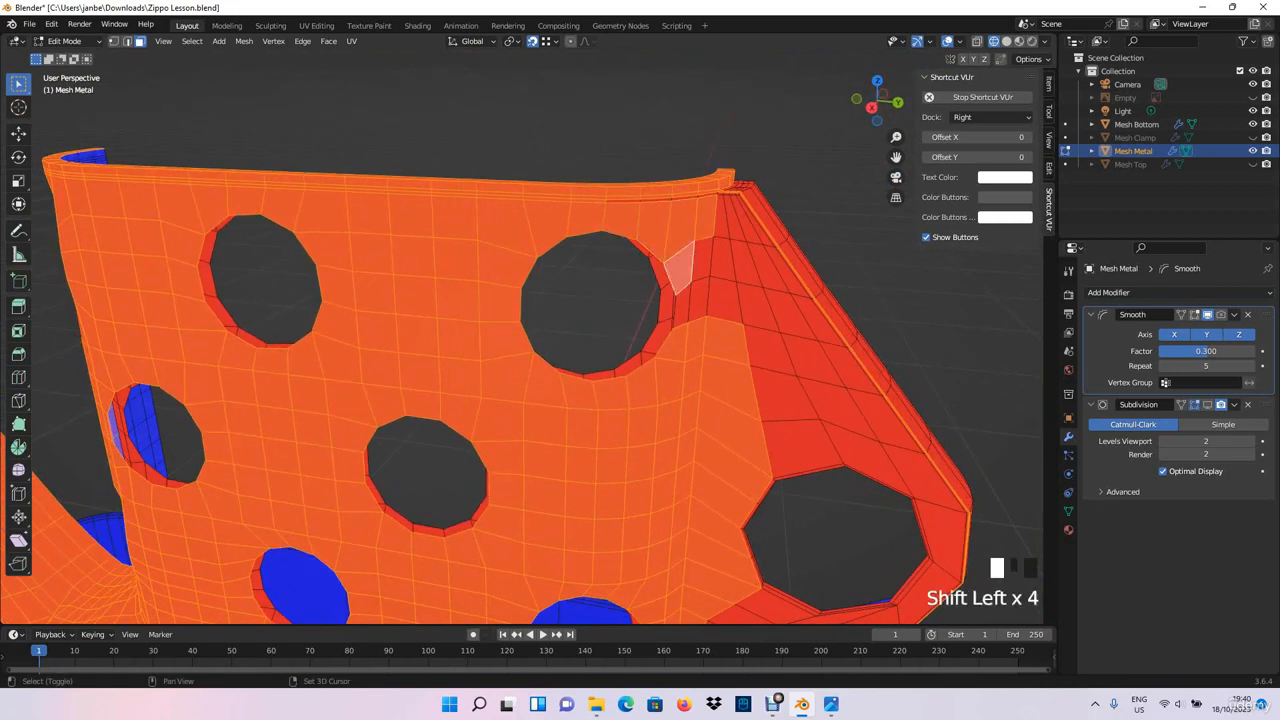
- Add the remaining narrow faces of the strip below the rim, up to the chimney's corner, to the selection
scroll(633, 354, "up", 3)
middle_click_drag(699, 300, 542, 414, "shift")
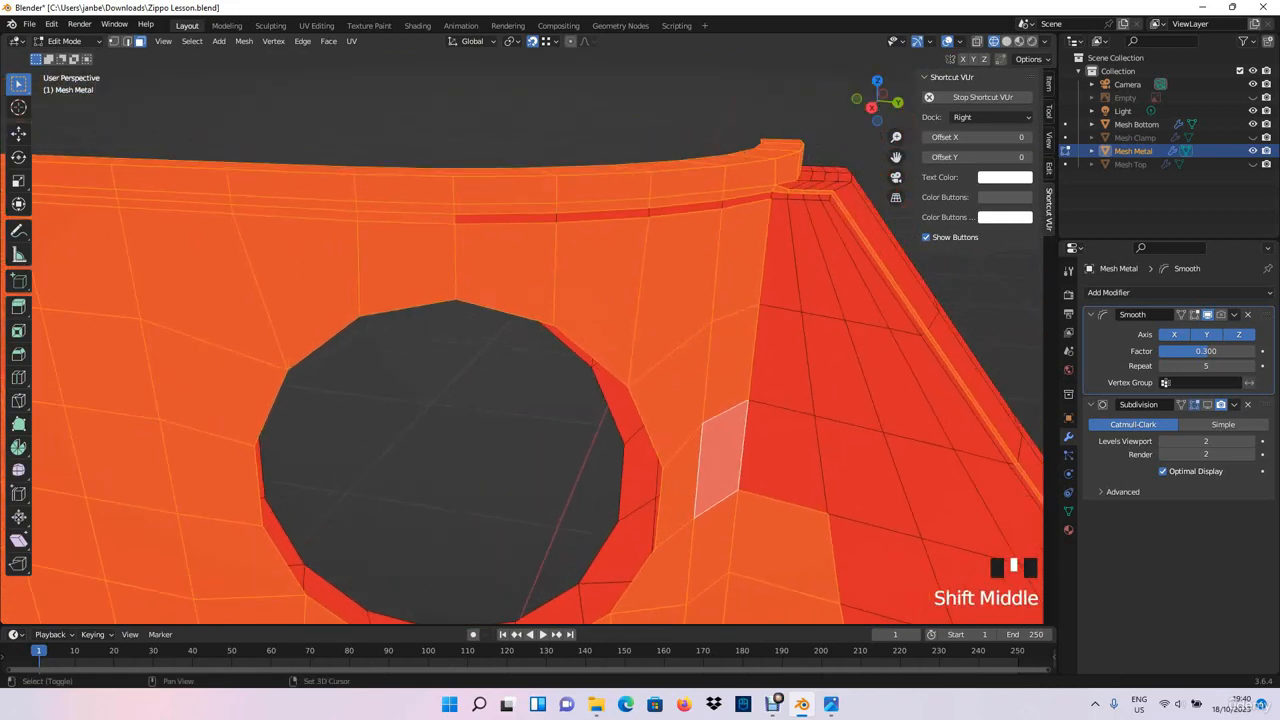
left_click(506, 218, "shift")
left_click(603, 215, "shift")
left_click(747, 202, "shift")
middle_click_drag(746, 204, 728, 205)
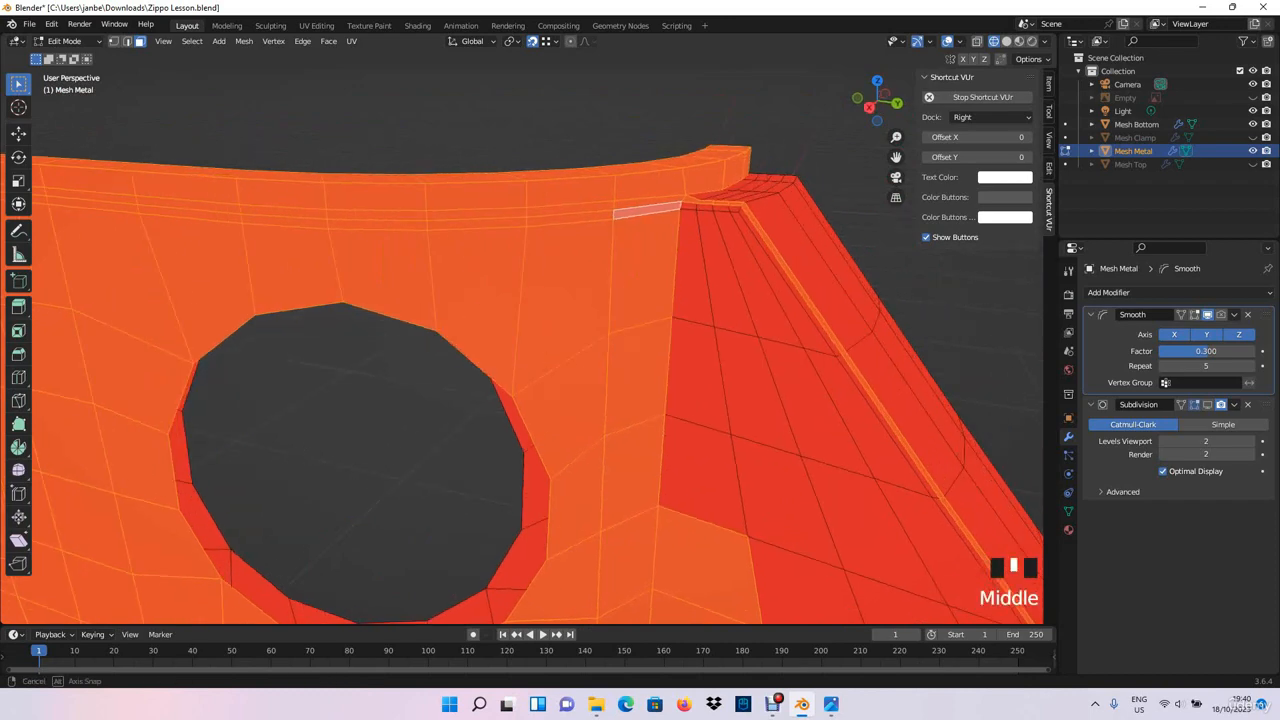
- Extend the selection over the slanted side plate's faces, from the upper corner to the area below its hole
scroll(728, 206, "down", 2)
middle_click_drag(668, 420, 622, 290, "shift")
left_click_drag(584, 356, 652, 252, "shift")
scroll(652, 300, "down", 2)
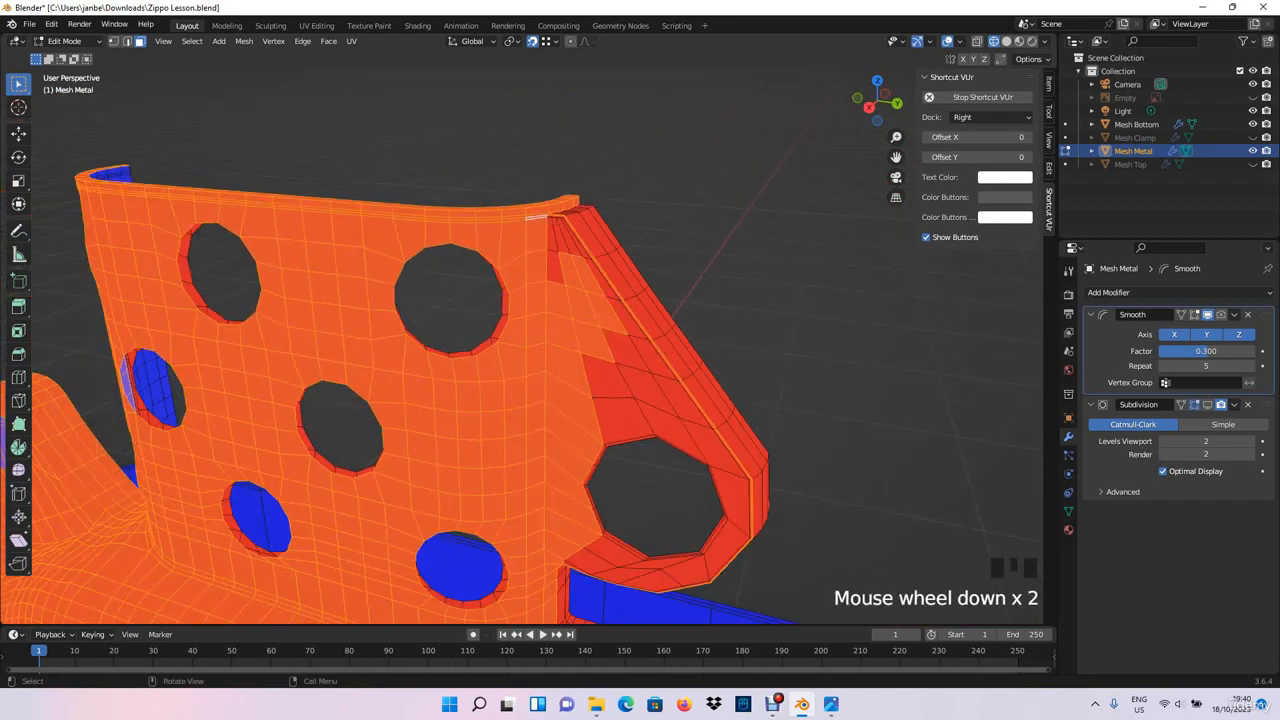
left_click_drag(606, 436, 680, 345, "shift")
middle_click_drag(668, 350, 695, 314)
left_click_drag(655, 245, 661, 239, "shift")
mouse_move(660, 300)
middle_mouse_down("shift")
mouse_move(650, 280)
mouse_move(660, 300)
middle_mouse_up("shift")
scroll(650, 280, "up", 3)
scroll(660, 300, "down", 2)
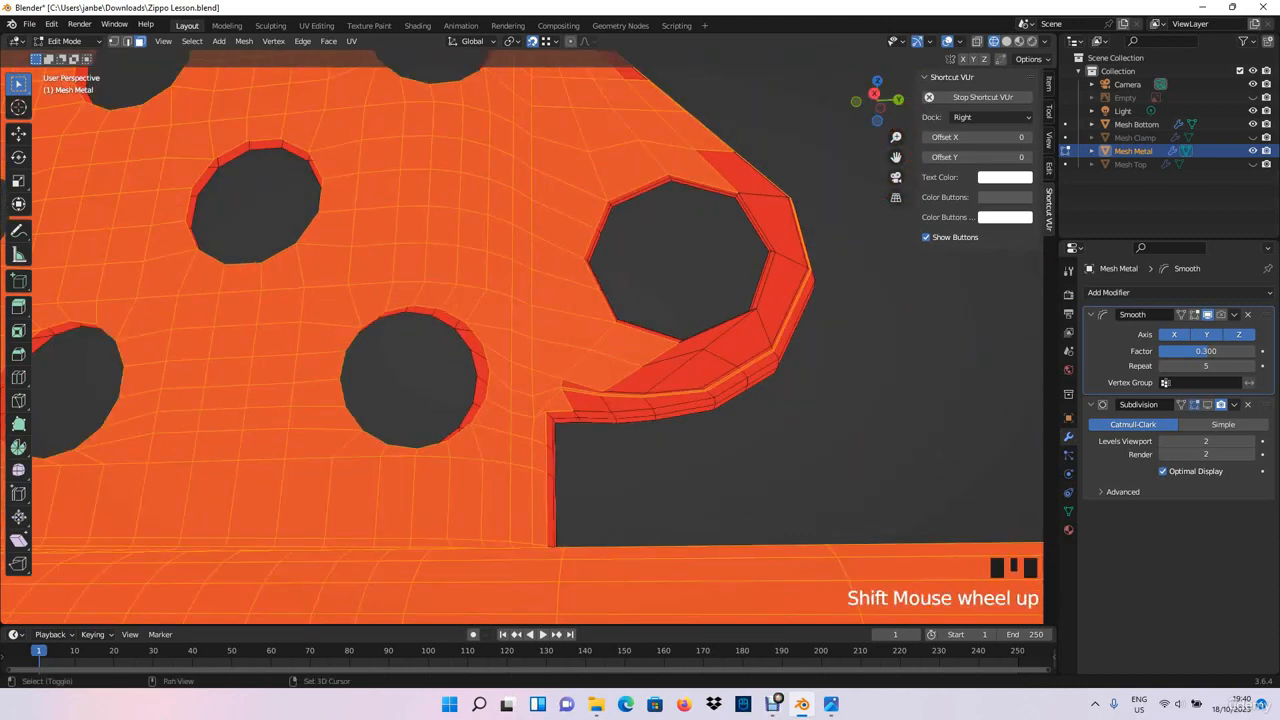
scroll(620, 420, "up", 2)
left_click_drag(612, 456, 690, 422, "shift")
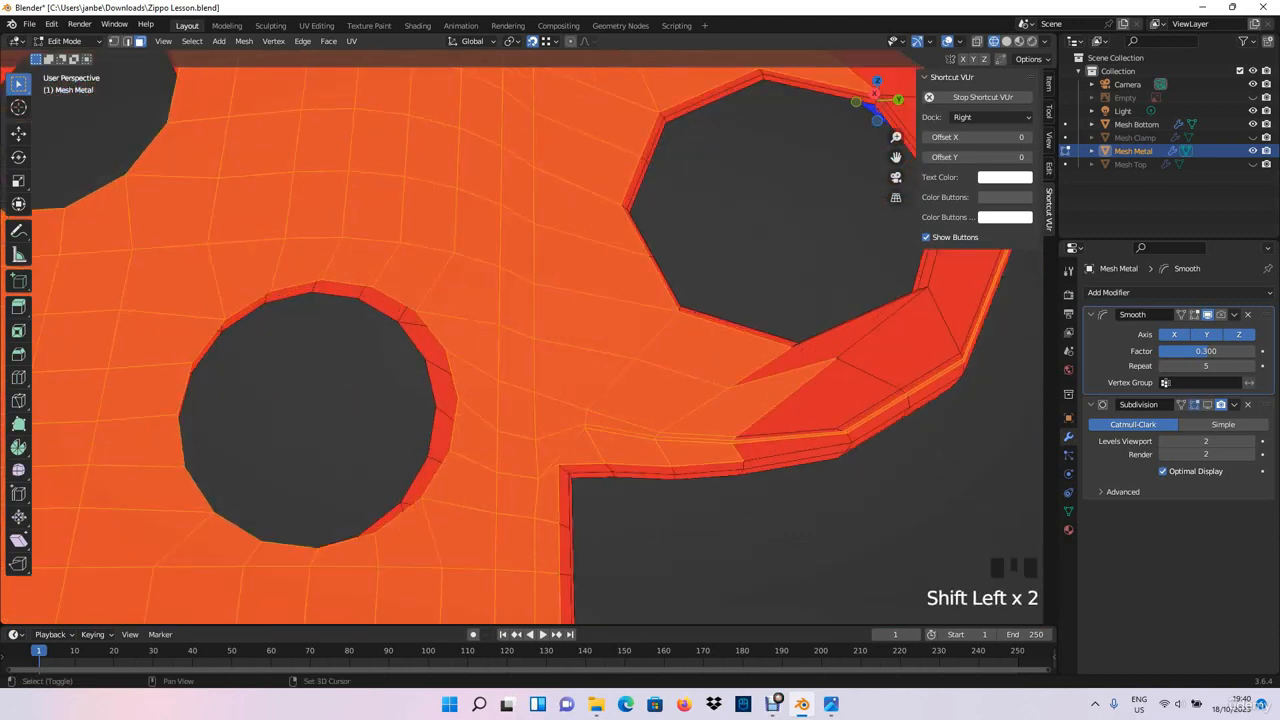
- Add the side plate's faces under the large hole and along its outer curve to the selection
left_click(828, 342, "shift")
left_click(896, 345, "shift")
middle_click_drag(890, 350, 848, 358)
left_click(682, 391, "shift")
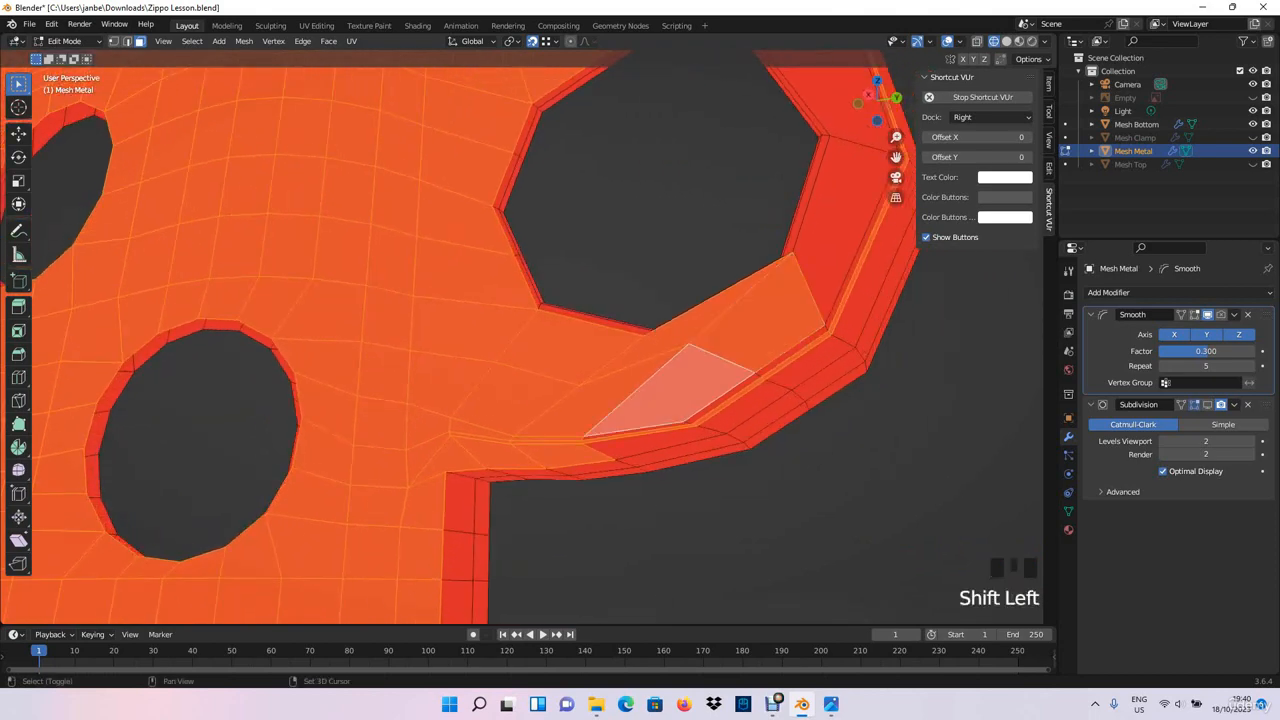
left_click(842, 230, "shift")
middle_click_drag(840, 235, 727, 355, "shift")
left_click(700, 238, "shift")
left_click(645, 138, "shift")
- Add the outer row of narrow border faces beside the side plate's large hole to the selection
middle_click_drag(645, 138, 615, 420)
left_click(612, 450, "shift")
scroll(612, 450, "up", 2)
middle_click_drag(612, 470, 542, 490, "shift")
left_click(566, 491, "shift")
middle_click_drag(542, 490, 606, 500, "shift")
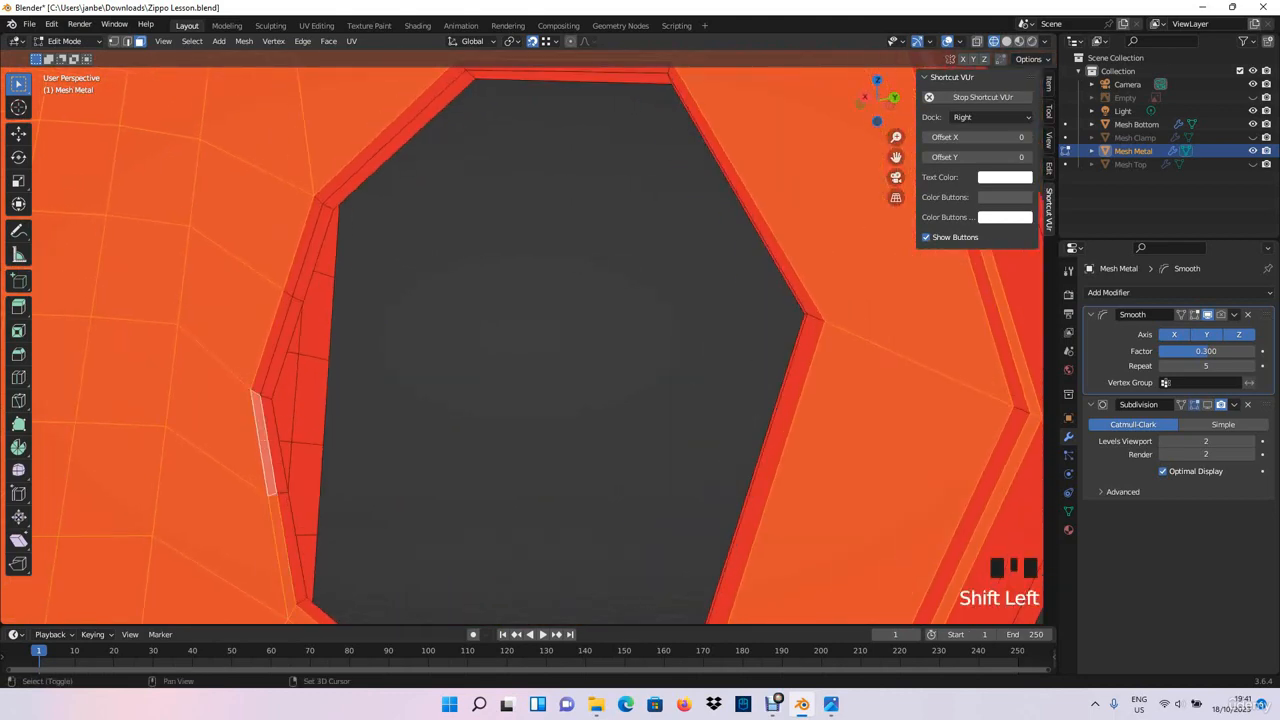
left_click(278, 345, "alt+shift")
left_click(306, 248, "shift")
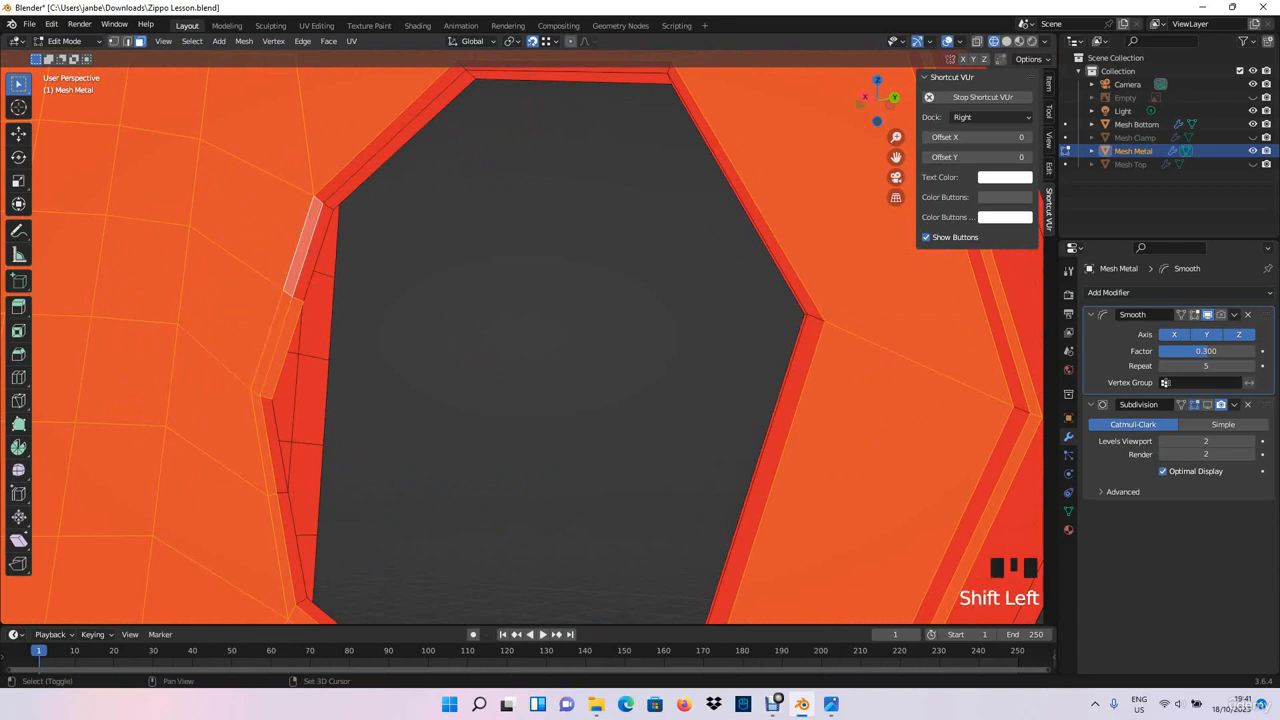
- Add the inner row of narrow border faces on the same side of the large hole to the selection
left_click(315, 252, "shift")
left_click(390, 135, "shift")
left_click(392, 147, "shift")
left_click(275, 446, "shift")
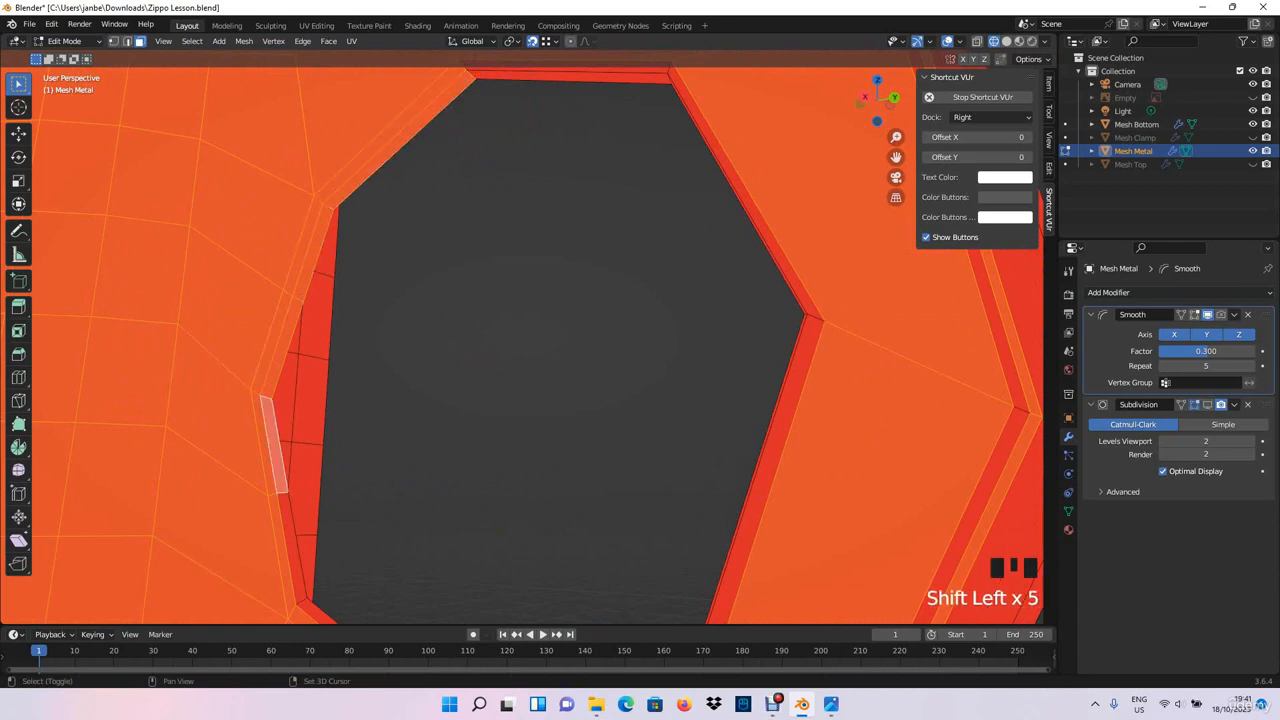
left_click(292, 546, "shift")
middle_click_drag(292, 546, 346, 386, "shift")
scroll(311, 370, "down", 2)
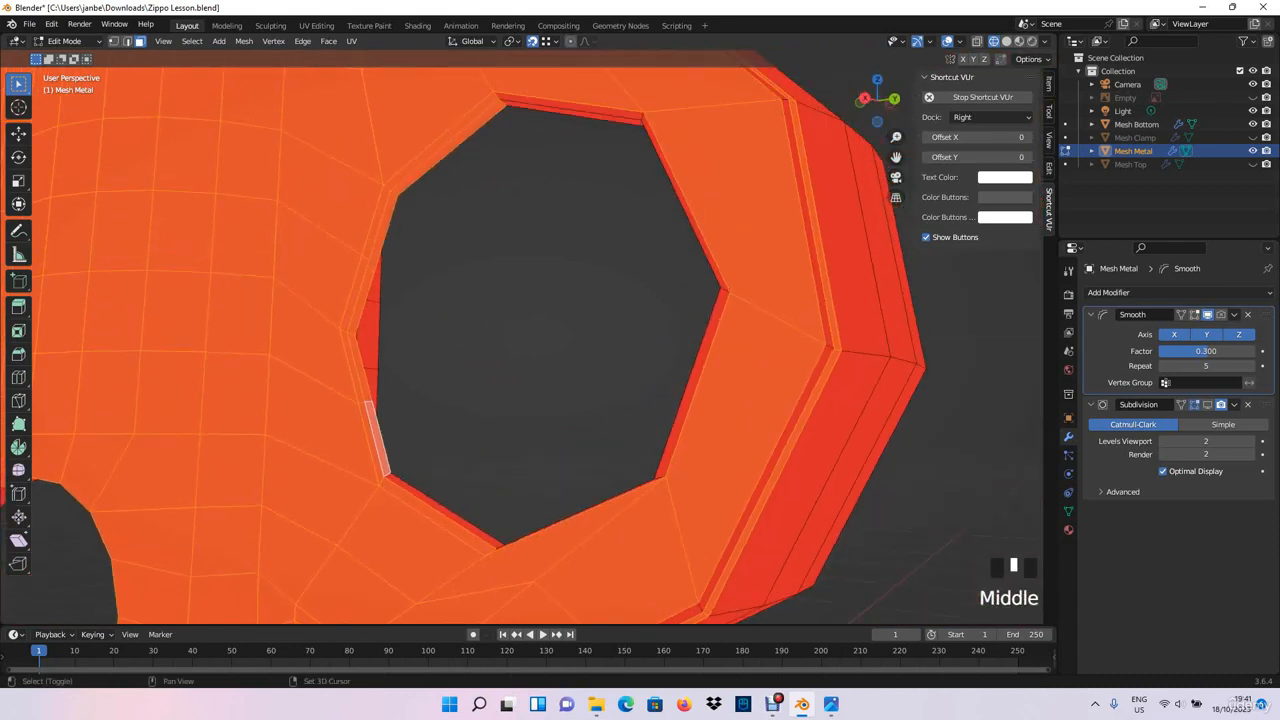
- Add the narrow border faces along the large hole's lower edge and lower outer side to the selection
left_click(448, 509, "shift")
middle_click_drag(448, 509, 502, 505)
mouse_move(502, 505)
middle_mouse_down("shift")
mouse_move(445, 502)
mouse_move(512, 505)
middle_mouse_up("shift")
scroll(445, 502, "down", 2)
middle_click_drag(512, 505, 238, 302, "shift")
scroll(412, 513, "up", 2)
scroll(317, 440, "up", 2)
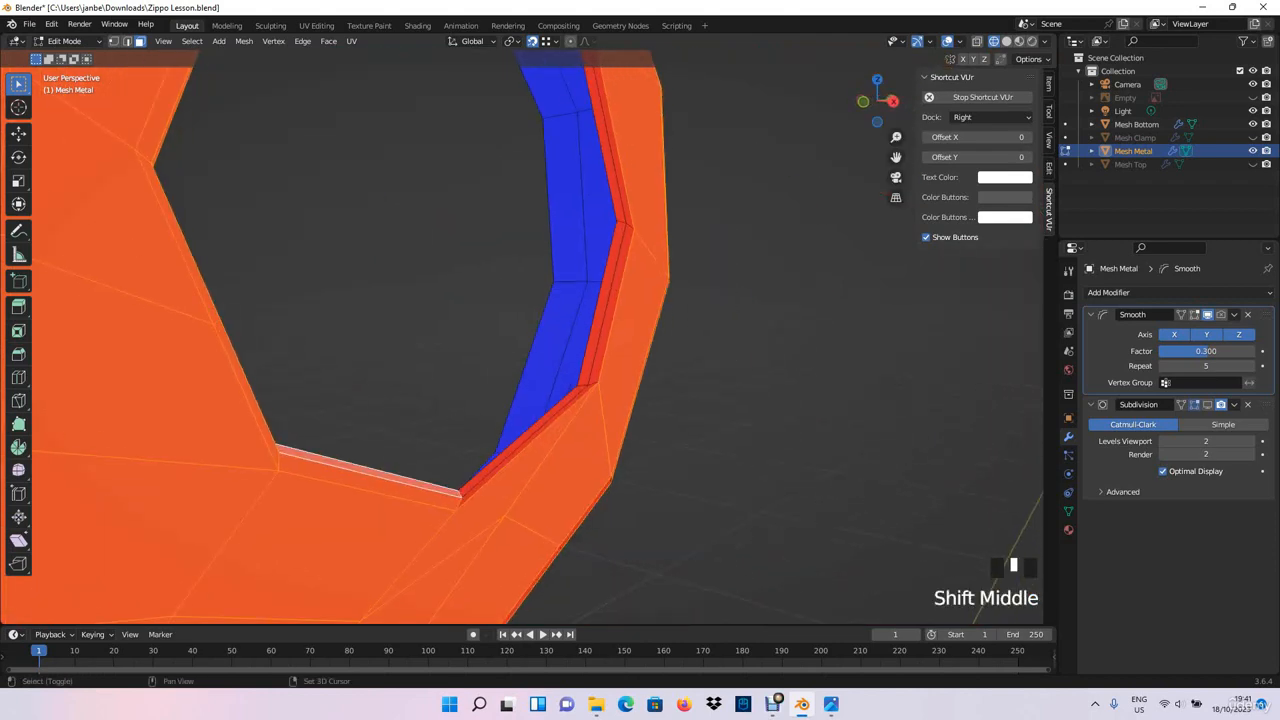
left_click(536, 434, "shift")
left_click(532, 429, "shift")
left_click(611, 306, "shift")
left_click(603, 304, "shift")
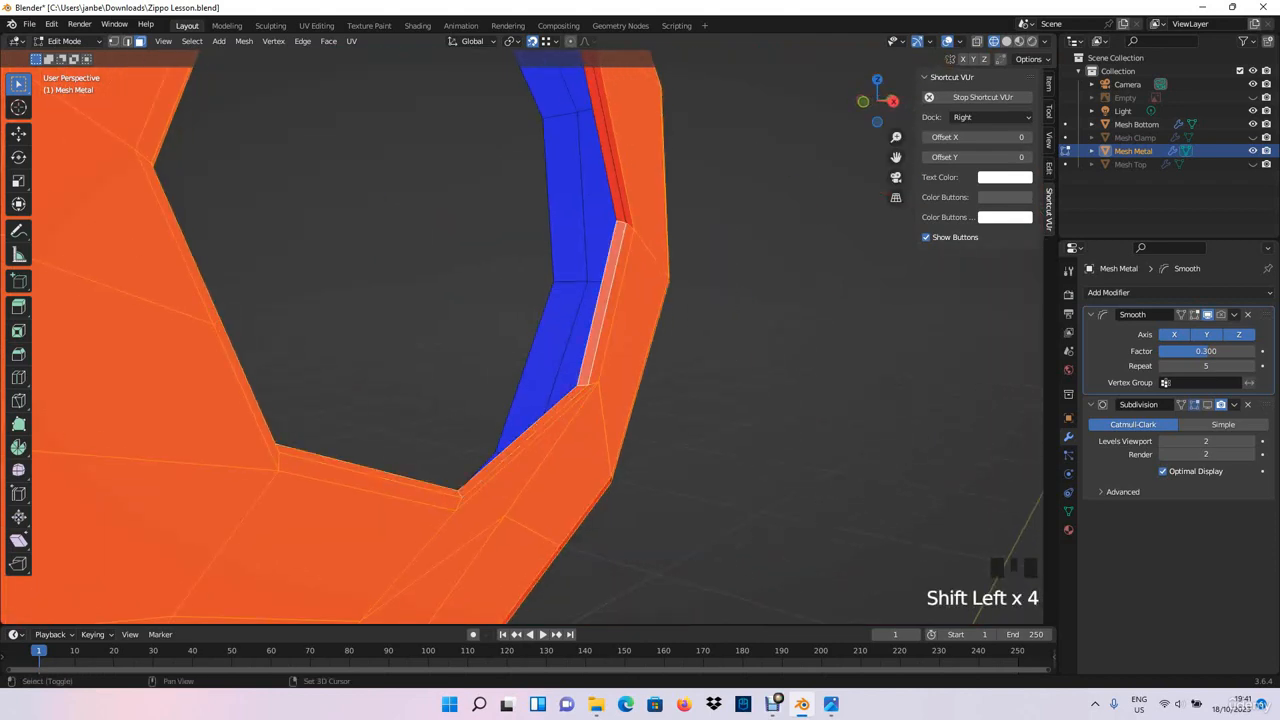
- Add the last narrow border faces along the large hole's upper outer side to the selection
middle_click_drag(603, 304, 583, 454, "shift")
left_click(588, 291, "shift")
left_click(580, 290, "shift")
middle_click_drag(580, 290, 586, 388, "shift")
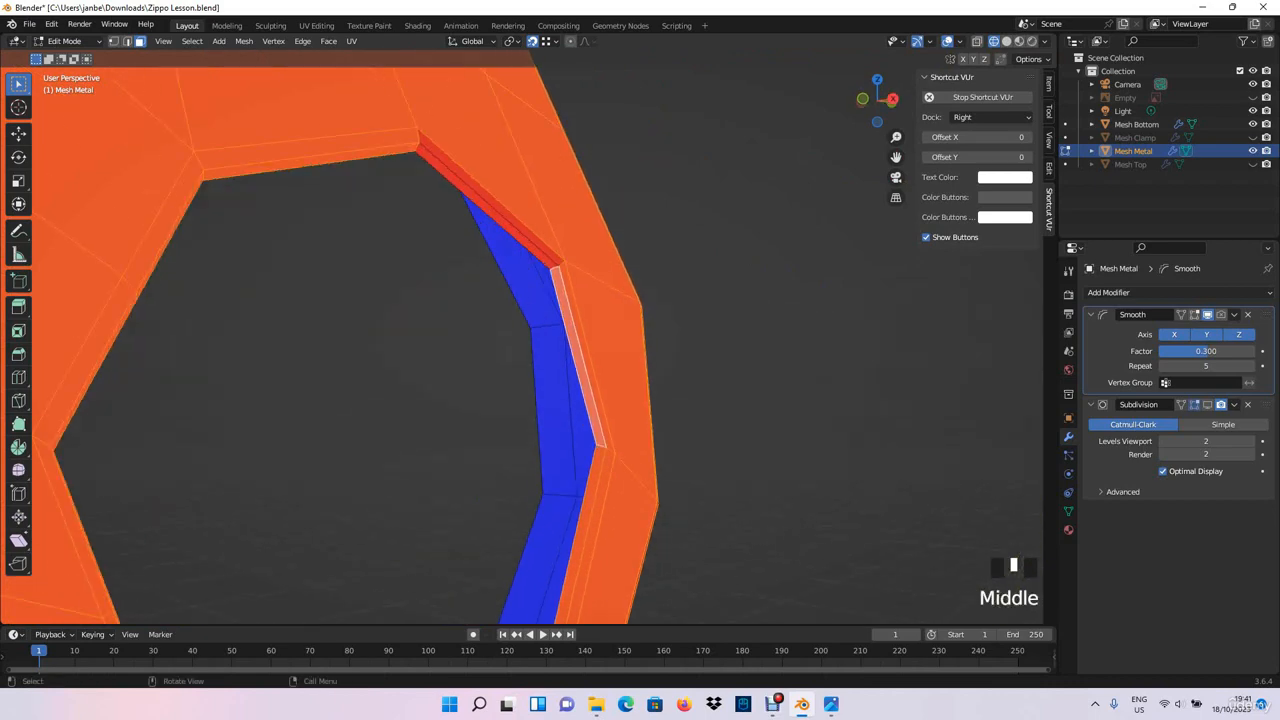
left_click(500, 210, "shift")
left_click(496, 219, "shift")
- Add the loop of wall faces inside the perforation hole next to the side plate to the selection
scroll(496, 219, "down", 4)
middle_click_drag(496, 219, 650, 231, "shift")
left_click(424, 253, "shift")
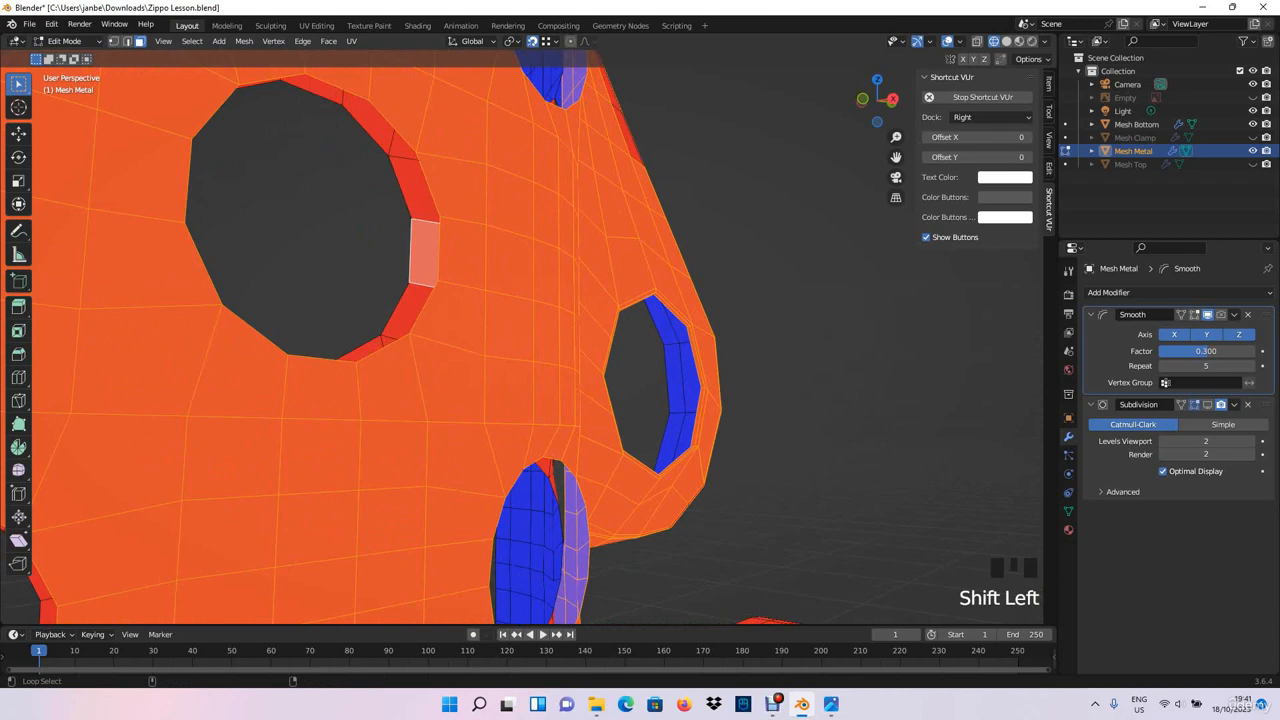
left_click(424, 253, "shift")
mouse_move(424, 253)
middle_mouse_down("shift")
mouse_move(464, 238)
mouse_move(520, 250)
mouse_move(457, 276)
mouse_move(368, 232)
mouse_move(400, 258)
mouse_move(300, 360)
middle_mouse_up("shift")
scroll(464, 238, "down", 2)
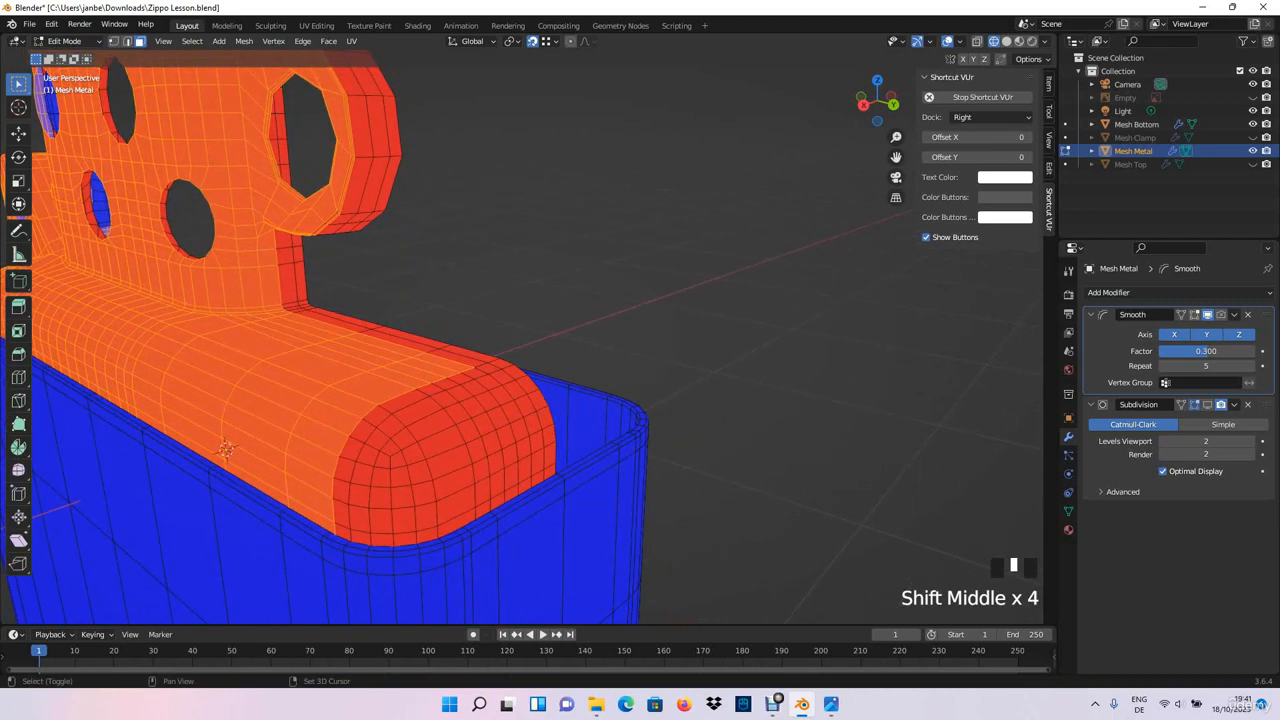
- Add the lower face loop and the remaining faces of the shoulder's rounded end cap to the selection
left_click(360, 537, "alt+shift")
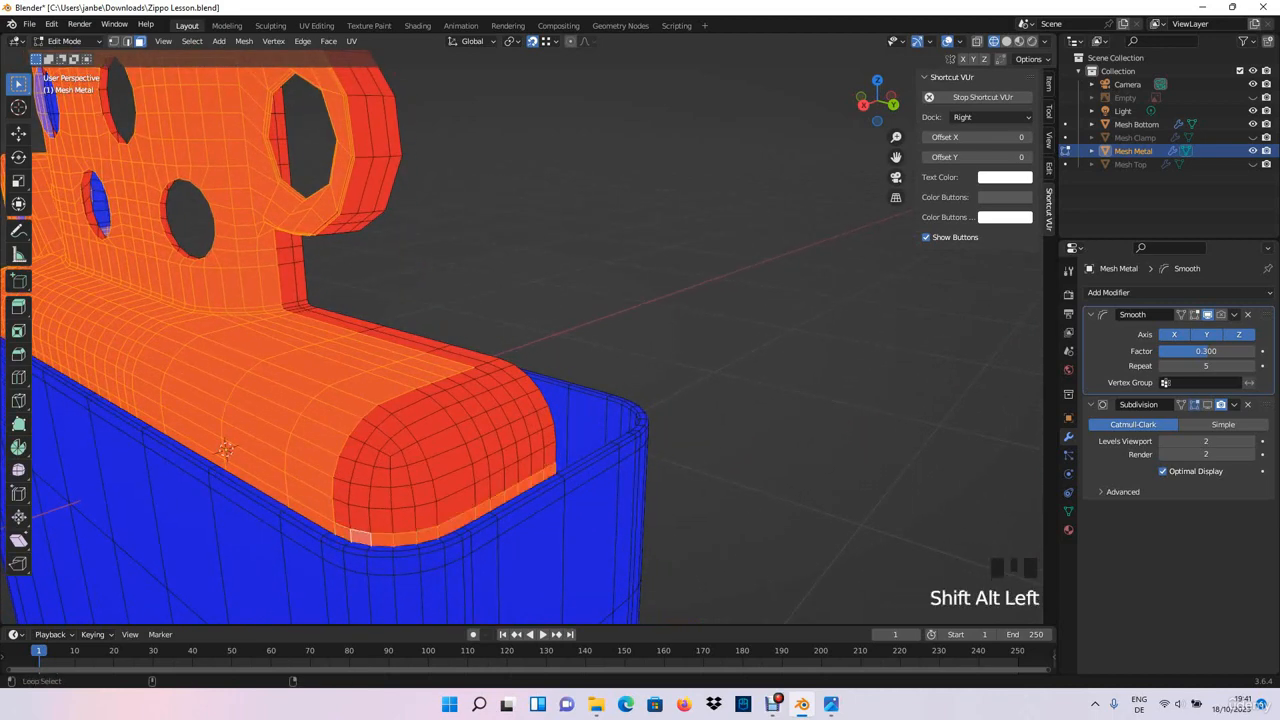
left_click(355, 518, "alt+shift")
left_click_drag(362, 464, 461, 485, "shift")
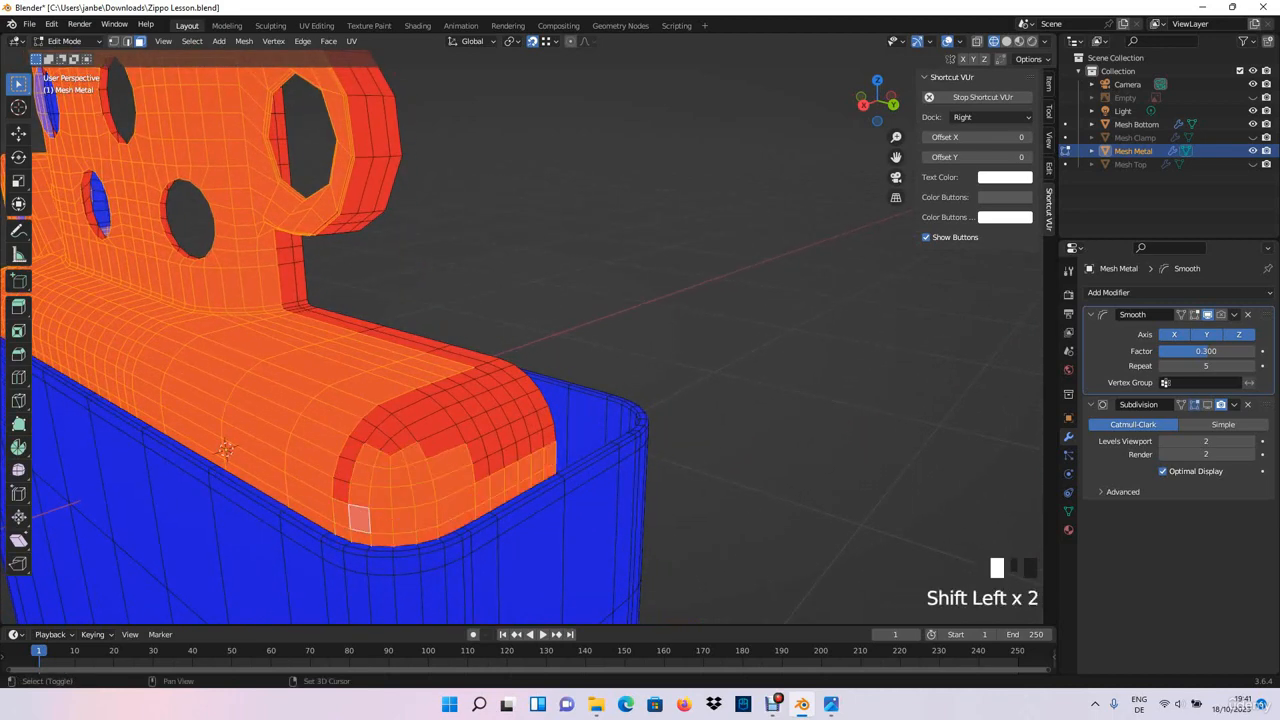
left_click_drag(367, 441, 392, 418, "shift")
left_click_drag(394, 442, 450, 404, "shift")
middle_click_drag(450, 408, 322, 424, "shift")
- Add the red faces along the inner border of the shoulder's end, below the chimney, to the selection
left_click_drag(238, 355, 302, 424, "shift")
scroll(348, 325, "up", 2)
middle_click_drag(348, 325, 376, 305, "shift")
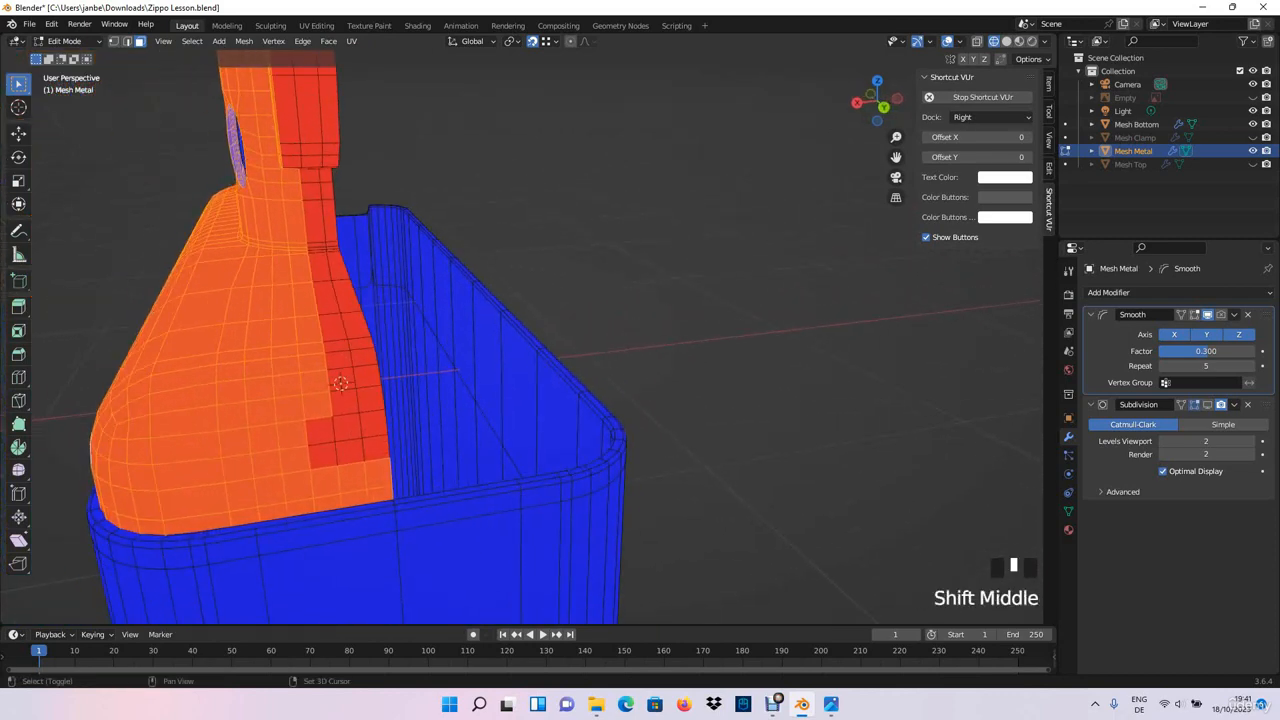
left_click_drag(313, 463, 368, 388, "shift")
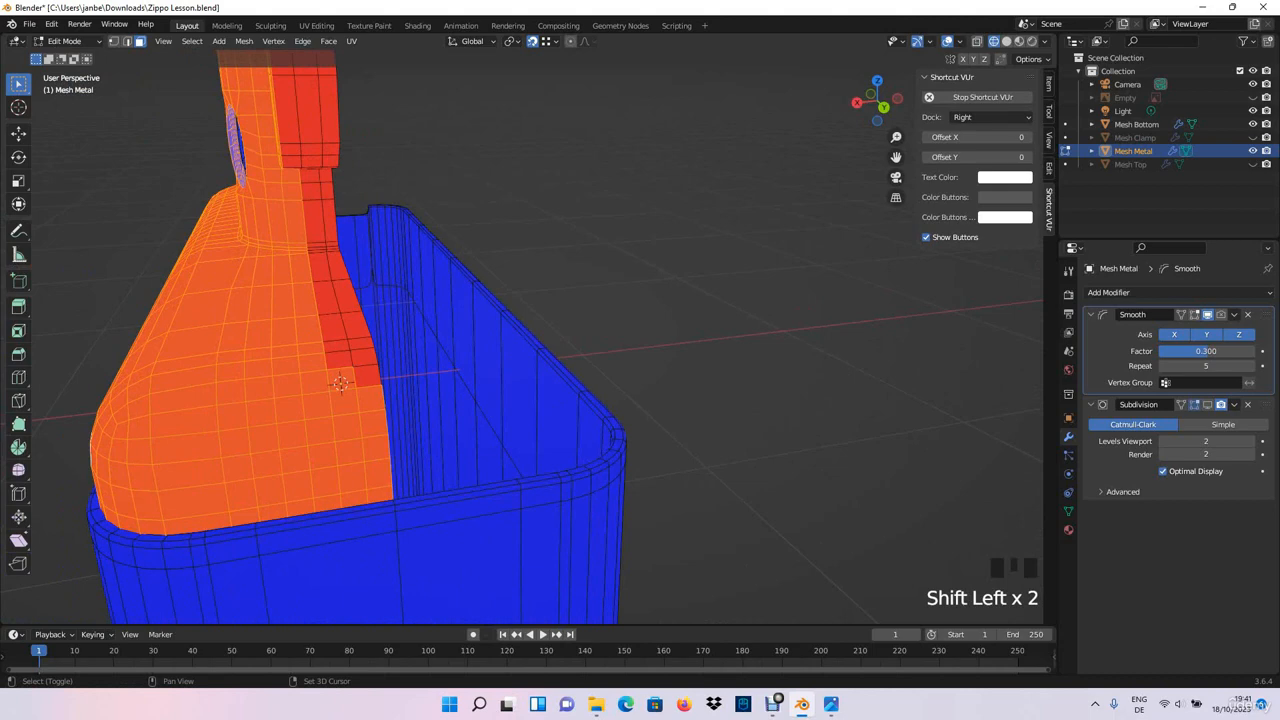
left_click(340, 383, "alt+shift")
left_click(339, 357, "alt+shift")
- Add the side plate's edge faces and the leftover red faces near the chimney's upper corner to the selection
middle_click_drag(339, 357, 415, 500, "shift")
left_click(360, 250, "alt+shift")
middle_click_drag(360, 250, 520, 430, "shift")
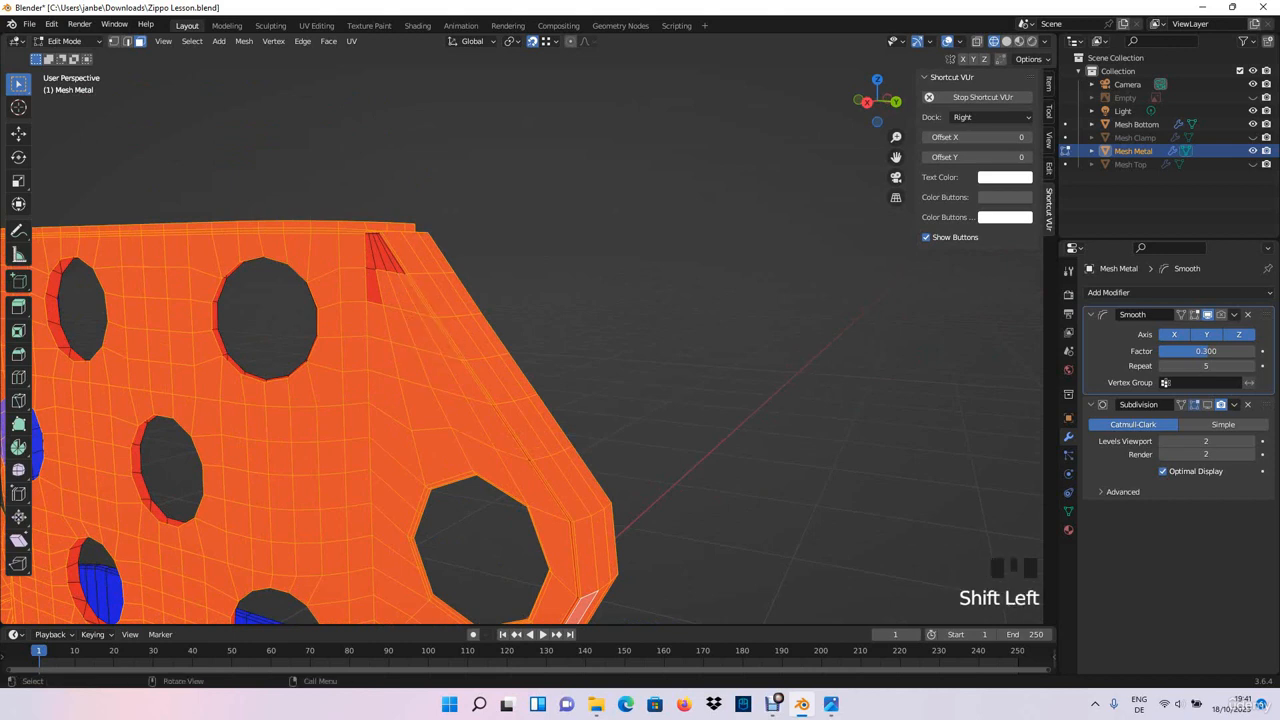
middle_click_drag(330, 290, 490, 318)
left_click(455, 359, "shift")
left_click(465, 325, "shift")
- Deselect the lower faces of the vertical end strip on the chimney's inside, working from the base upward
scroll(465, 330, "up", 3)
scroll(465, 330, "up", 2)
scroll(480, 340, "down", 10)
middle_click_drag(490, 318, 395, 332)
middle_click_drag(395, 332, 470, 340, "shift")
scroll(512, 457, "up", 5)
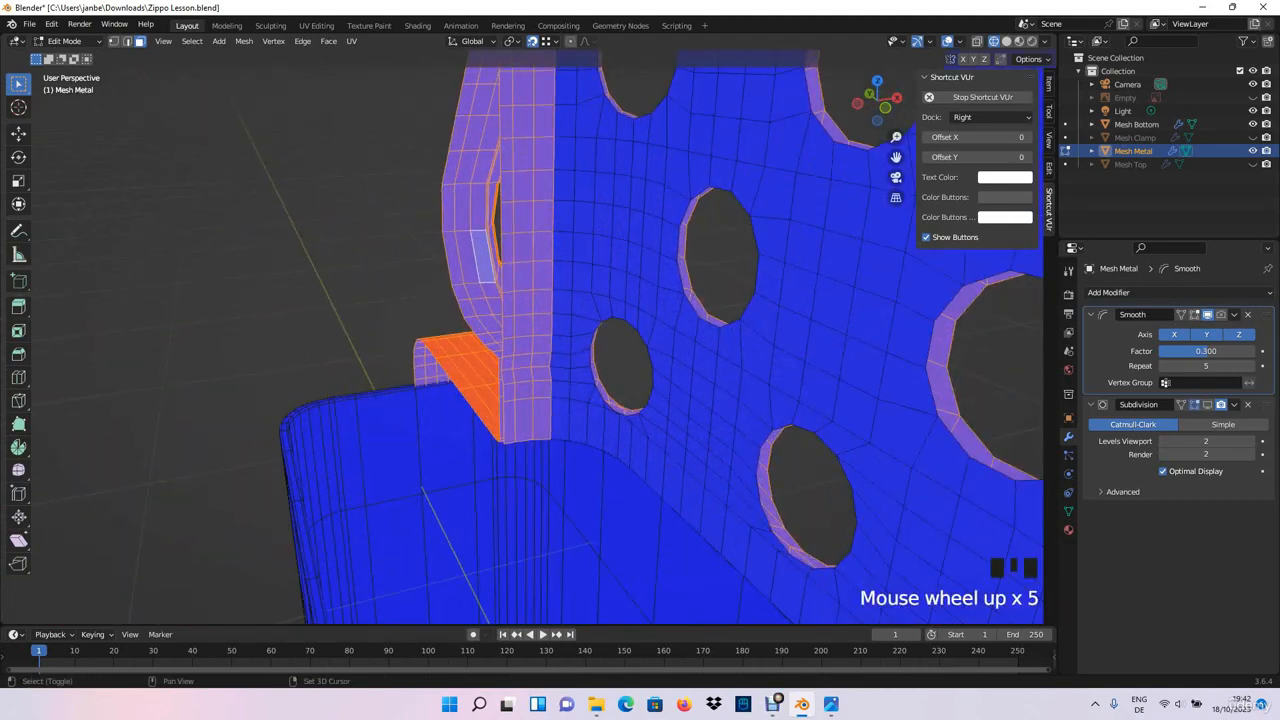
left_click(509, 421, "shift")
left_click(524, 420, "shift")
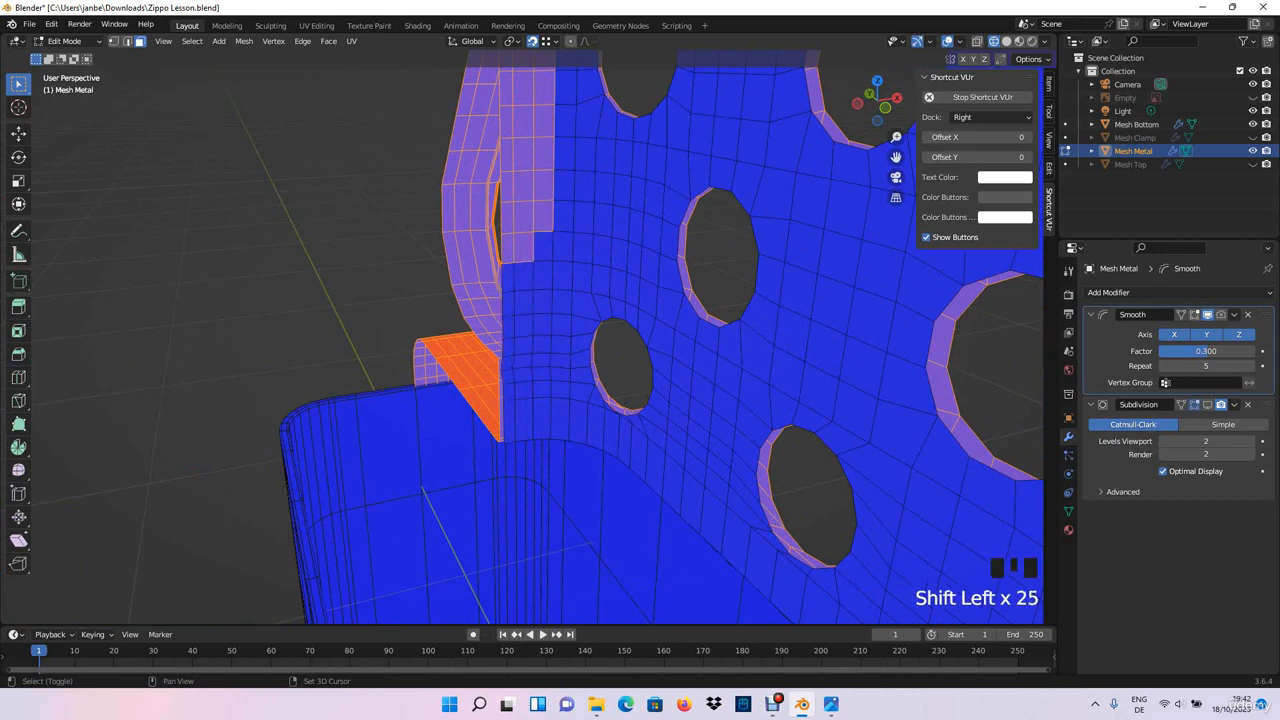
left_click(525, 186, "shift")
left_click(509, 187, "shift")
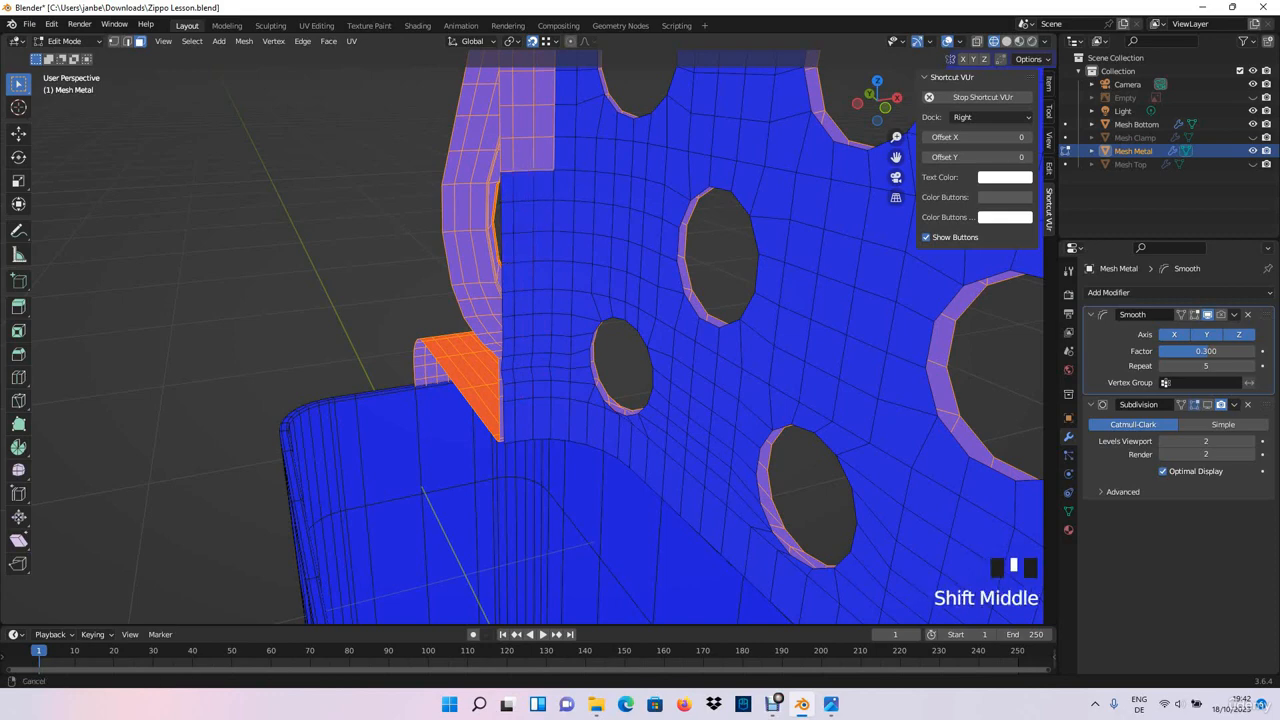
middle_click_drag(509, 187, 510, 470, "shift")
scroll(510, 470, "down", 3)
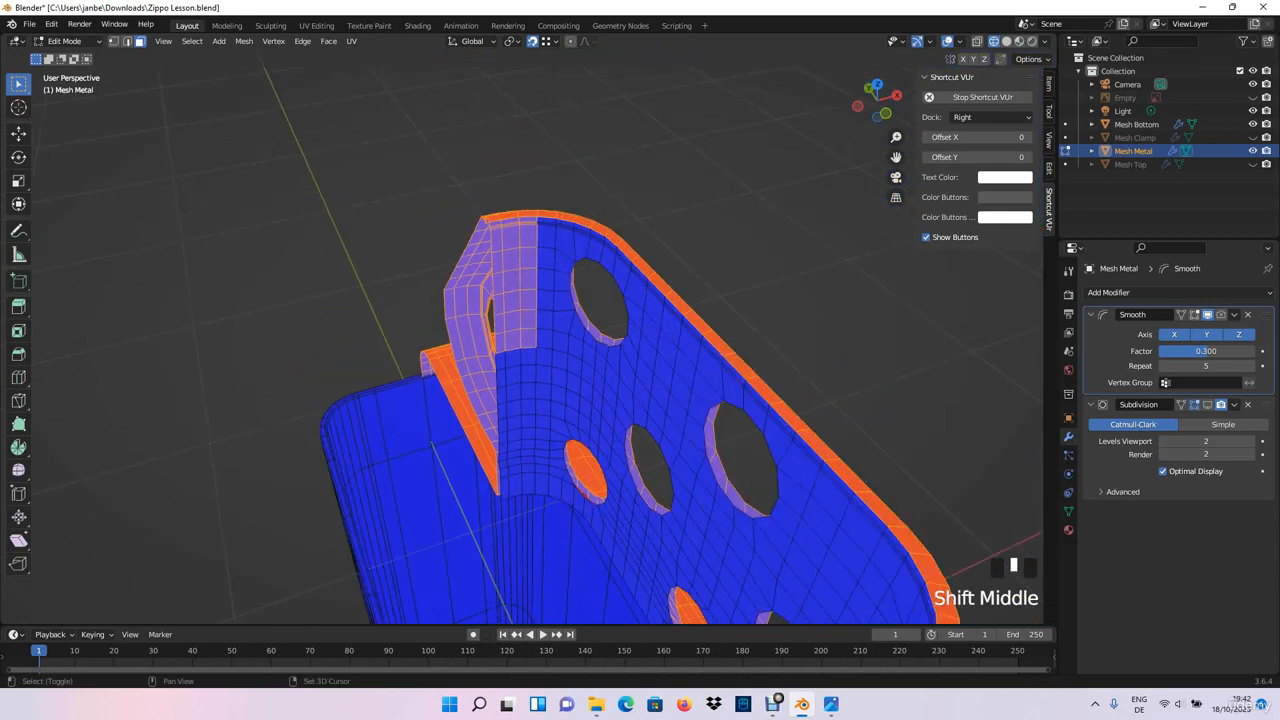
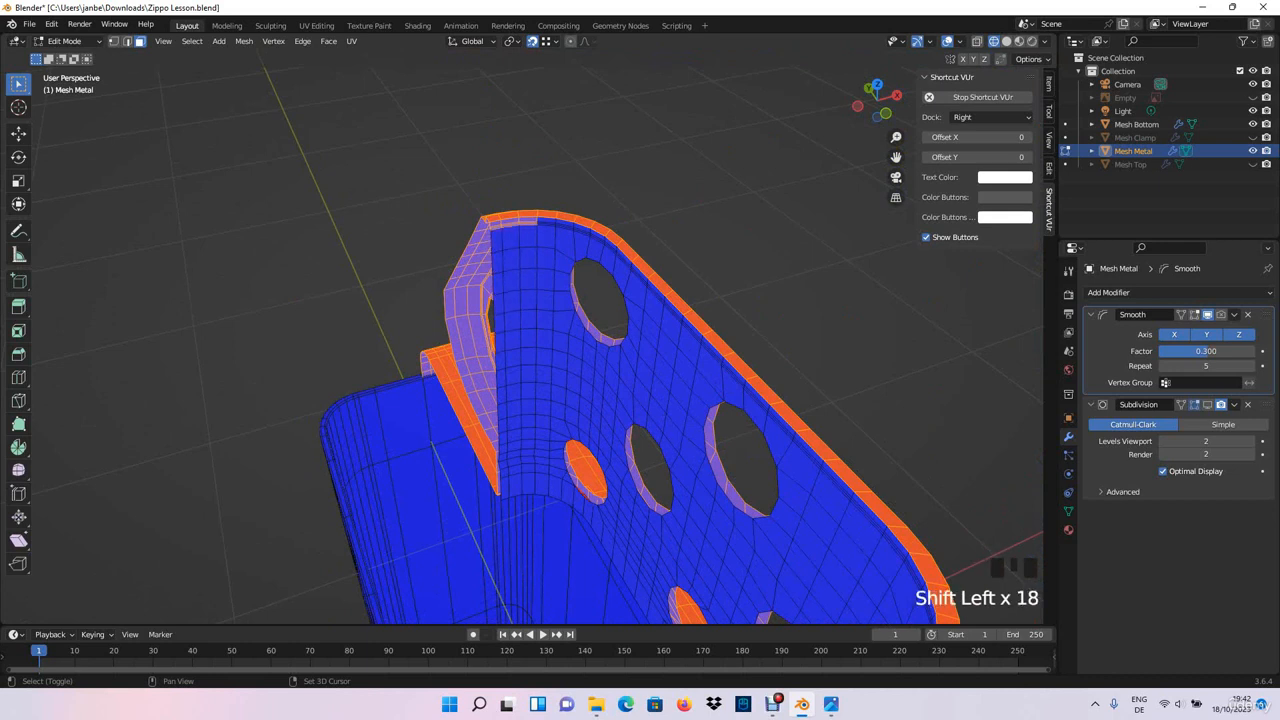
- Examine the selected faces of Mesh Metal all around the chimney, side plate and shoulder
middle_click_drag(600, 300, 600, 500, "shift")
scroll(600, 400, "up", 9)
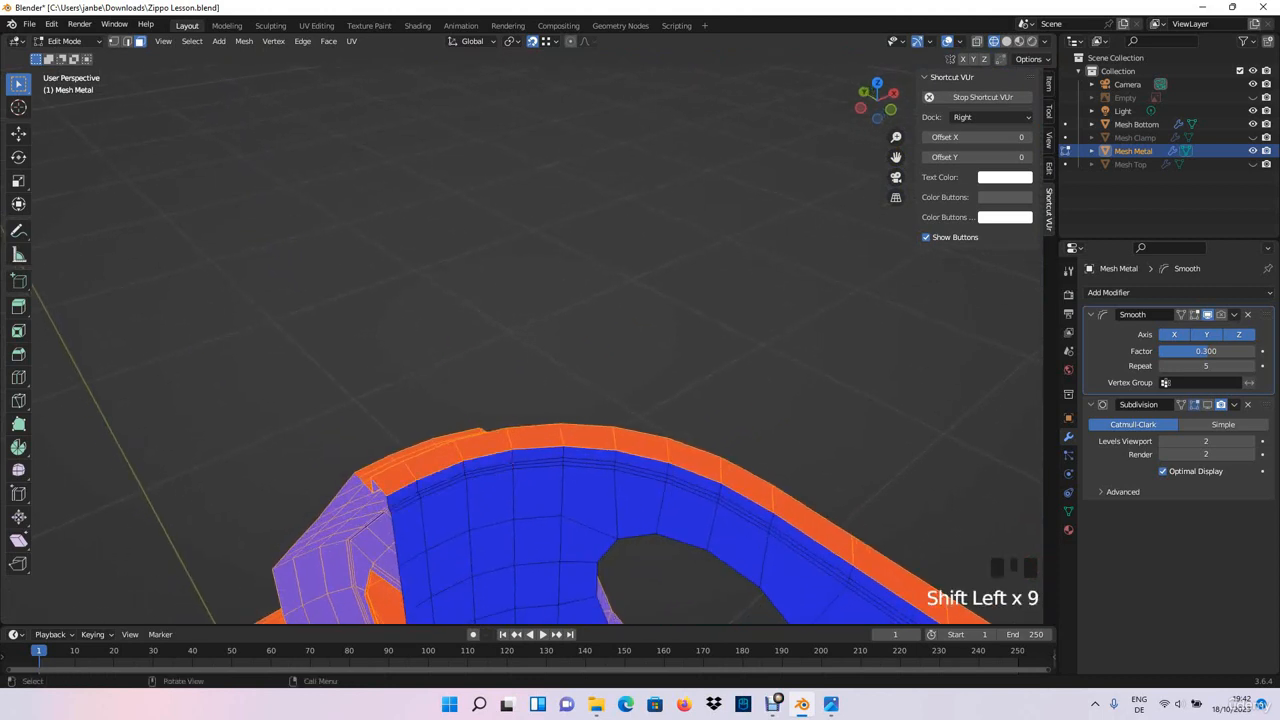
left_click(192, 41)
mouse_move(293, 201)
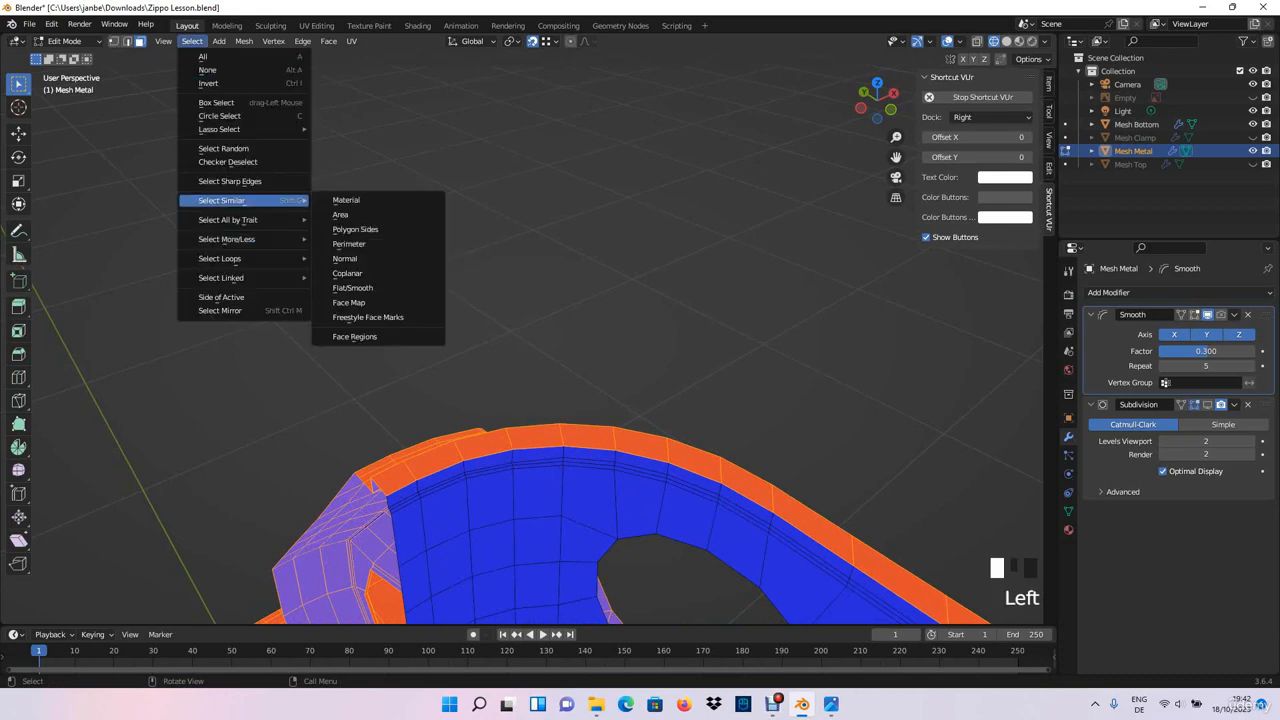
left_click(345, 259)
scroll(540, 400, "down", 14)
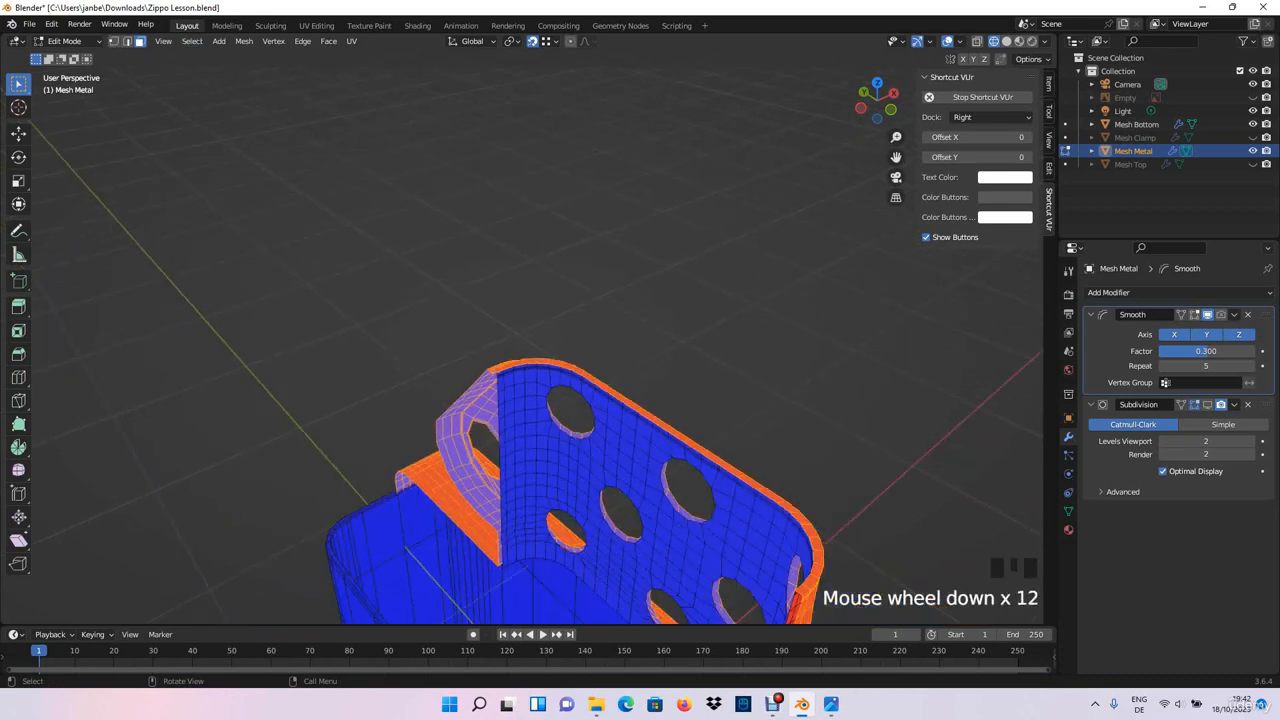
middle_click_drag(540, 400, 635, 203, "shift")
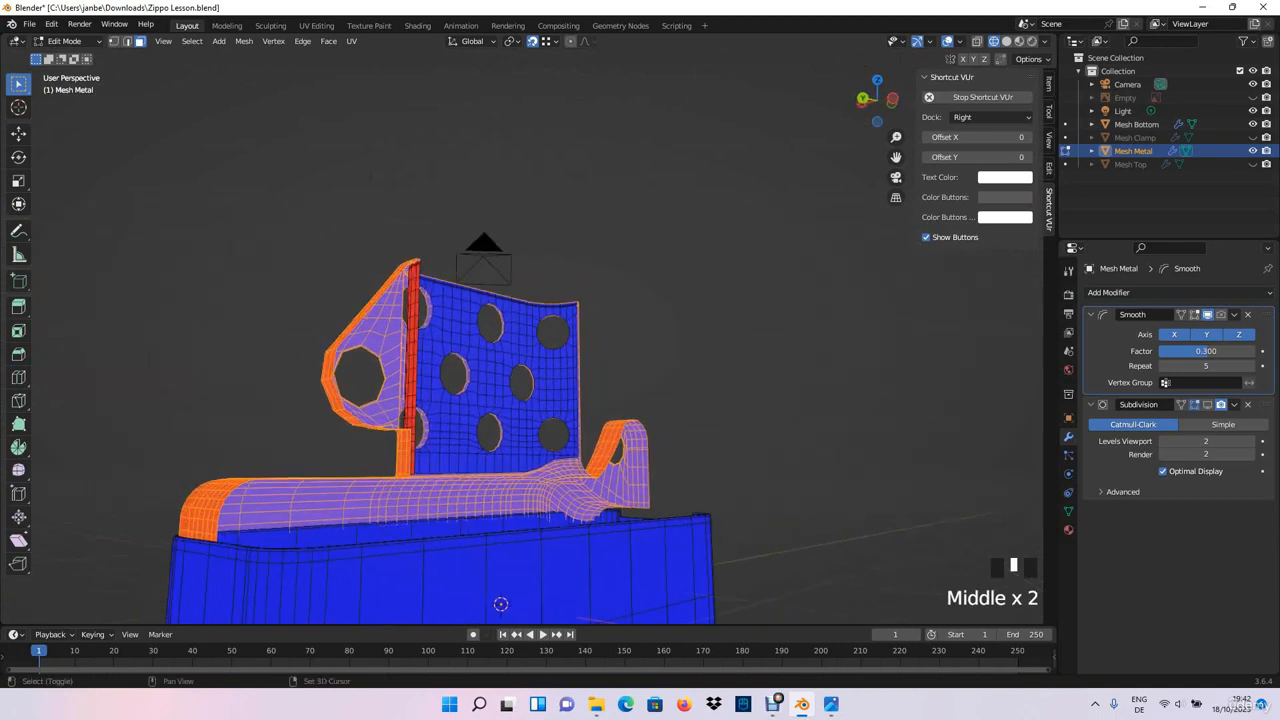
middle_click_drag(560, 300, 640, 308, "shift")
mouse_move(640, 308)
middle_mouse_down()
mouse_move(702, 326)
mouse_move(810, 300)
mouse_move(620, 304)
middle_mouse_up()
scroll(810, 300, "up", 7)
scroll(720, 310, "down", 2)
scroll(660, 300, "down", 2)
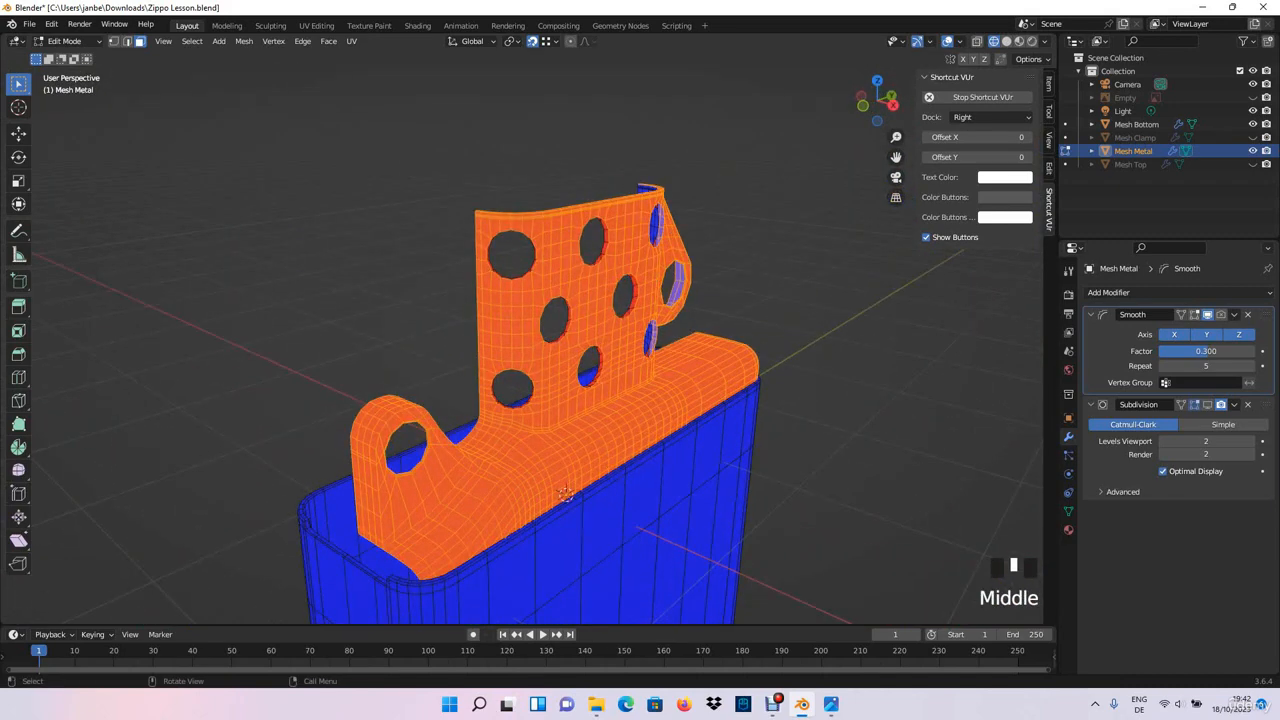
- Flip the normals of the selected Mesh Metal faces and clear the selection
left_click(191, 41)
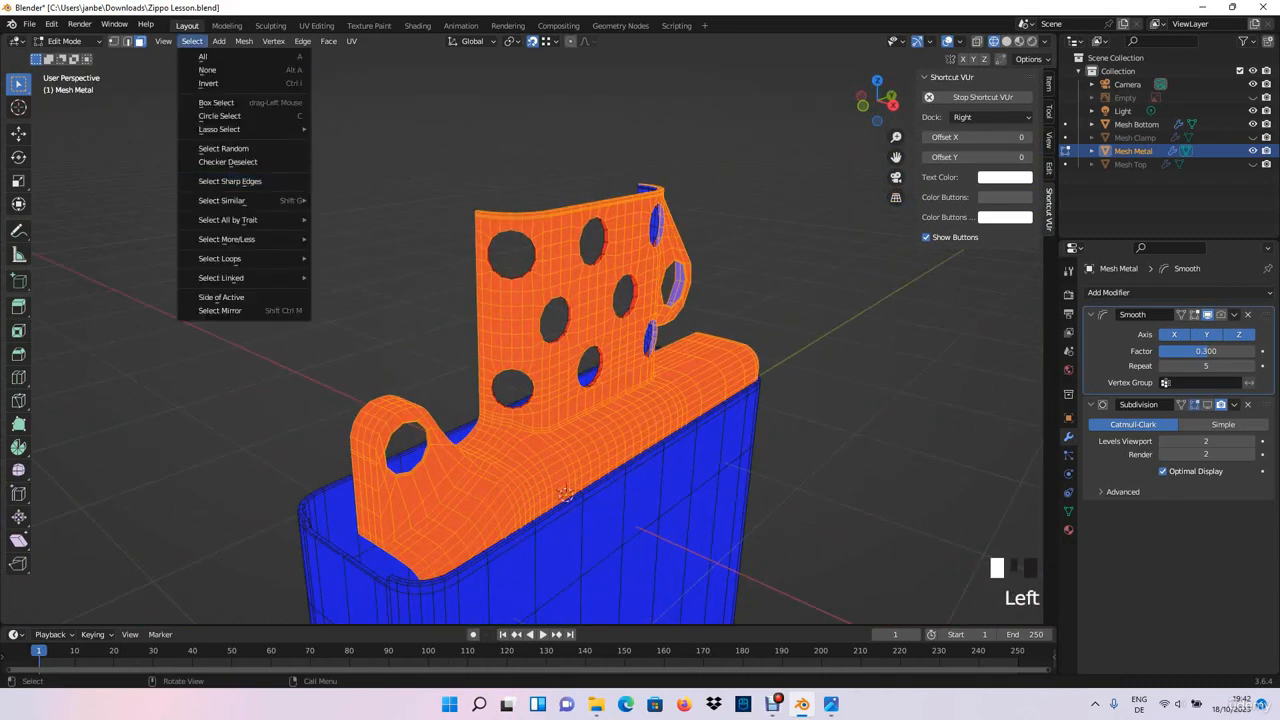
mouse_move(221, 277)
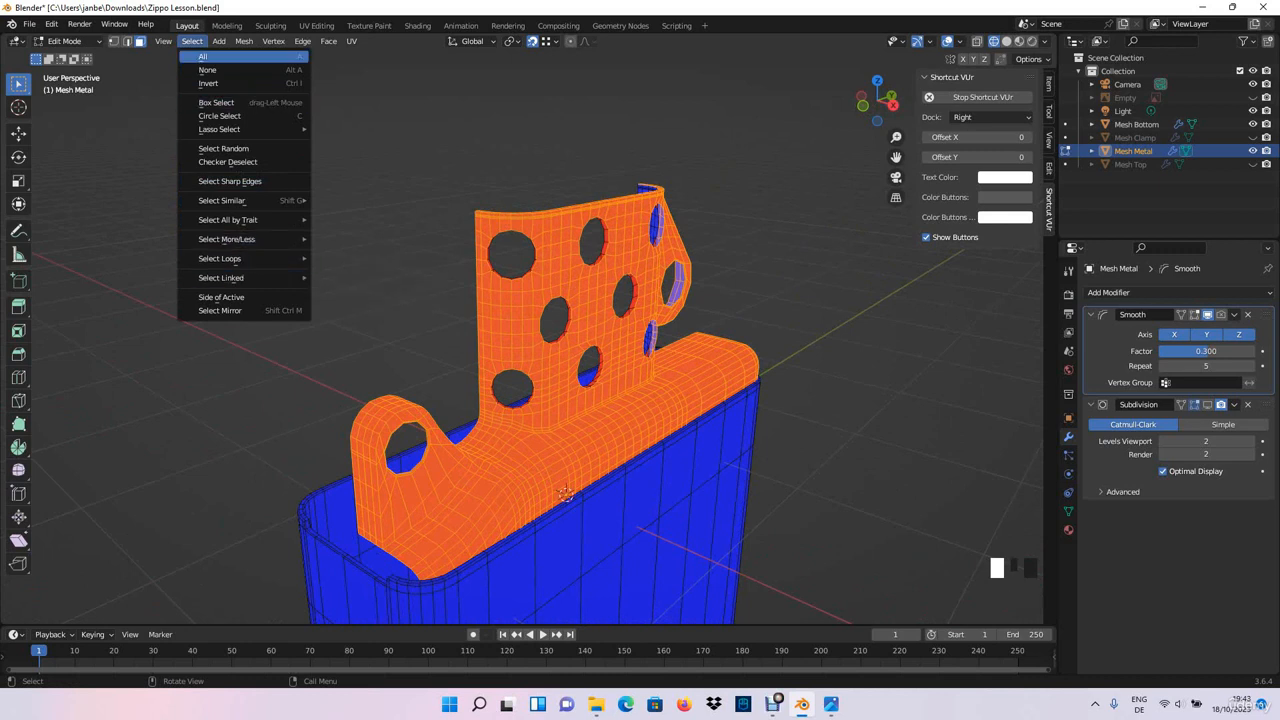
left_click(244, 41)
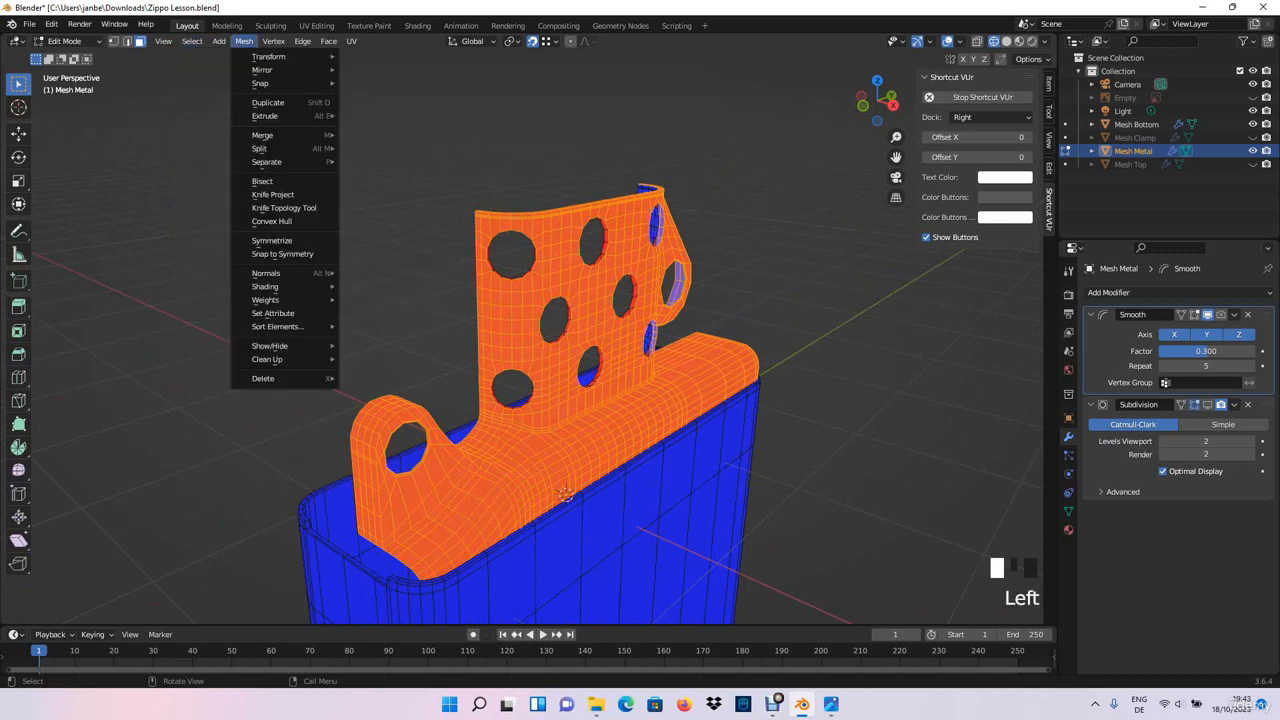
mouse_move(275, 273)
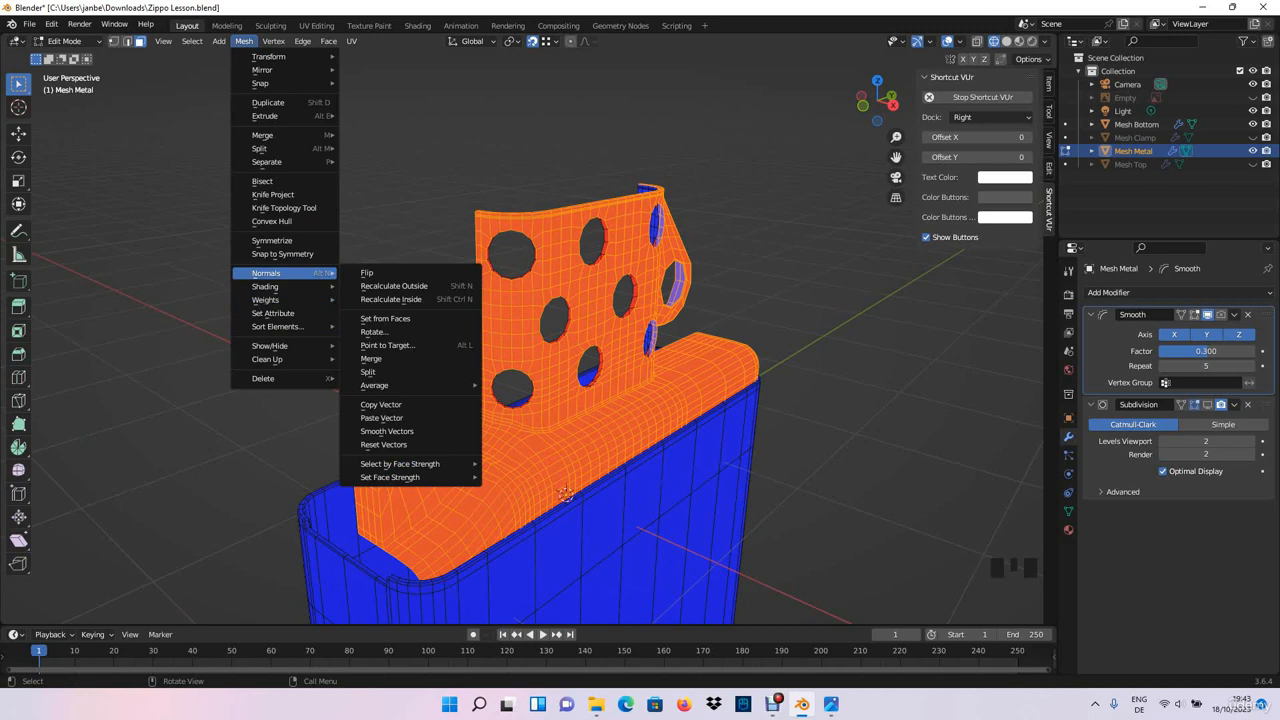
left_click(367, 273)
middle_click_drag(430, 290, 250, 260)
left_click(335, 284)
- Try to select the thin red strip along the side plate's outer border as one face loop
scroll(400, 300, "up", 3)
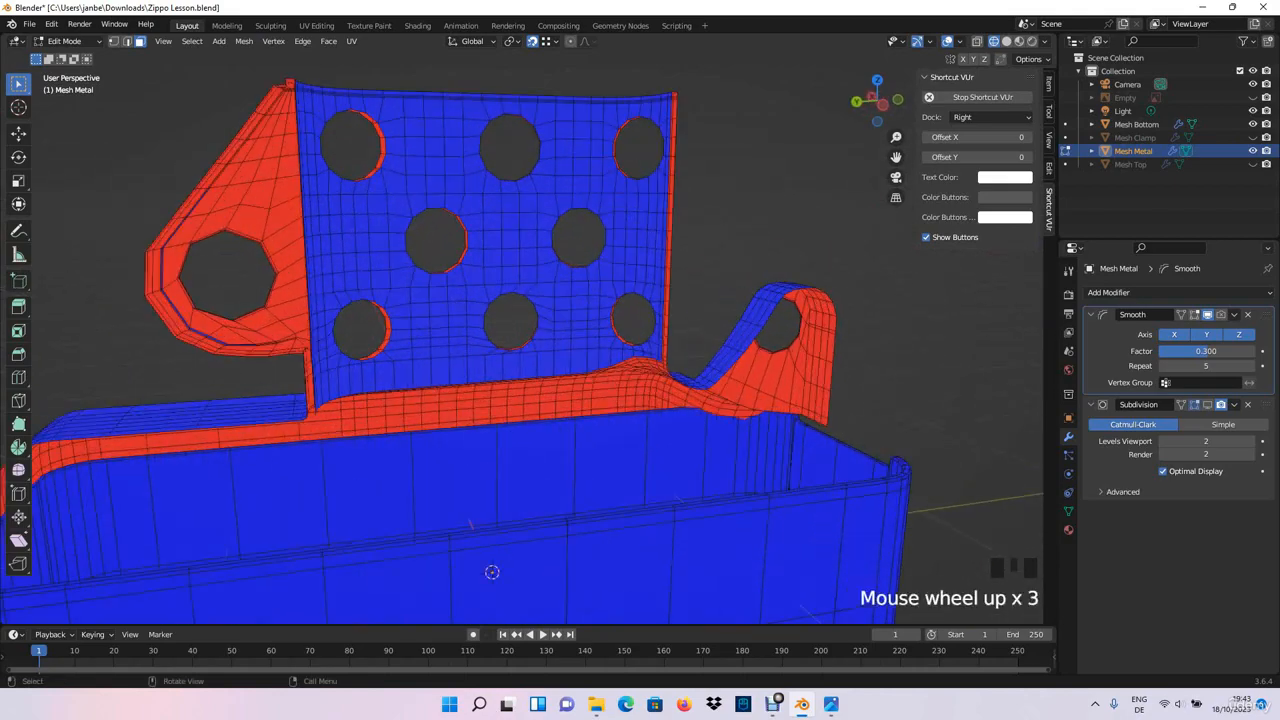
middle_click_drag(400, 300, 430, 245)
middle_click_drag(520, 560, 540, 606)
middle_click_drag(540, 606, 420, 570, "shift")
scroll(490, 550, "up", 3)
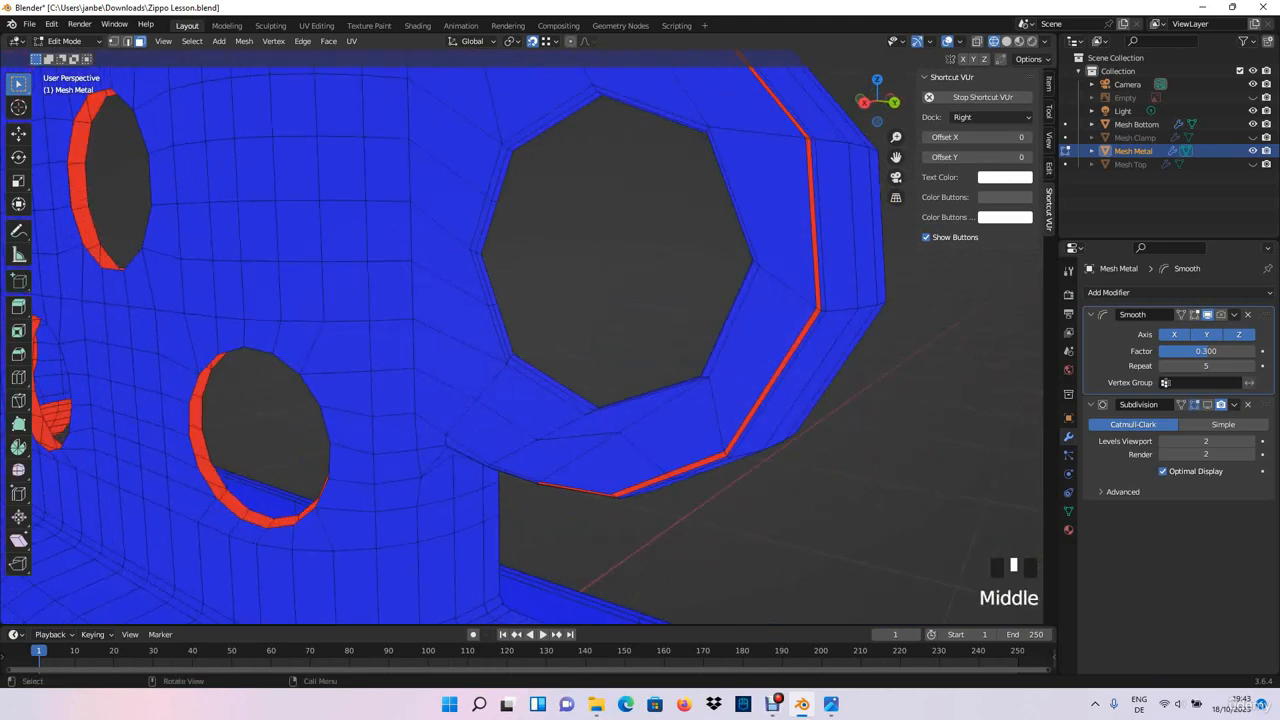
left_click(773, 382)
left_click(790, 200, "alt+shift")
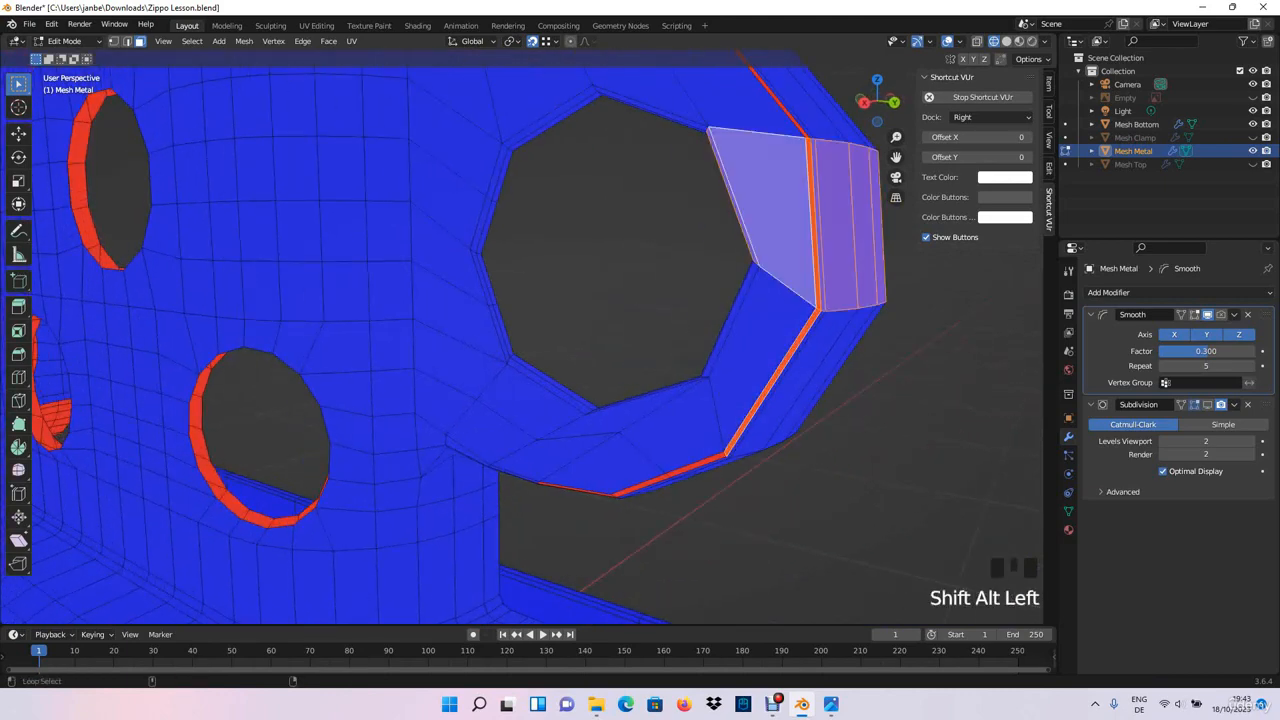
left_click(773, 382)
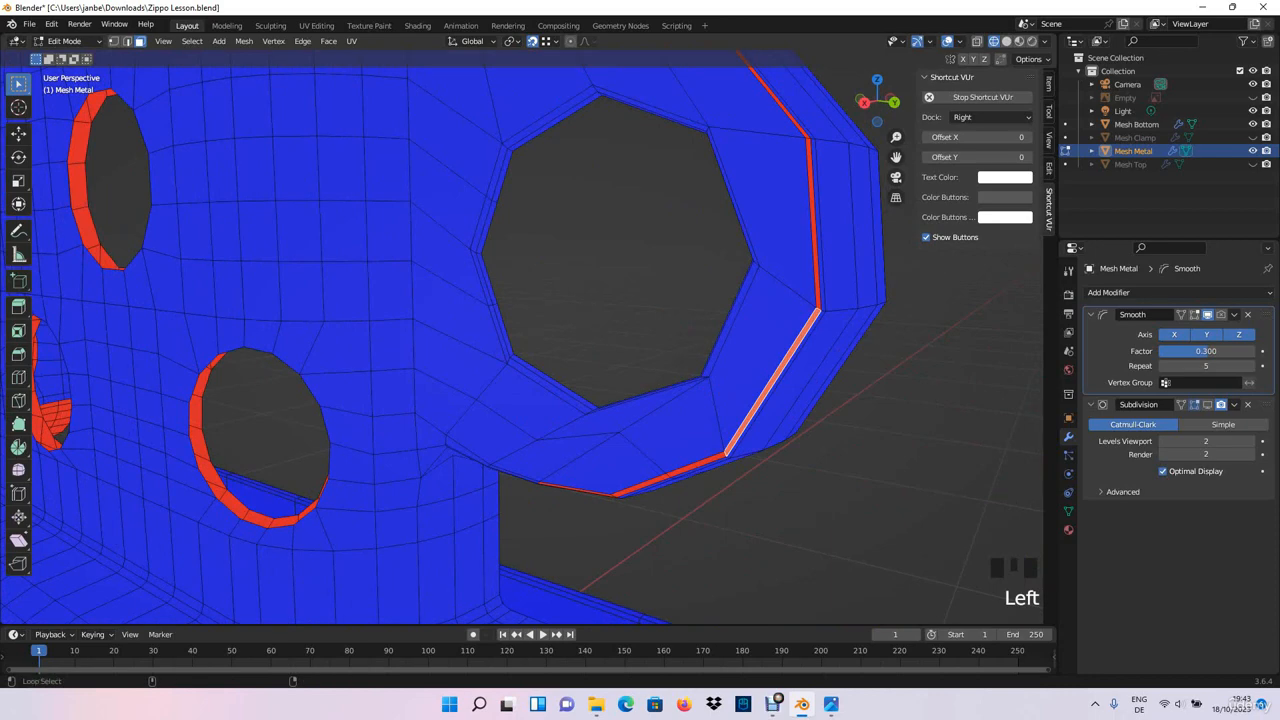
left_click(795, 205, "alt+shift")
middle_click_drag(795, 205, 640, 290, "shift")
left_click(588, 455)
left_click(598, 471)
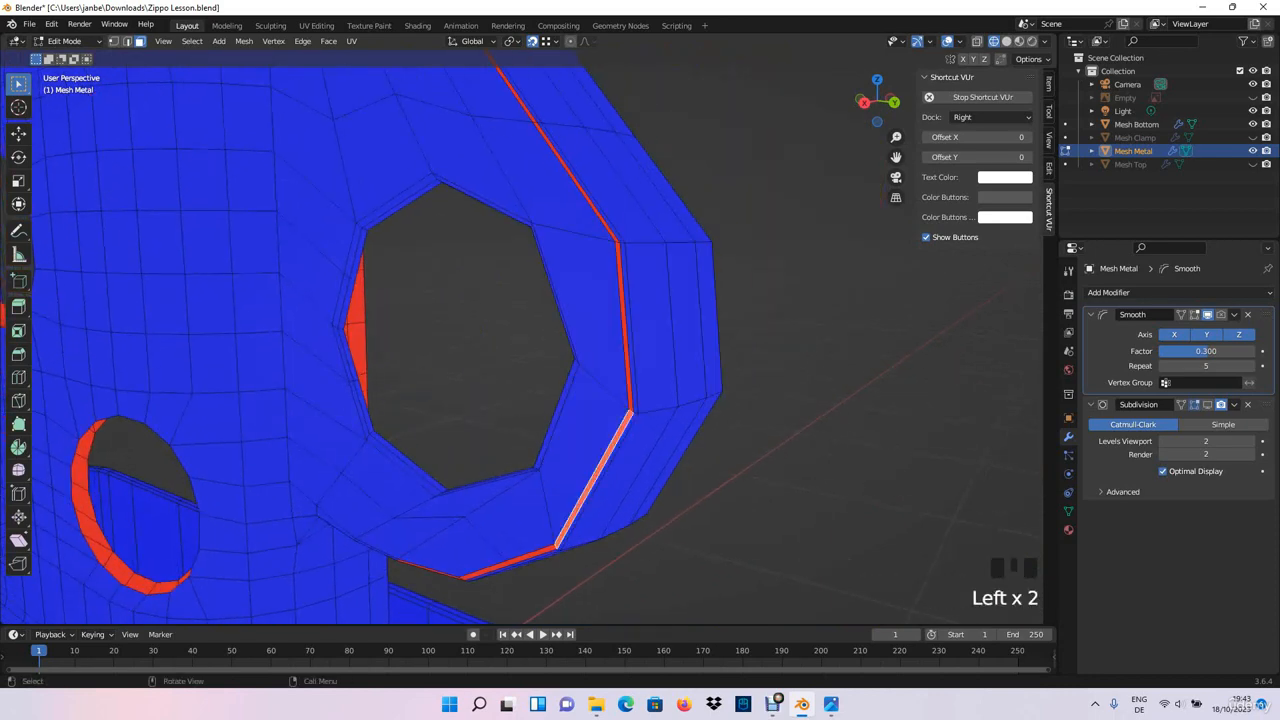
scroll(598, 471, "up", 3)
middle_click_drag(598, 400, 340, 570, "shift")
middle_click_drag(400, 400, 530, 378, "shift")
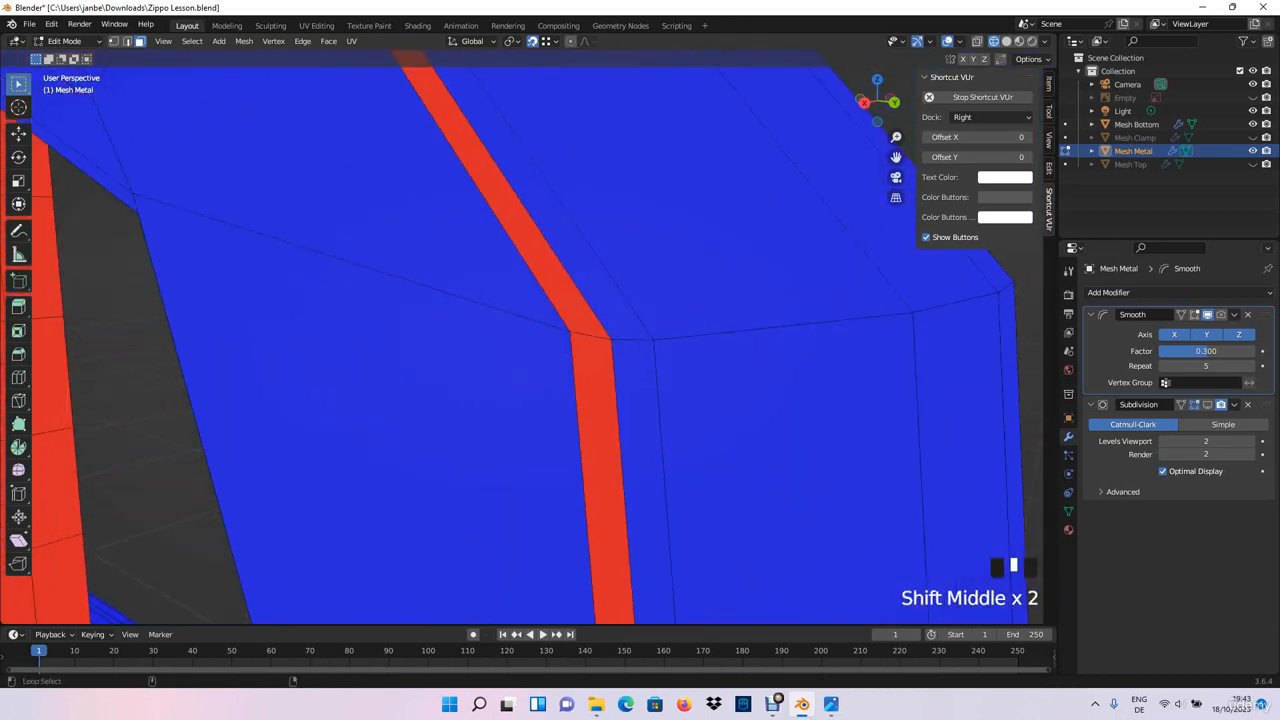
left_click(595, 450, "alt+shift")
- Deselect the correctly oriented faces at the loop's lower end, between the side plate and the chimney's lower hole
scroll(595, 450, "down", 6)
middle_click_drag(360, 590, 424, 603)
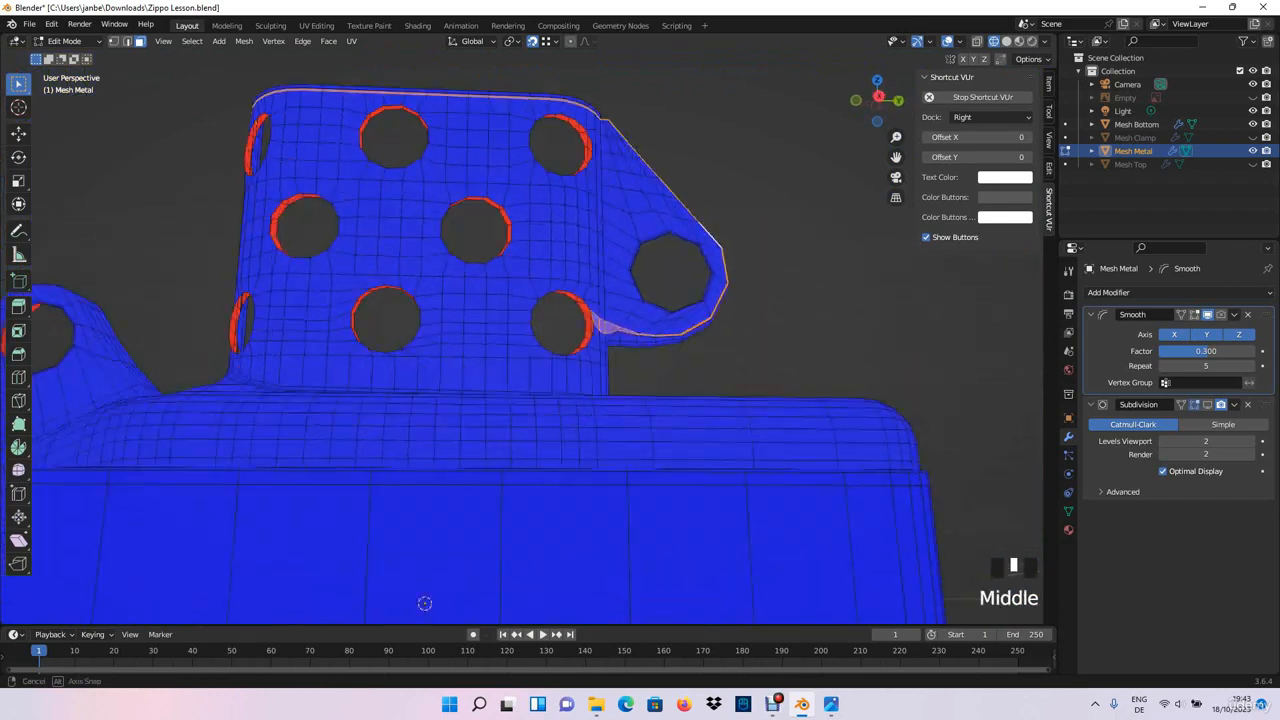
scroll(424, 603, "up", 4)
left_click(570, 259, "shift")
left_click(570, 259, "shift")
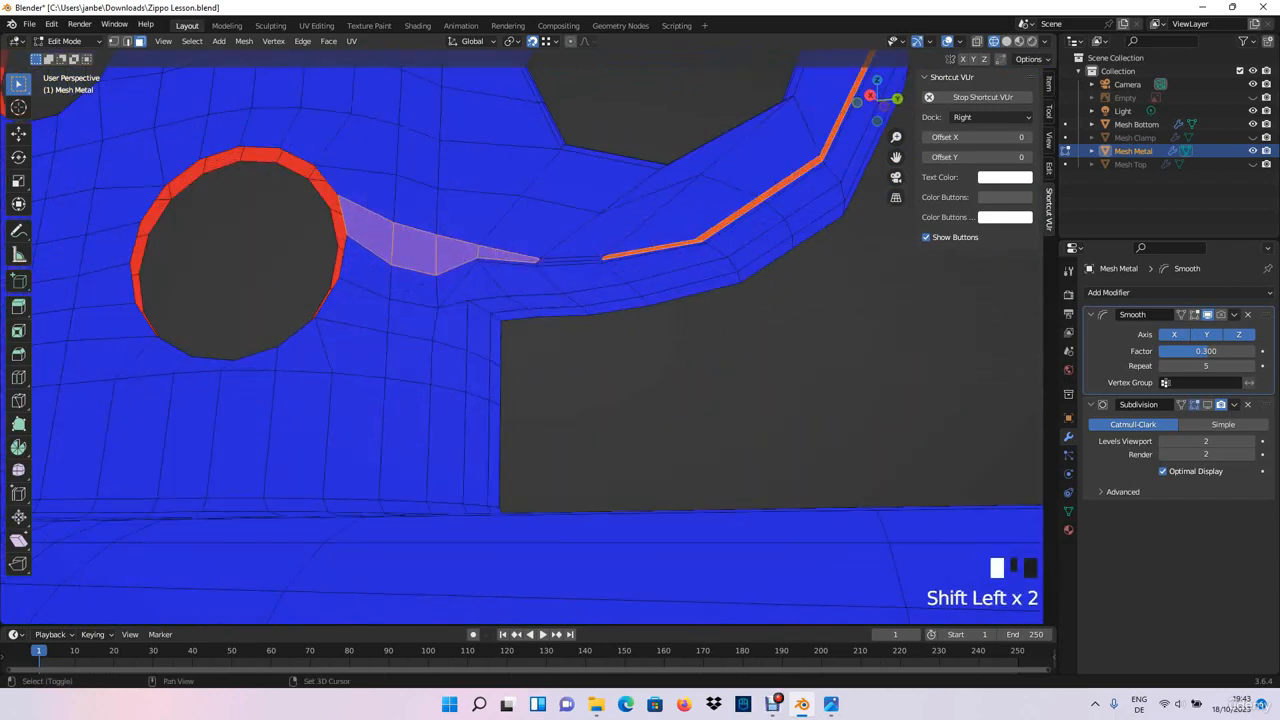
left_click(414, 252, "shift")
left_click(370, 237, "shift")
scroll(370, 237, "down", 4)
- Deselect the correctly oriented loop faces below the chimney's top rim one after another
middle_click_drag(370, 237, 600, 265)
scroll(395, 245, "down", 6)
scroll(600, 265, "up", 2)
scroll(560, 265, "up", 3)
middle_click_drag(480, 110, 414, 604, "shift")
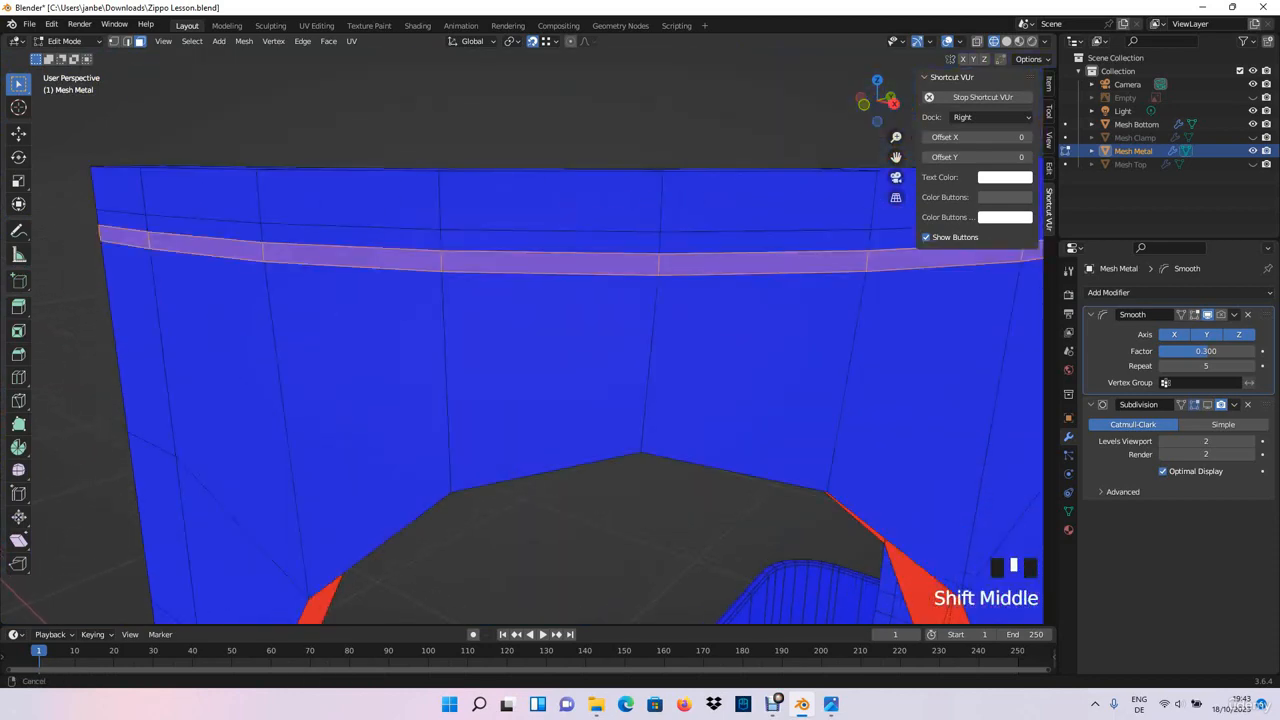
left_click(352, 256, "shift")
left_click(206, 247, "shift")
left_click(126, 238, "shift")
left_click(550, 263, "shift")
left_click(763, 263, "shift")
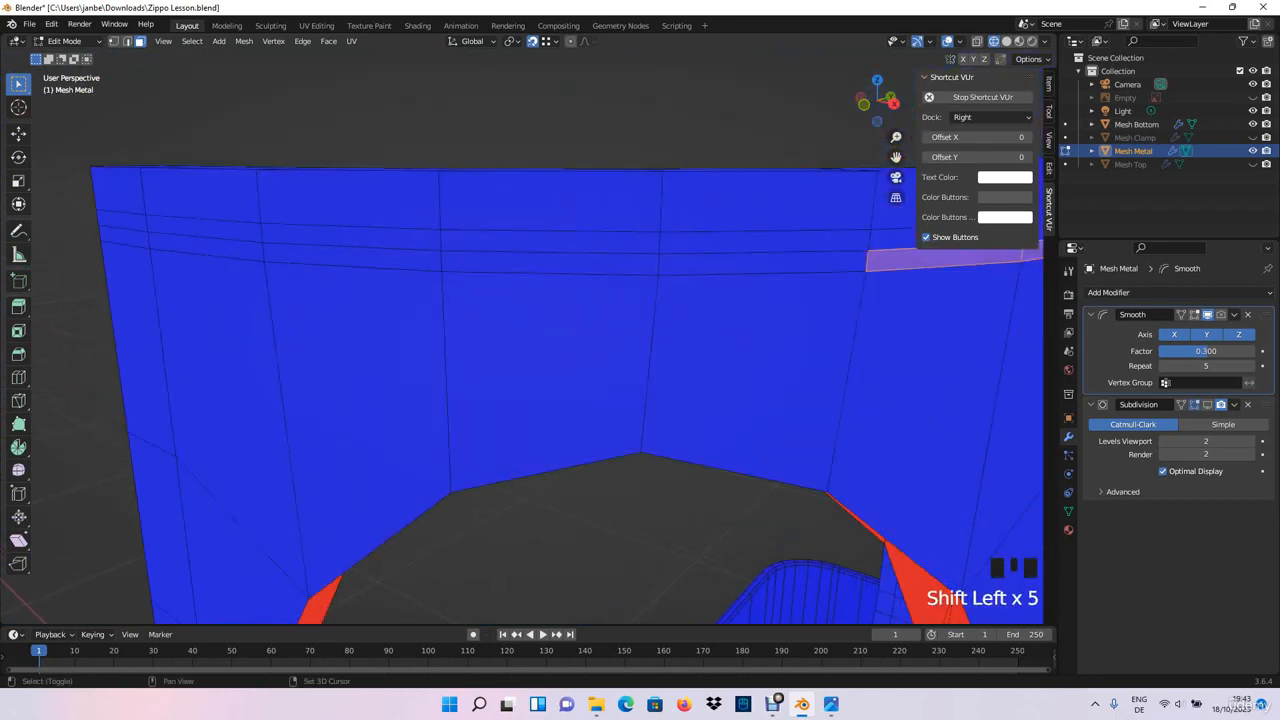
- Select only the thin red faces along the side plate's outer border, from the lower end up to the slanted edge
scroll(770, 265, "down", 6)
middle_click_drag(770, 265, 640, 275)
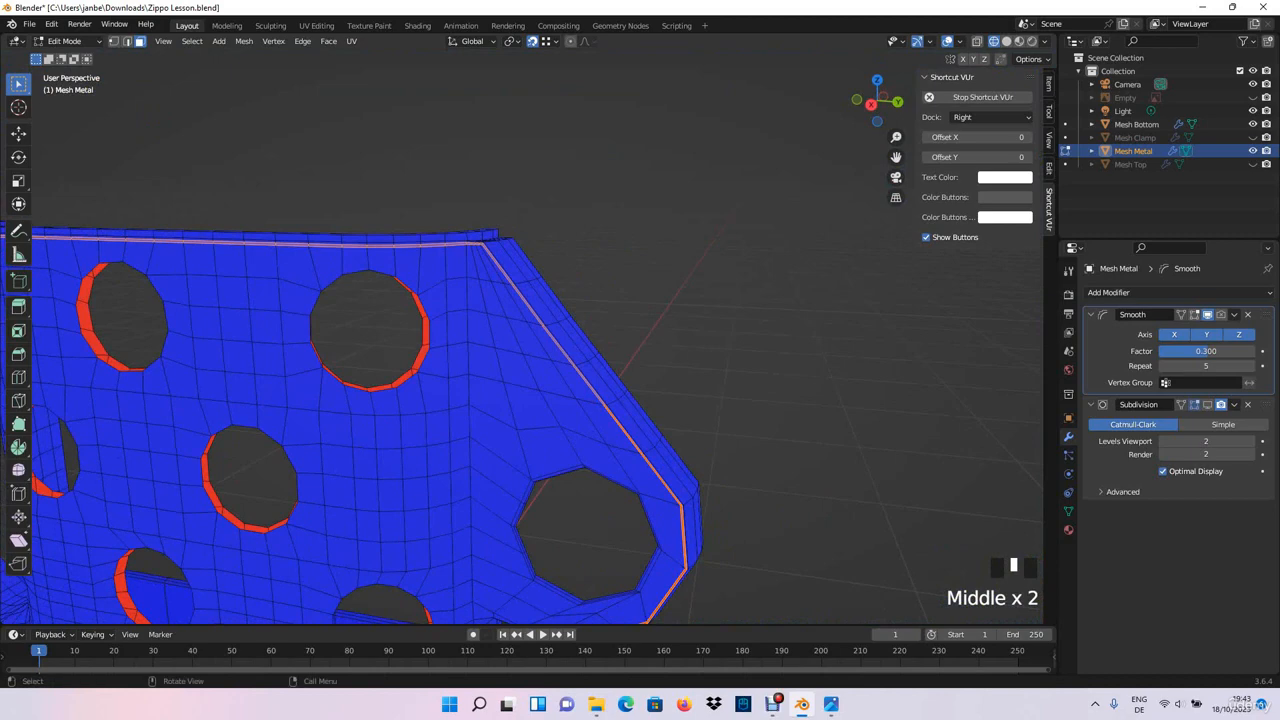
middle_click_drag(560, 400, 530, 346, "shift")
scroll(568, 255, "up", 3)
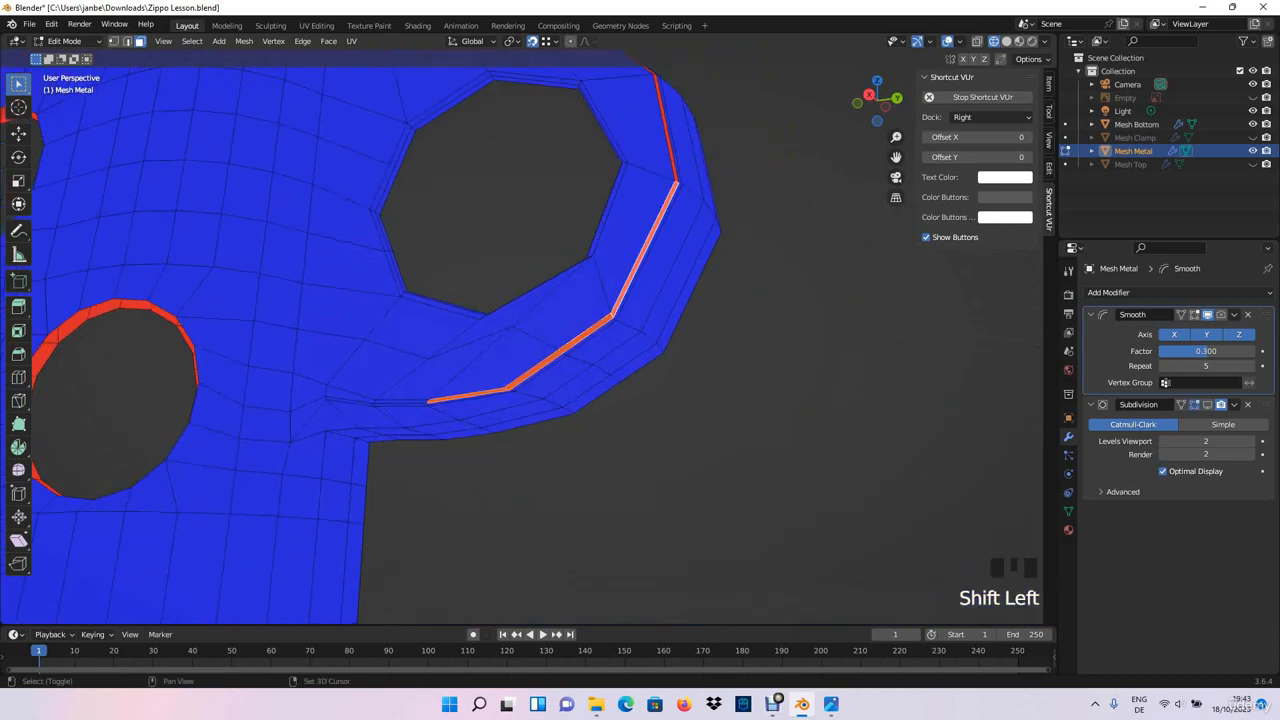
left_click(666, 130, "shift")
middle_click_drag(662, 135, 646, 178)
left_click(573, 351, "shift")
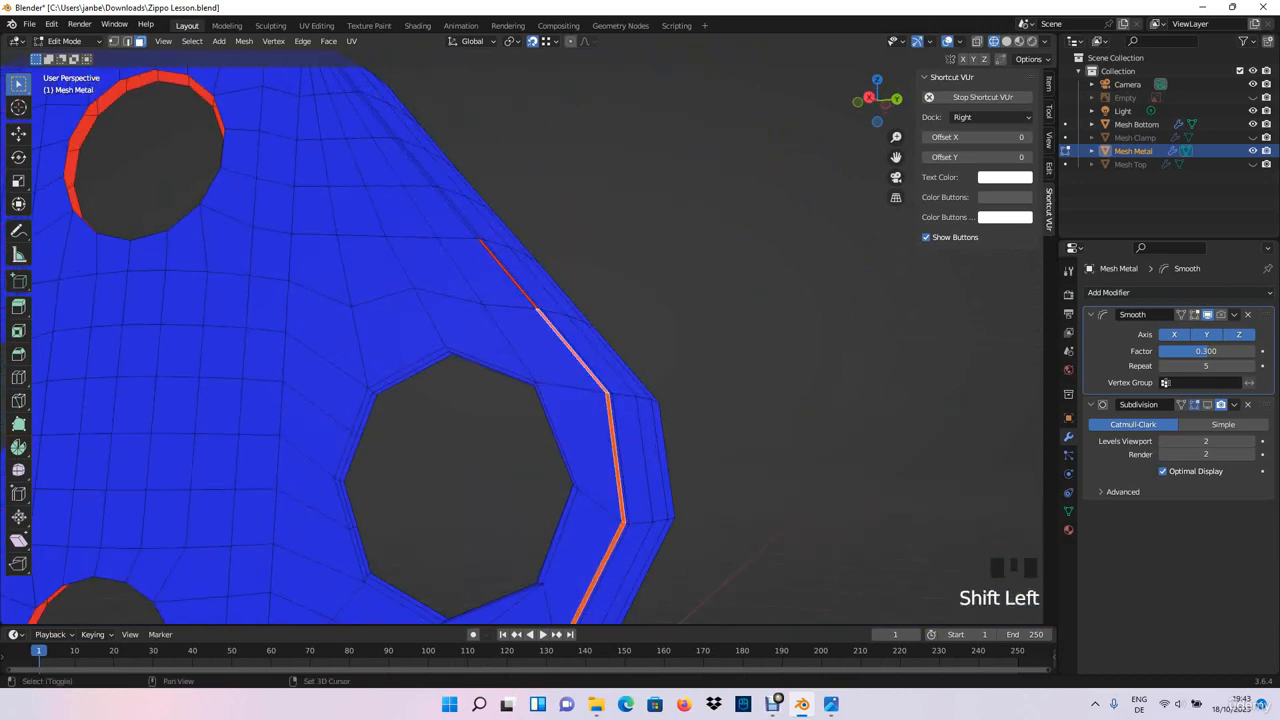
left_click(508, 274, "shift")
mouse_move(508, 274)
middle_mouse_down()
mouse_move(482, 276)
mouse_move(514, 280)
middle_mouse_up()
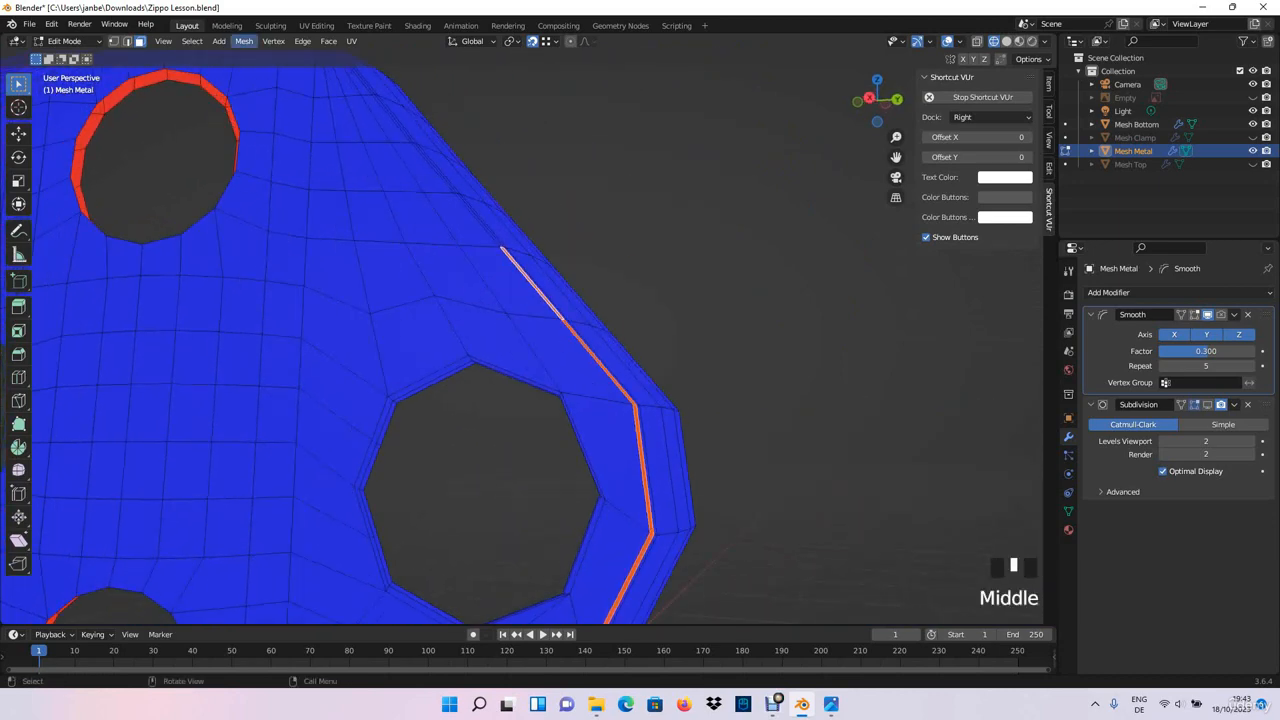
- Flip the normals of the side plate's thin border faces and clear the selection
left_click(244, 41)
mouse_move(295, 273)
left_click(385, 273)
left_click(590, 220)
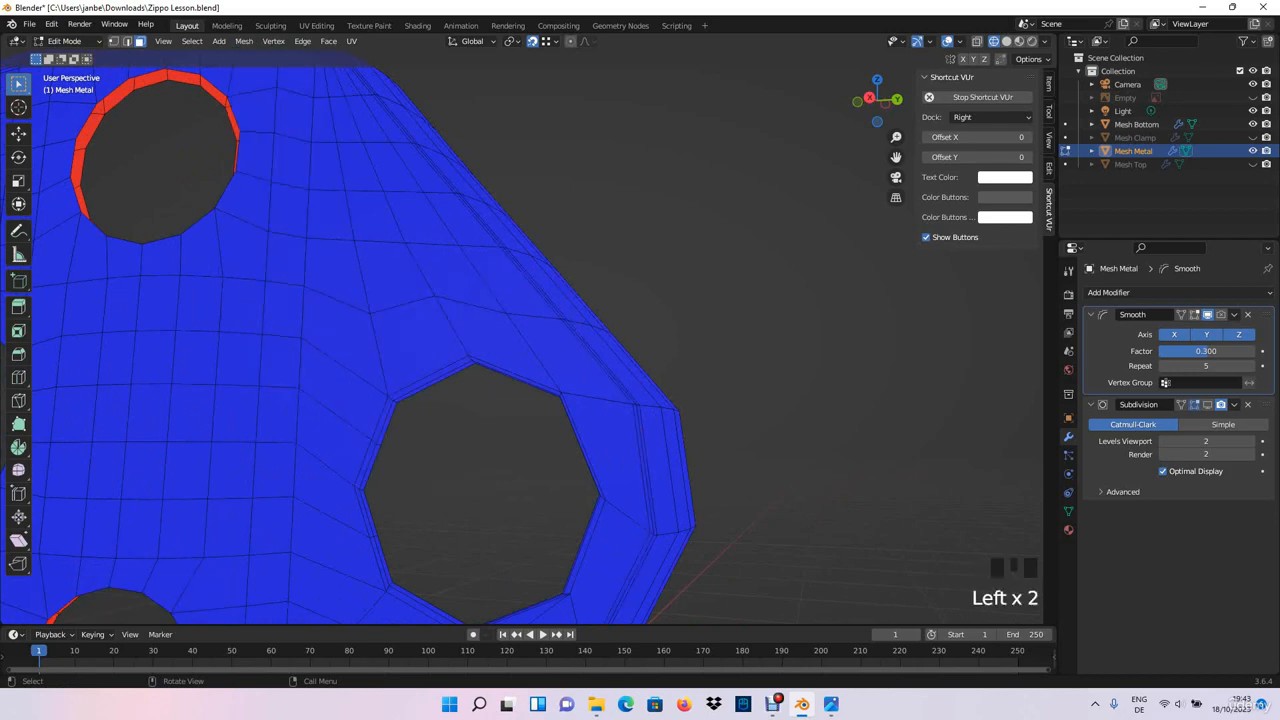
scroll(590, 225, "down", 6)
middle_click_drag(590, 225, 355, 385)
scroll(452, 392, "up", 2)
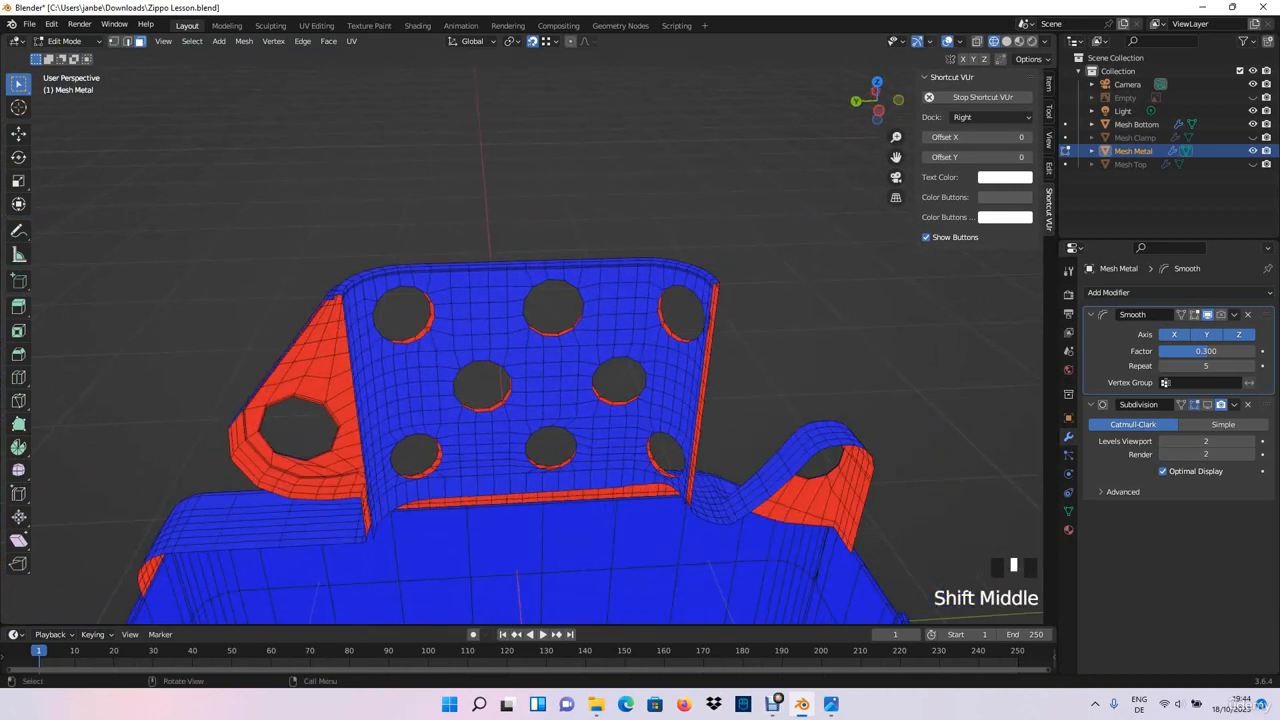
- Turn off the Face Orientation overlay in the viewport
left_click(926, 41)
left_click(960, 41)
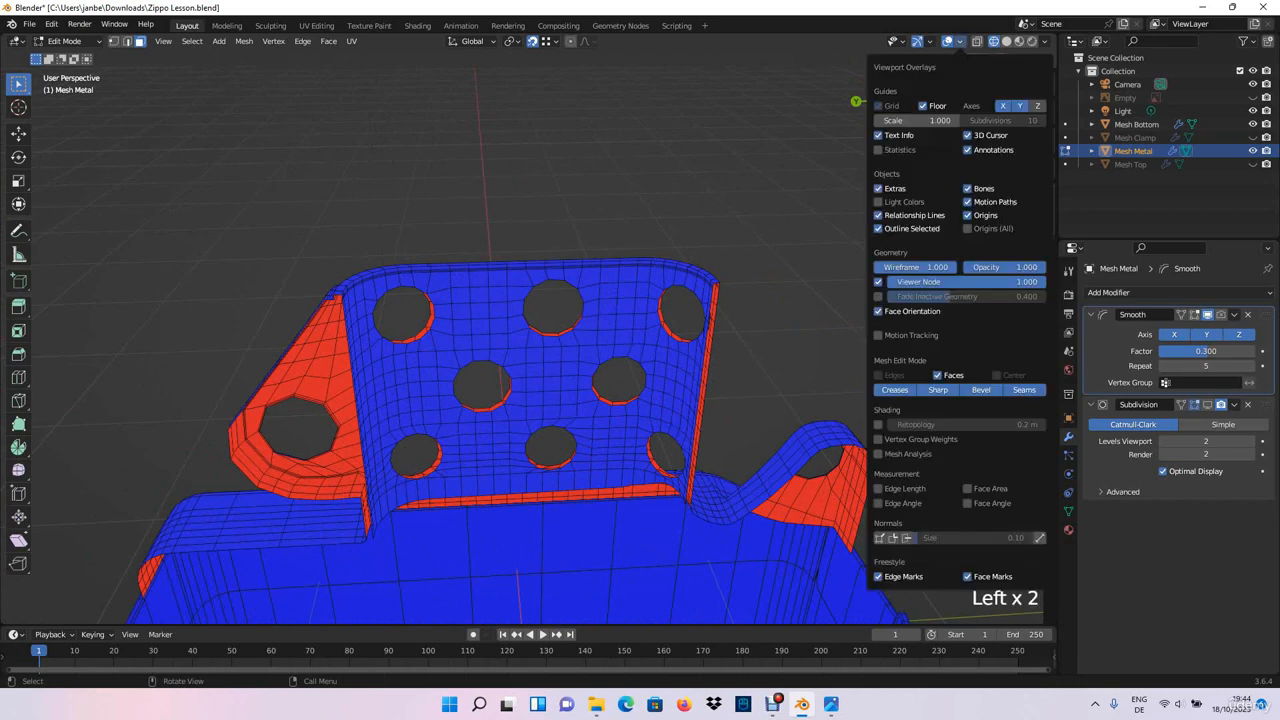
left_click(878, 311)
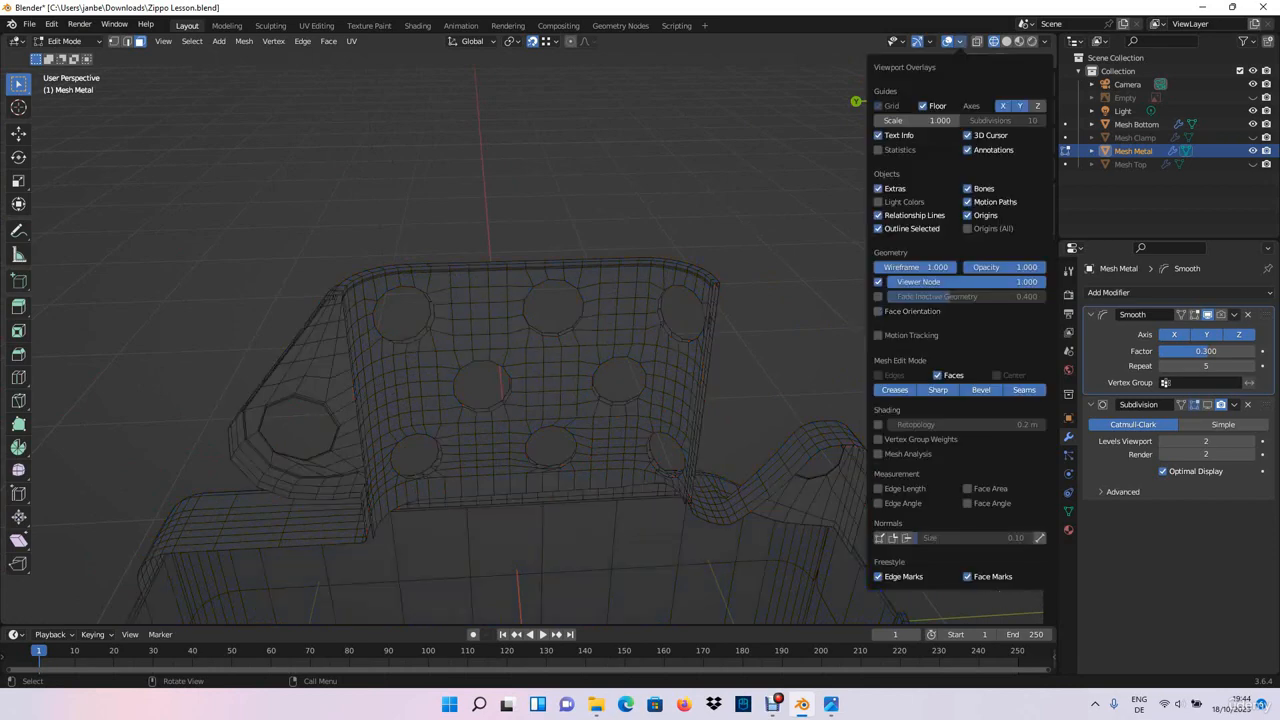
middle_click_drag(860, 330, 600, 380)
scroll(600, 380, "up", 3)
- Switch to edge selection and select the inner edge loop along the chimney's top rim
left_click(127, 41)
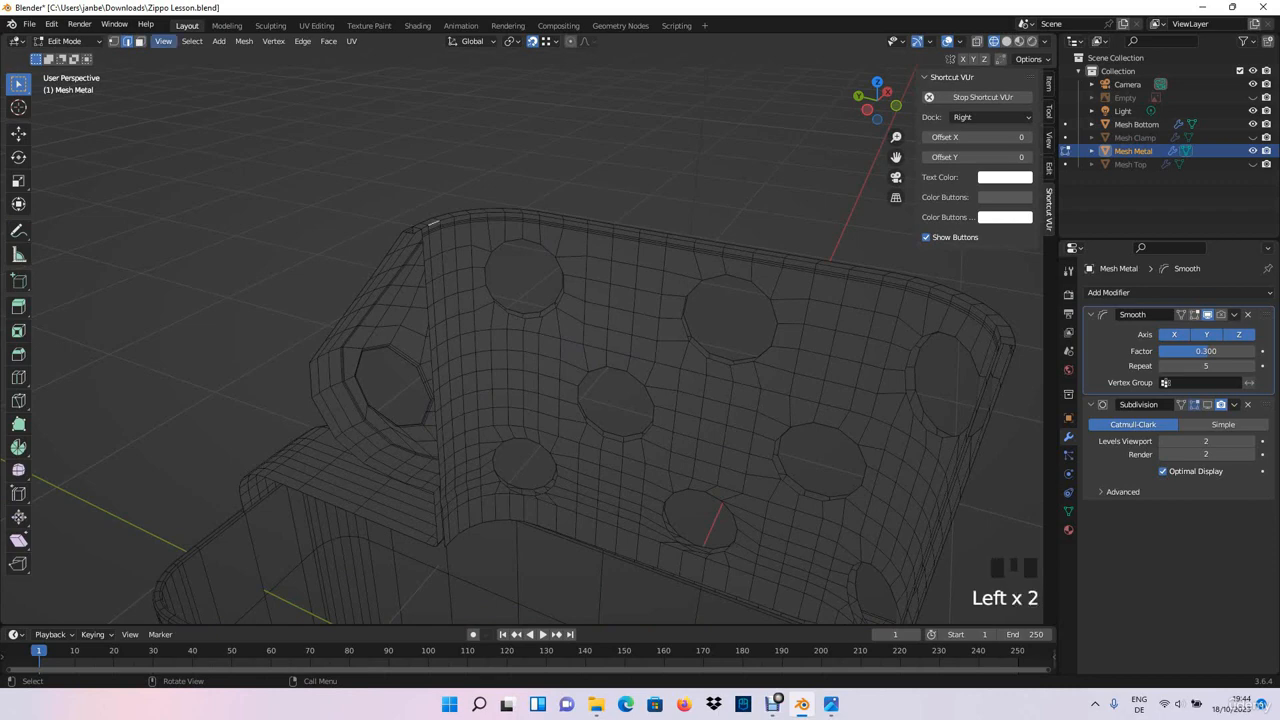
left_click(163, 41)
left_click(185, 115)
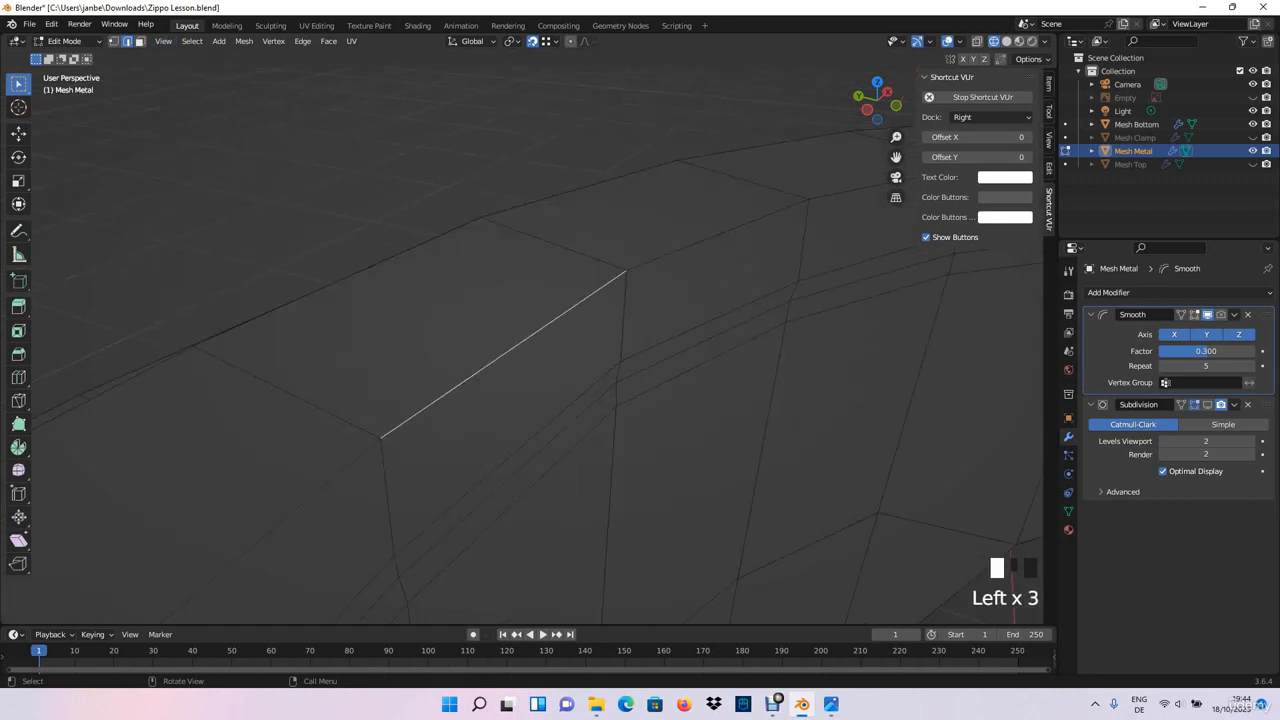
scroll(520, 340, "down", 6)
middle_click_drag(520, 340, 450, 326)
scroll(560, 325, "down", 2)
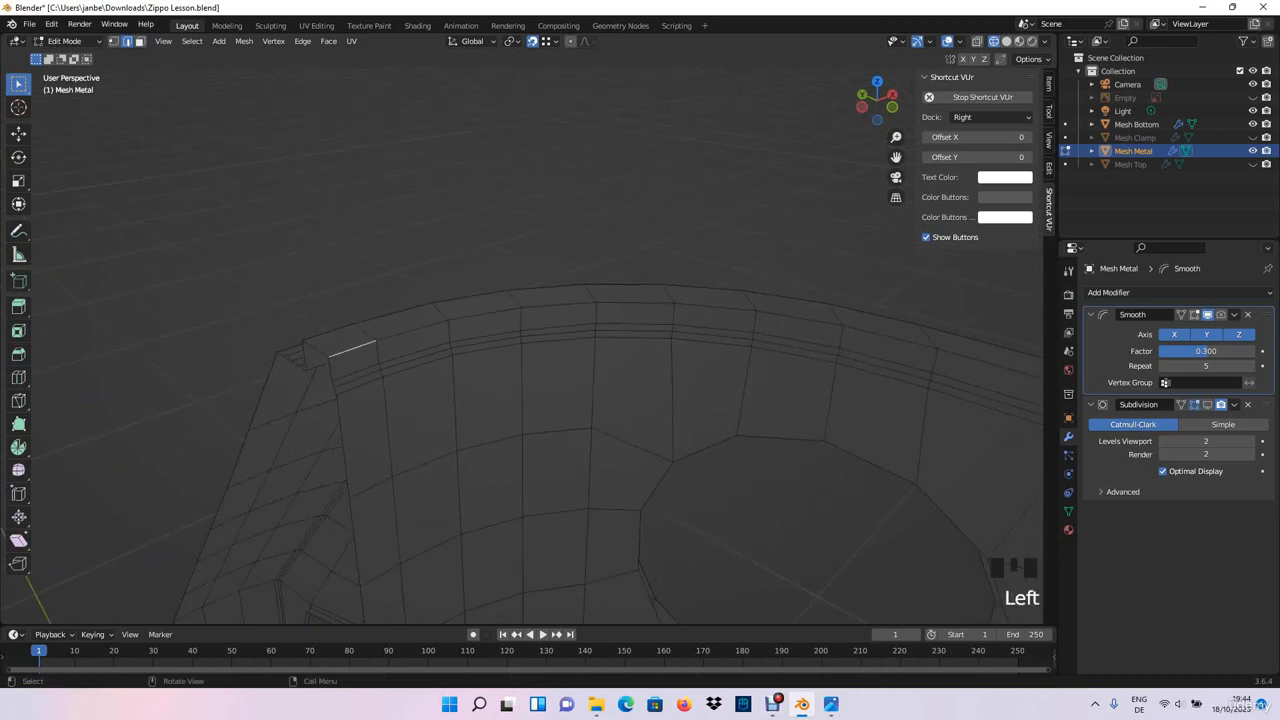
scroll(520, 340, "down", 4)
middle_click_drag(520, 340, 320, 230, "shift")
middle_click_drag(700, 400, 320, 260, "shift")
scroll(520, 300, "up", 2)
scroll(520, 300, "down", 1)
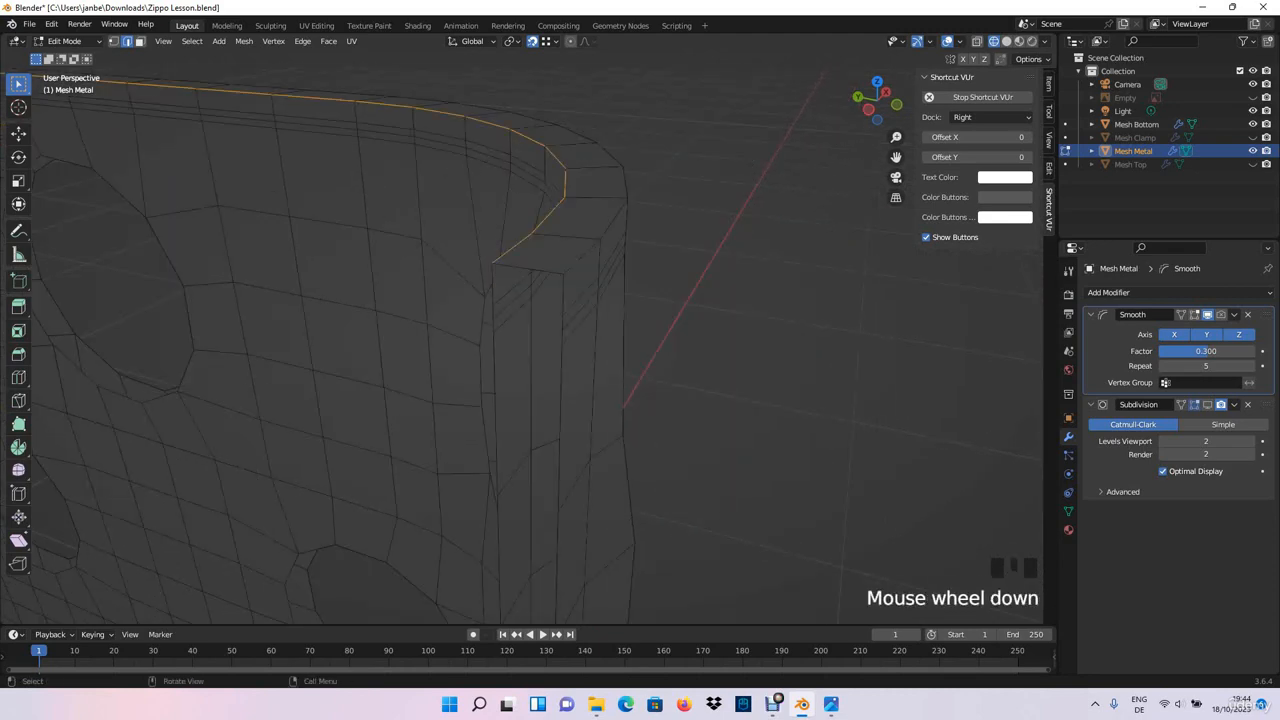
middle_click_drag(520, 250, 615, 455, "shift")
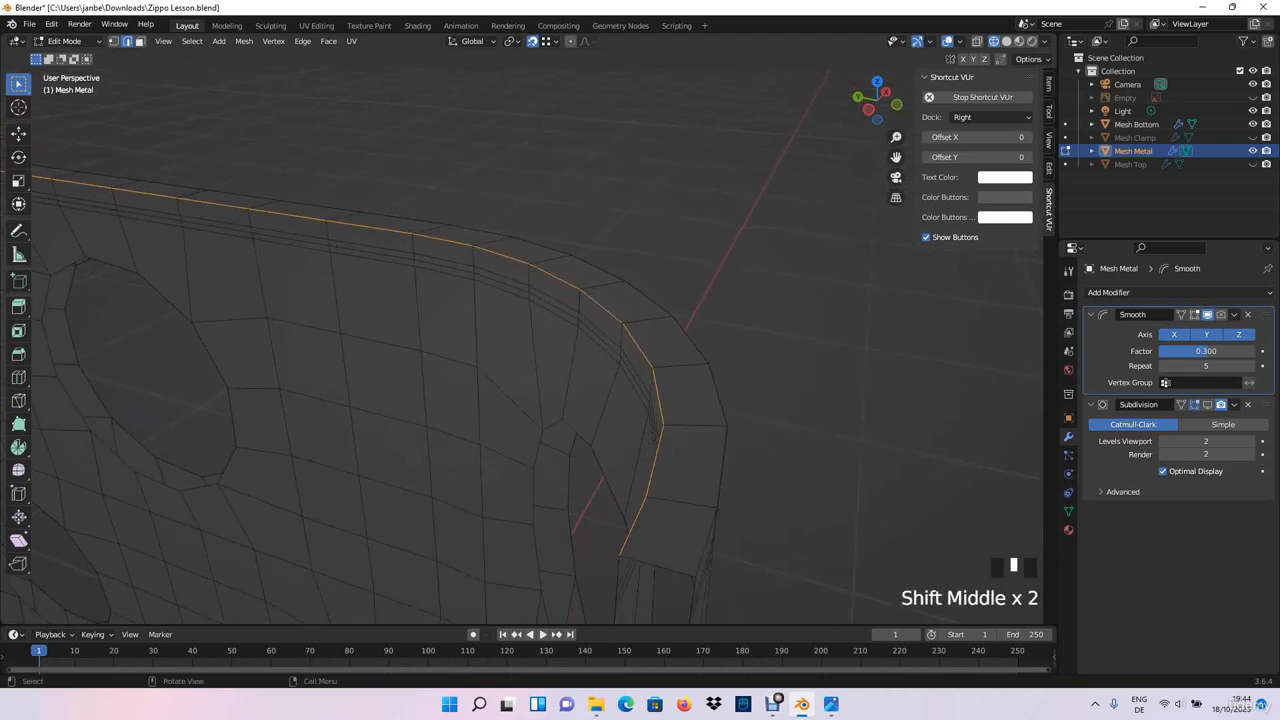
- Bevel the chimney's inner top rim edge with 3 segments and a width of about 0.0064 m
key("ctrl+b")
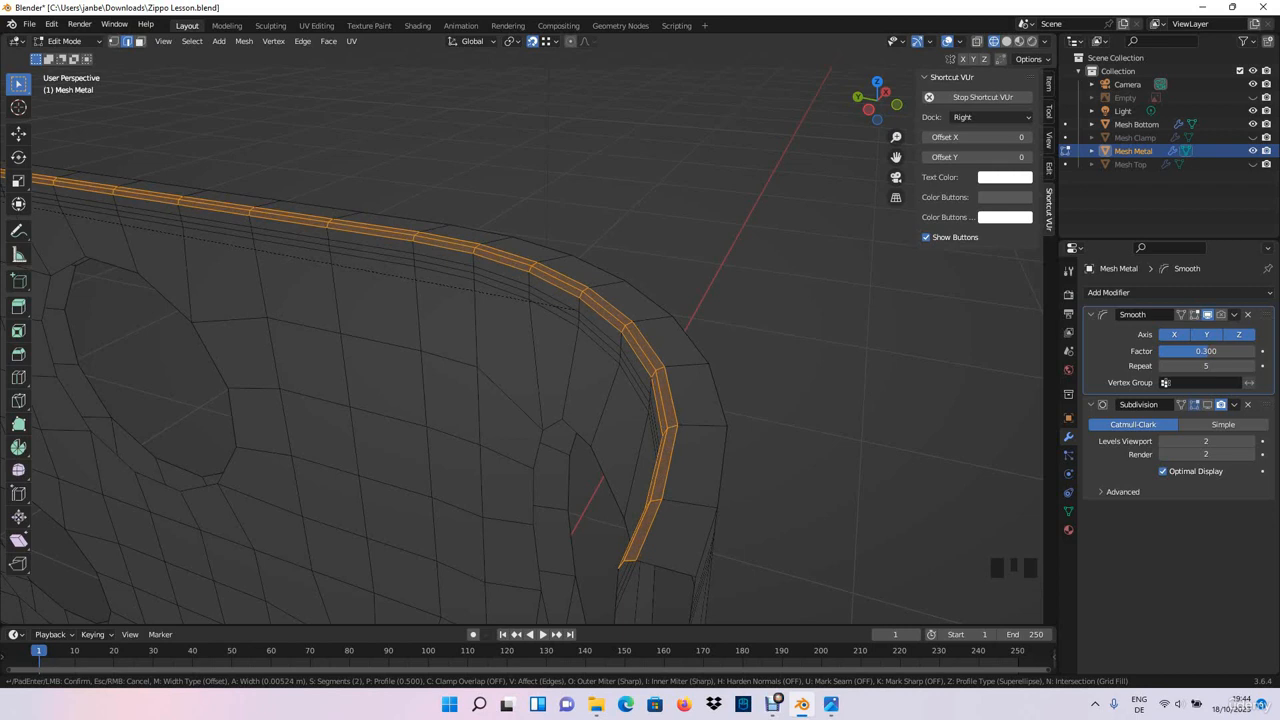
scroll(650, 420, "up", 1)
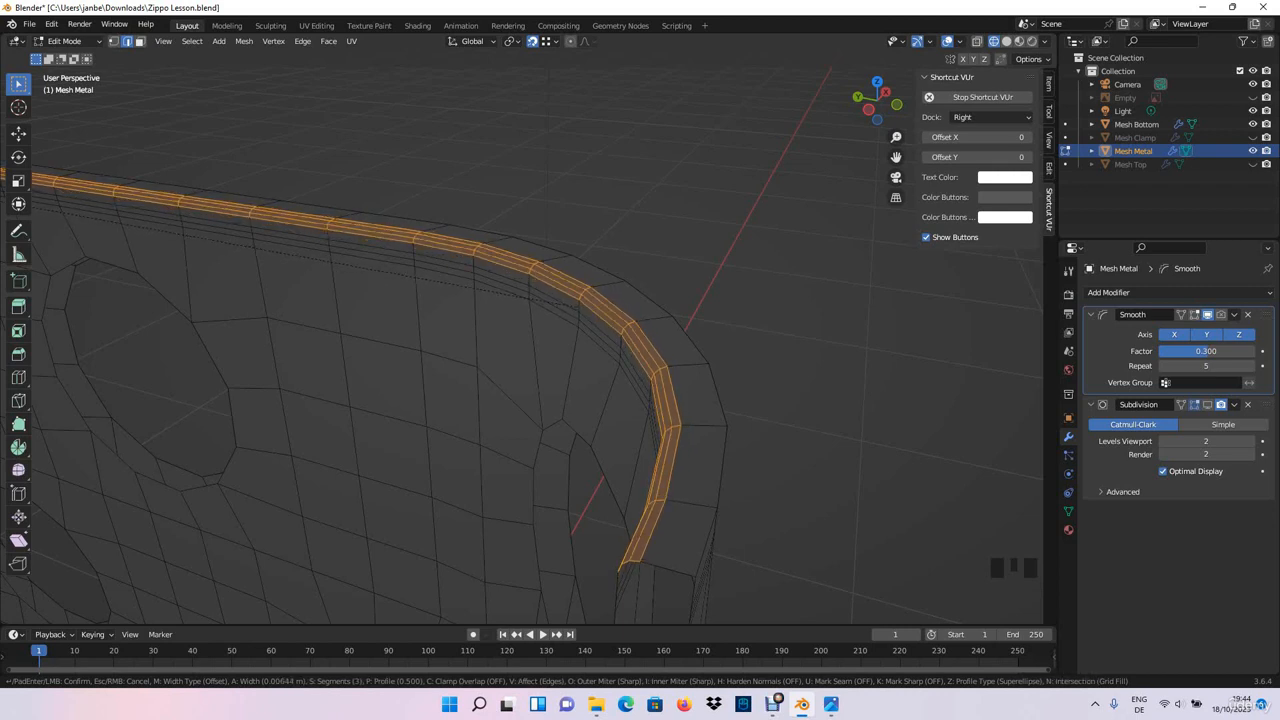
left_click(686, 345)
- Bevel the chimney's outer top rim edge with 3 segments and a width of about 0.0072 m
left_click(690, 338)
middle_click_drag(690, 338, 915, 392)
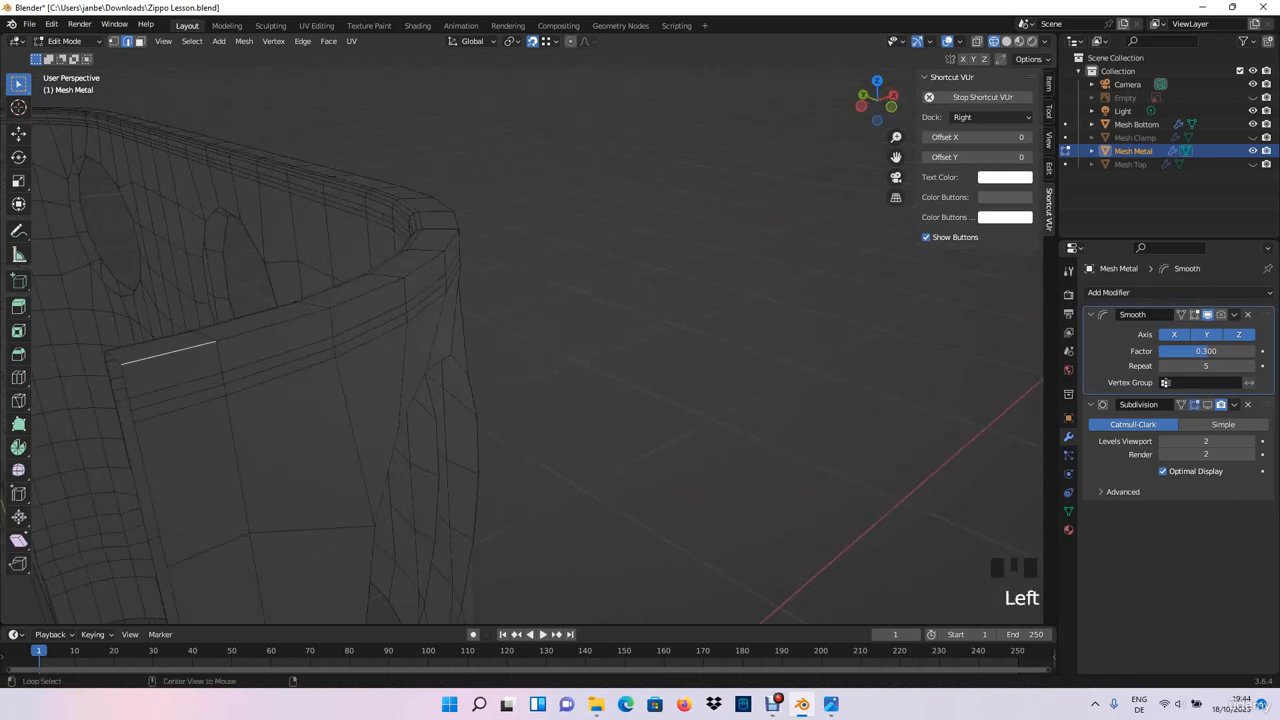
left_click(168, 353, "alt+shift")
mouse_move(168, 353)
middle_mouse_down()
mouse_move(360, 340)
mouse_move(190, 350)
middle_mouse_up()
middle_click_drag(190, 350, 323, 428, "shift")
key("ctrl+b")
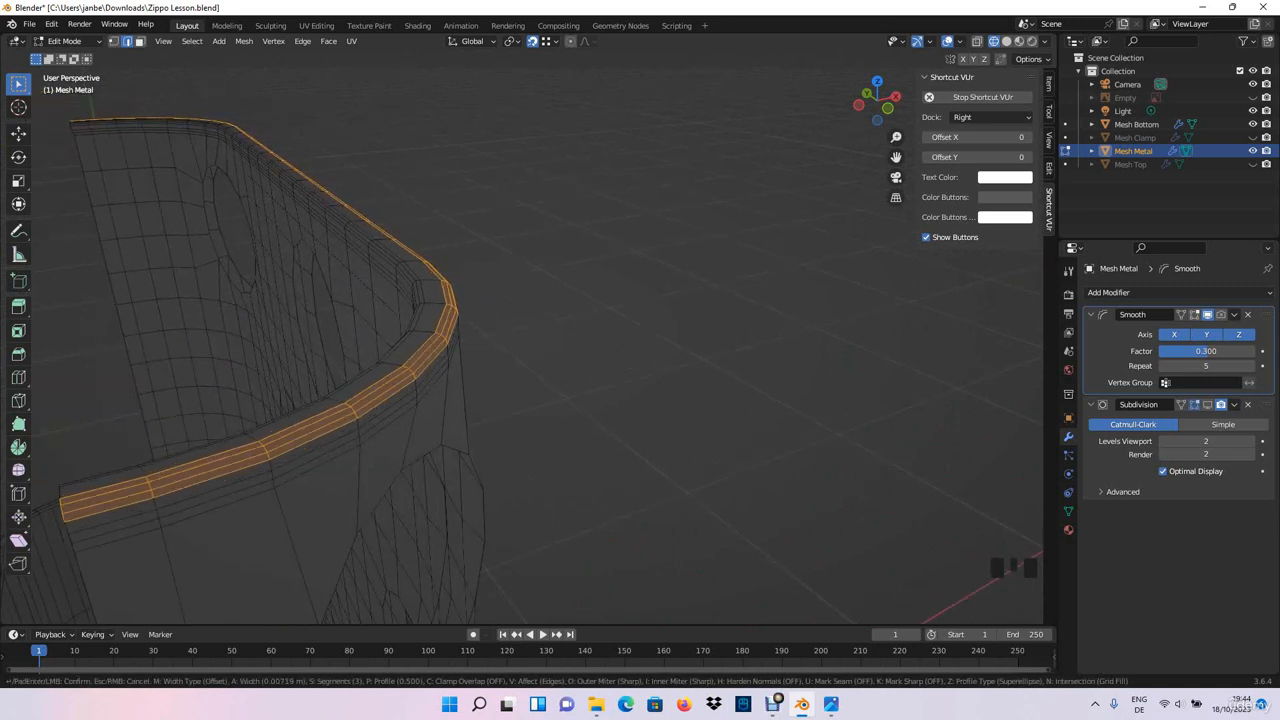
left_click(580, 380)
left_click(600, 380)
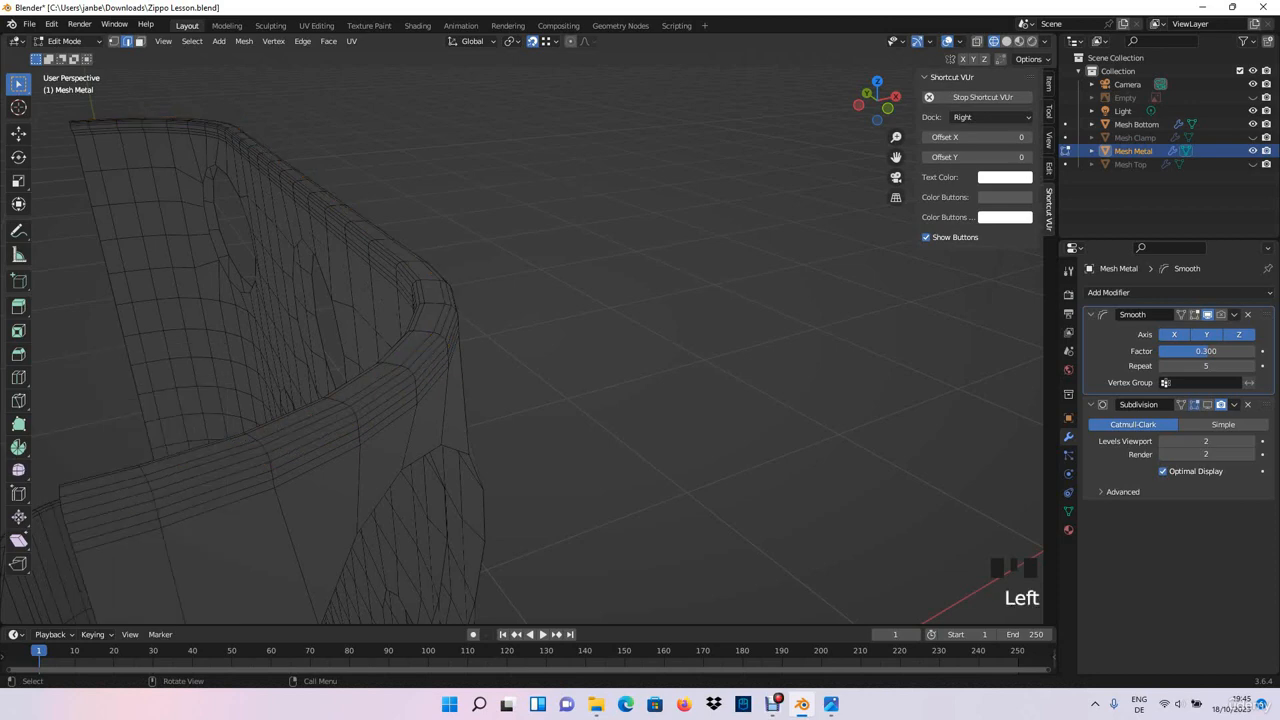
- Return to Object Mode, switch the viewport to Solid shading and check the bevelled rim up close
key("Tab")
key("Tab")
scroll(540, 370, "down", 2)
middle_click_drag(540, 370, 640, 380)
key("Tab")
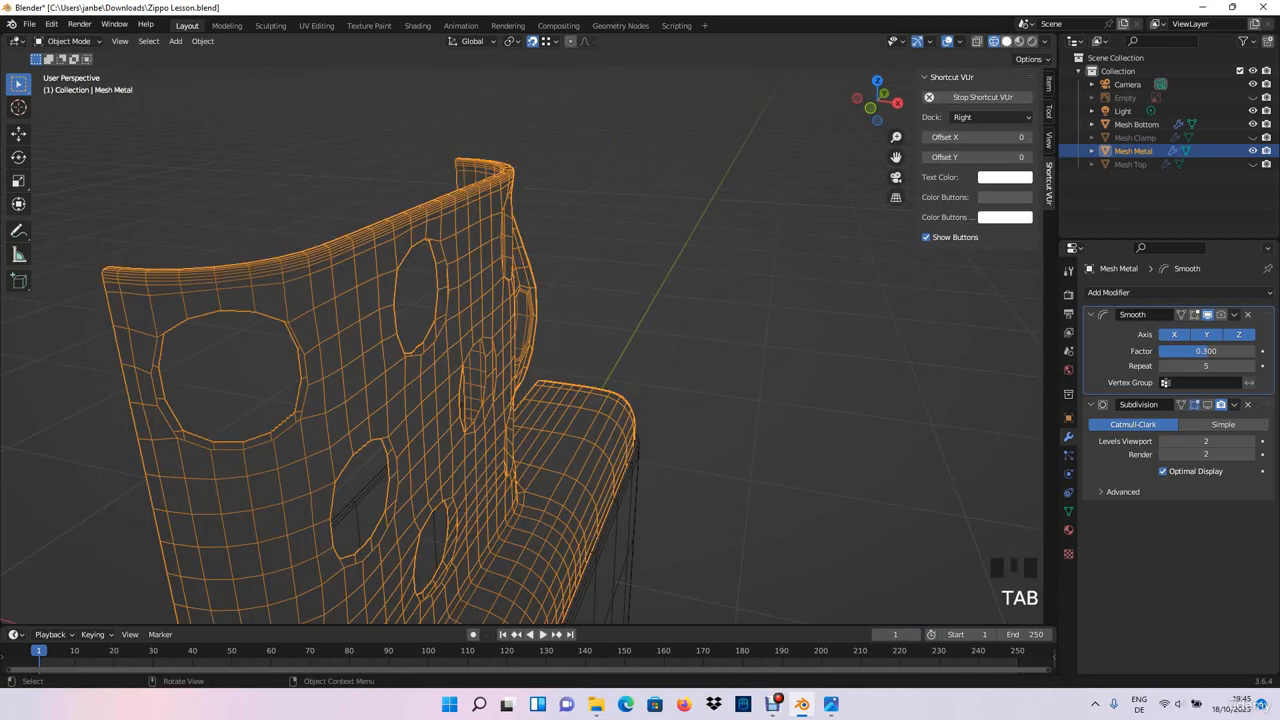
left_click(1006, 41)
left_click(780, 290)
middle_click_drag(760, 300, 580, 310)
middle_click_drag(580, 310, 476, 603, "shift")
scroll(476, 603, "up", 3)
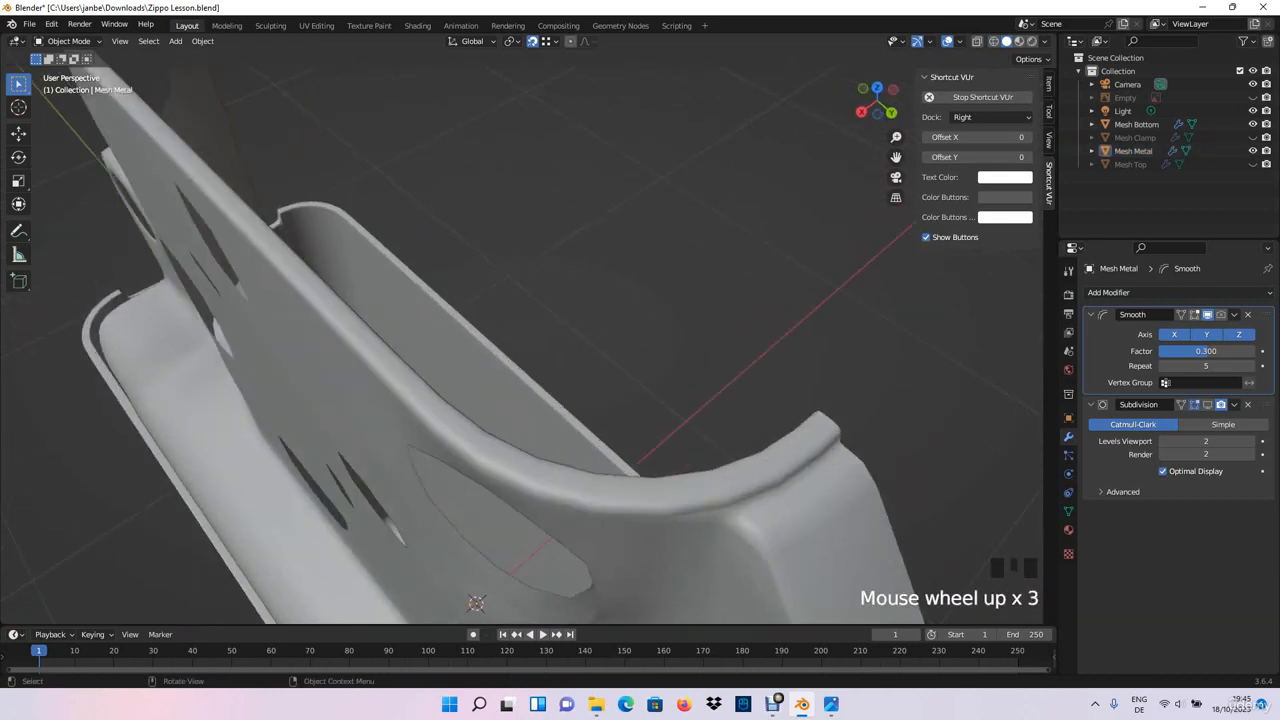
- Show the Subdivision modifier in the viewport and examine the smoothed chimney and its holes
left_click(1207, 405)
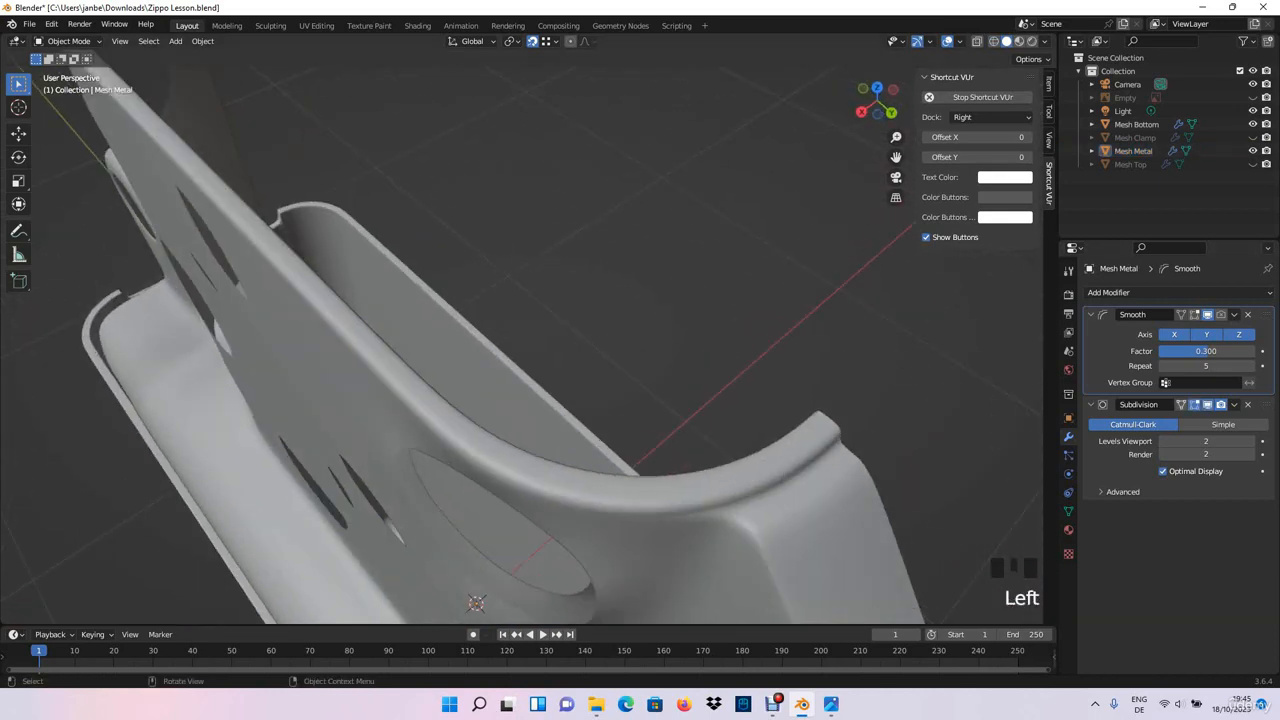
scroll(660, 310, "down", 2)
middle_click_drag(560, 400, 720, 305)
scroll(840, 310, "down", 1)
scroll(840, 310, "down", 2)
scroll(705, 310, "down", 4)
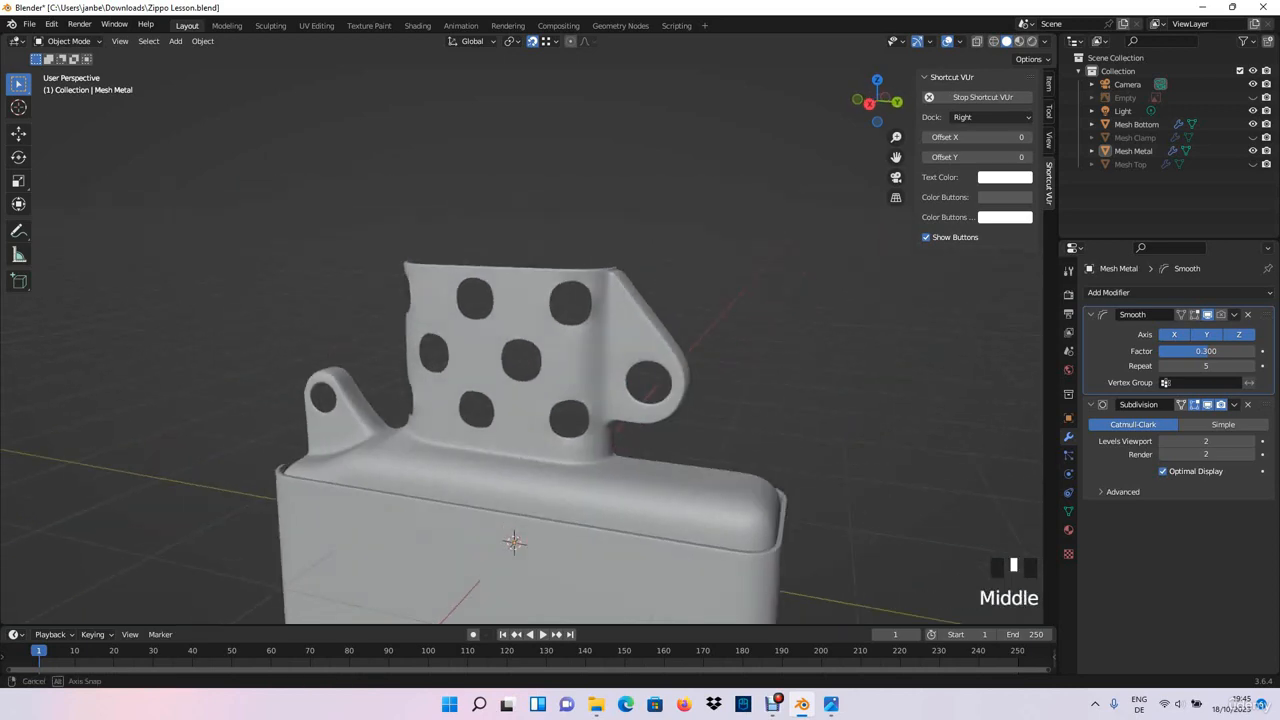
middle_click_drag(520, 400, 558, 380)
- Open Mesh Metal in Edit Mode and turn off the Subdivision modifier's viewport display
left_click(558, 400)
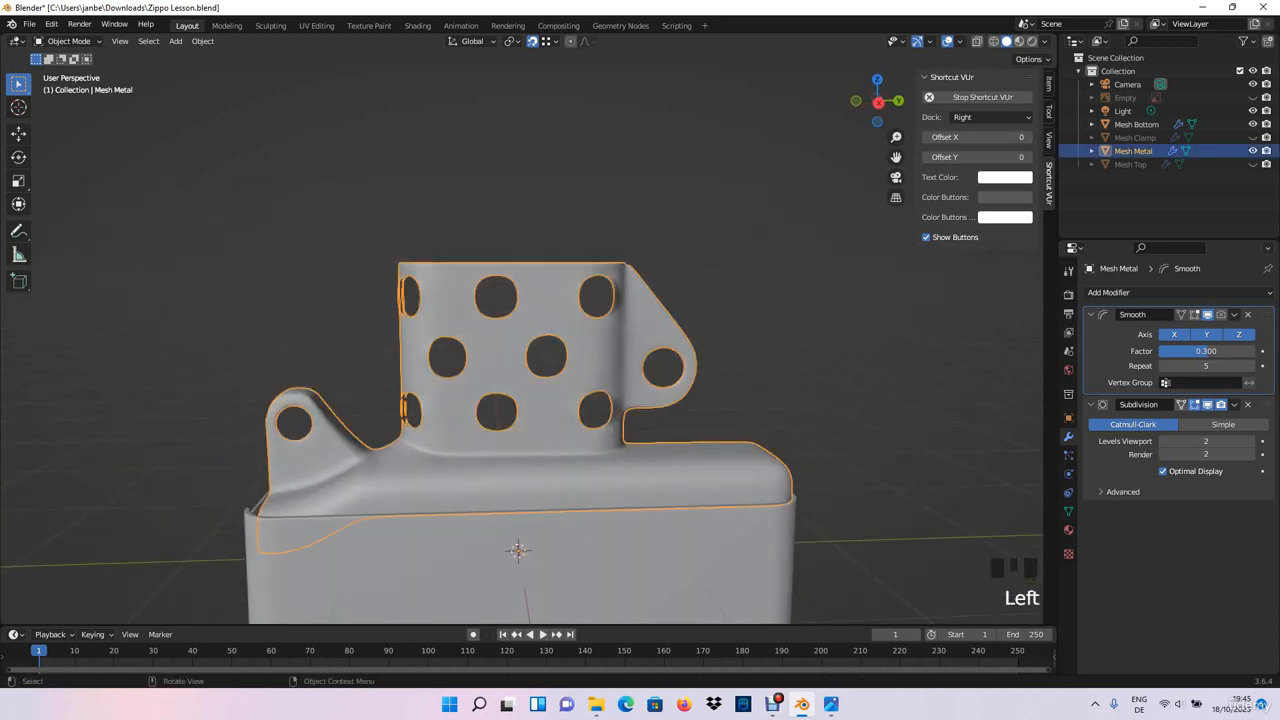
key("Tab")
scroll(520, 340, "up", 5)
middle_click_drag(520, 340, 603, 277, "shift")
scroll(540, 340, "up", 4)
left_click(1208, 405)
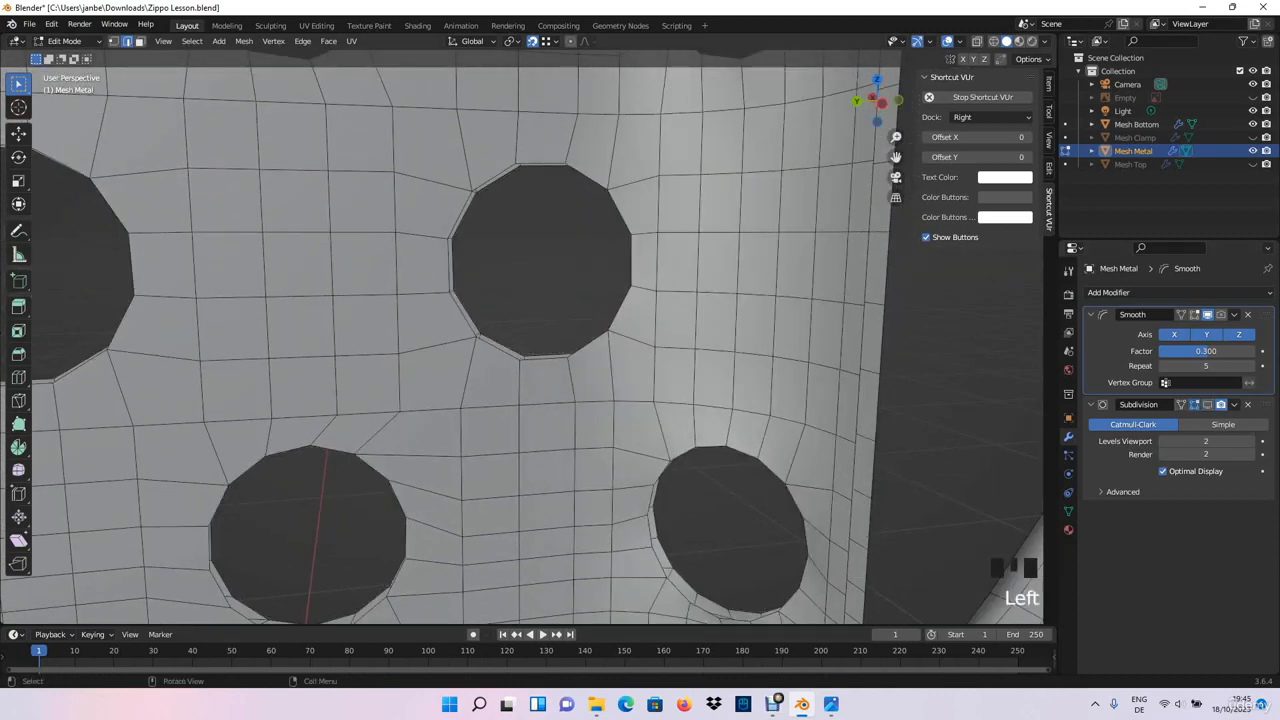
- Bridge the inner and outer rim edges of the middle-row chimney hole with faces along its bottom and lower side
middle_click_drag(520, 340, 560, 360)
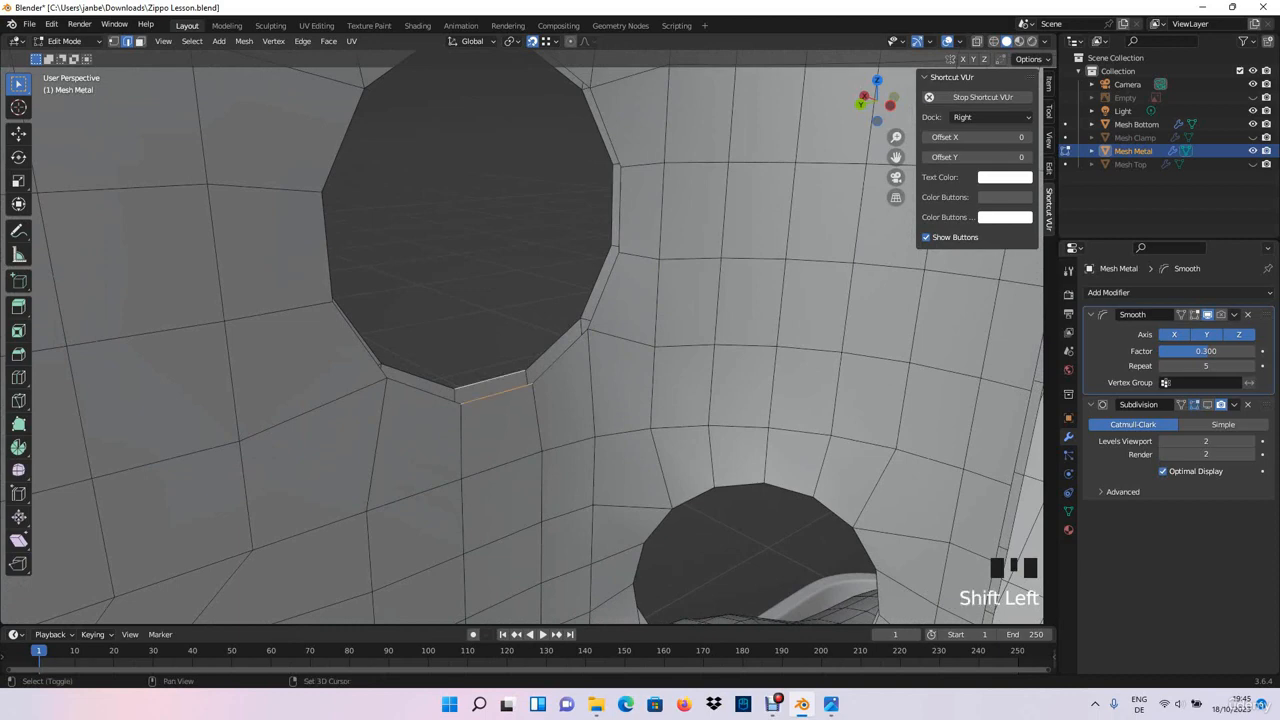
key("f")
left_click(560, 357)
middle_click_drag(560, 357, 620, 384)
middle_click_drag(620, 384, 616, 376, "shift")
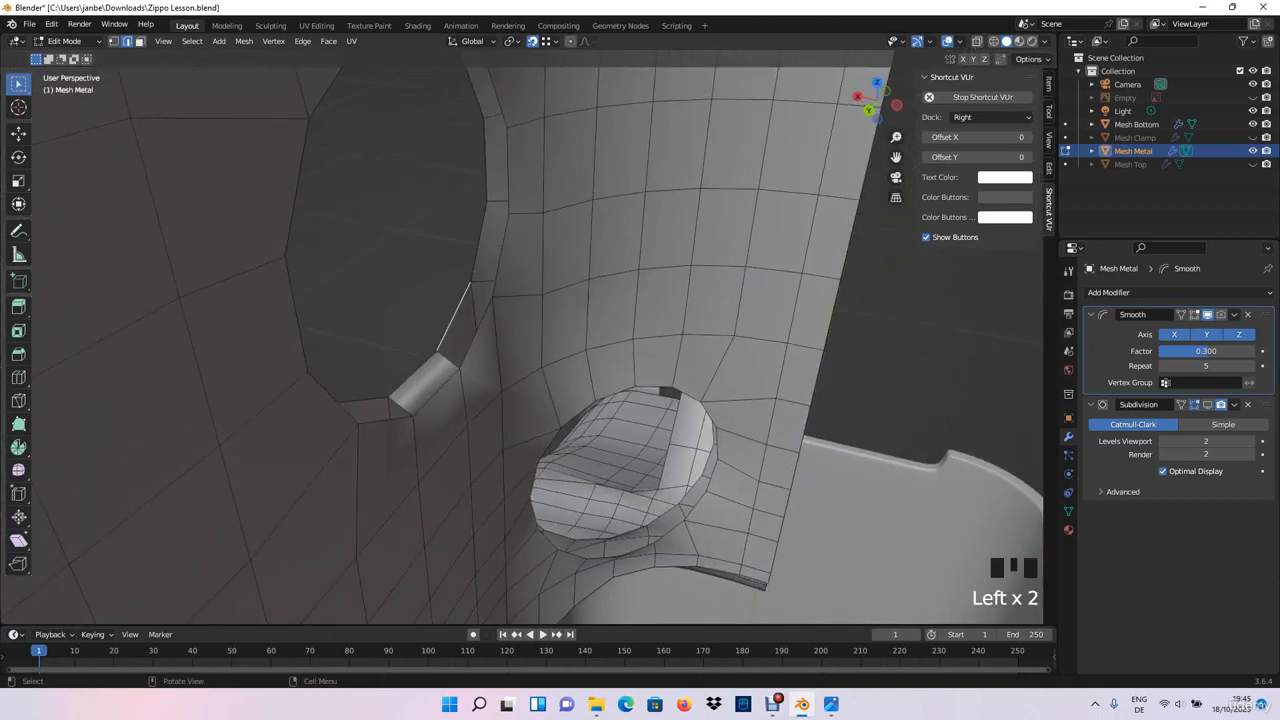
left_click(455, 318, "shift")
key("f")
left_click(501, 256)
left_click(480, 242, "shift")
key("f")
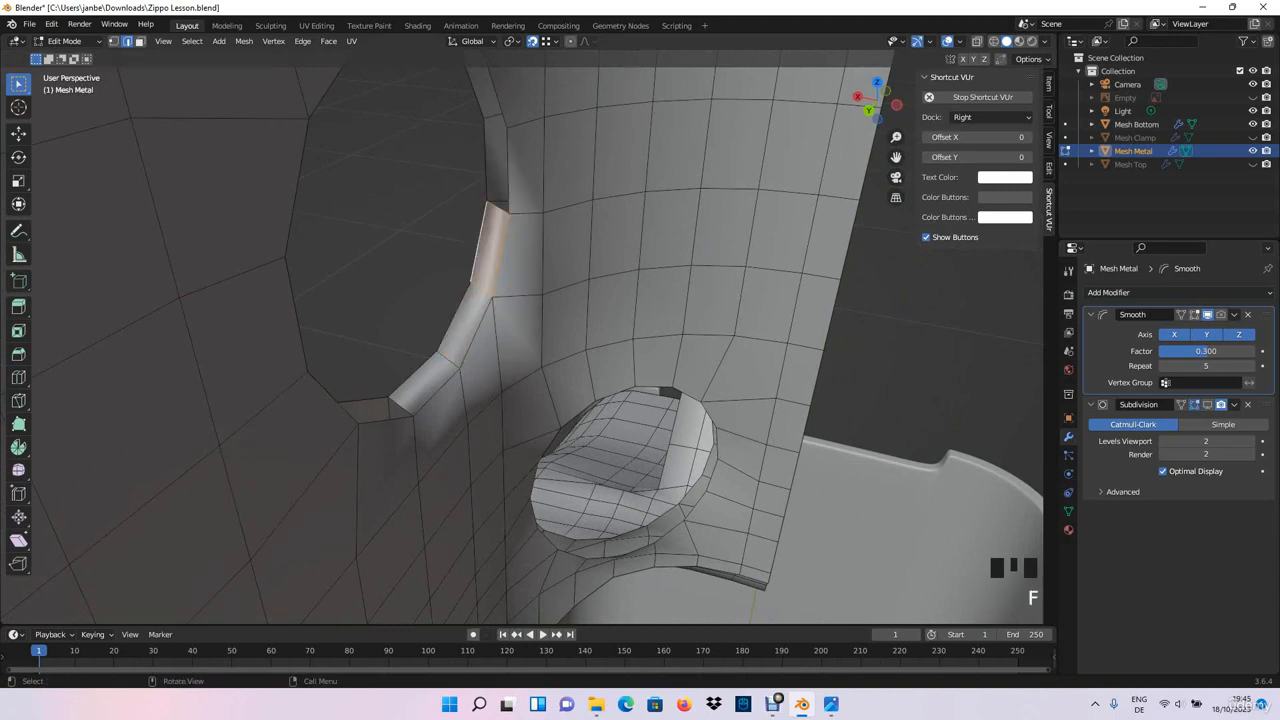
key("f")
- Continue filling faces between the middle-row hole's inner and outer rims along its upper side and top
middle_click_drag(488, 160, 491, 215, "shift")
left_click(500, 158)
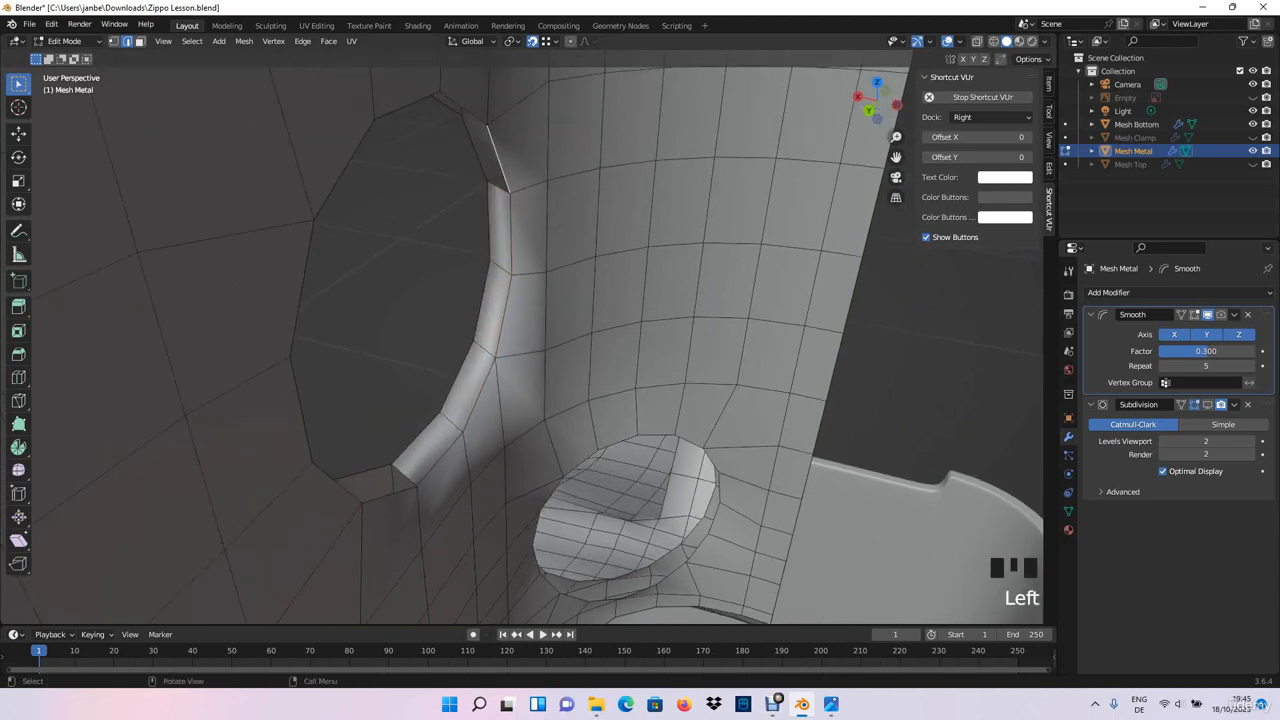
key("f")
middle_click_drag(476, 150, 478, 88)
left_click(468, 270)
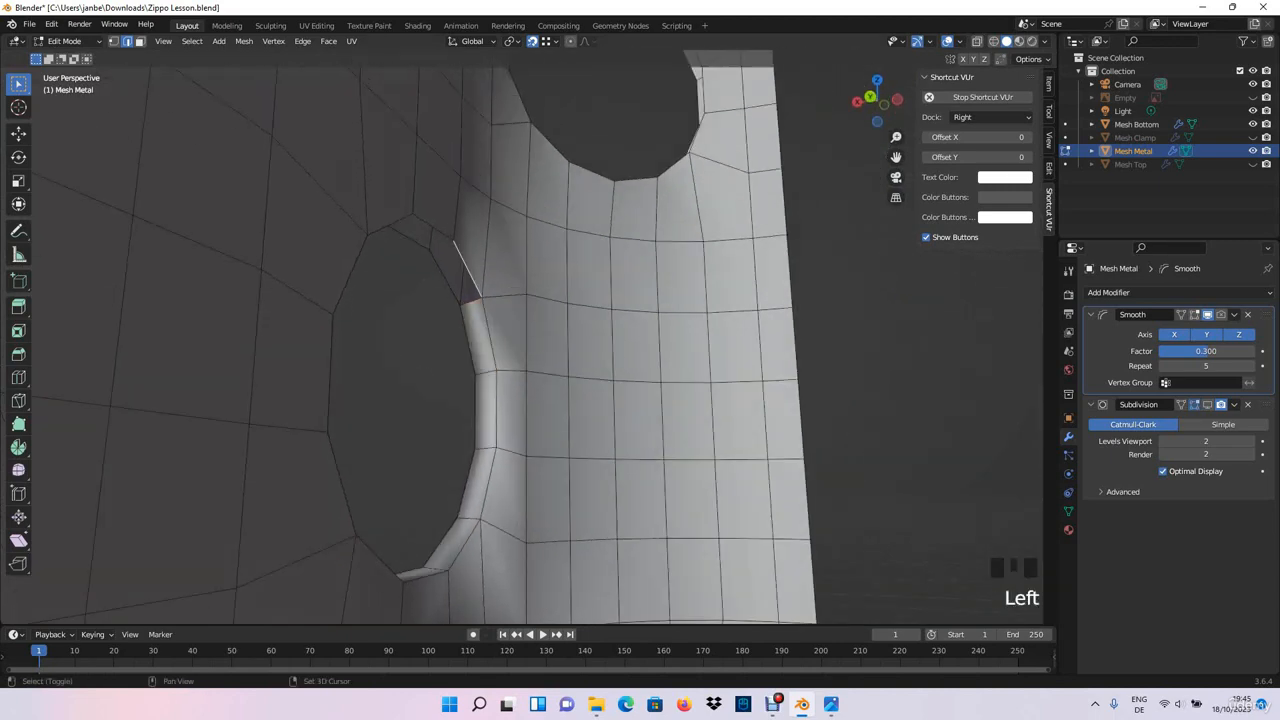
left_click(445, 278, "shift")
key("f")
key("f")
middle_click_drag(415, 240, 288, 240)
left_click(539, 257)
left_click(558, 267, "shift")
- Fill the remaining rim gaps on the opposite side of the middle-row hole, edge pair by edge pair, down to its bottom
key("f")
left_click(483, 320)
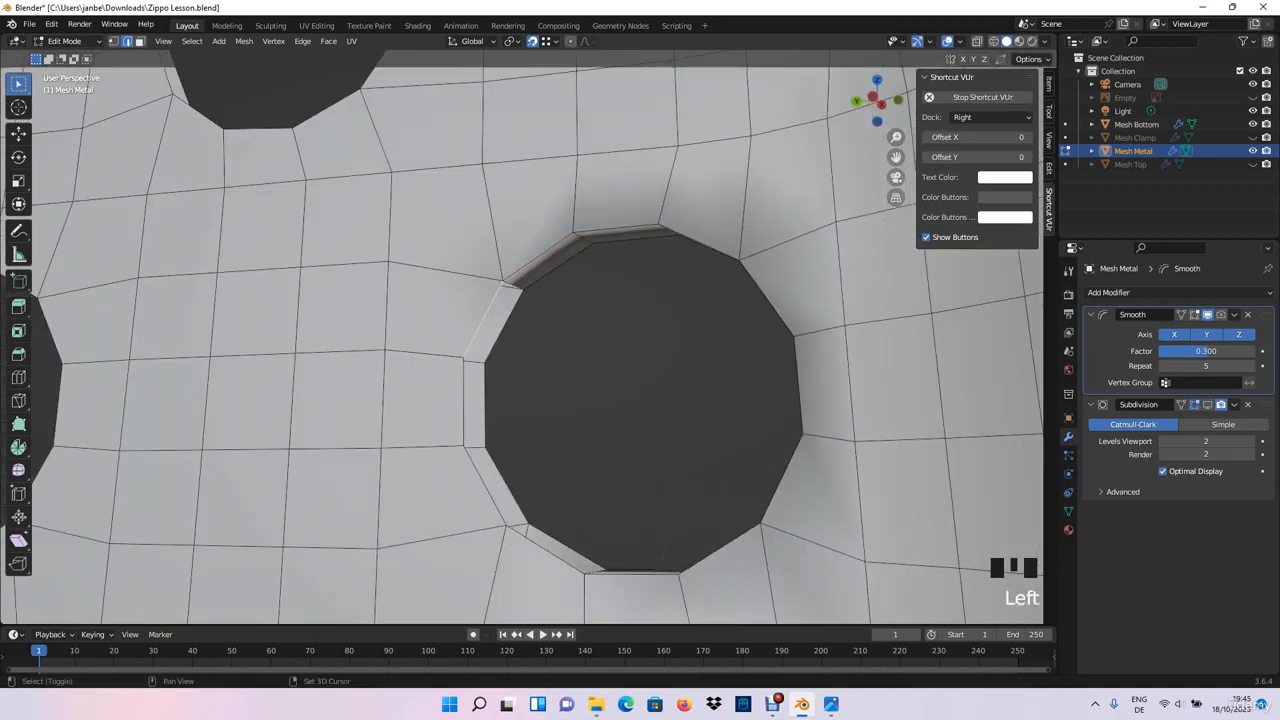
left_click(504, 327, "shift")
key("f")
left_click(463, 403)
left_click(485, 405, "shift")
key("f")
left_click(484, 487)
left_click(507, 486, "shift")
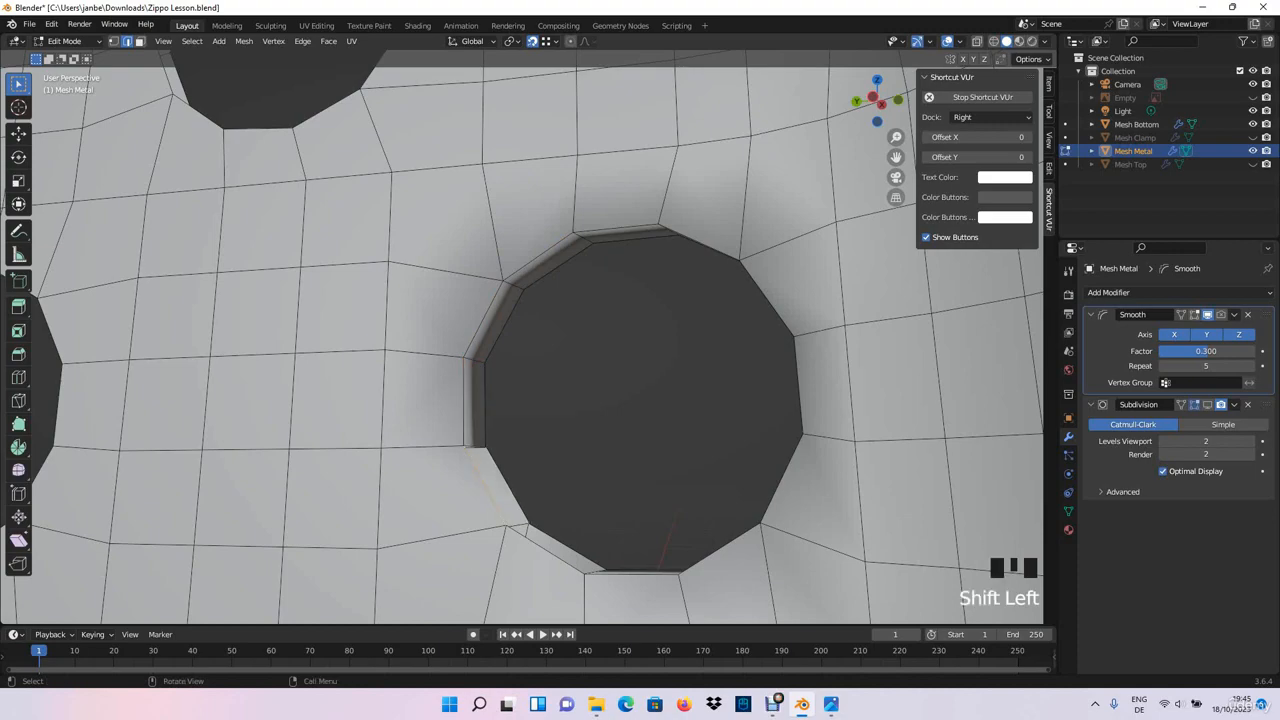
key("f")
left_click(545, 549)
left_click(567, 547, "shift")
scroll(567, 547, "down", 2)
middle_click_drag(567, 540, 650, 490)
scroll(510, 612, "down", 1)
key("f")
- Fill faces between the inner and outer rims along the lower side of the bottom-row hole near the chimney's end
middle_click_drag(650, 490, 550, 370, "shift")
middle_click_drag(550, 370, 610, 282)
scroll(510, 385, "up", 8)
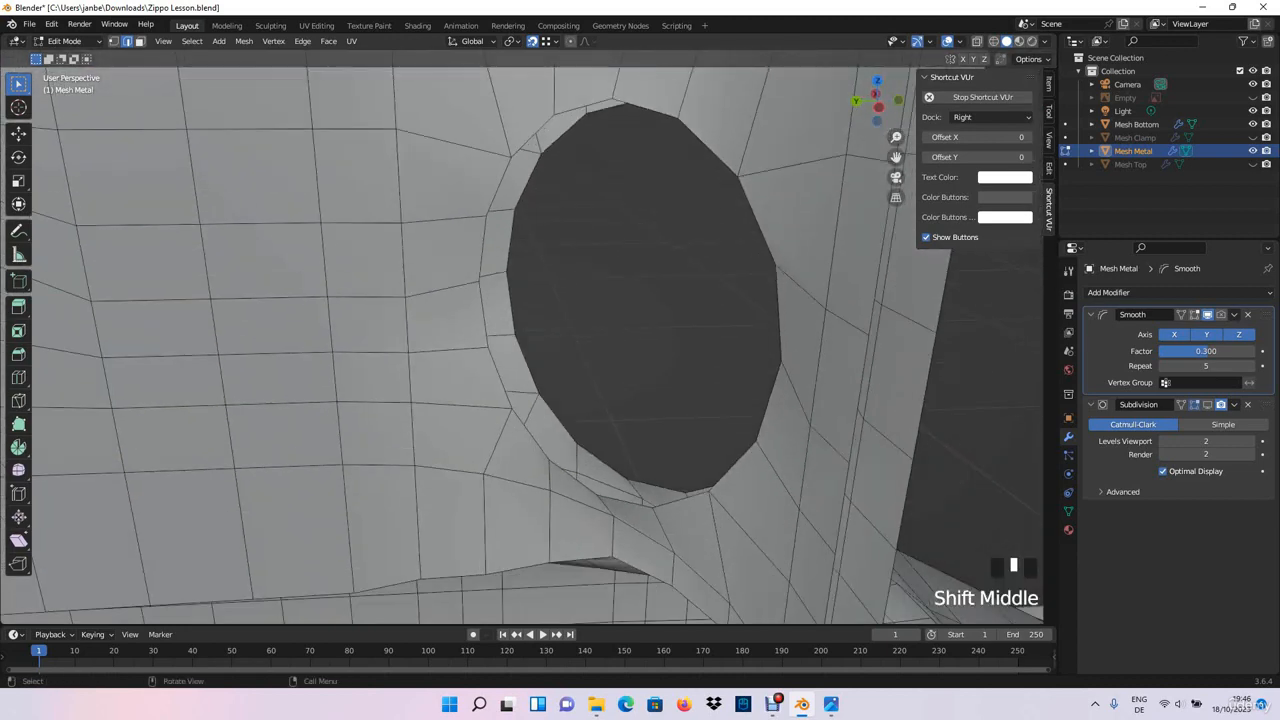
key("f")
left_click(499, 375)
left_click(526, 364, "shift")
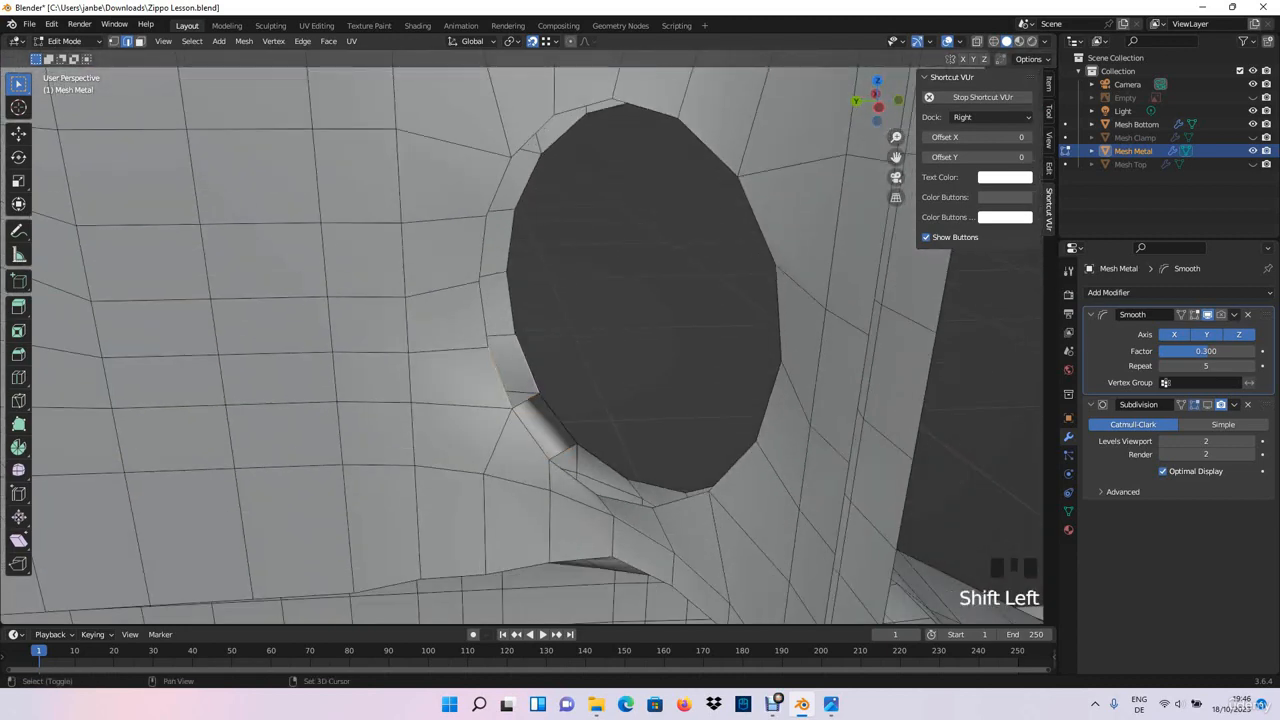
key("f")
left_click(485, 315)
left_click(510, 304, "shift")
key("f")
- Extend the rim faces of the bottom-row end hole up the same side towards its top
left_click(483, 248)
left_click(512, 246, "shift")
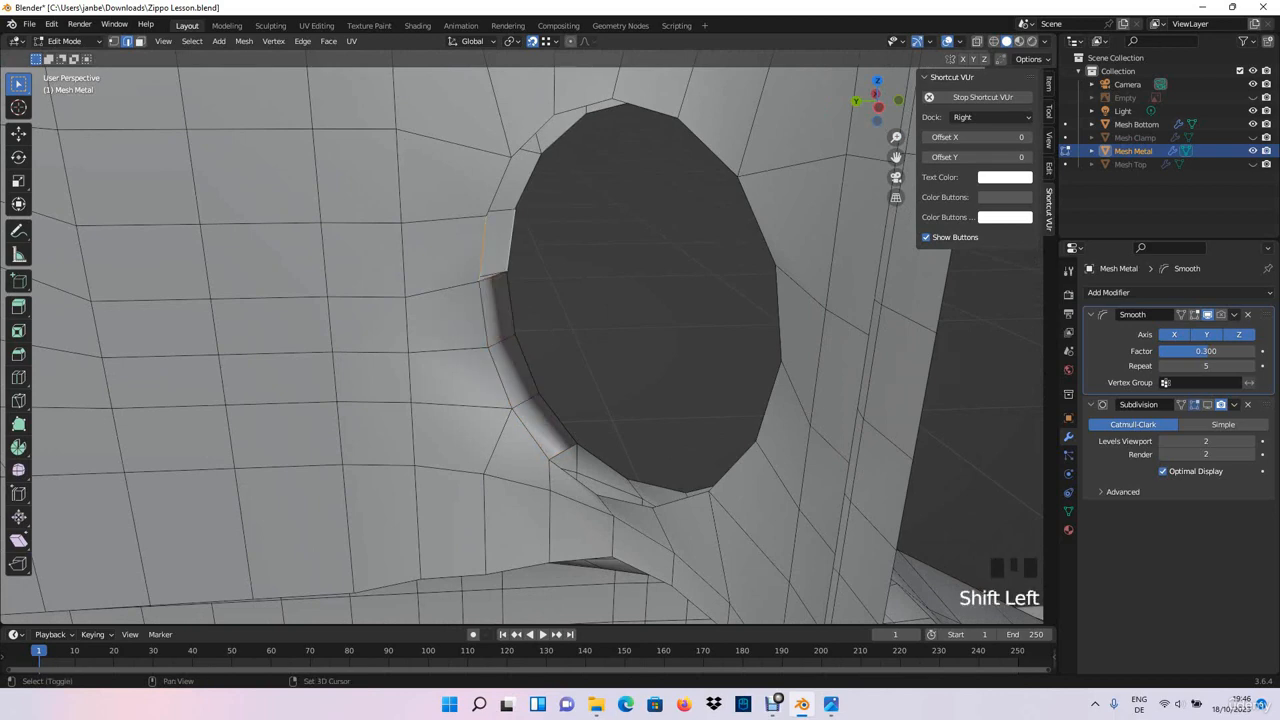
key("f")
left_click(498, 185)
left_click(526, 183, "shift")
key("f")
middle_click_drag(526, 185, 540, 153)
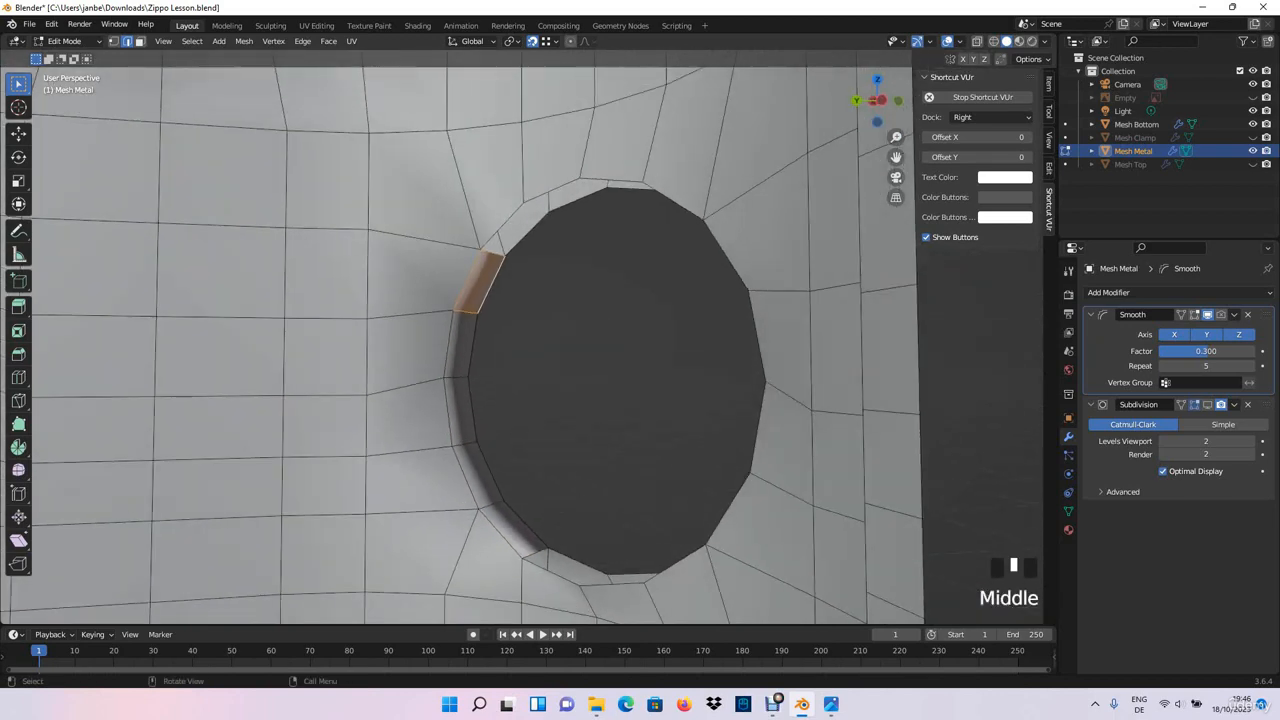
left_click(502, 227)
left_click(527, 234, "shift")
key("f")
left_click(552, 191)
left_click(577, 200, "shift")
key("f")
- Fill faces between the paired rim edges across the top and upper far side of the bottom-row end hole
middle_click_drag(577, 200, 684, 164)
left_click(473, 262)
left_click(473, 285, "shift")
key("f")
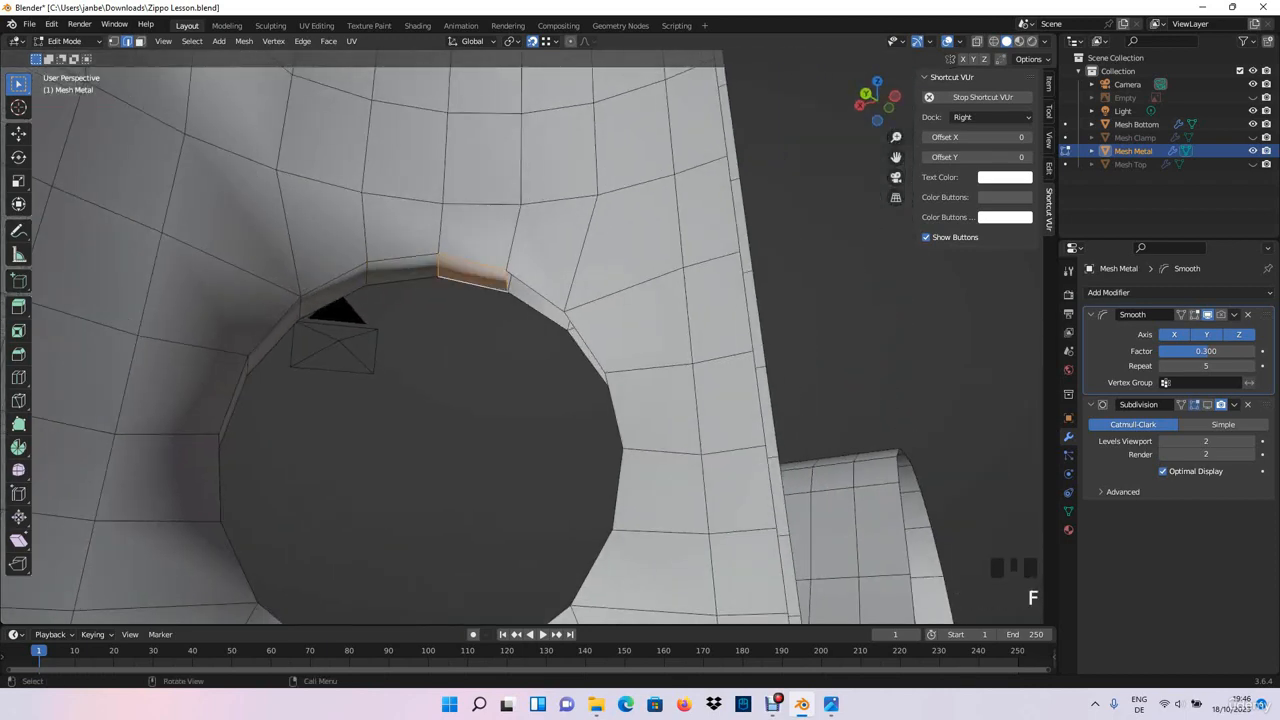
left_click(537, 290)
left_click(538, 310, "shift")
key("f")
middle_click_drag(538, 310, 592, 306)
left_click(471, 341)
left_click(454, 355, "shift")
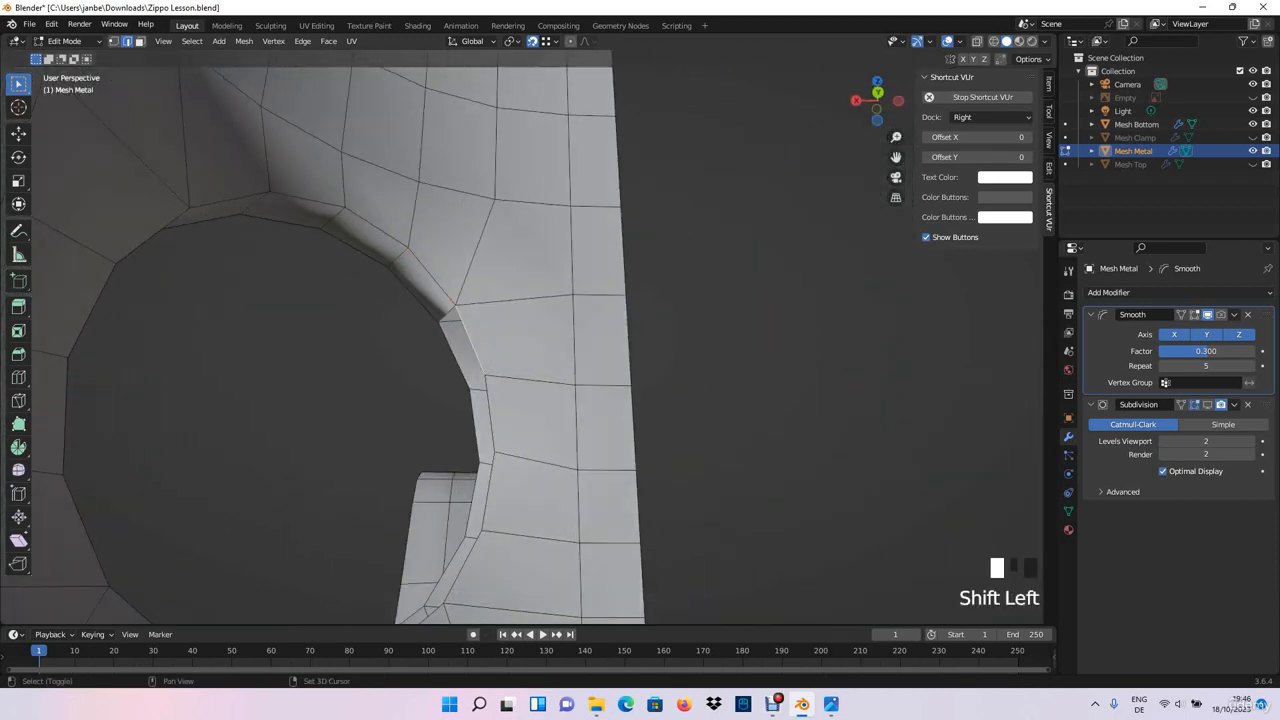
key("f")
- Fill the rim gaps down the far side of the bottom-row end hole with faces
key("f")
middle_click_drag(475, 425, 458, 320, "shift")
middle_click_drag(458, 320, 499, 352)
left_click(470, 357)
key("f")
left_click(452, 428)
left_click(426, 430, "shift")
- Close the bottom-row end hole's rim by filling the last faces along its underside
key("f")
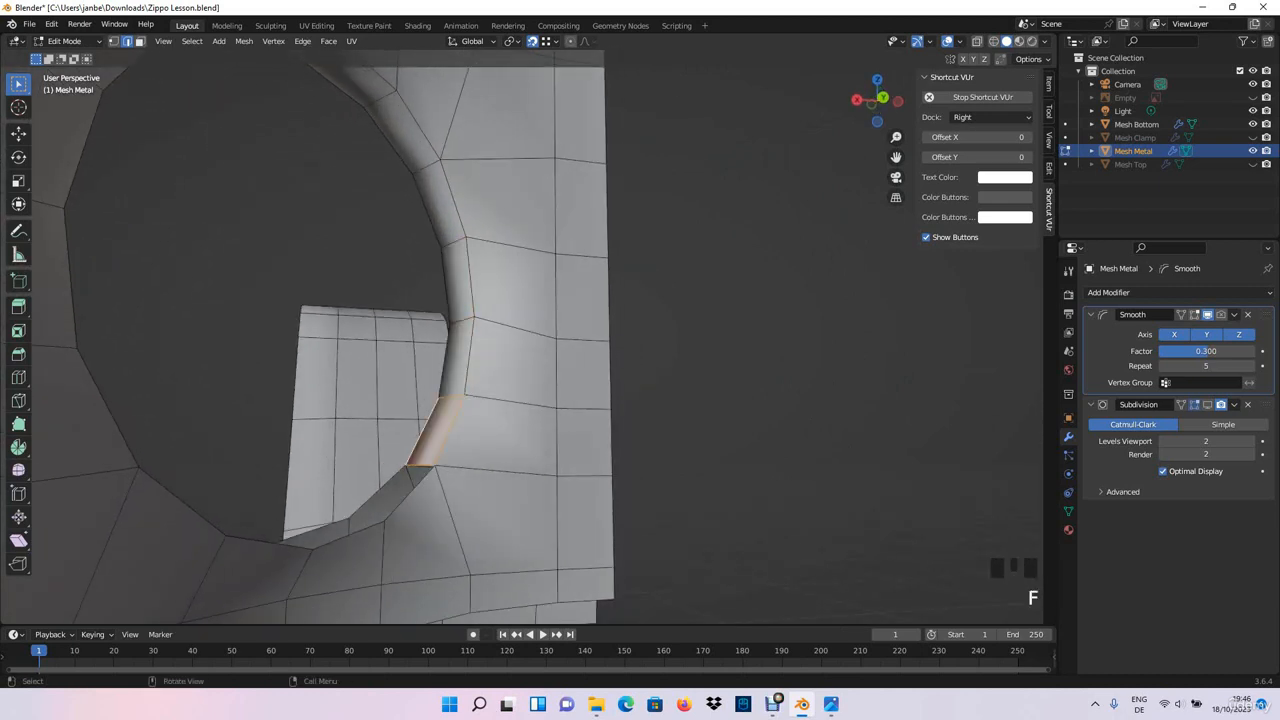
middle_click_drag(426, 430, 407, 462)
left_click(440, 443)
key("f")
left_click(382, 493)
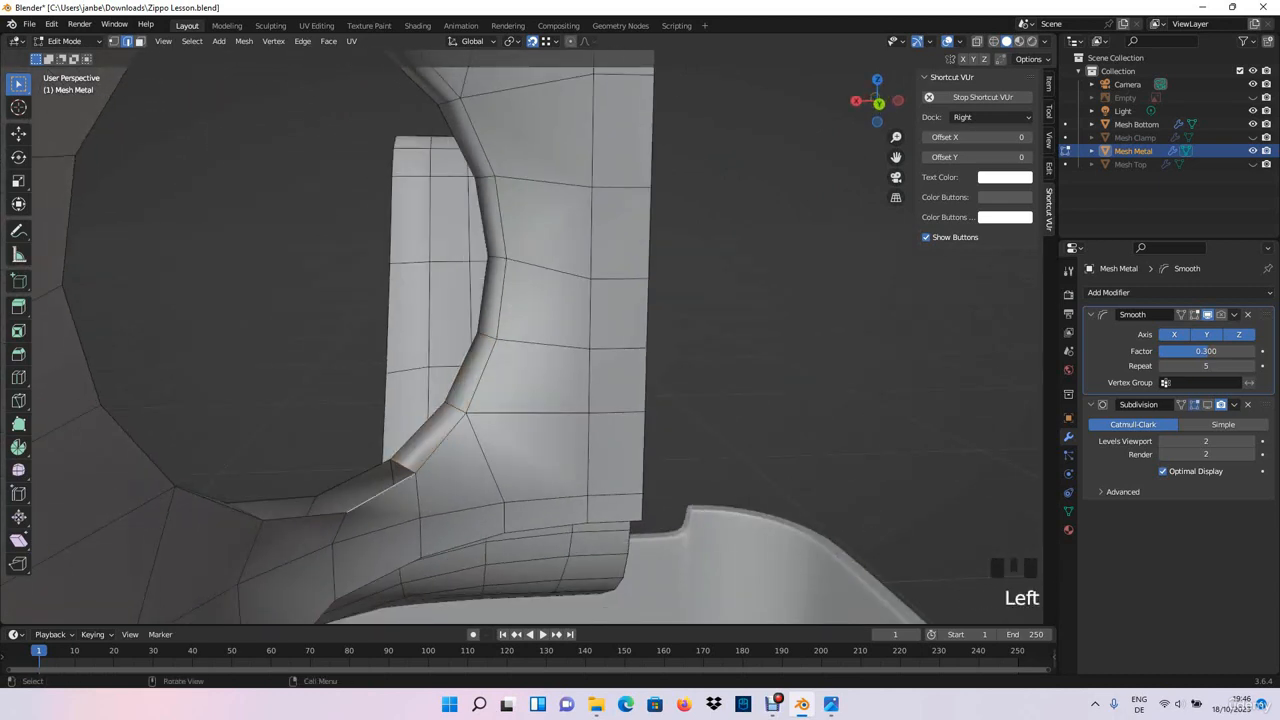
key("f")
left_click(306, 516)
left_click(277, 500, "shift")
- Fill faces between the inner and outer rims of the neighbouring bottom-row hole, from its bottom up one side
key("f")
middle_click_drag(277, 500, 135, 508)
scroll(520, 340, "down", 2)
middle_click_drag(520, 340, 650, 430, "shift")
scroll(700, 420, "up", 2)
key("f")
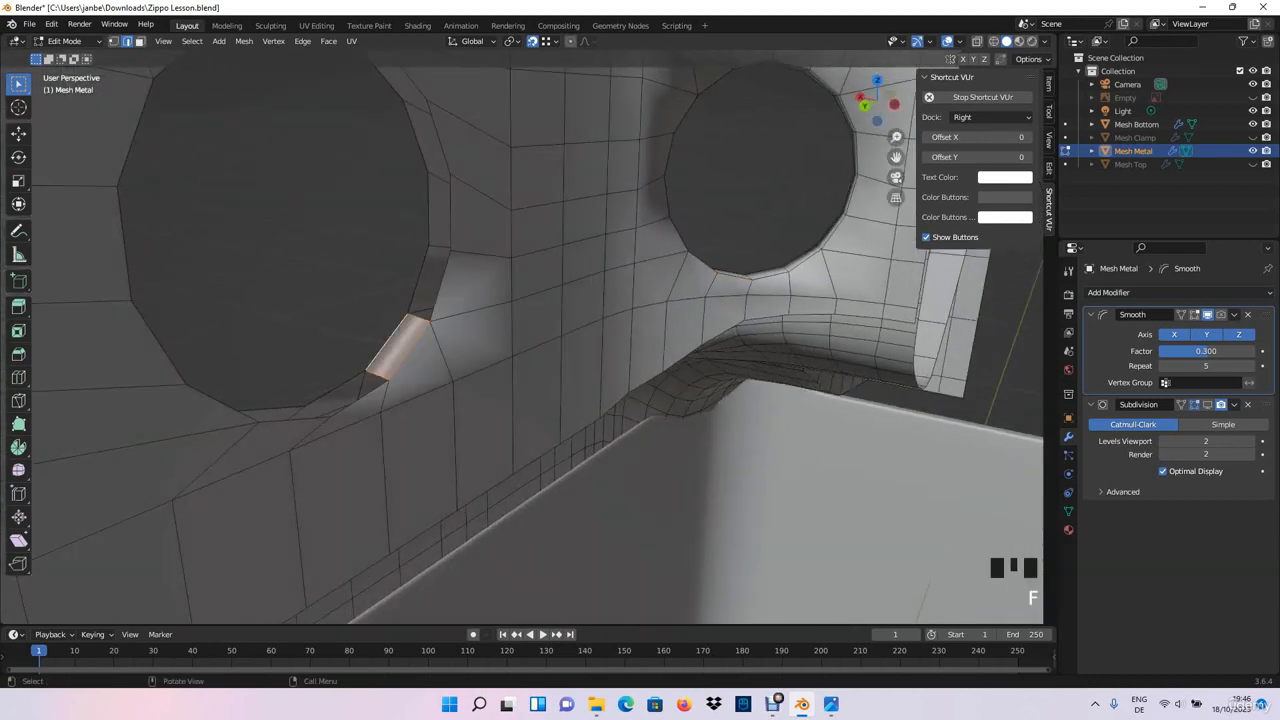
key("f")
key("f")
middle_click_drag(432, 212, 449, 305, "shift")
left_click(458, 256)
left_click(440, 254, "shift")
key("f")
middle_click_drag(440, 254, 444, 208)
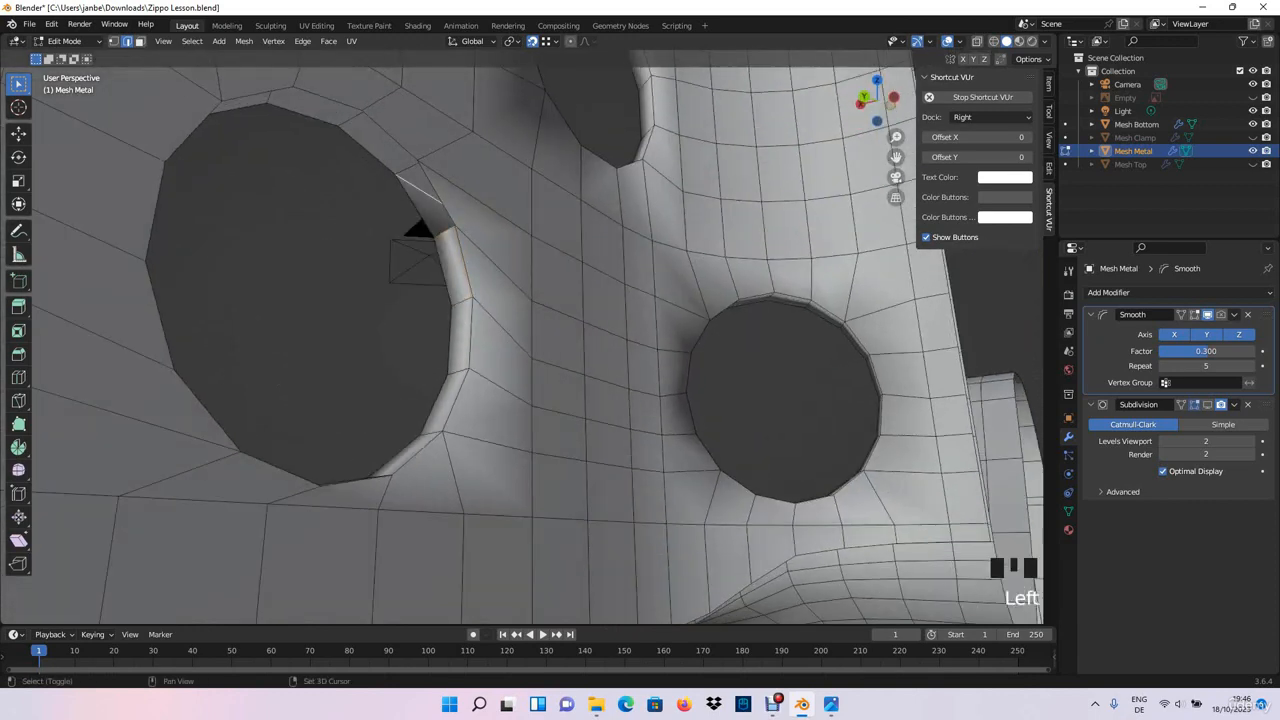
key("f")
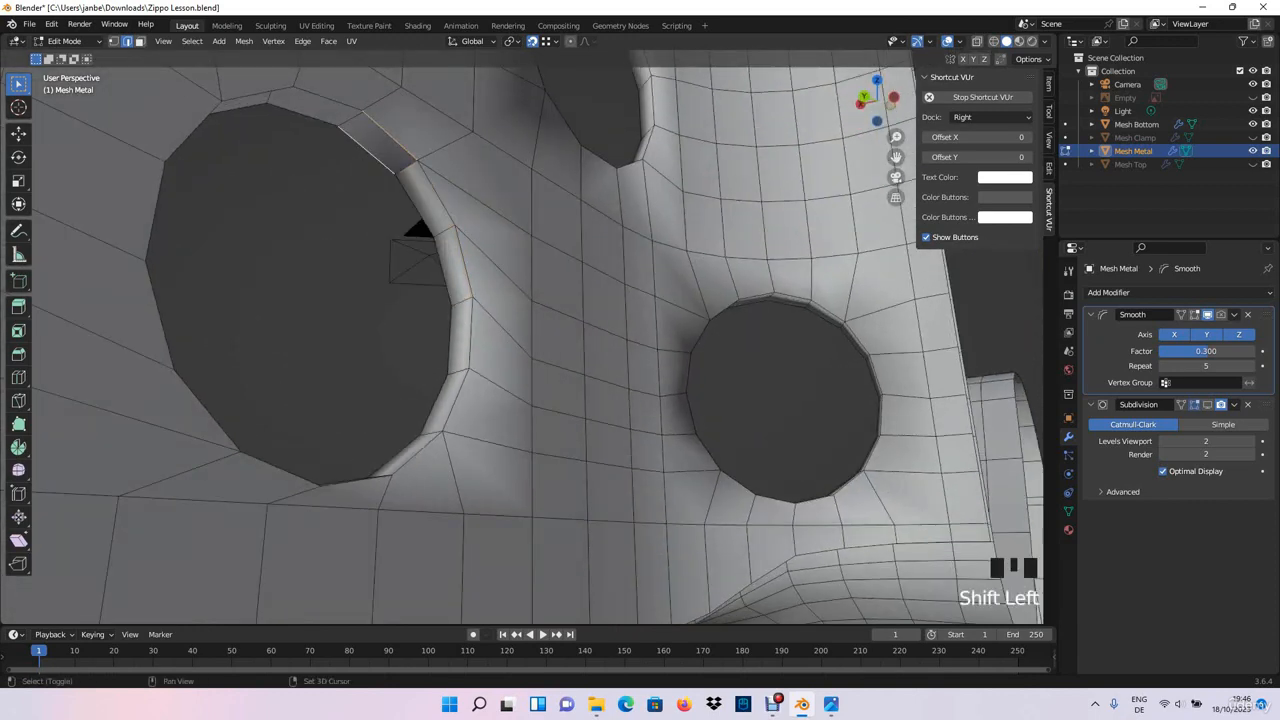
- Fill faces between the paired rim edges across the top of the neighbouring bottom-row hole
mouse_move(420, 235)
middle_mouse_down("shift")
mouse_move(430, 260)
mouse_move(440, 240)
middle_mouse_up("shift")
left_click(372, 242)
left_click(366, 262, "shift")
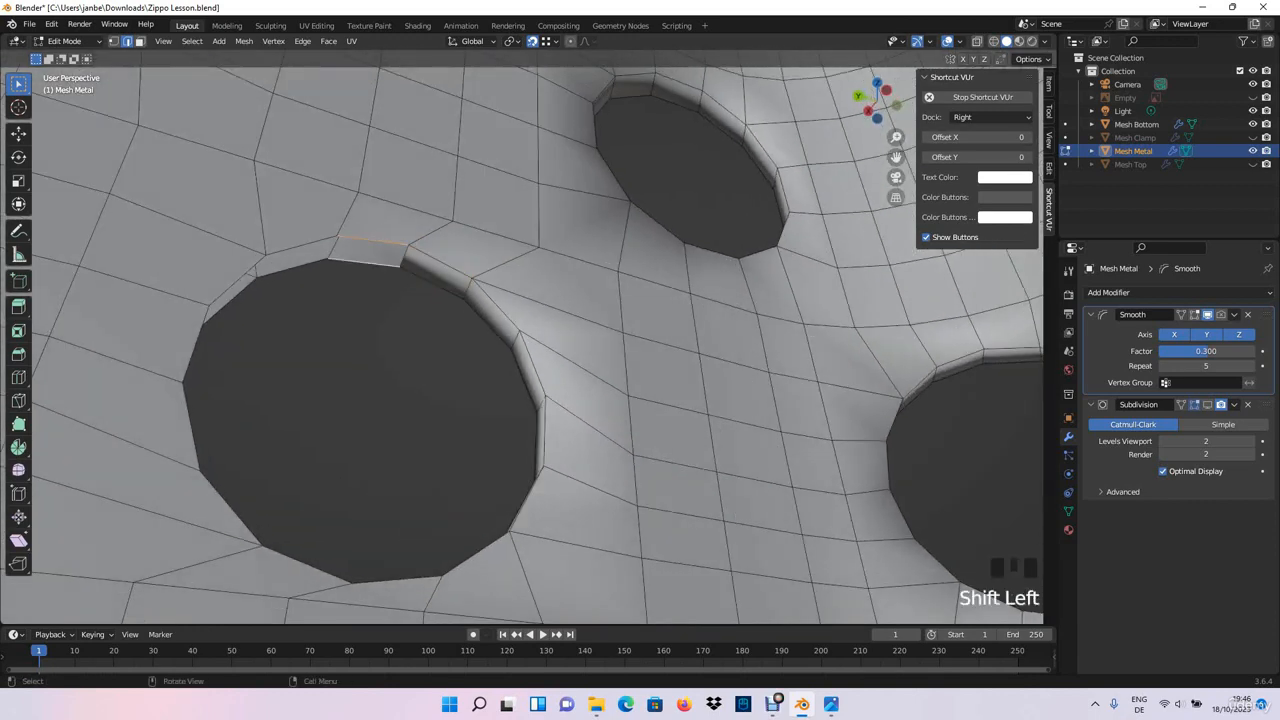
key("f")
left_click(302, 246)
left_click(294, 267, "shift")
key("f")
- Fill faces between the inner and outer rims down the remaining side of the neighbouring bottom-row hole
left_click(235, 283)
middle_click_drag(235, 283, 300, 300)
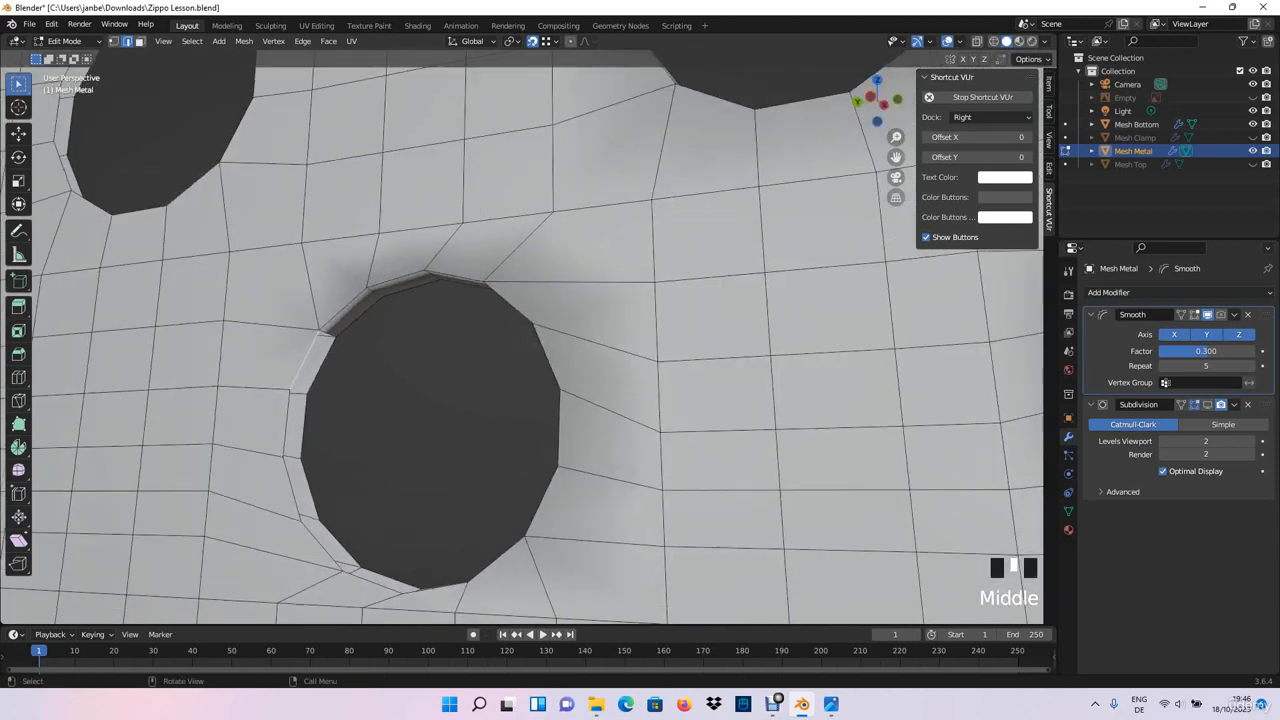
key("f")
left_click(298, 392)
left_click(292, 458, "shift")
key("f")
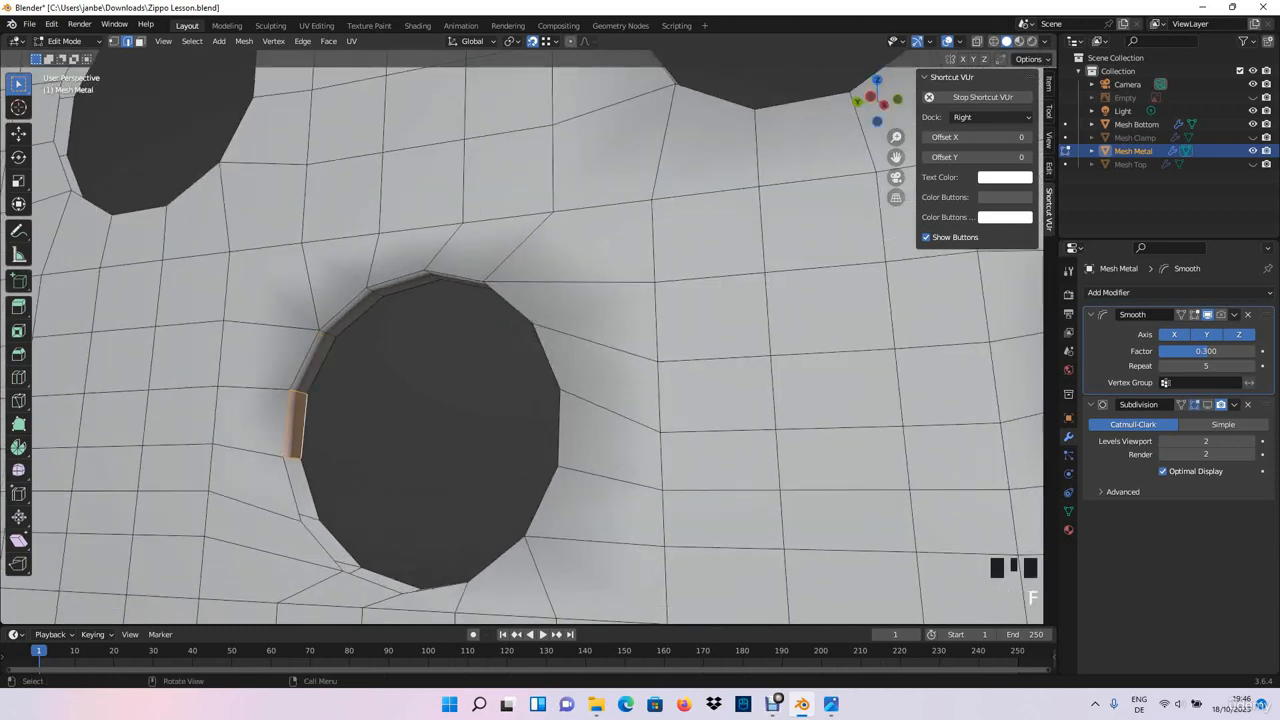
middle_click_drag(292, 458, 325, 366, "shift")
left_click(328, 397)
left_click(343, 400, "shift")
key("f")
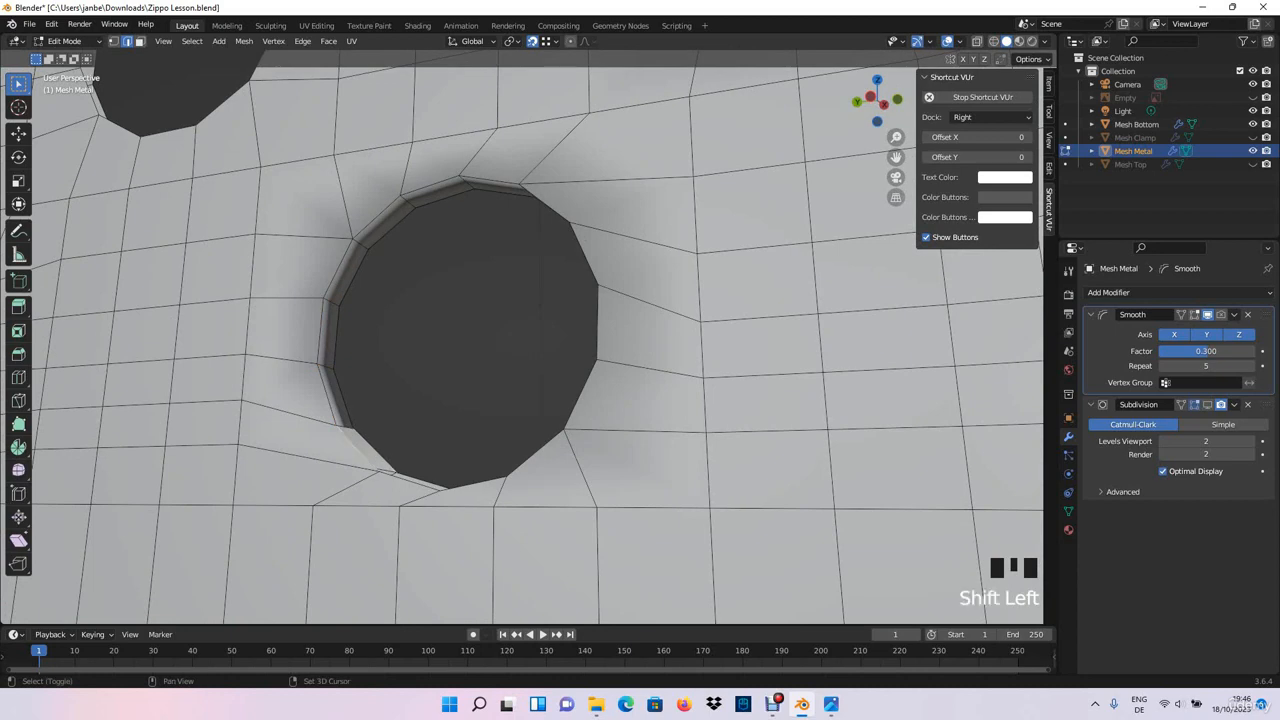
key("f")
- Close the neighbouring bottom-row hole's rim by filling the last faces along its underside
middle_click_drag(380, 465, 510, 225)
left_click(442, 424)
scroll(442, 424, "down", 1)
scroll(480, 335, "up", 3)
middle_click_drag(385, 420, 550, 424)
key("f")
left_click(473, 433)
left_click(448, 412, "shift")
key("f")
scroll(462, 398, "down", 4)
- Fill rim faces on the bottom-row hole beside the vertical corner edge, from its lower curve up to mid-height
middle_click_drag(550, 424, 755, 436, "shift")
left_click(384, 482)
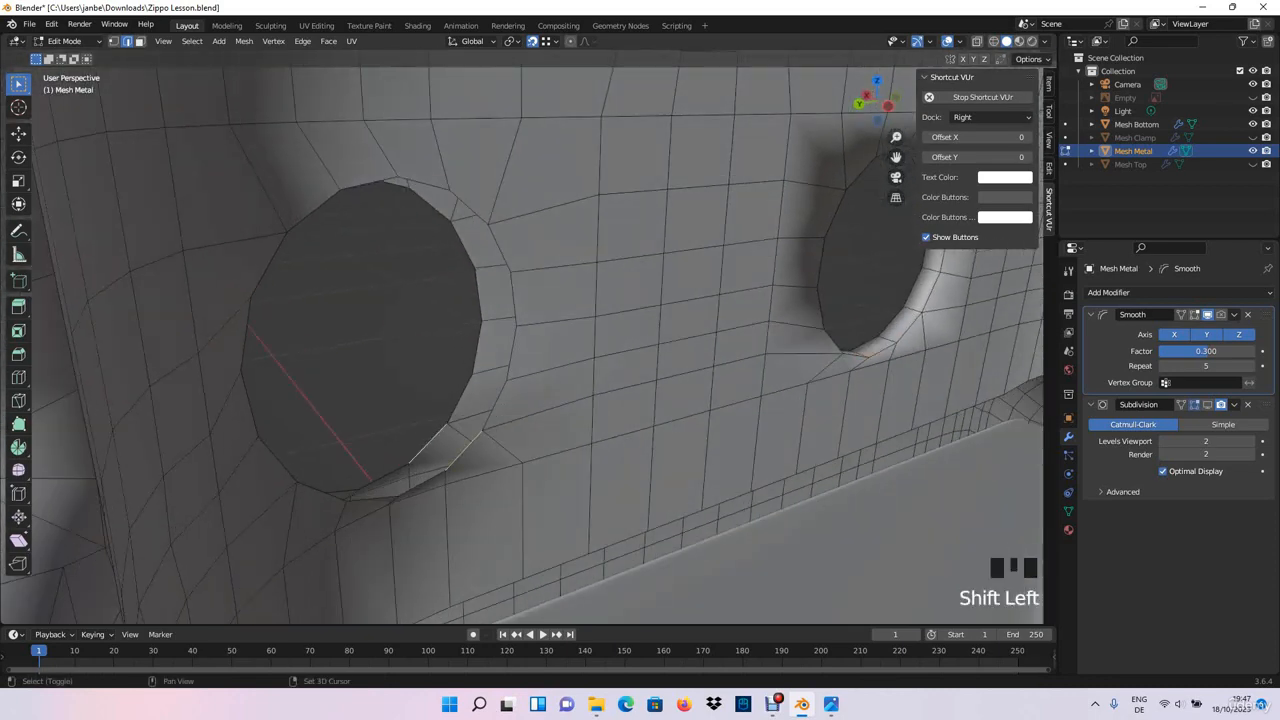
key("f")
key("f")
left_click(511, 353)
left_click(478, 348, "shift")
key("f")
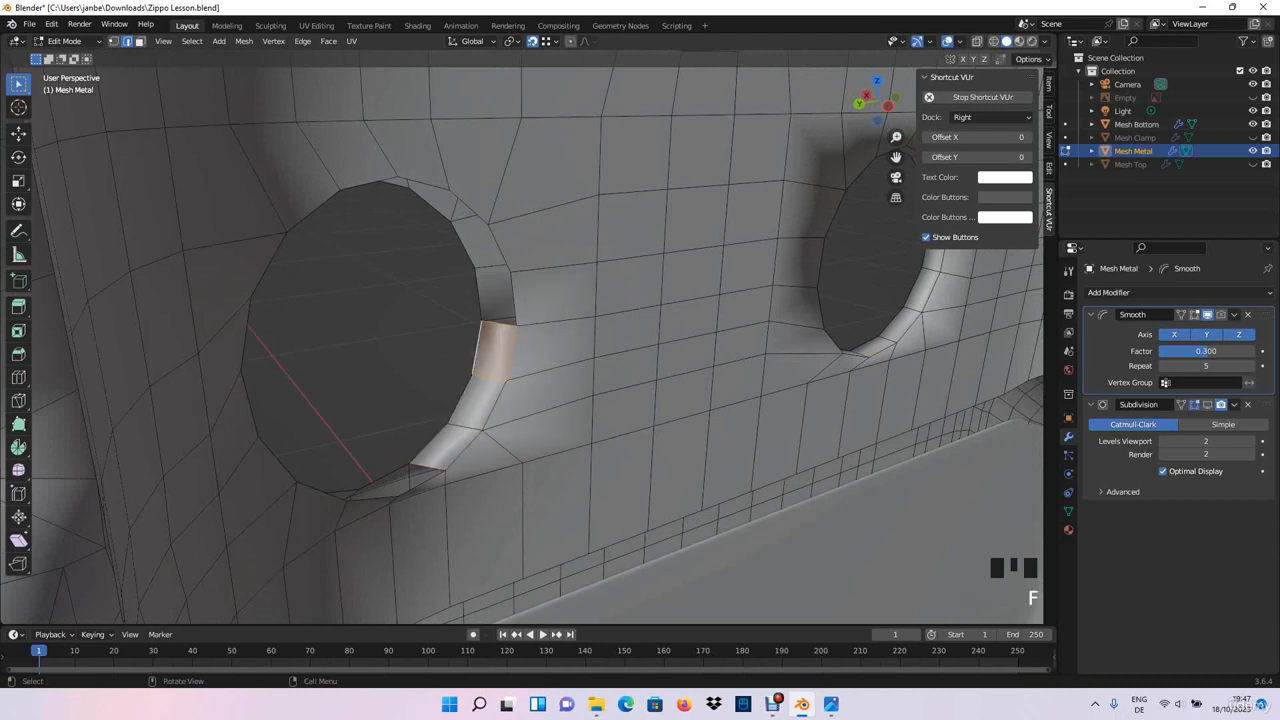
key("f")
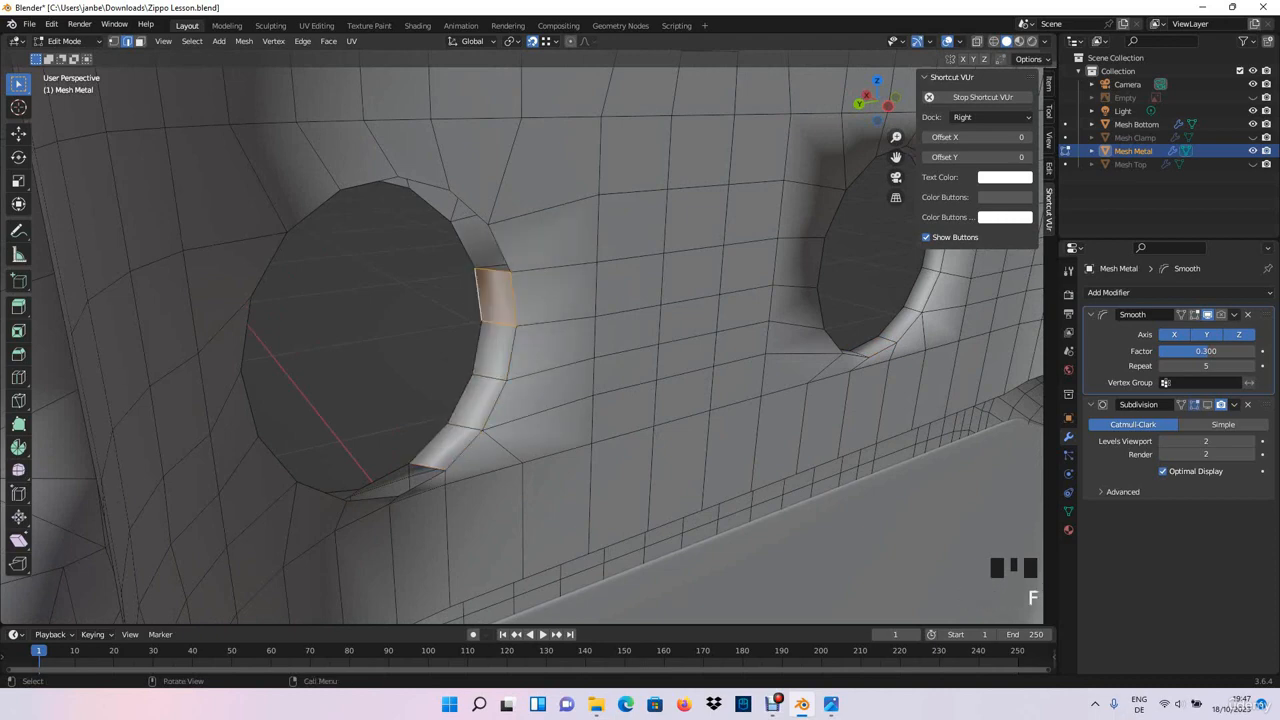
- Continue filling faces between the paired rim edges along the upper curve of the bottom-row hole beside the corner edge
middle_click_drag(485, 300, 520, 300)
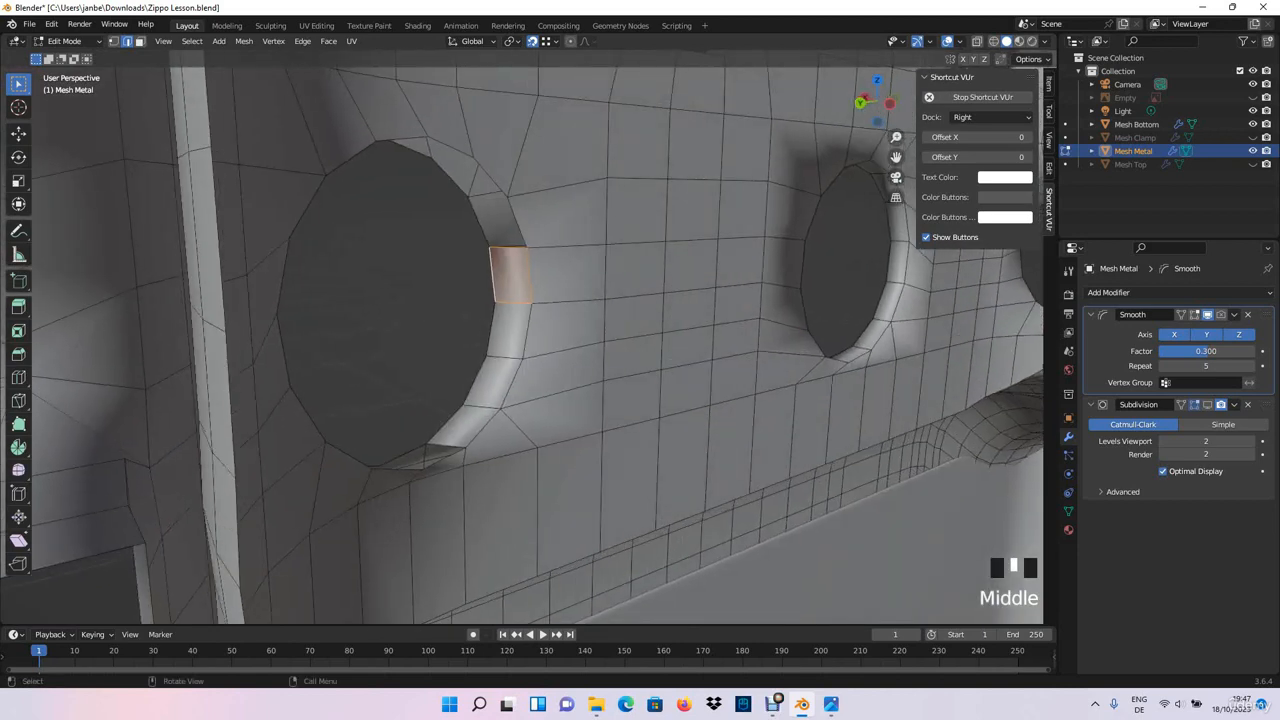
left_click(480, 222, "shift")
key("f")
left_click(491, 177)
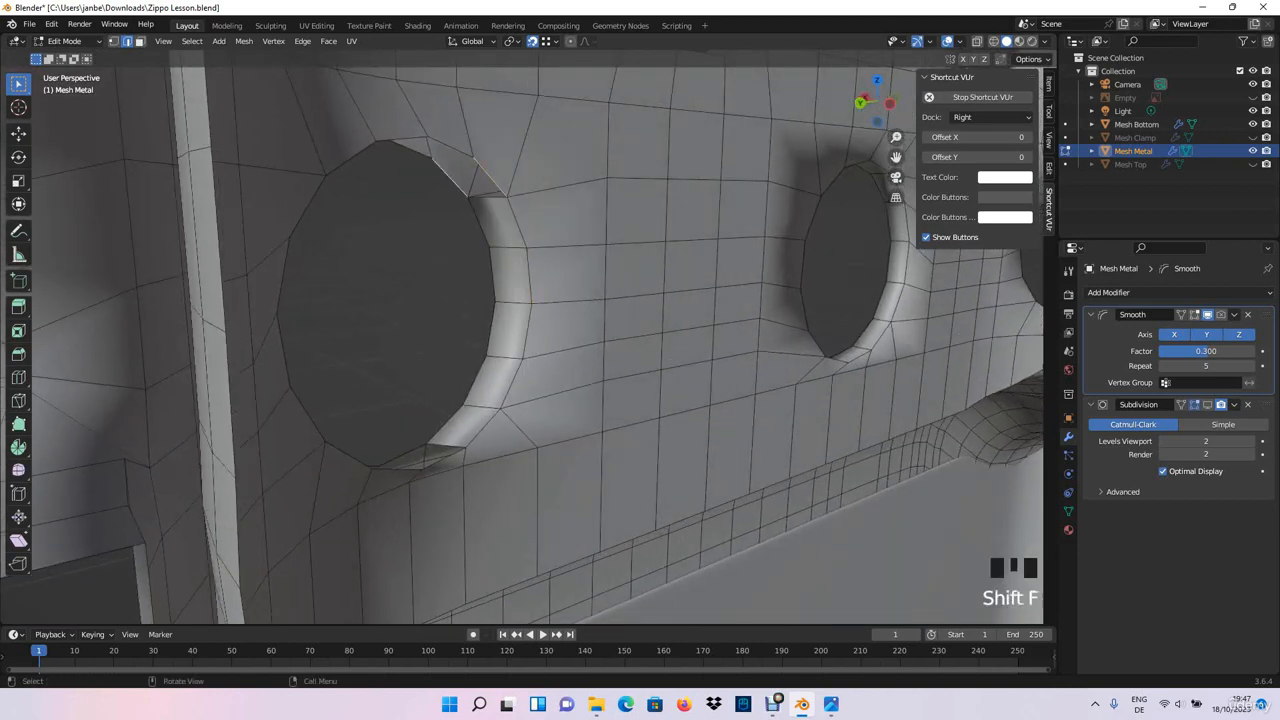
key("f")
middle_click_drag(455, 177, 393, 308)
left_click(356, 121, "shift")
key("f")
- Fill the rim gaps across the top and down the opposite side of the corner-side bottom-row hole
scroll(370, 200, "down", 1, "shift")
scroll(430, 304, "up", 1)
key("f")
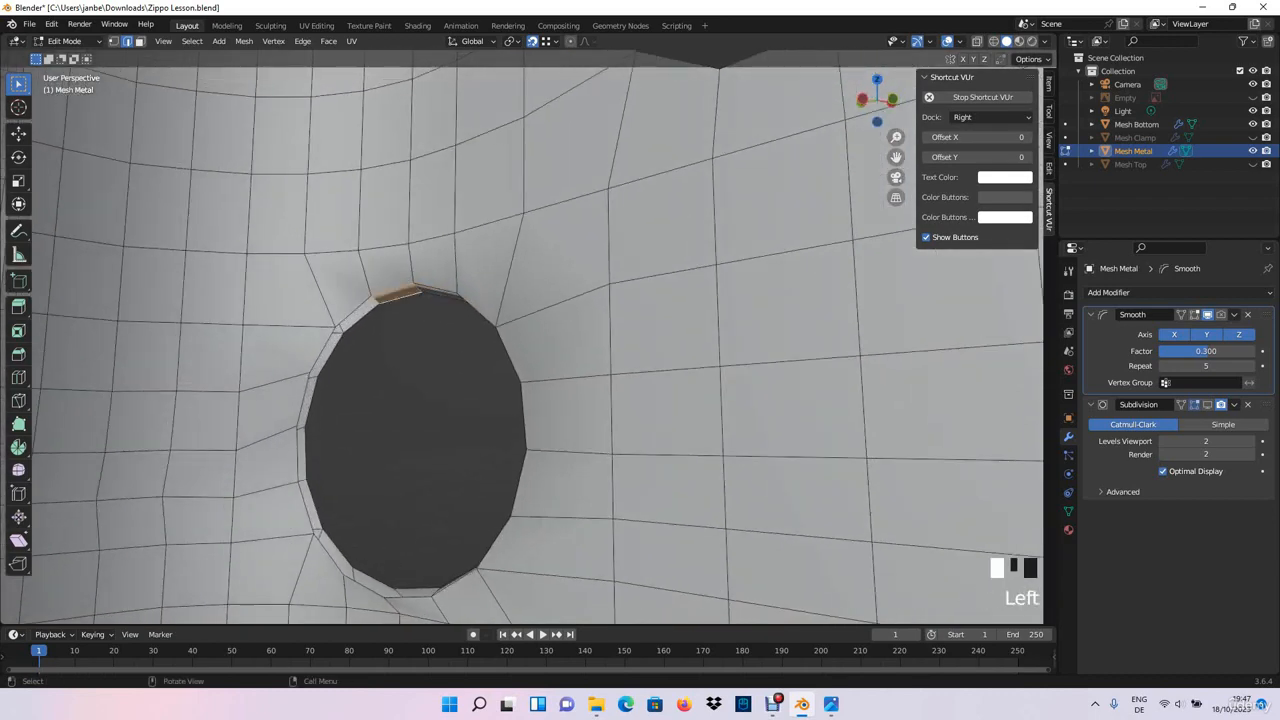
key("f")
left_click(324, 352)
key("f")
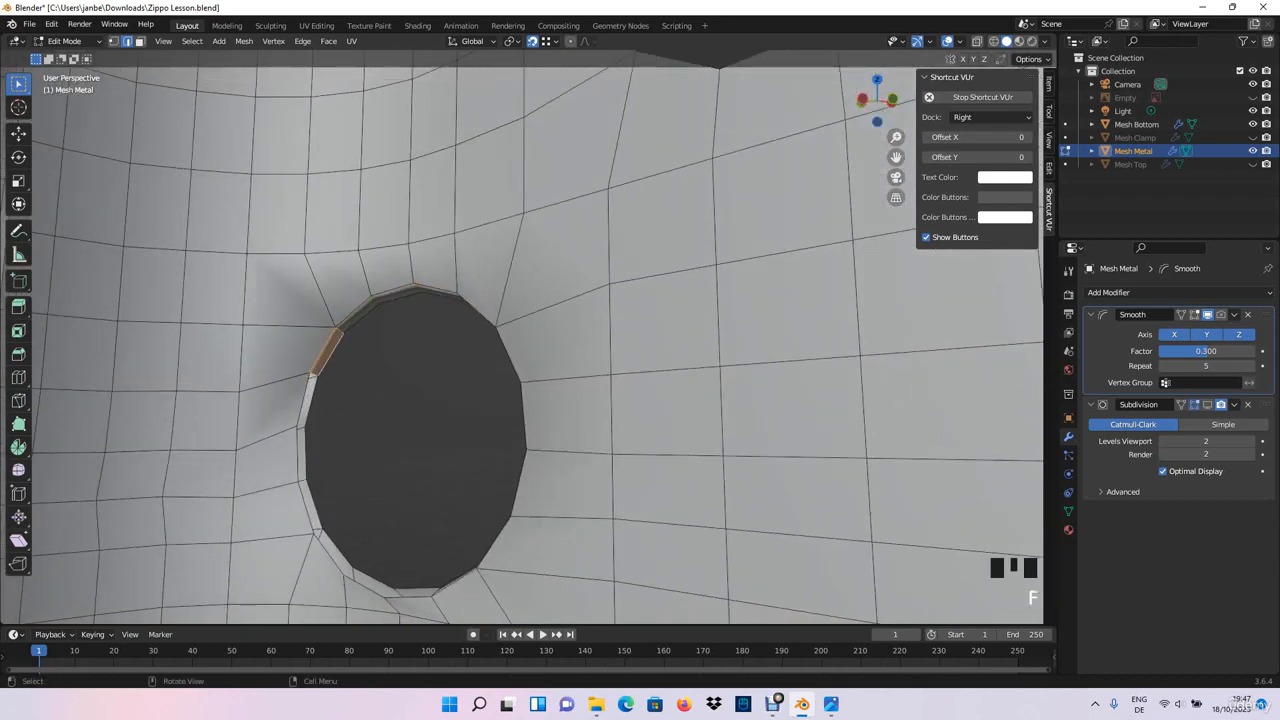
key("f")
left_click(300, 452)
key("f")
- Fill faces between the paired rim edges along the lower part of that corner-side hole's opposite side
middle_click_drag(302, 430, 335, 345, "shift")
scroll(360, 335, "up", 3)
middle_click_drag(335, 345, 408, 310, "shift")
left_click(310, 395)
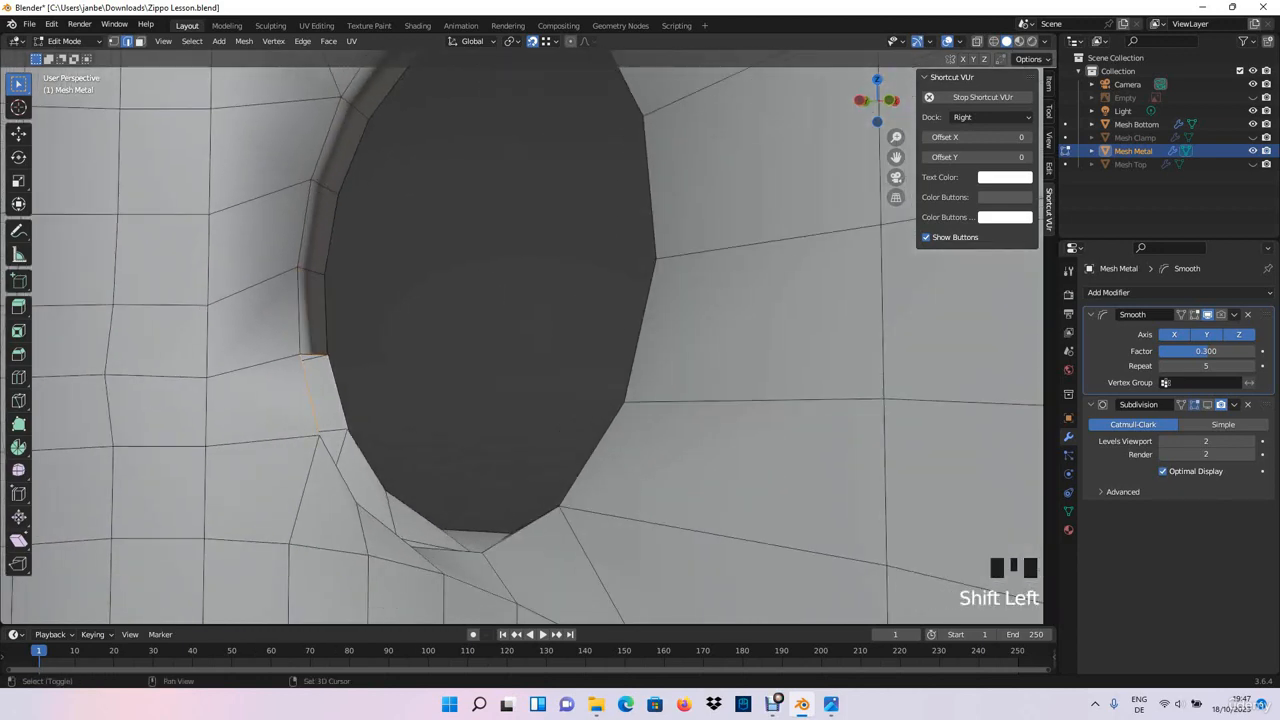
key("f")
left_click(337, 468)
left_click(367, 461, "shift")
key("f")
- Close the corner-side bottom-row hole's rim by filling the remaining faces along its underside
middle_click_drag(367, 461, 520, 530)
left_click(428, 502)
left_click(437, 485, "shift")
key("f")
left_click(550, 521)
left_click(535, 503, "shift")
key("f")
- Fill the first rim faces at the lower curve of the middle-row hole nearest the vertical corner edge
scroll(537, 480, "down", 4)
middle_click_drag(520, 530, 430, 568, "shift")
scroll(400, 500, "up", 4)
middle_click_drag(430, 568, 560, 417, "shift")
left_click(585, 435)
key("f")
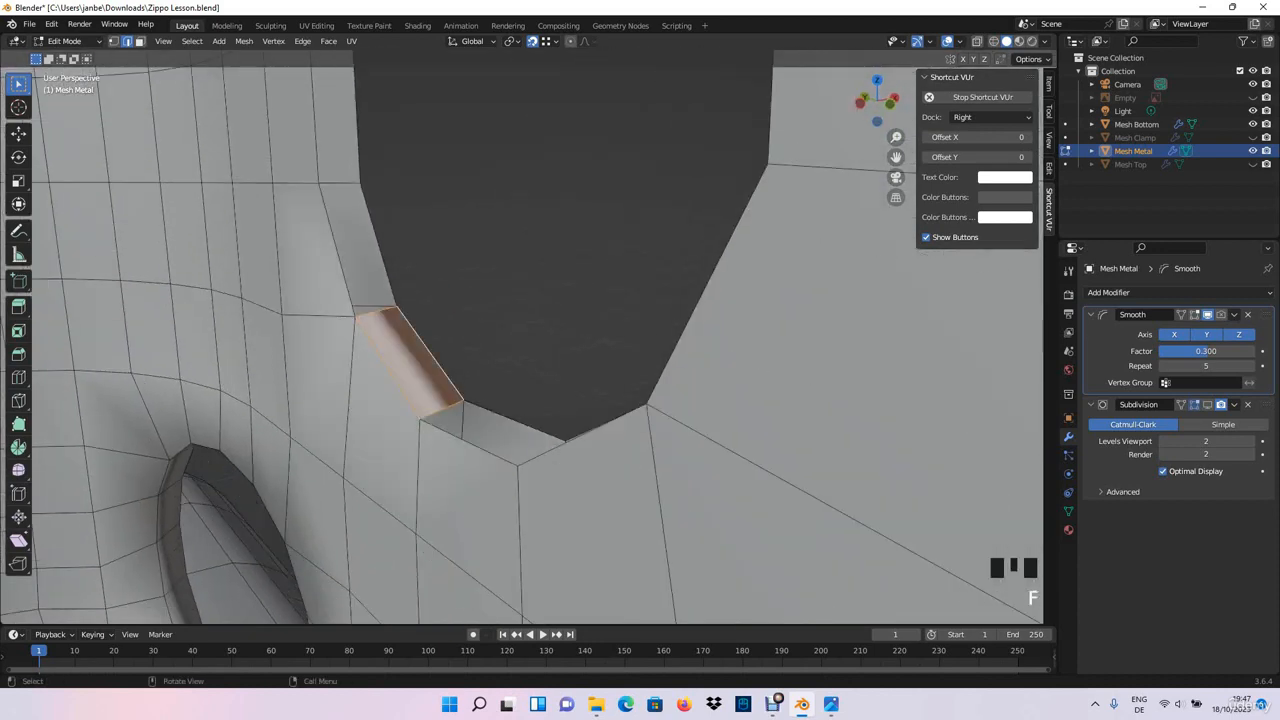
- Fill faces between the inner and outer rims up the same side of the middle-row hole
left_click(336, 246)
left_click(379, 246, "shift")
key("f")
middle_click_drag(385, 250, 403, 345, "shift")
left_click(331, 198)
left_click(373, 198, "shift")
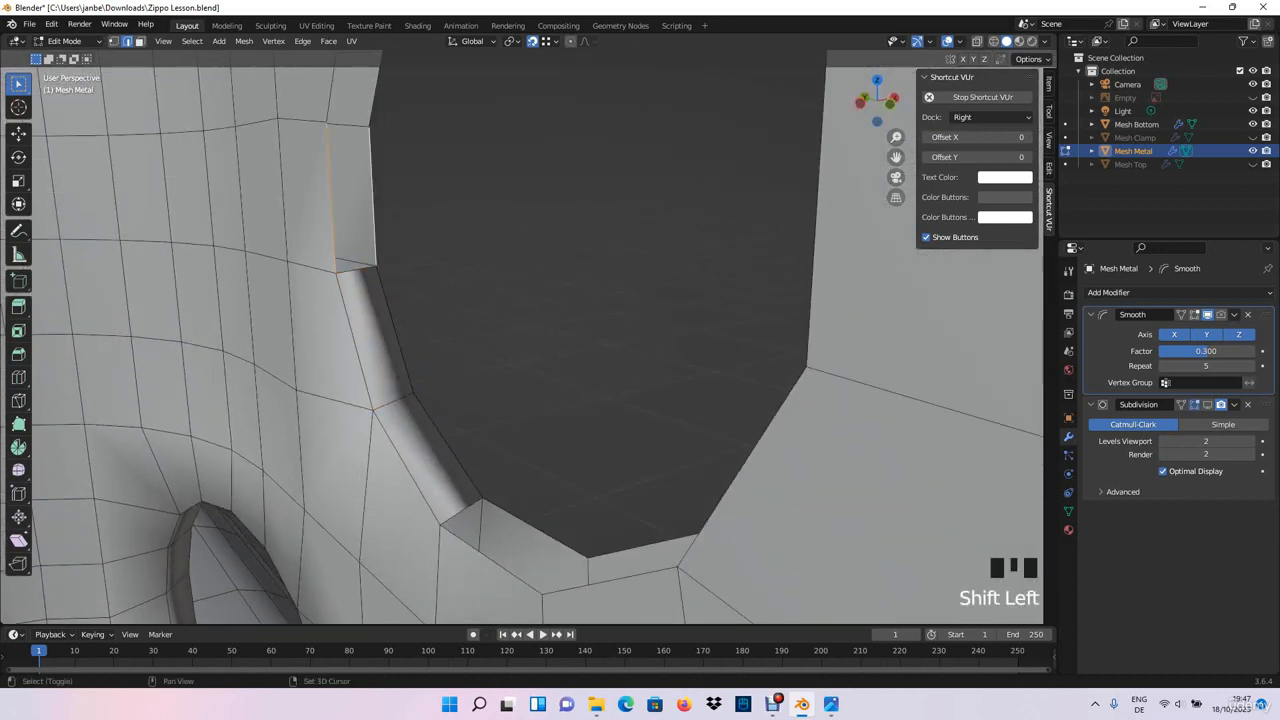
key("f")
- Fill faces between the paired rim edges along the upper curve and top of the middle-row hole
scroll(378, 220, "down", 3)
middle_click_drag(385, 230, 431, 272)
left_click(452, 181)
key("f")
left_click(463, 197)
left_click(476, 203, "shift")
key("f")
middle_click_drag(476, 203, 535, 195)
key("f")
- Fill the rim gaps from the middle-row hole's top down its opposite upper curve
middle_click_drag(605, 148, 646, 151)
left_click(726, 161)
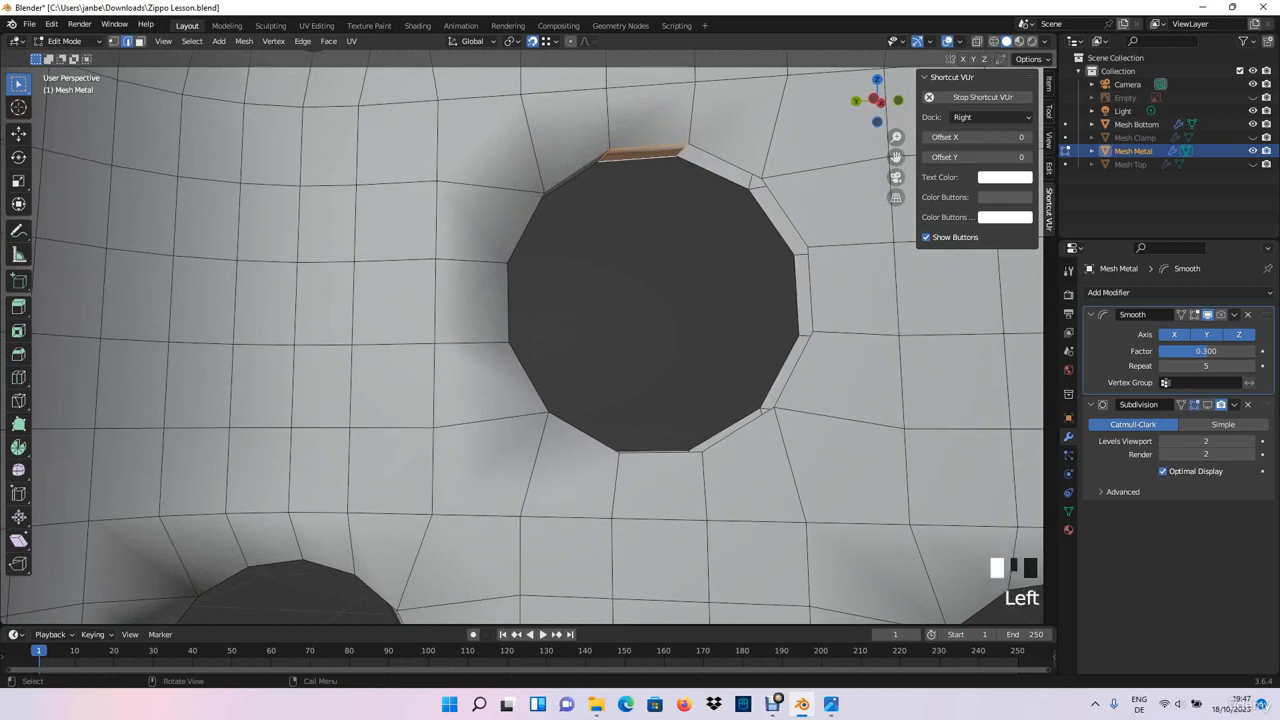
left_click(713, 172, "shift")
key("f")
left_click(786, 212)
left_click(773, 221, "shift")
key("f")
- Close the middle-row hole's rim by filling faces down its remaining side and along its underside
middle_click_drag(775, 224, 822, 230)
left_click(815, 318)
left_click(792, 319, "shift")
key("f")
key("f")
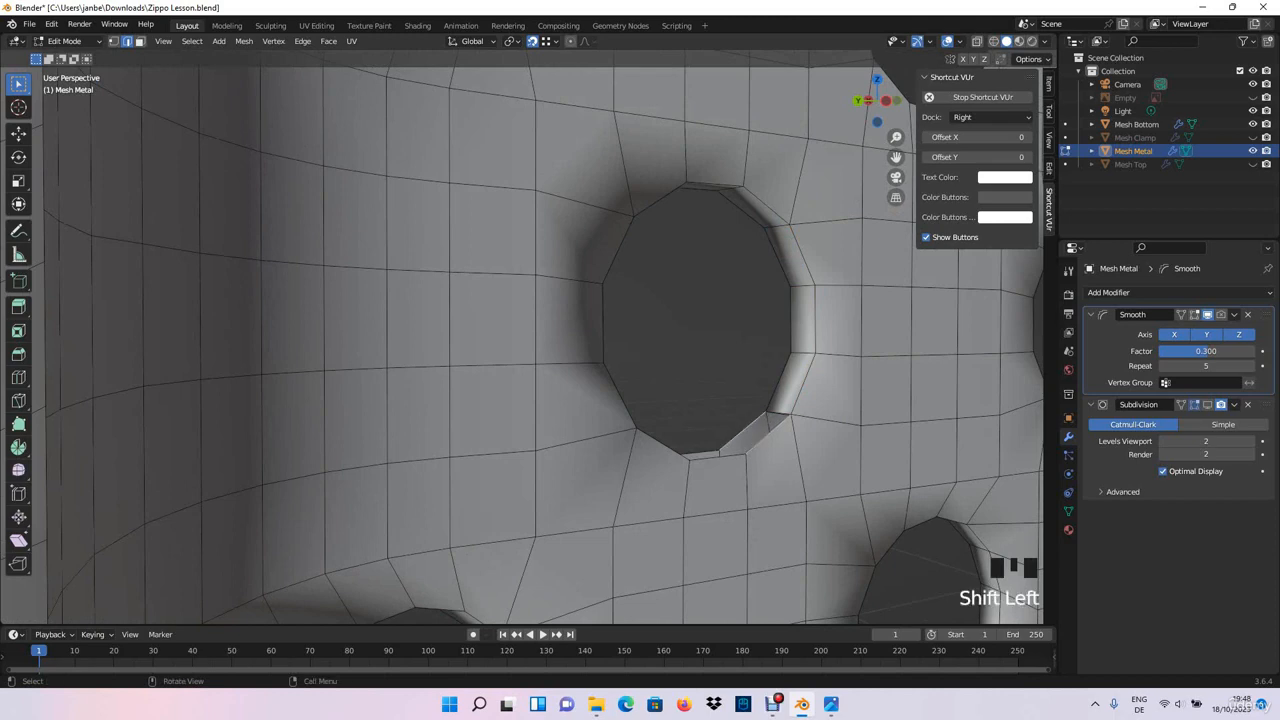
key("f")
left_click(718, 458)
scroll(718, 456, "down", 3)
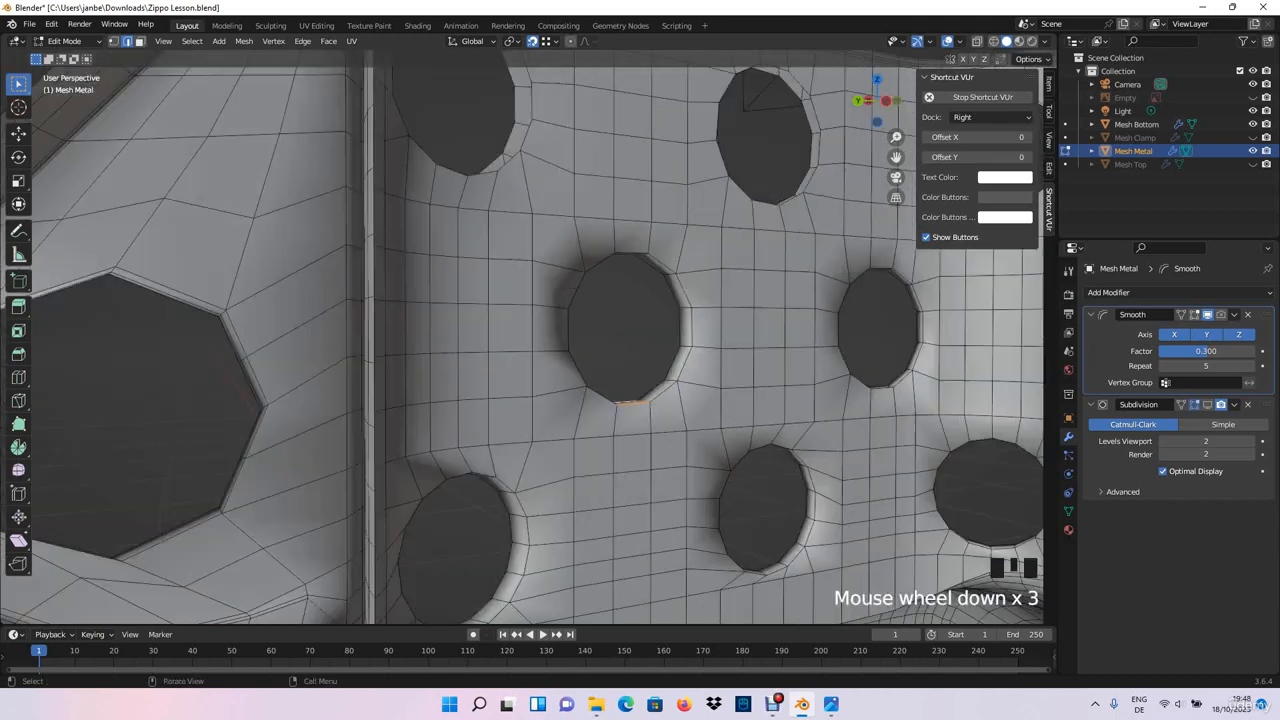
- Fill rim faces on the top-row hole nearest the corner edge, from its lower curve up to mid-height
middle_click_drag(716, 454, 545, 330)
scroll(545, 330, "up", 2)
left_click(570, 273, "shift")
key("f")
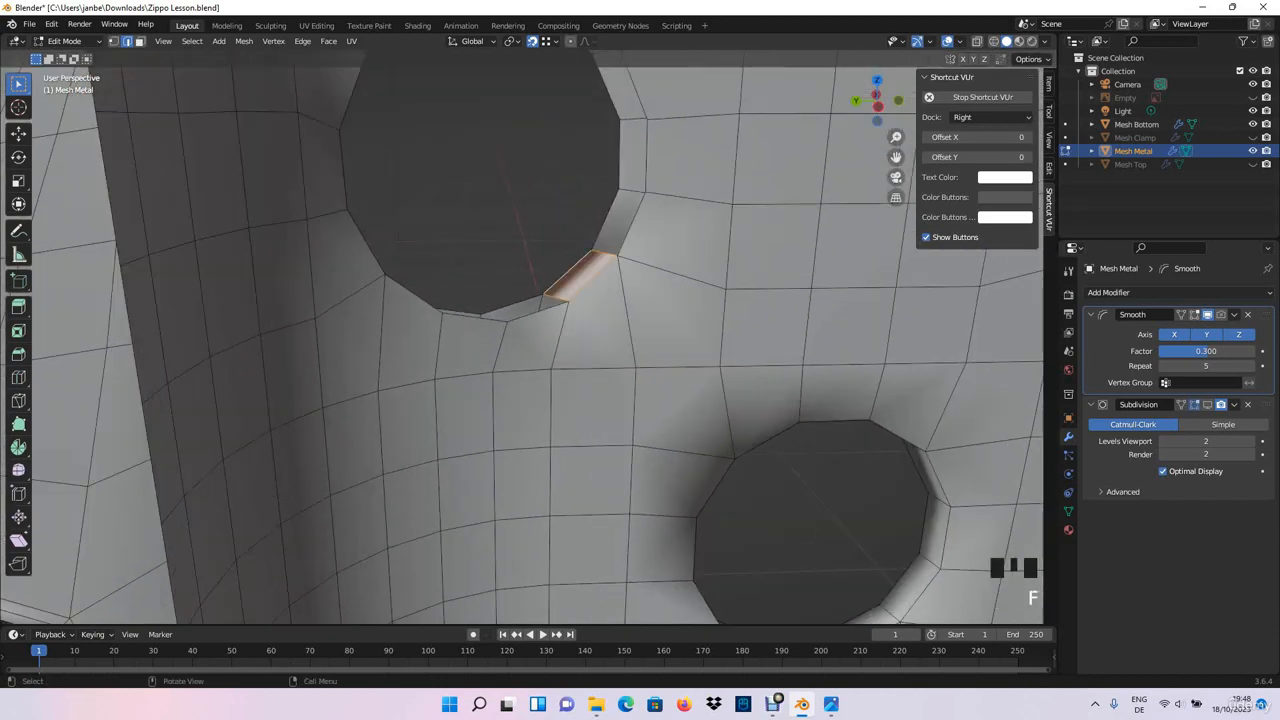
left_click(630, 225)
left_click(607, 220, "shift")
key("f")
middle_click_drag(608, 222, 616, 336, "shift")
left_click(655, 280)
key("f")
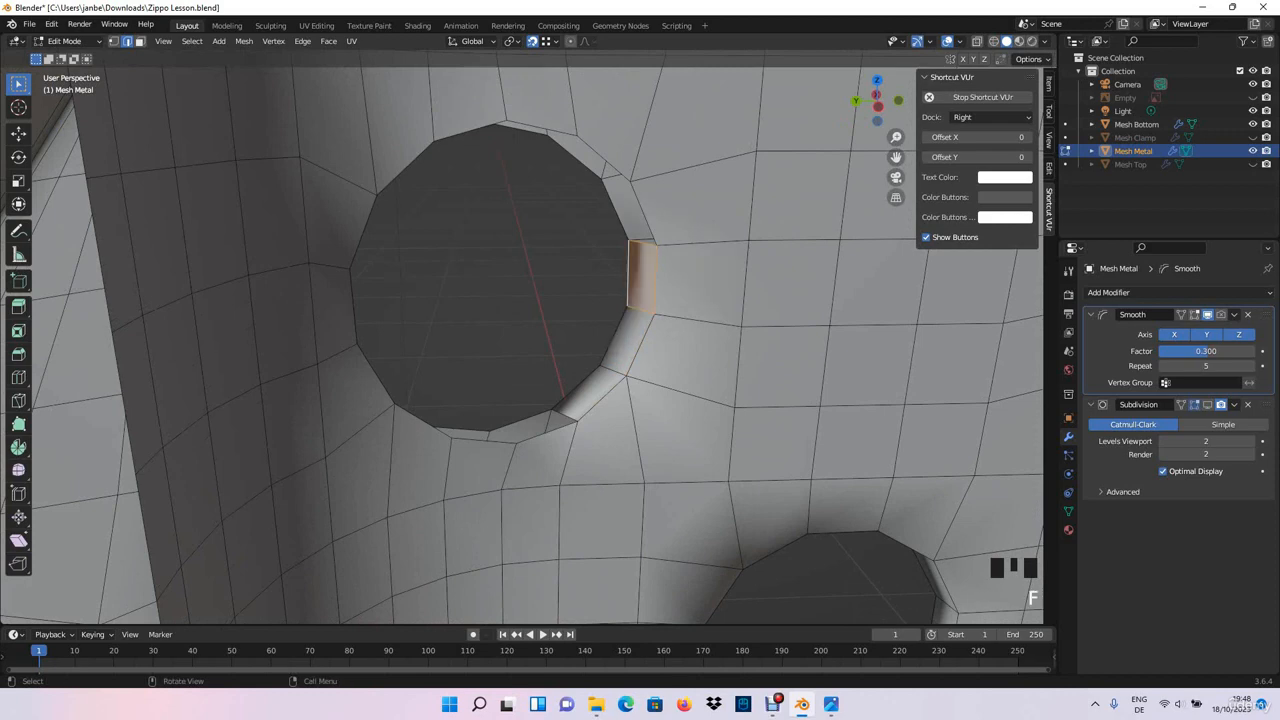
- Fill faces between the paired rim edges along the upper curve of the corner-side top-row hole
left_click(643, 212)
left_click(615, 209, "shift")
key("f")
left_click(604, 158)
left_click(576, 157, "shift")
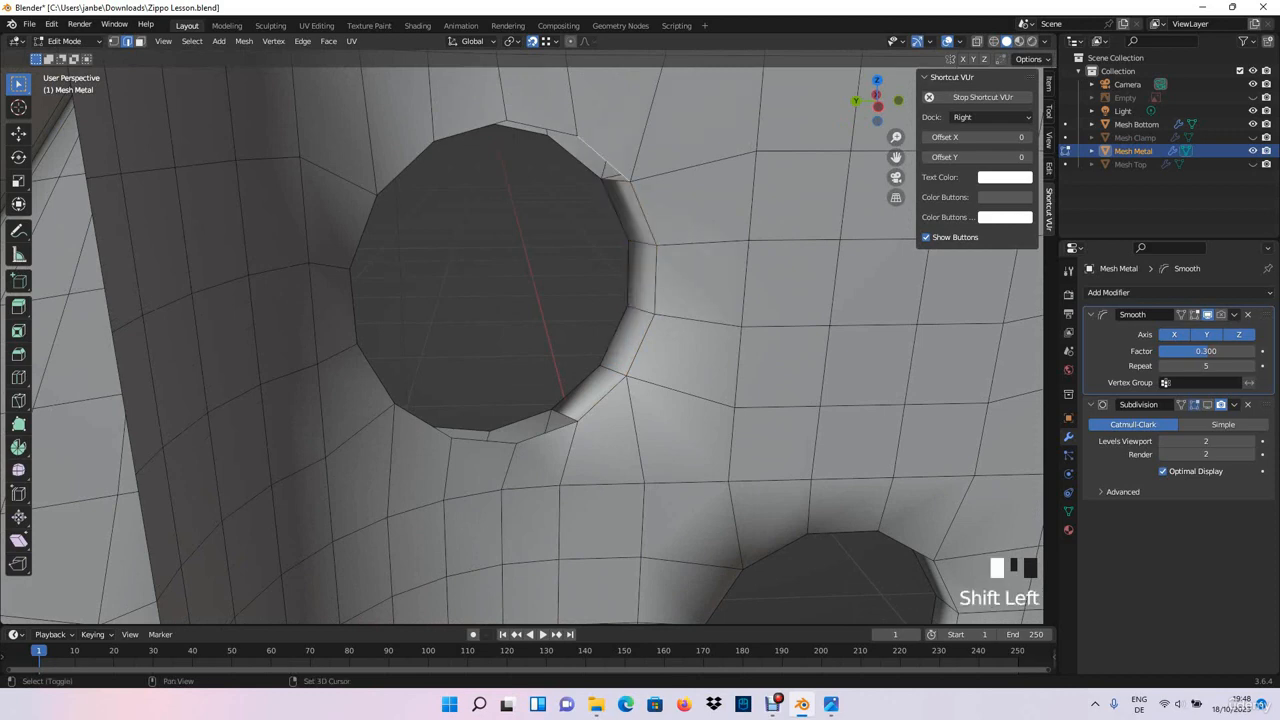
key("f")
- Fill the rim gaps across the top of the corner-side top-row hole with faces
middle_click_drag(578, 158, 545, 140)
middle_click_drag(545, 140, 559, 167, "shift")
left_click(484, 101)
left_click(477, 111, "shift")
key("f")
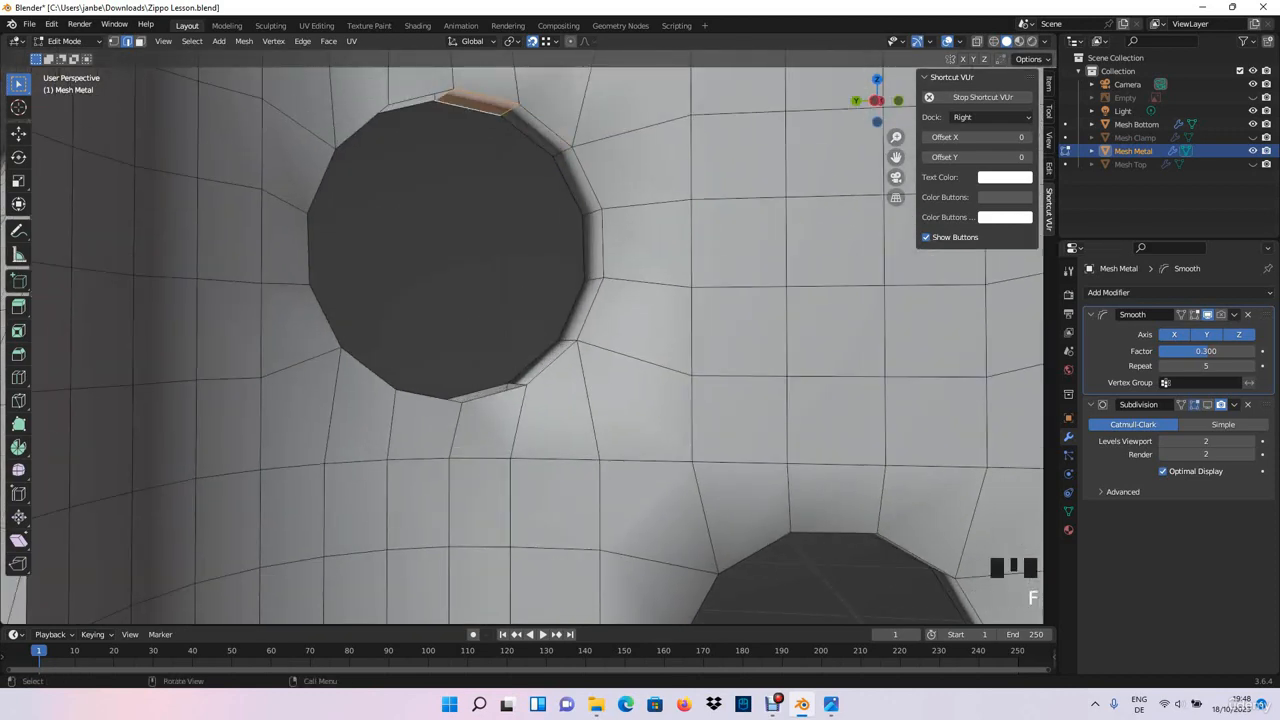
middle_click_drag(477, 111, 413, 110)
middle_click_drag(413, 110, 408, 116, "shift")
key("f")
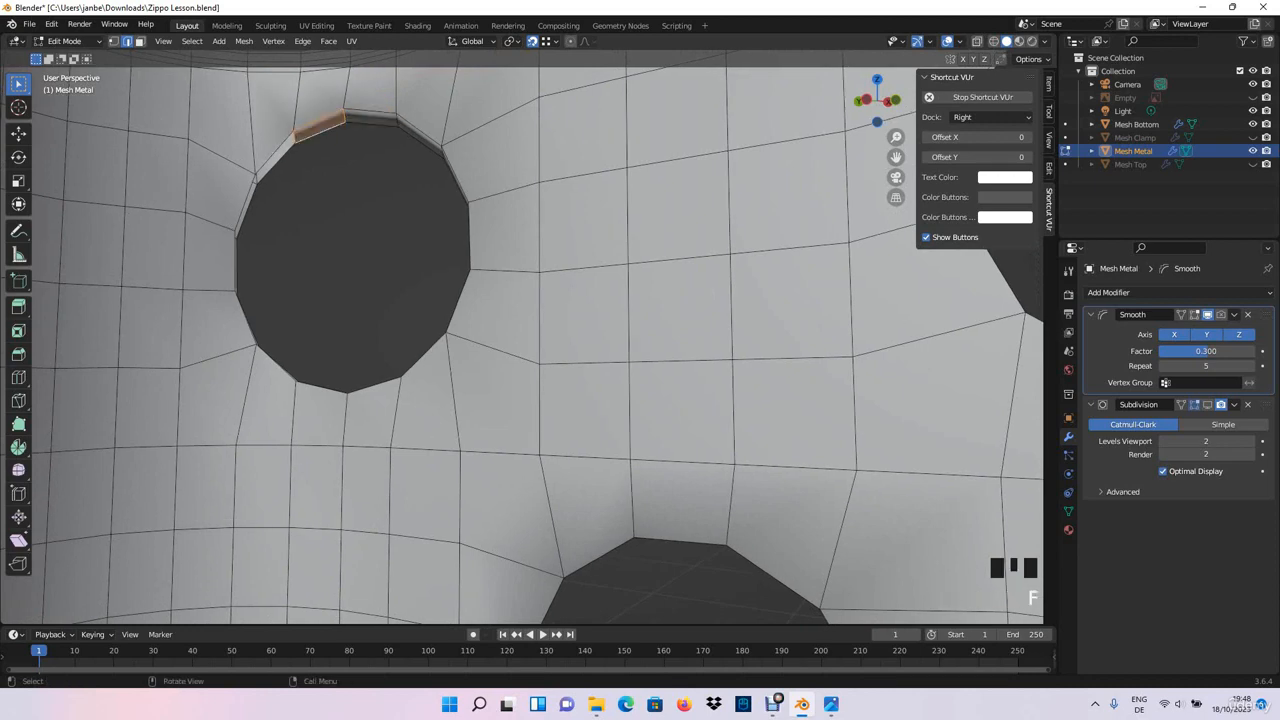
- Fill faces between the inner and outer rims down the opposite side of the corner-side top-row hole
left_click(276, 164, "shift")
key("f")
left_click(245, 205)
middle_click_drag(245, 205, 180, 207)
middle_click_drag(180, 207, 190, 216, "shift")
middle_click_drag(190, 216, 200, 226, "shift")
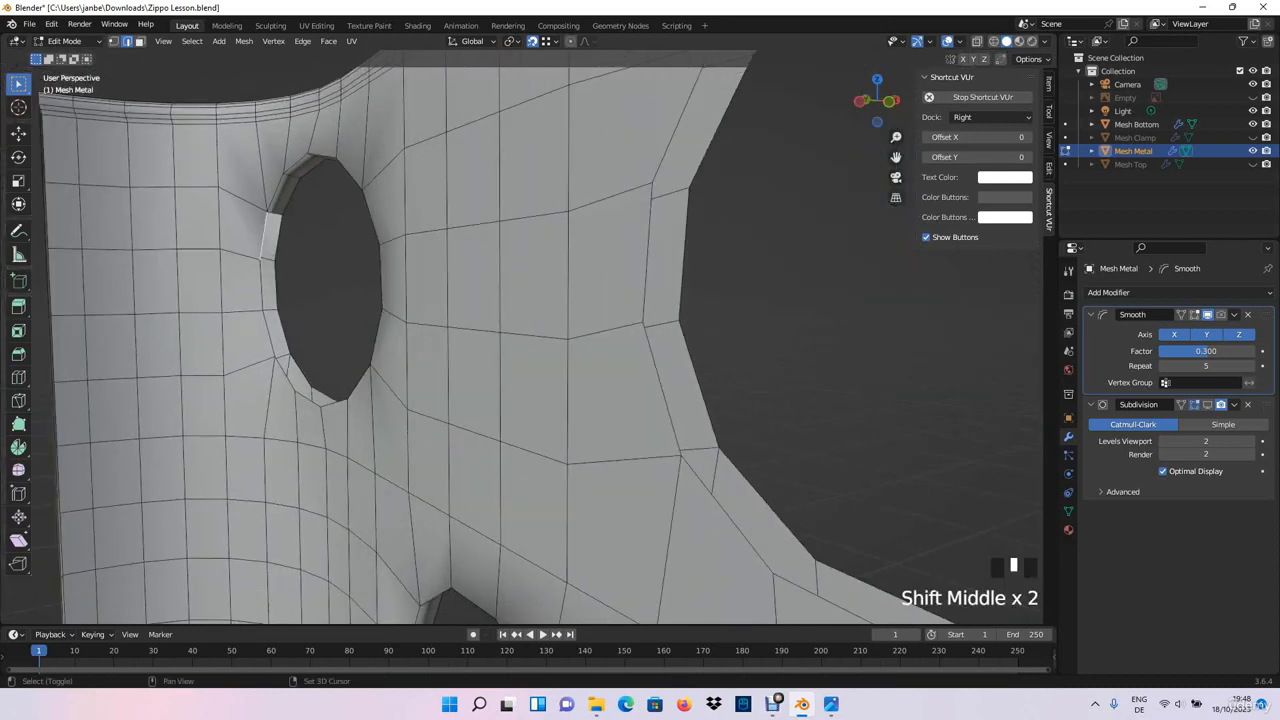
key("f")
key("f")
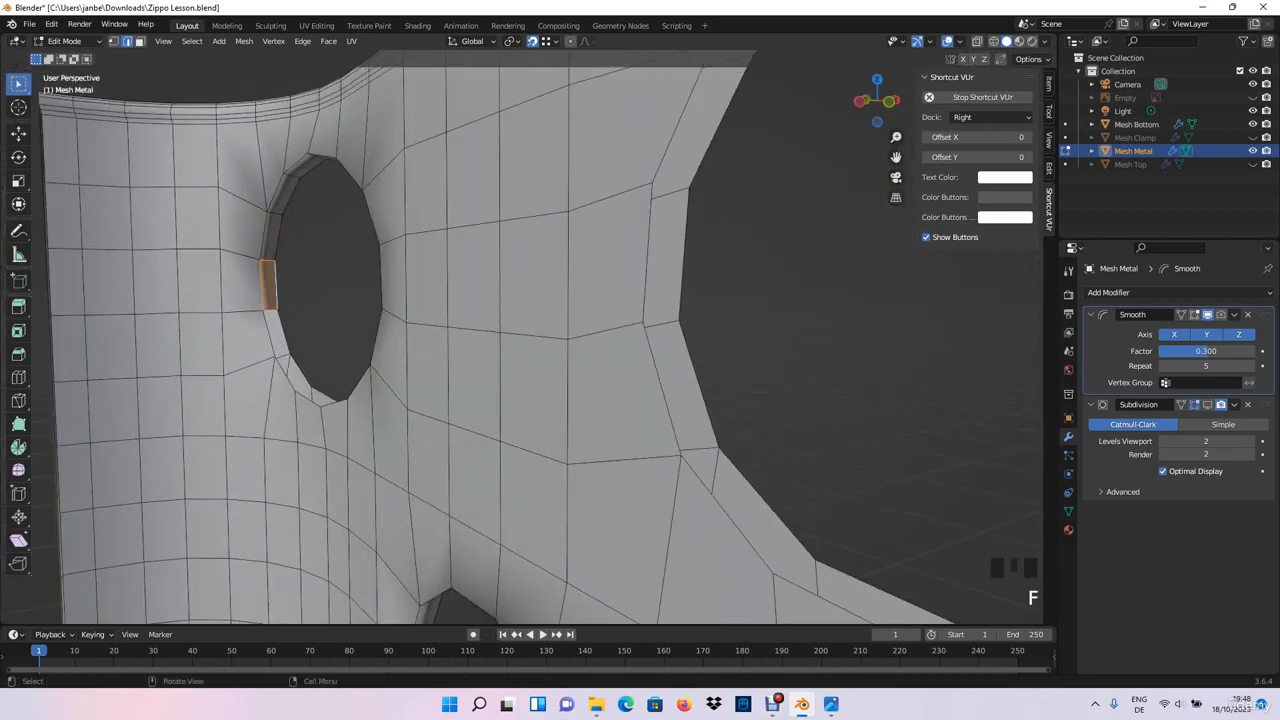
key("f")
key("f")
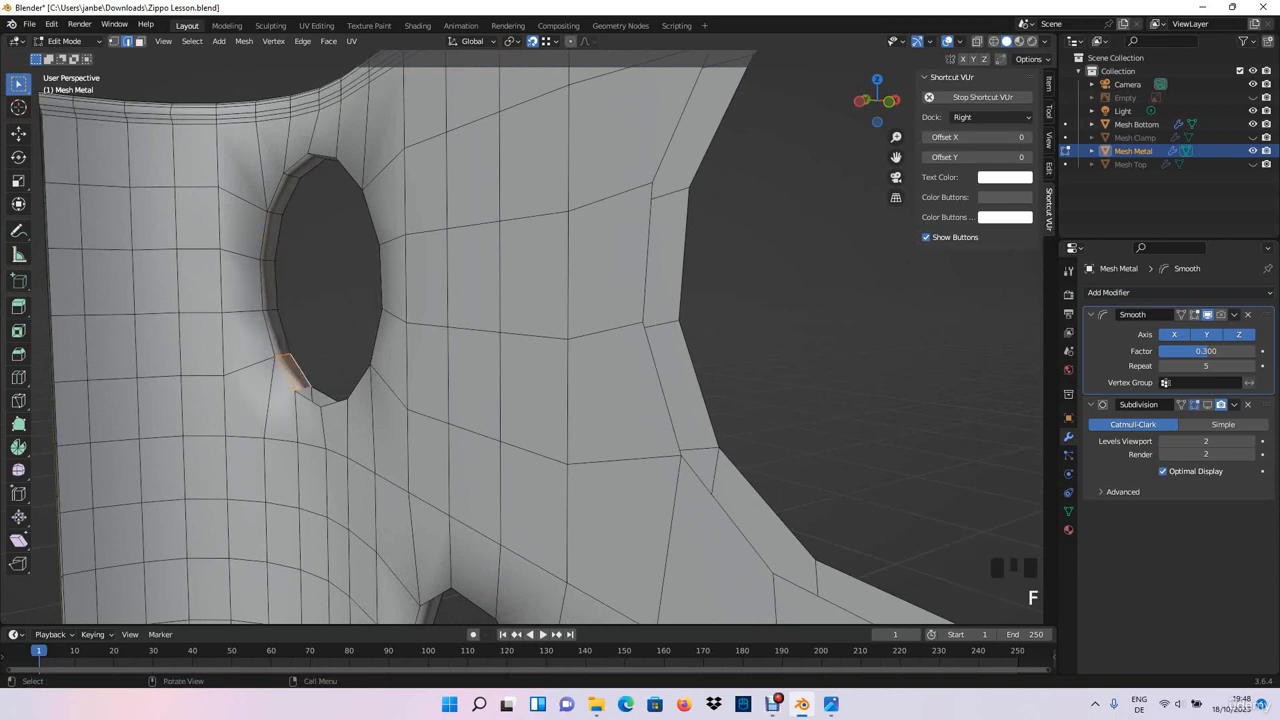
- Close the corner-side top-row hole's rim by filling the last faces along its underside
scroll(313, 400, "down", 3)
middle_click_drag(313, 400, 350, 360)
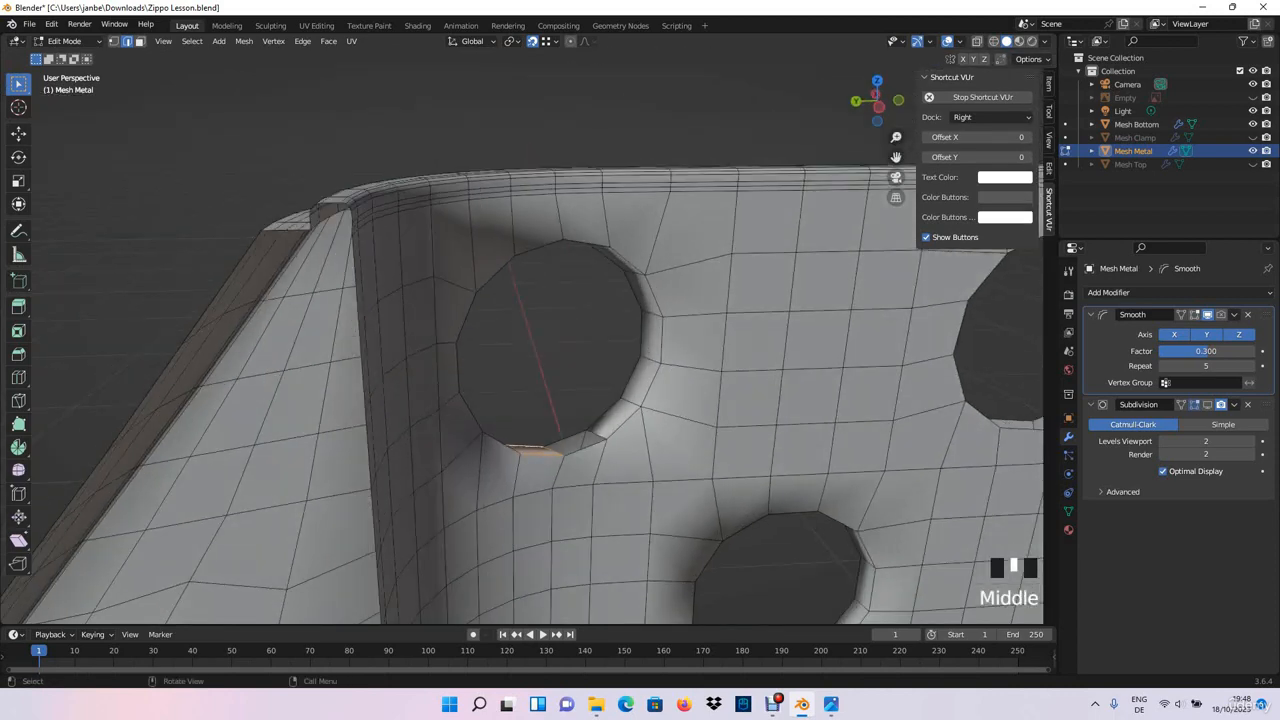
left_click(567, 439, "shift")
key("f")
- Fill faces between the paired rim edges up one side of the neighbouring top-row hole
middle_click_drag(567, 439, 455, 430)
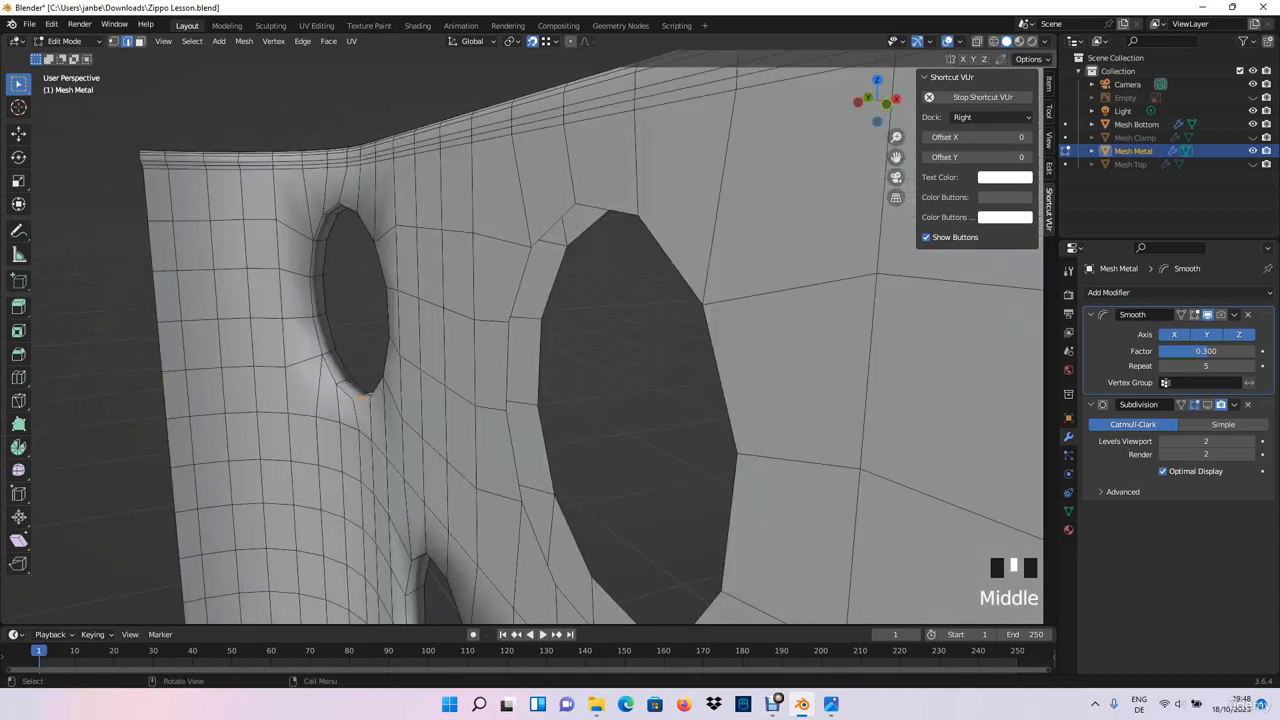
left_click(546, 450, "shift")
key("f")
left_click(508, 365)
left_click(540, 363, "shift")
key("f")
left_click(521, 284)
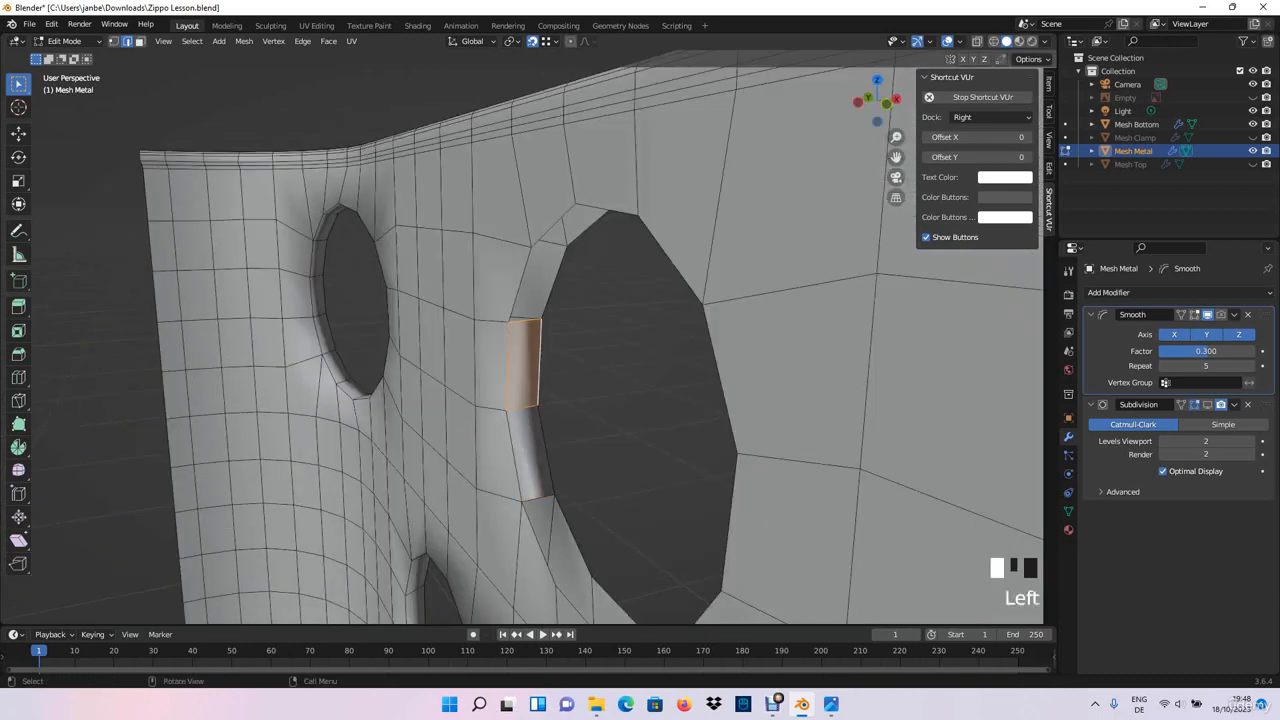
left_click(555, 283, "shift")
key("f")
- Fill the gaps between the paired rim edges across the top of the neighbouring top-row hole with faces
middle_click_drag(555, 283, 625, 265)
middle_click_drag(625, 140, 572, 235, "shift")
left_click(608, 156)
left_click(640, 161, "shift")
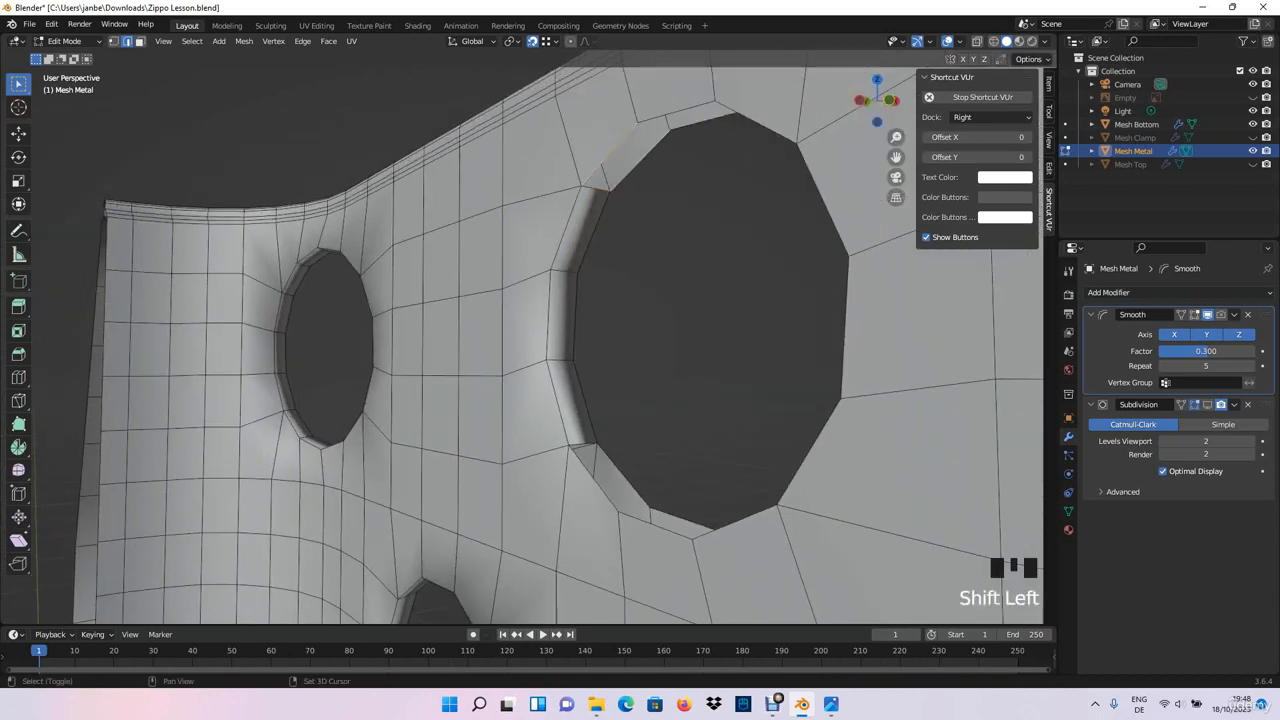
key("f")
left_click(669, 122)
left_click(703, 121)
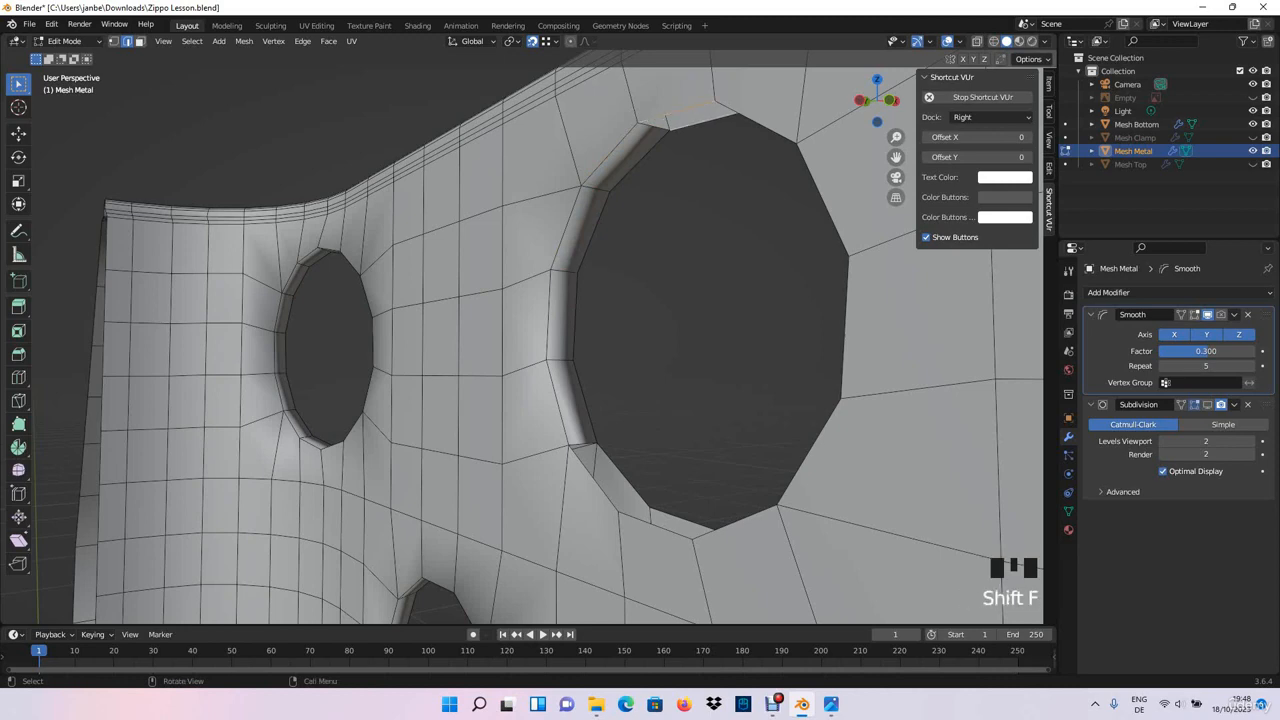
key("f")
- Fill faces between the inner and outer rims down the opposite side of the neighbouring top-row hole
middle_click_drag(703, 108, 420, 290)
middle_click_drag(420, 290, 727, 312)
key("f")
left_click(787, 350)
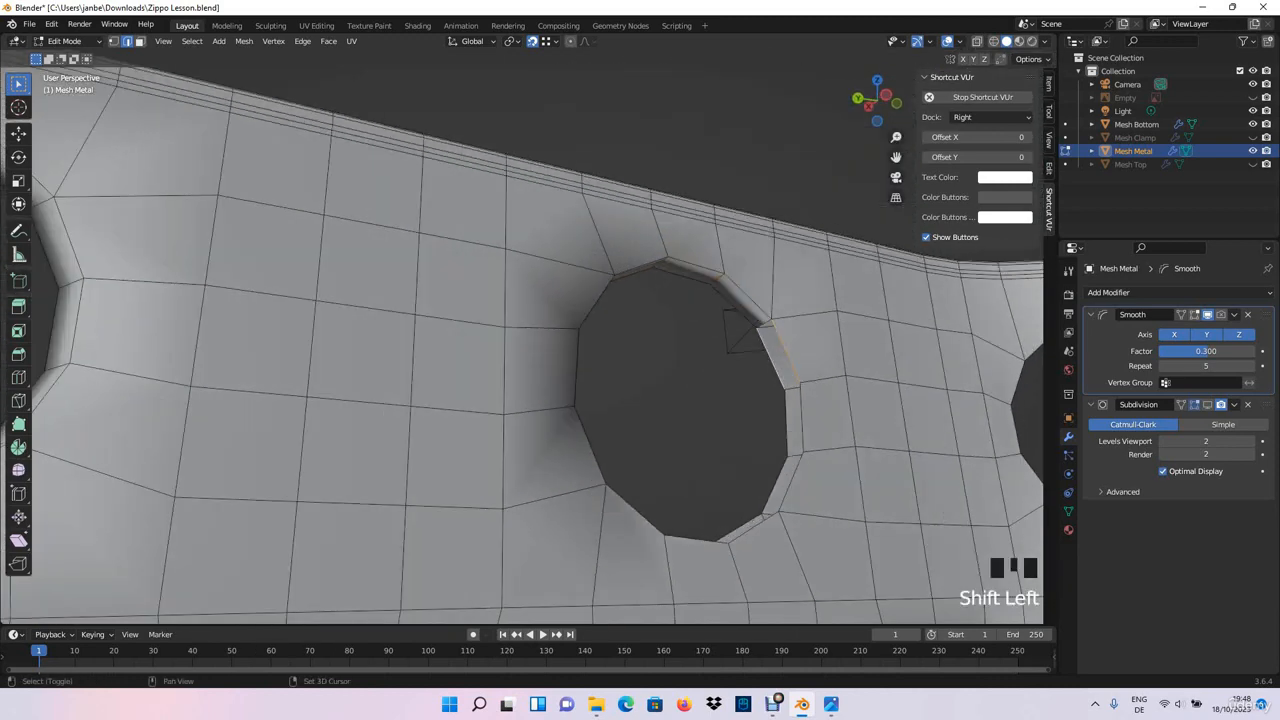
left_click(785, 352)
key("f")
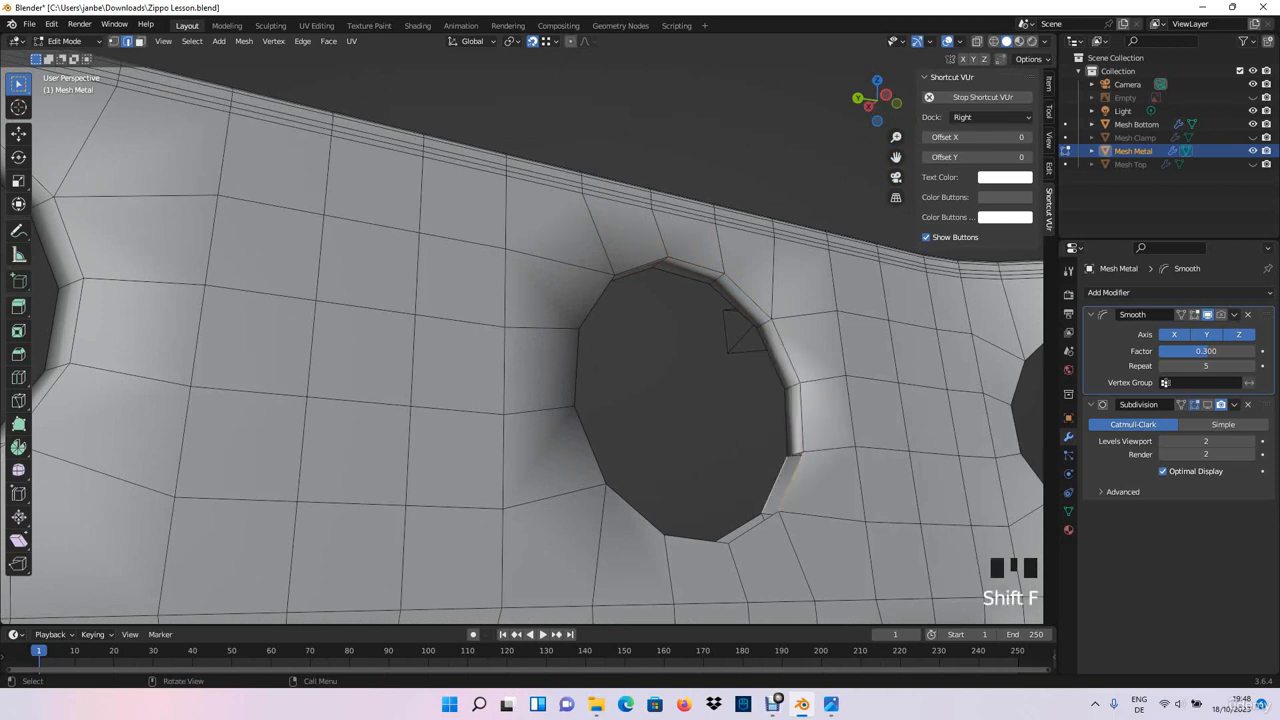
- Close the neighbouring top-row hole's rim by filling the remaining faces along its lower curve and underside
middle_click_drag(640, 400, 600, 290)
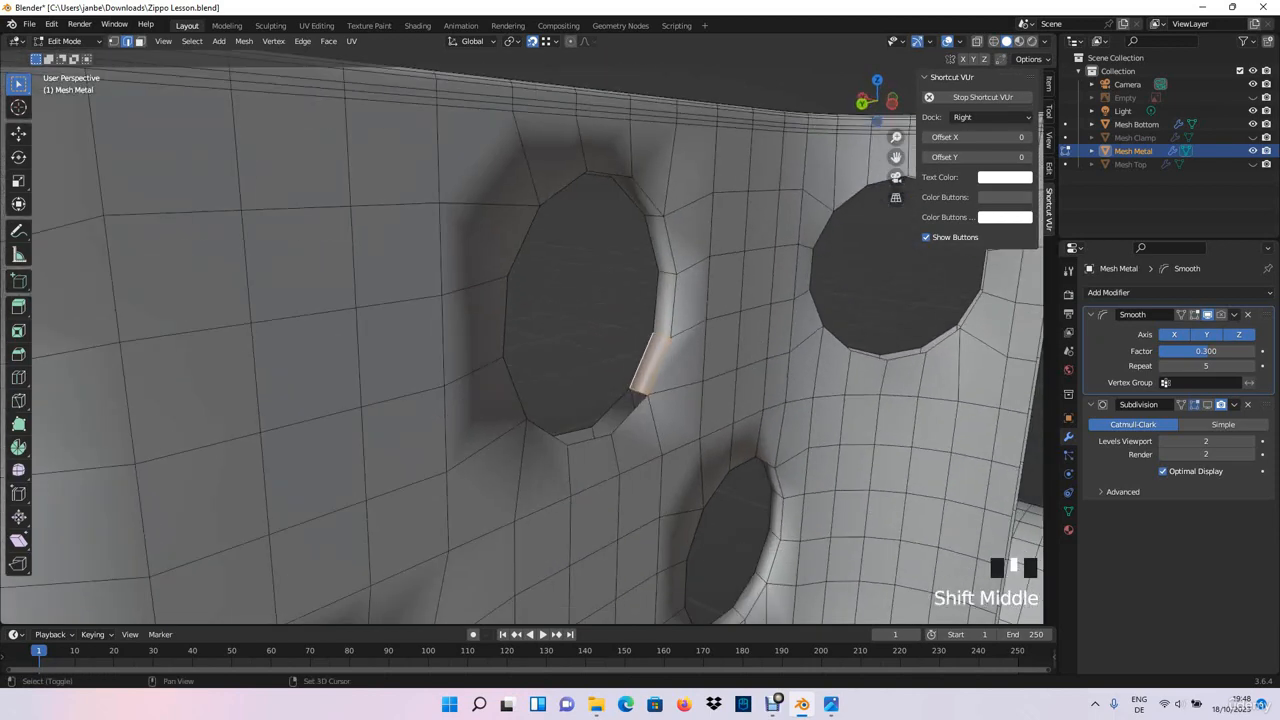
key("f")
left_click(593, 432)
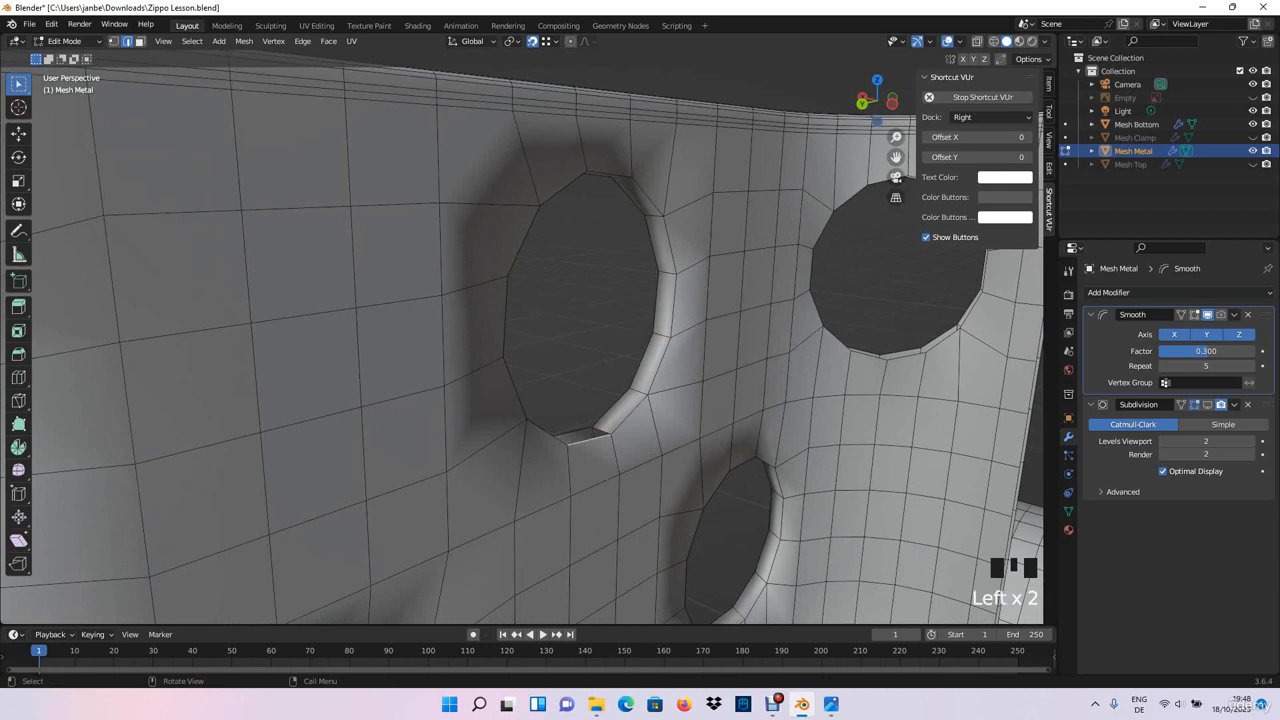
key("f")
middle_click_drag(592, 434, 500, 376)
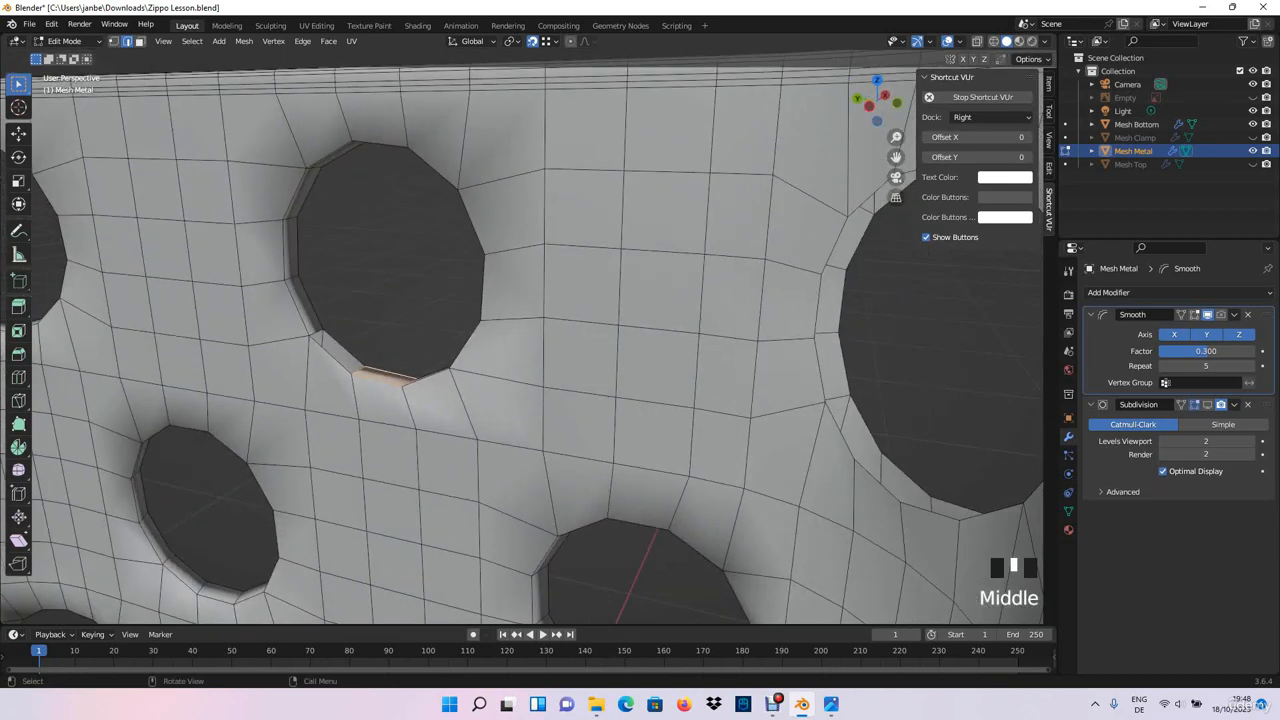
key("f")
middle_click_drag(380, 370, 330, 205)
middle_click_drag(330, 205, 420, 430)
middle_click_drag(420, 430, 400, 358)
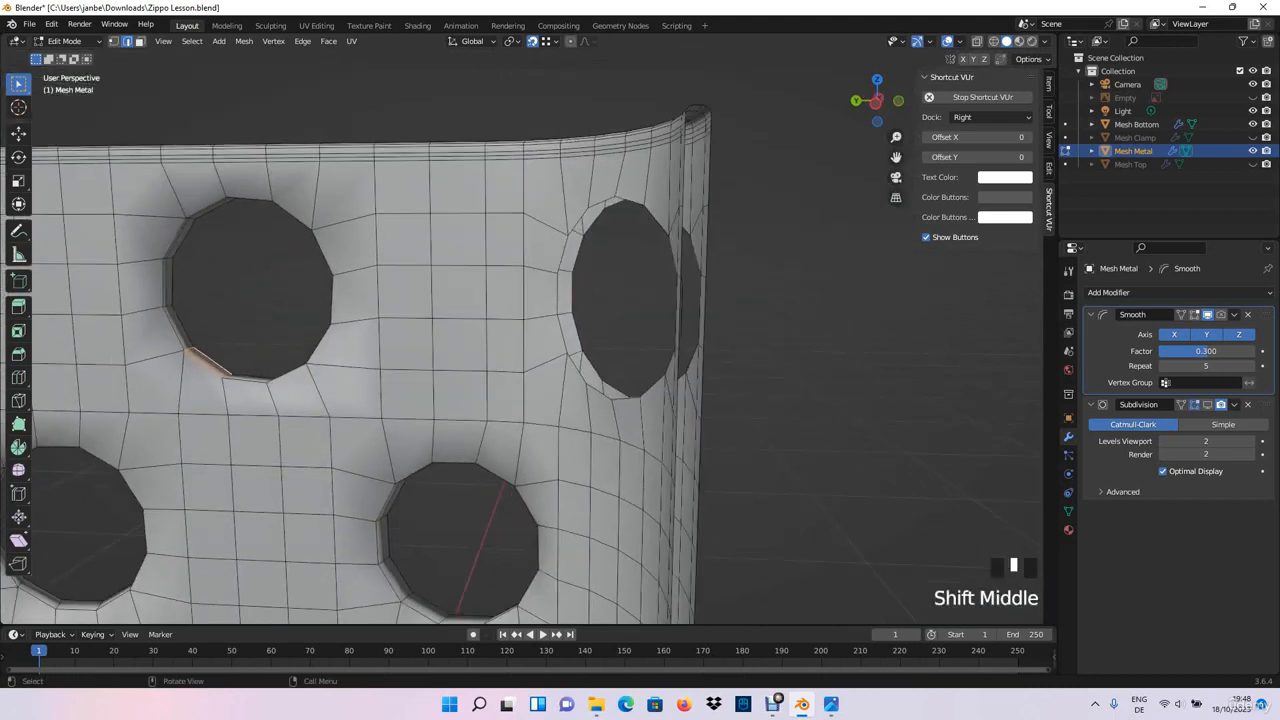
- Fill faces between the paired rim edges up the near side of the last open top-row hole
scroll(560, 340, "up", 2)
left_click(581, 334)
left_click(602, 328, "shift")
key("f")
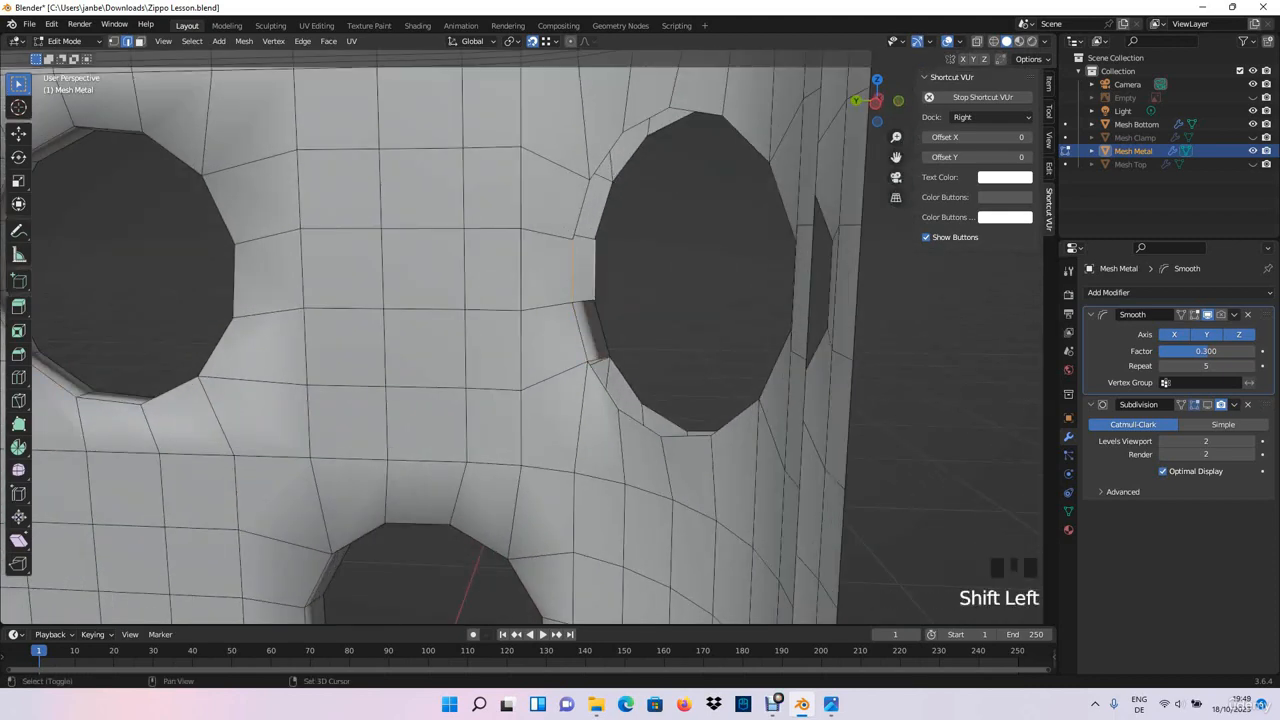
key("f")
left_click(581, 210)
left_click(603, 210, "shift")
key("f")
left_click(606, 156)
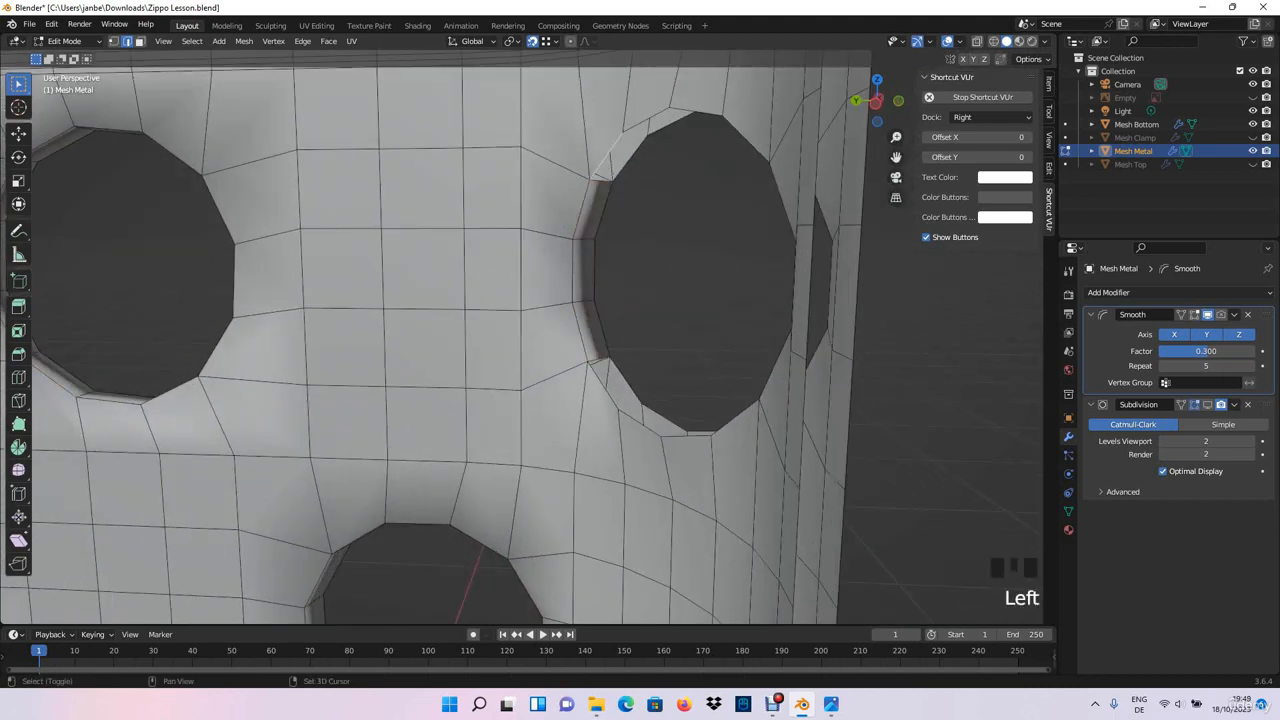
left_click(628, 158, "shift")
key("f")
- Fill the rim gaps across the top and upper far side of the last open top-row hole with faces
middle_click_drag(630, 160, 620, 200)
left_click(679, 96)
scroll(620, 200, "up", 2)
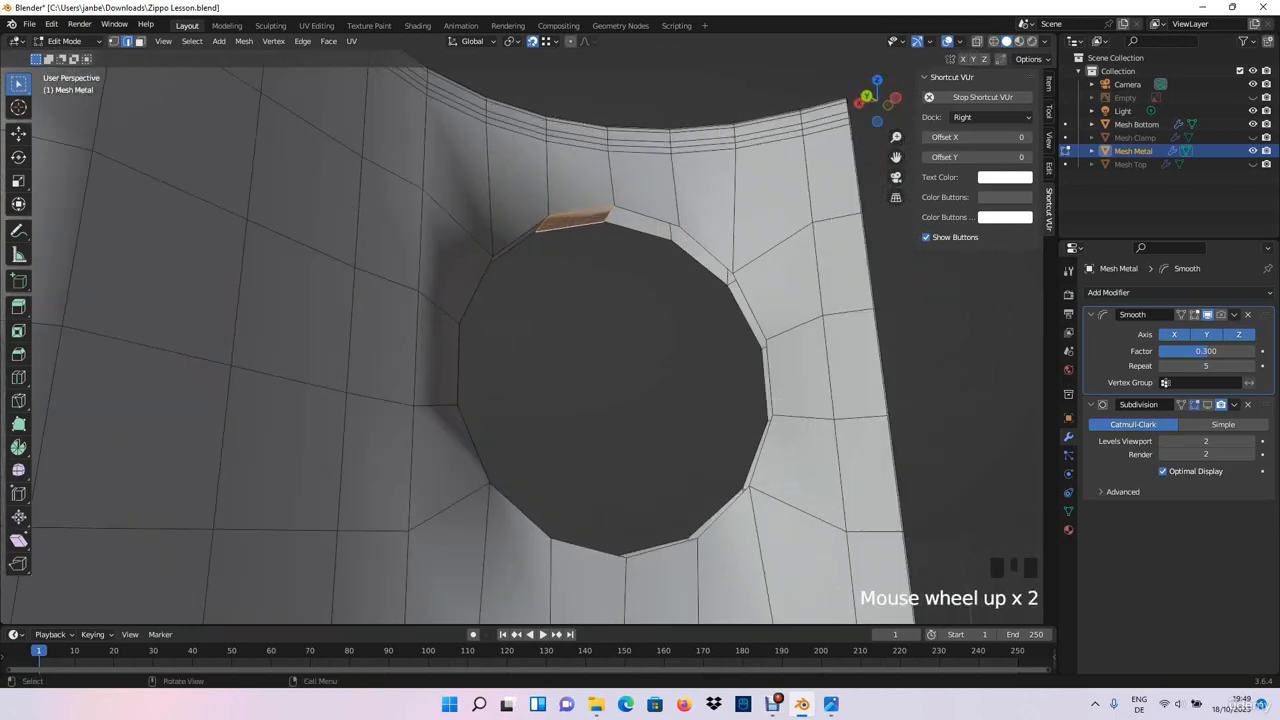
left_click(646, 215)
key("f")
left_click(706, 248)
left_click(700, 263, "shift")
key("f")
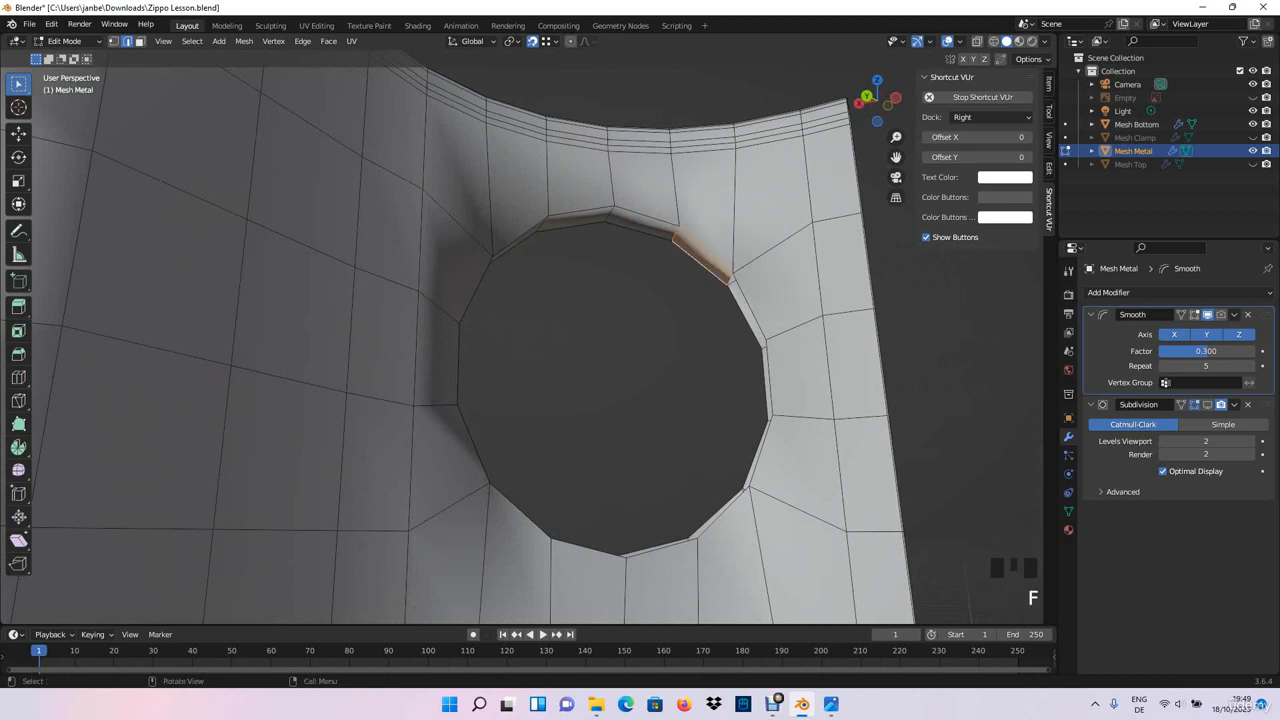
left_click(745, 316, "shift")
key("f")
- Fill faces between the inner and outer rims down the lower far side of the last open top-row hole
middle_click_drag(745, 318, 796, 322)
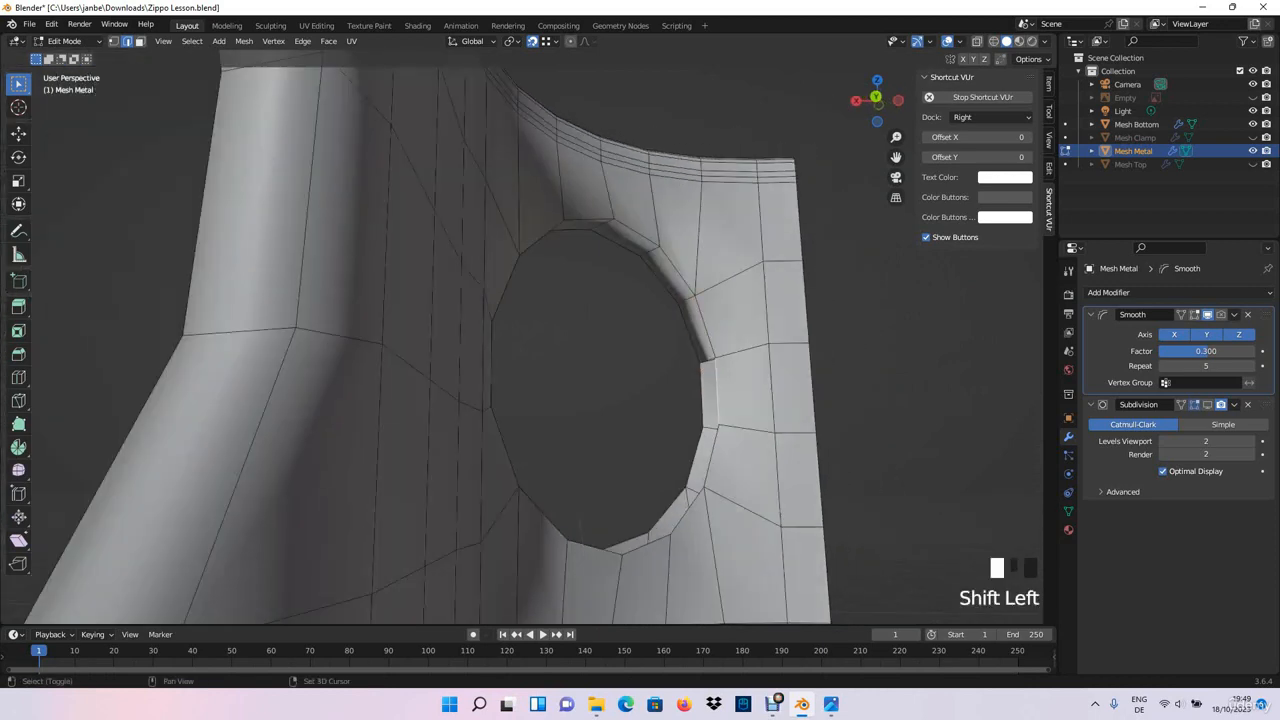
key("f")
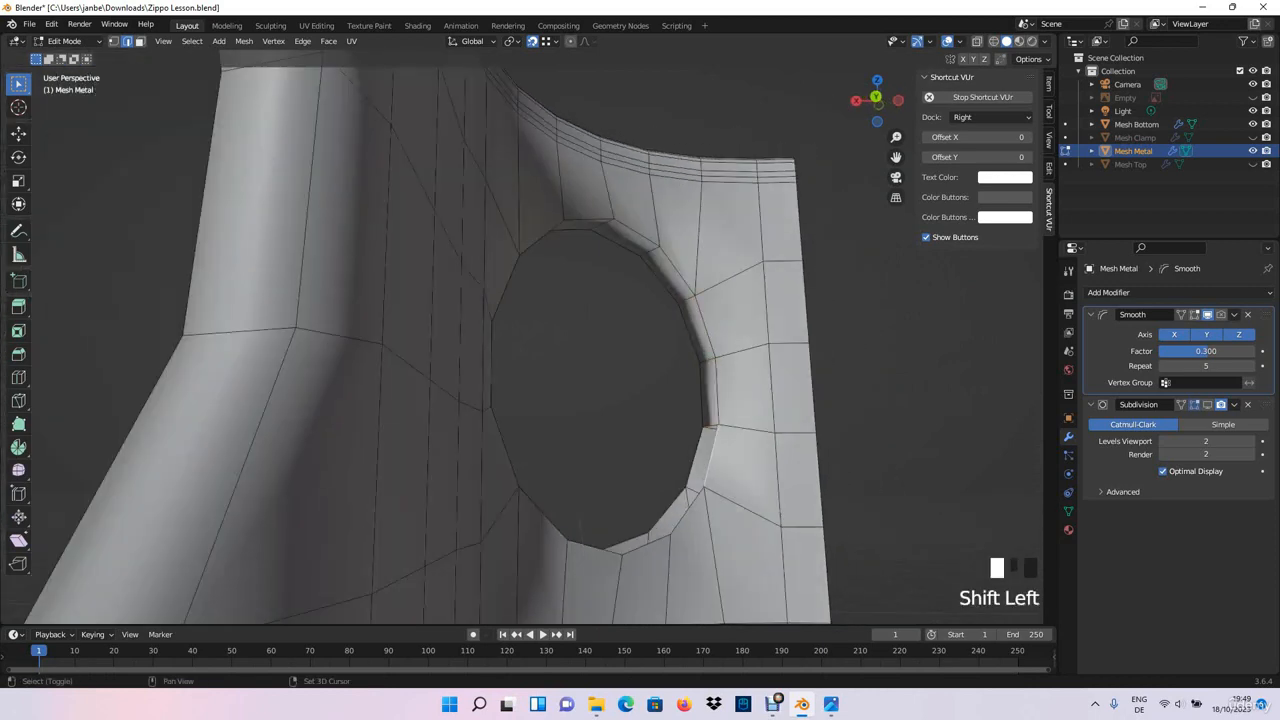
key("f")
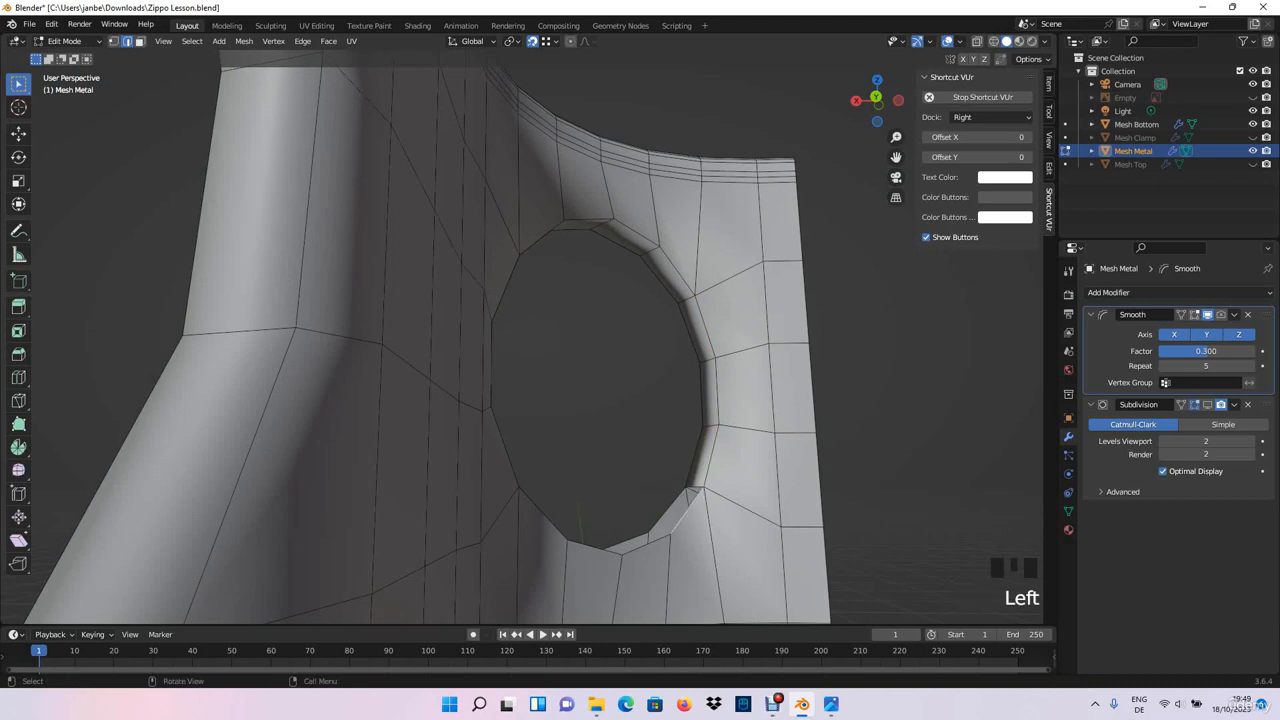
key("f")
- Close the last top-row hole's rim by filling the final gaps along its underside with faces
key("f")
middle_click_drag(645, 540, 560, 556)
left_click(561, 551)
left_click(569, 534, "shift")
key("f")
left_click(502, 512)
left_click(509, 498, "shift")
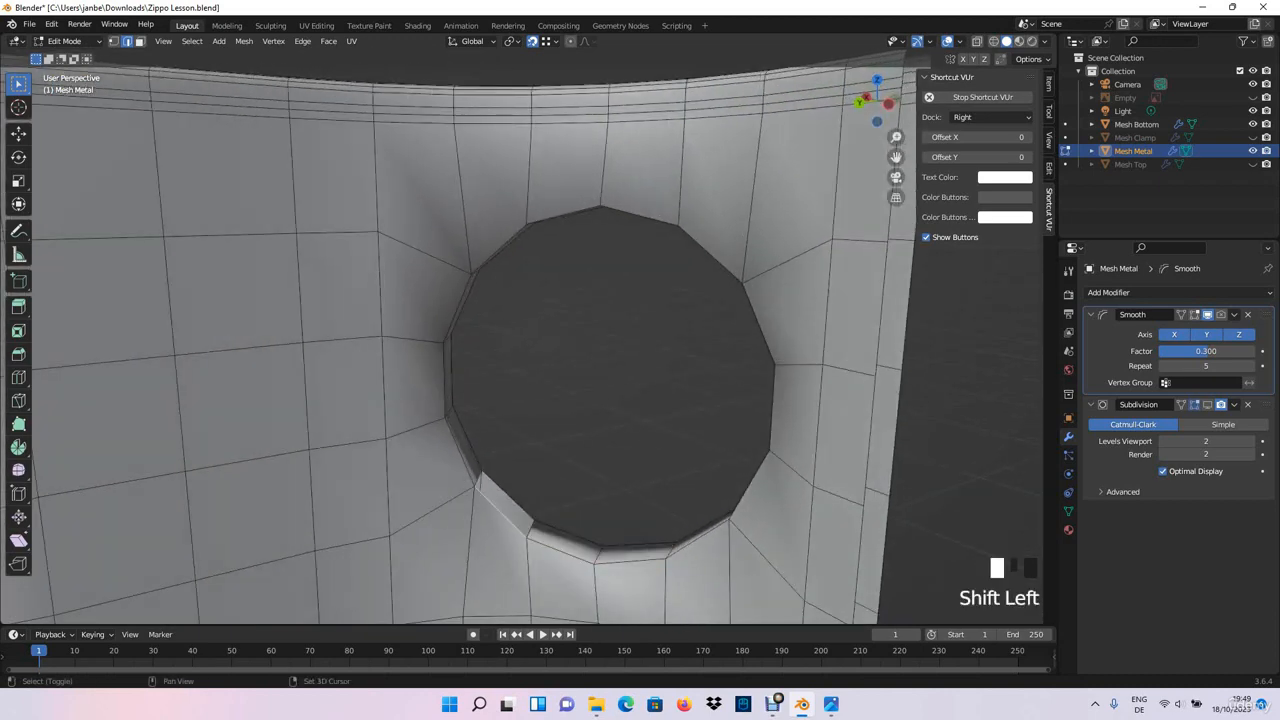
middle_click_drag(509, 498, 590, 450)
- Inspect the hole rims all around the chimney for remaining gaps between the inner and outer walls
scroll(560, 470, "down", 3)
middle_click_drag(590, 450, 596, 442, "shift")
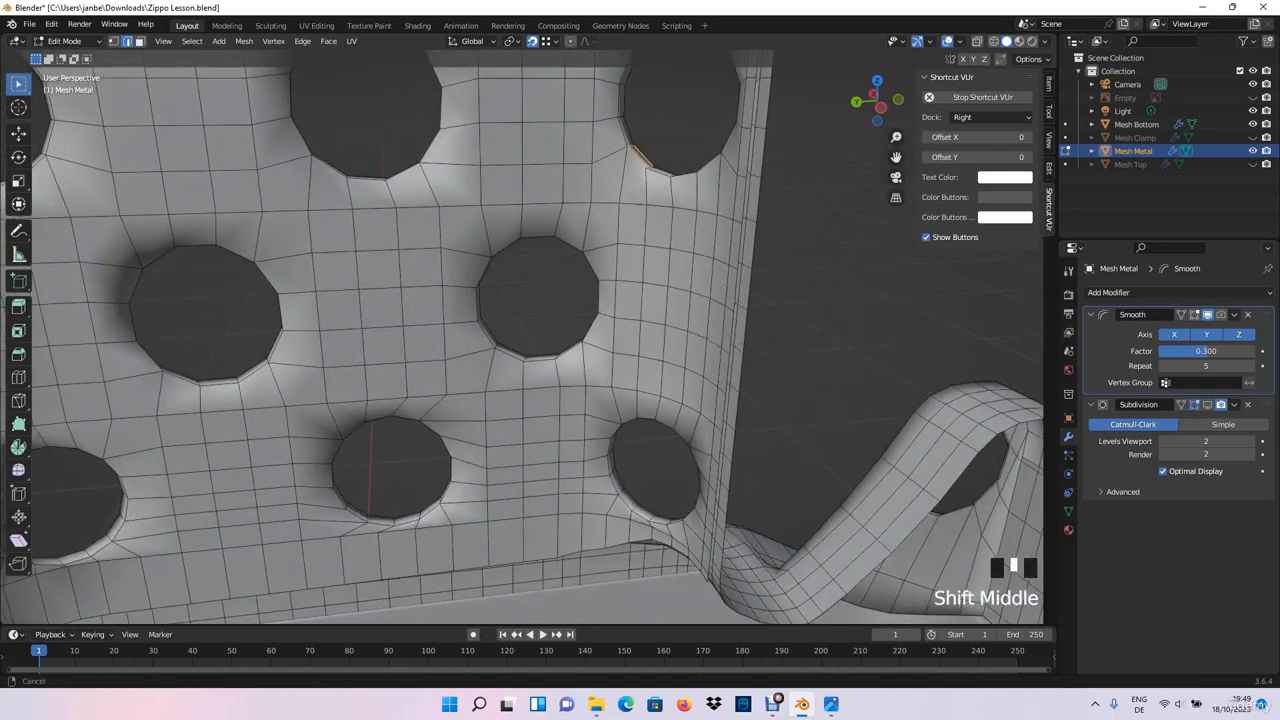
middle_click_drag(500, 442, 752, 470, "shift")
middle_click_drag(752, 470, 805, 520)
middle_click_drag(795, 470, 510, 535, "shift")
middle_click_drag(510, 535, 370, 480)
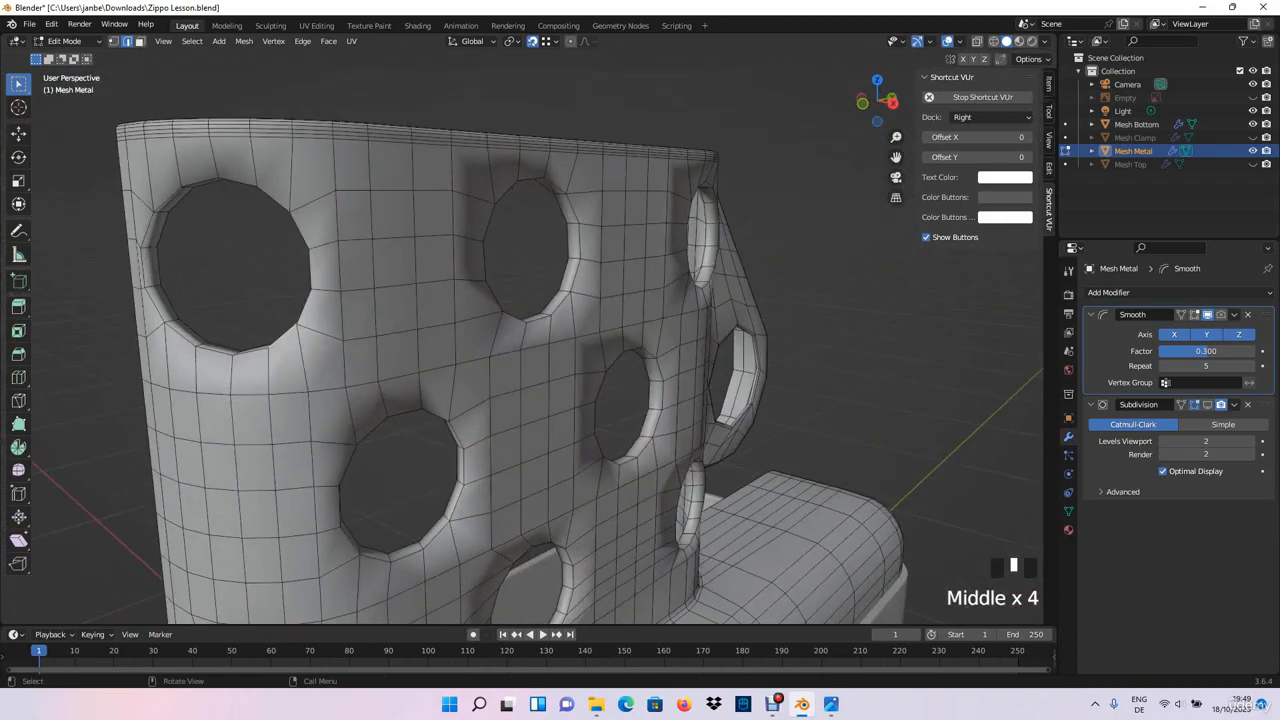
middle_click_drag(450, 480, 415, 460)
scroll(450, 470, "down", 5)
scroll(408, 463, "up", 3)
middle_click_drag(530, 345, 465, 405)
scroll(586, 385, "up", 2)
scroll(515, 406, "up", 3)
left_click(511, 406)
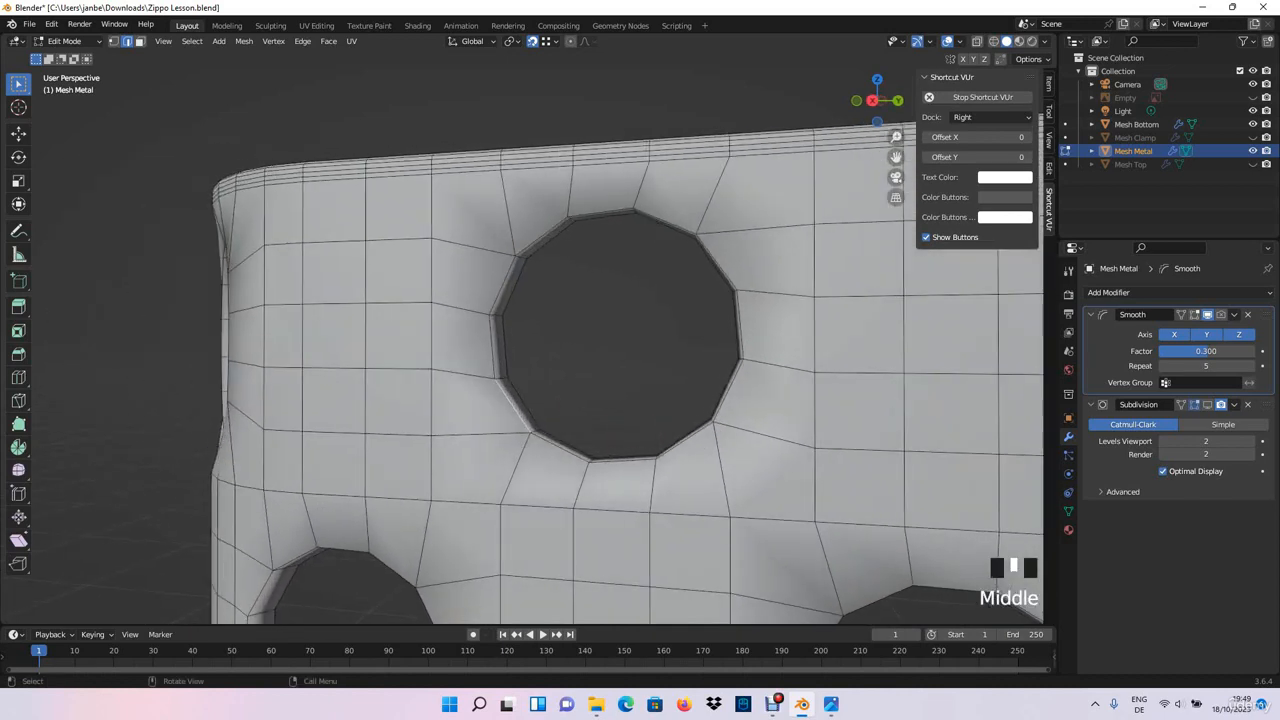
scroll(465, 405, "down", 5)
- Leave Edit Mode and apply Rotation & Scale to the Mesh Metal object
key("Tab")
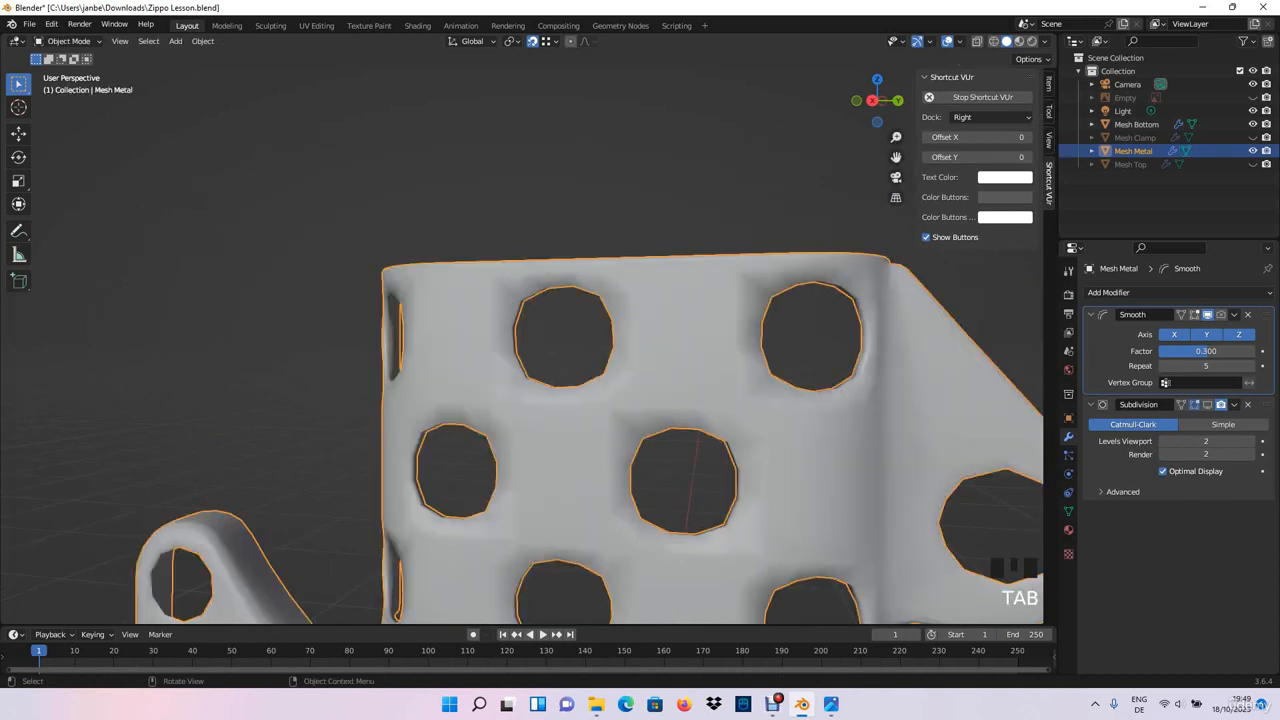
scroll(465, 405, "down", 2)
left_click(370, 390)
middle_click_drag(370, 390, 412, 395)
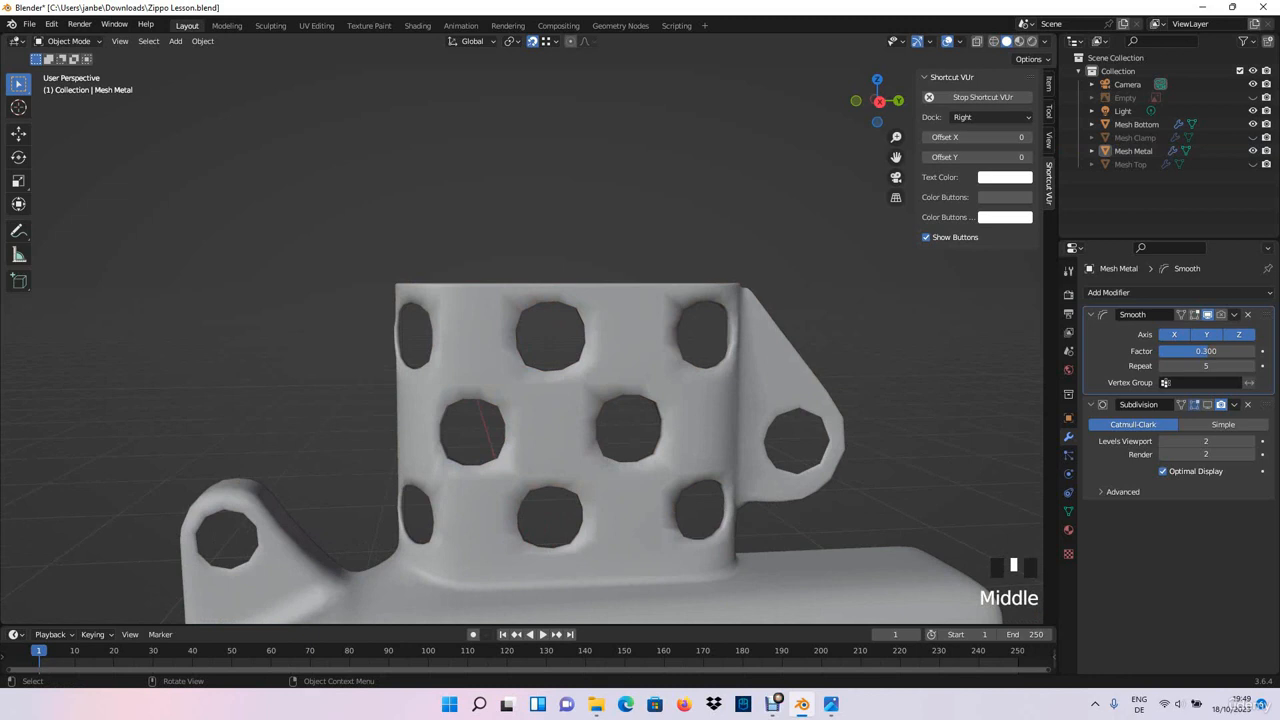
left_click(450, 388)
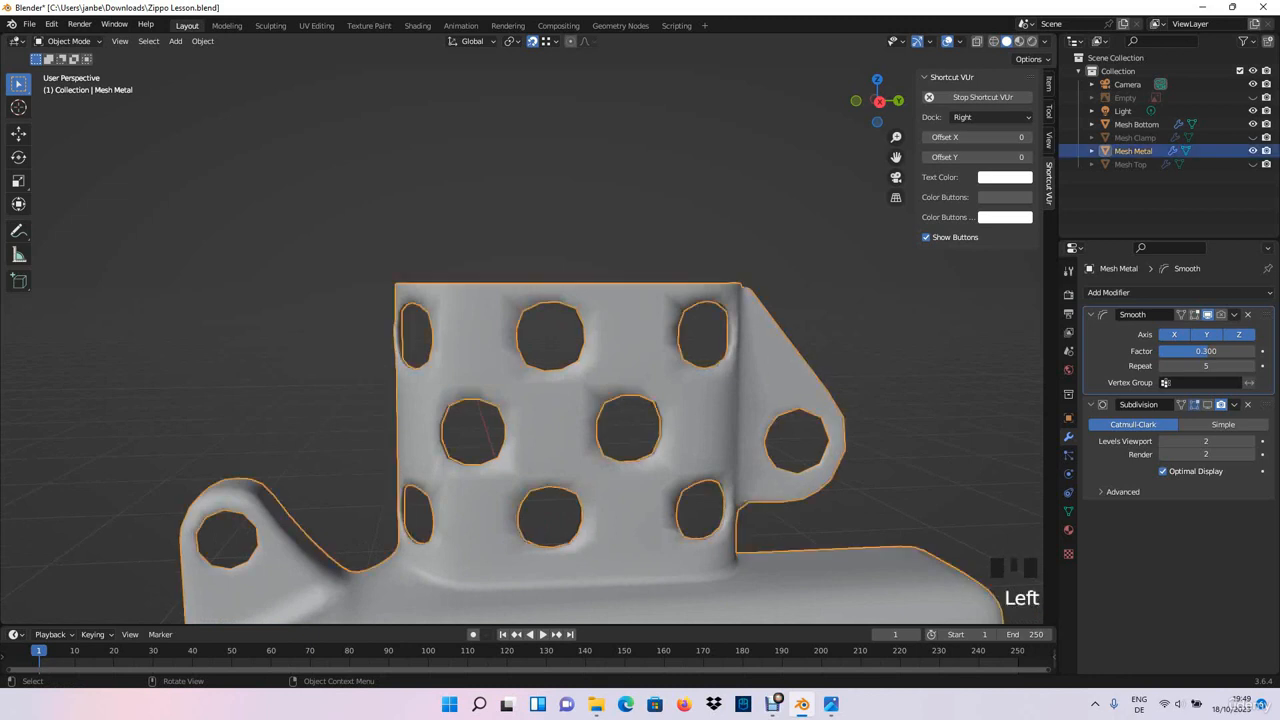
key("ctrl+a")
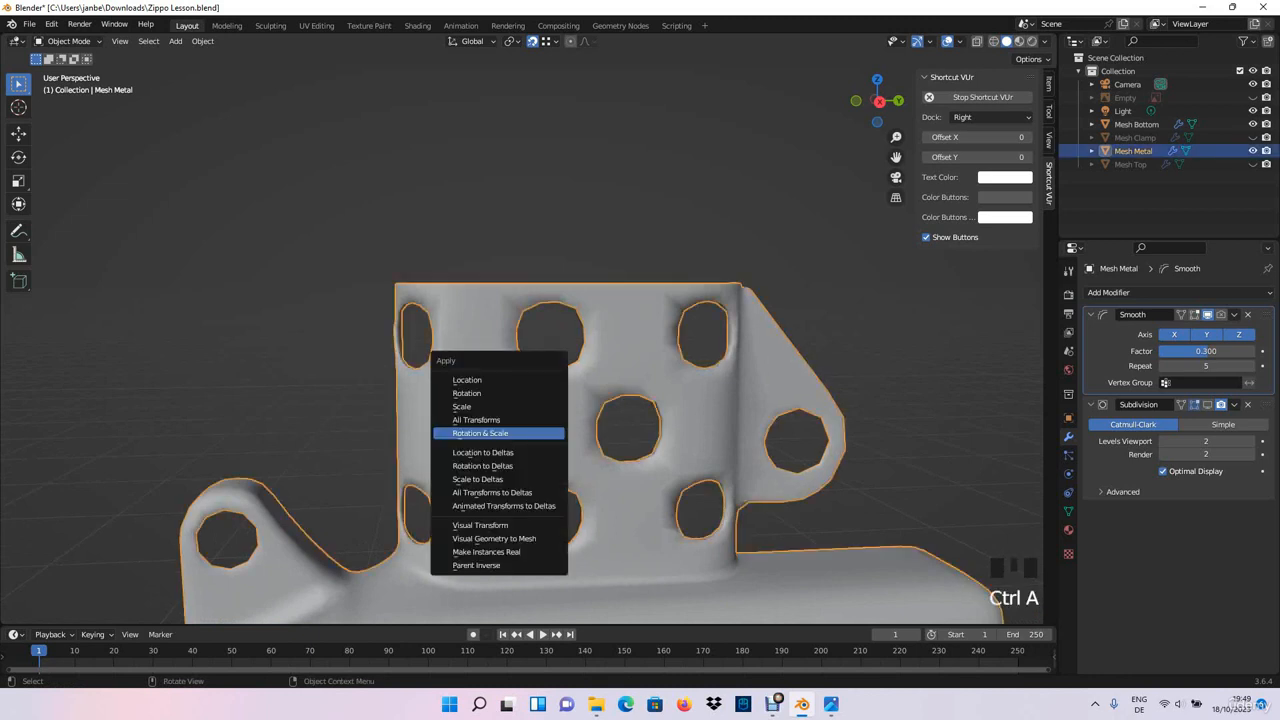
left_click(480, 433)
- In Edit Mode with wireframe shading, select all outer rim edges of the top-row hole on the chimney's rounded corner
key("Tab")
scroll(620, 420, "up", 3)
middle_click_drag(620, 420, 655, 350, "shift")
left_click(553, 284)
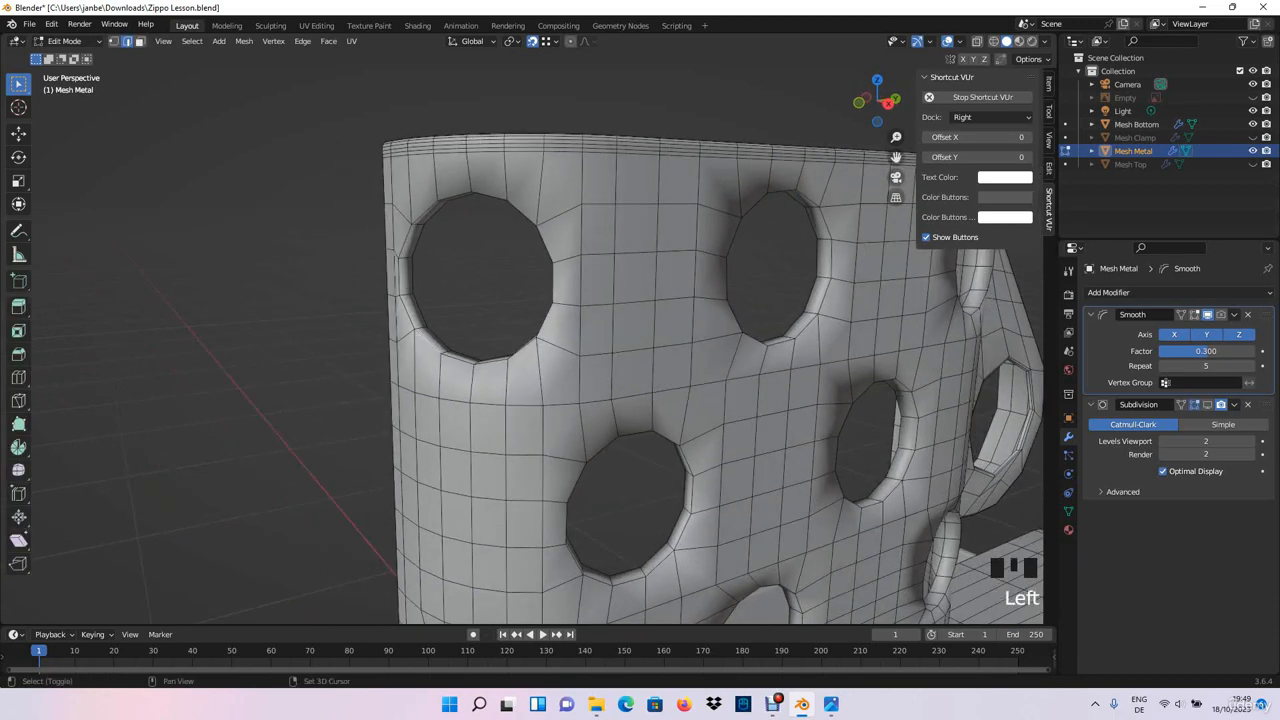
left_click(400, 275, "alt+shift")
left_click(489, 352, "alt+shift")
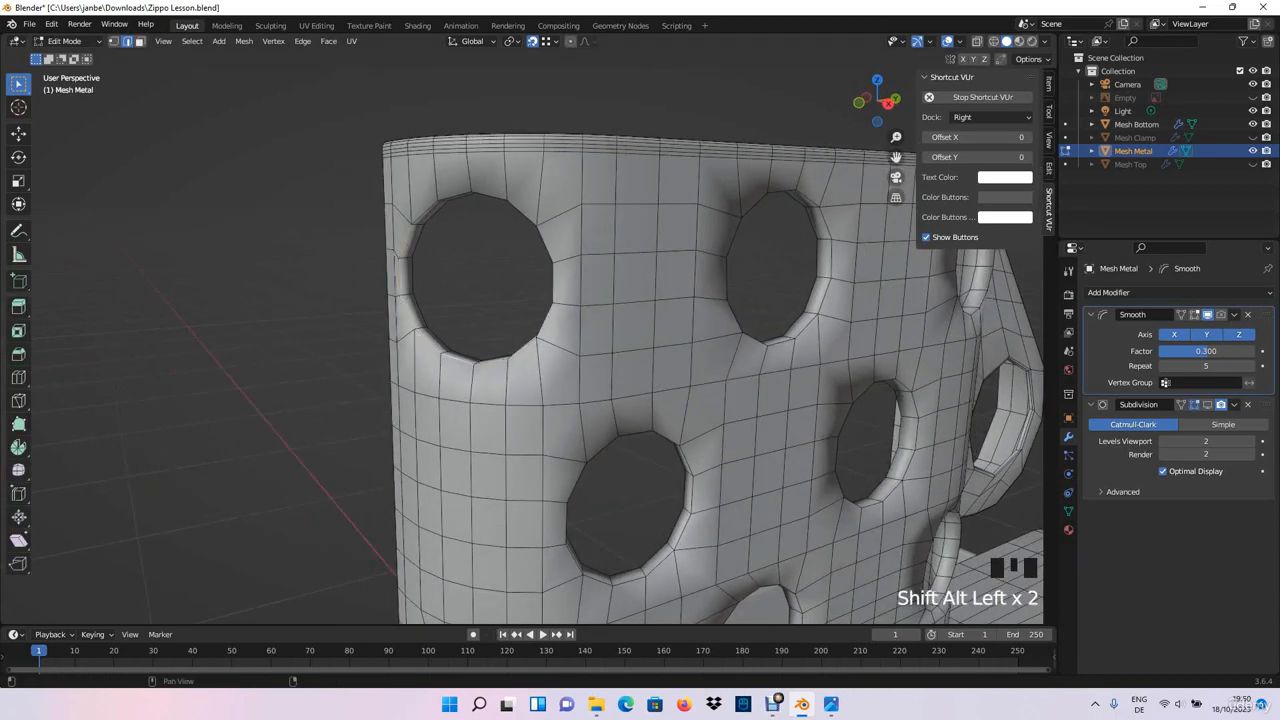
left_click(993, 41)
middle_click_drag(520, 300, 558, 298)
left_click(570, 284, "alt+shift")
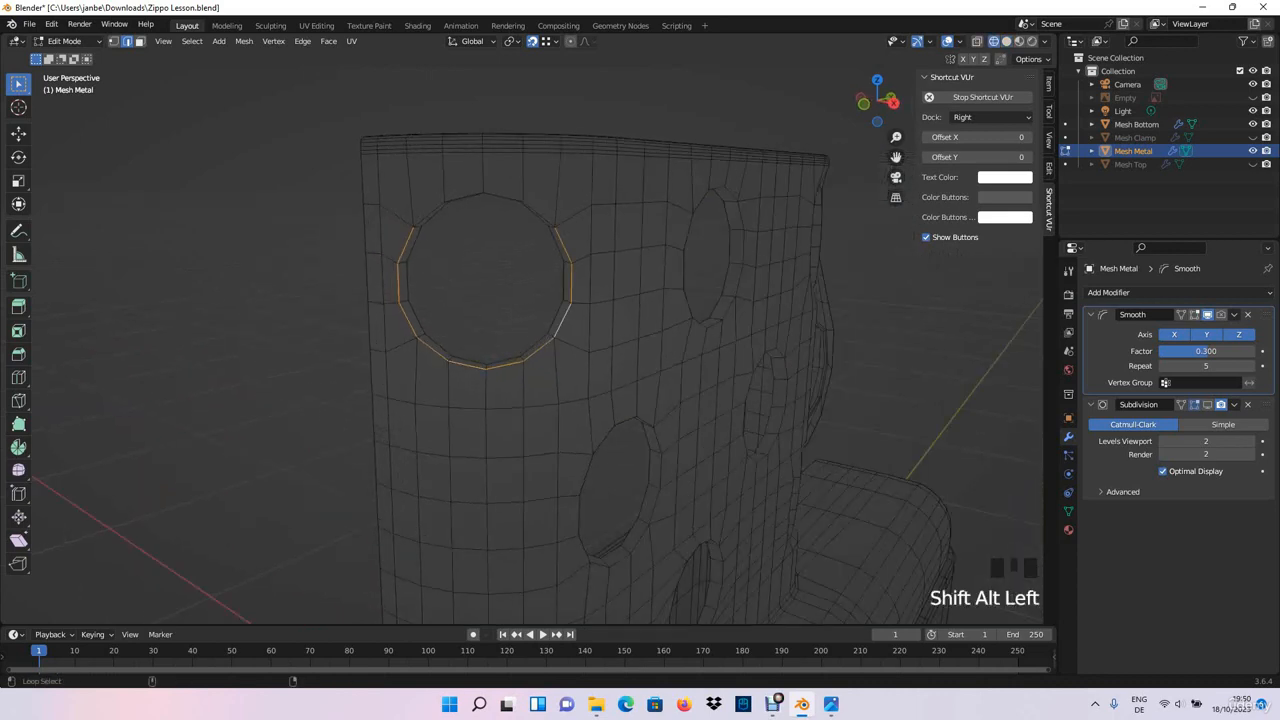
left_click(534, 217, "alt+shift")
- Add the complete outer rim of the top-row hole in the middle of the flat side to the edge selection
middle_click_drag(534, 230, 442, 232)
left_click(852, 383, "alt+shift")
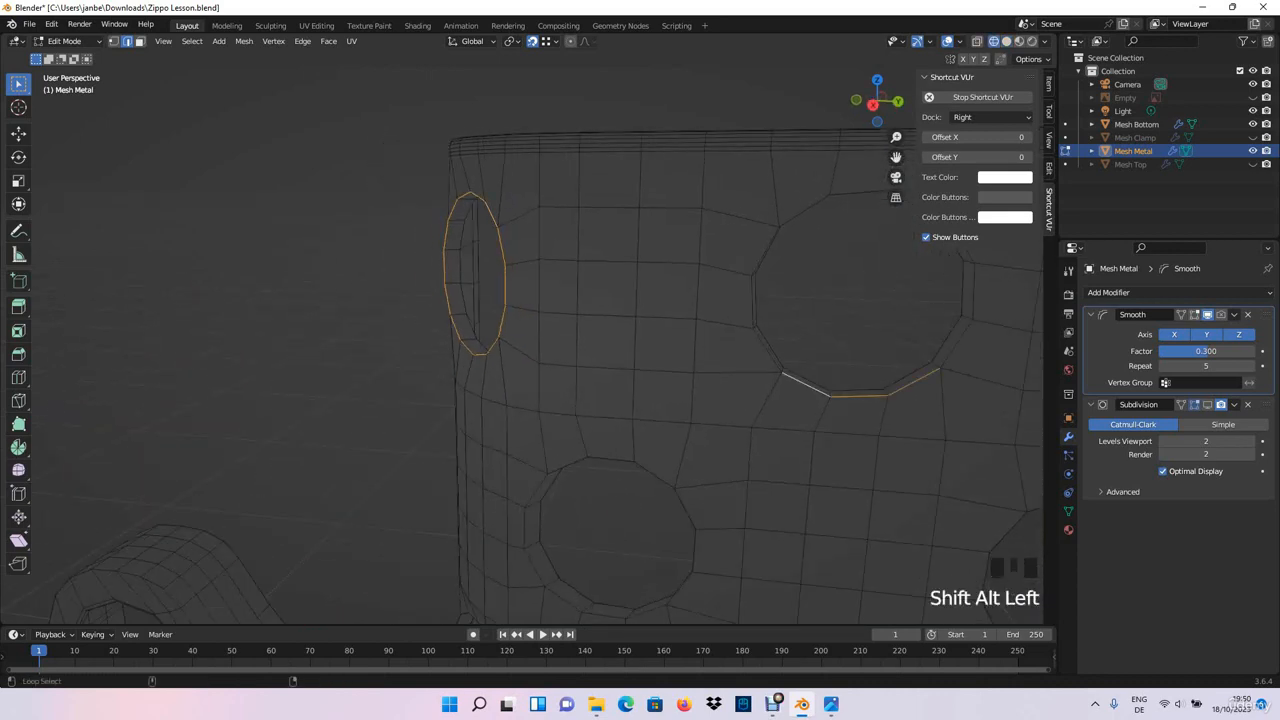
left_click(760, 290, "alt+shift")
middle_click_drag(760, 290, 712, 300, "shift")
left_click(800, 198, "alt+shift")
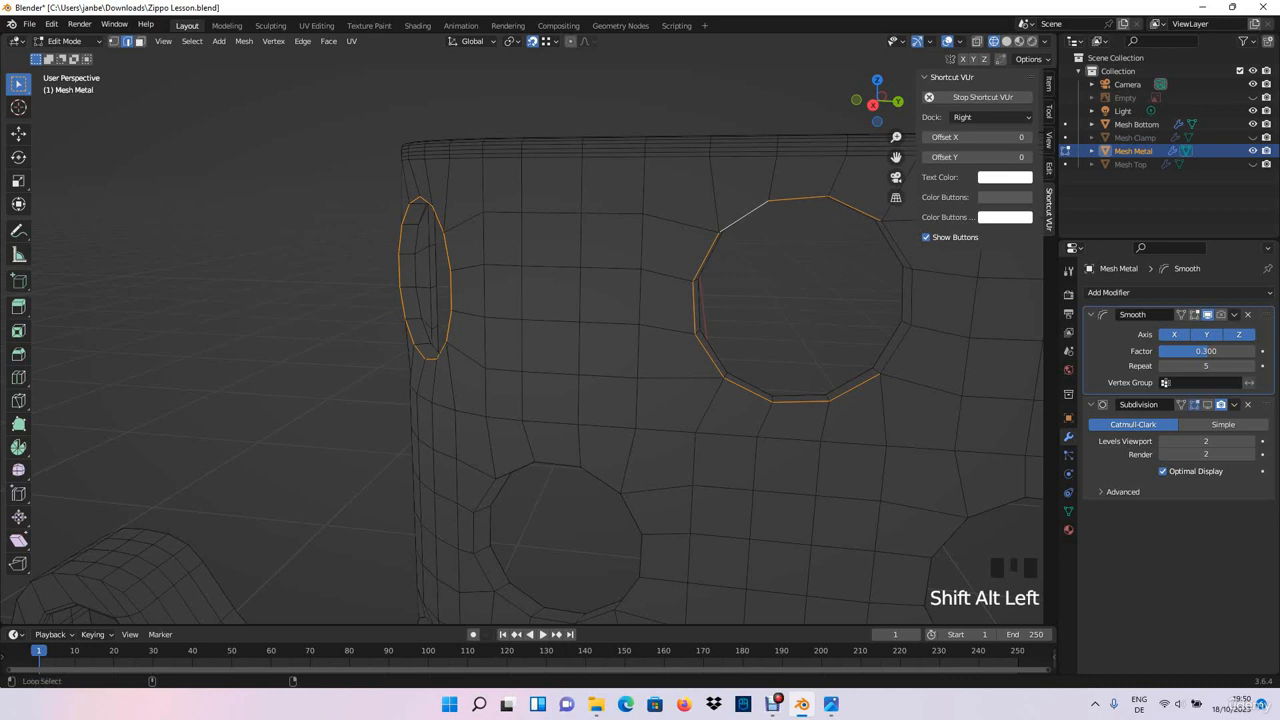
left_click(892, 299, "alt+shift")
- Add the outer rim edges of the middle-row hole nearest the hinge bracket to the selection
middle_click_drag(892, 299, 557, 222, "shift")
left_click(605, 525, "alt+shift")
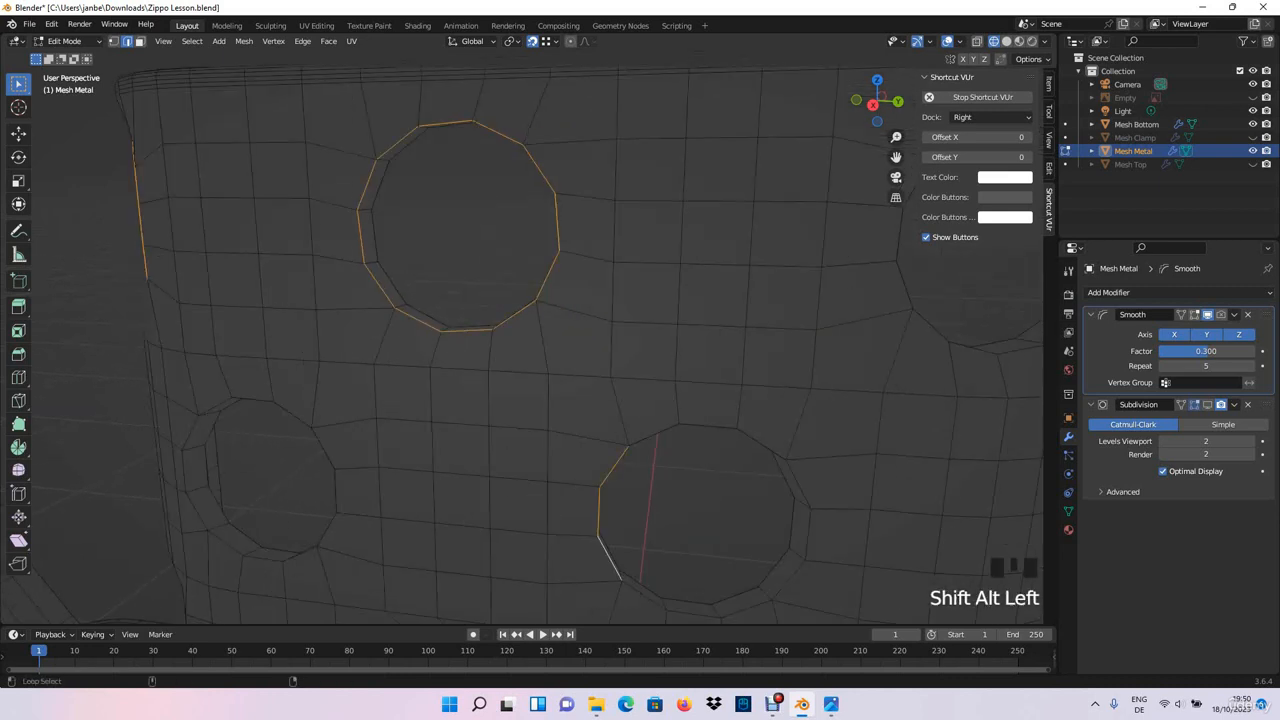
left_click(655, 435, "alt+shift")
left_click(808, 534, "alt+shift")
left_click(695, 612, "alt+shift")
- Extend the edge selection with the full outer rim of the top-row hole beside the hinge bracket
middle_click_drag(705, 585, 505, 622, "shift")
left_click(752, 391, "alt+shift")
left_click(893, 290, "alt+shift")
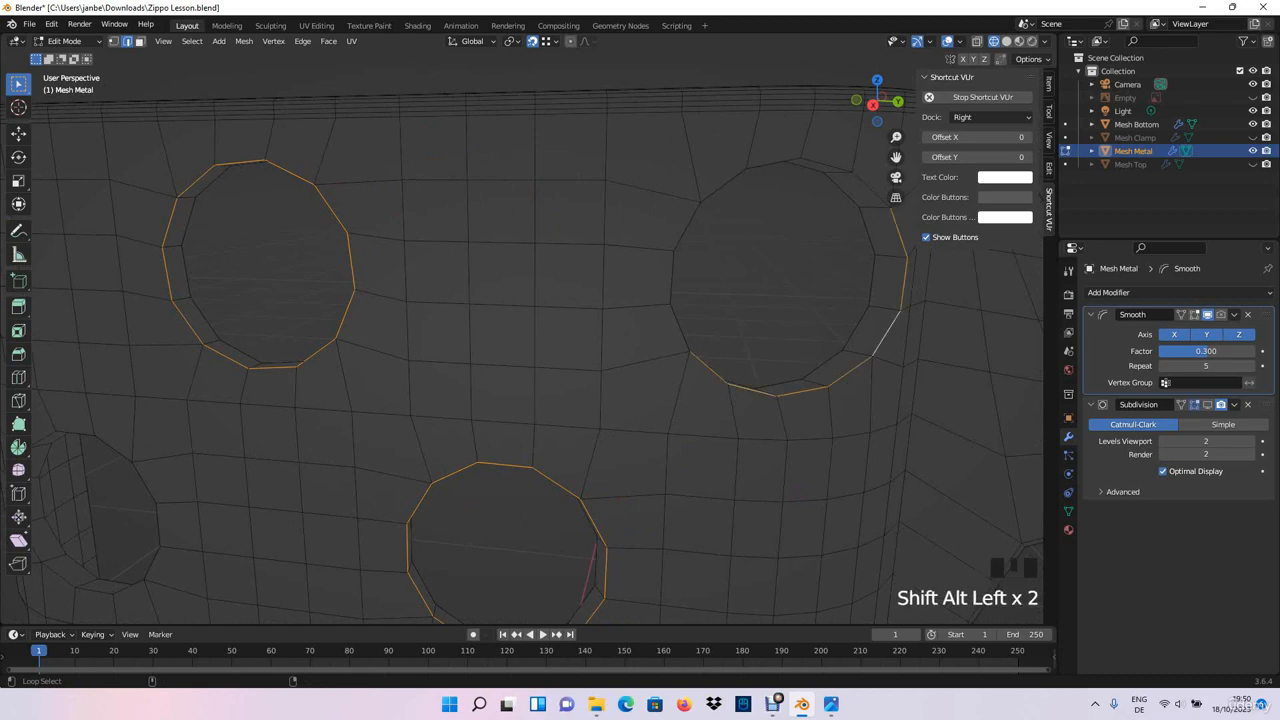
left_click(780, 162, "alt+shift")
left_click(688, 225, "alt+shift")
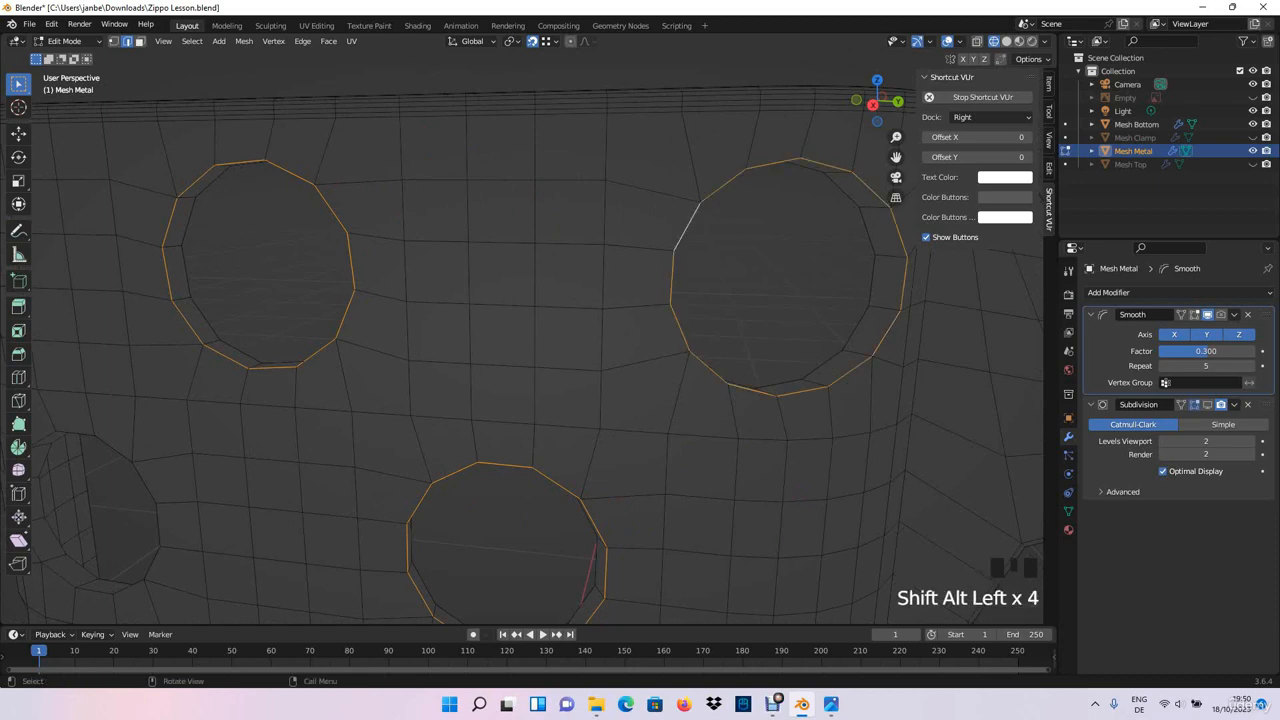
- Add the outer rim edges of the bottom-row hole on the hinge-bracket side to the selection
middle_click_drag(600, 520, 430, 270, "shift")
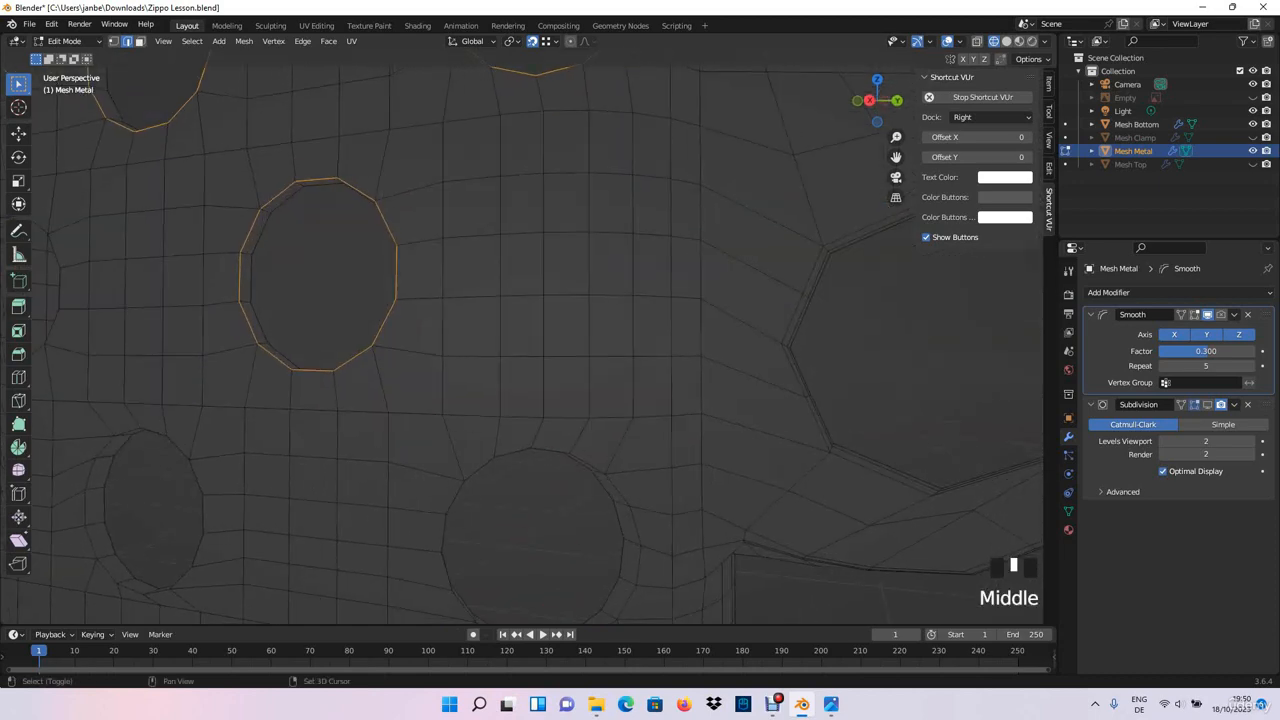
left_click(545, 452, "alt+shift")
left_click(632, 525, "alt+shift")
middle_click_drag(632, 525, 649, 385, "shift")
left_click(570, 497, "alt+shift")
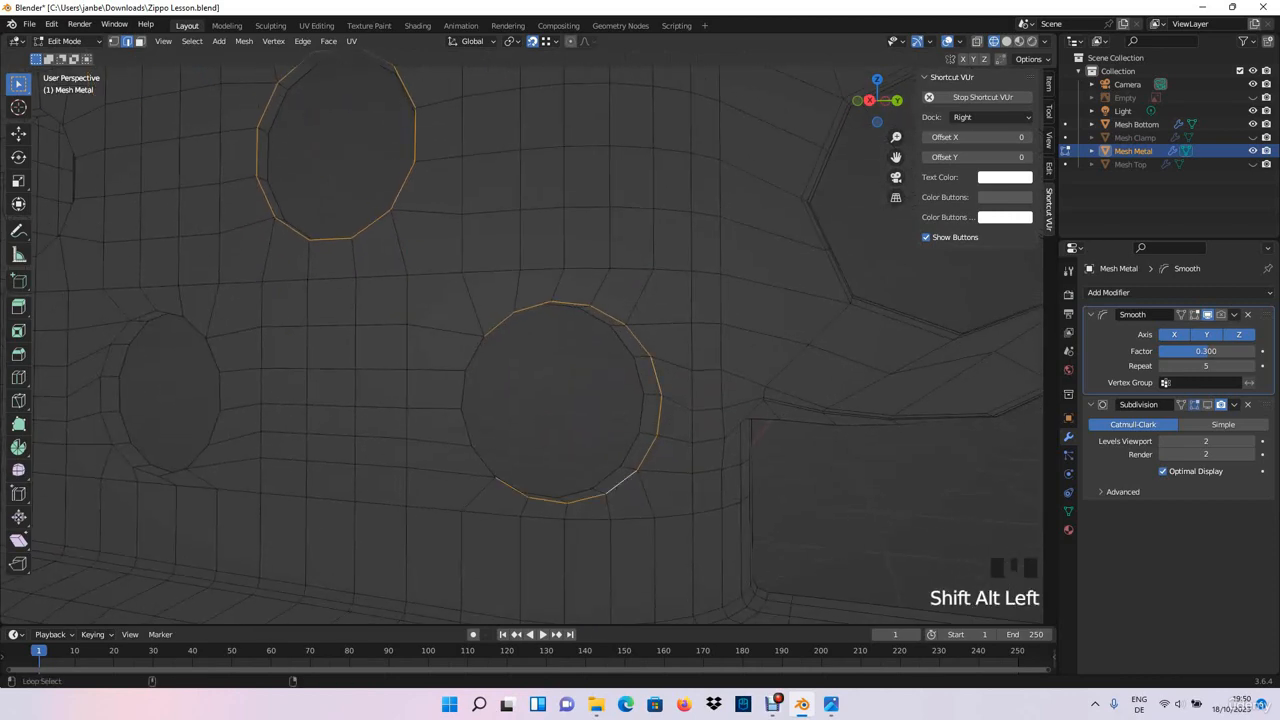
left_click(478, 455, "alt+shift")
- Add the complete outer rim of the central bottom-row hole to the edge selection
middle_click_drag(478, 455, 580, 445, "shift")
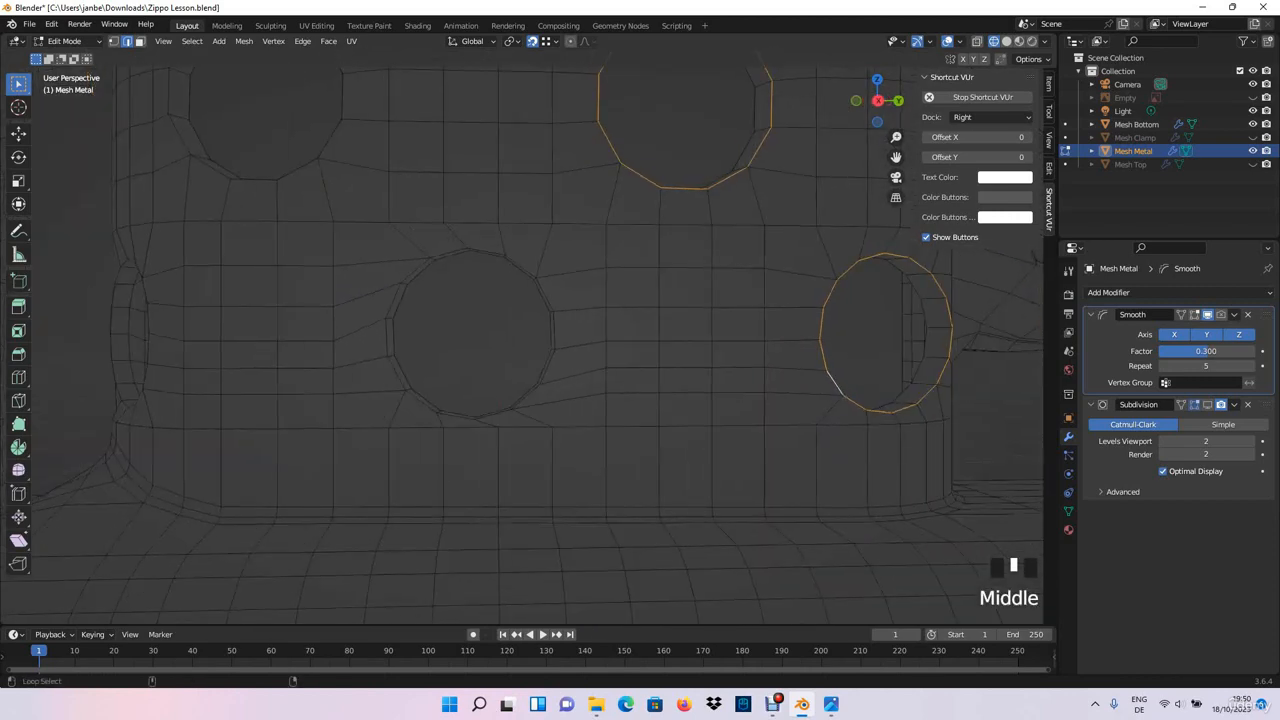
left_click(460, 410, "alt+shift")
left_click(547, 365, "alt+shift")
left_click(416, 273, "alt+shift")
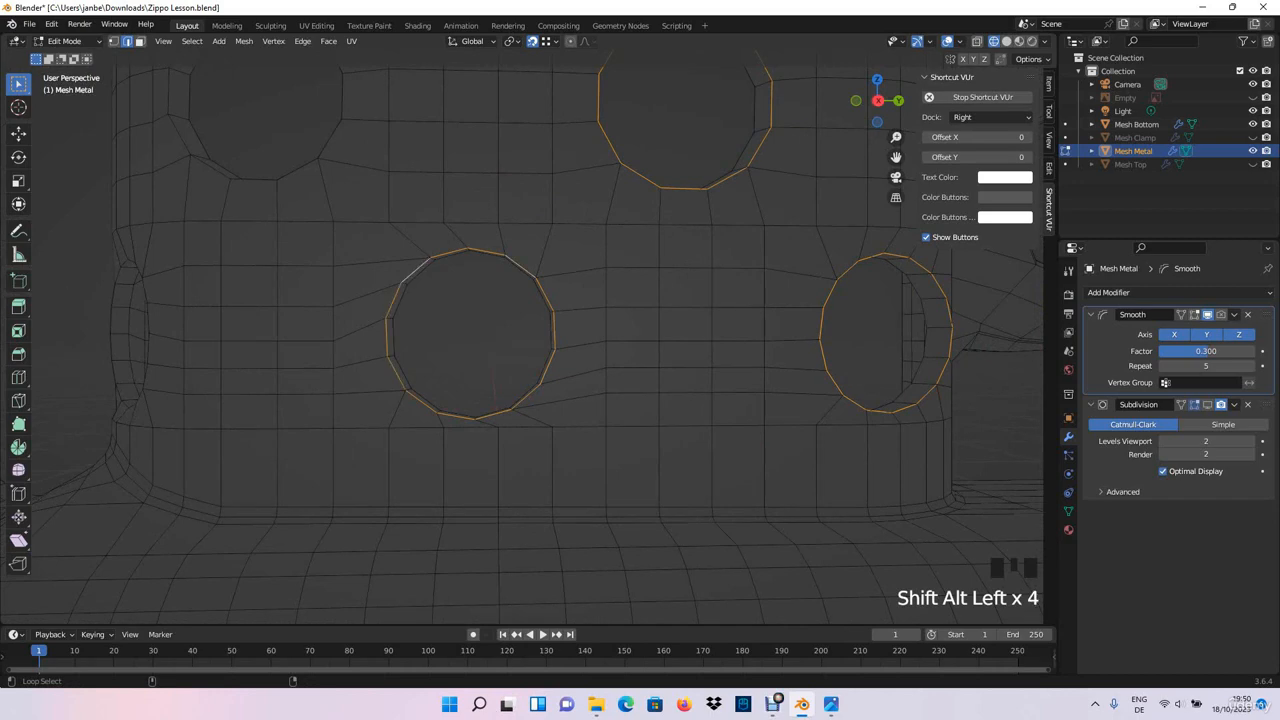
- Add the complete outer rim of the bottom-row hole farthest from the hinge bracket to the edge selection
middle_click_drag(416, 275, 510, 282)
middle_click_drag(510, 282, 638, 319, "shift")
left_click(410, 330, "alt+shift")
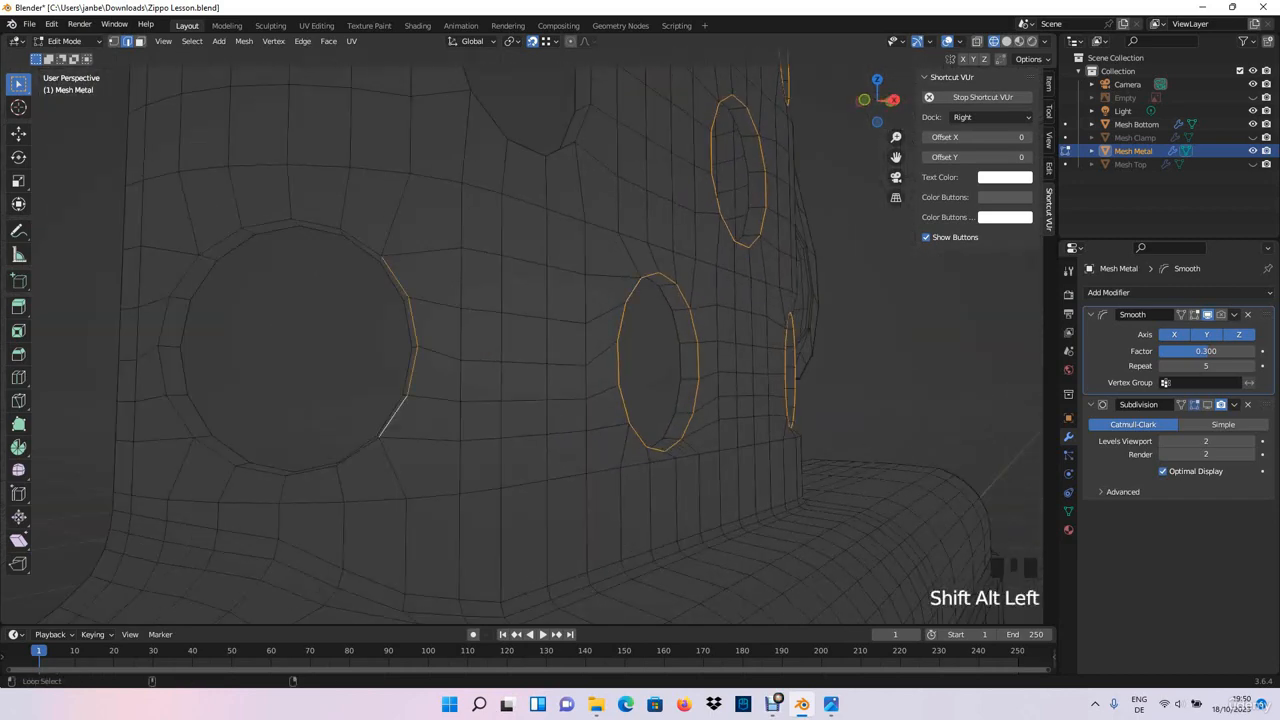
left_click(295, 222, "alt+shift")
left_click(183, 278, "alt+shift")
left_click(216, 454, "alt+shift")
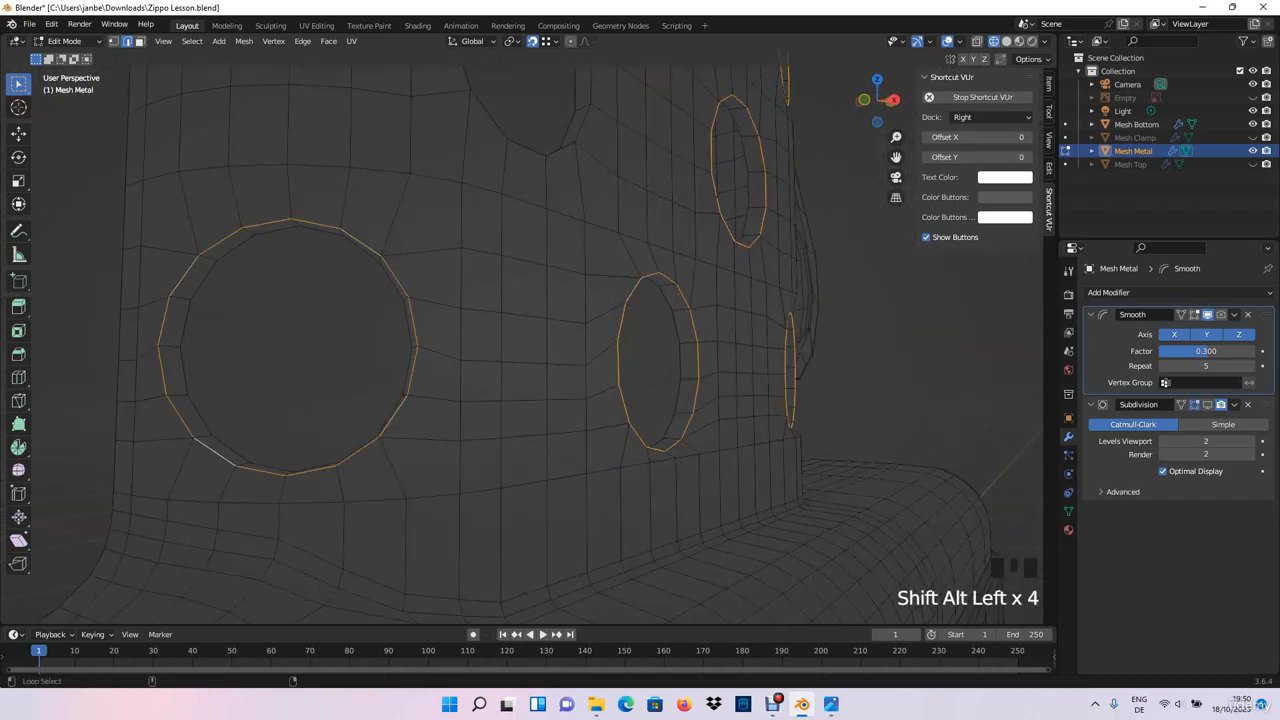
- Add the outer rim edges of the middle-row hole farthest from the hinge bracket to the selection
scroll(400, 360, "down", 4)
middle_click_drag(480, 320, 444, 322)
left_click(495, 265, "alt+shift")
scroll(497, 262, "up", 3)
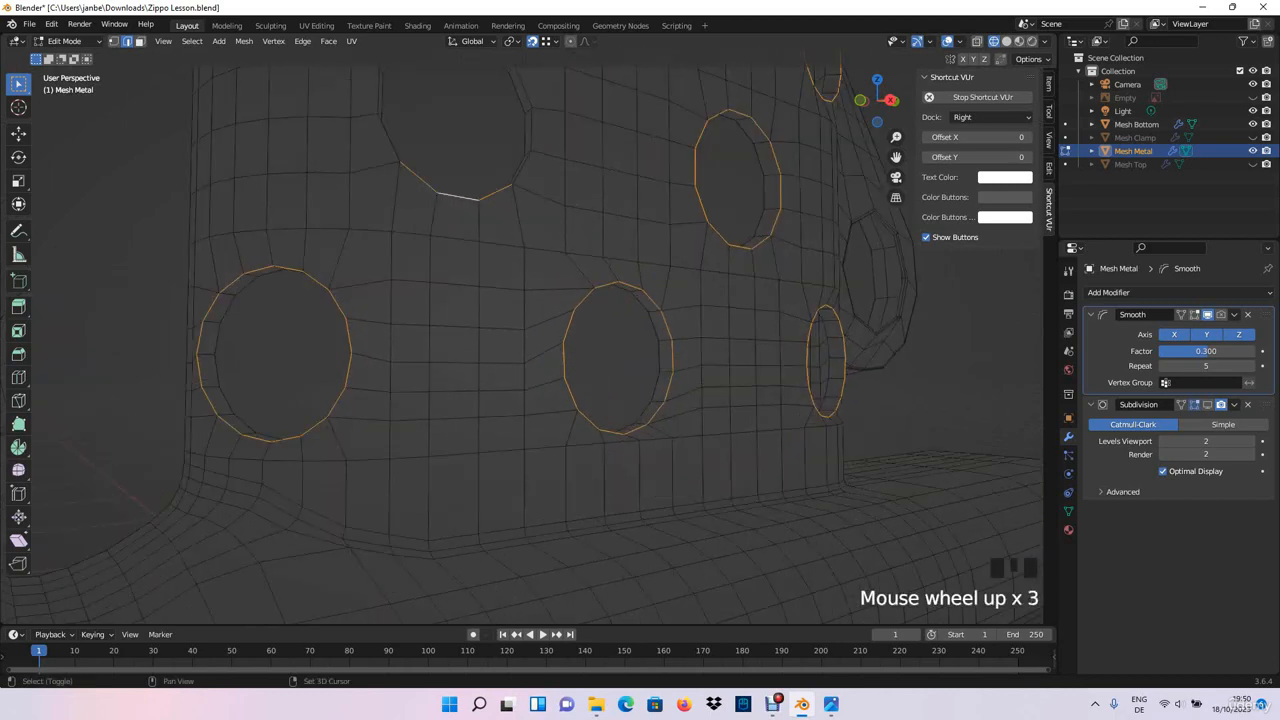
middle_click_drag(505, 225, 534, 333, "shift")
left_click(560, 232, "alt+shift")
left_click(527, 153, "alt+shift")
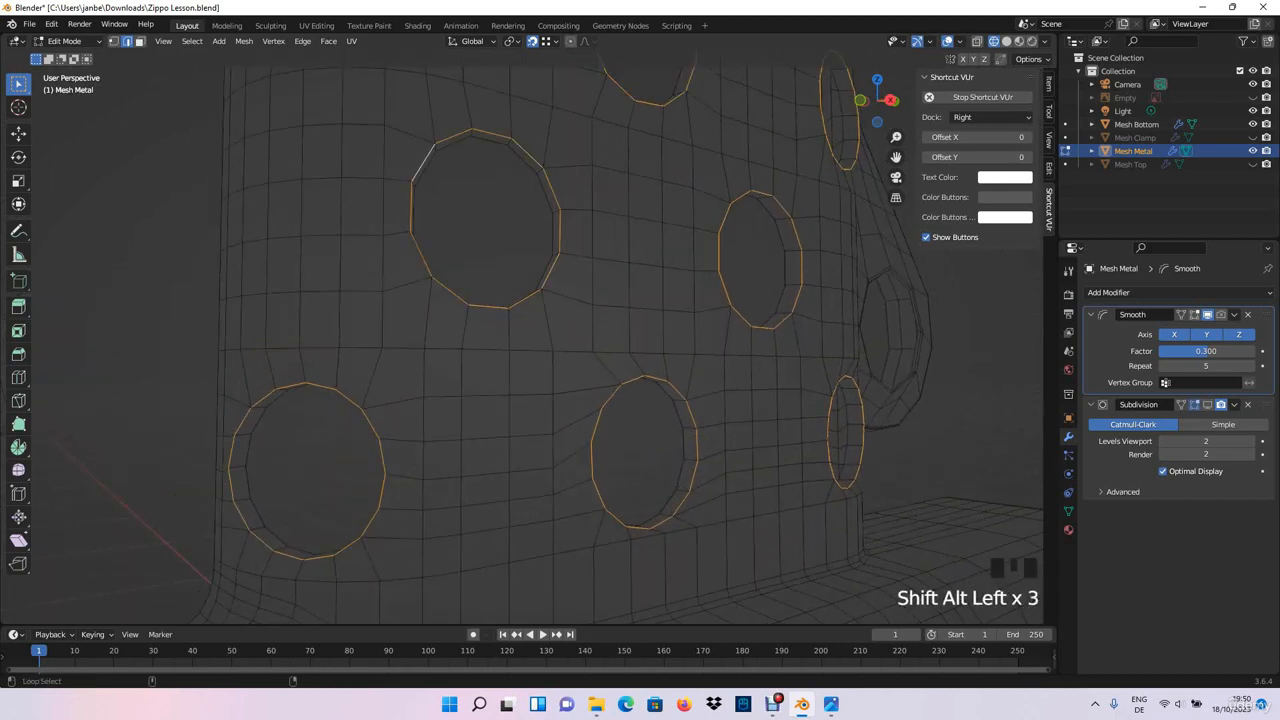
- Bevel all selected outer hole rims with 2 segments and a width of about 0.0059 m
scroll(520, 330, "down", 4)
middle_click_drag(520, 330, 600, 320)
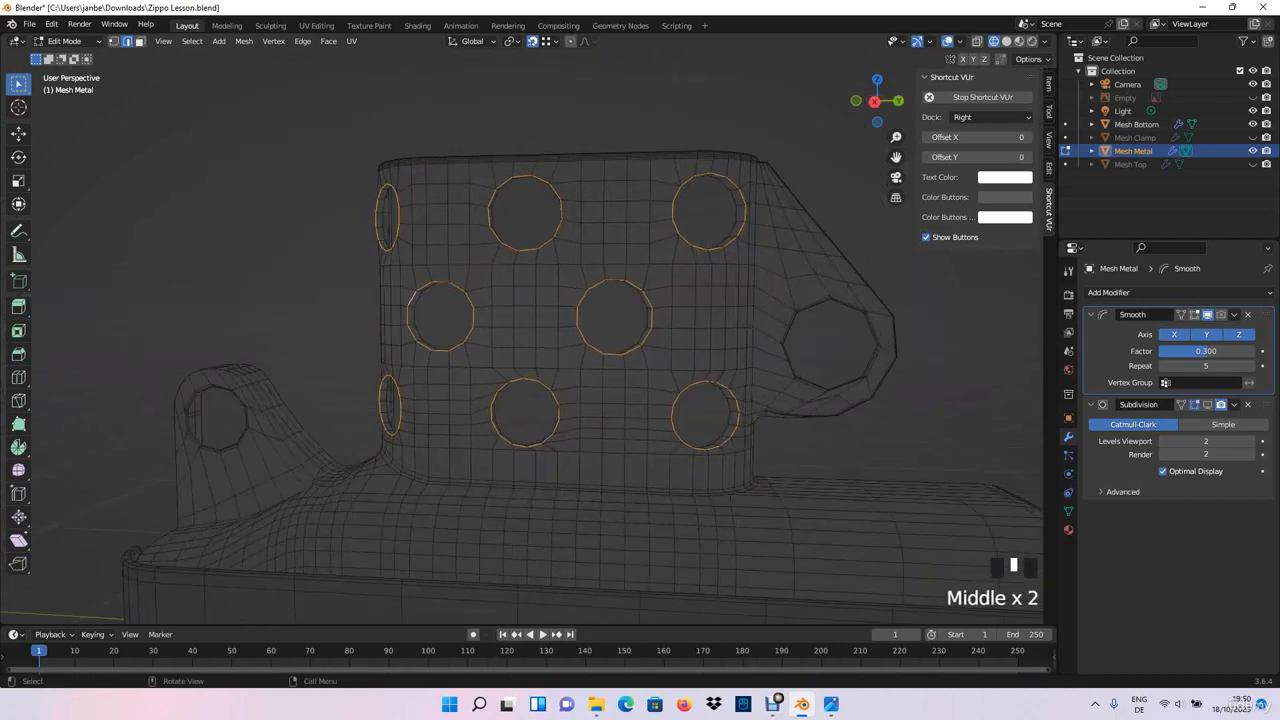
scroll(600, 320, "up", 2)
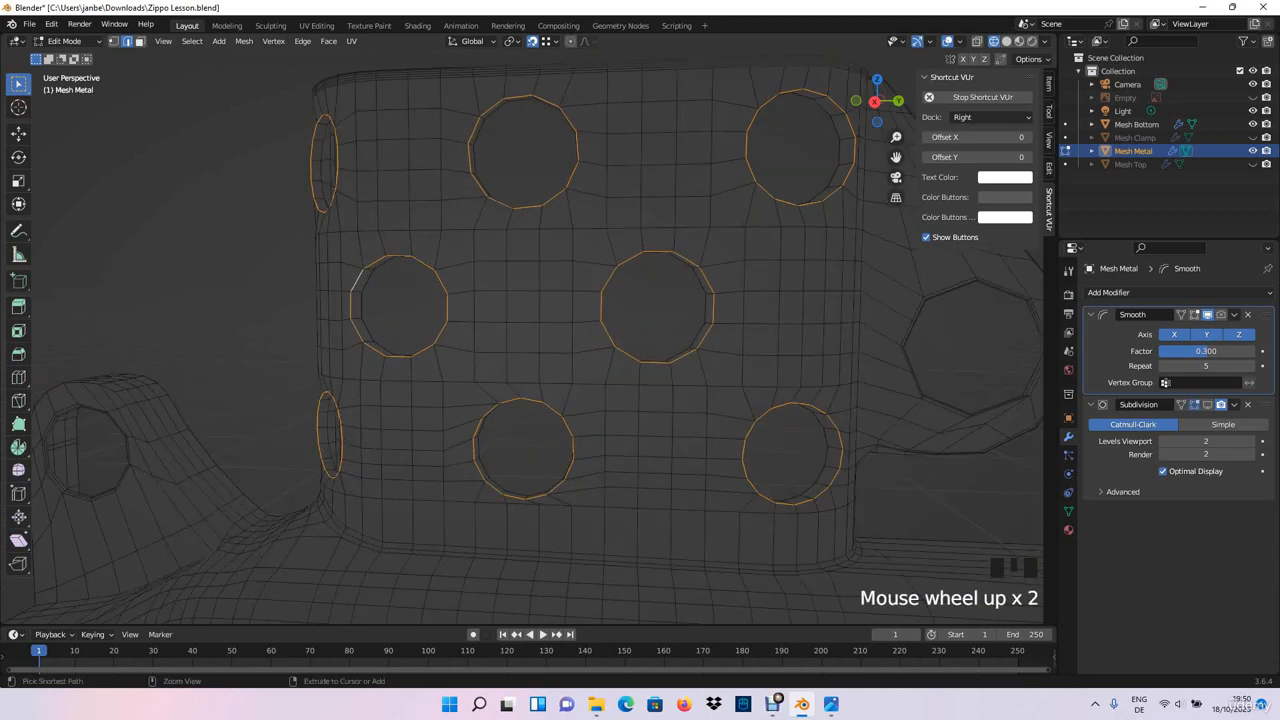
key("ctrl+b")
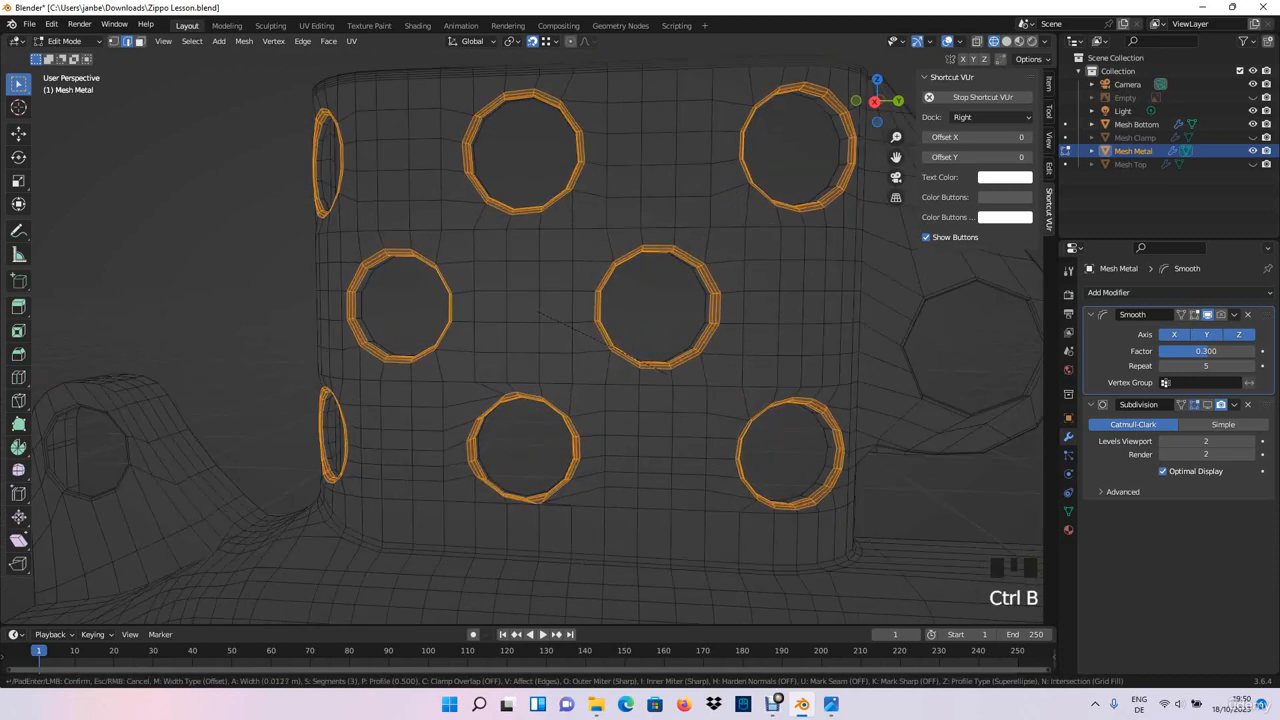
scroll(656, 368, "down", 1)
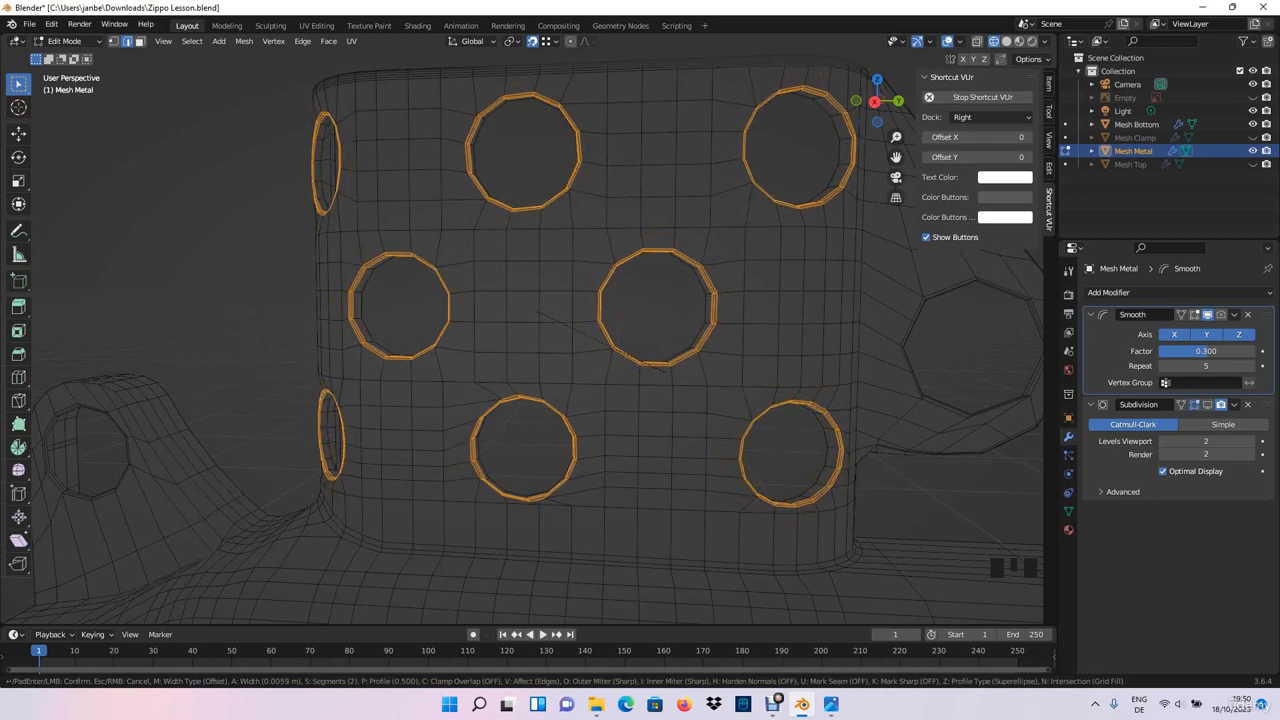
left_click(665, 372)
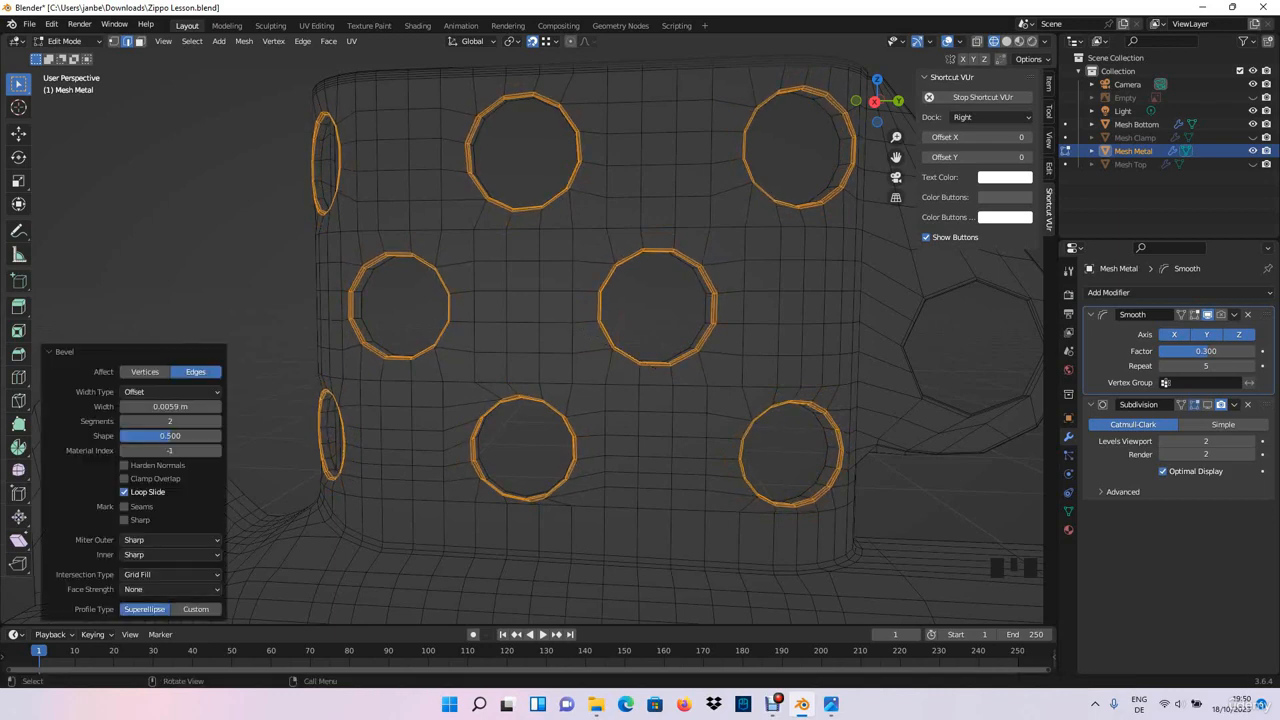
scroll(665, 372, "up", 5)
middle_click_drag(665, 372, 605, 372)
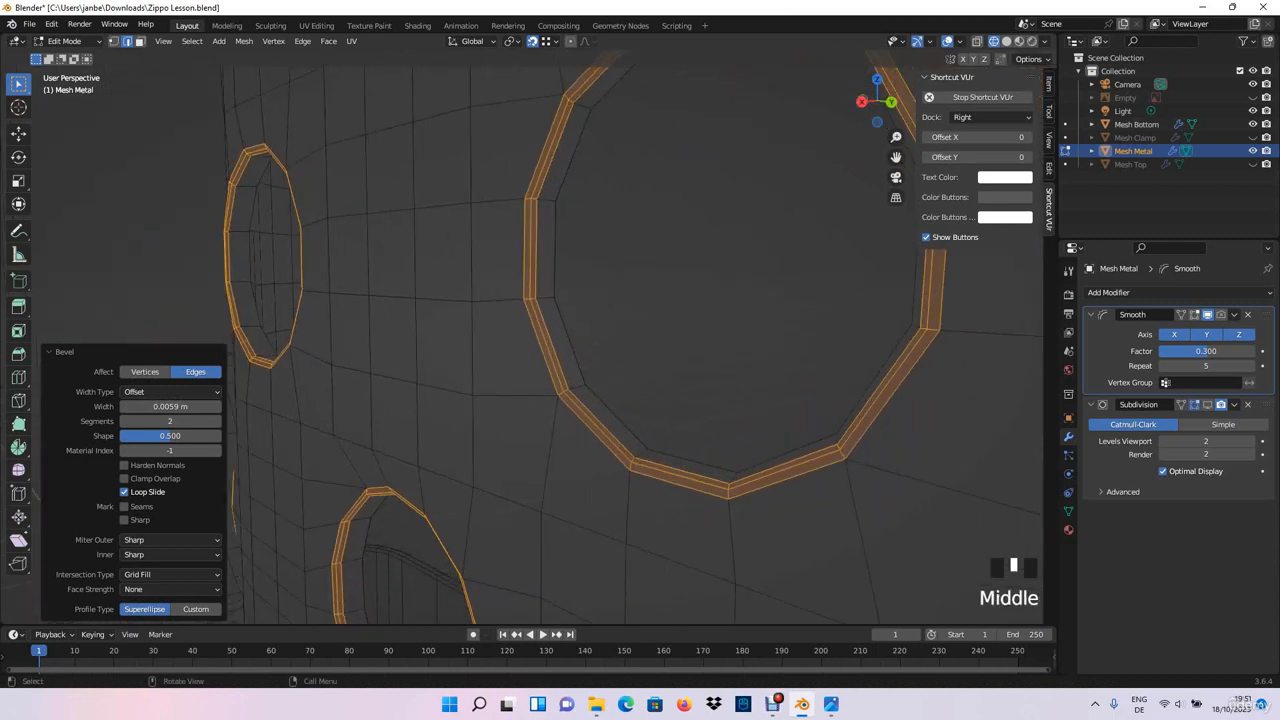
middle_click_drag(560, 350, 370, 325)
middle_click_drag(370, 325, 540, 355, "shift")
scroll(530, 352, "down", 3)
left_click(522, 349)
left_click(519, 300, "alt+shift")
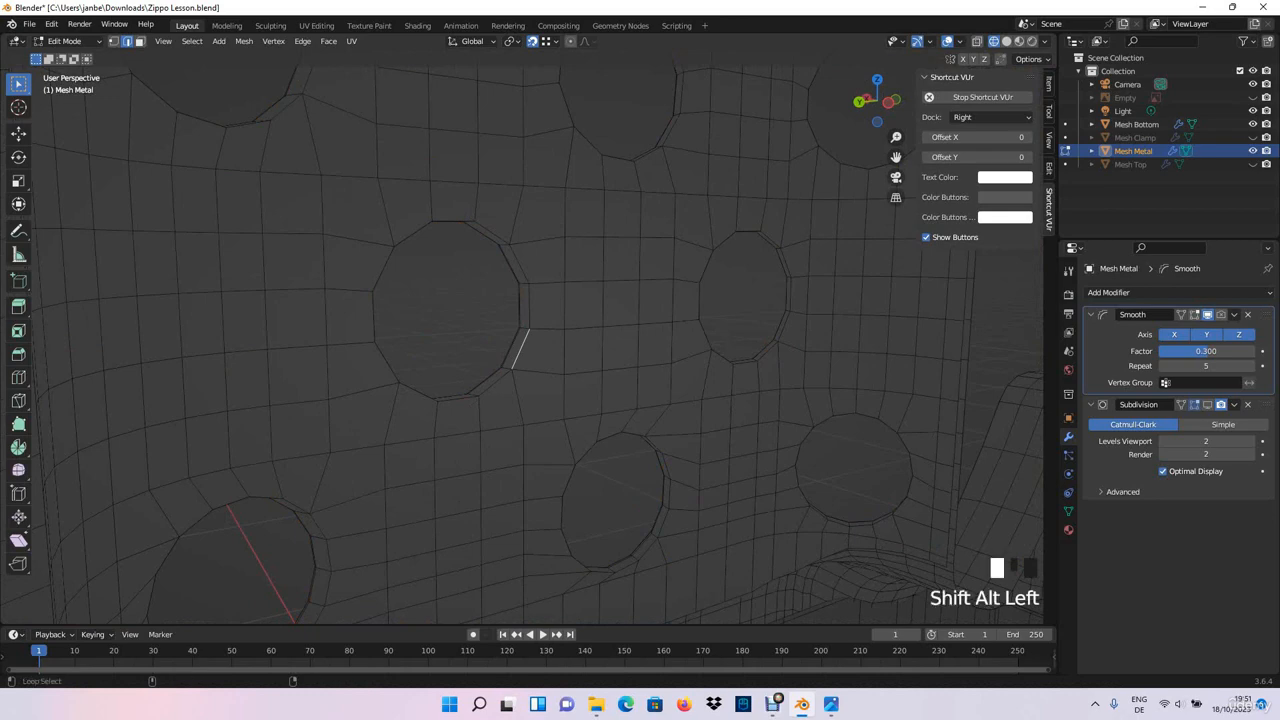
left_click(488, 231, "alt+shift")
left_click(386, 268, "alt+shift")
left_click(417, 391, "alt+shift")
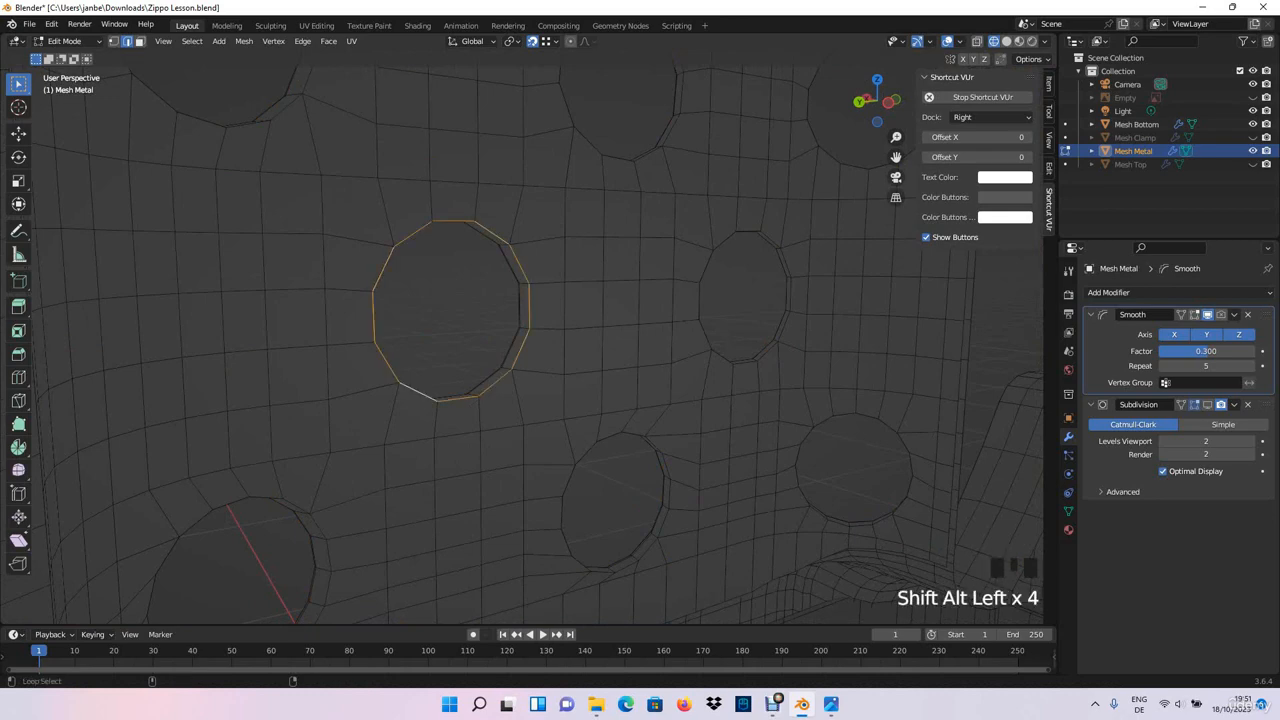
left_click(658, 470, "alt+shift")
scroll(520, 340, "down", 3)
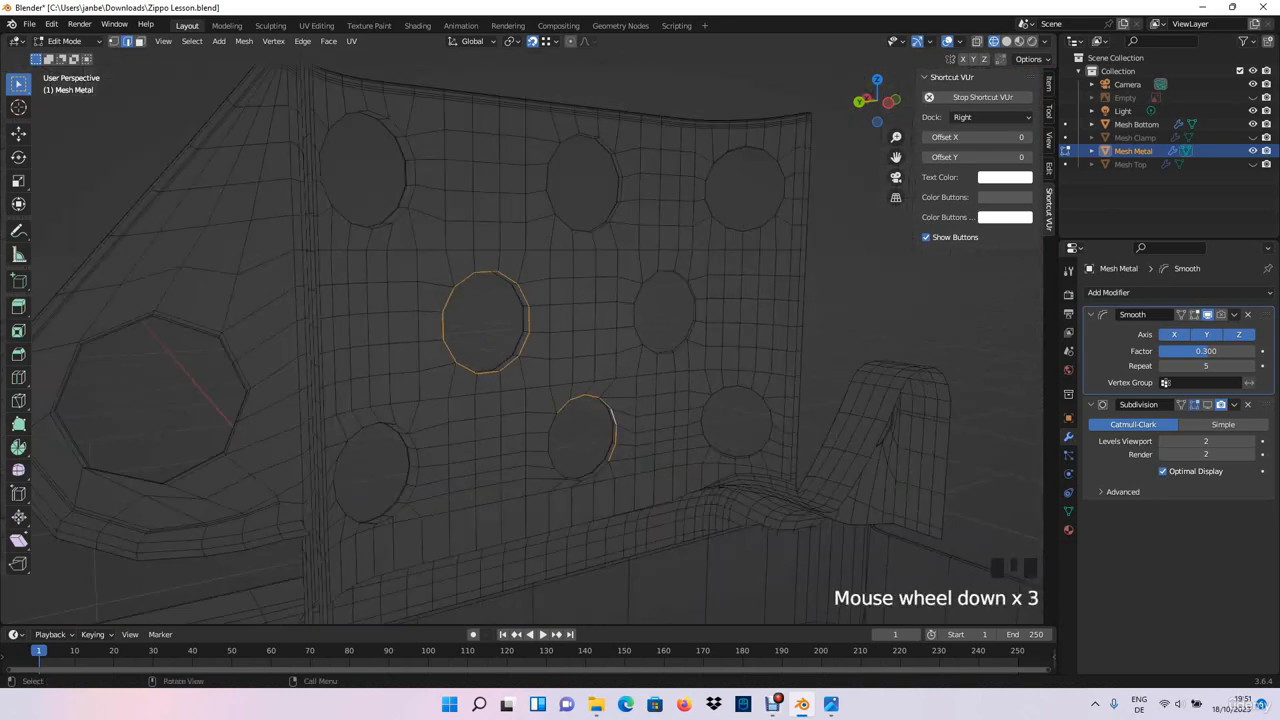
scroll(520, 340, "down", 2)
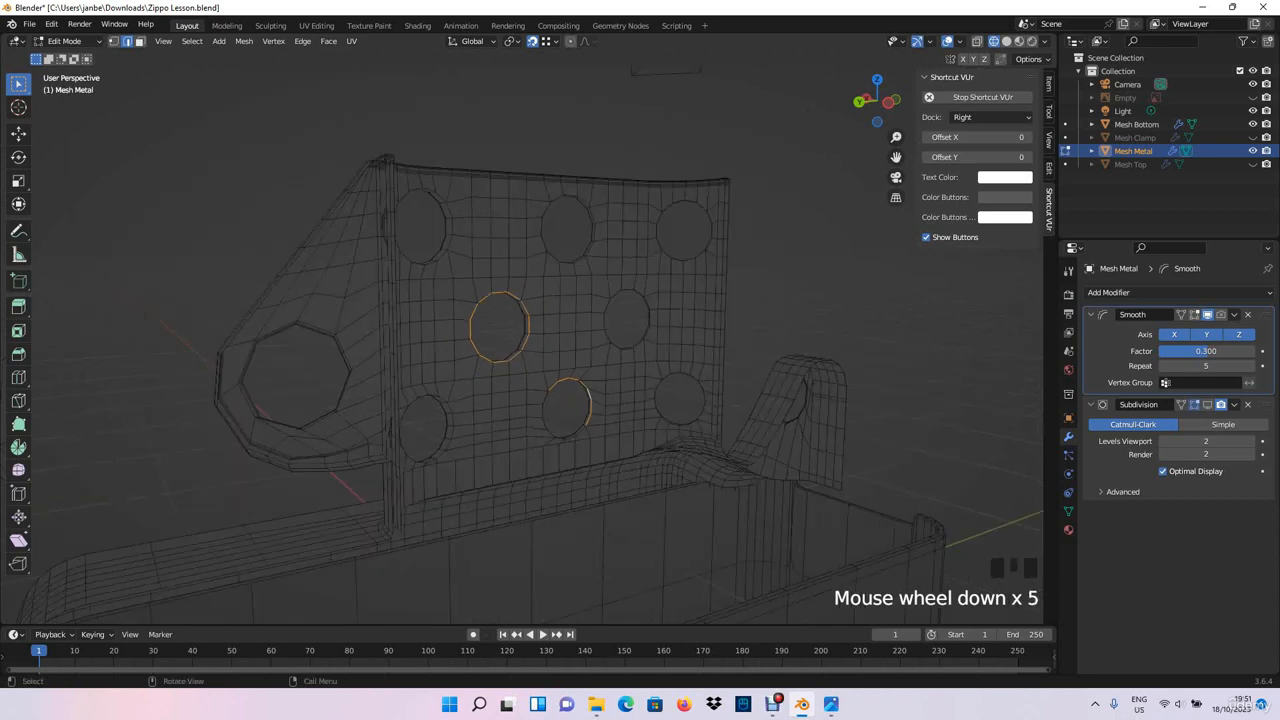
left_click(725, 302)
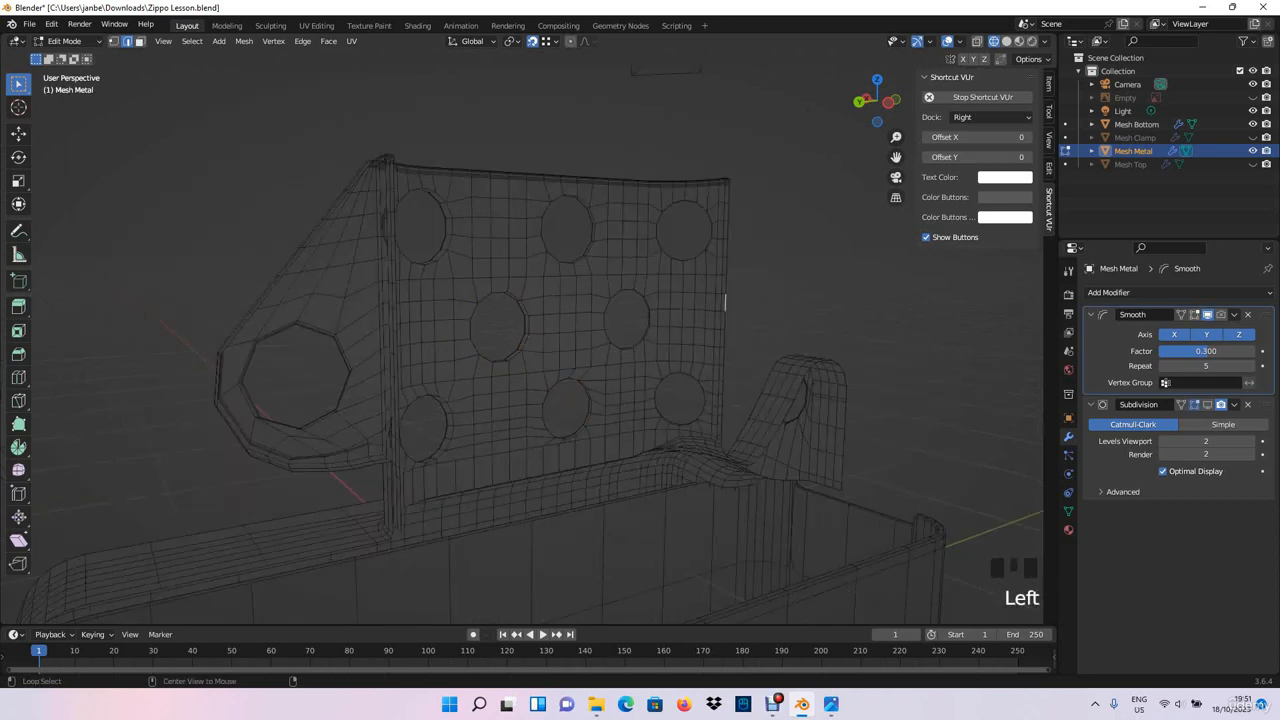
- Select the whole metal mesh through X-ray and merge its vertices by distance at 0.0001 m
key("alt+z")
scroll(520, 340, "down", 6)
left_click_drag(316, 486, 758, 226)
key("m")
left_click(716, 226)
scroll(716, 226, "up", 2)
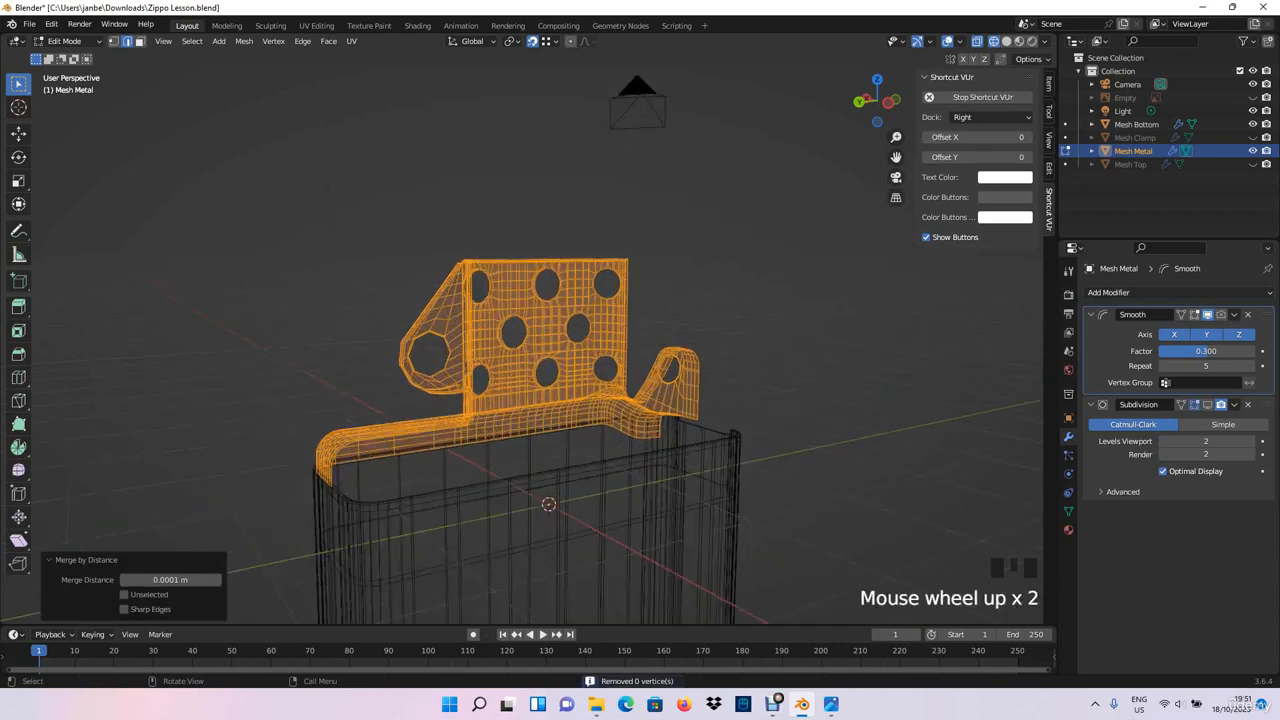
scroll(716, 226, "up", 5)
key("alt+z")
- On the chimney's inner side, select the full rim of the middle-row hole nearest the hinge bracket
scroll(520, 340, "up", 3)
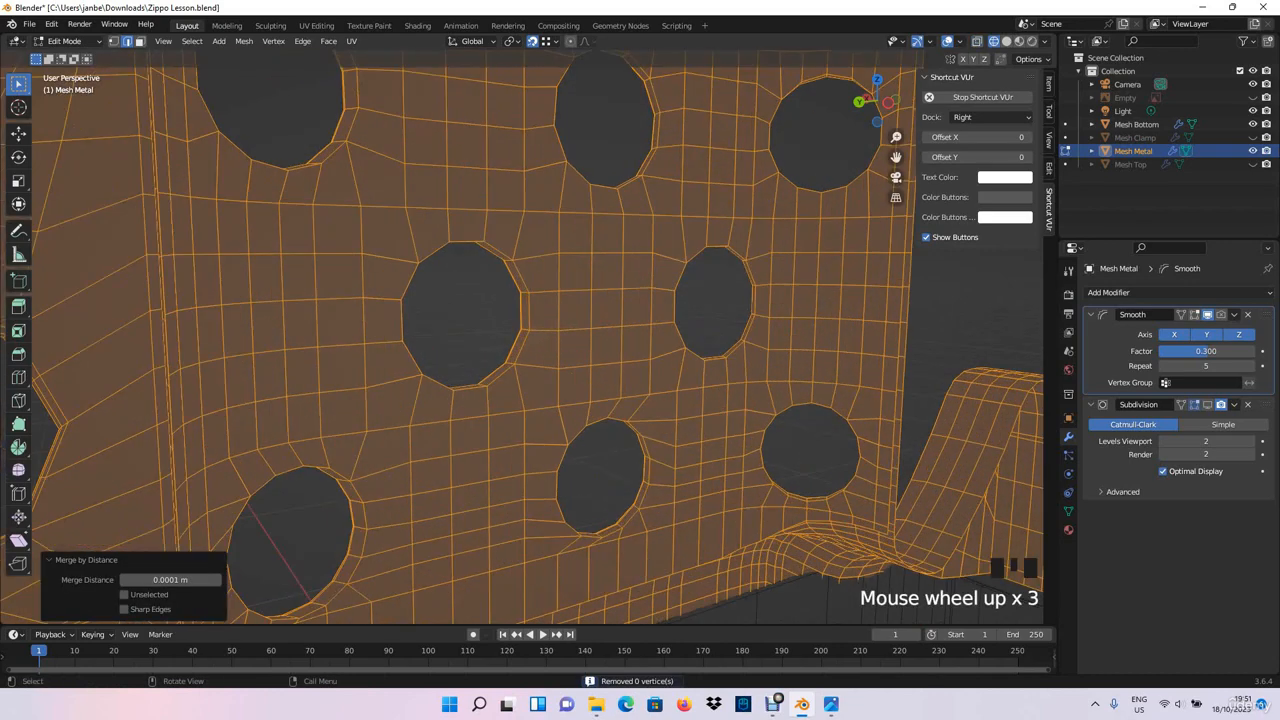
left_click(523, 347)
left_click(529, 311, "alt+shift")
left_click(499, 250, "alt+shift")
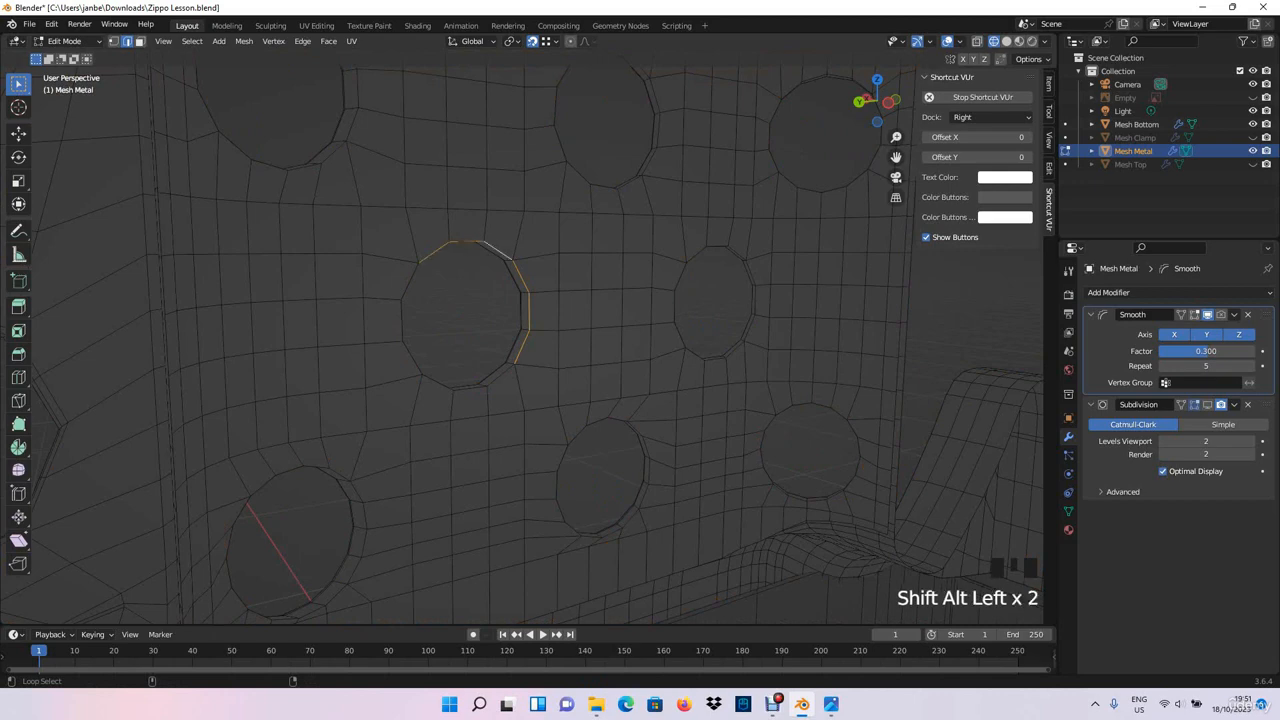
middle_click_drag(505, 255, 525, 260)
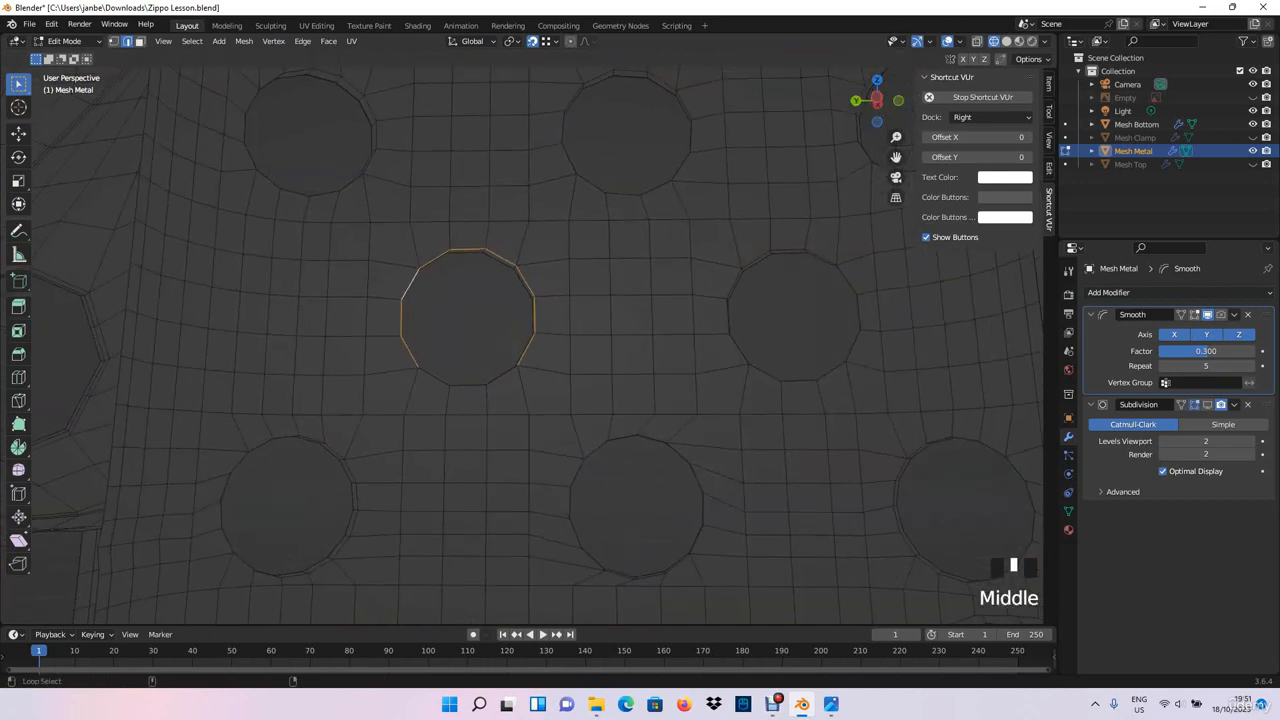
left_click(480, 383, "alt+shift")
- Add the inner-side rims of the central bottom-row hole and the bottom-row hole nearest the hinge bracket to the selection
left_click(572, 510, "alt+shift")
left_click(677, 452, "alt+shift")
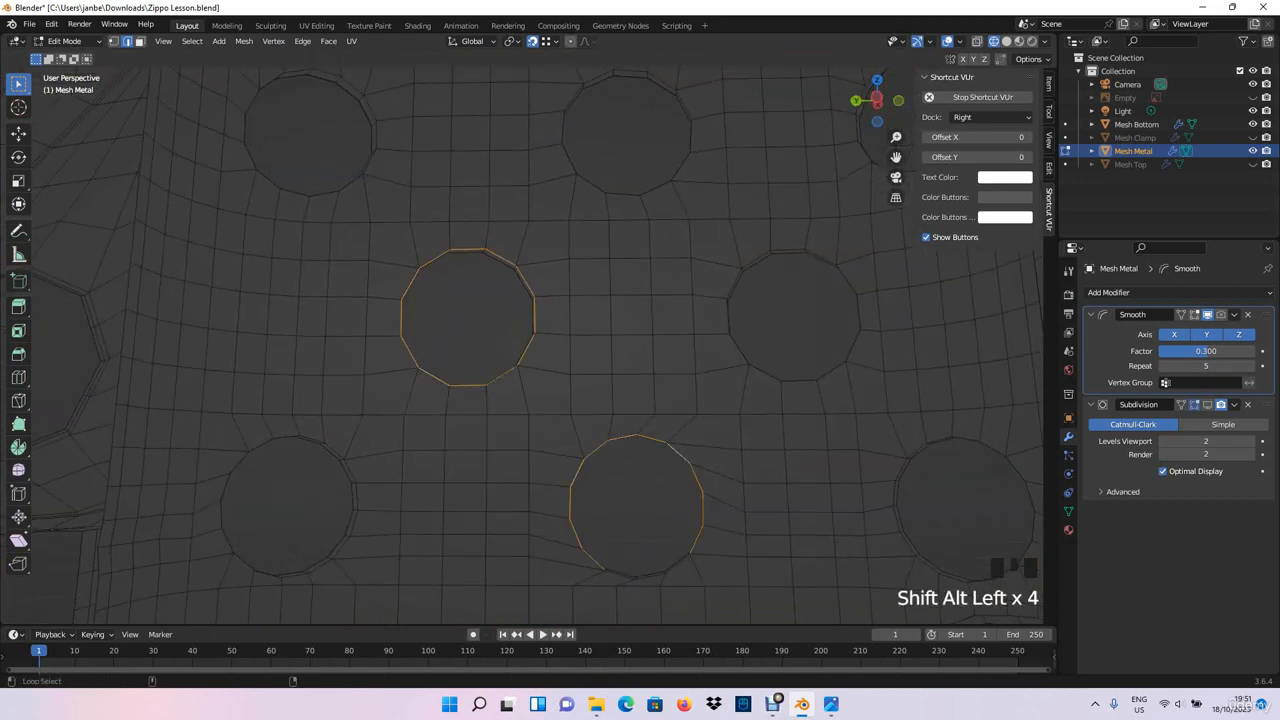
left_click(678, 565, "alt+shift")
left_click(320, 566, "alt+shift")
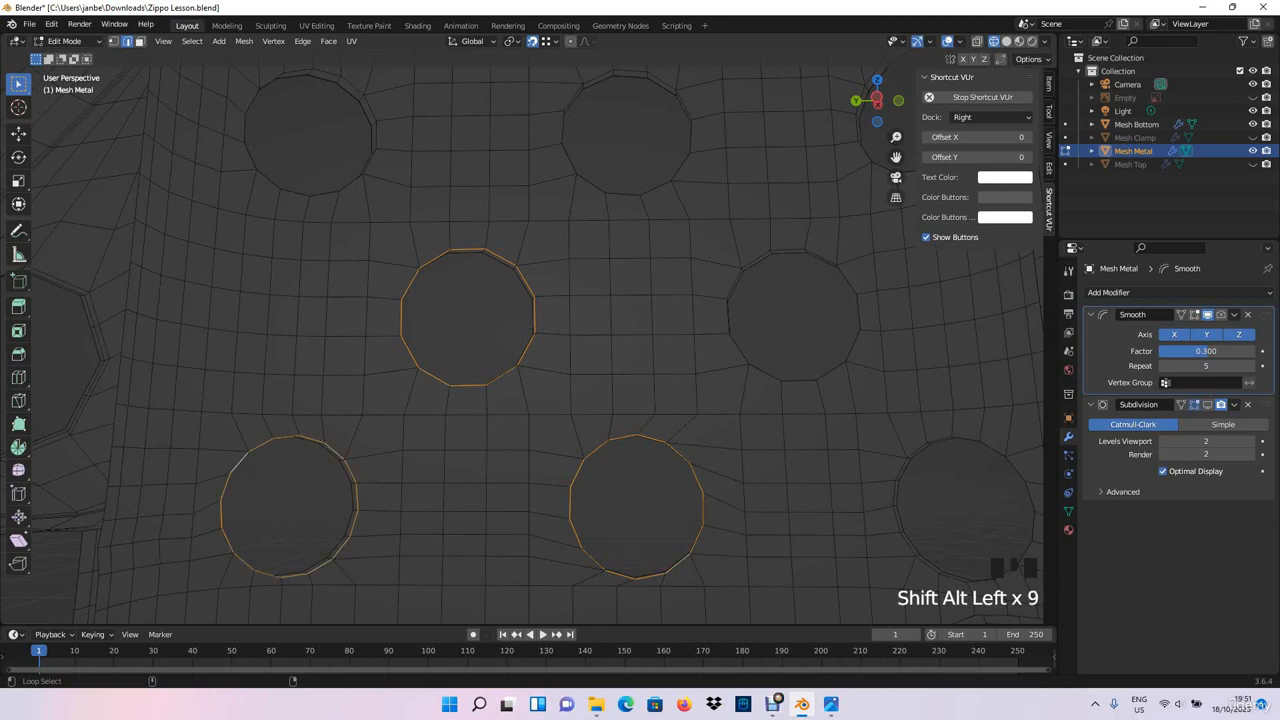
- Extend the selection with the inner-side rims of the top-row hole beside the hinge bracket and the central top-row hole
middle_click_drag(290, 350, 319, 394, "shift")
middle_click_drag(325, 300, 358, 340)
middle_click_drag(357, 226, 408, 297, "shift")
left_click(408, 297, "alt+shift")
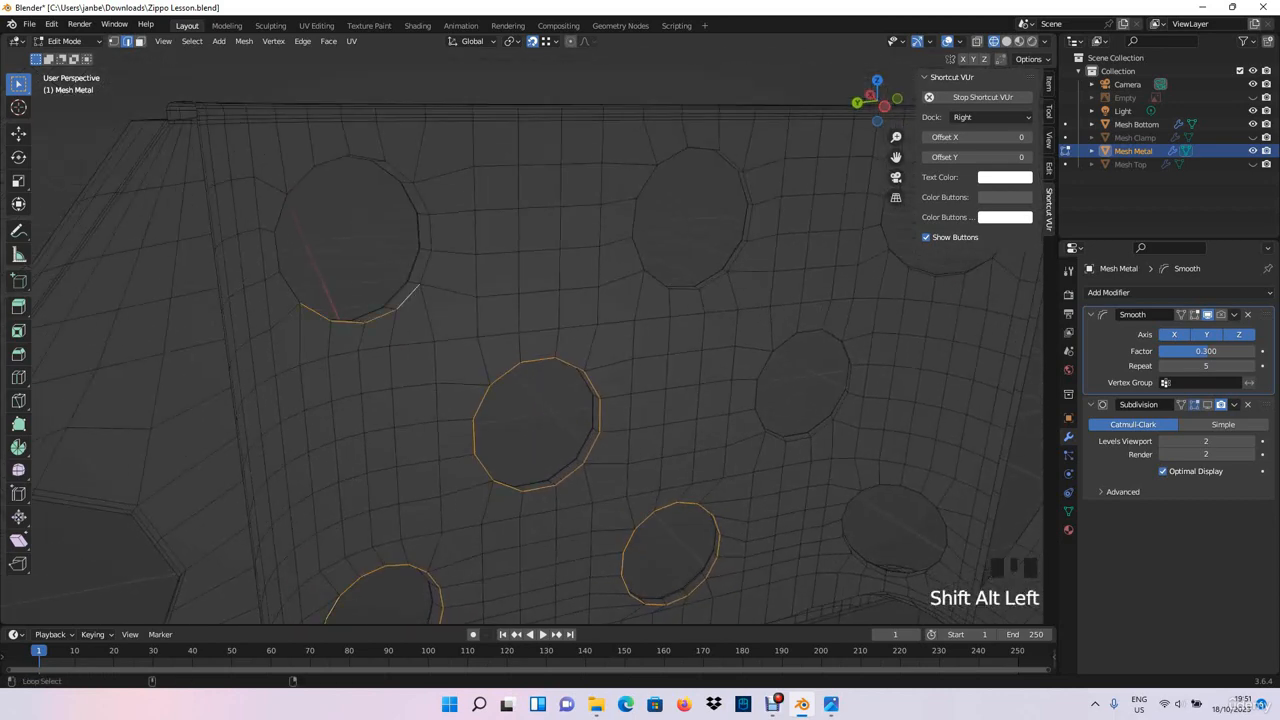
left_click(419, 240, "alt+shift")
left_click(350, 158, "alt+shift")
left_click(281, 215, "alt+shift")
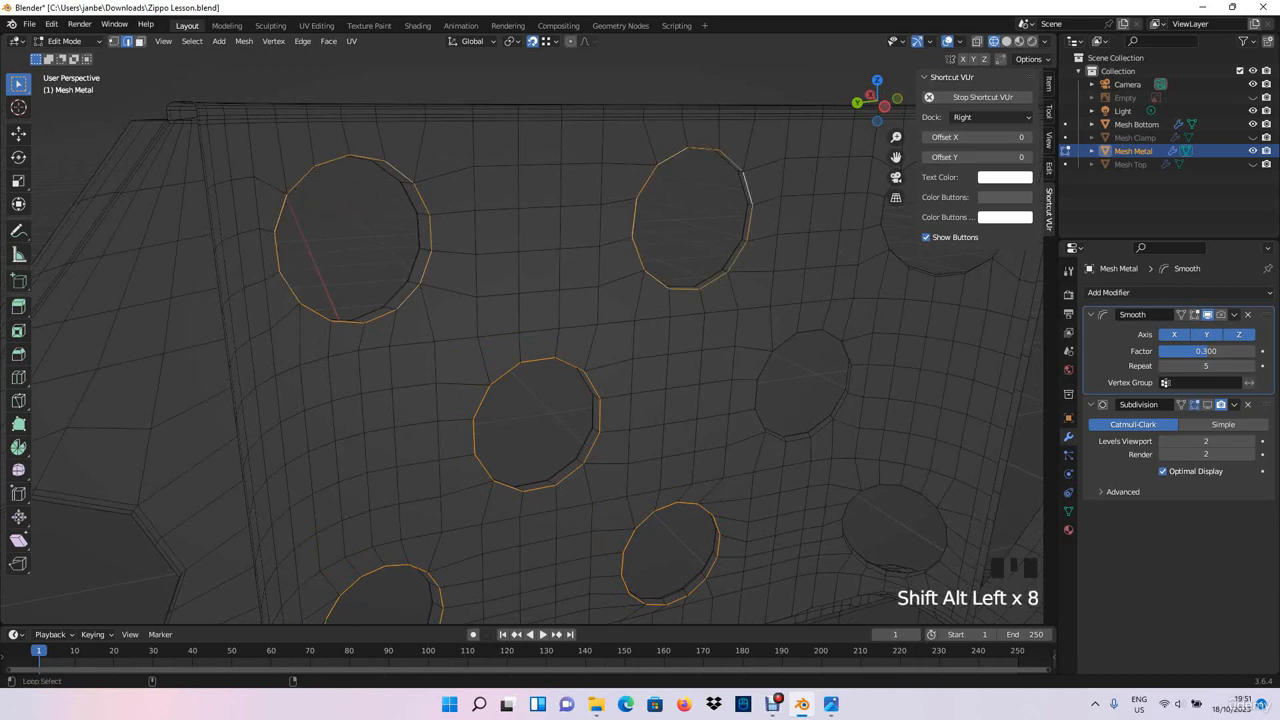
- Add the inner-side rims of the middle-row and top-row holes farthest from the hinge bracket to the selection
middle_click_drag(800, 345, 588, 345, "shift")
left_click(590, 342, "alt+shift")
left_click(659, 378, "alt+shift")
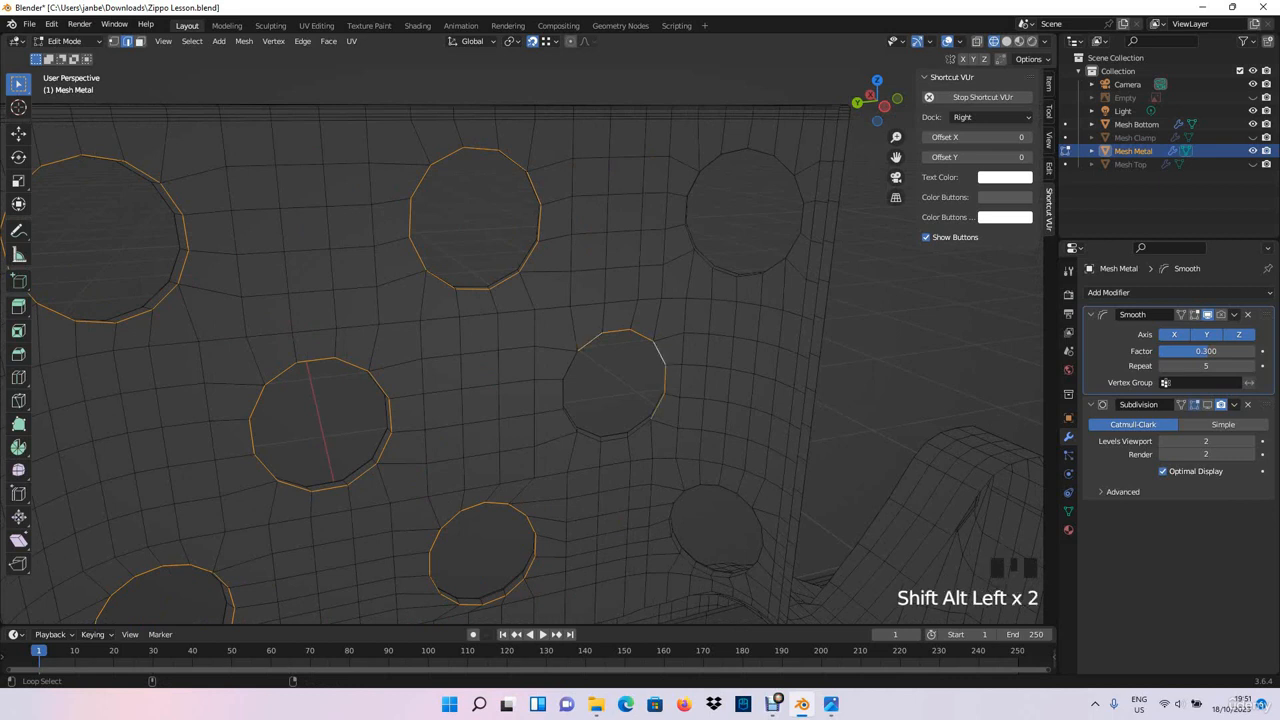
left_click(620, 436, "alt+shift")
left_click(704, 260, "alt+shift")
left_click(733, 152, "alt+shift")
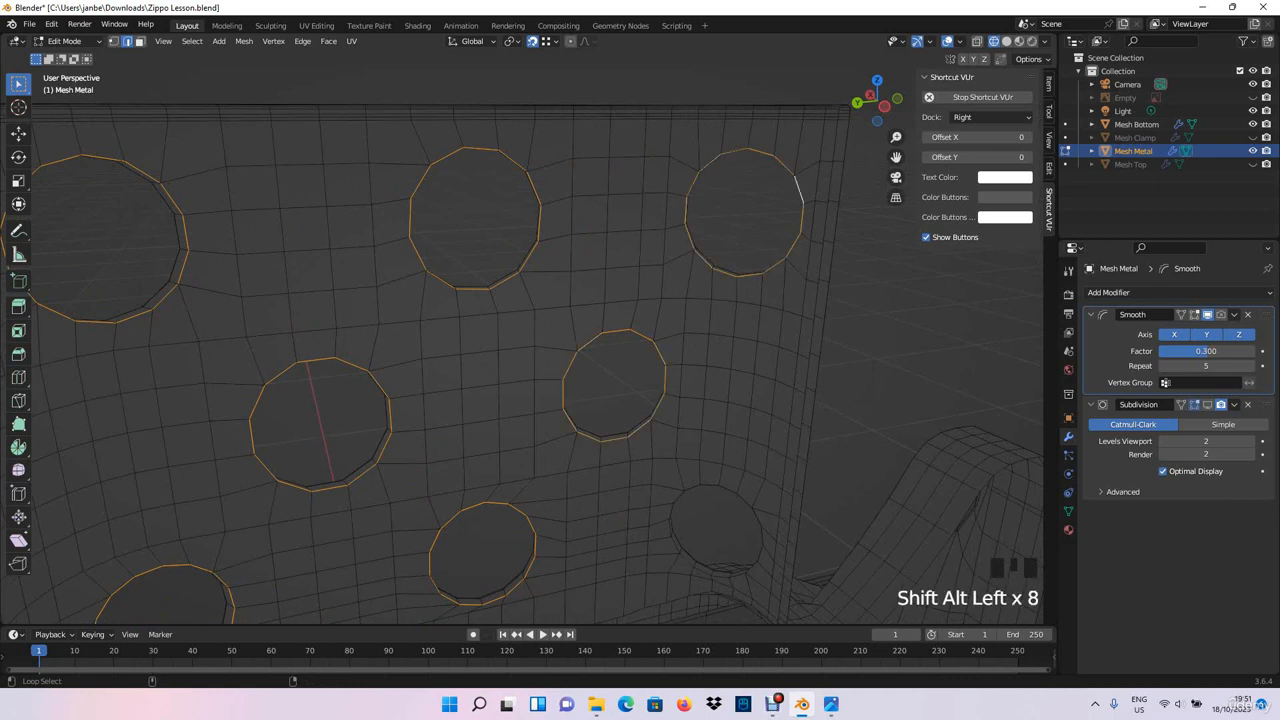
- Add the complete inner-side rim of the bottom-row hole farthest from the hinge bracket to the edge selection
middle_click_drag(688, 580, 643, 393, "shift")
left_click(639, 396, "alt+shift")
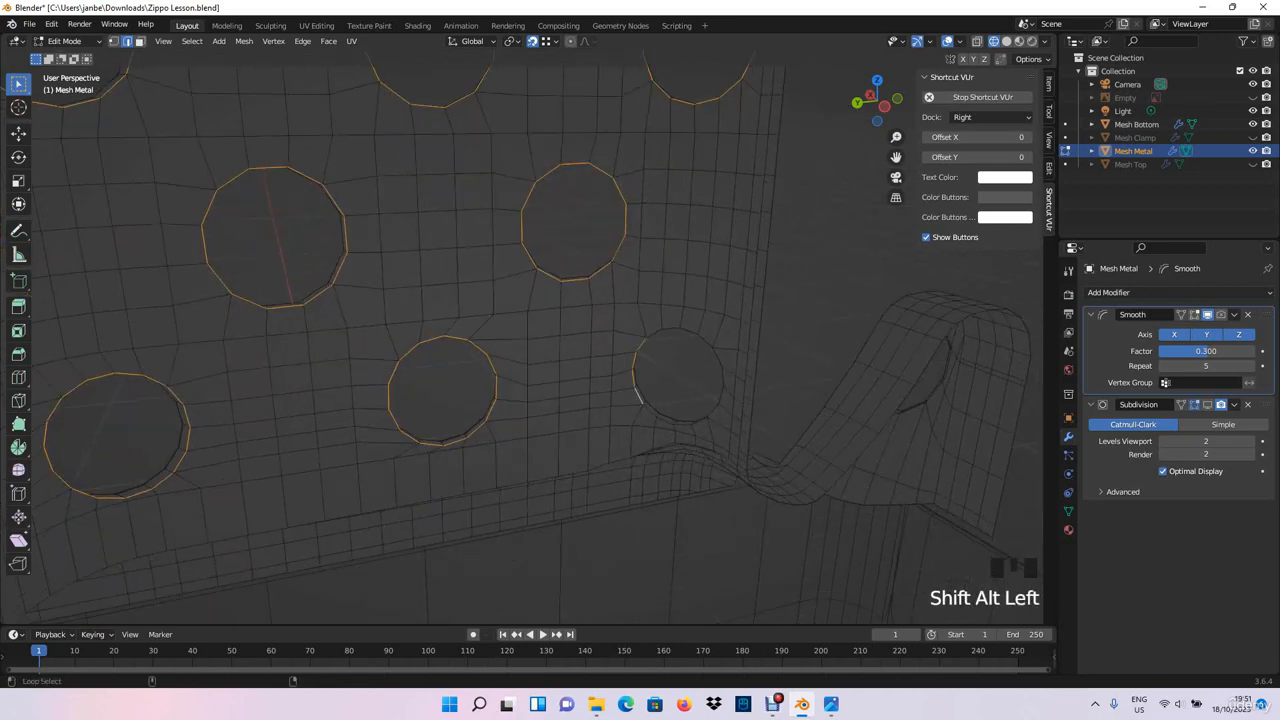
left_click(652, 414, "alt+shift")
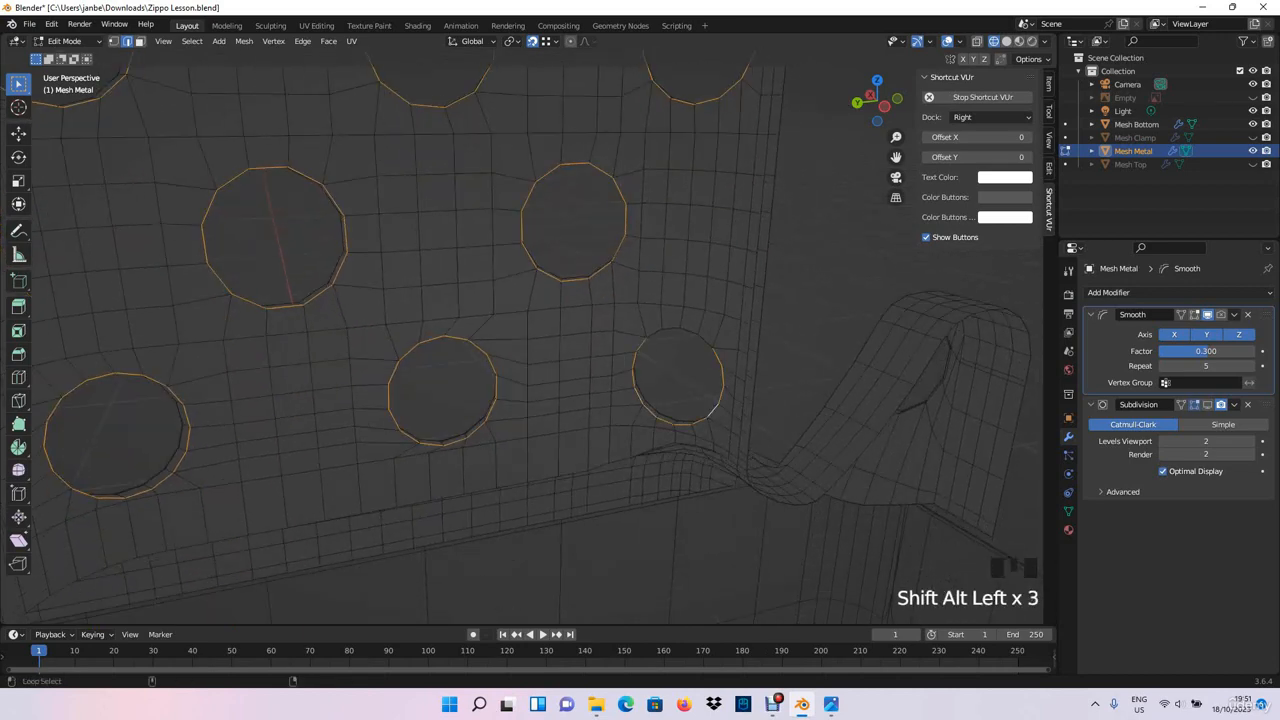
left_click(707, 342, "alt+shift")
- Bevel all selected inner-side hole rims with 2 segments and a width of about 0.00607 m
middle_click_drag(705, 345, 560, 352)
middle_click_drag(560, 352, 789, 392, "shift")
scroll(815, 308, "down", 2)
left_click(163, 41)
left_click(194, 116)
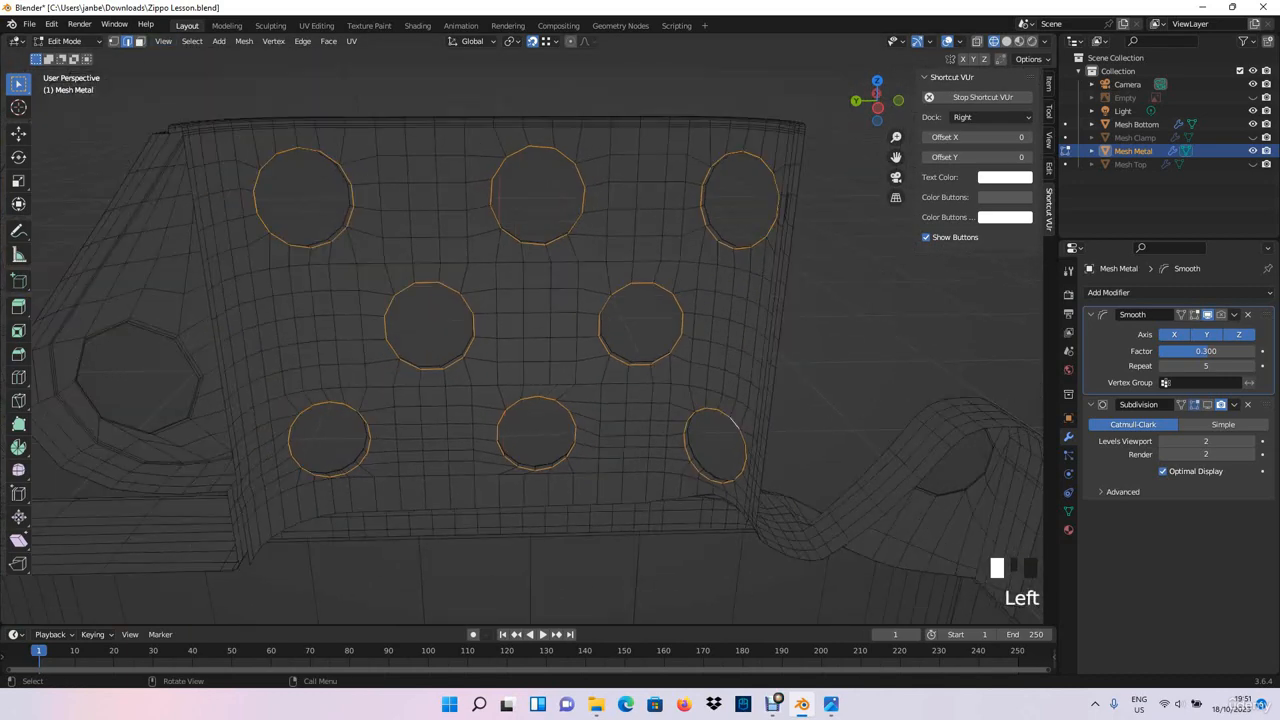
middle_click_drag(530, 365, 642, 291)
scroll(538, 338, "up", 7)
scroll(745, 284, "up", 1)
middle_click_drag(642, 291, 698, 293)
middle_click_drag(698, 293, 729, 301, "shift")
middle_click_drag(729, 301, 768, 318, "shift")
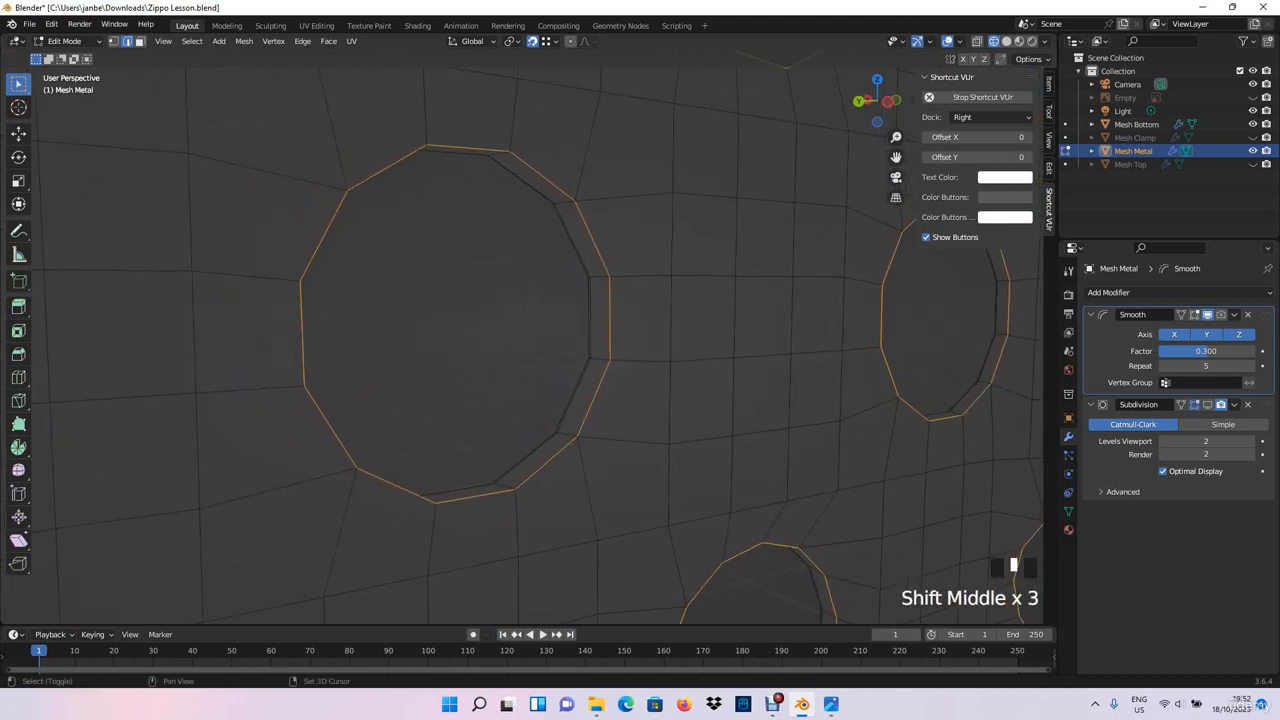
key("ctrl+b")
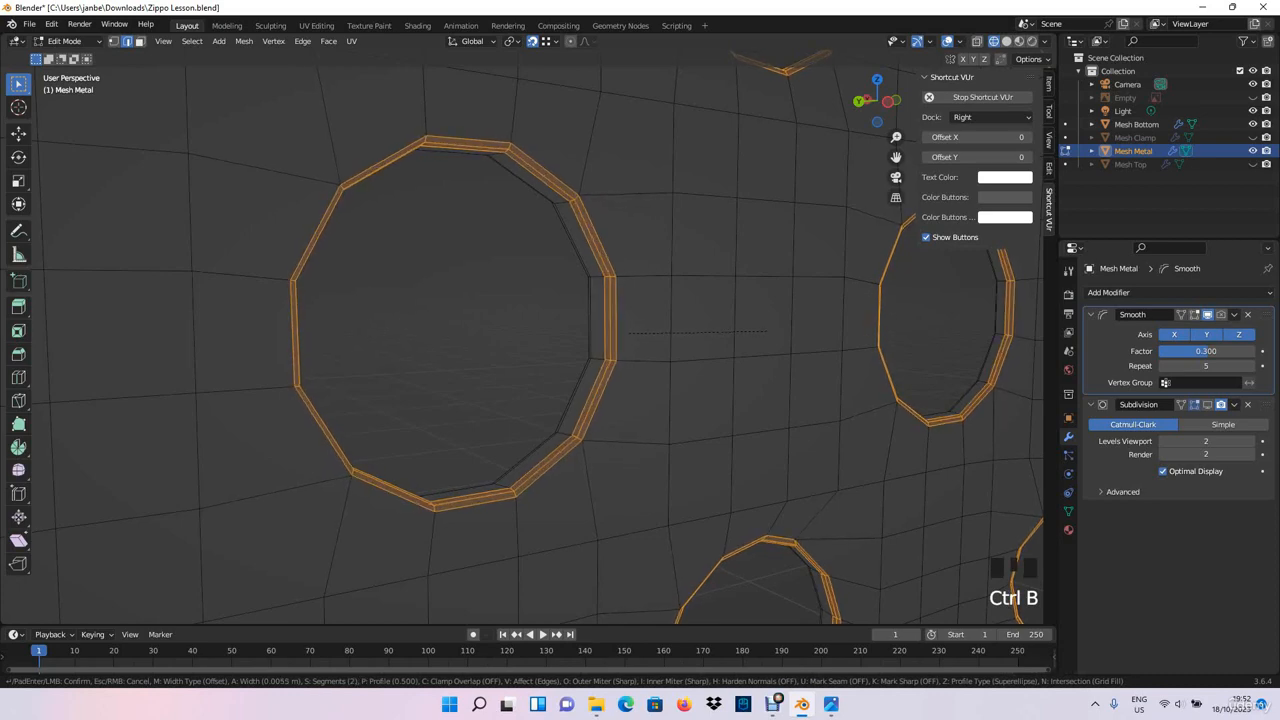
left_click(622, 334)
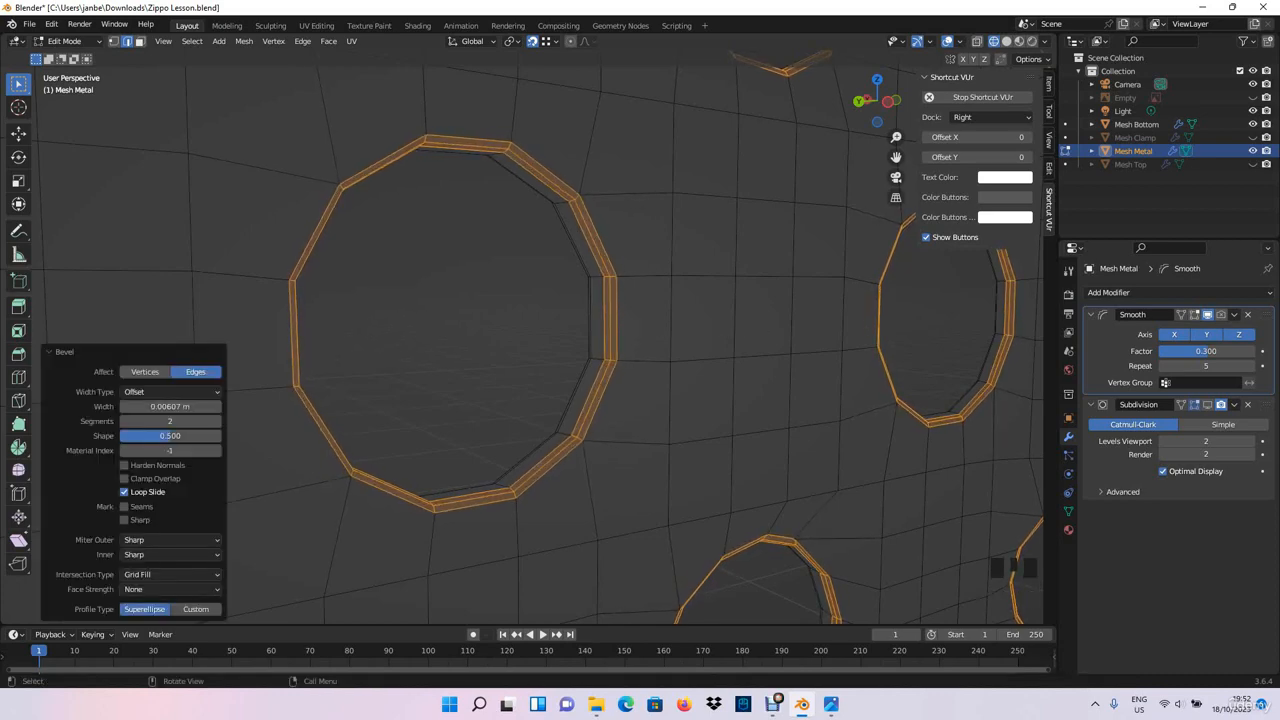
- Clear the rim selection, return to Object Mode and deselect the metal part
left_click(520, 334)
scroll(520, 334, "down", 6)
scroll(520, 334, "down", 2)
middle_click_drag(520, 334, 793, 339)
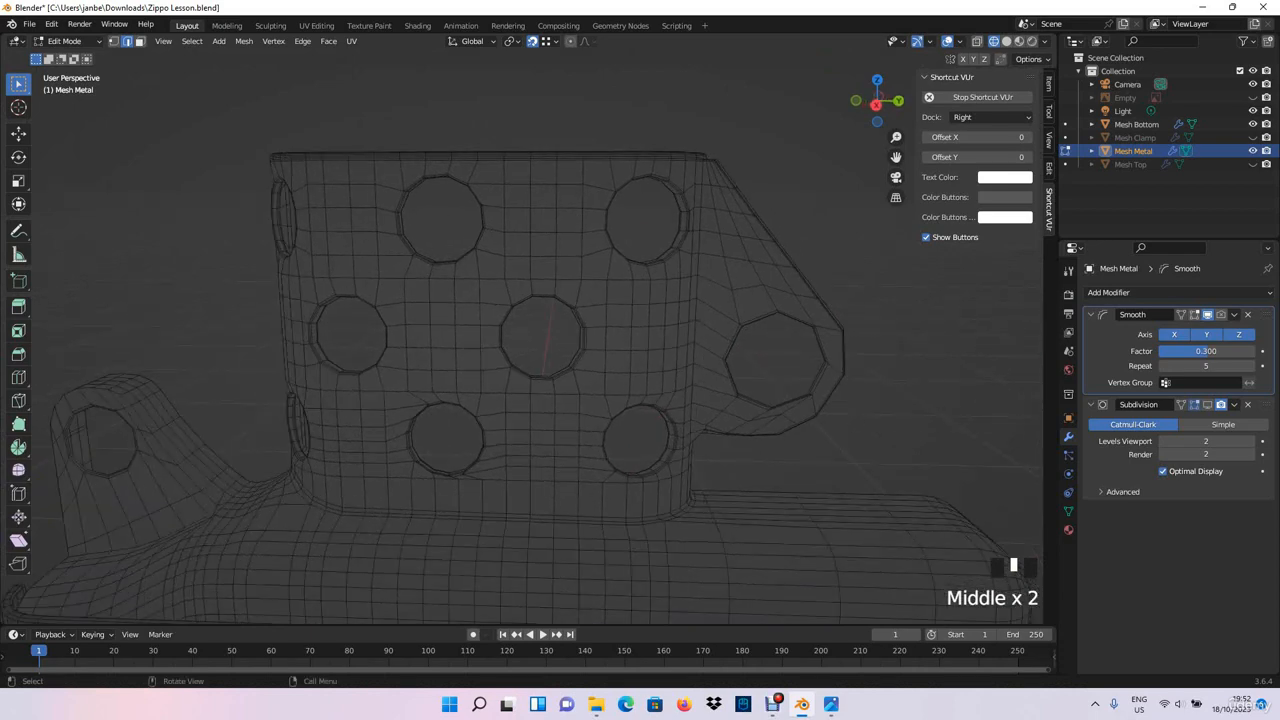
key("Tab")
scroll(793, 339, "down", 3)
left_click(793, 339)
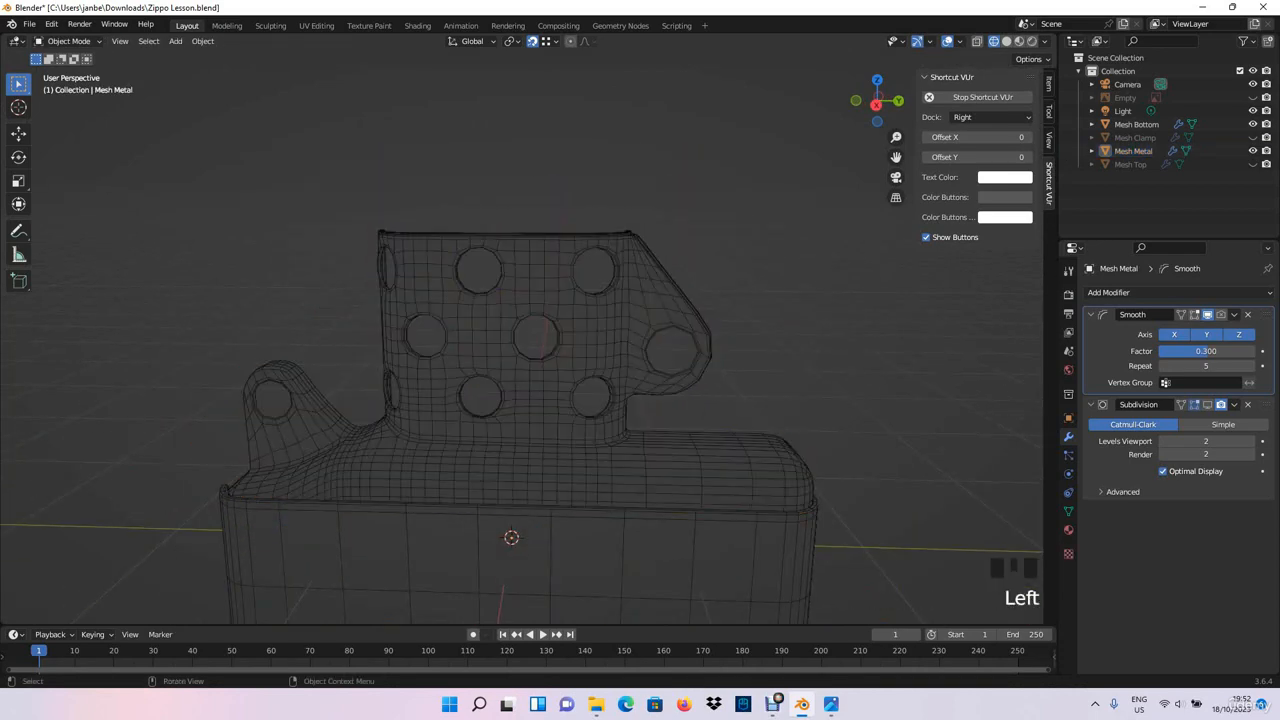
- Switch the viewport to solid shading and enable the metal part's Subdivision modifier in the viewport
left_click(1007, 41)
middle_click_drag(830, 240, 808, 236)
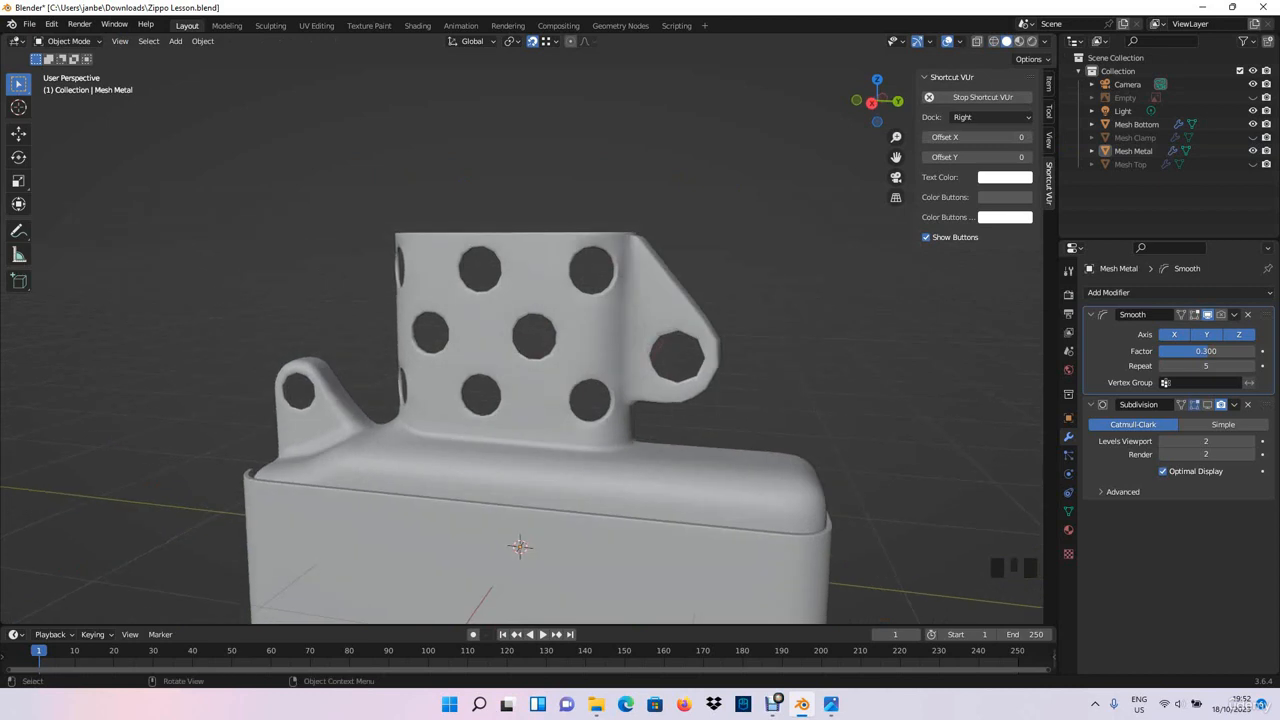
left_click(1207, 405)
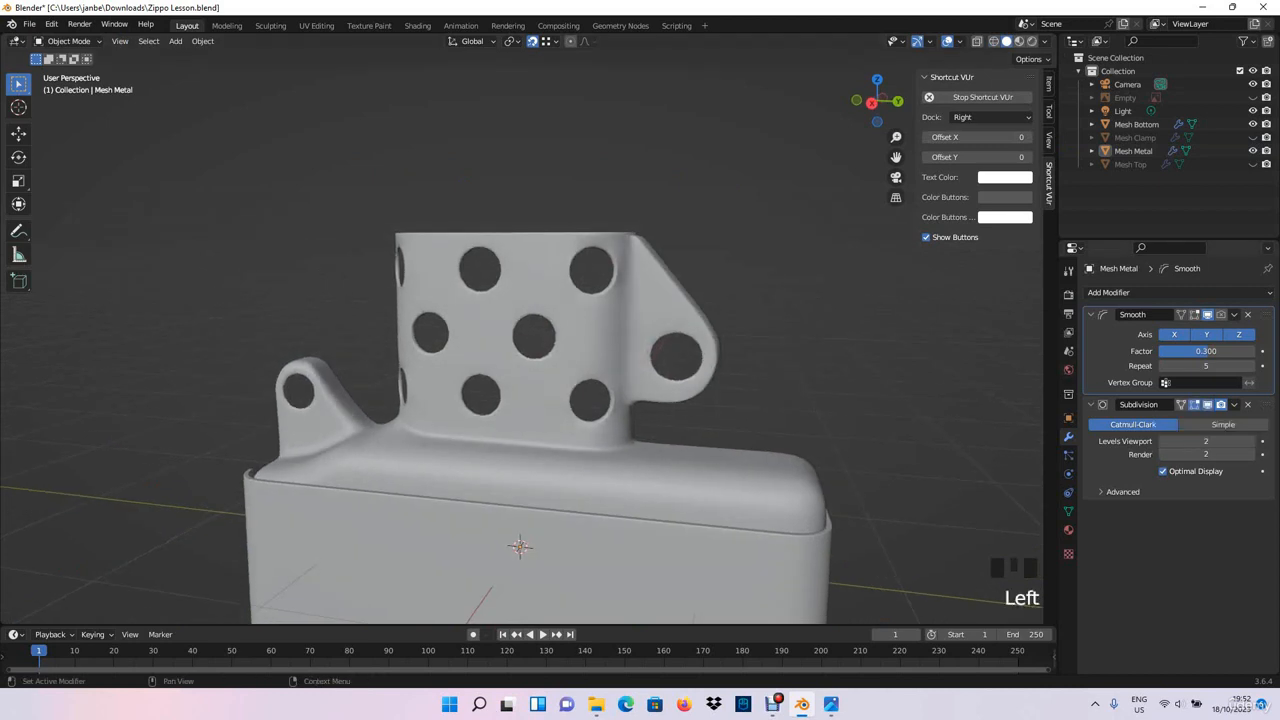
- Examine the roundness of the chimney and bracket holes on the metal part from the right side and at an angle
scroll(520, 340, "up", 2)
middle_click_drag(520, 340, 475, 406, "shift")
key("KP_3")
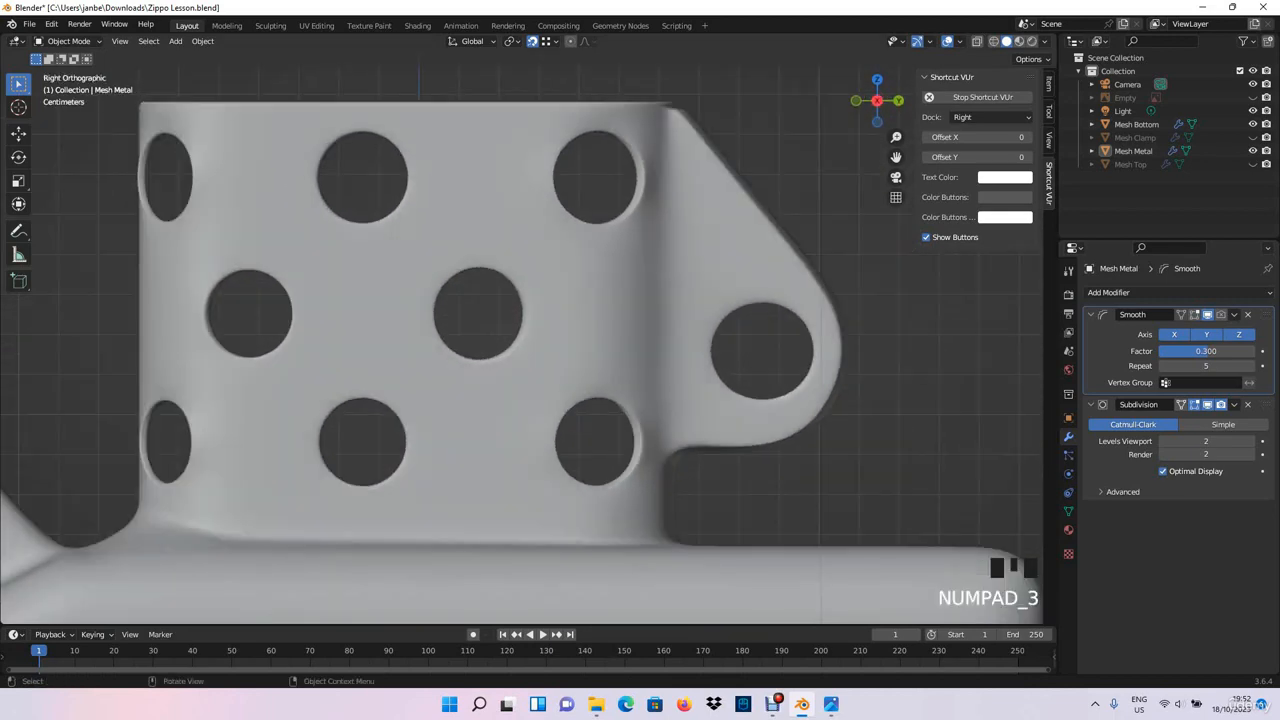
middle_click_drag(640, 370, 445, 378, "shift")
scroll(538, 336, "up", 4)
scroll(400, 373, "up", 1)
scroll(351, 374, "down", 8)
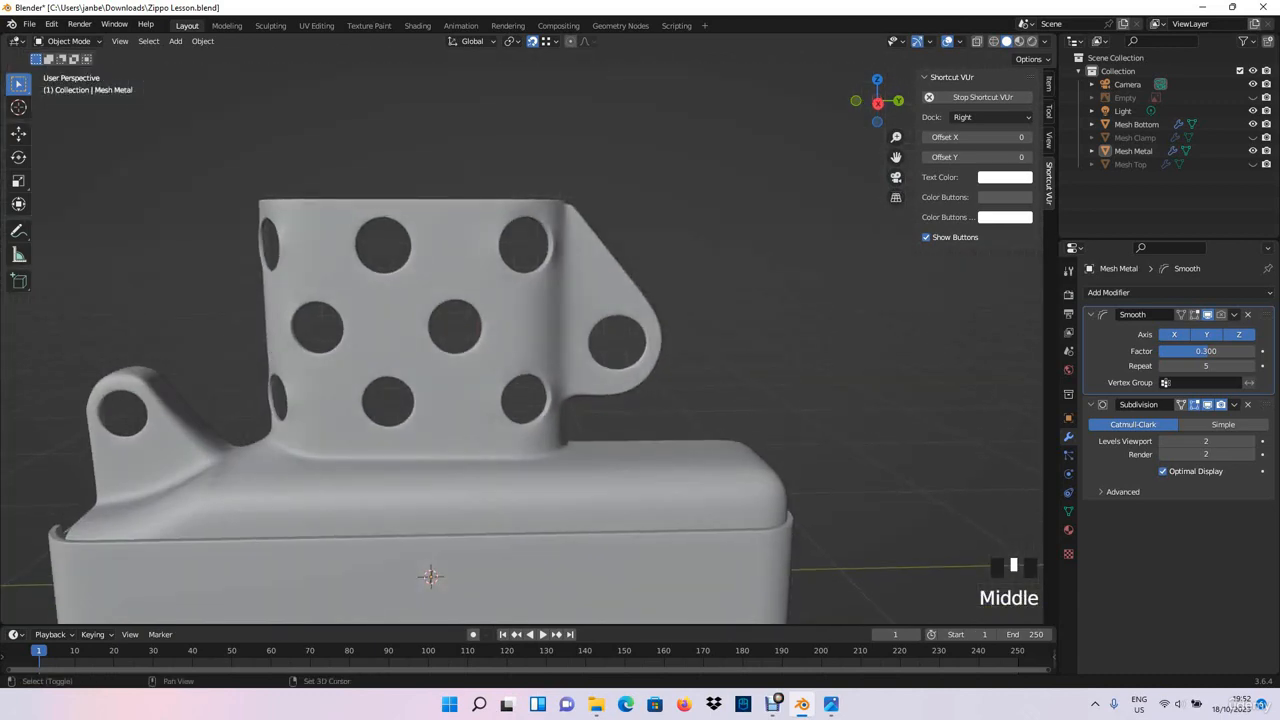
- Add a mesh circle and rotate it 90° around the global Y axis
key("shift+a")
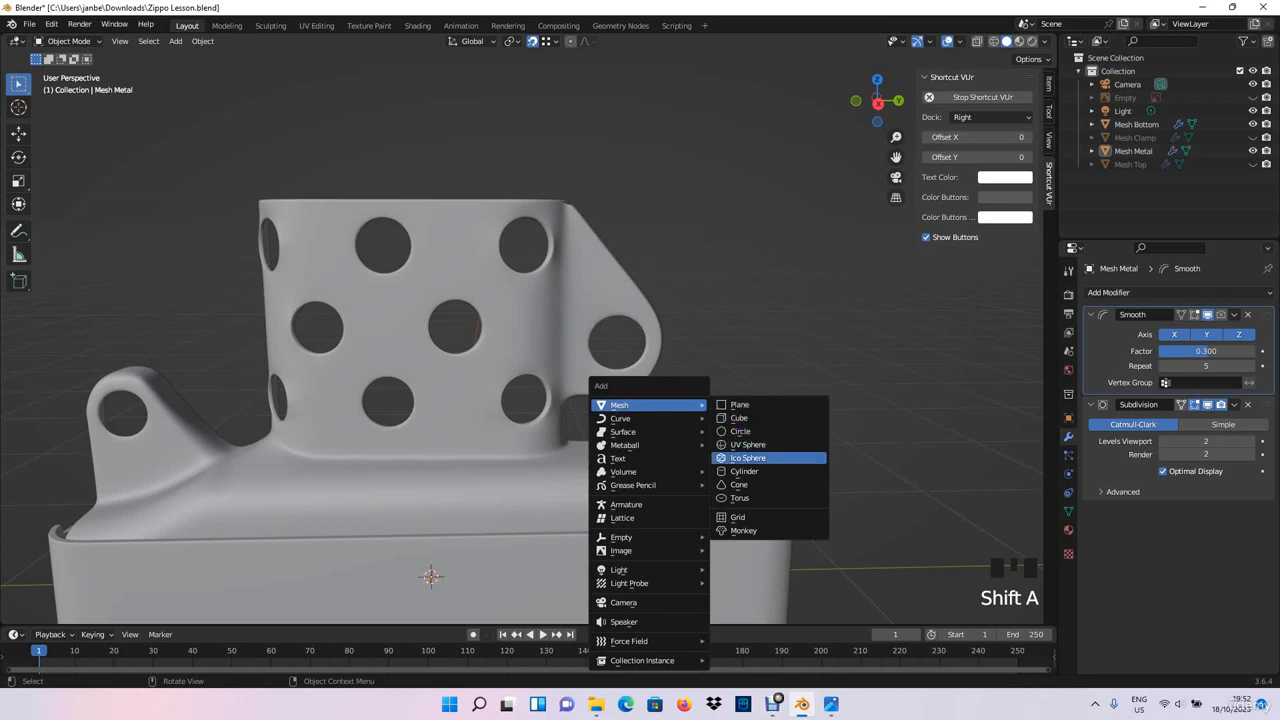
left_click(740, 431)
middle_click_drag(740, 431, 587, 370)
key("r")
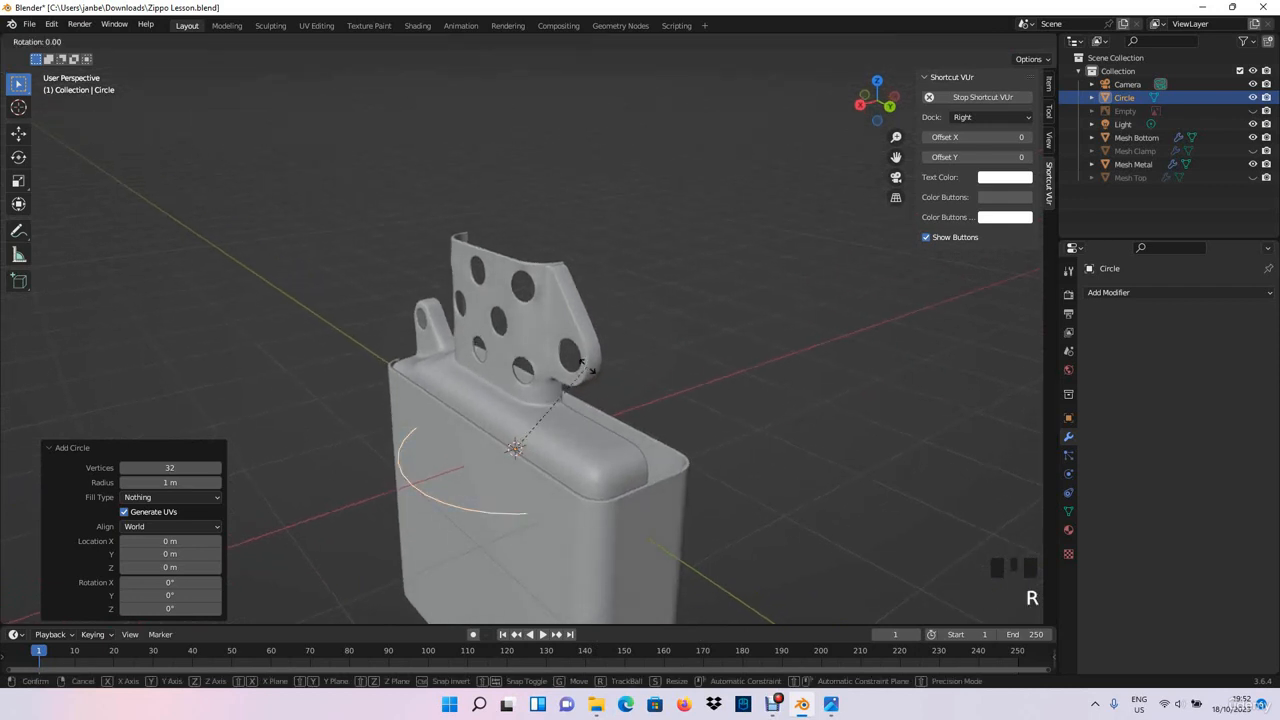
key("y")
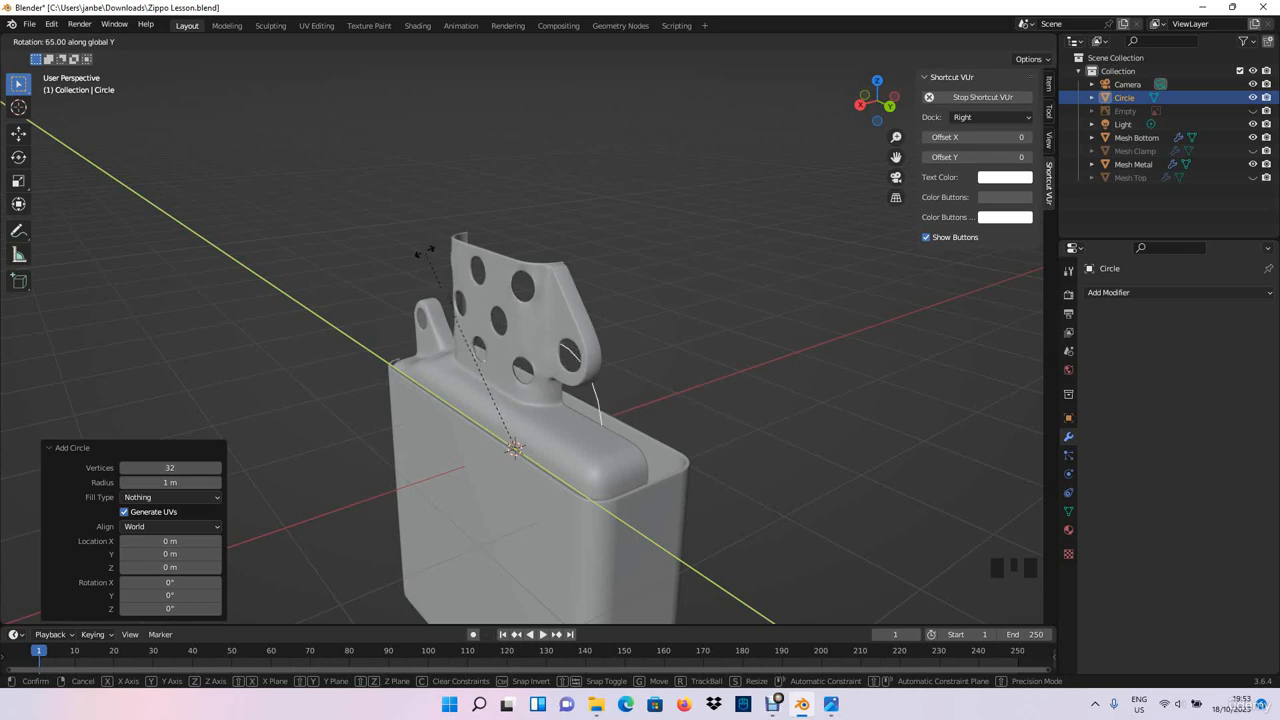
left_click(352, 291)
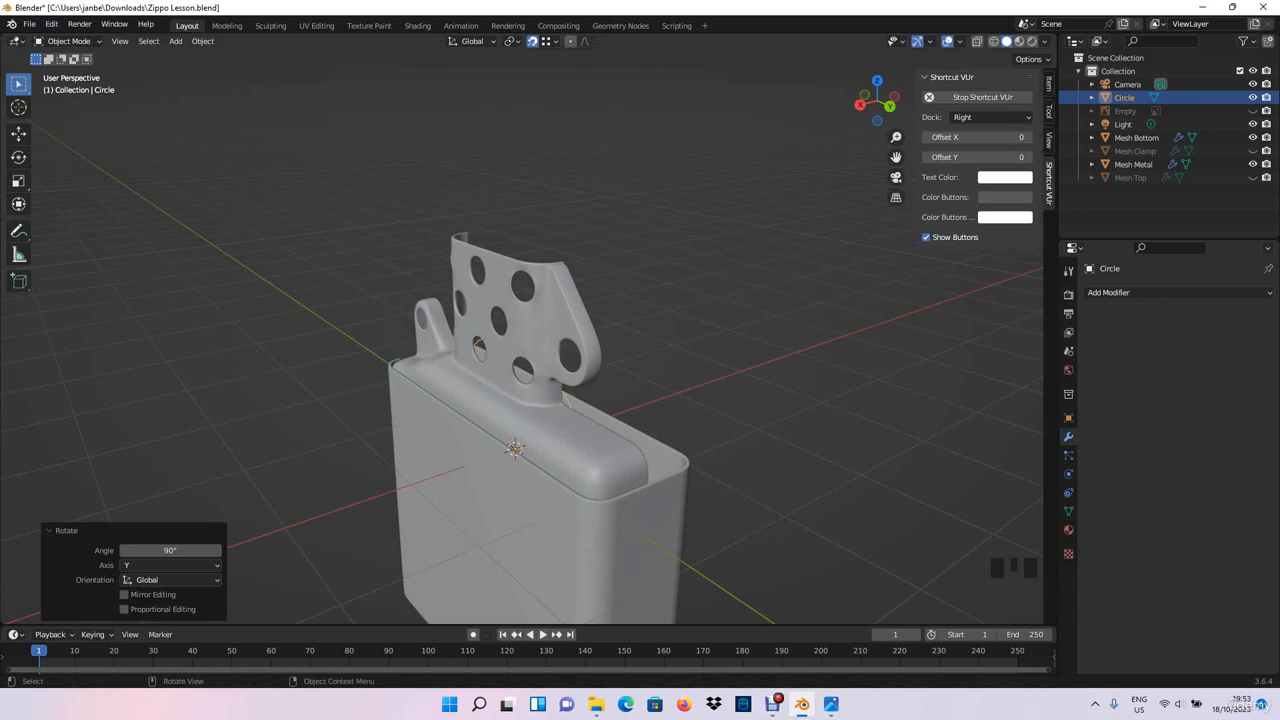
- Turn on X-ray in the right orthographic view and scale the circle down to about 0.151
mouse_move(600, 400)
middle_mouse_down()
mouse_move(700, 385)
mouse_move(600, 400)
middle_mouse_up()
key("KP_3")
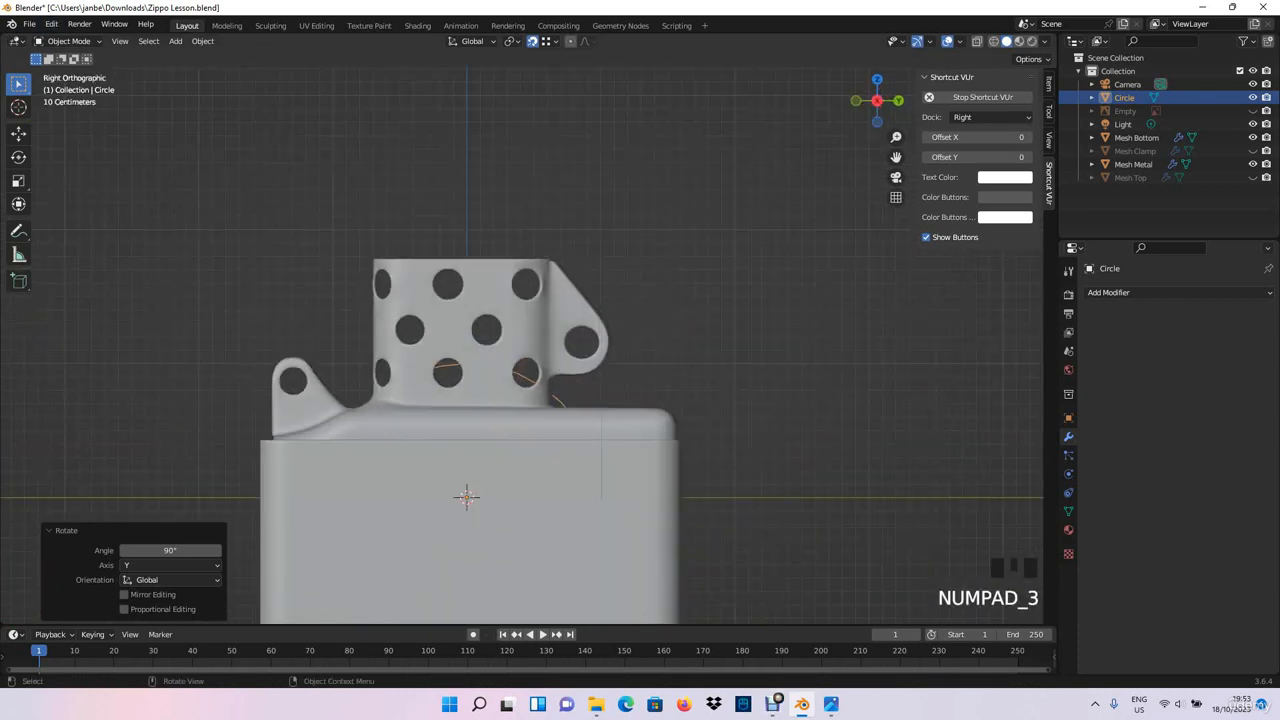
key("alt+z")
middle_click_drag(500, 450, 557, 343, "shift")
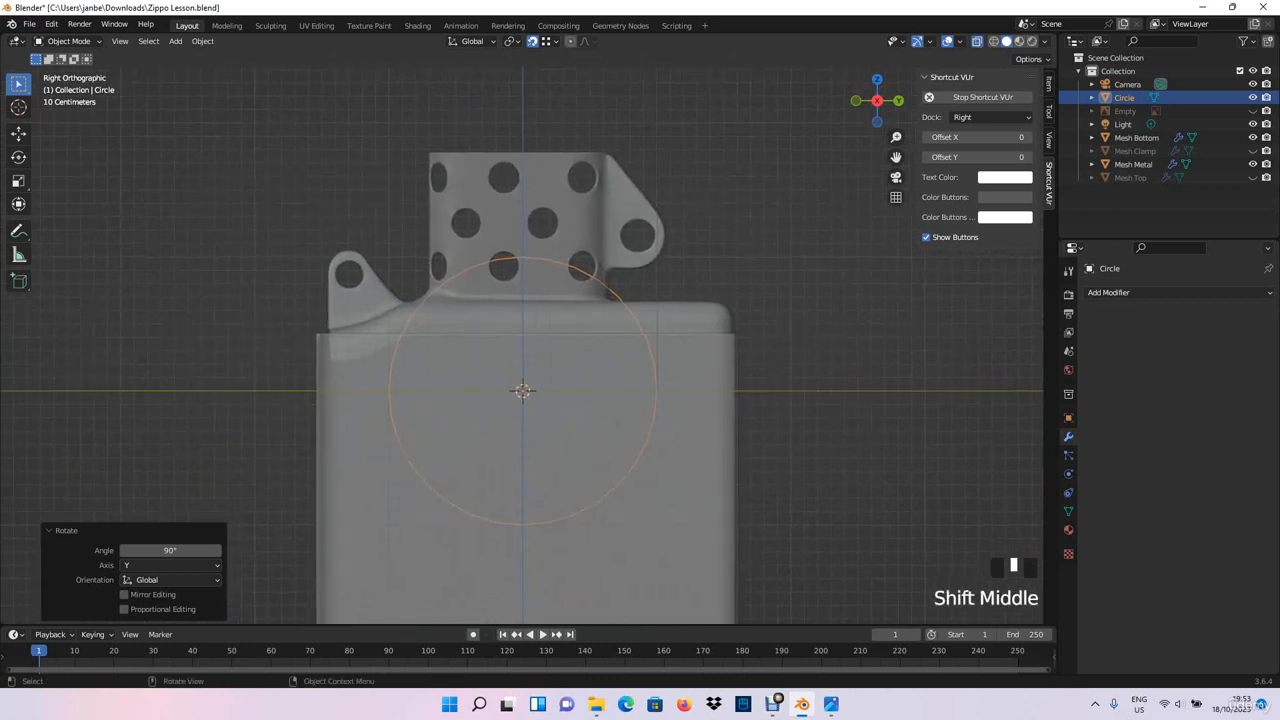
key("s")
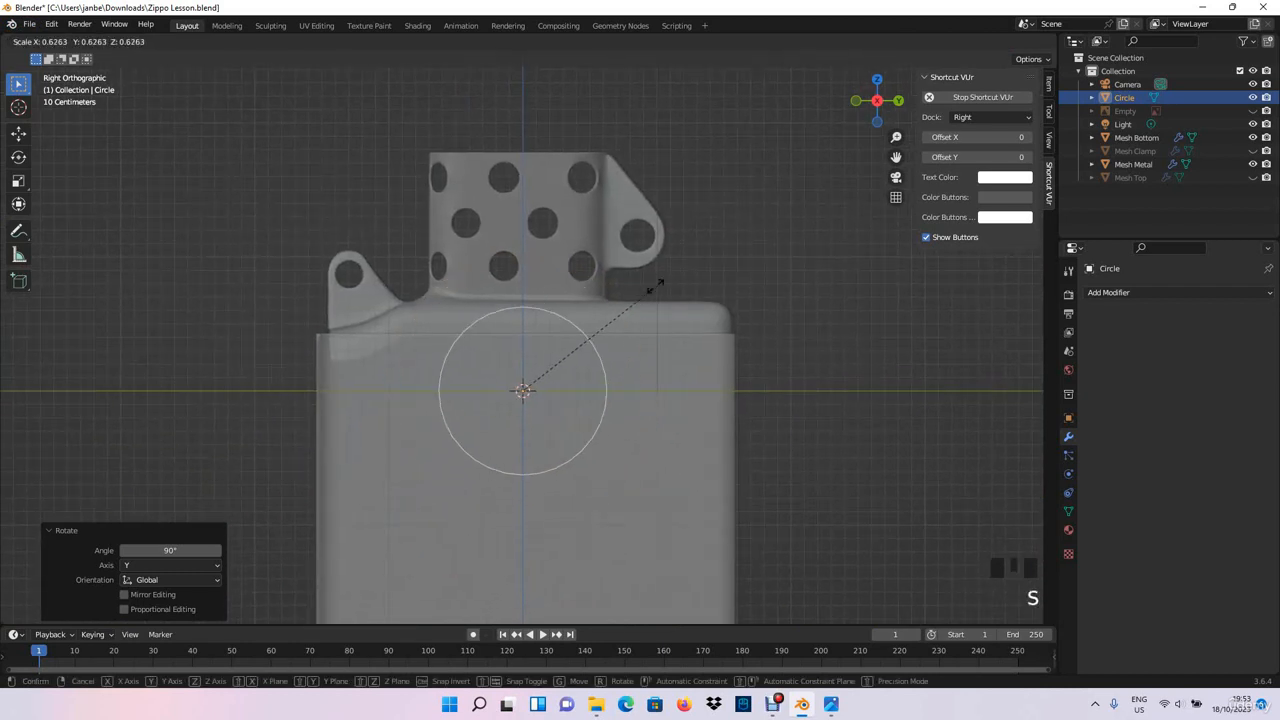
left_click(551, 366)
- Move the circle roughly onto the hole in the large triangular bracket, about 0.867 m along Y and 1.149 m along Z
key("g")
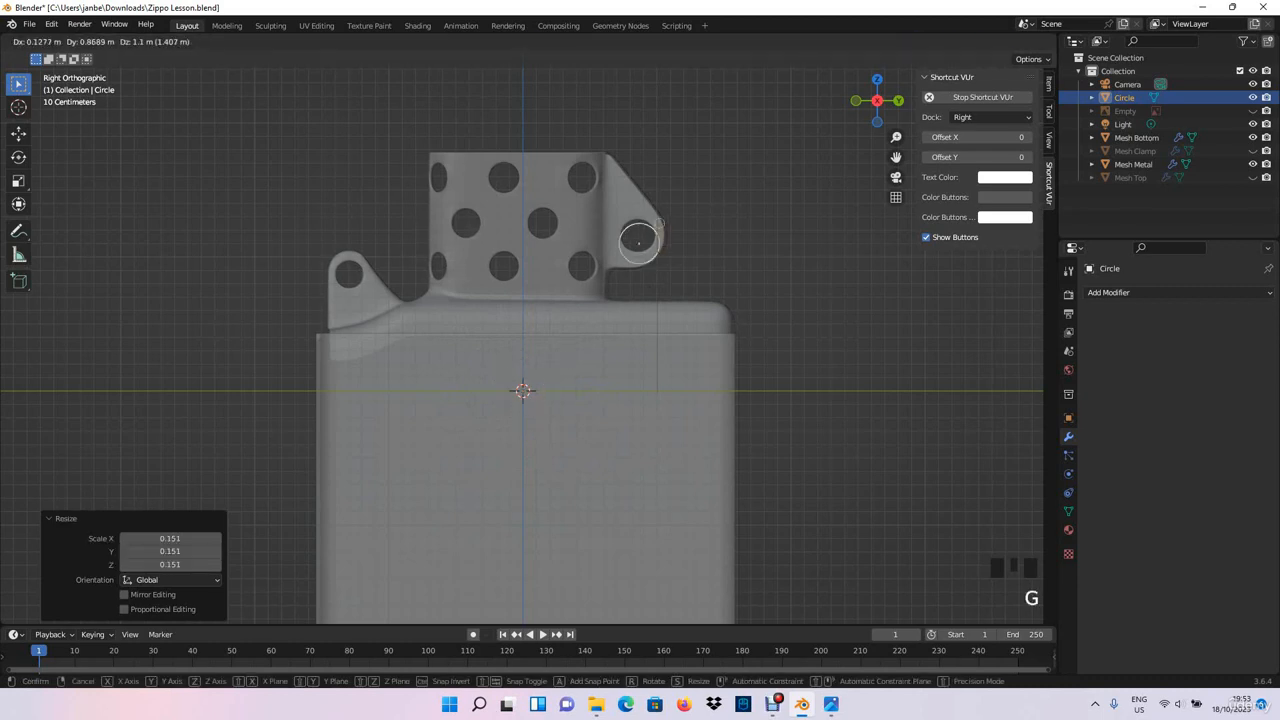
left_click(638, 244)
middle_click_drag(638, 244, 589, 263, "shift")
scroll(589, 263, "up", 6)
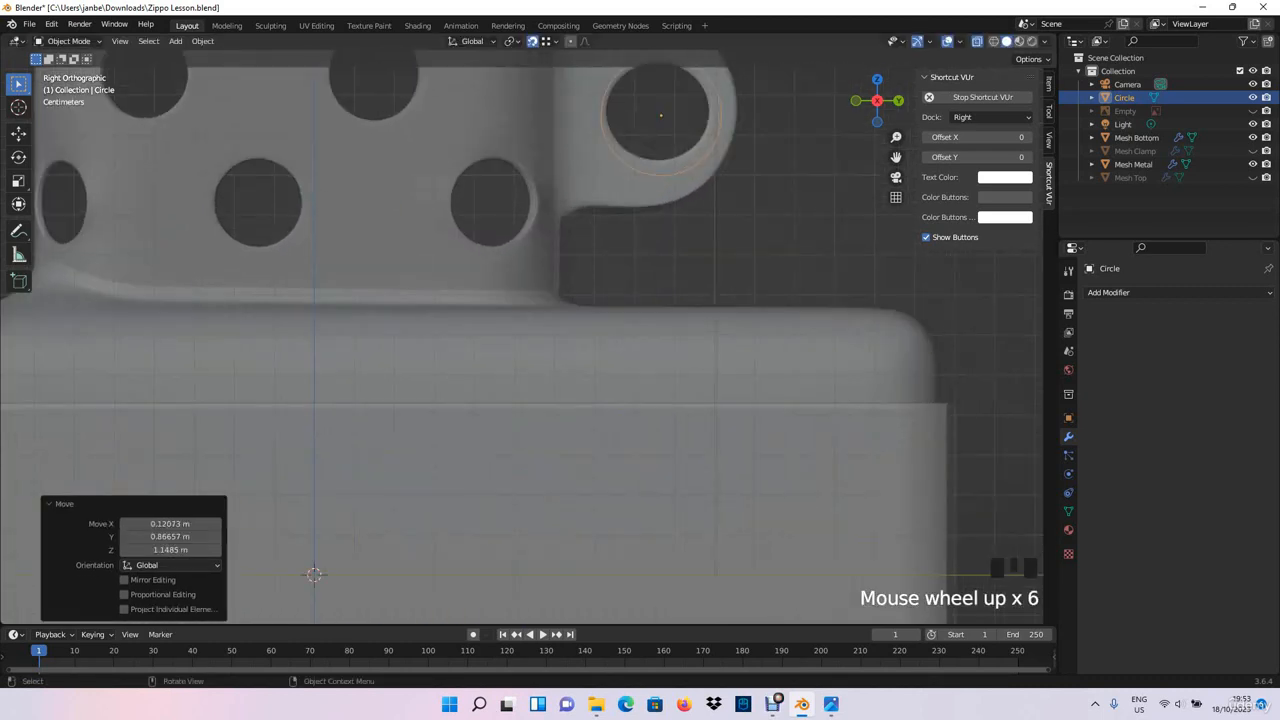
middle_click_drag(661, 117, 589, 259, "shift")
scroll(589, 259, "up", 3)
middle_click_drag(638, 199, 566, 294, "shift")
- Fine-position the circle so that it sits concentrically around the large bracket's hole
key("g")
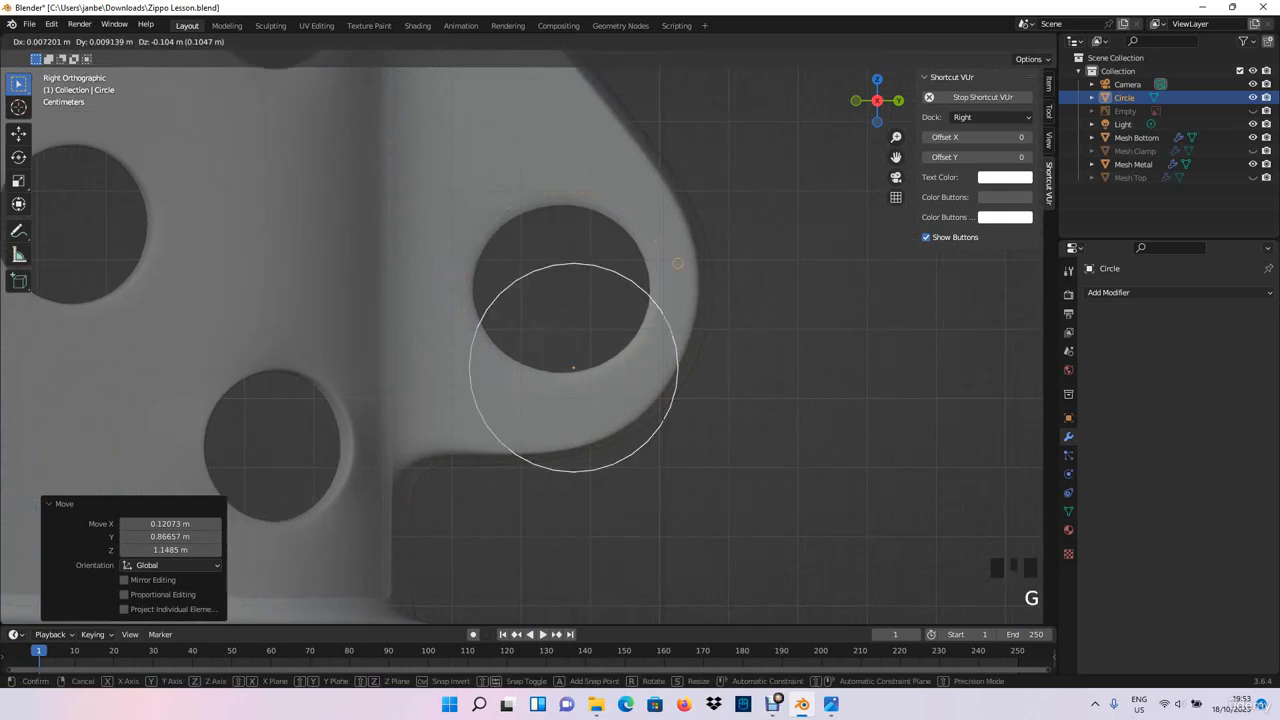
left_click(673, 243)
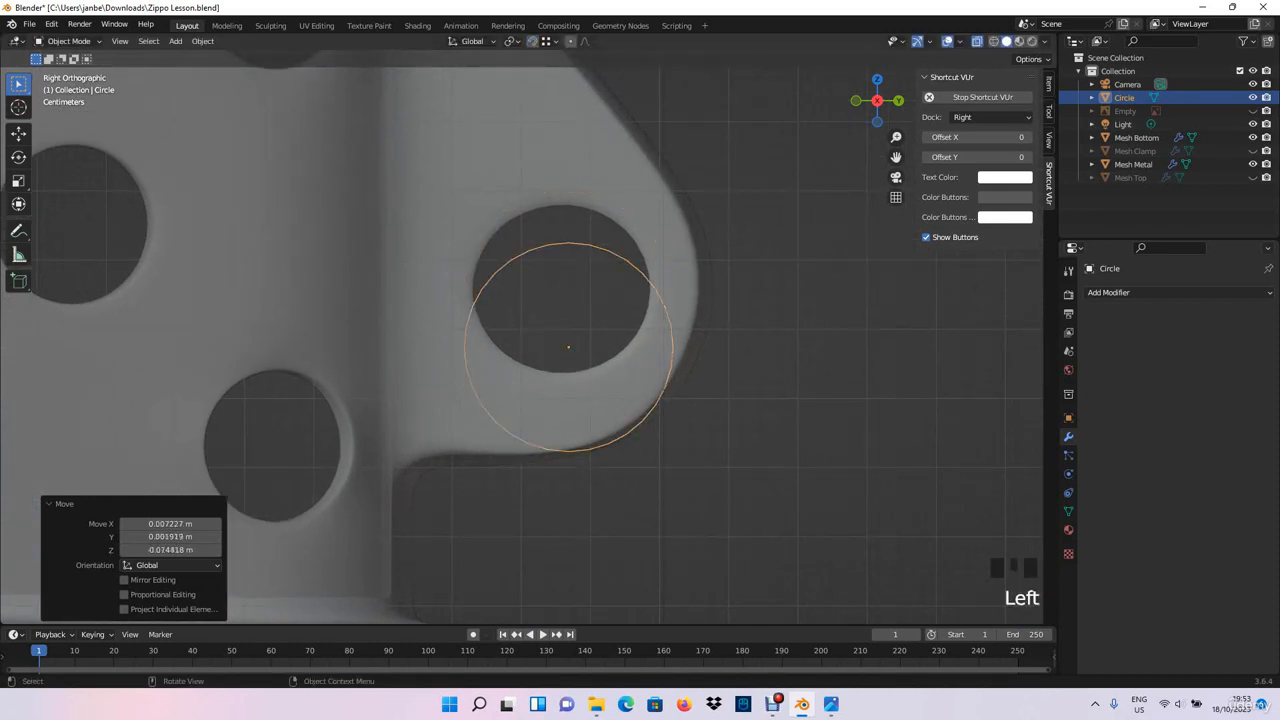
key("g")
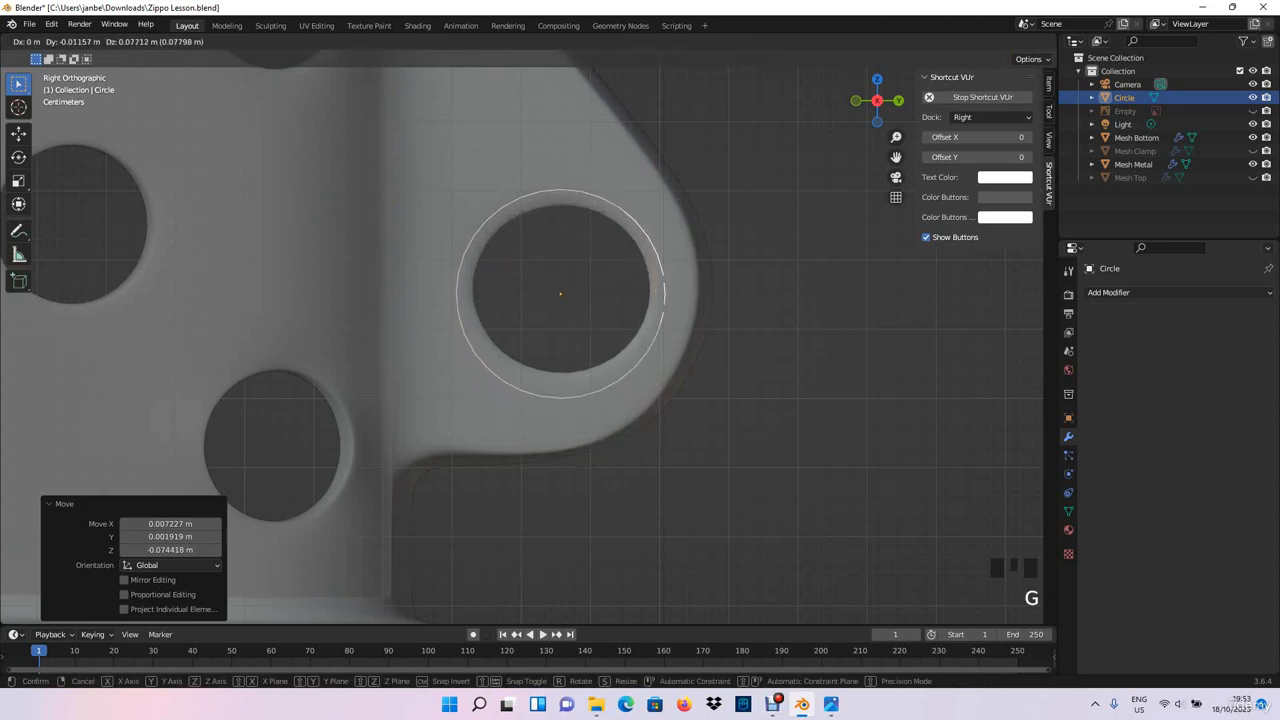
key("Return")
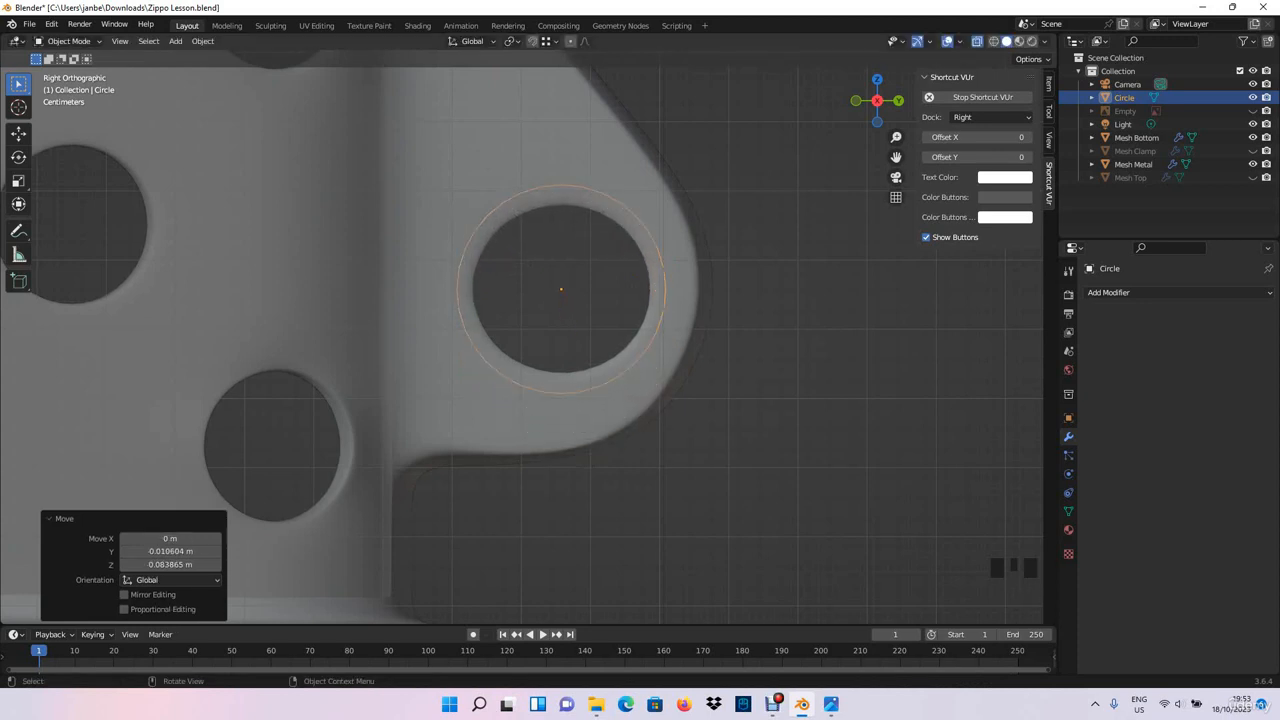
scroll(529, 342, "up", 1)
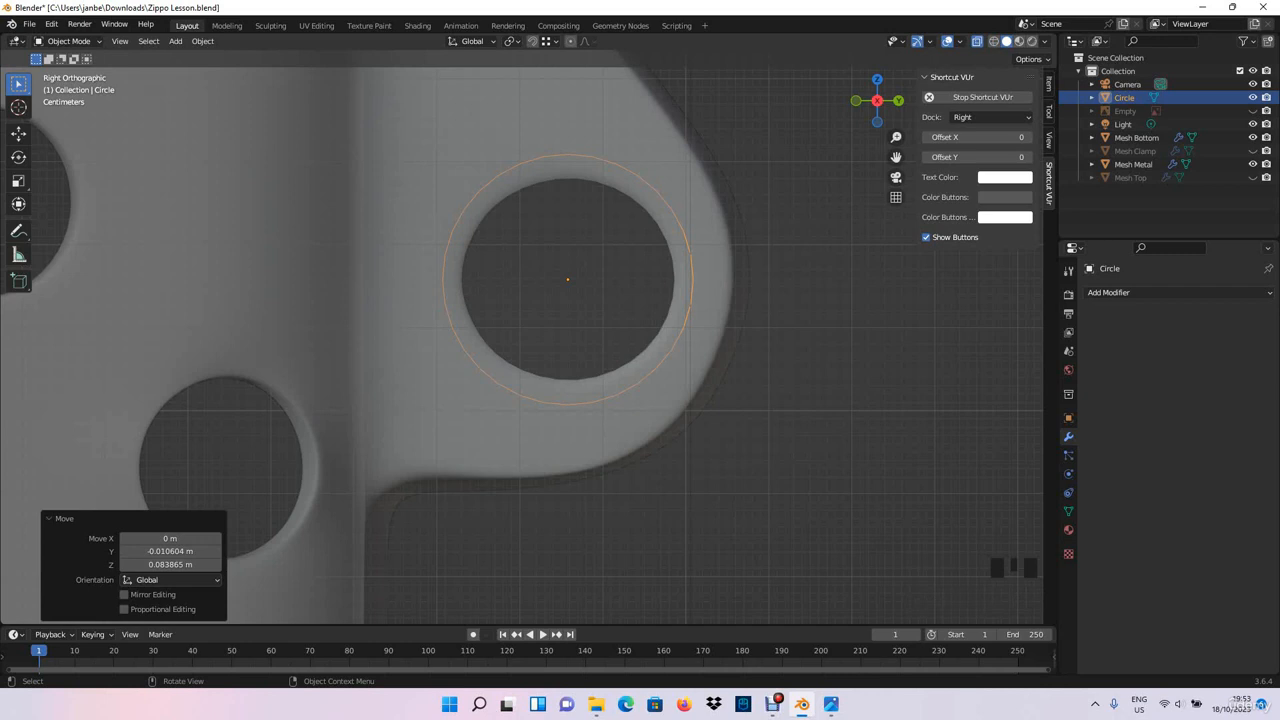
- Turn off X-ray, hide the reference circle and leave the metal part selected
scroll(522, 337, "down", 2)
left_click(440, 330)
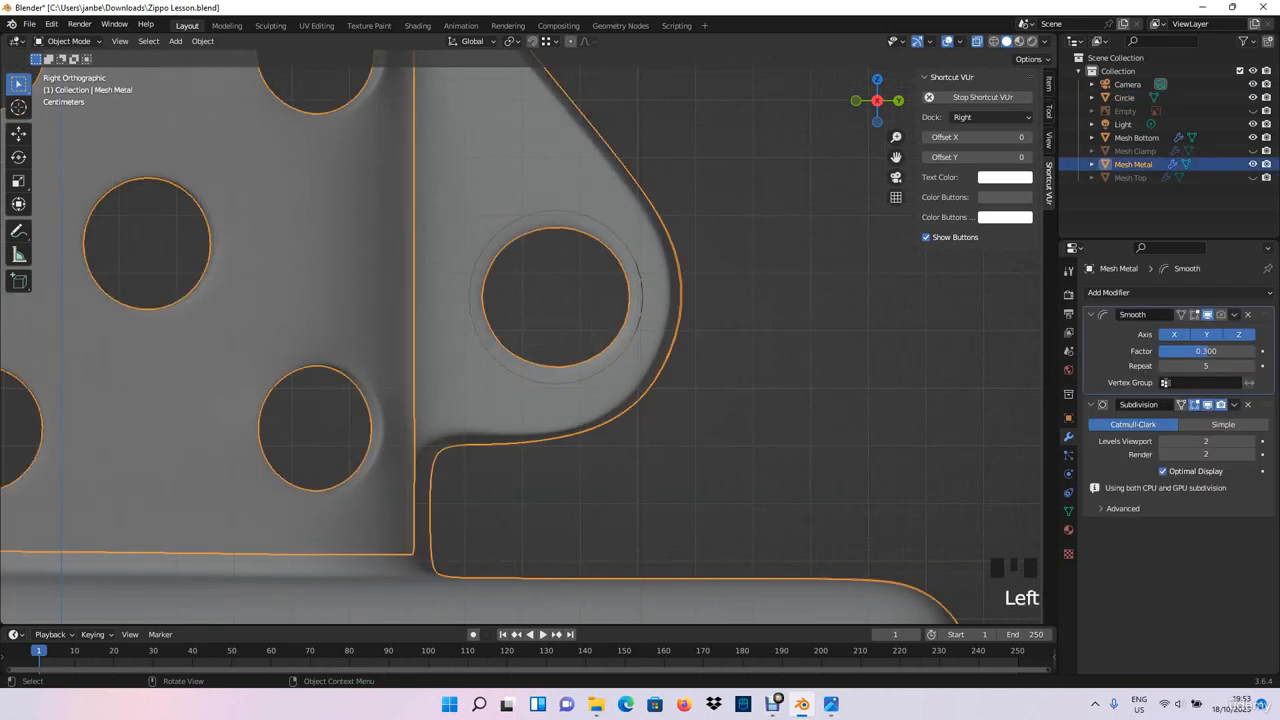
key("alt+z")
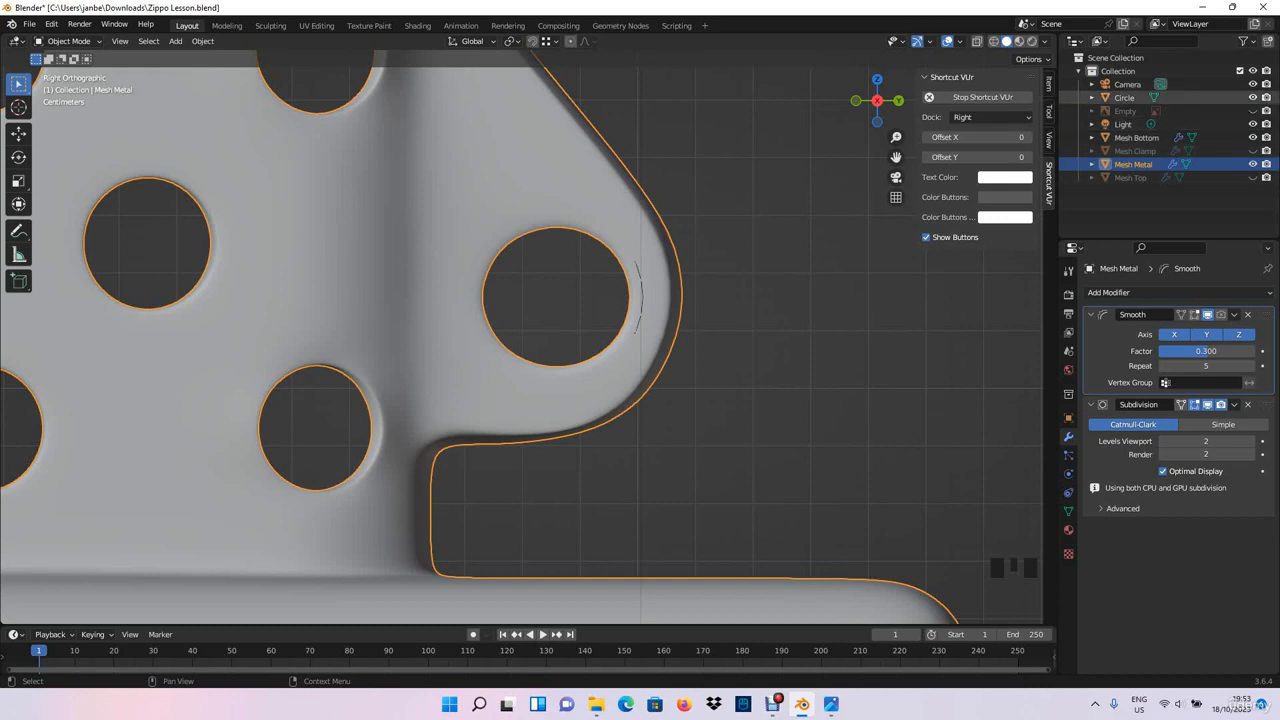
key("Left")
key("Left")
key("Left")
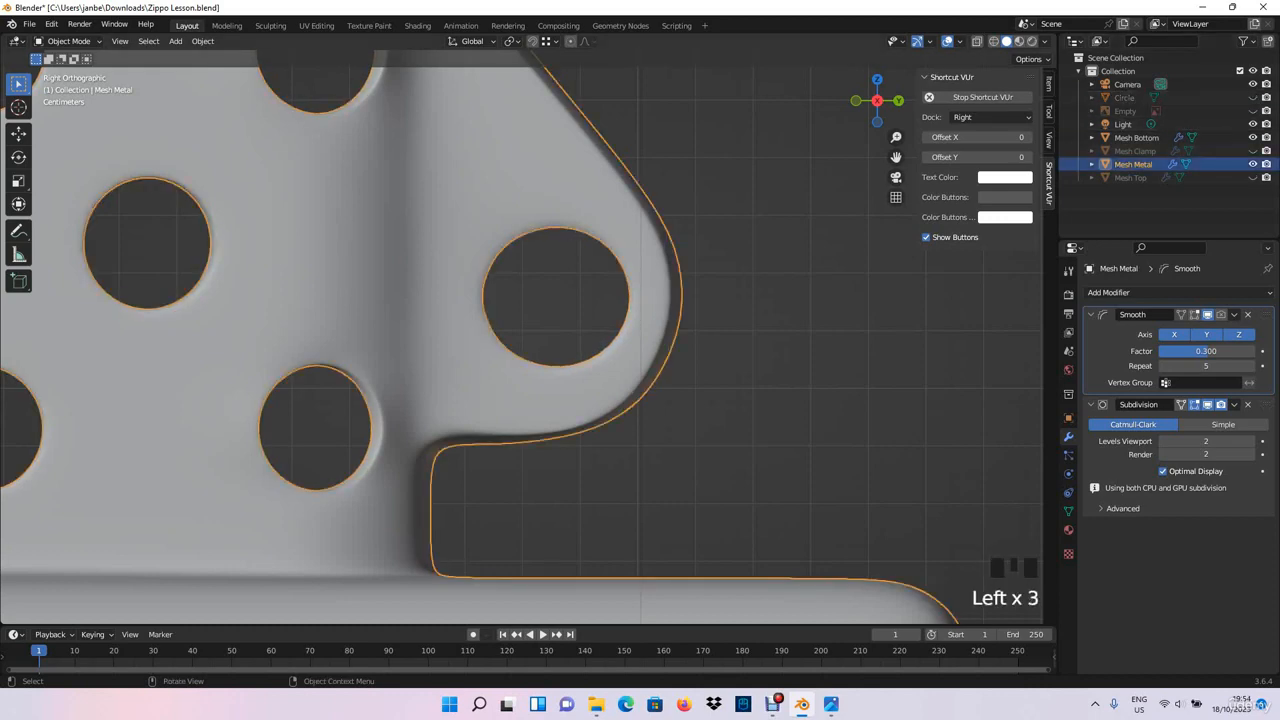
- Enter Edit Mode on the metal part and disable its Subdivision modifier in the viewport
key("Tab")
scroll(560, 300, "up", 2)
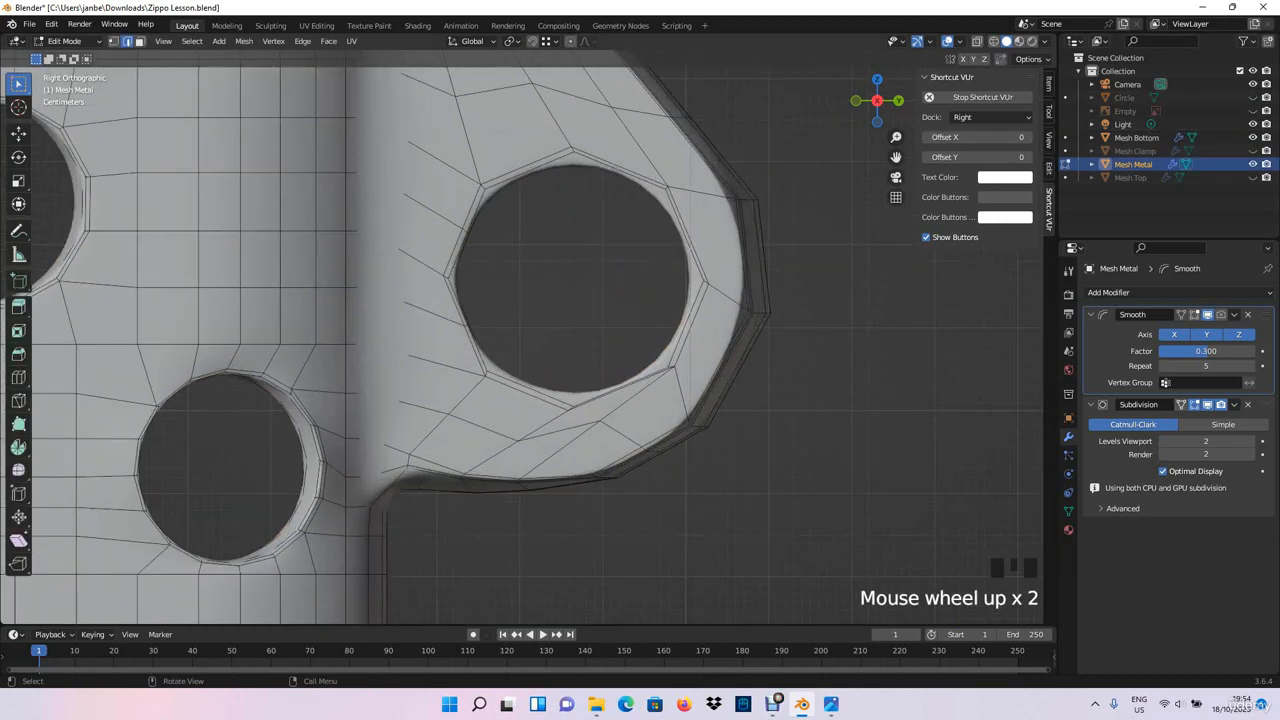
middle_click_drag(560, 250, 515, 343, "shift")
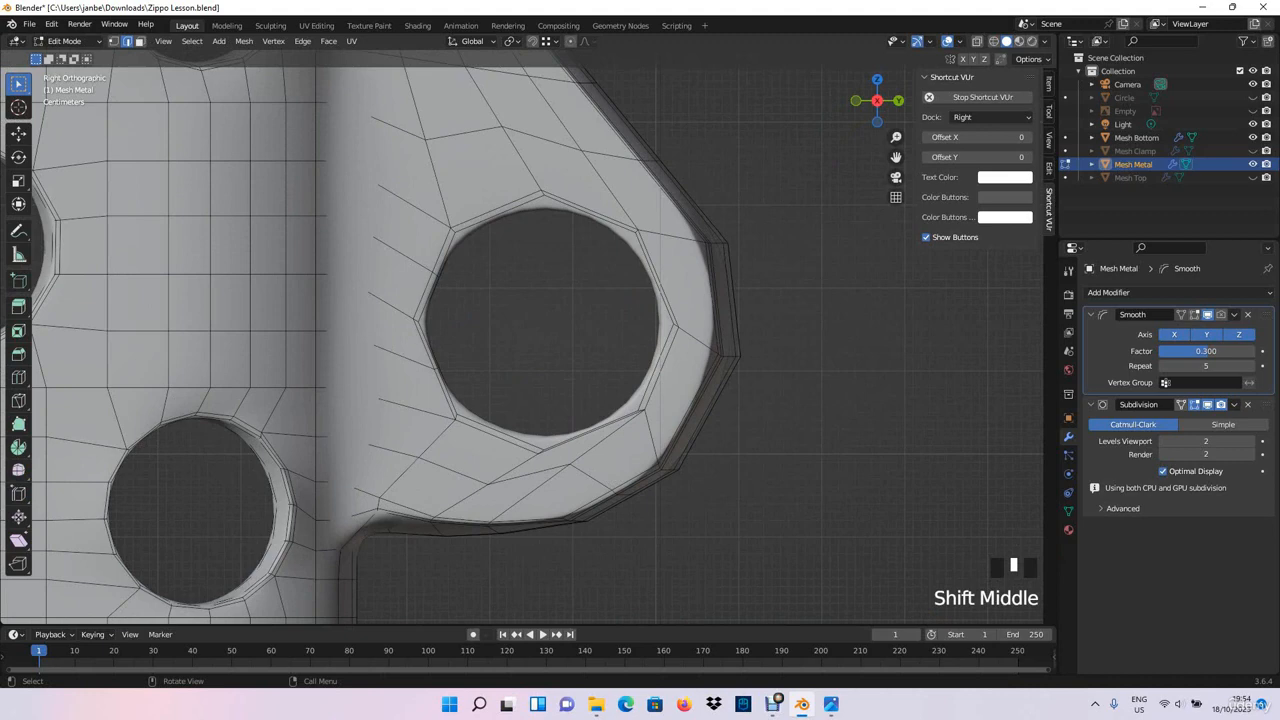
mouse_move(560, 320)
middle_mouse_down()
mouse_move(570, 328)
mouse_move(545, 335)
middle_mouse_up()
left_click(1207, 405)
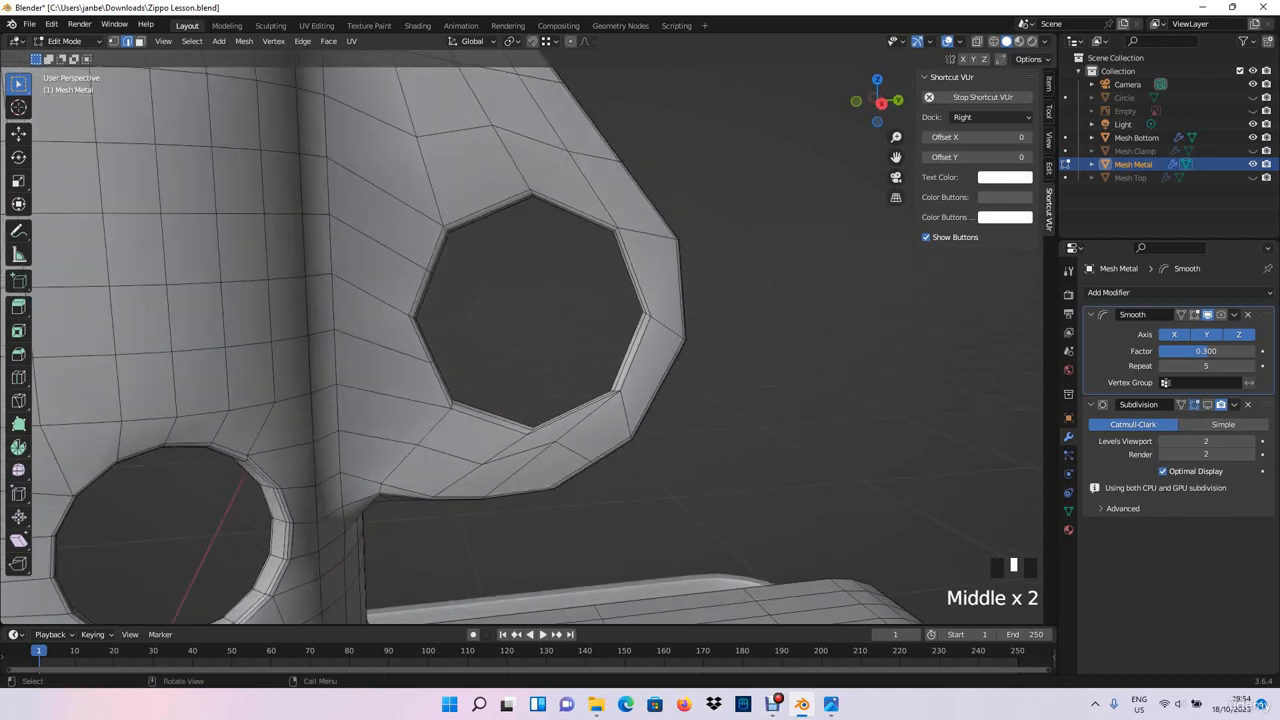
- Select the lower and side edges of the outermost bevel loop around the large bracket's hole
scroll(545, 335, "up", 6)
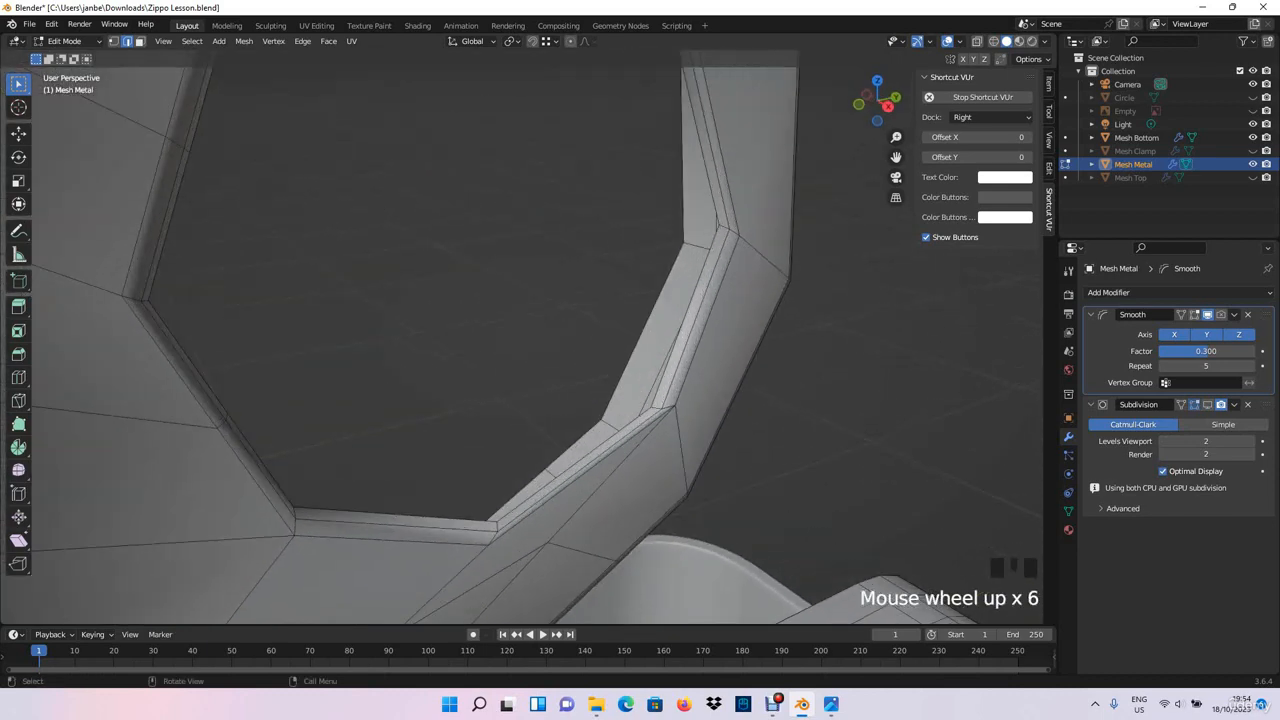
left_click(390, 540)
left_click(256, 482, "alt+shift")
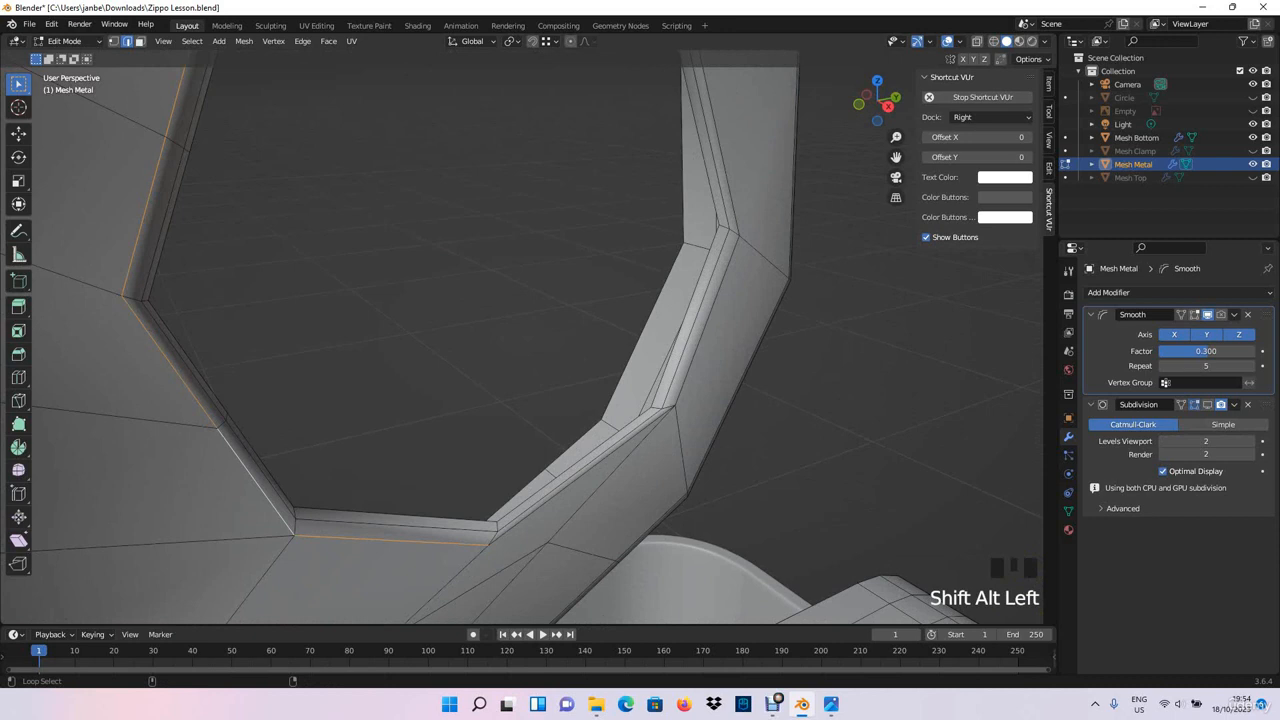
left_click(588, 472, "alt+shift")
left_click(708, 320, "alt+shift")
scroll(708, 320, "down", 2)
middle_click_drag(708, 320, 716, 385, "shift")
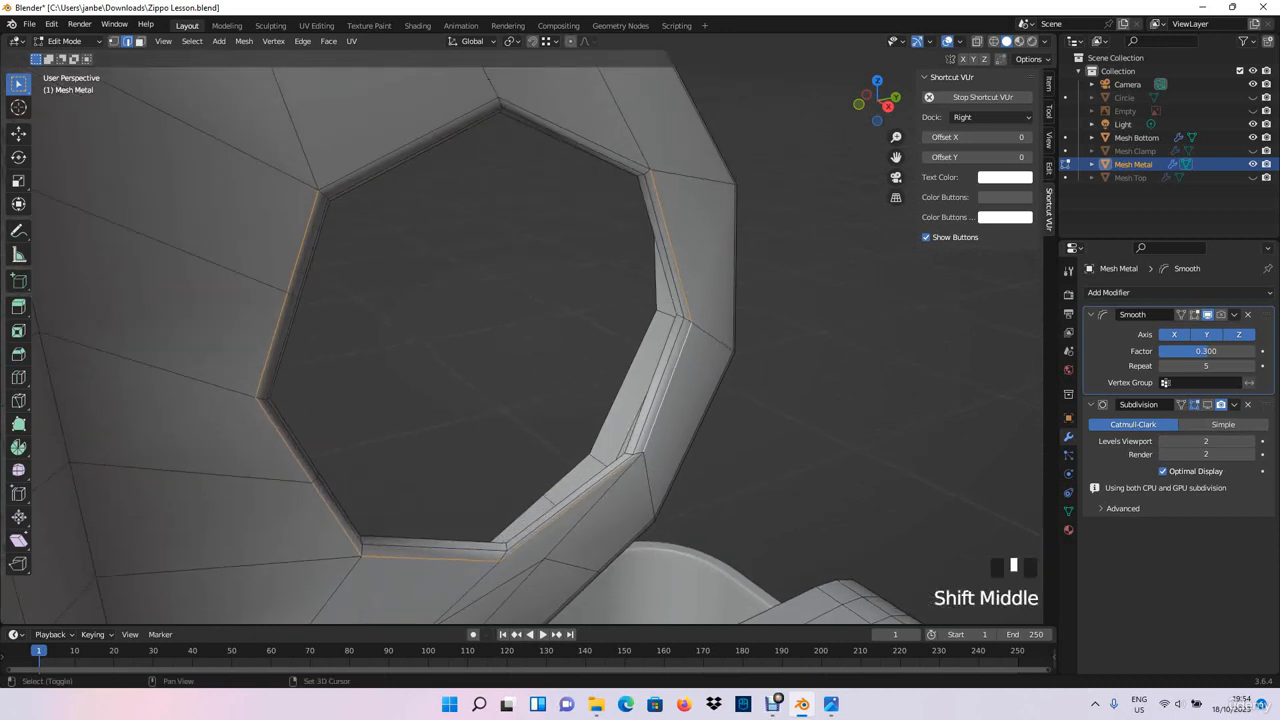
- Add the upper edges of the large bracket hole's outer loop and its inner bevel loops to the selection
left_click(576, 137, "alt+shift")
middle_click_drag(576, 137, 568, 100)
left_click(586, 171, "alt+shift")
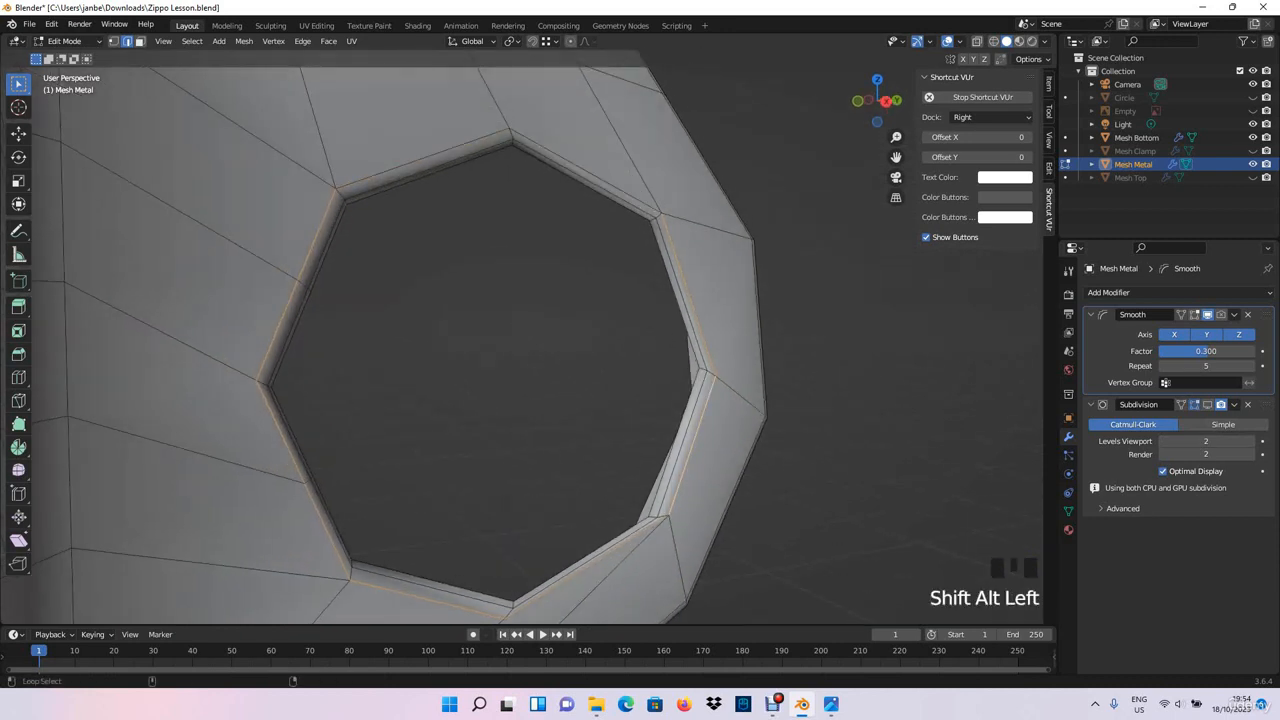
left_click(584, 180, "alt+shift")
left_click(586, 171, "alt+shift")
middle_click_drag(586, 172, 642, 176)
left_click(583, 302, "alt+shift")
middle_click_drag(583, 302, 560, 300)
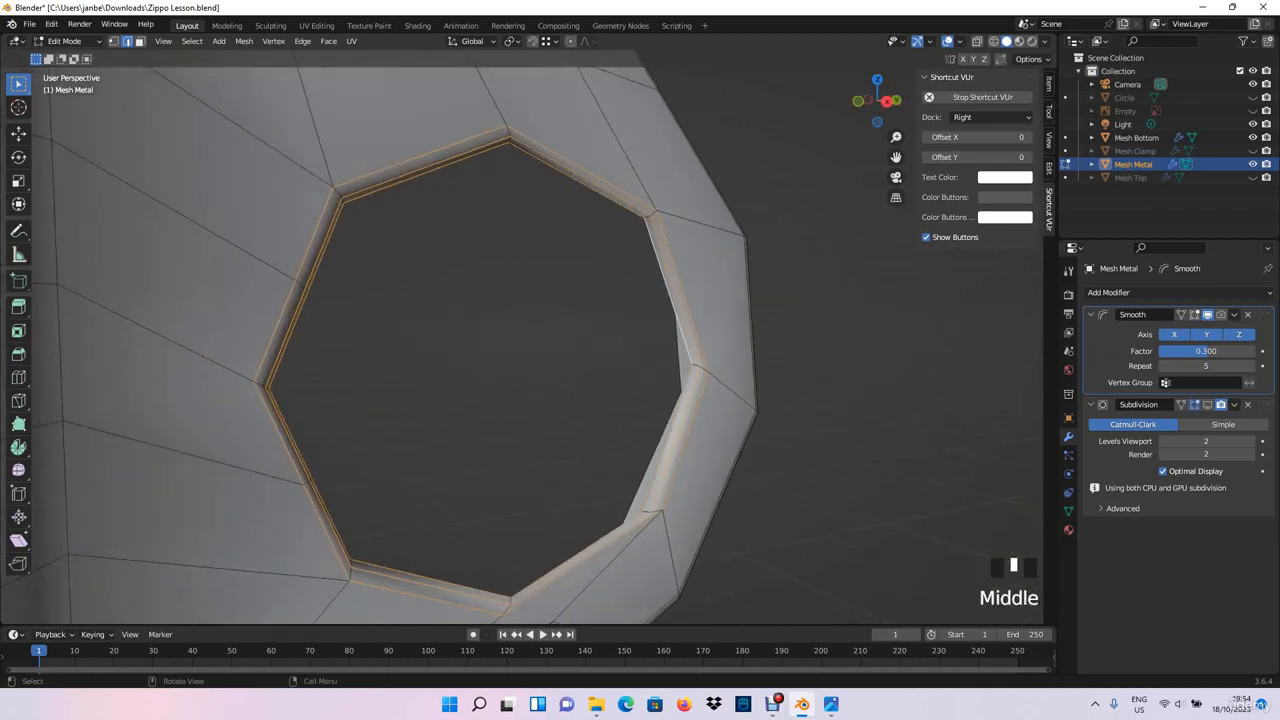
- In wireframe shading from the right side, scale the selected bracket hole rim along Z by 1.101
left_click(994, 41)
scroll(850, 160, "down", 1)
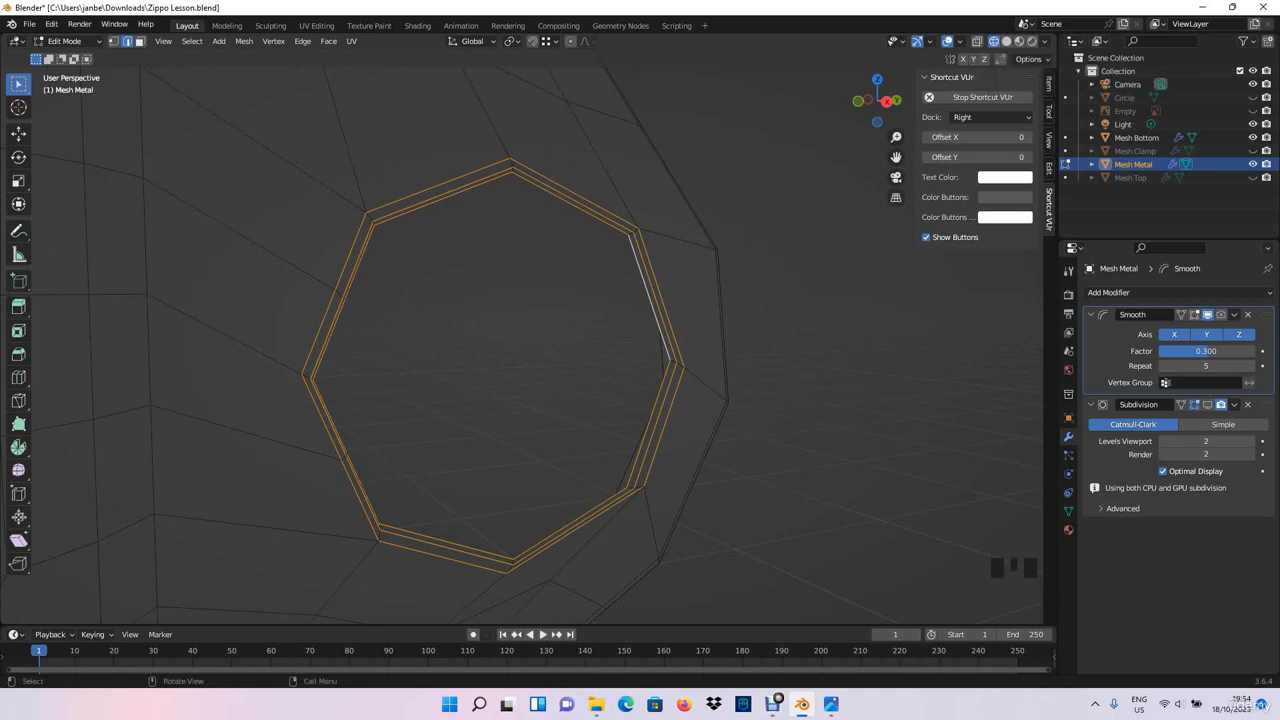
middle_click_drag(700, 300, 642, 287)
key("KP_3")
scroll(660, 245, "down", 2)
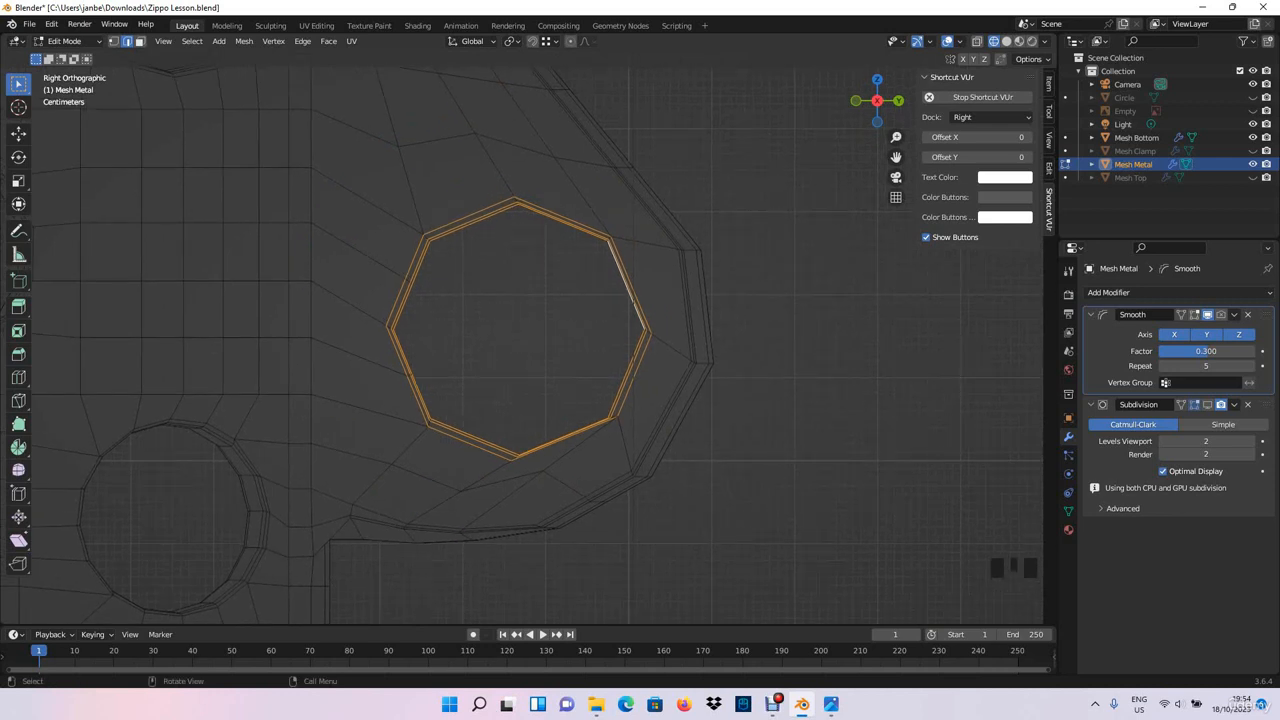
key("s")
key("y")
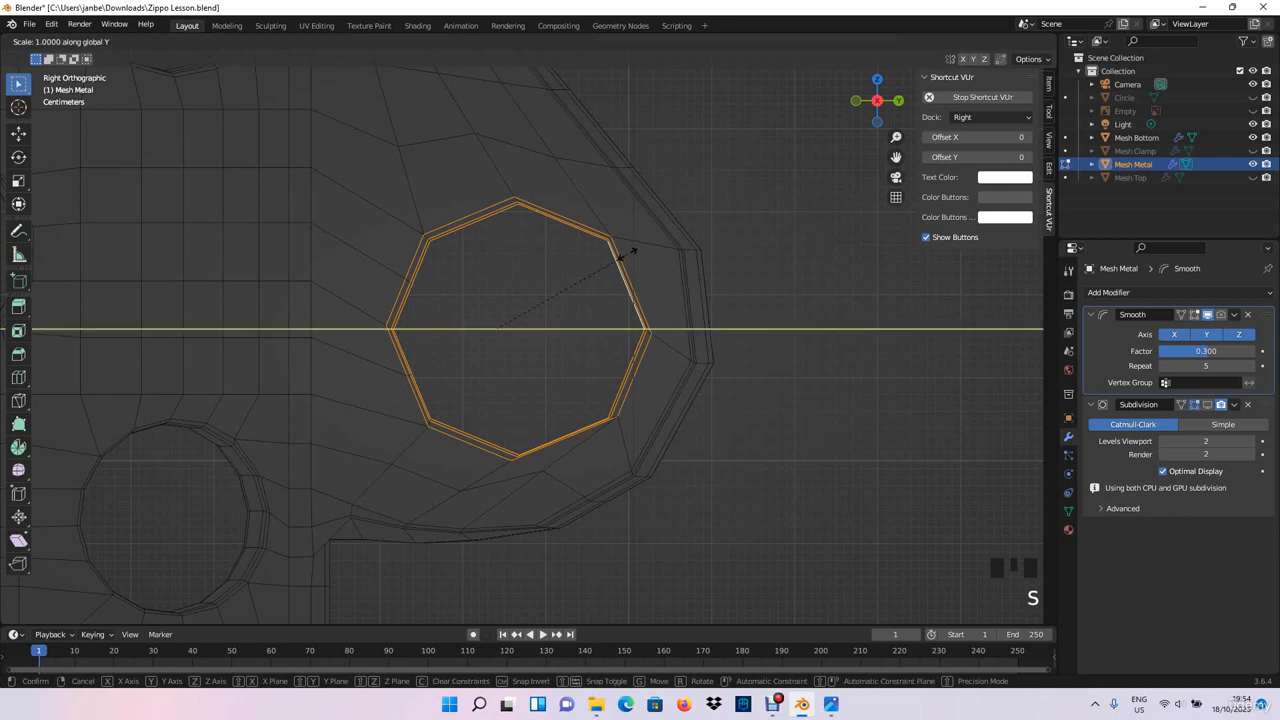
key("z")
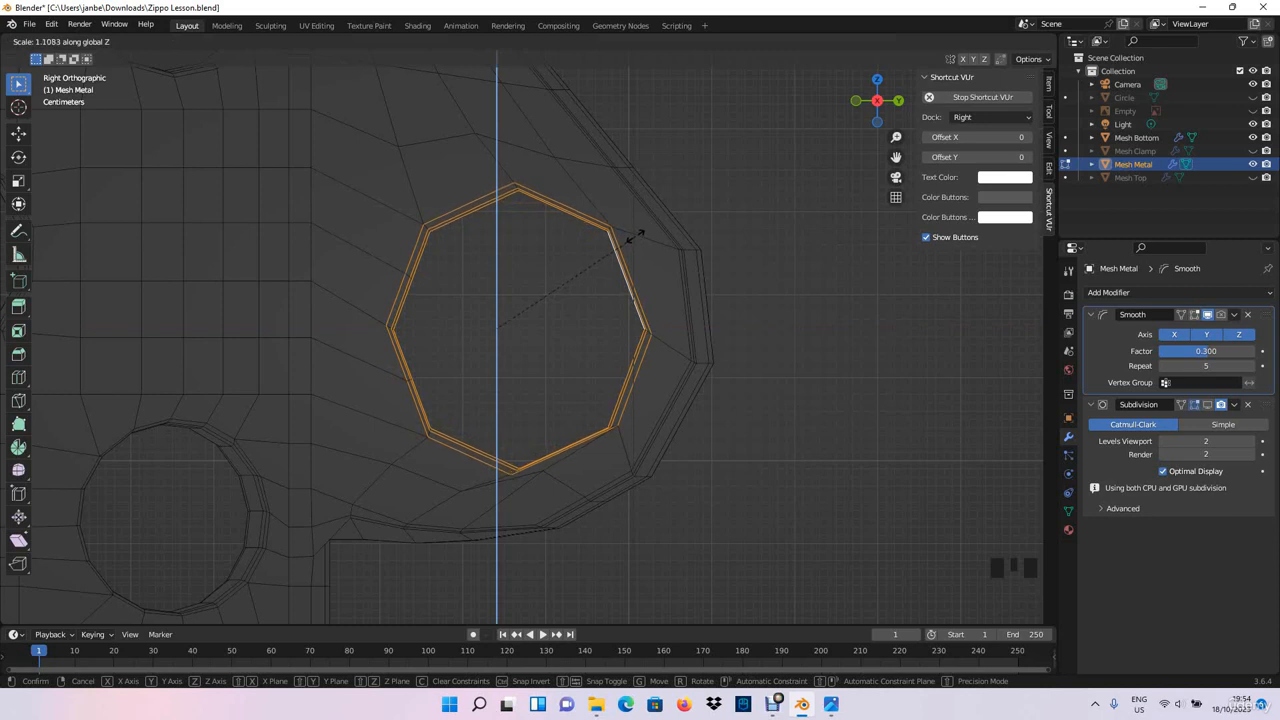
left_click(634, 235)
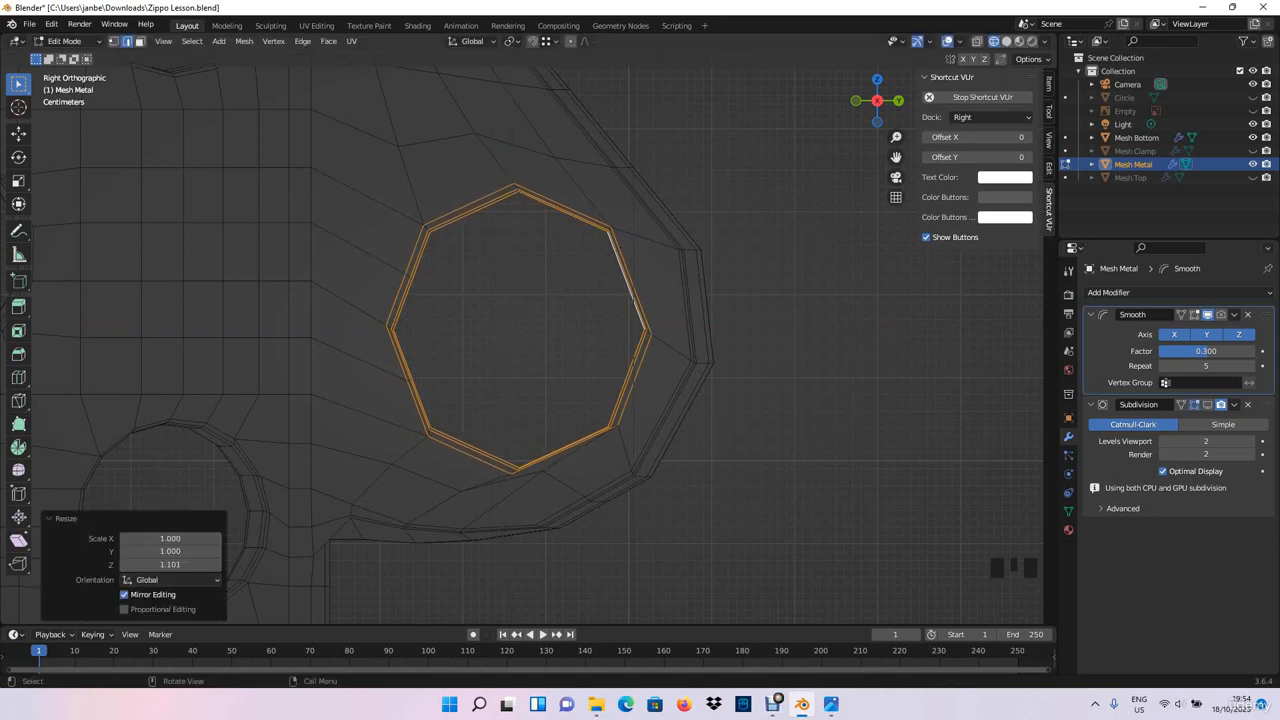
- In vertex selection mode, move the vertex just below the bracket hole about -0.028 m in Y and -0.022 m in Z, then deselect it
left_click(113, 41)
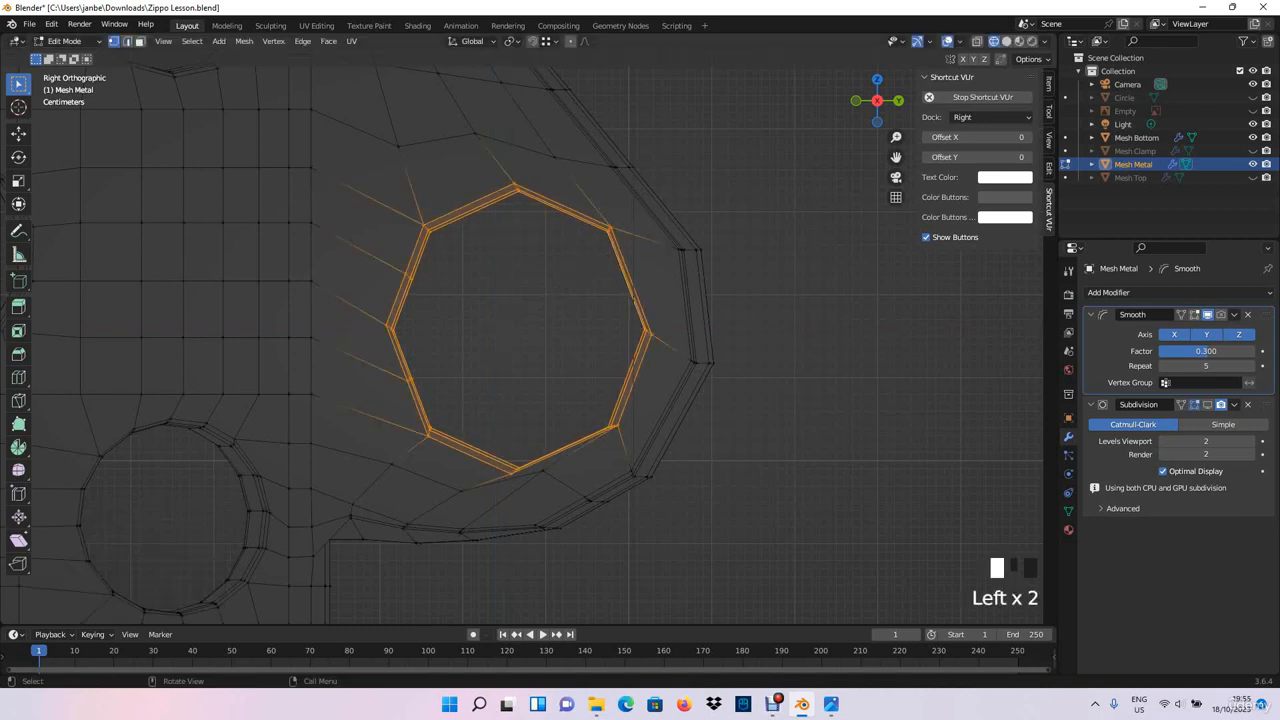
left_click(541, 470)
key("g")
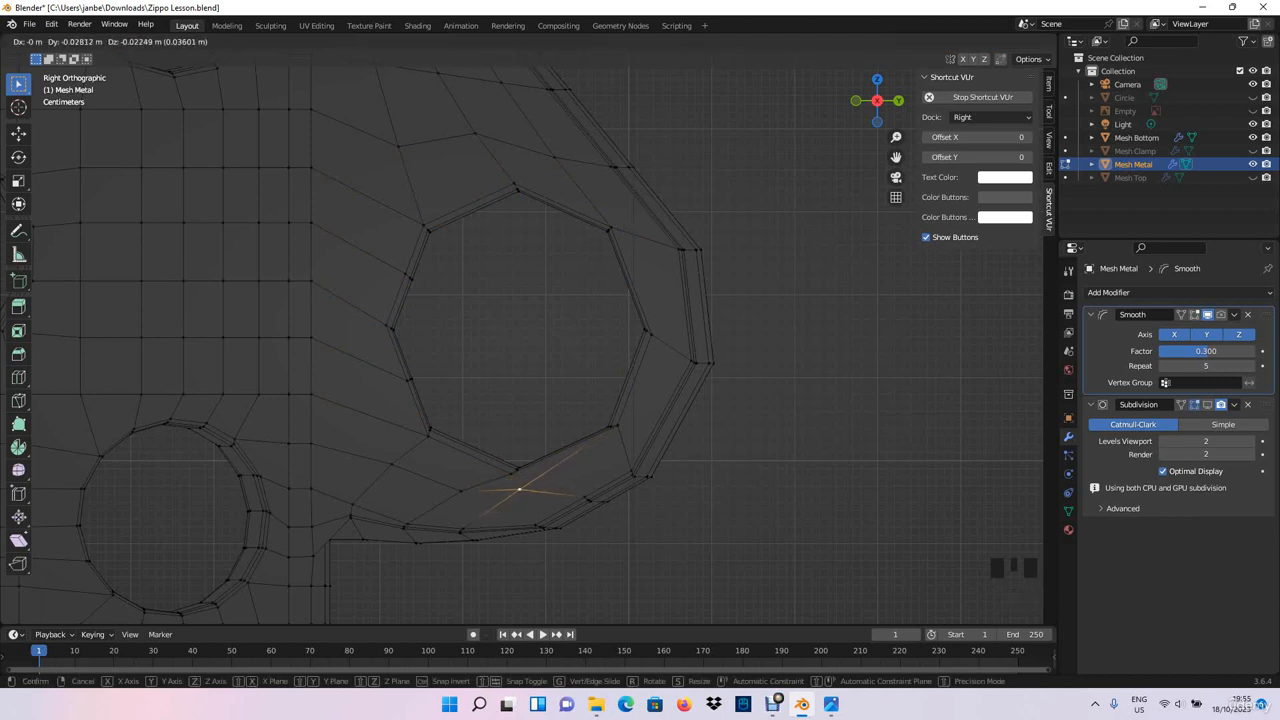
left_click(519, 489)
left_click(535, 360)
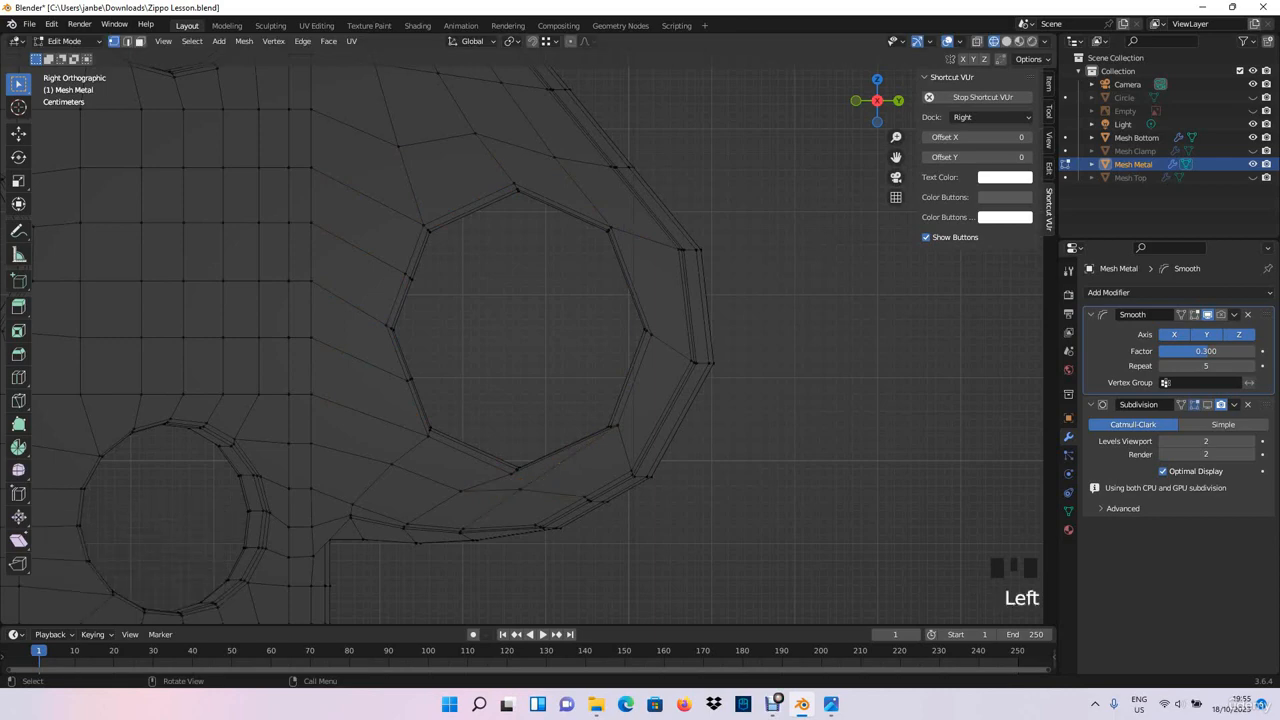
- Return to Object Mode with solid shading and enable the Subdivision modifier's viewport display, comparing the bracket hole with and without it
key("Tab")
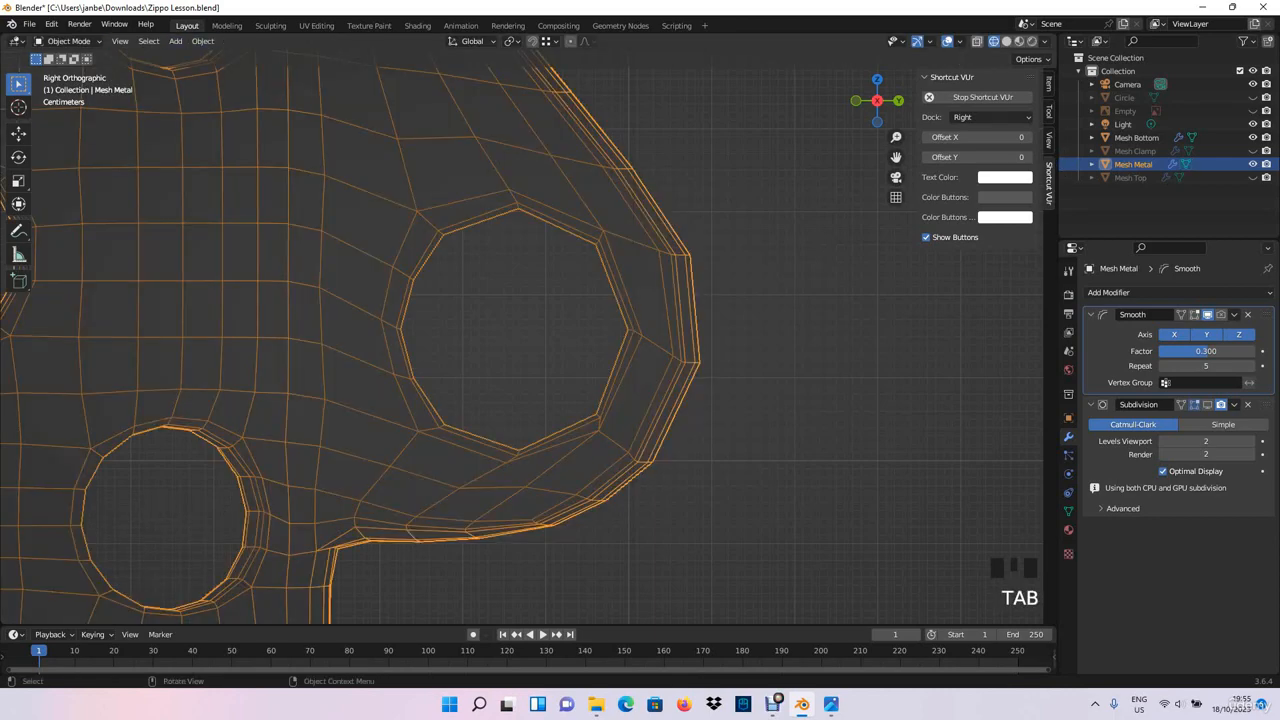
left_click(1006, 41)
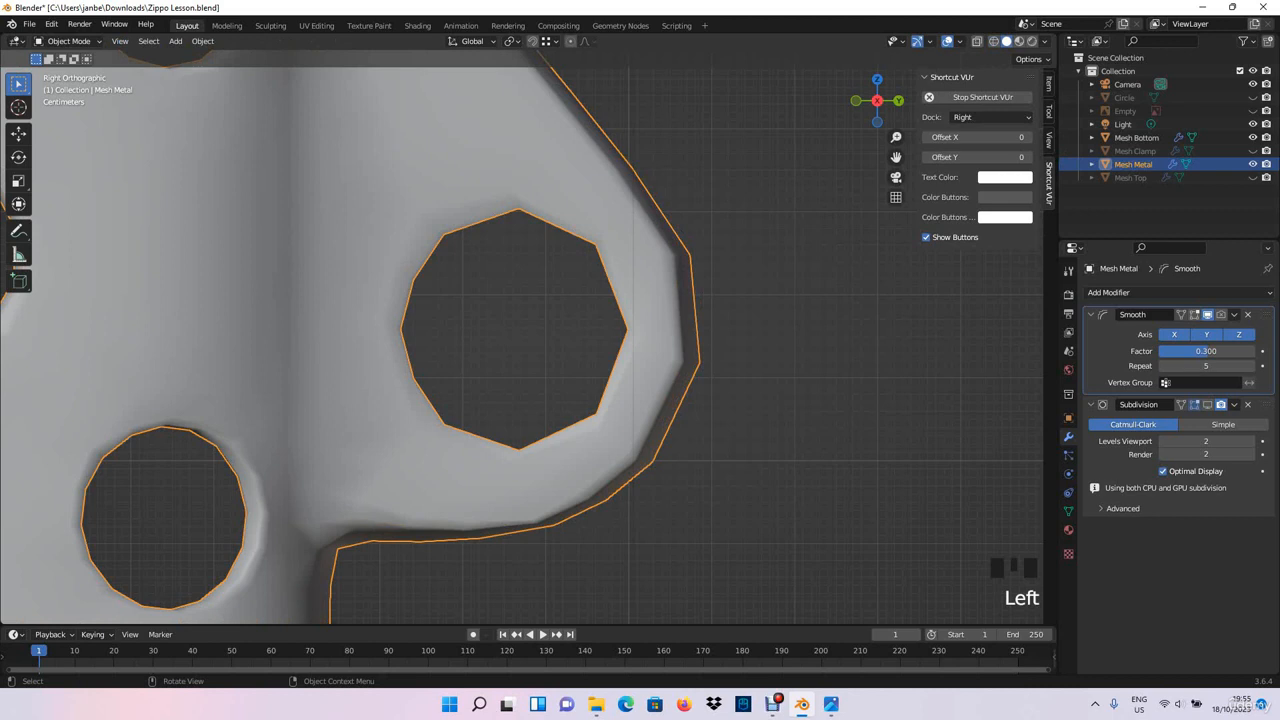
left_click(1207, 405)
scroll(1207, 405, "down", 1)
middle_click_drag(600, 350, 634, 355, "shift")
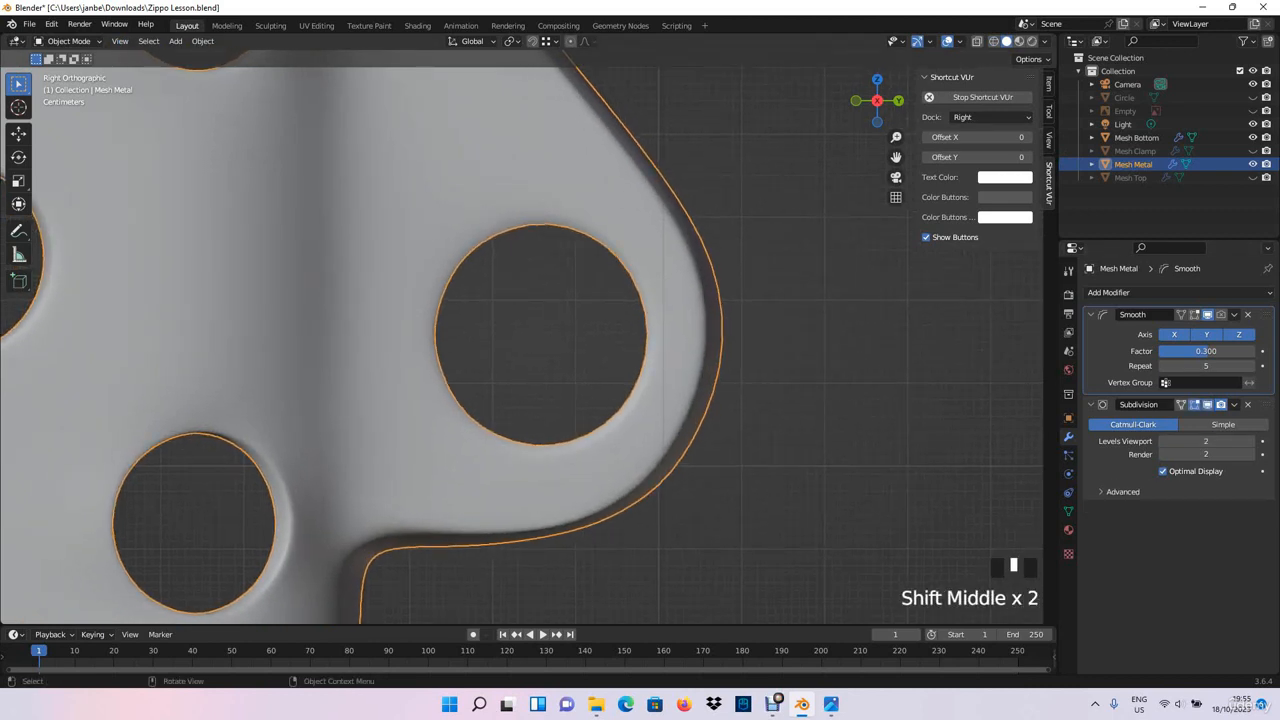
left_click(1207, 404)
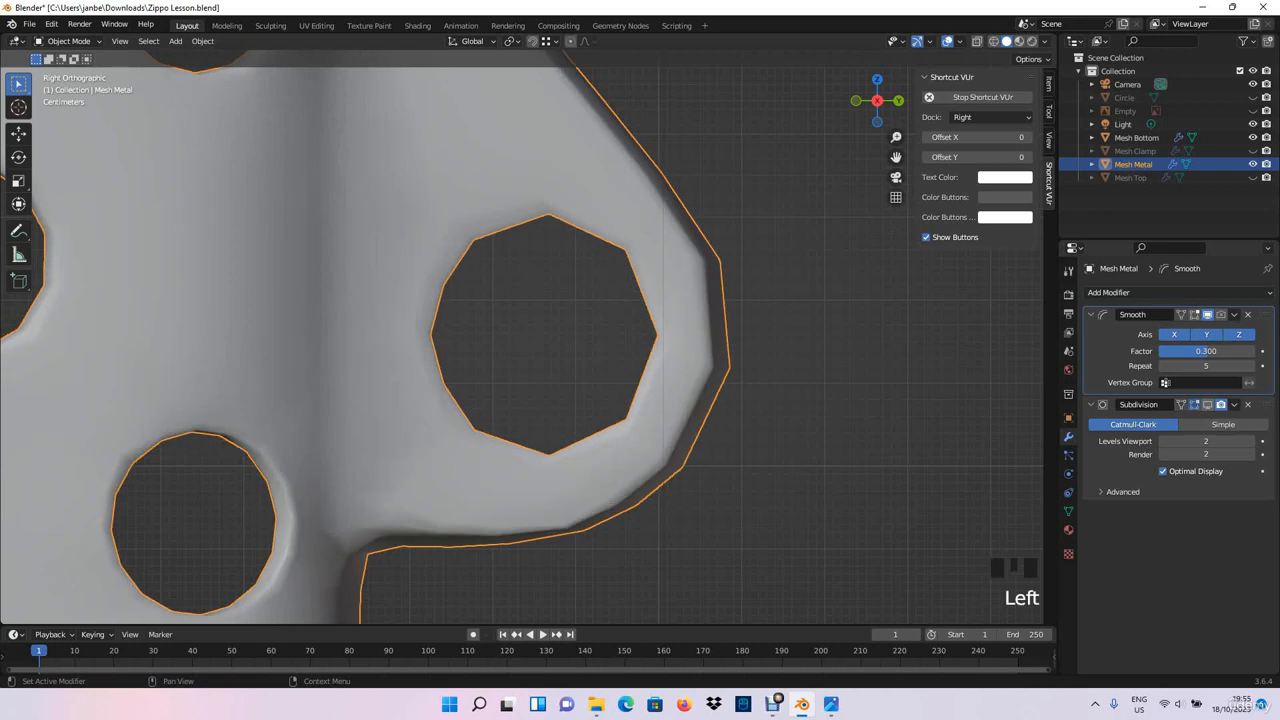
left_click(1207, 404)
left_click(1207, 404)
left_click(1207, 404)
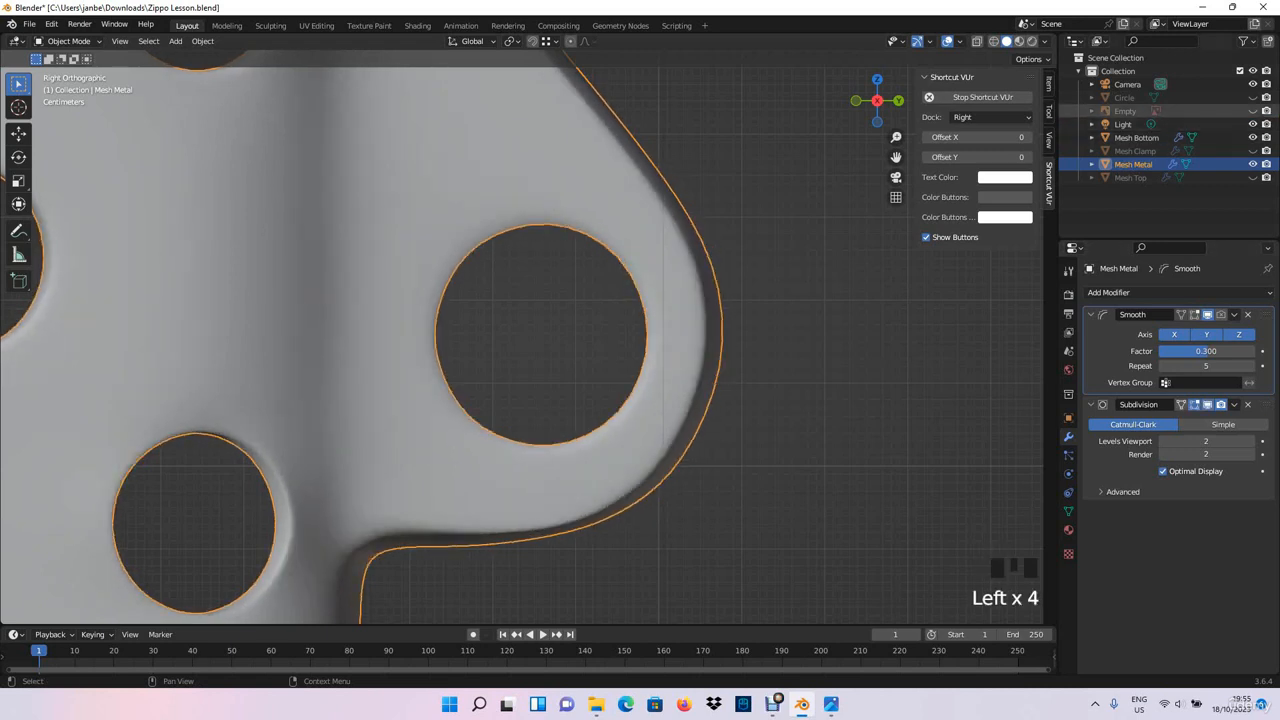
- Unhide the Circle guide and turn on X-ray to check the large bracket hole's roundness against it from the right side
left_click(1253, 97)
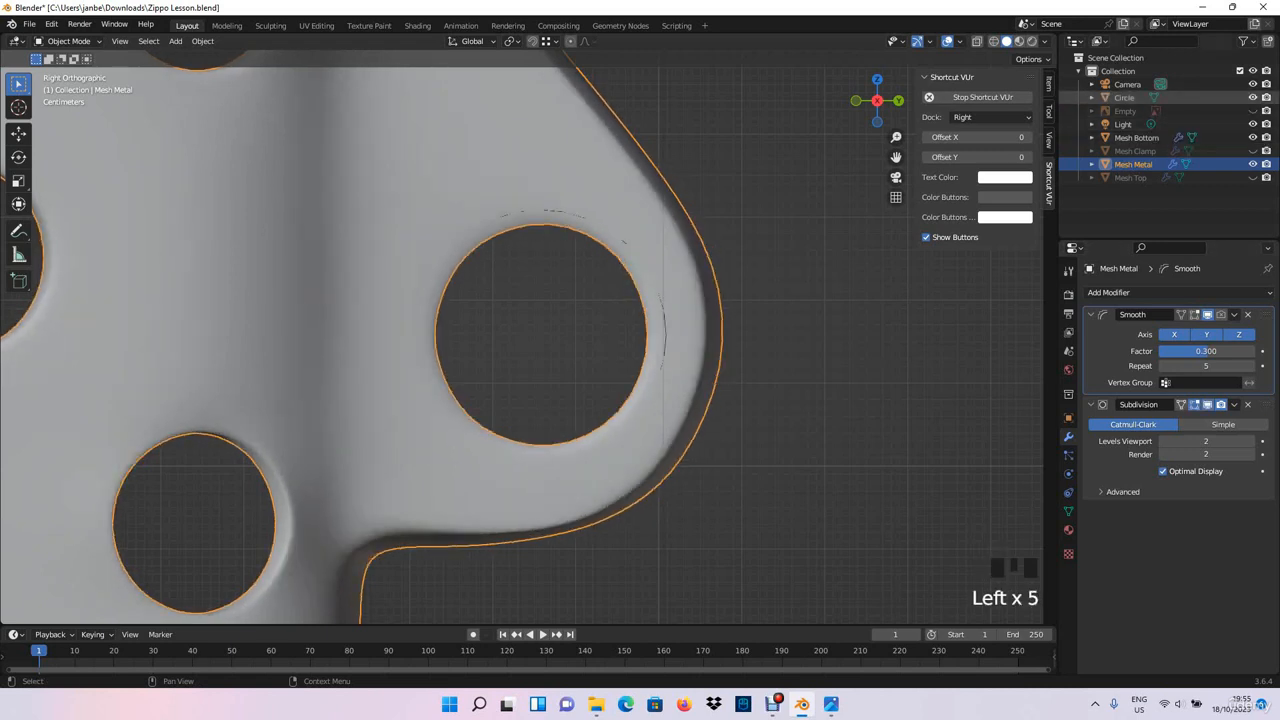
key("alt+z")
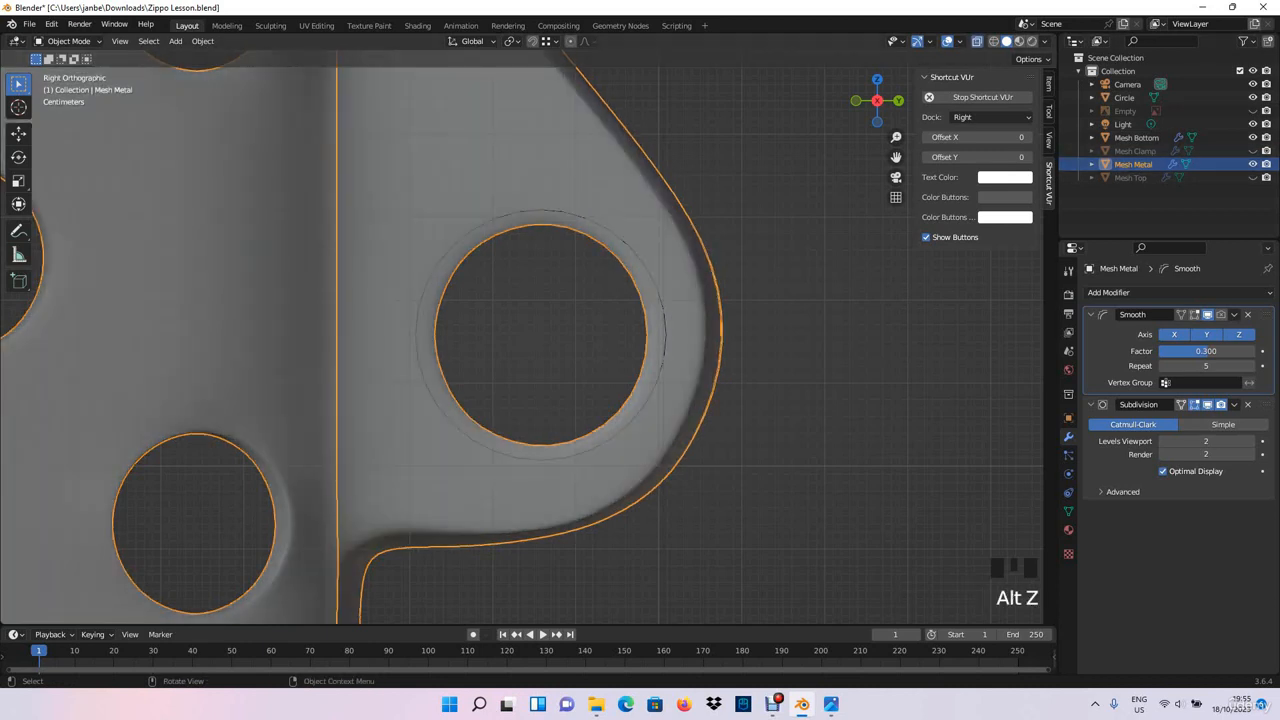
scroll(521, 337, "up", 1)
scroll(521, 337, "up", 1)
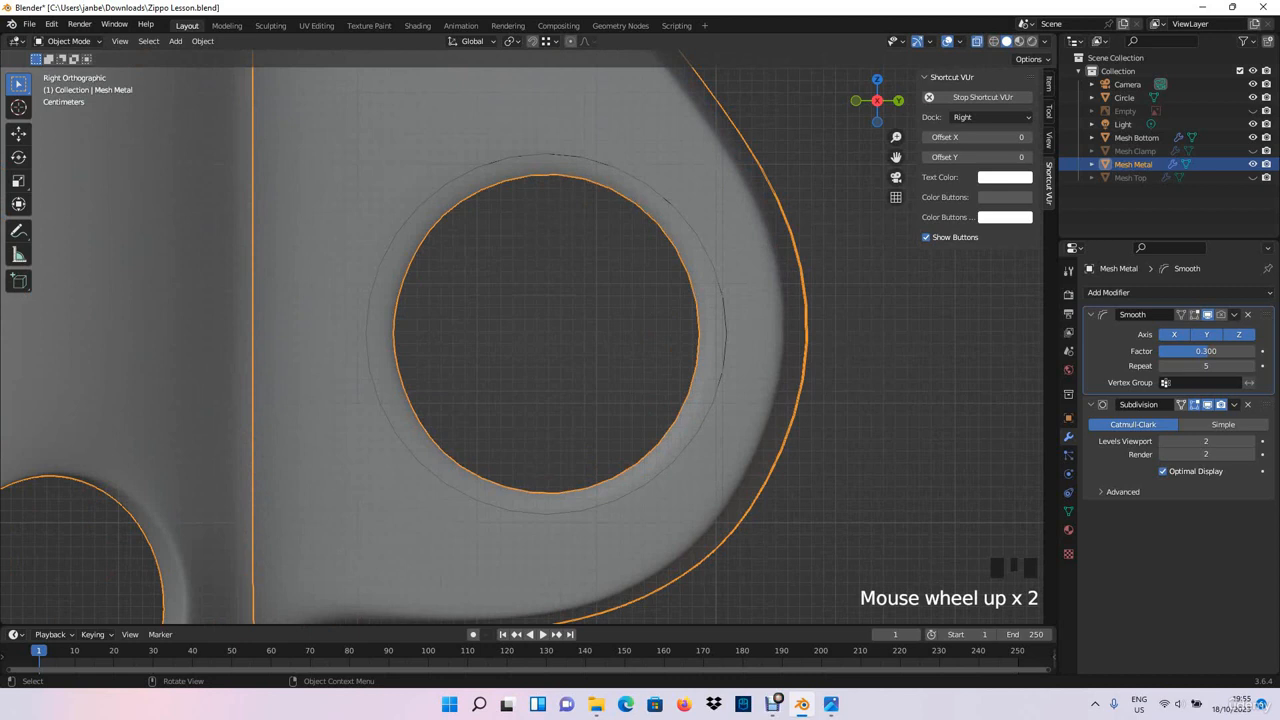
scroll(521, 337, "down", 1)
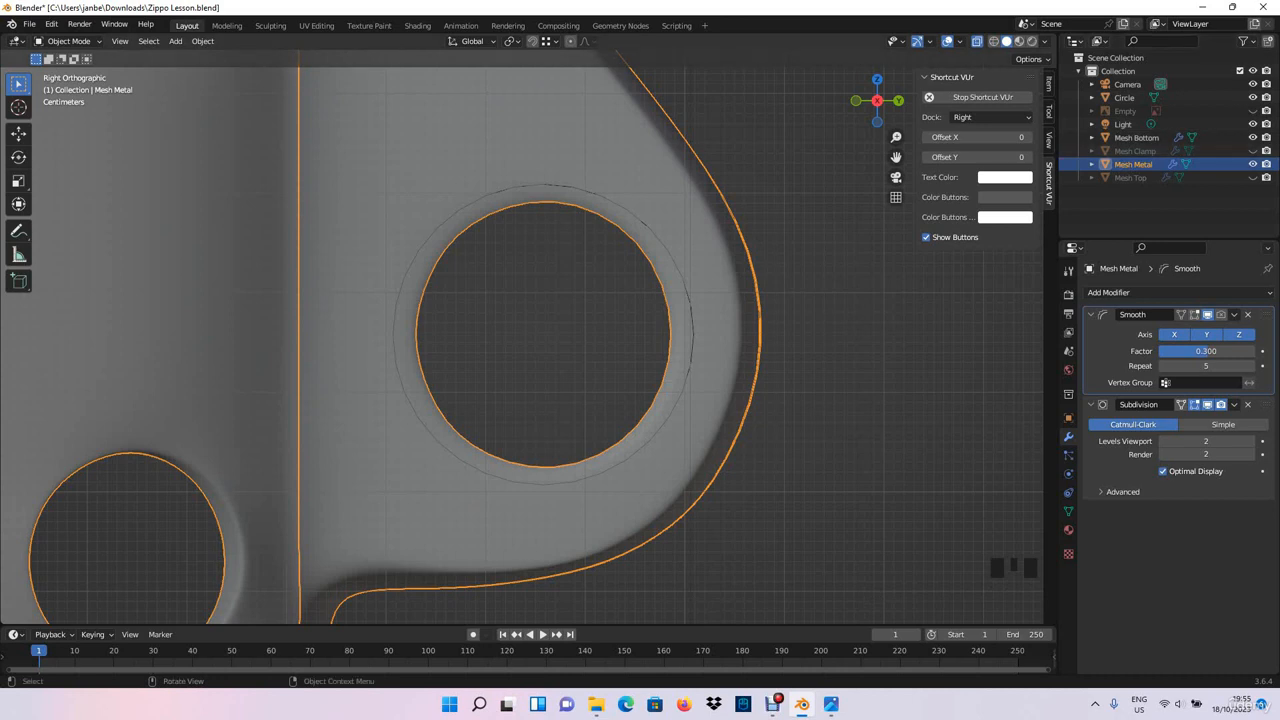
scroll(521, 337, "down", 7)
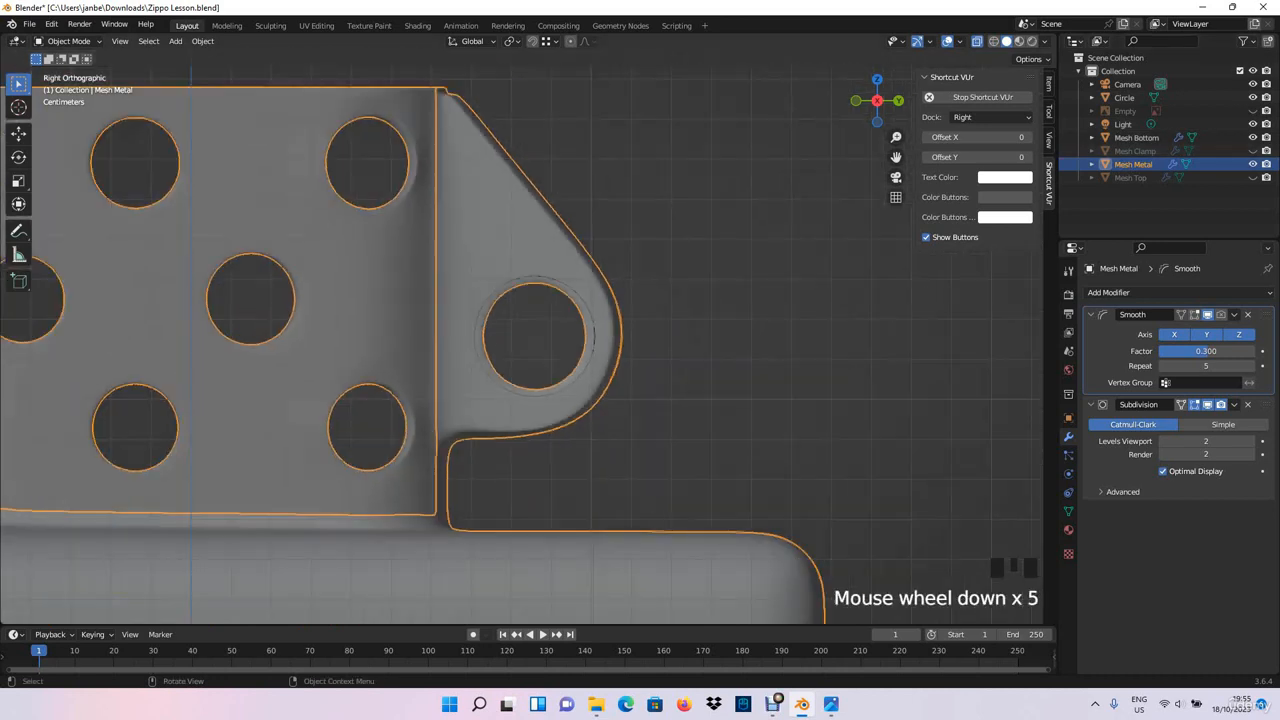
middle_click_drag(521, 337, 492, 358)
scroll(496, 358, "down", 2)
scroll(492, 358, "up", 5)
key("KP_3")
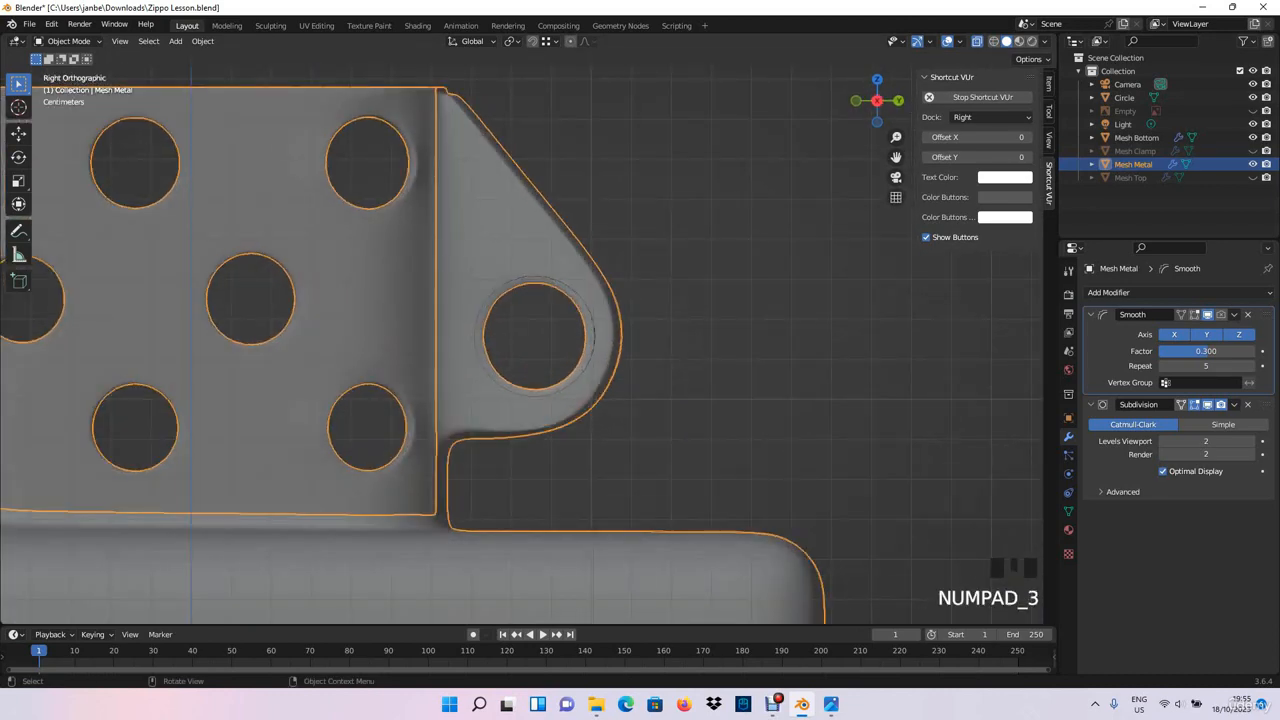
scroll(530, 335, "up", 2)
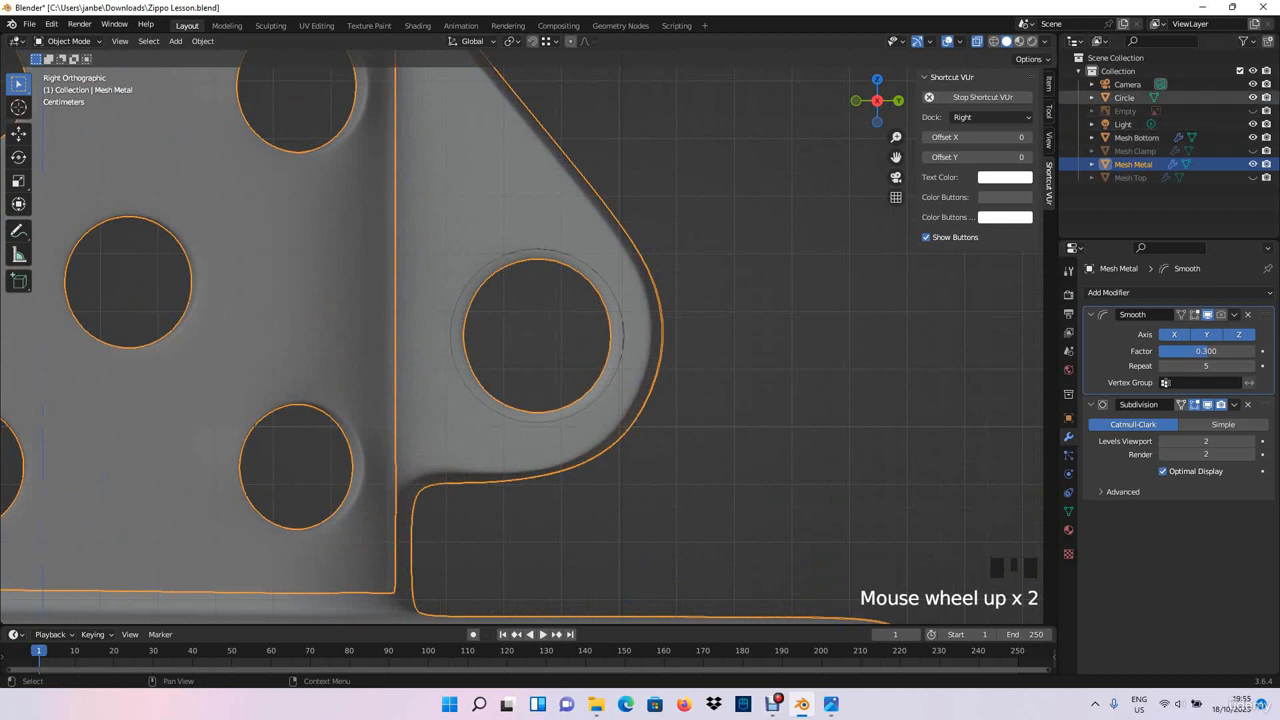
- Select the Circle guide object around the large bracket's hole and delete it
left_click(615, 340)
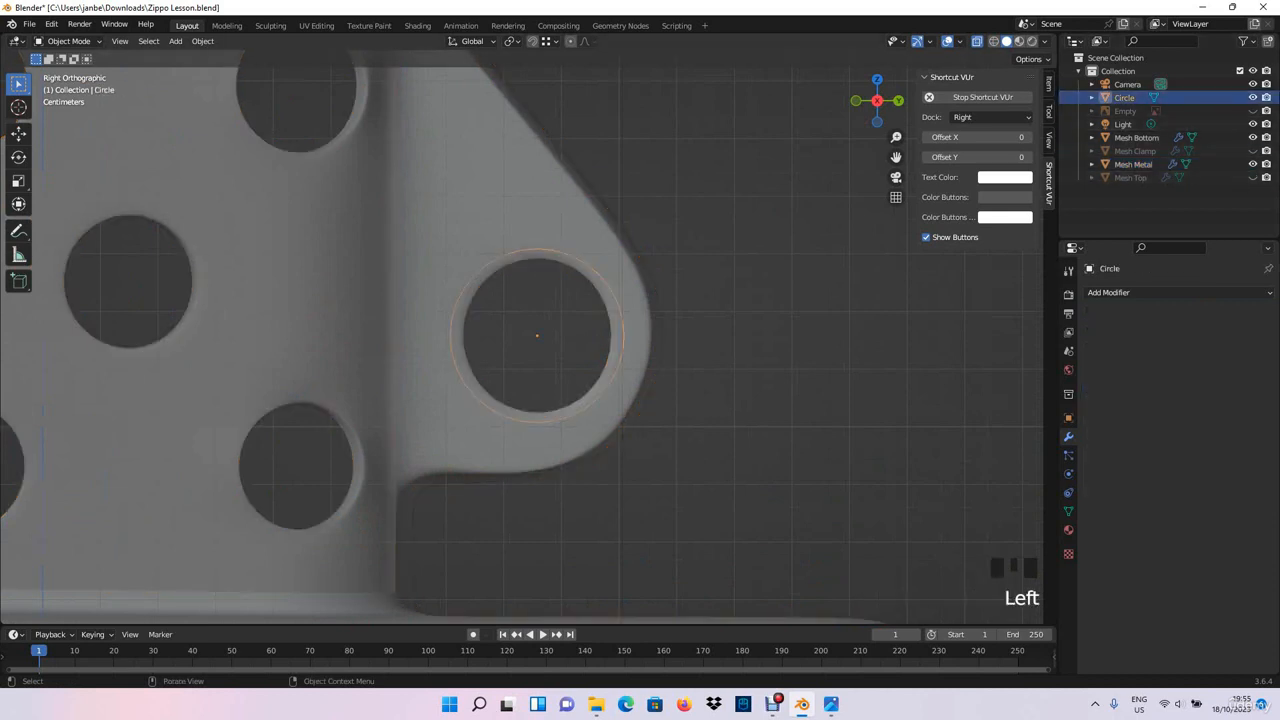
left_click(1127, 85)
left_click(1125, 98)
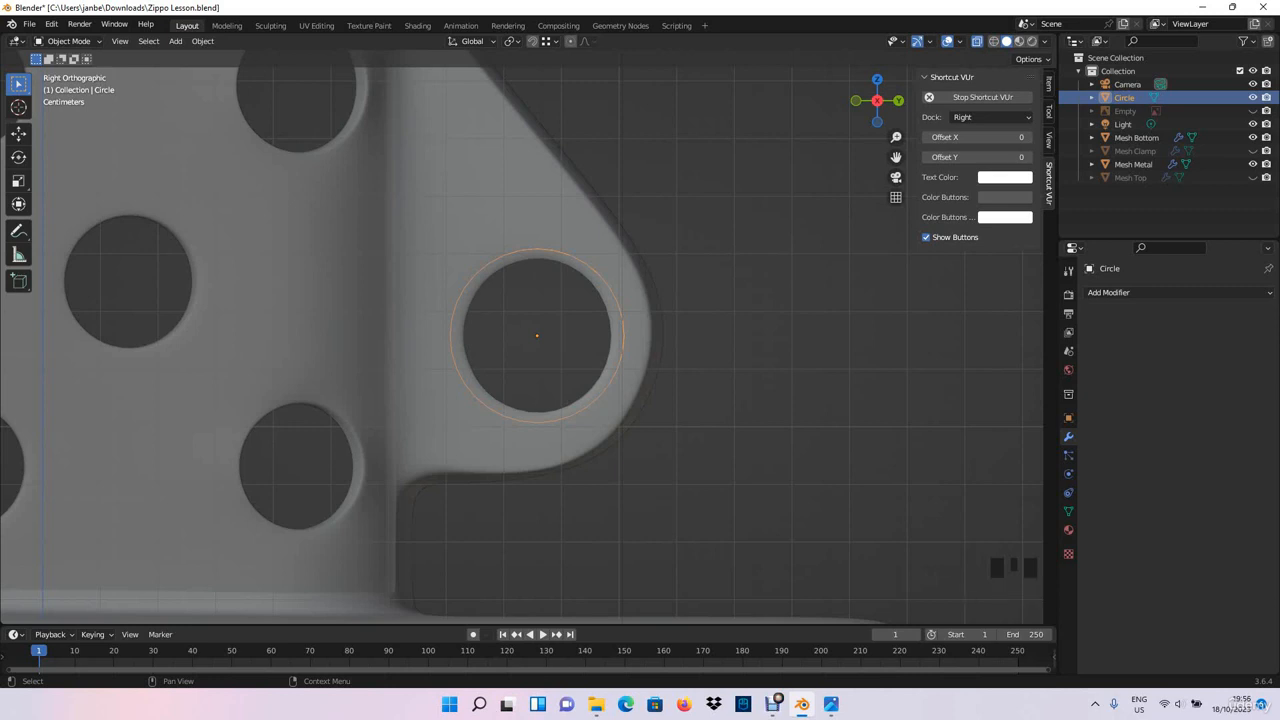
left_click(1125, 110)
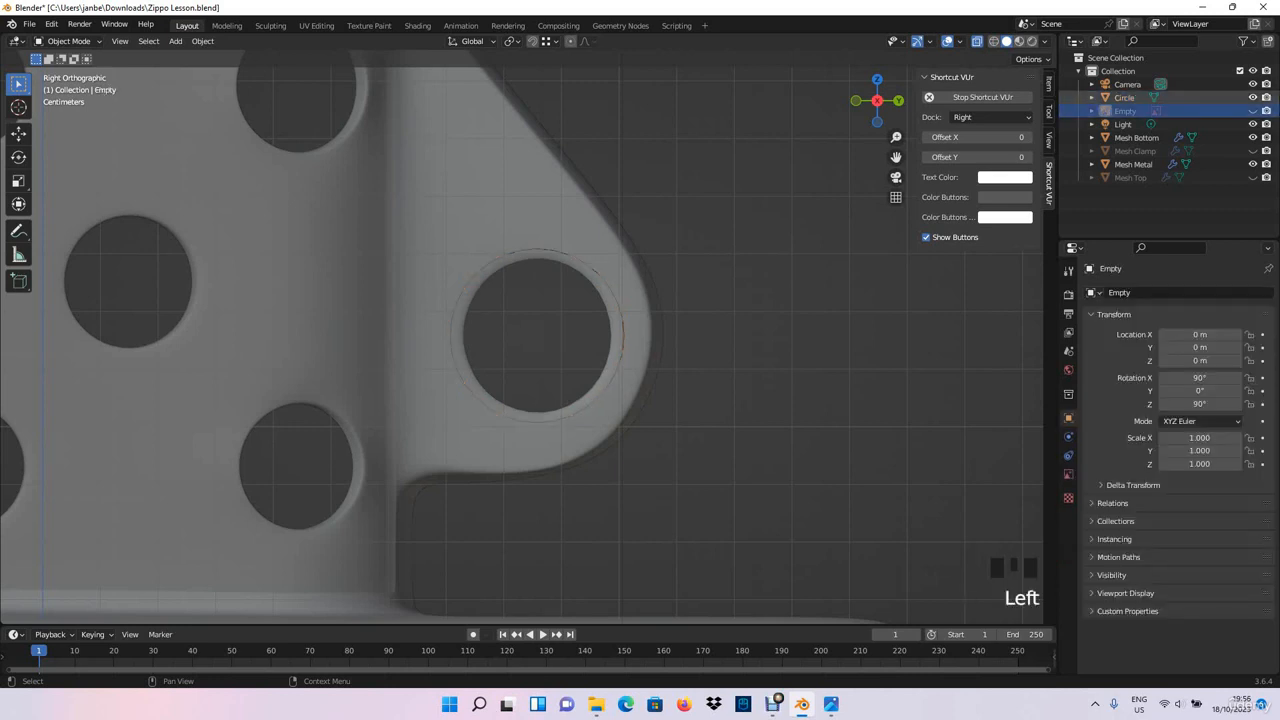
left_click(1125, 98)
key("Delete")
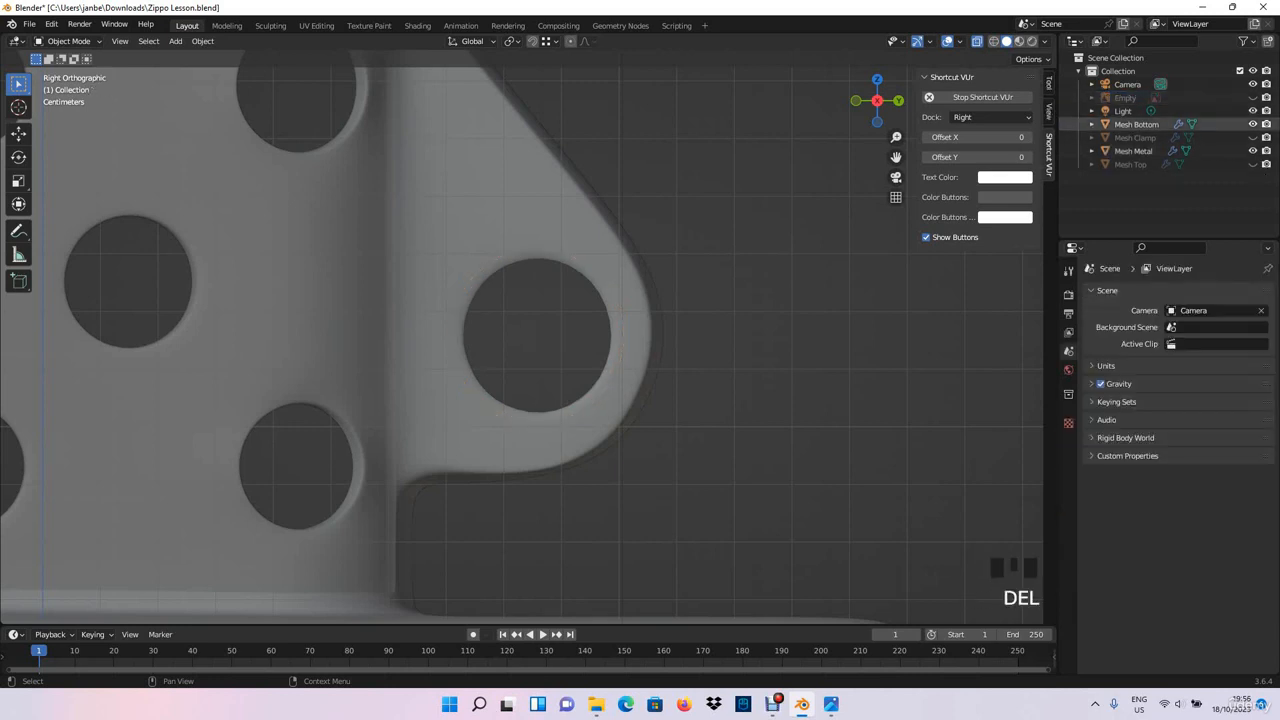
- Turn off X-ray and select the lighter's metal insert in a perspective view
scroll(522, 337, "down", 4)
mouse_move(522, 337)
middle_mouse_down()
mouse_move(450, 368)
mouse_move(528, 342)
middle_mouse_up()
middle_click_drag(494, 570, 538, 528, "shift")
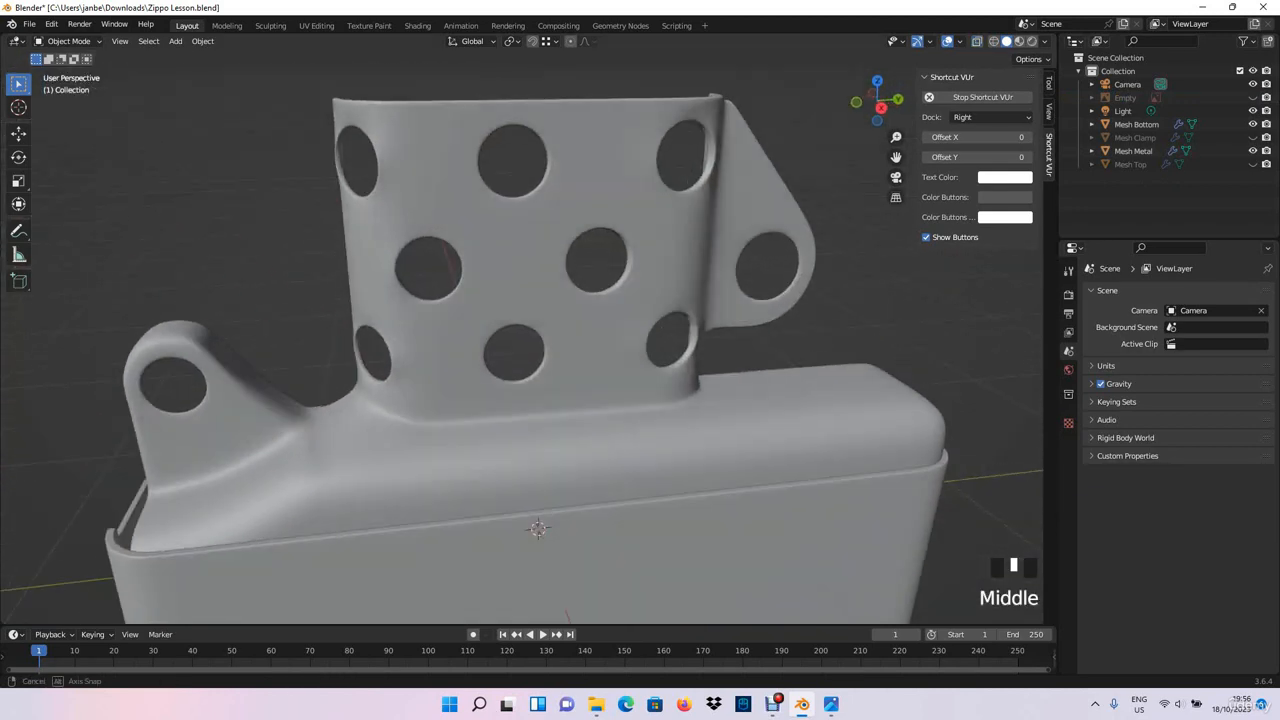
left_click(560, 440)
left_click(560, 440)
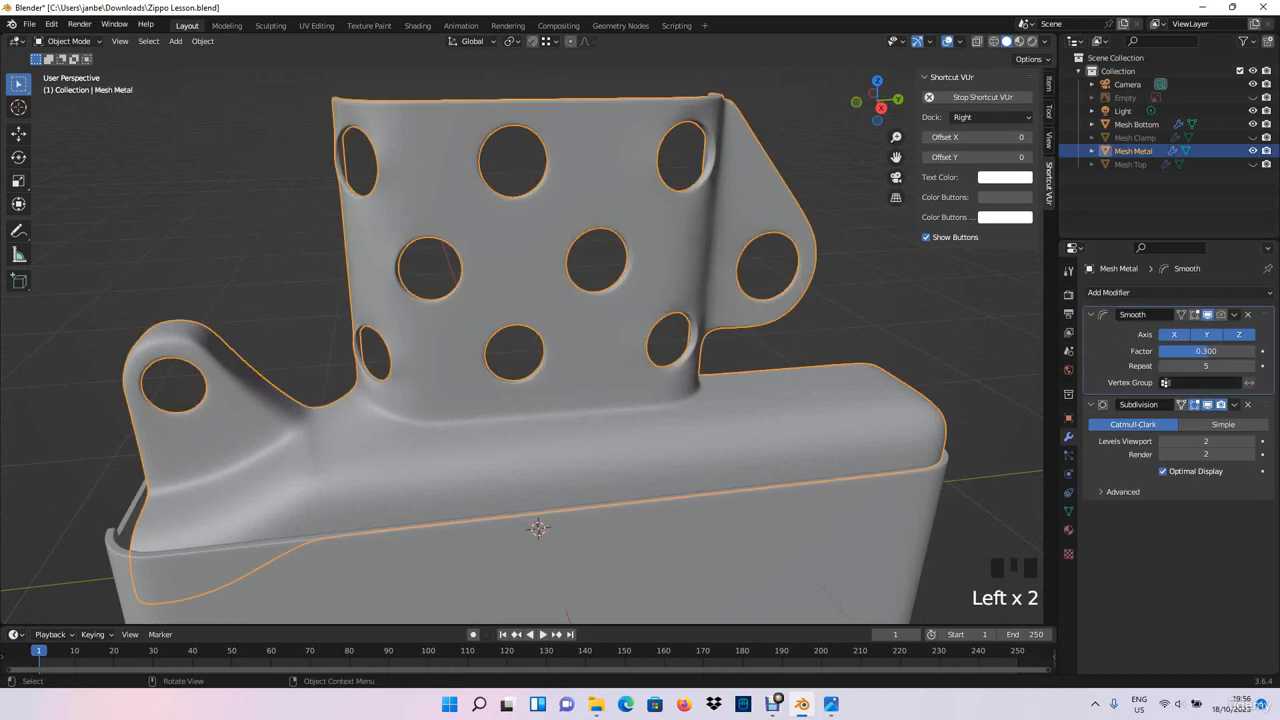
- Compare the metal insert with the Ref_Open.jpg reference photo, deselect the insert and examine its open half from the end
middle_click_drag(560, 440, 700, 398)
scroll(582, 440, "down", 2)
middle_click_drag(700, 398, 621, 395)
middle_click_drag(608, 487, 407, 462)
key("alt+Tab")
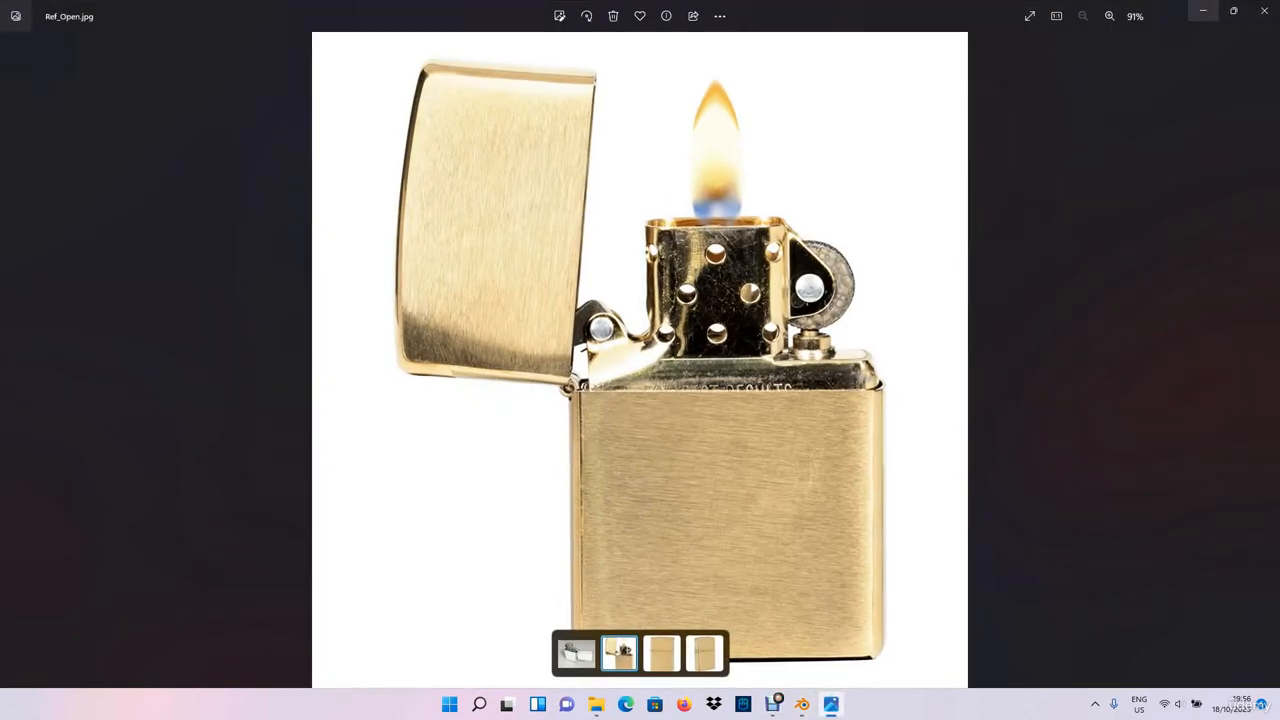
left_click(1203, 10)
middle_click_drag(520, 420, 740, 415)
left_click(850, 425)
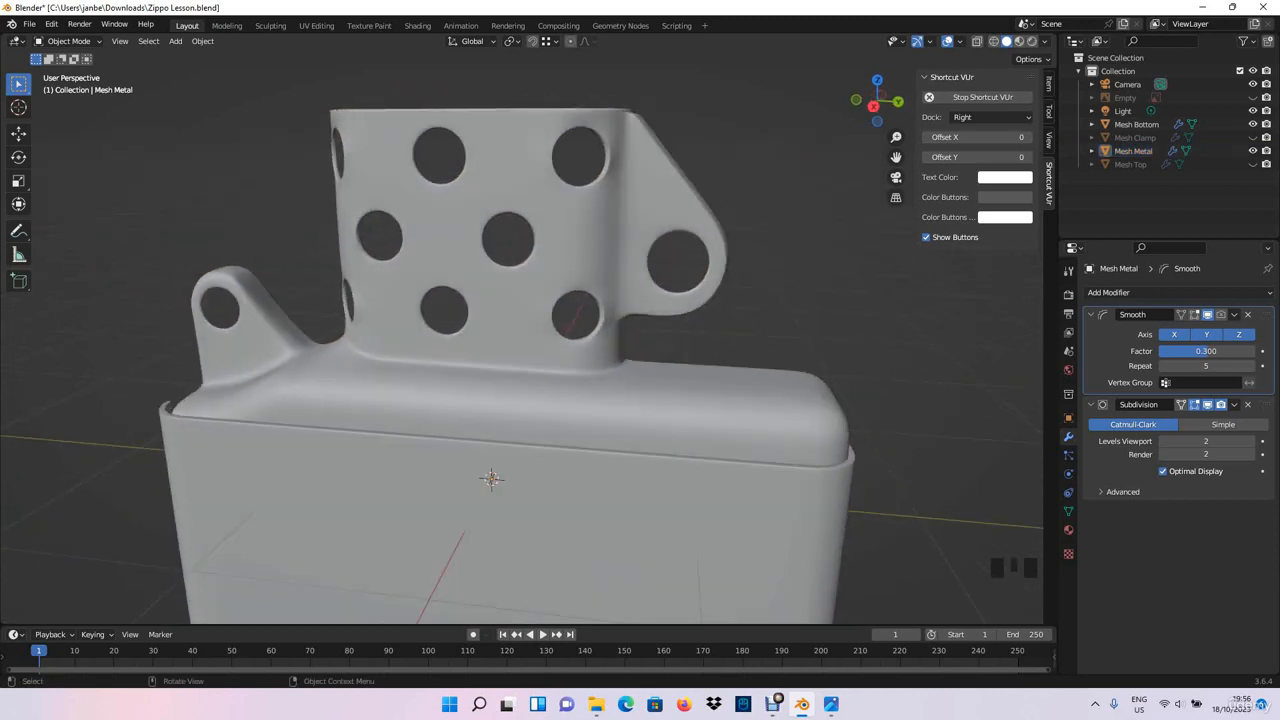
middle_click_drag(740, 415, 880, 470)
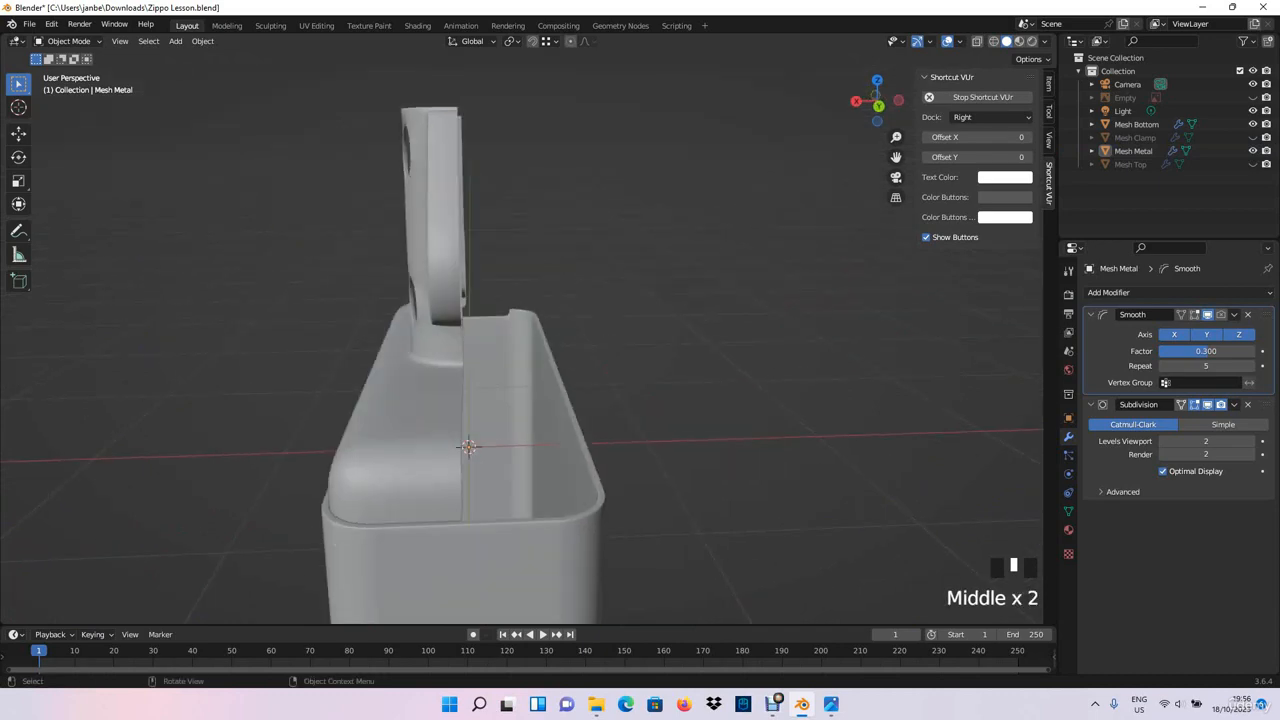